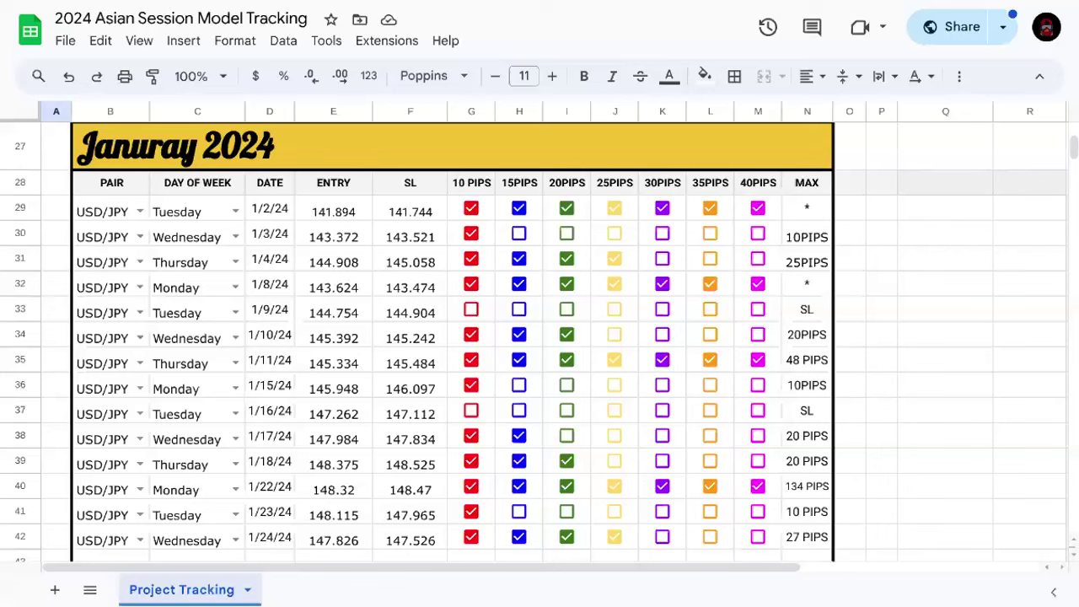
- Switch to the GBPUSD chart in TradingView and examine the marked short trade within the New York session
scroll(487, 257, up, 3)
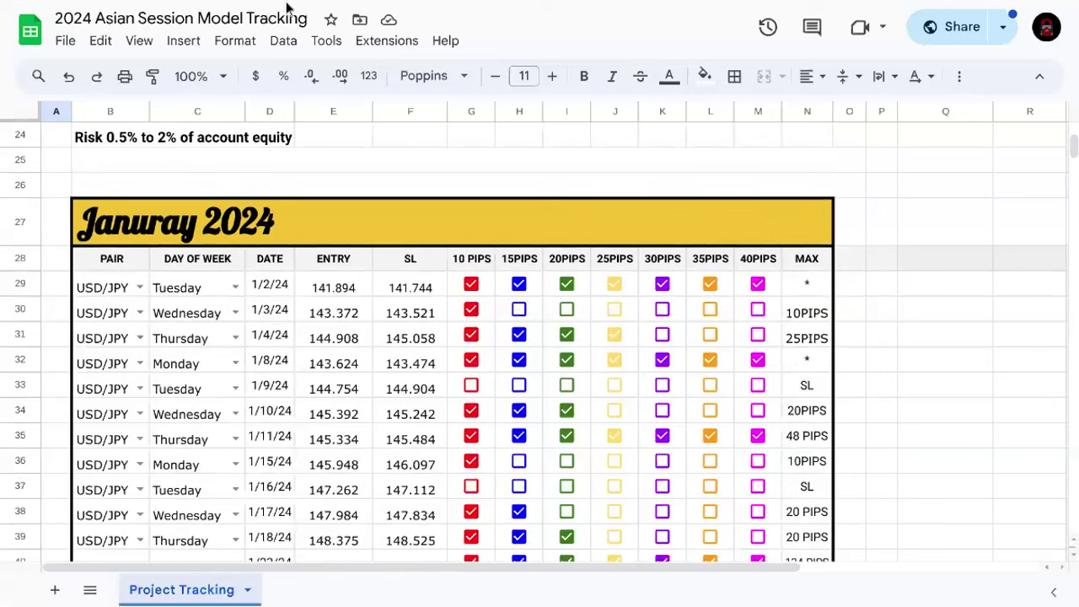
mouse_move(287, 7)
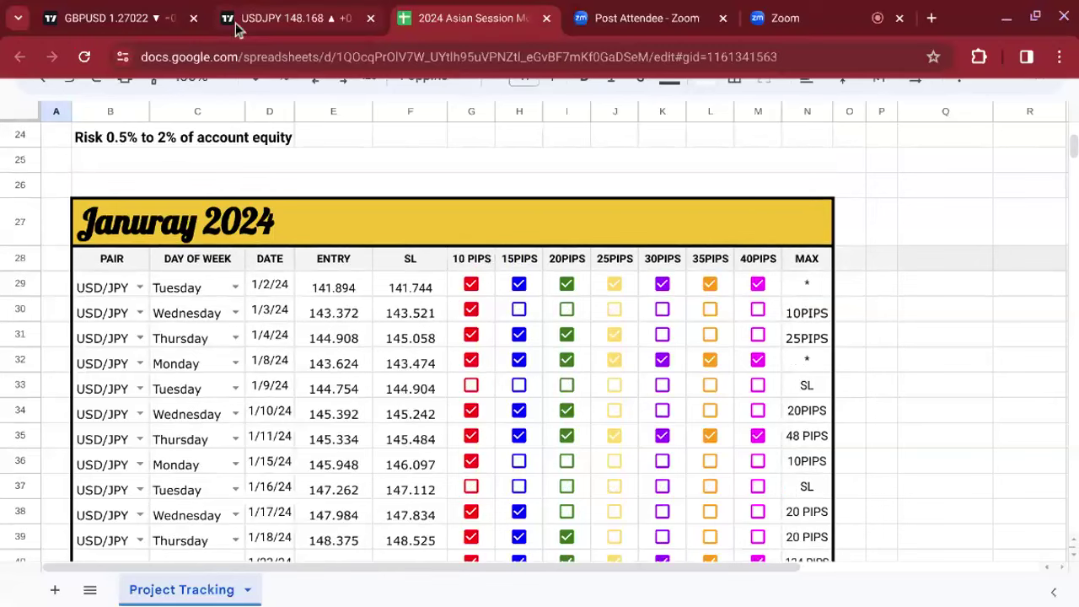
click(110, 12)
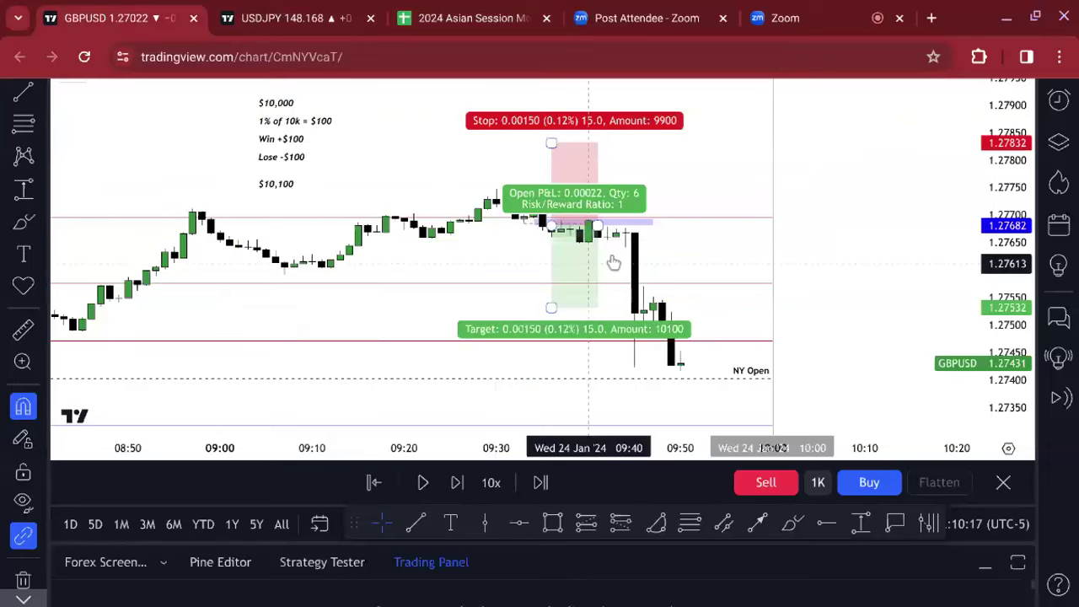
scroll(750, 260, left, 2)
scroll(750, 261, down, 3)
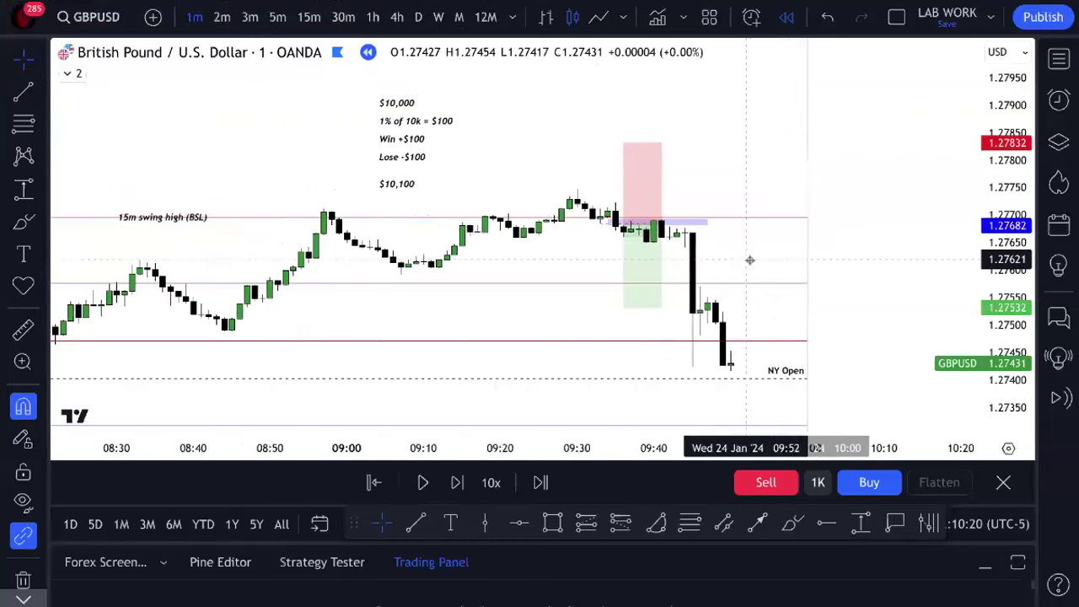
scroll(807, 250, down, 1)
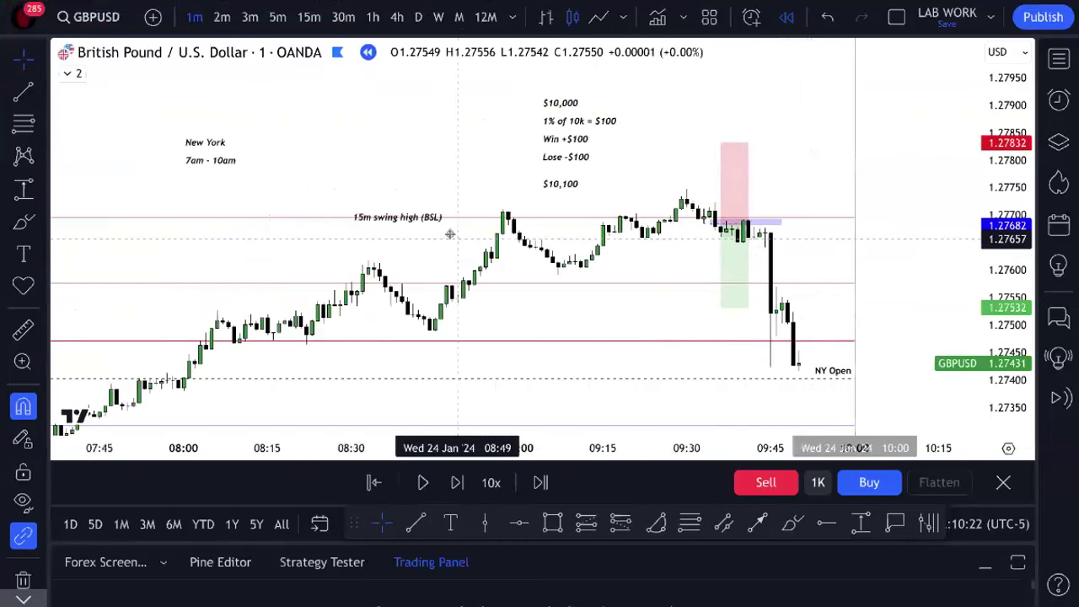
click(426, 215)
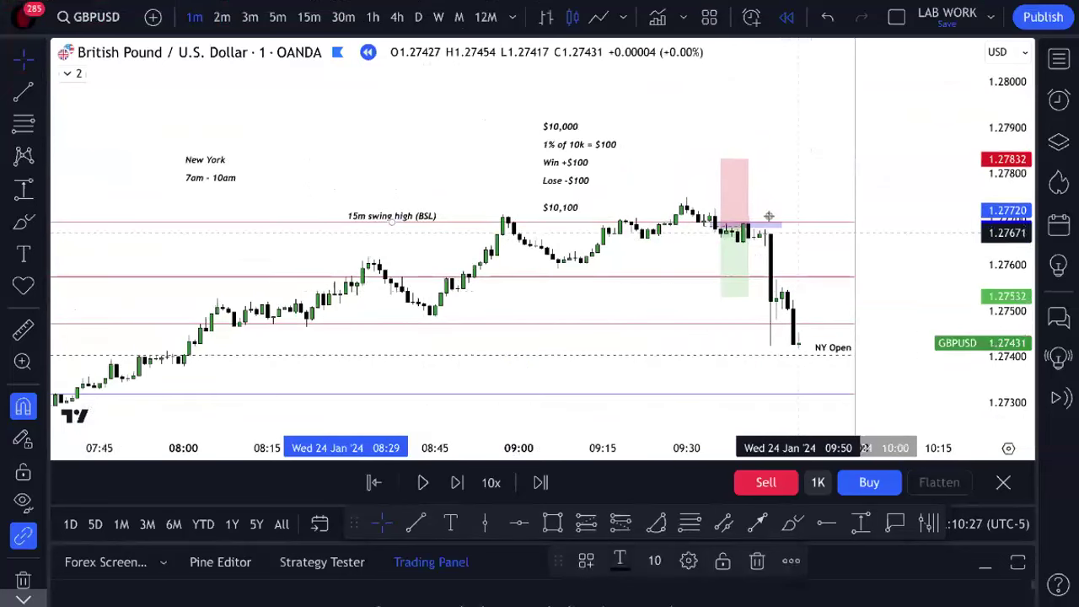
scroll(862, 180, down, 5)
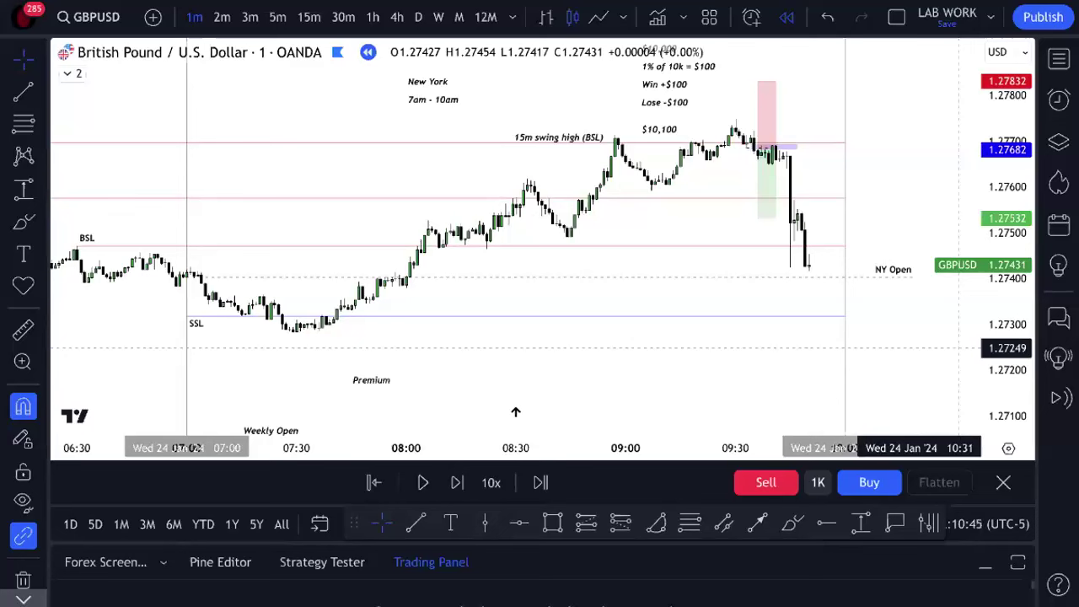
- Brush a red freehand line along the GBPUSD rally, circle its peak, and undo the strokes
click(797, 533)
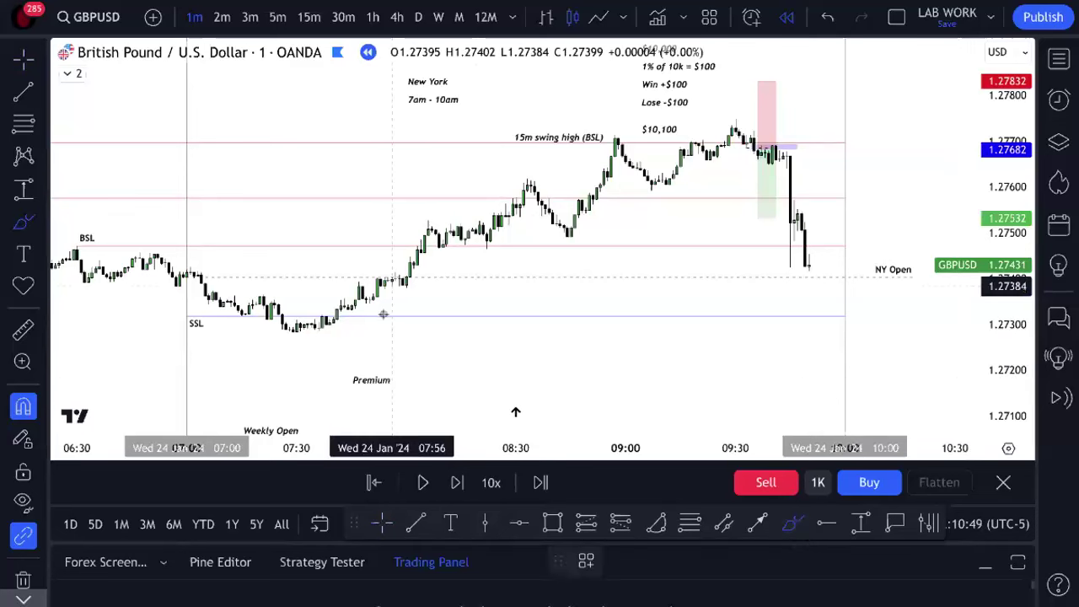
mouse_move(236, 309)
mouse_down()
mouse_move(468, 253)
mouse_move(578, 215)
mouse_move(742, 134)
mouse_move(795, 128)
mouse_move(729, 100)
mouse_up()
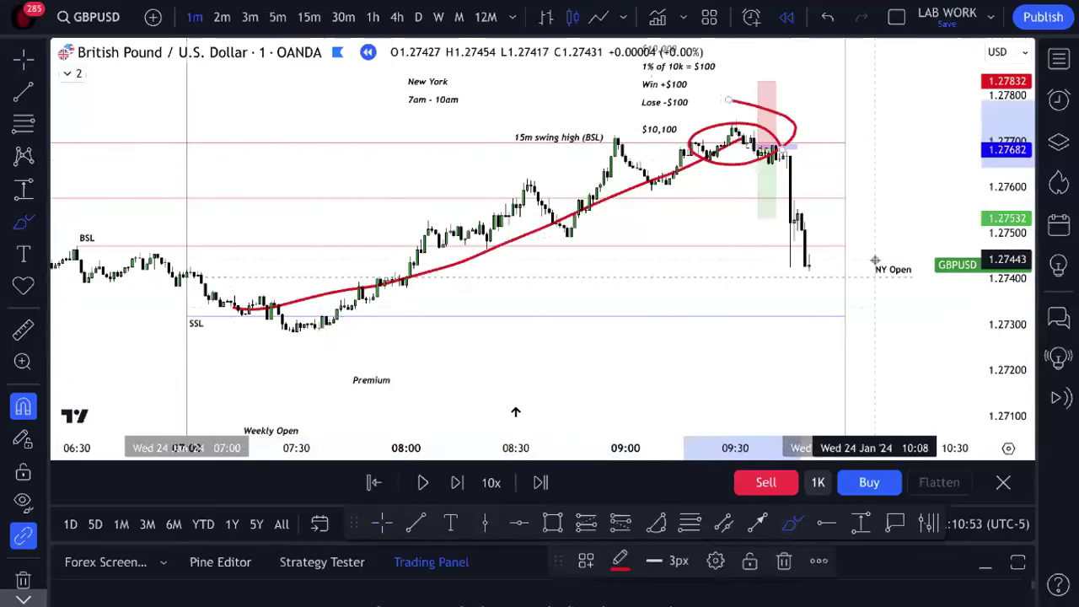
click(827, 24)
click(827, 25)
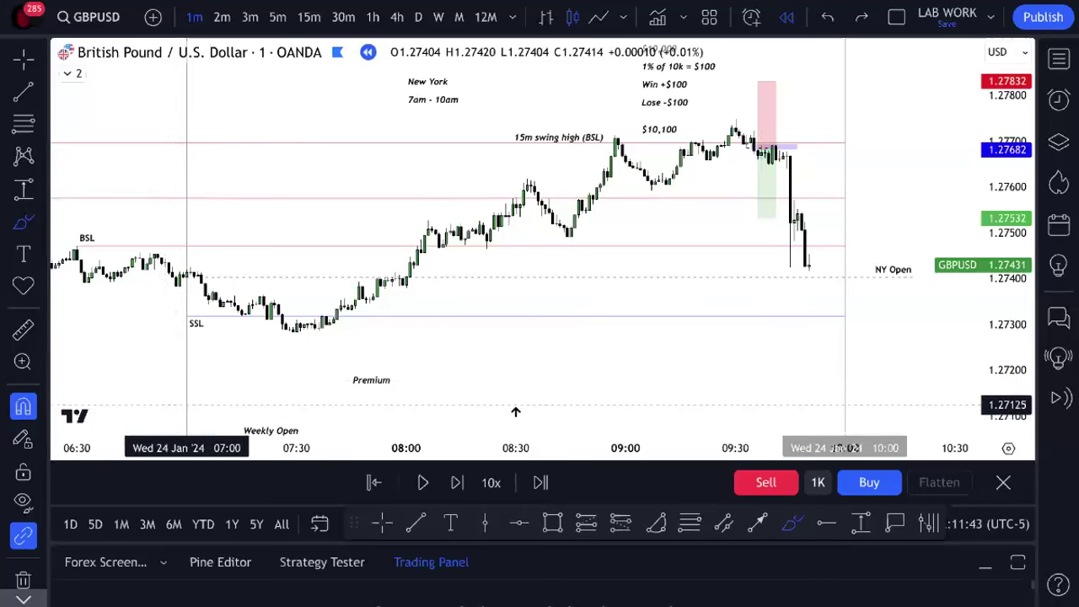
- Brush a roughly horizontal line beneath the candles starting at 07:00, and undo it
drag(188, 404, 484, 396)
drag(577, 396, 725, 386)
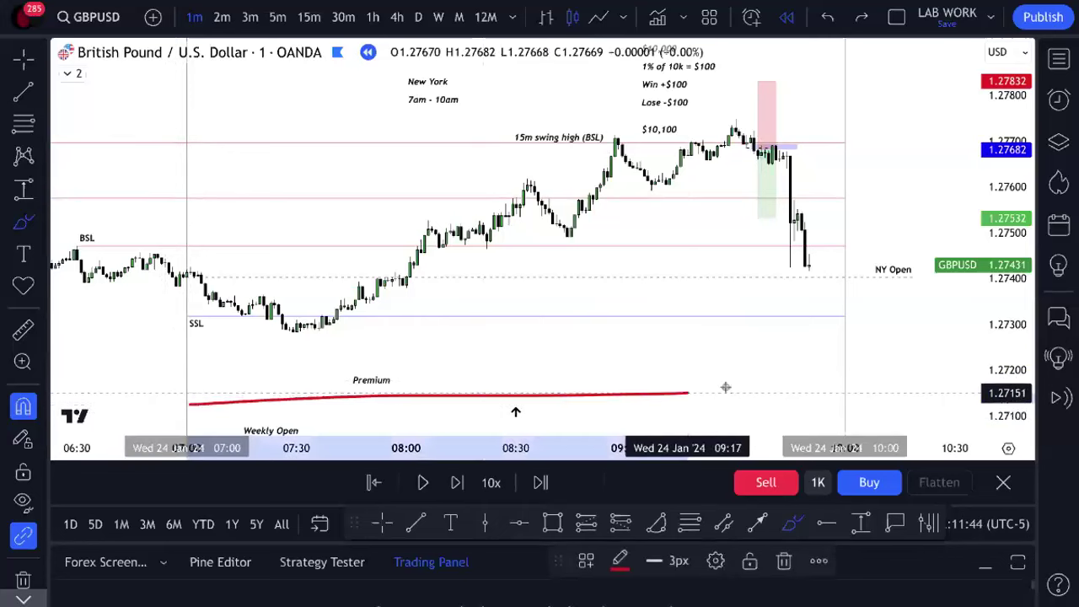
key(ctrl+z)
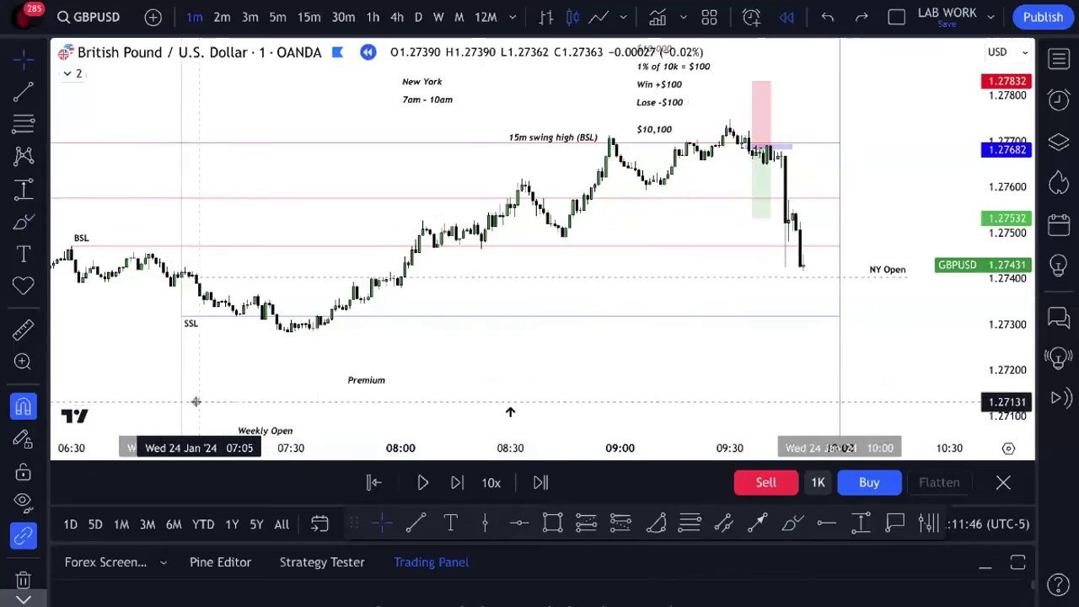
- Brush a line spanning 07:00 to 10:00, circle the short position near 09:40, and undo both strokes
key(alt+b)
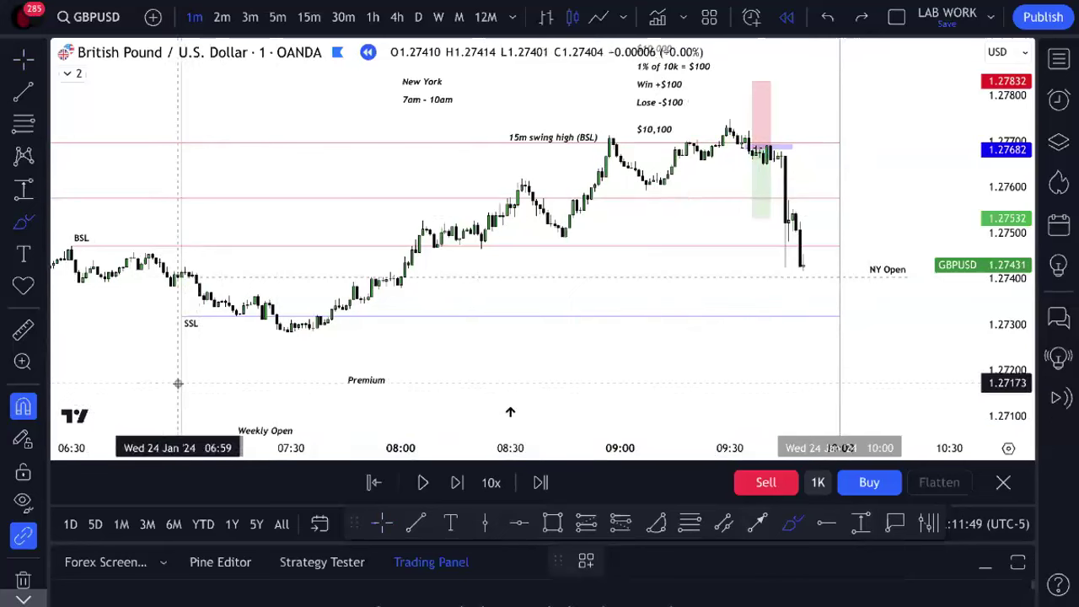
drag(179, 385, 839, 375)
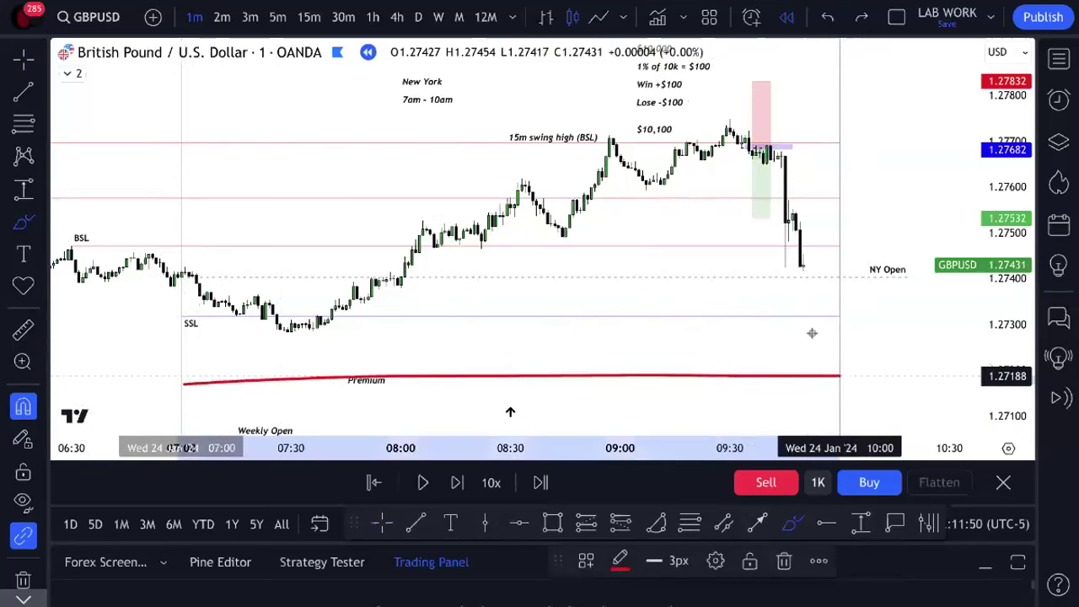
mouse_move(759, 92)
mouse_down()
mouse_move(721, 126)
mouse_move(708, 74)
mouse_up()
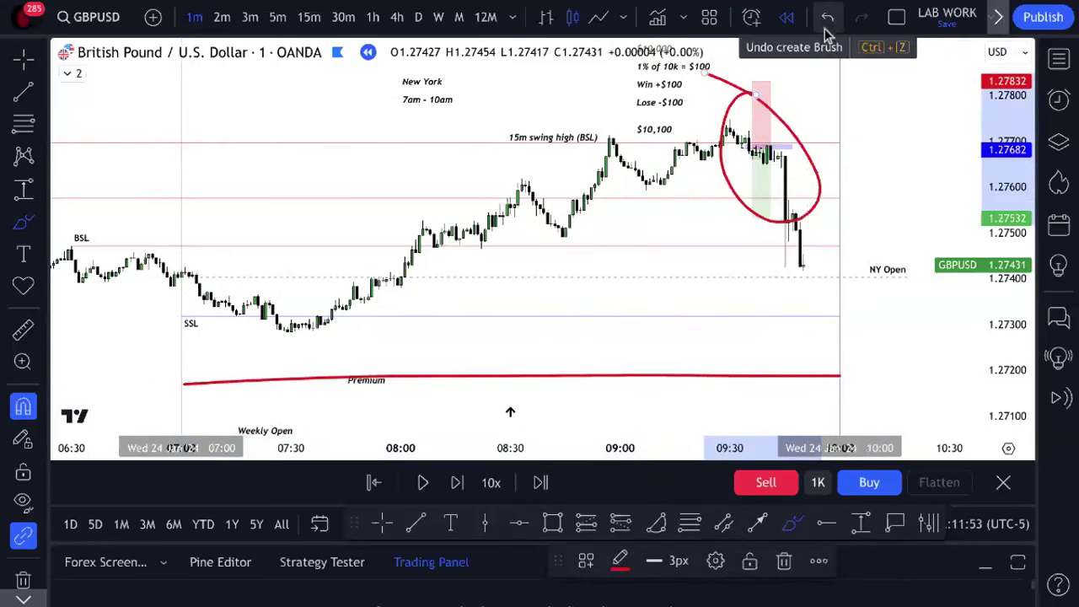
click(826, 17)
click(826, 18)
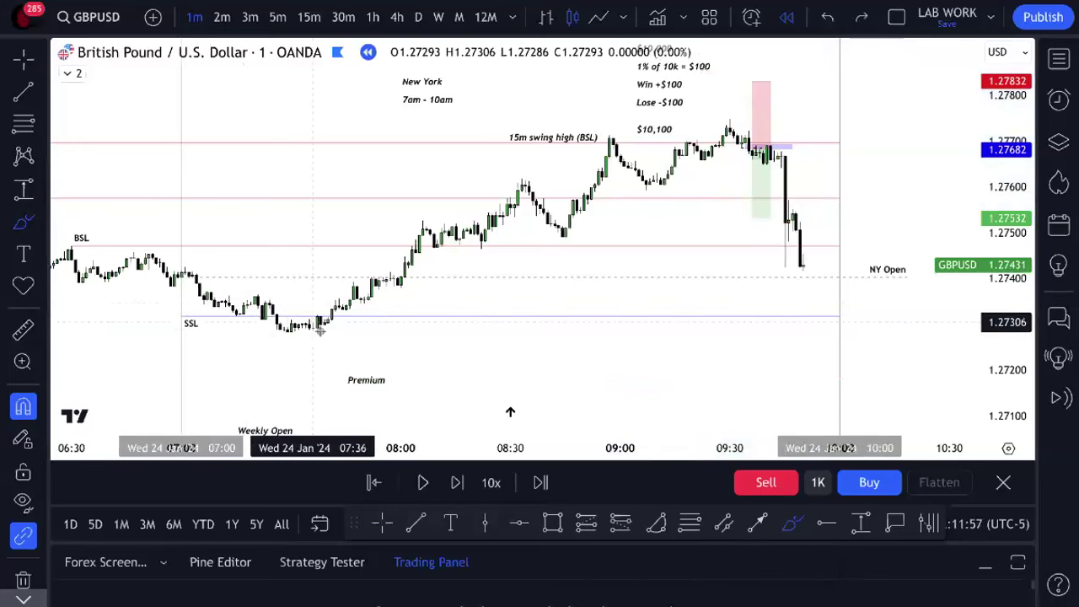
- Brush an arrow and a circle around the upward move between about 07:40 and 08:30, and undo the marks
mouse_move(364, 229)
mouse_down()
mouse_move(365, 287)
mouse_move(455, 261)
mouse_up()
mouse_move(469, 201)
mouse_down()
mouse_move(349, 296)
mouse_move(518, 207)
mouse_up()
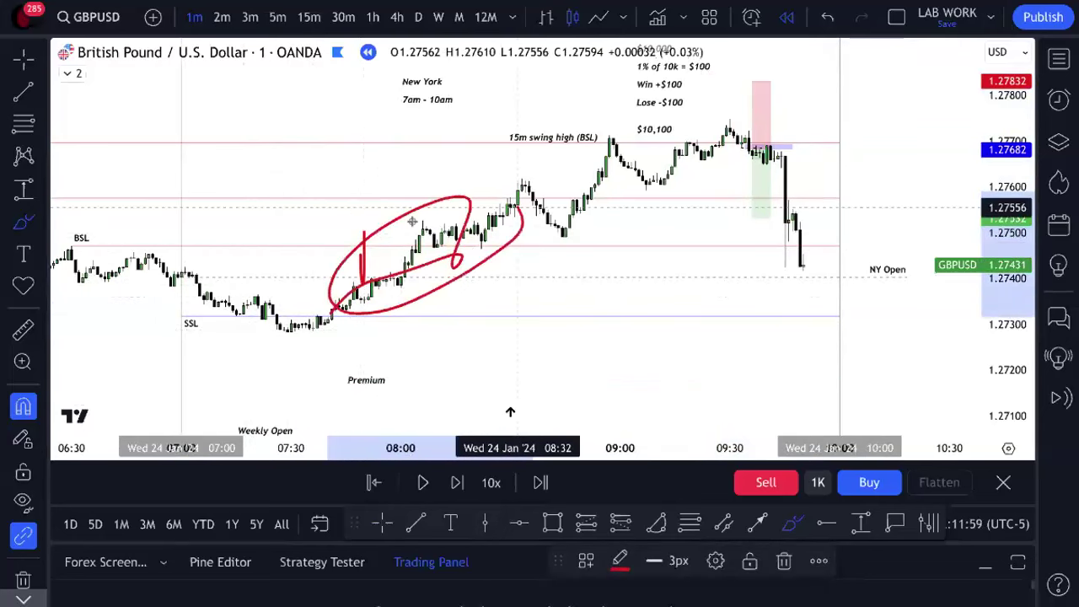
click(827, 17)
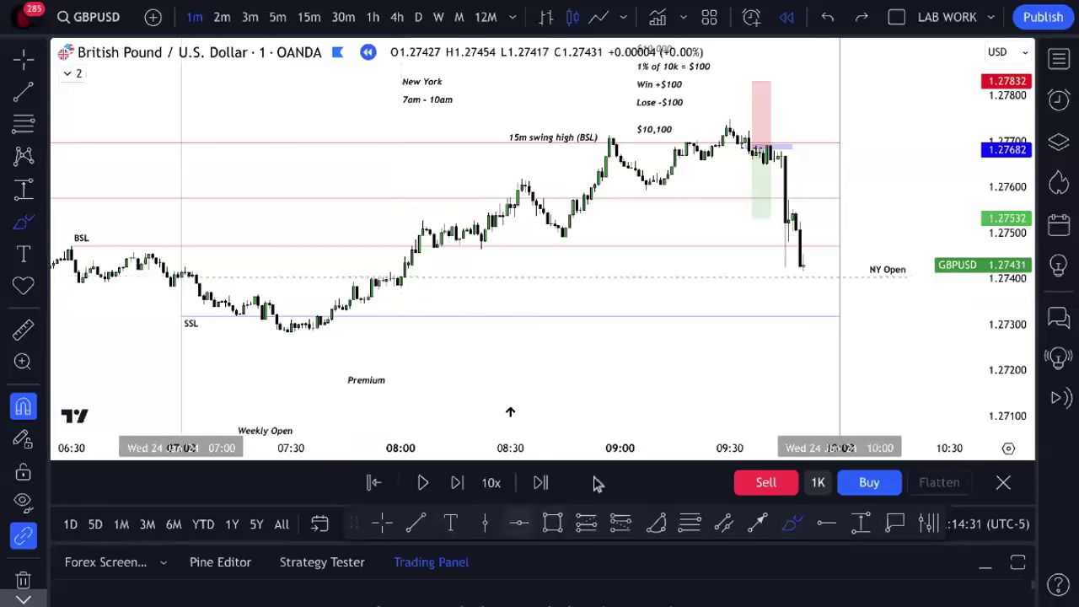
- Exit Bar Replay mode on the GBPUSD chart
click(995, 484)
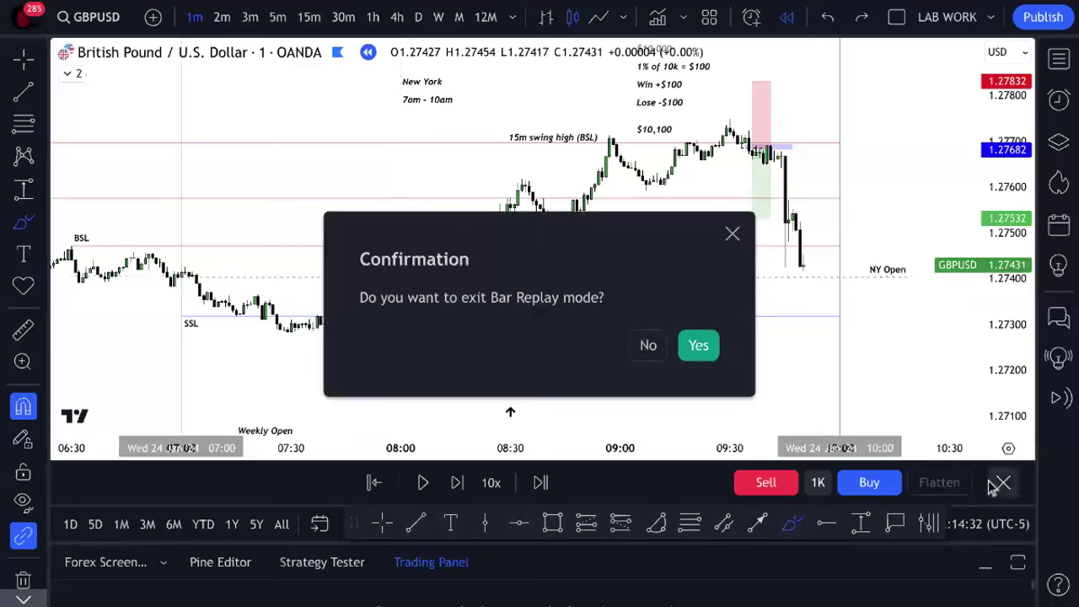
click(692, 352)
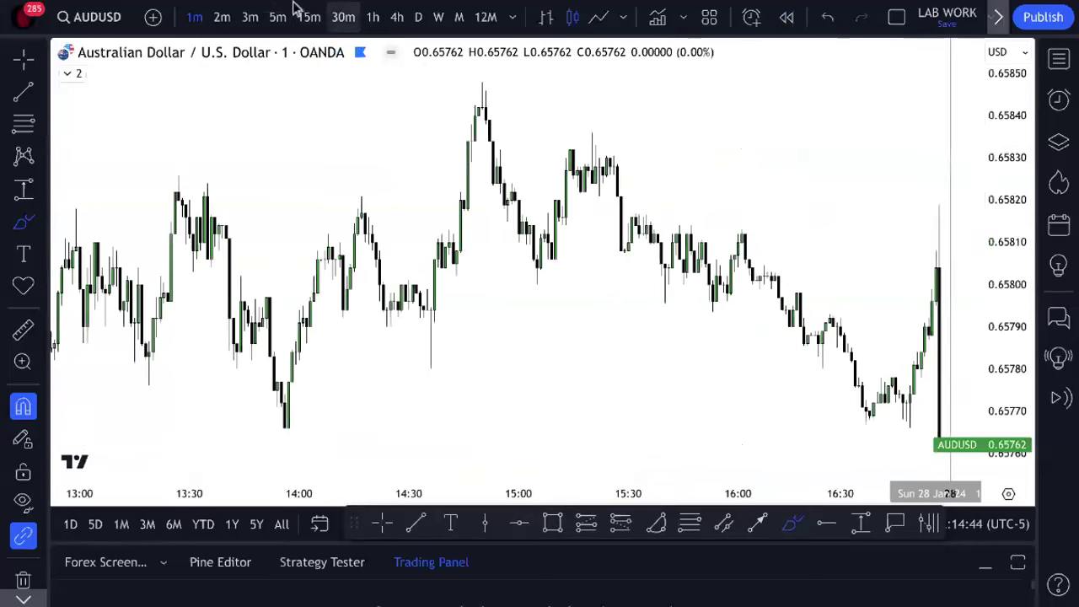
- Set the AUDUSD chart to the 1-hour timeframe and reset the chart view to show the week around the weekly open
click(371, 17)
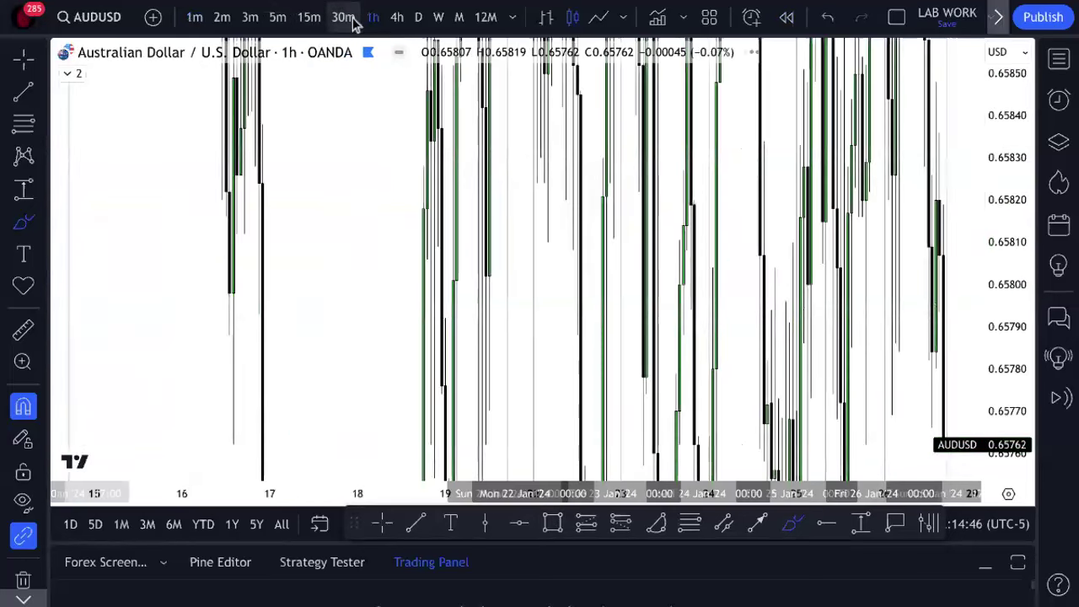
right_click(309, 279)
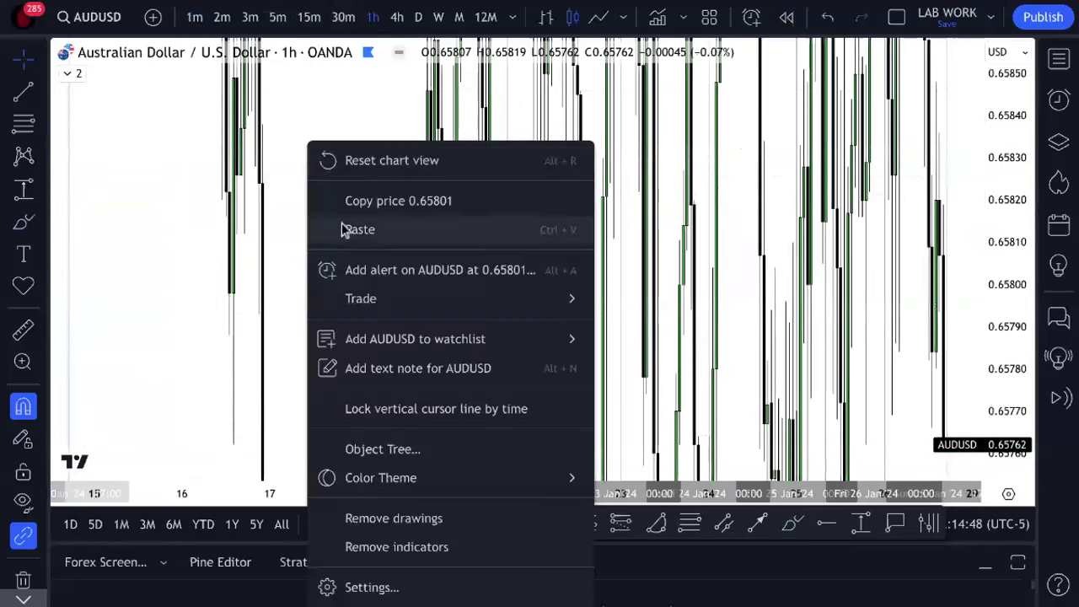
click(365, 167)
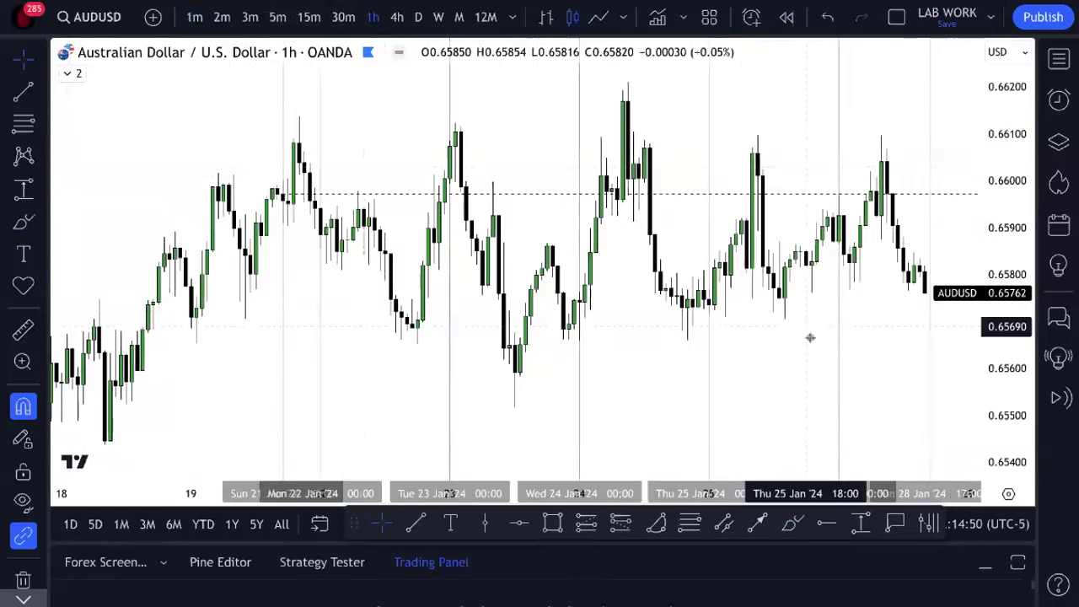
drag(701, 356, 578, 251)
drag(993, 316, 999, 371)
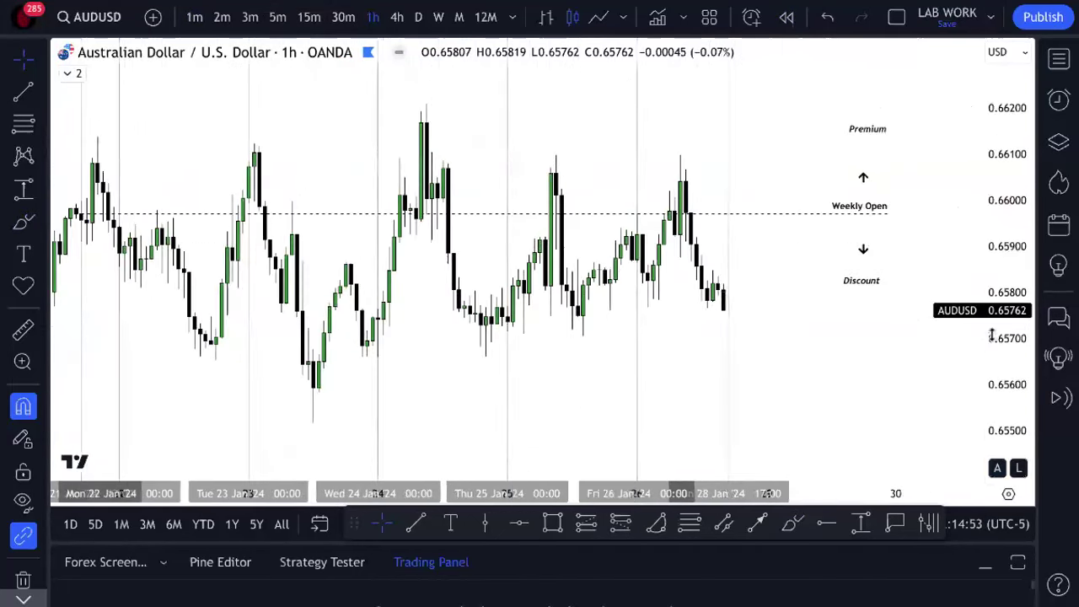
scroll(872, 361, down, 2)
drag(872, 362, 891, 411)
scroll(890, 411, up, 1)
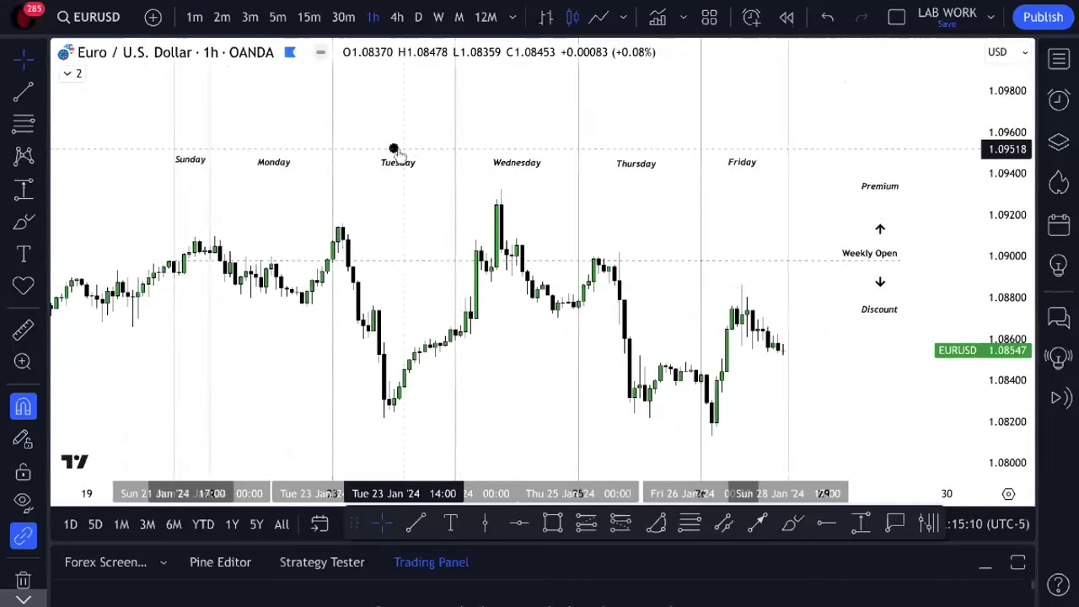
- Delete the stray black dot above the Tuesday label on the EURUSD chart, dismissing the symbol search
click(392, 150)
text(\)
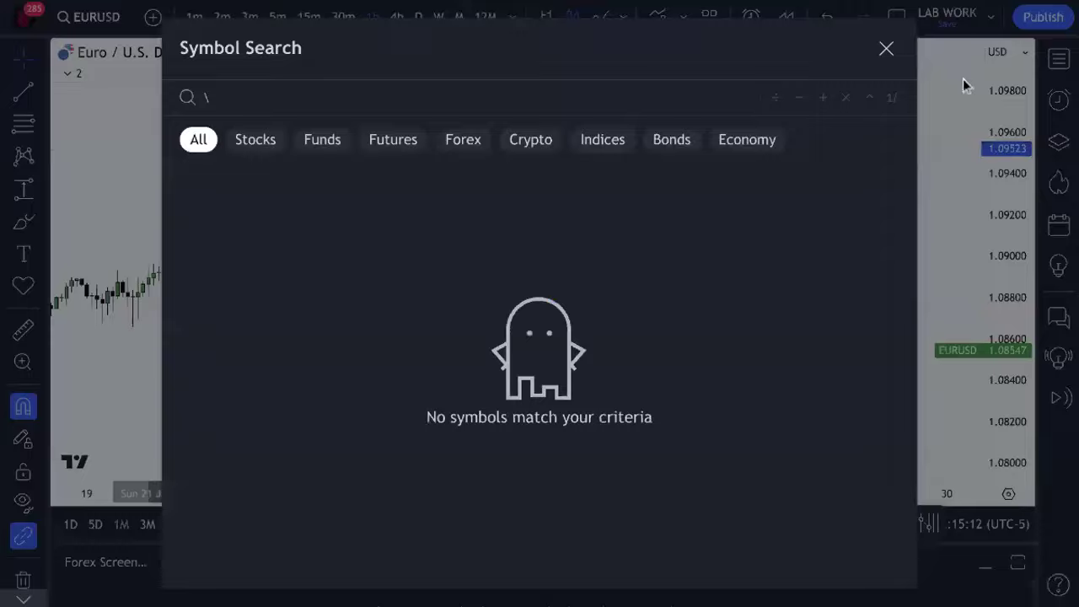
click(886, 48)
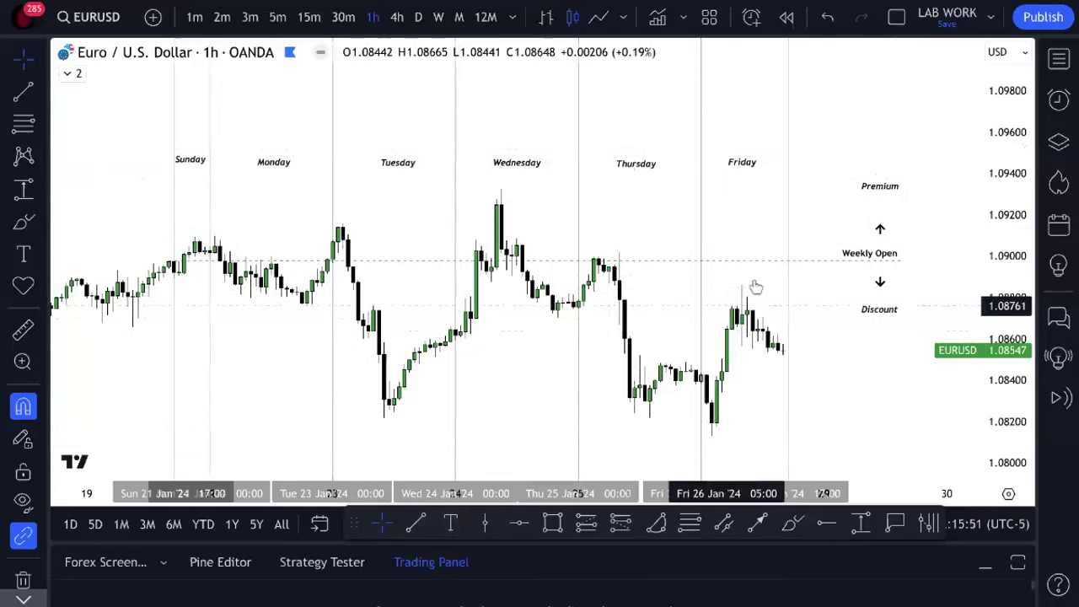
click(892, 267)
click(849, 366)
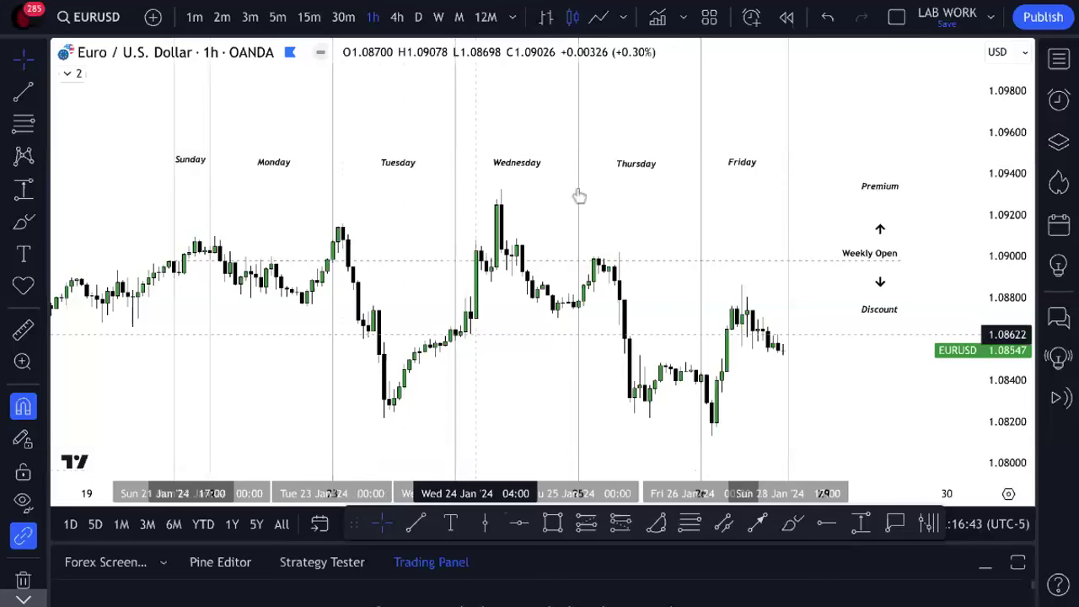
- Start Bar Replay on EURUSD from the beginning of Wednesday 24 January and switch to the 15-minute timeframe
click(786, 17)
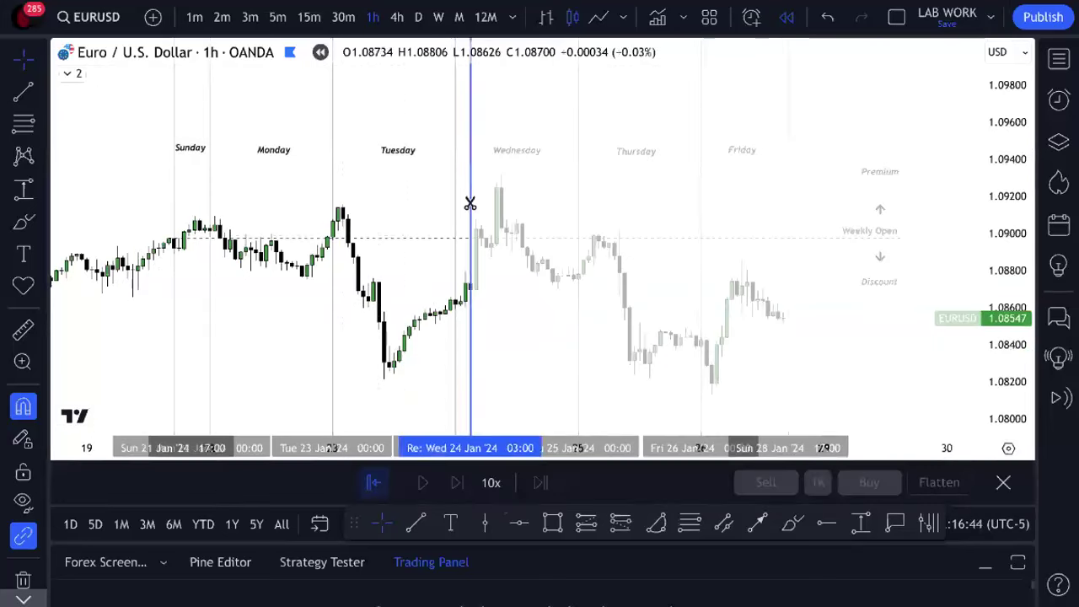
click(454, 215)
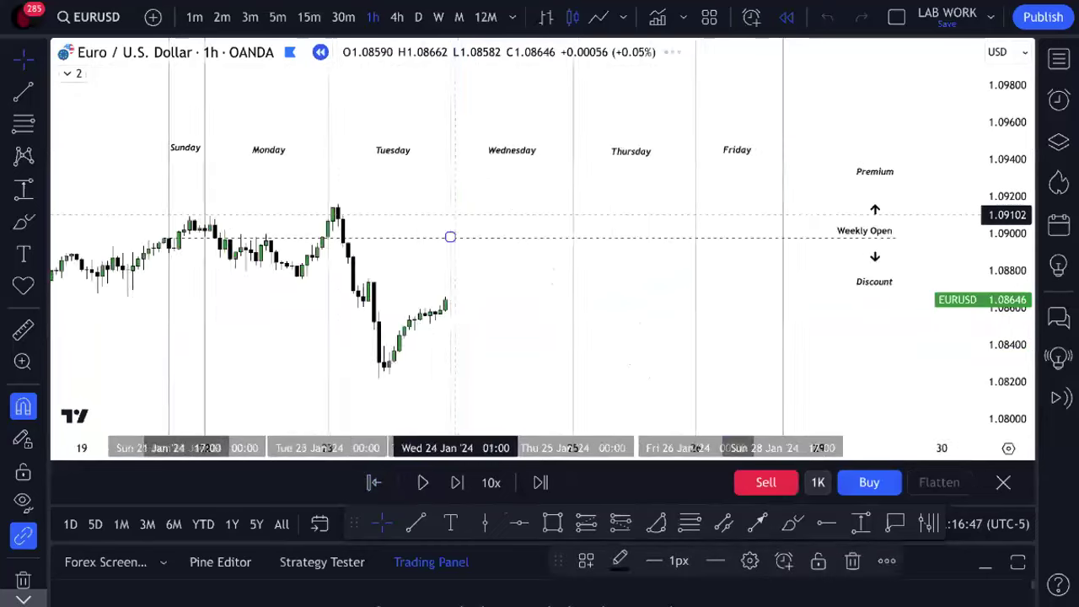
click(309, 22)
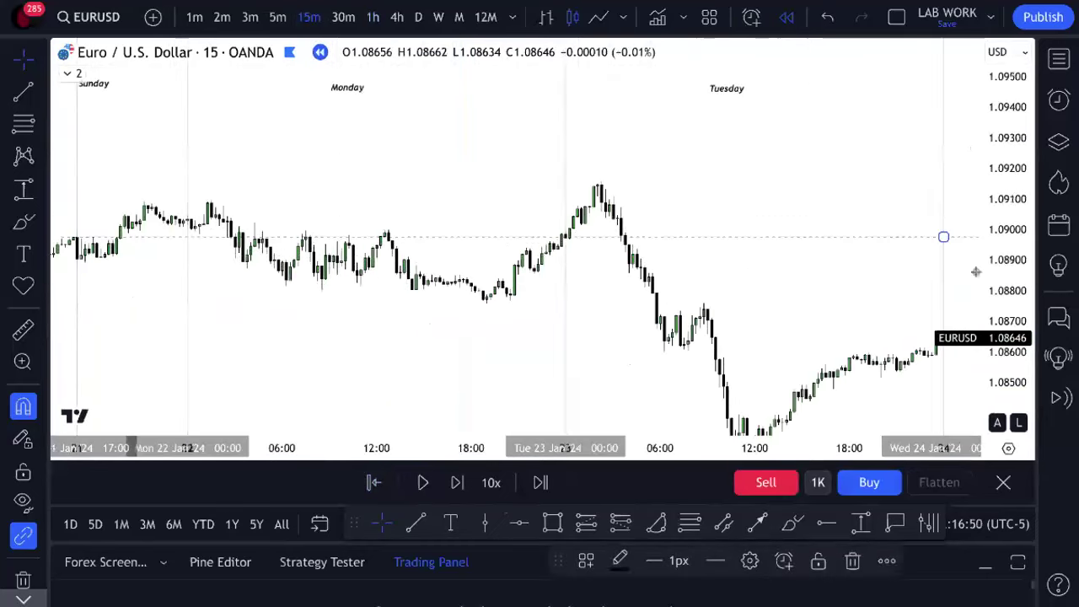
- Show the Shady Kill Zones indicator with the 0700-1000 session and collapse the indicator list
click(69, 74)
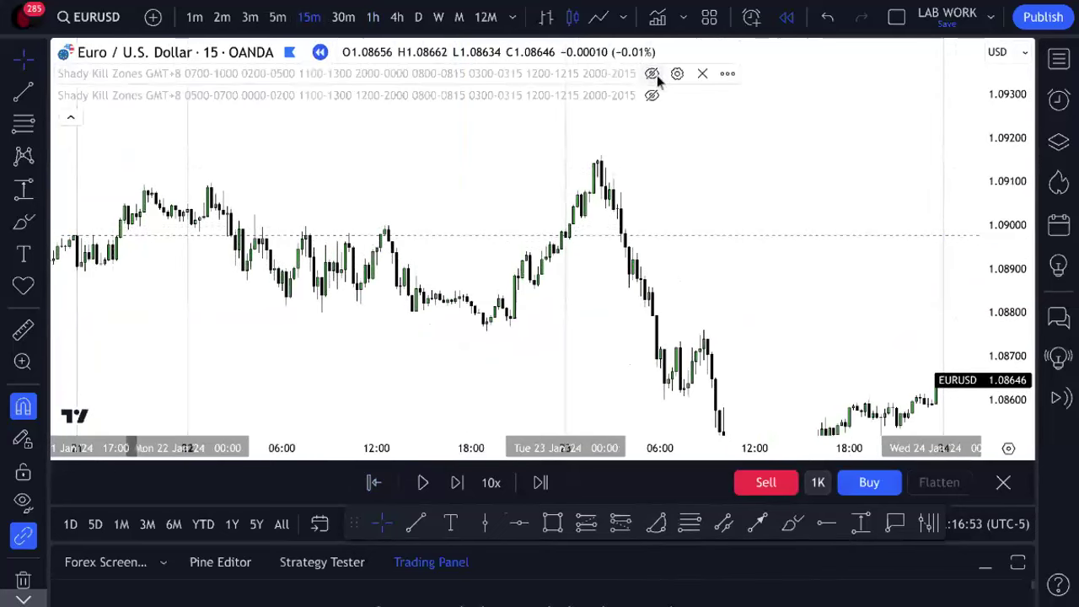
click(653, 74)
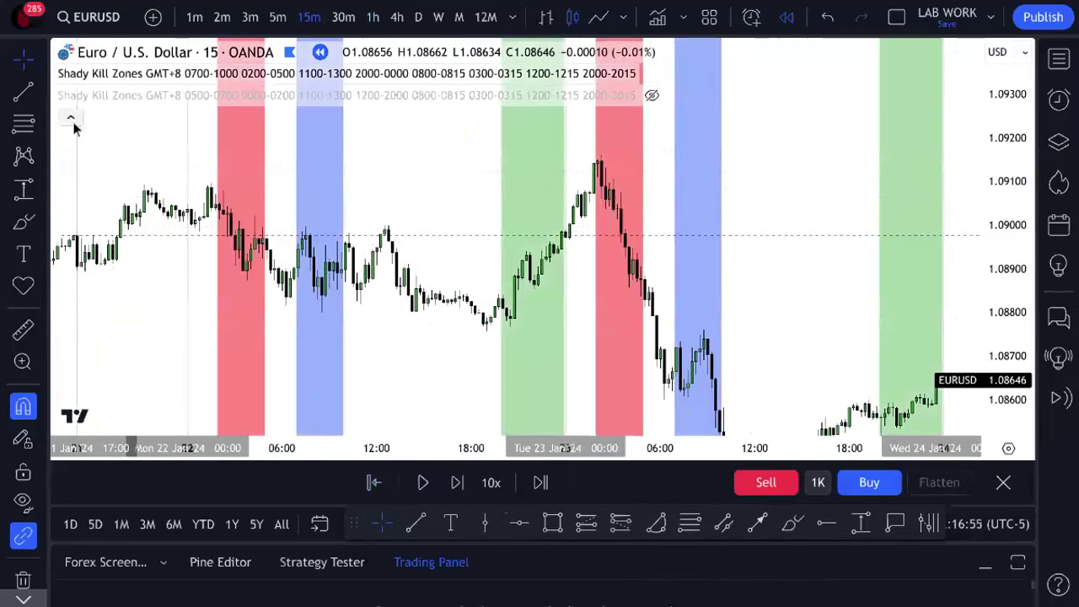
click(70, 117)
- Restart the EURUSD Bar Replay from Tuesday 23 January at 02:15
drag(677, 149, 585, 166)
drag(619, 244, 530, 309)
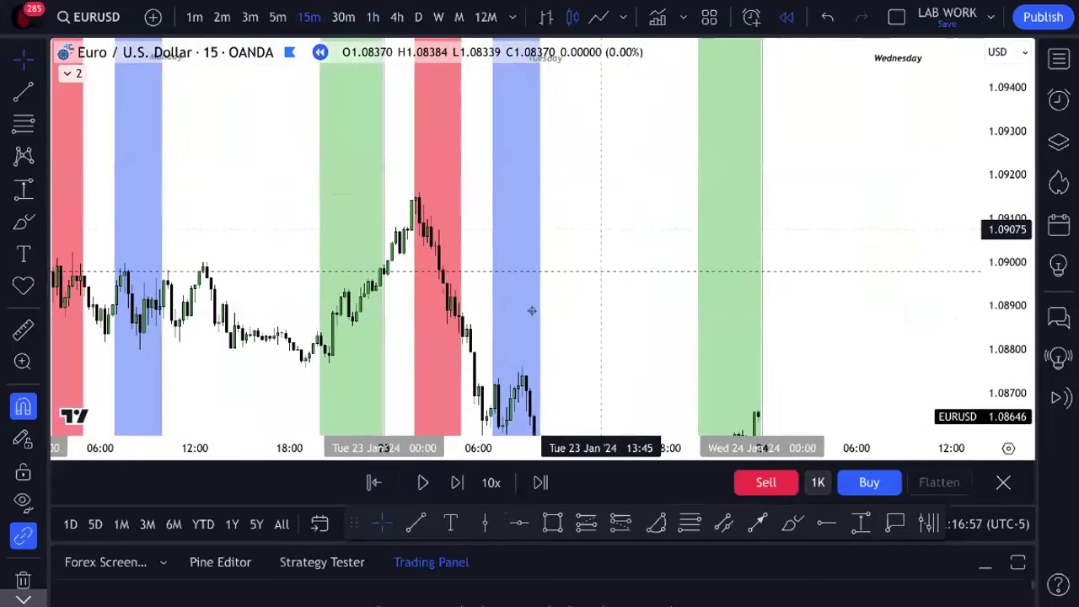
click(374, 482)
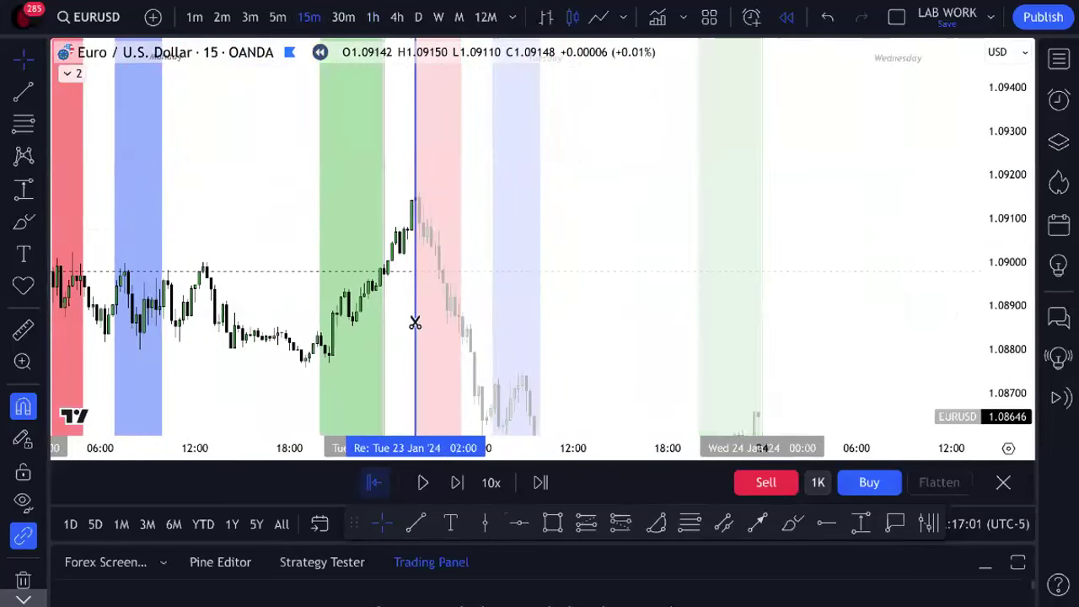
click(419, 323)
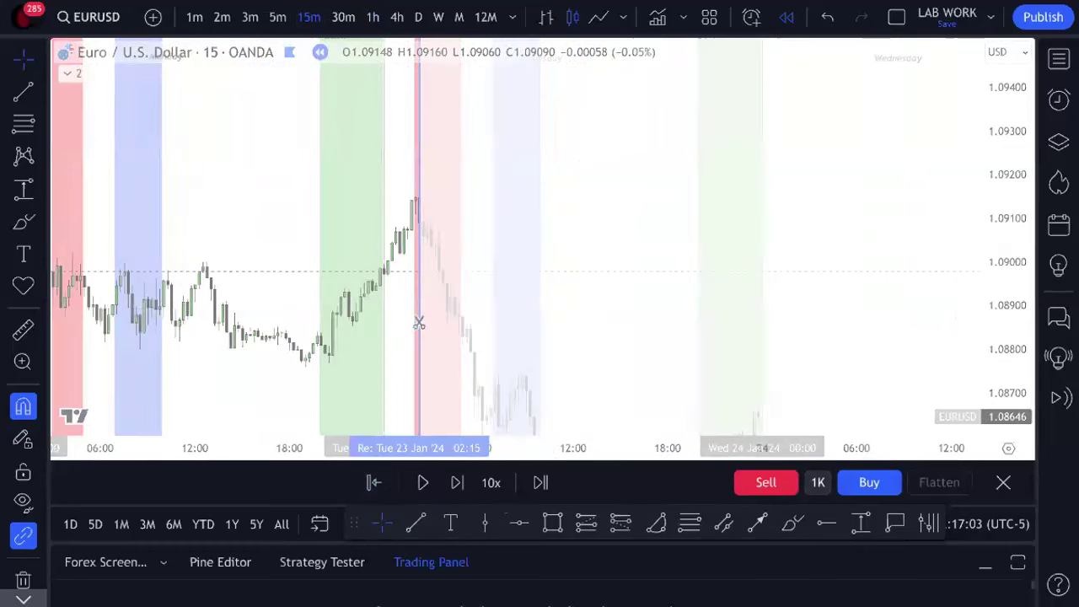
scroll(889, 354, up, 3)
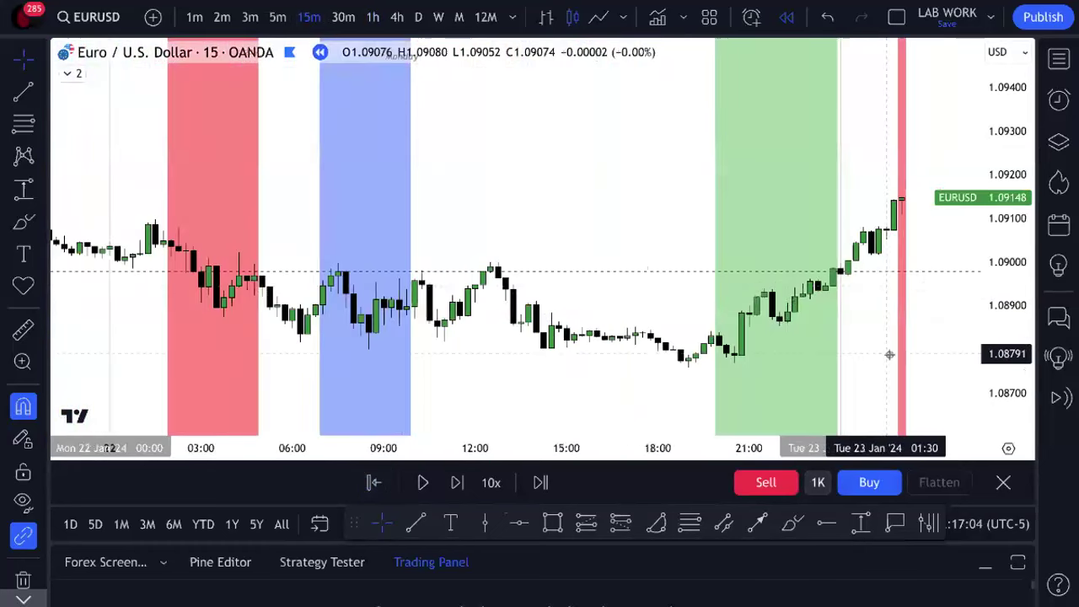
- Add a "Weekly Open" text label and place it just under the dotted weekly open line, around 10:00 on Tuesday
drag(889, 354, 595, 365)
drag(738, 361, 683, 141)
key(t)
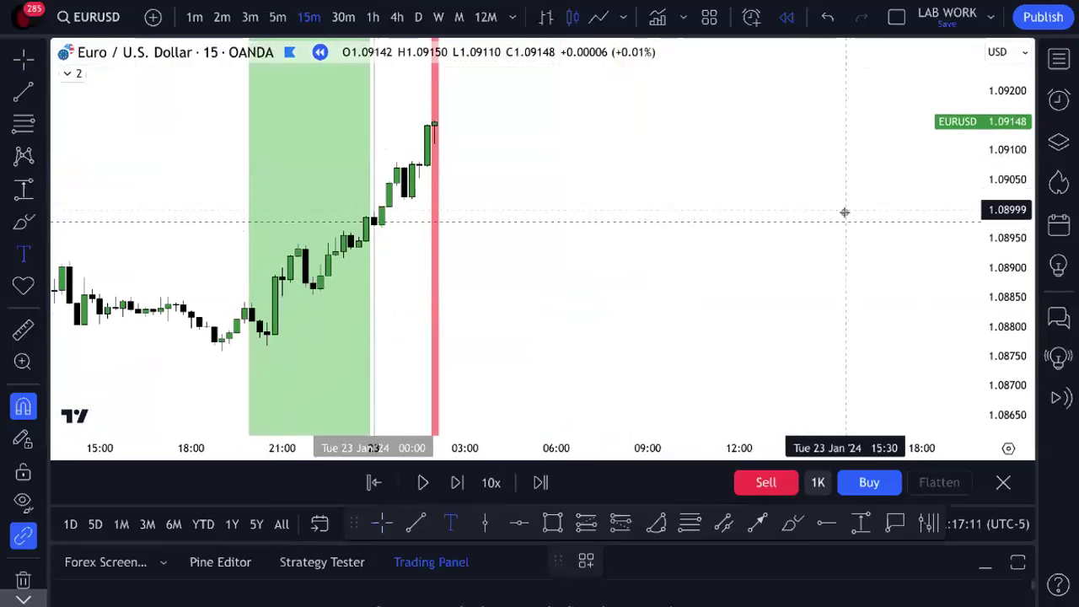
click(819, 215)
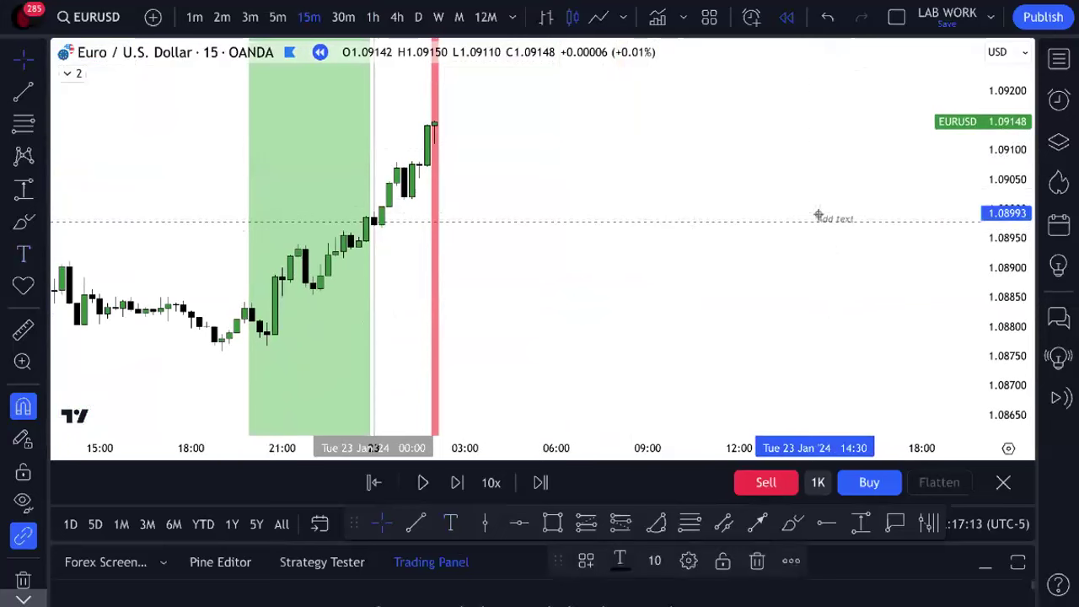
text(Weekly Open)
click(818, 313)
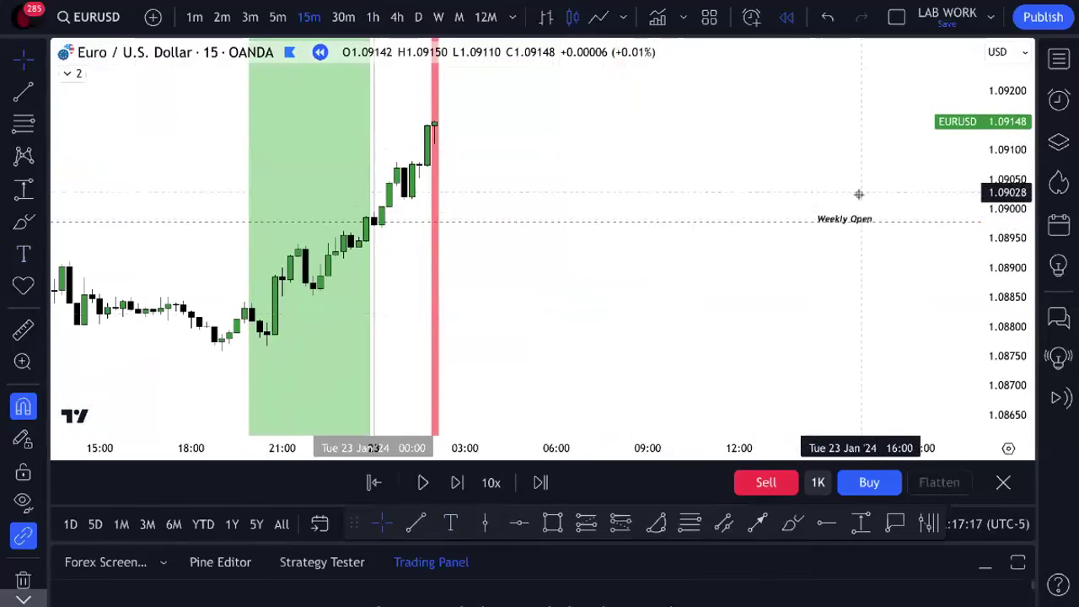
drag(860, 216, 690, 215)
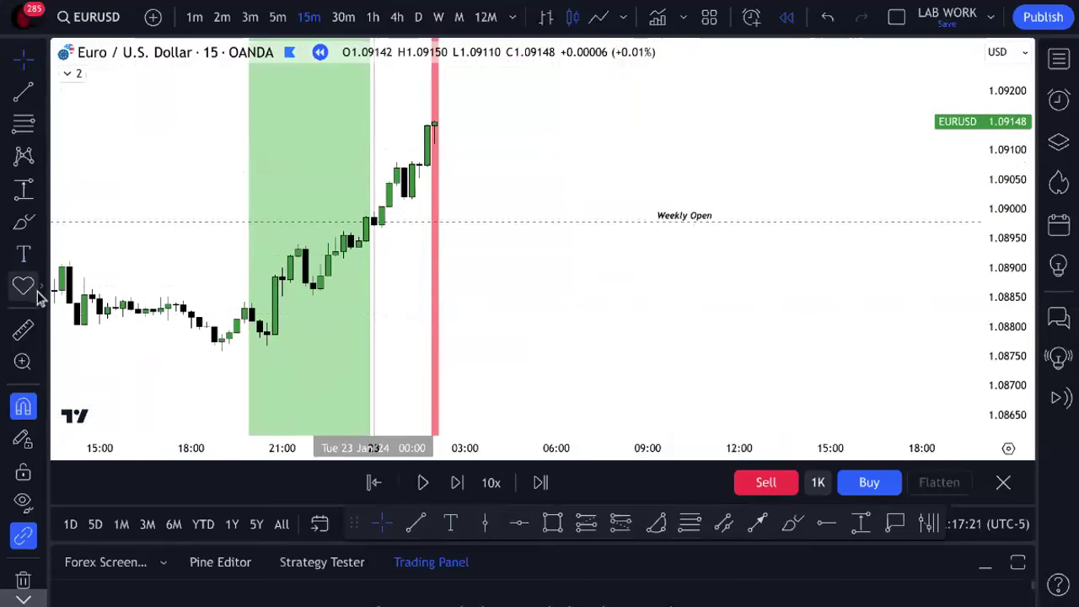
drag(678, 221, 688, 239)
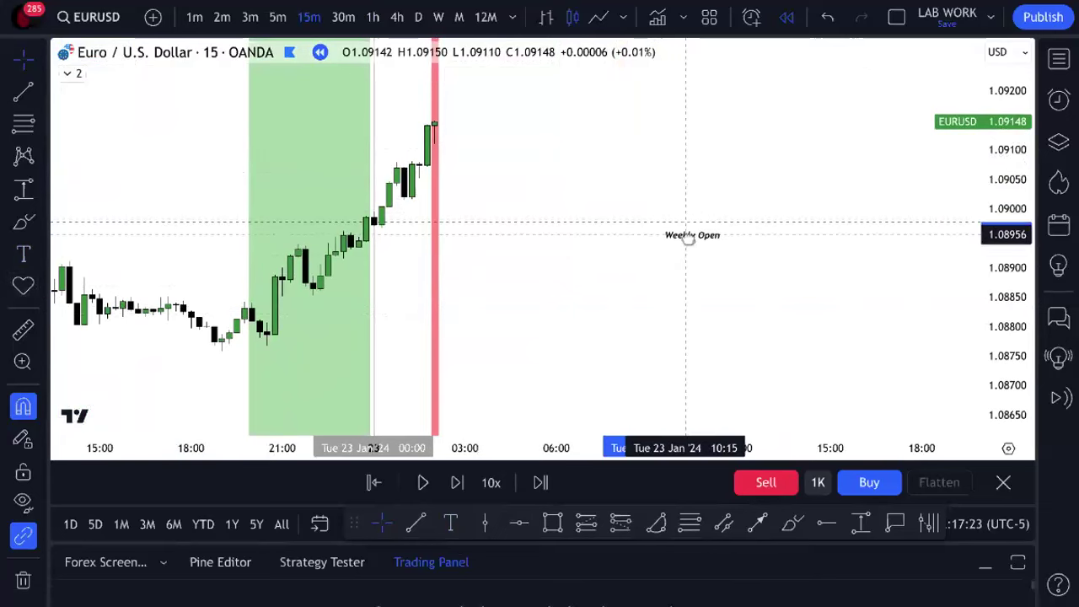
- Draw a horizontal trend line from Tuesday's 00:00 candle open at 1.08986 to 10:00 and set its thickness to 2px
click(416, 523)
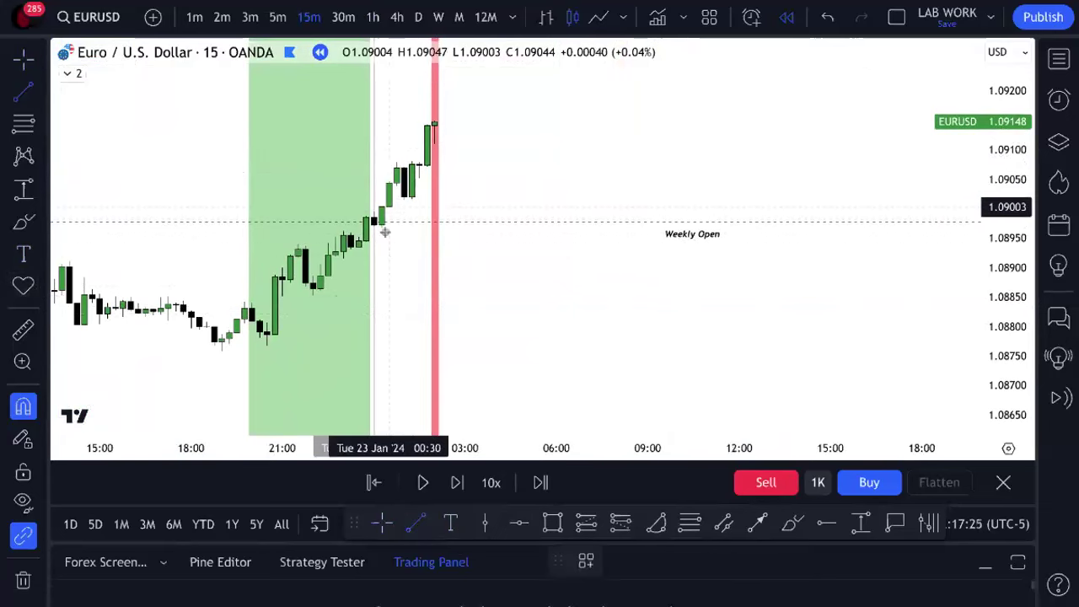
click(374, 219)
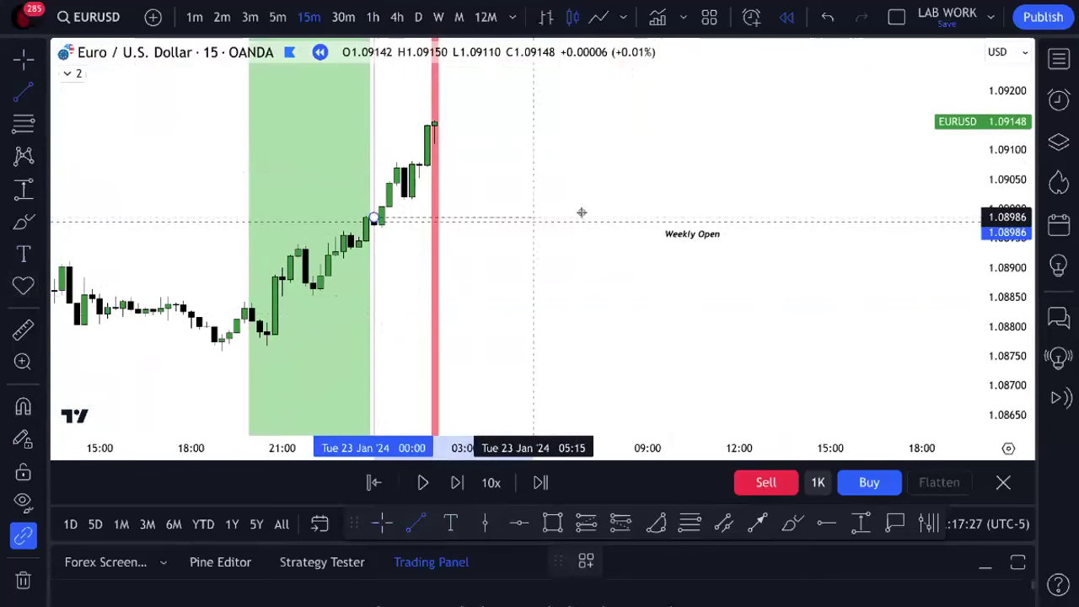
click(677, 217)
click(679, 567)
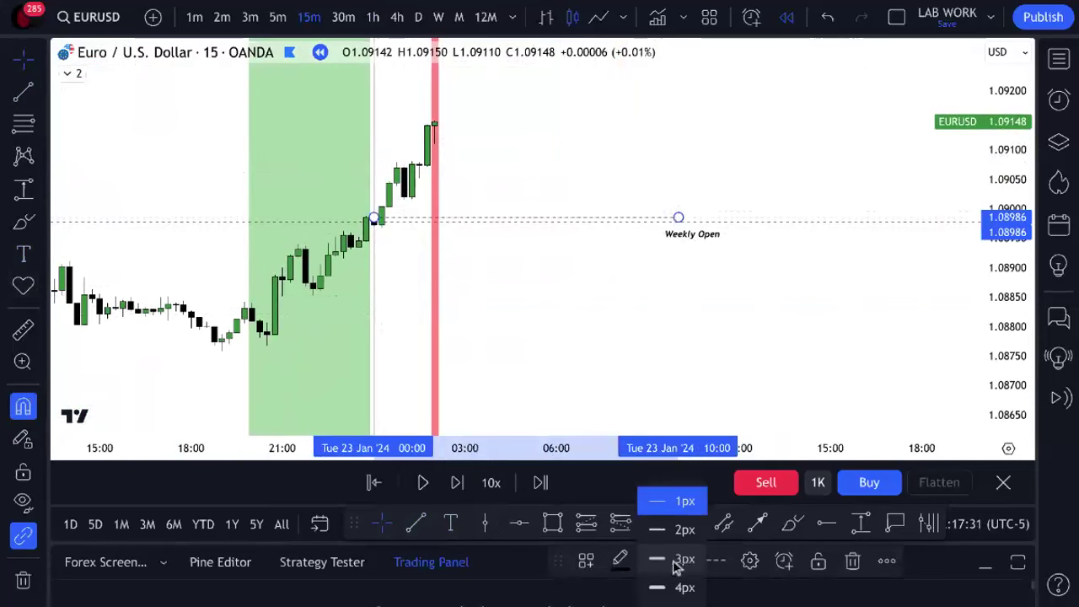
click(678, 530)
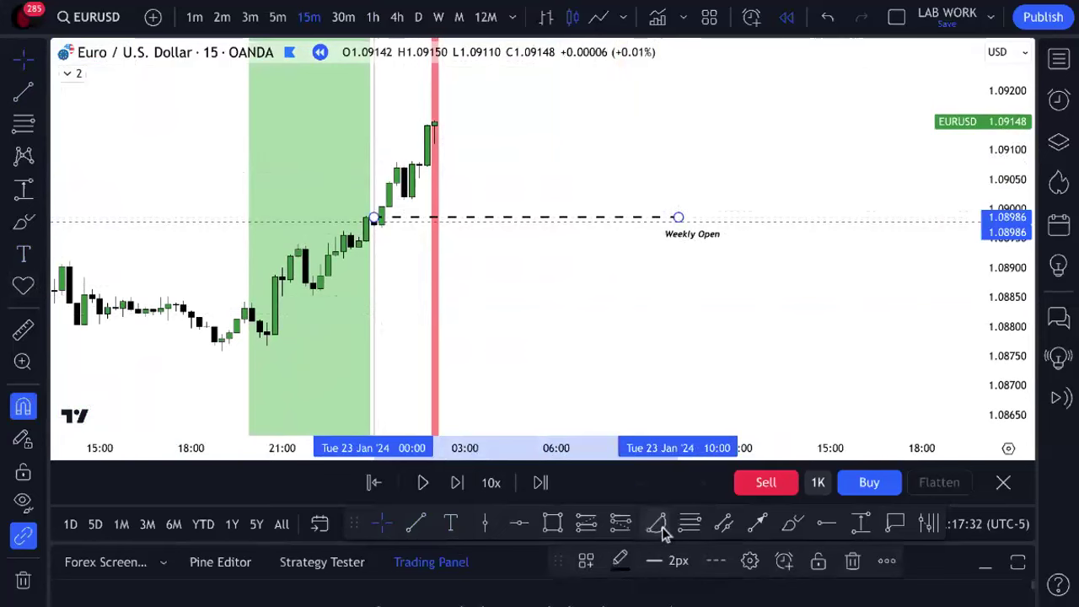
- Label the midnight trend line "M.O.P" and align the text to its right end
double_click(678, 218)
text(M.O.P)
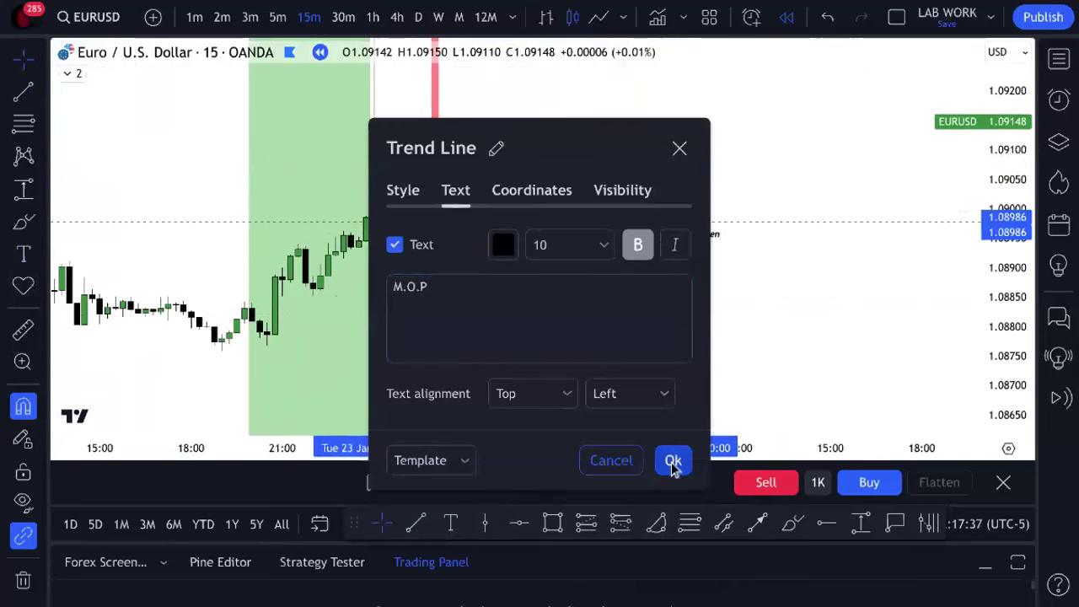
click(673, 460)
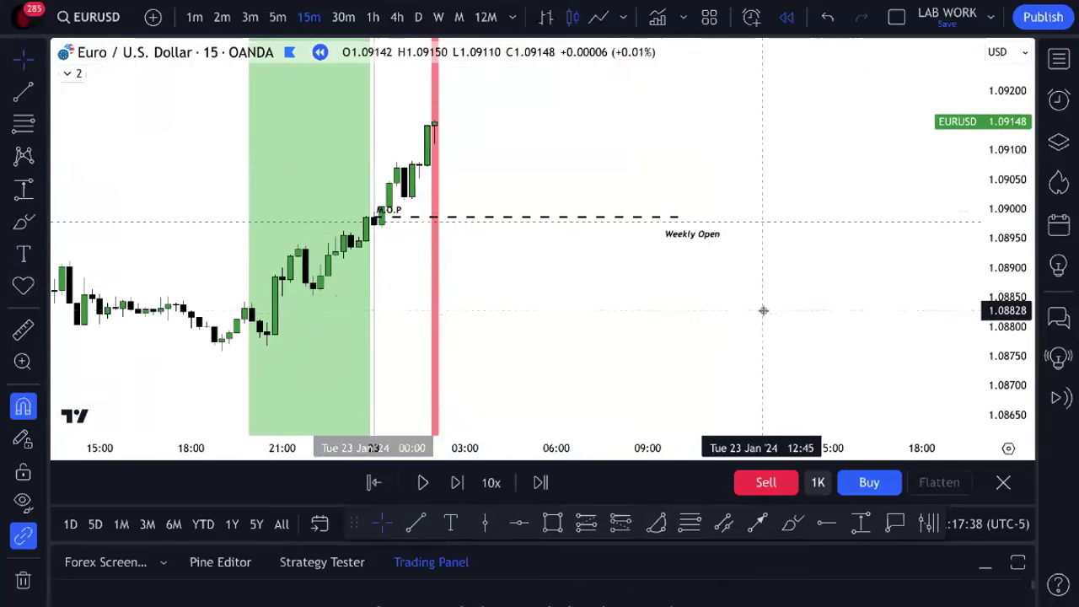
double_click(679, 219)
click(665, 392)
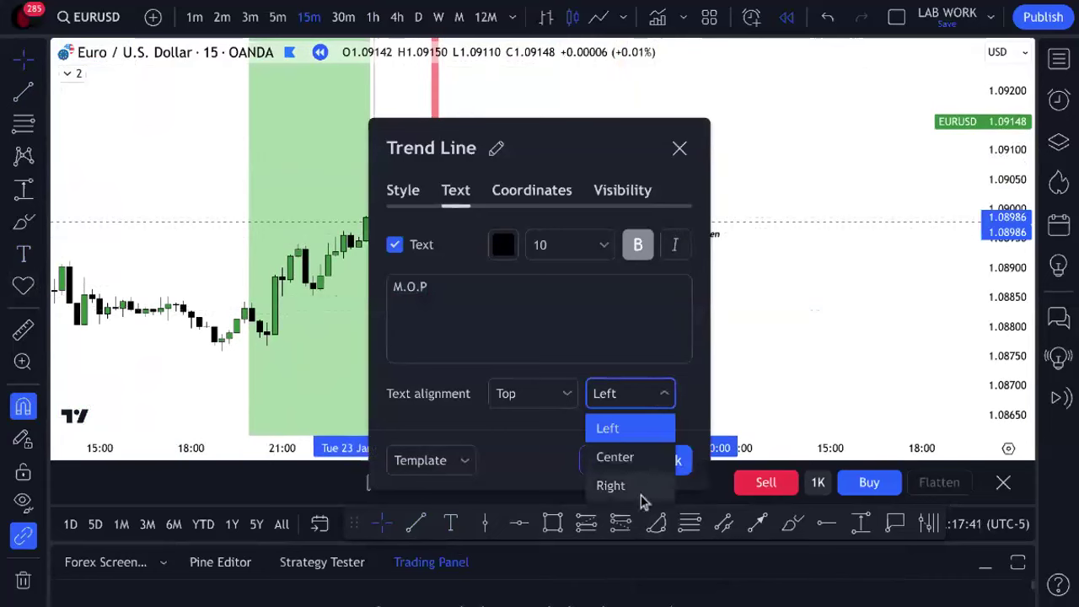
click(646, 489)
click(672, 460)
- Draw a horizontal trend line from the 02:00 candle open at 1.09142 to 07:00 and label it "London open"
drag(729, 179, 733, 251)
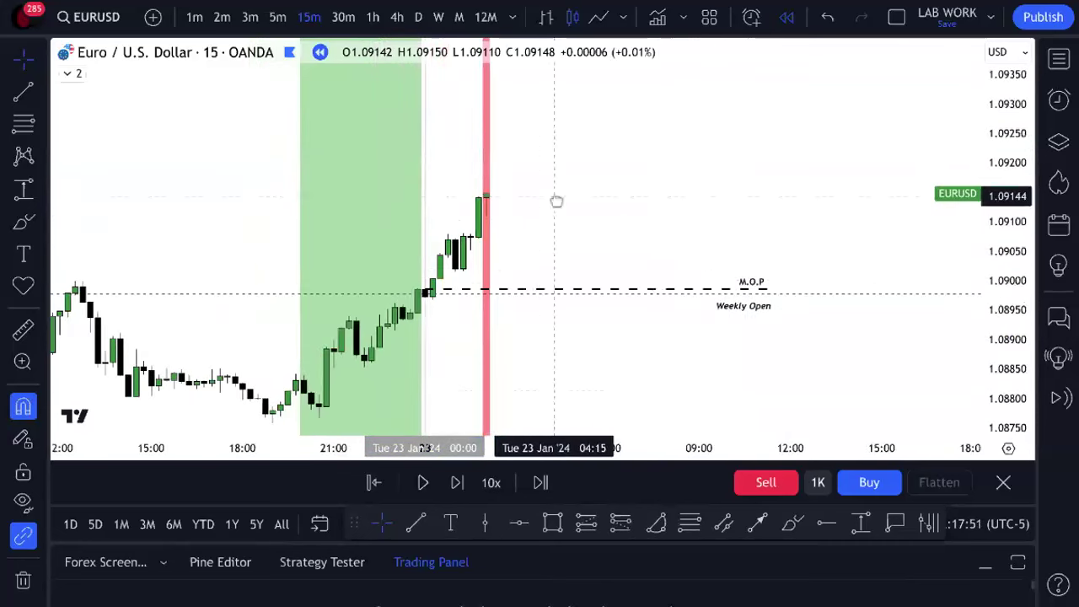
click(419, 520)
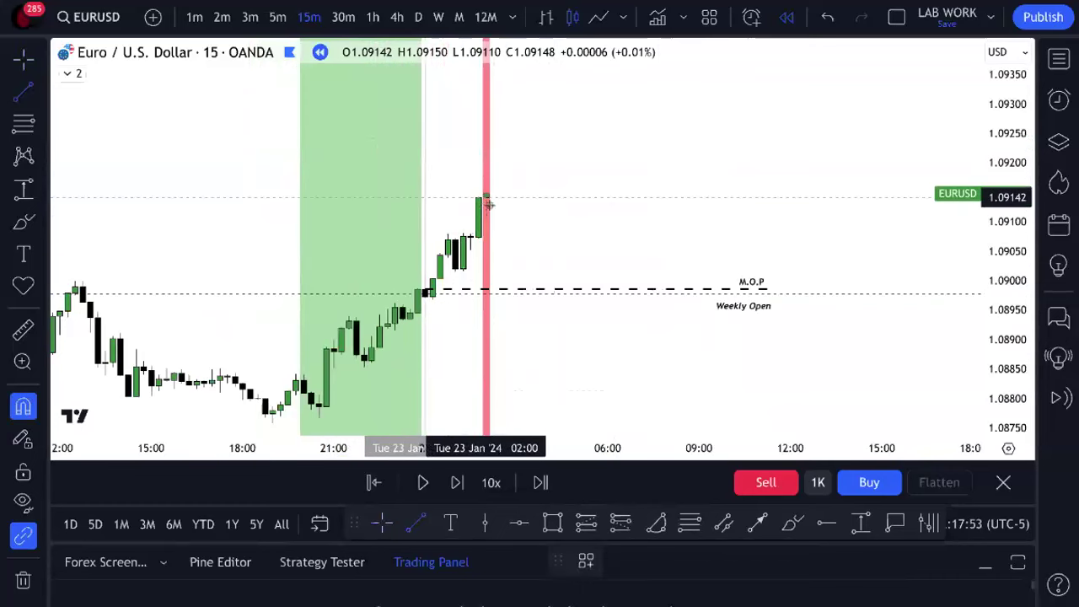
click(487, 197)
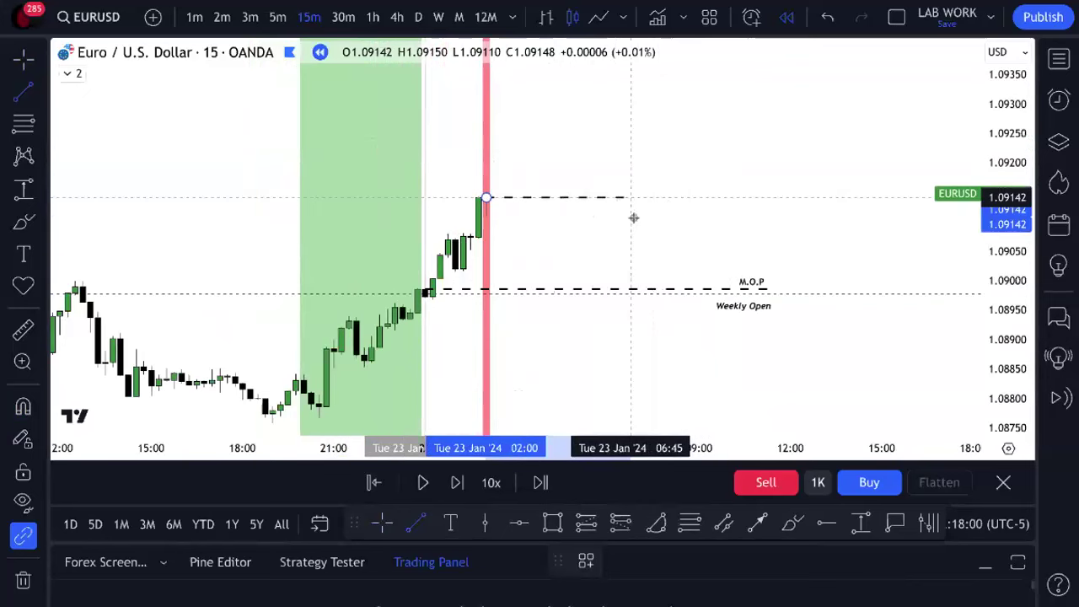
click(639, 199)
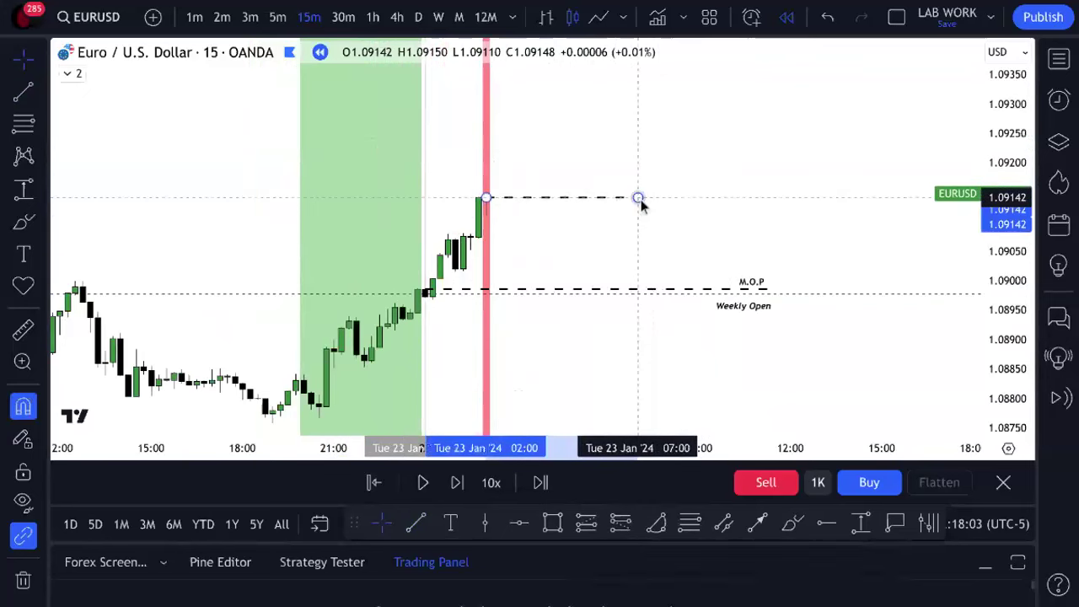
double_click(639, 199)
text(London open)
click(679, 457)
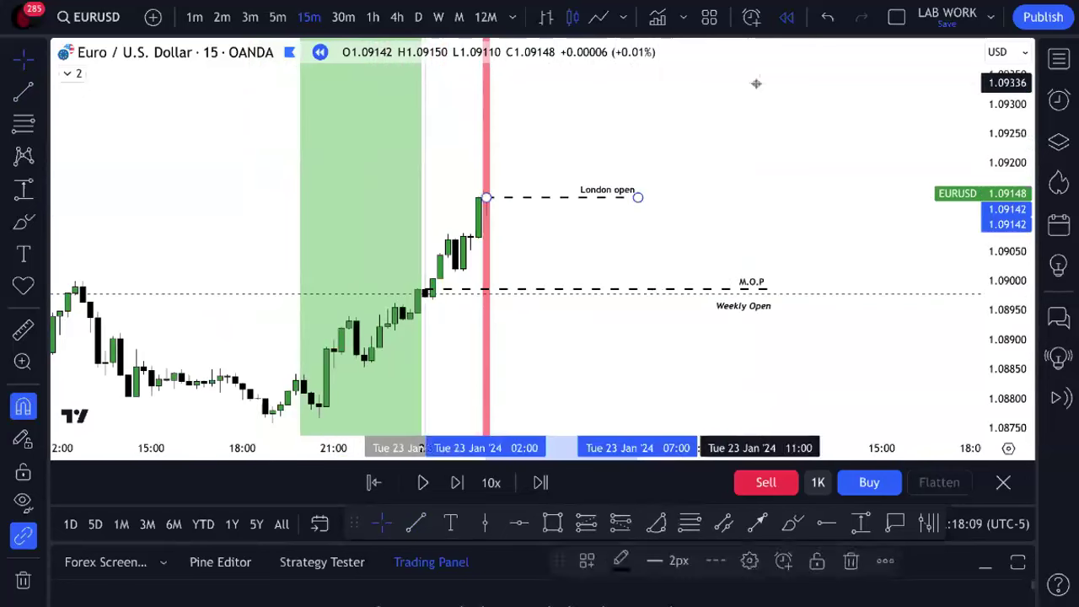
- Change the London open line to a solid style with 1px thickness
click(715, 561)
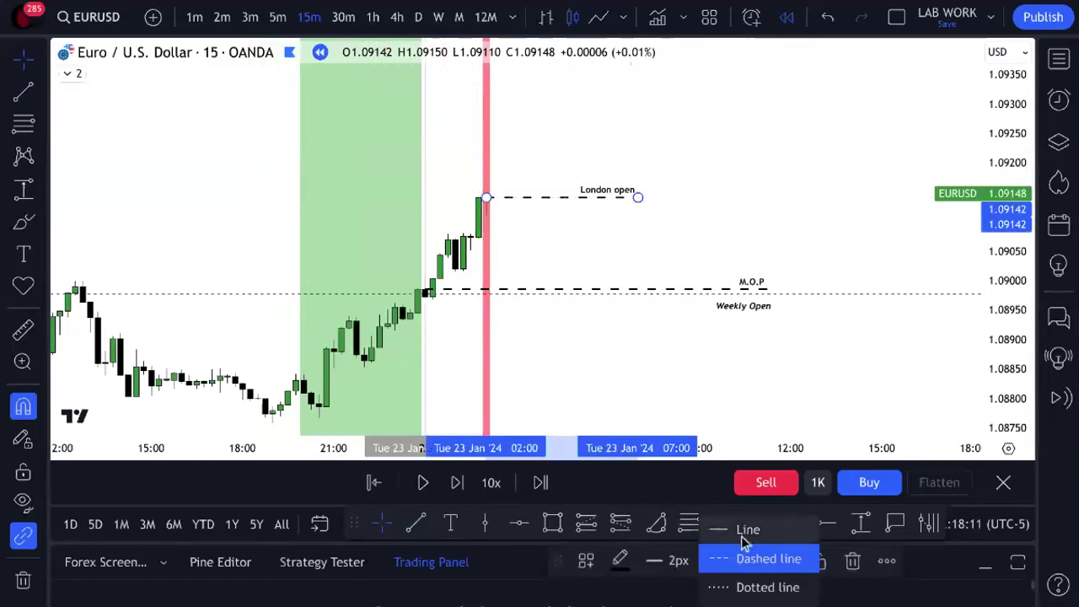
click(741, 528)
click(672, 560)
click(676, 500)
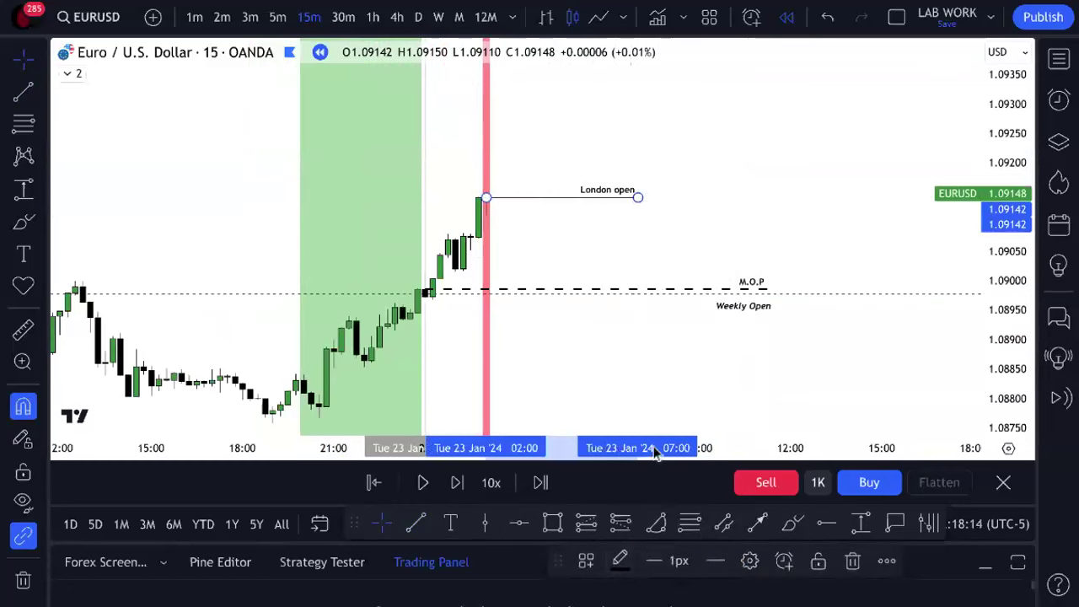
click(631, 224)
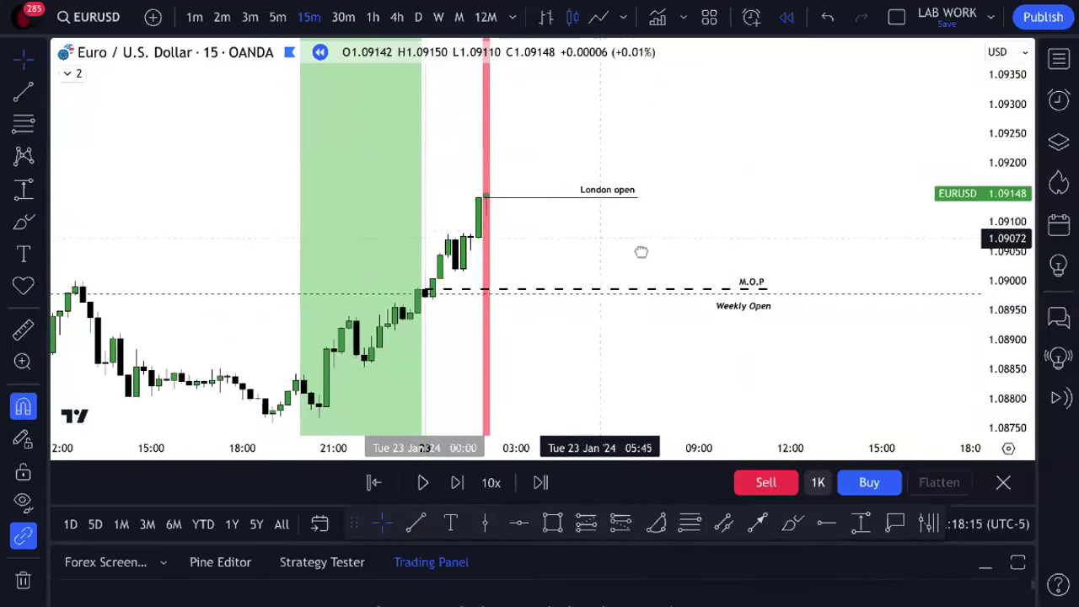
- Place a vertical line at Tuesday 23 January 02:00, through the London open candle
drag(640, 251, 793, 250)
scroll(798, 247, up, 5)
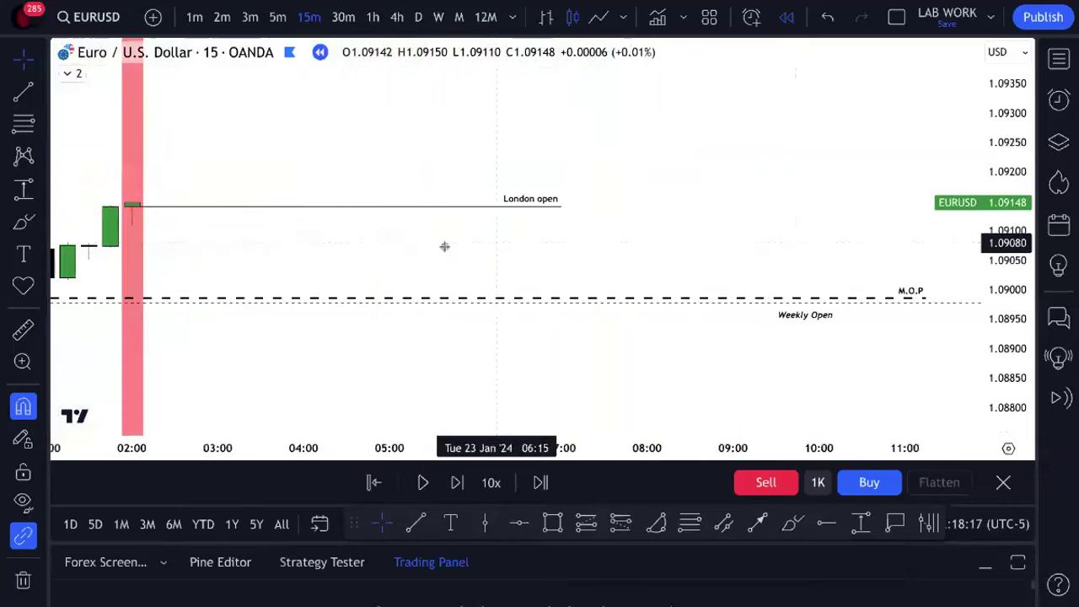
scroll(455, 250, left, 5)
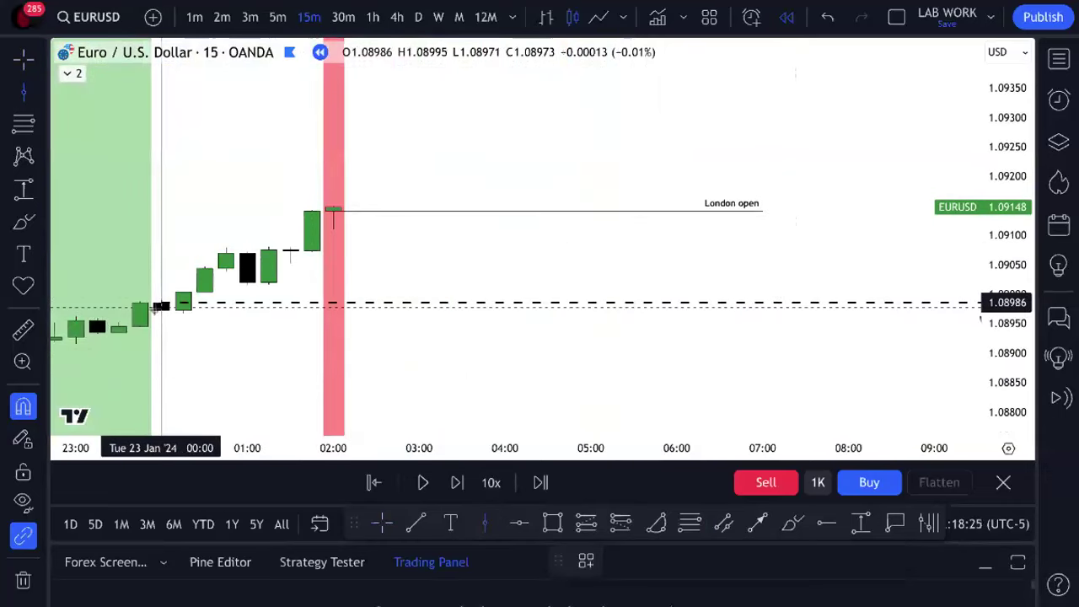
click(327, 356)
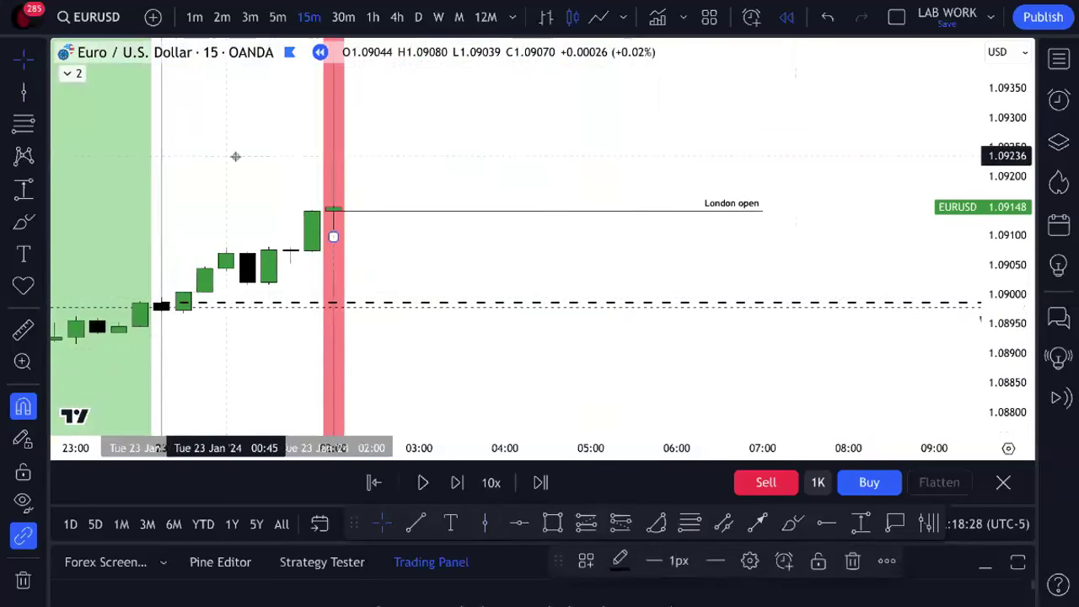
drag(235, 155, 290, 192)
- Hide the Shady Kill Zones indicator with the 0700-1000 session and collapse the indicator list
click(69, 74)
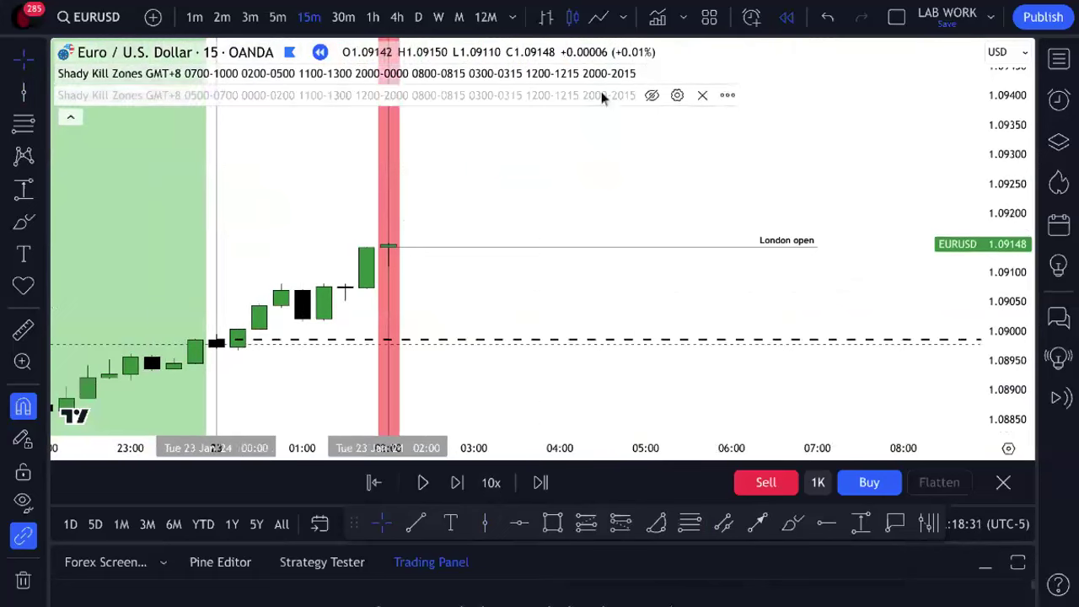
click(651, 73)
click(71, 116)
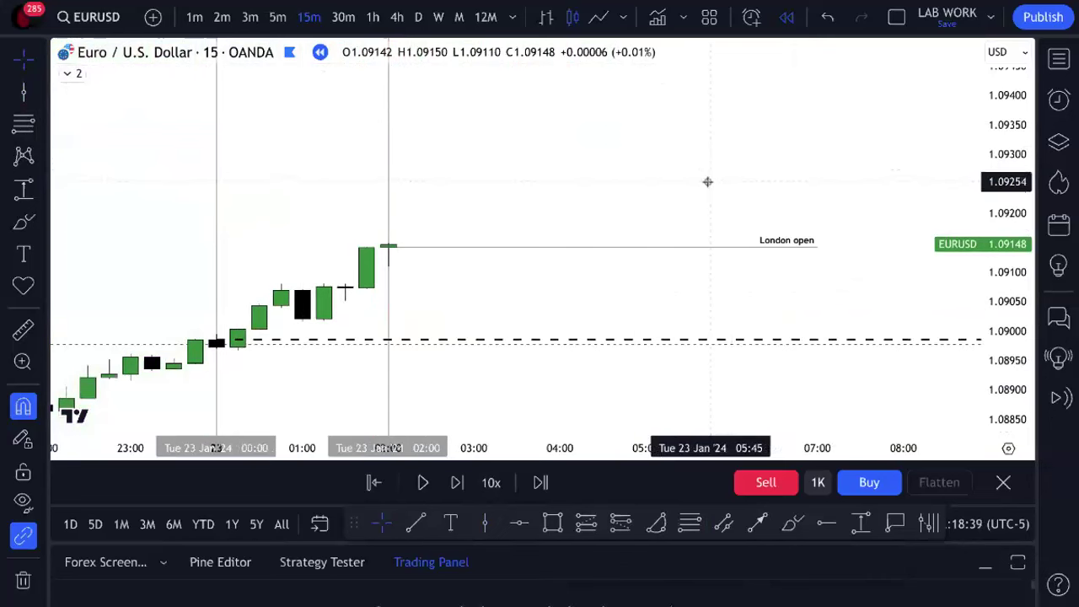
- Place a vertical line at Tuesday 23 January 05:00
click(484, 524)
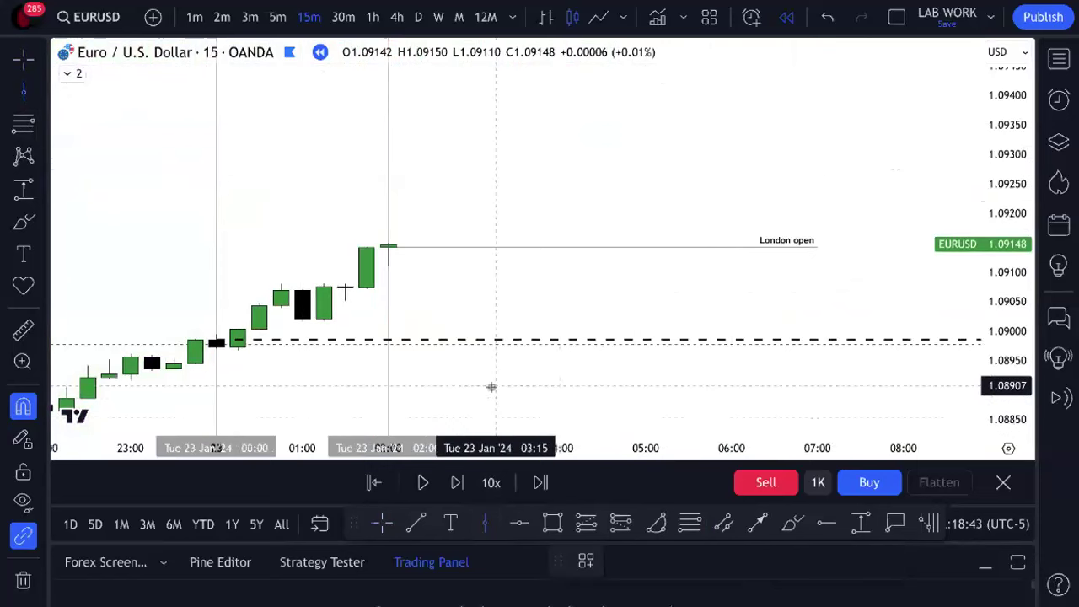
click(639, 371)
scroll(472, 295, down, 1)
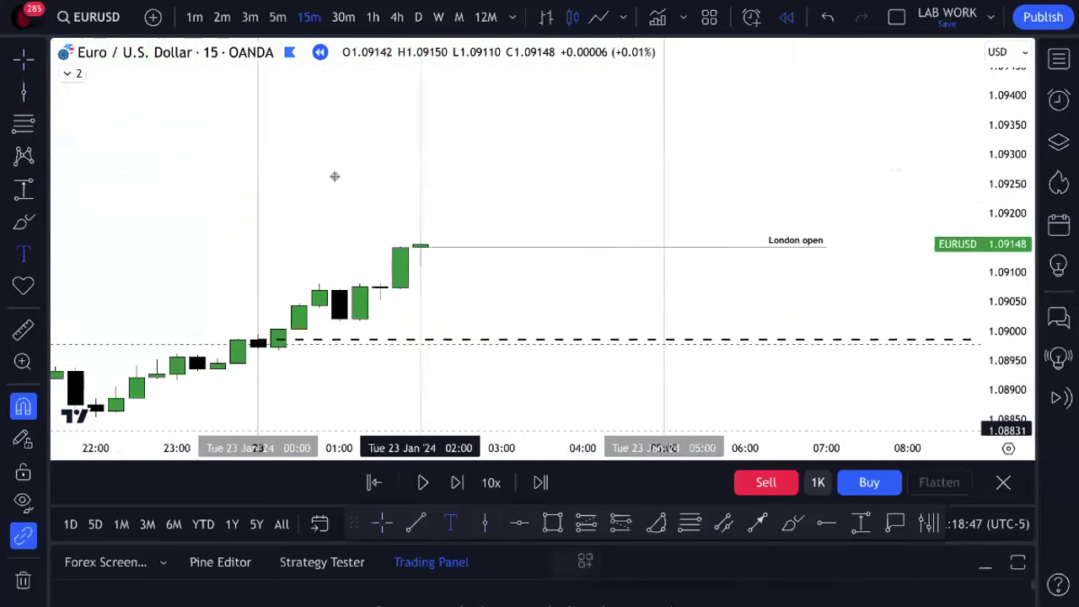
- Add a two-line text label "Asian Lunch 12am - 2am" and position it between the 00:00 and 02:00 vertical lines above the candles
text(AS)
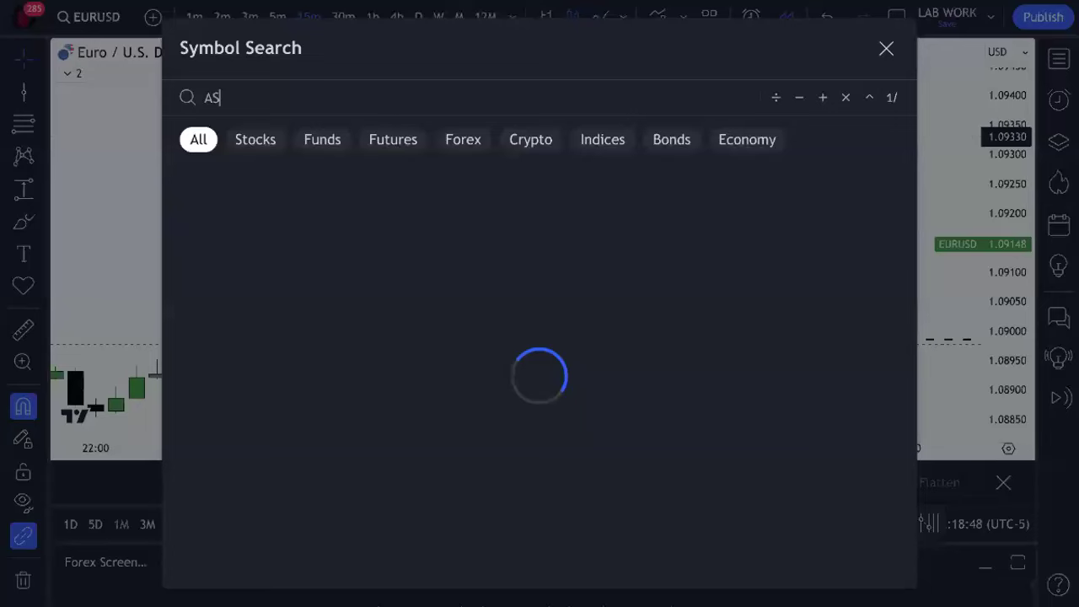
click(883, 50)
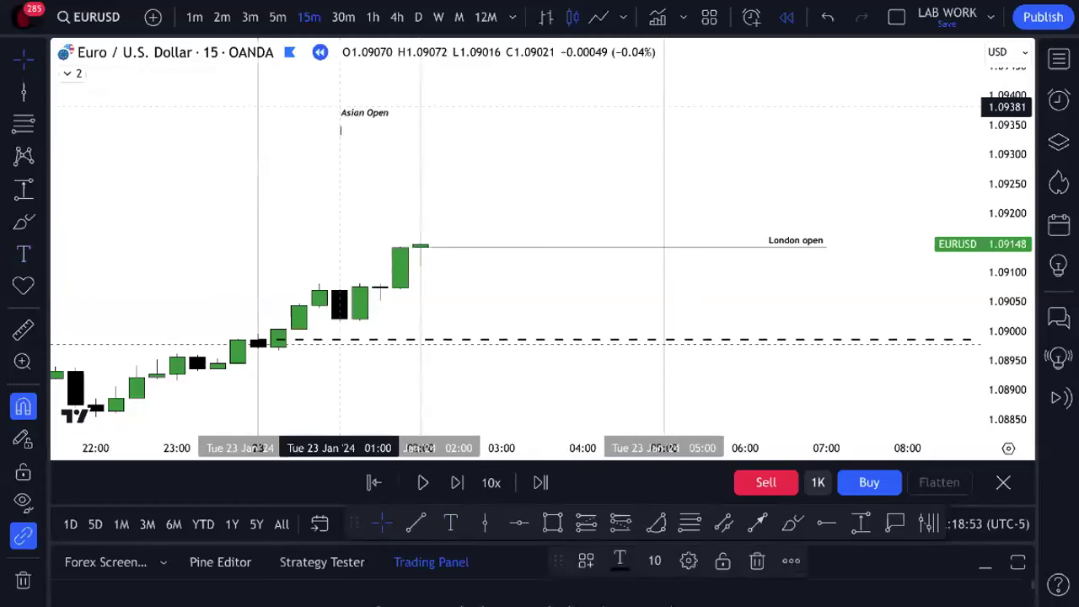
text(Asian Lunch 12)
text(a)
click(466, 117)
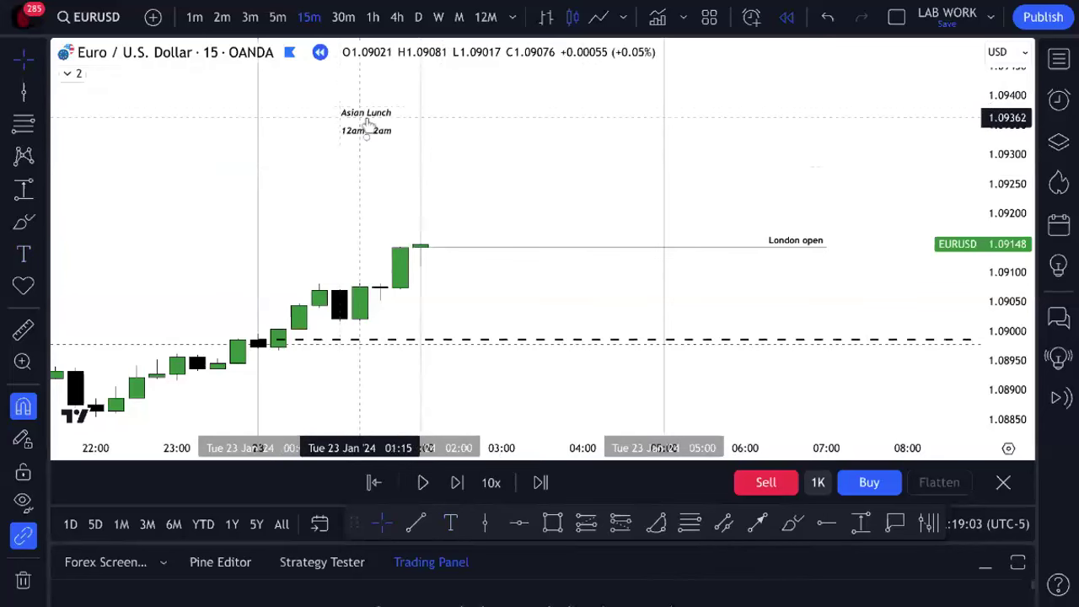
drag(360, 118, 381, 141)
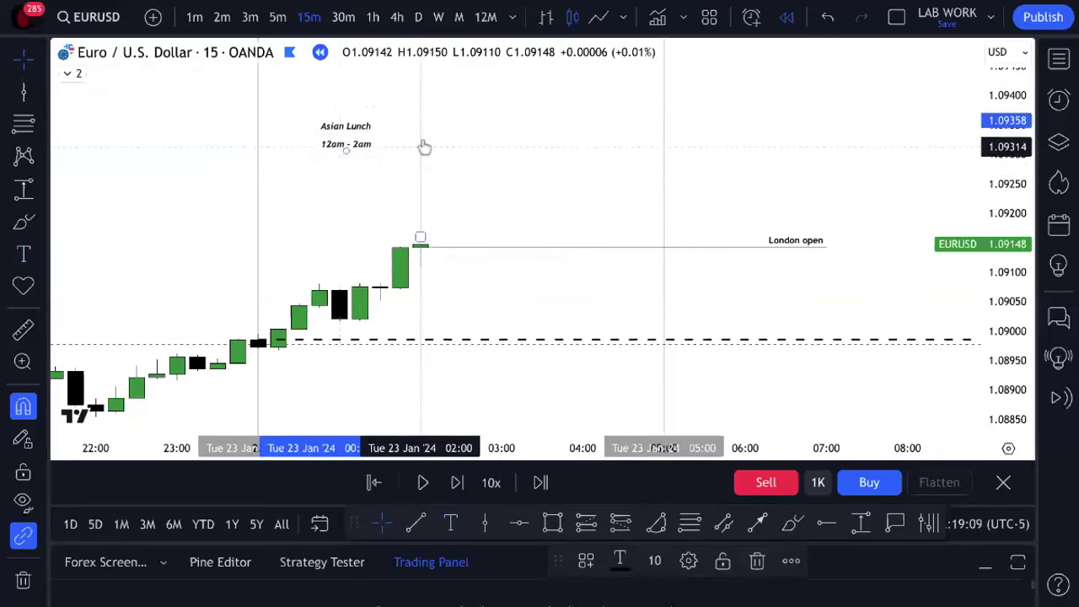
- Duplicate the Asian Lunch label between the 02:00 and 05:00 vertical lines, change its text to "London Open 2am - 5am", and level it with the original
drag(344, 149, 549, 128)
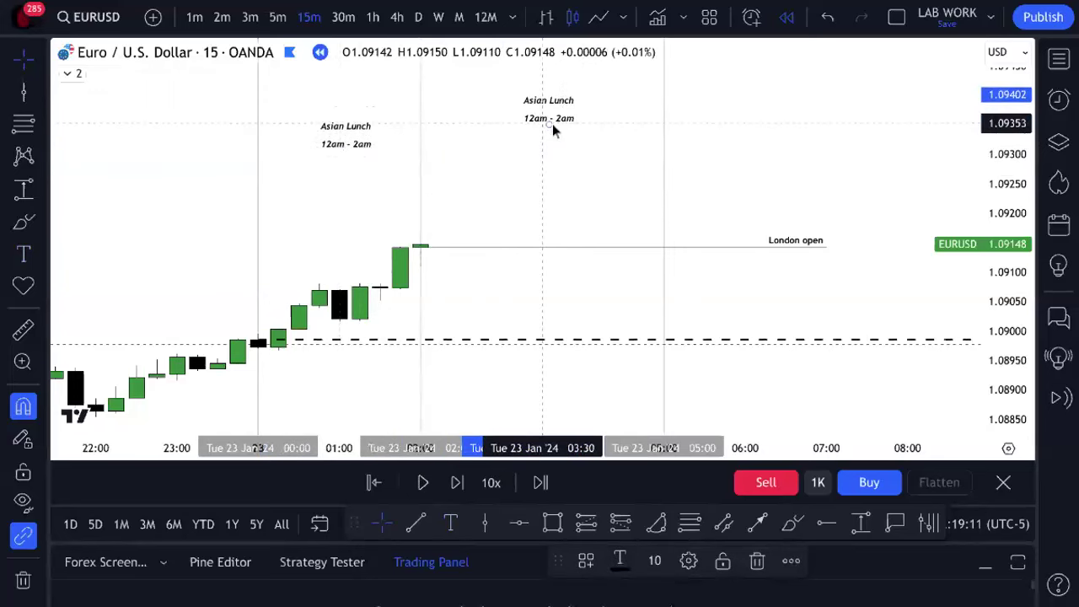
double_click(552, 123)
text(London )
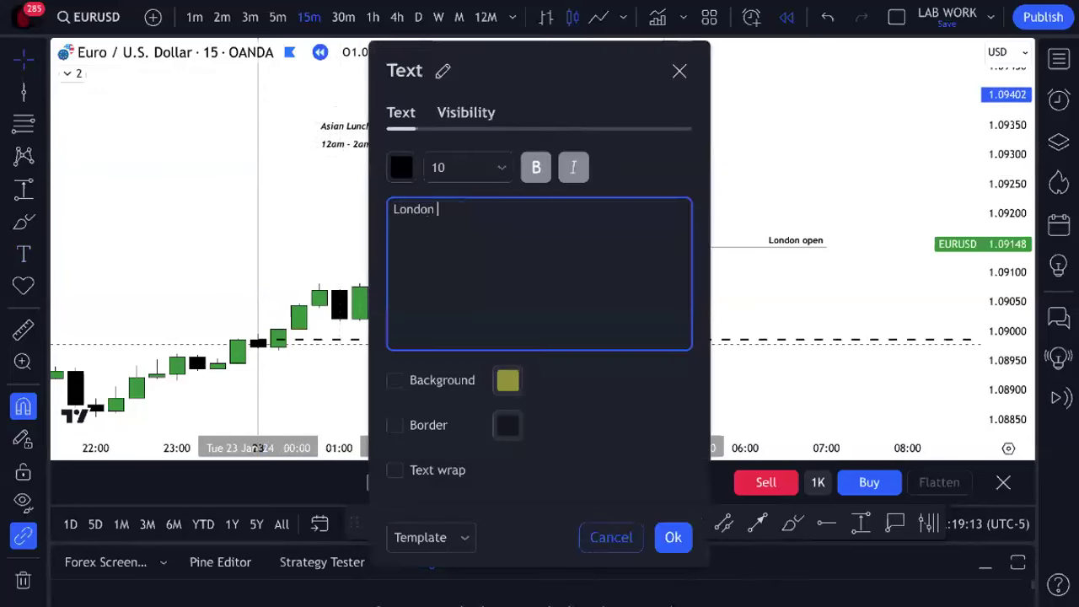
text(Open)
key(Return)
key(Return)
text(2am -)
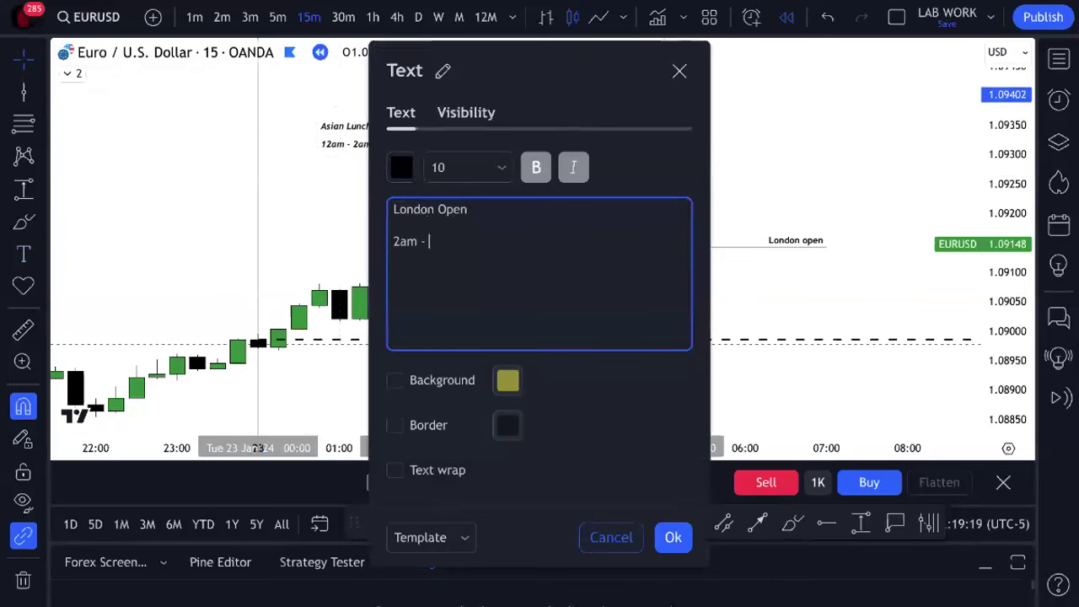
text( 5am)
click(671, 541)
drag(561, 116, 559, 147)
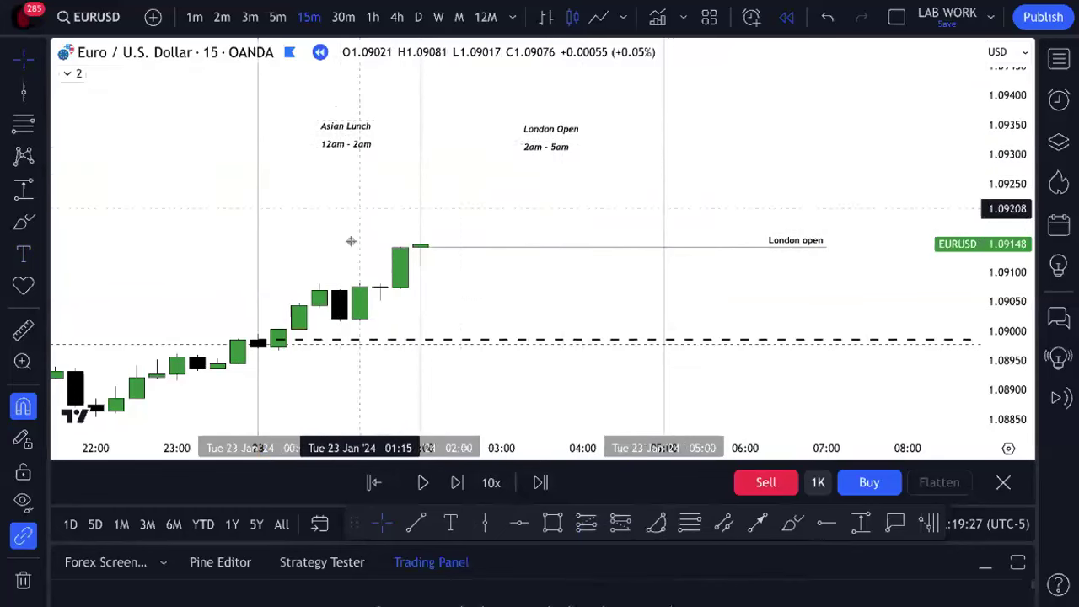
- Shorten the dashed M.O.P line to end at about 08:00 and move the Weekly Open label in beneath its end
drag(550, 312, 508, 236)
scroll(607, 243, right, 5)
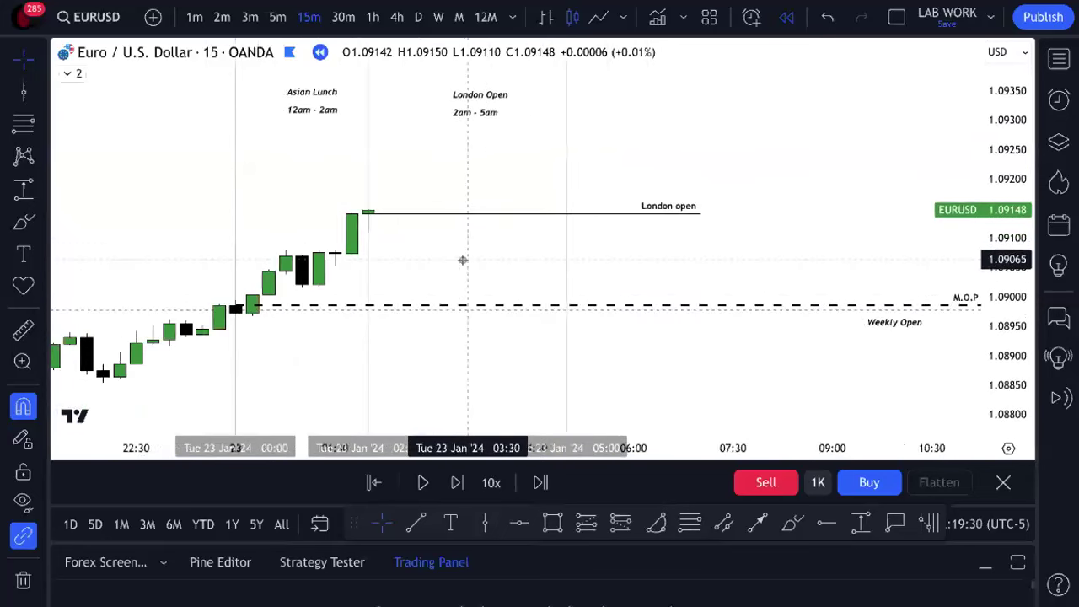
scroll(489, 259, left, 3)
scroll(464, 284, right, 5)
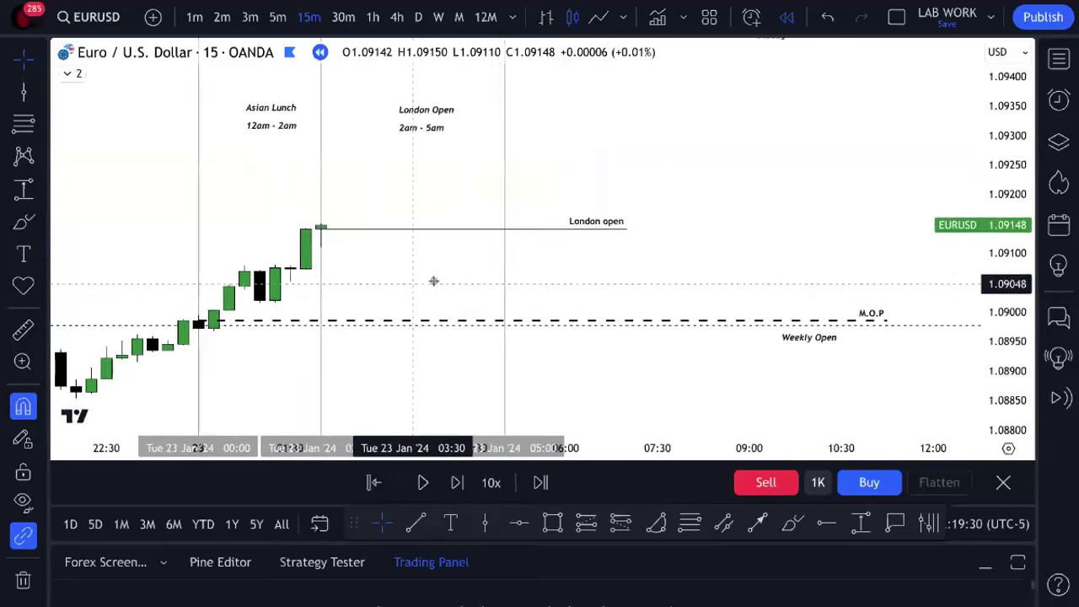
drag(885, 321, 696, 296)
scroll(641, 337, left, 1)
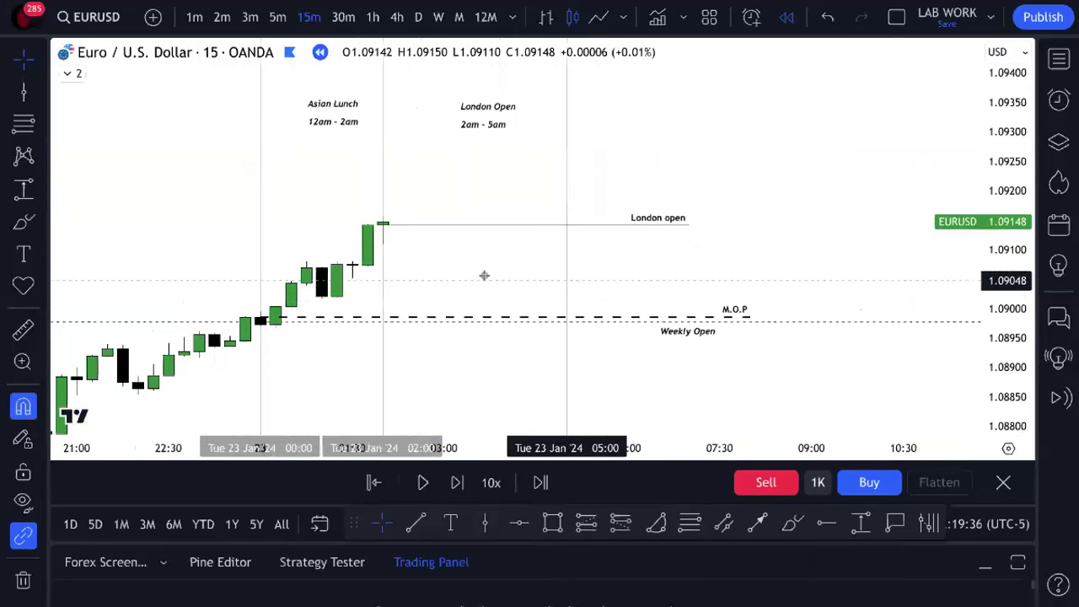
- Draw a horizontal trend line from the 00:15 candle's low at 1.08968 to the 05:00 vertical line and colour it blue
scroll(439, 244, left, 4)
key(alt+t)
click(337, 329)
click(628, 329)
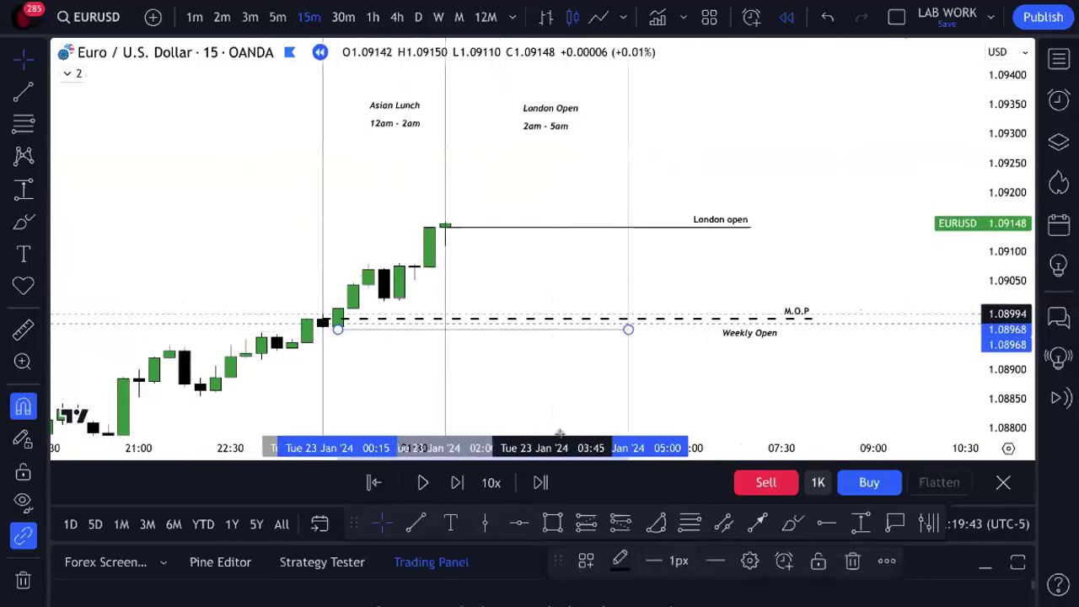
click(619, 560)
click(741, 345)
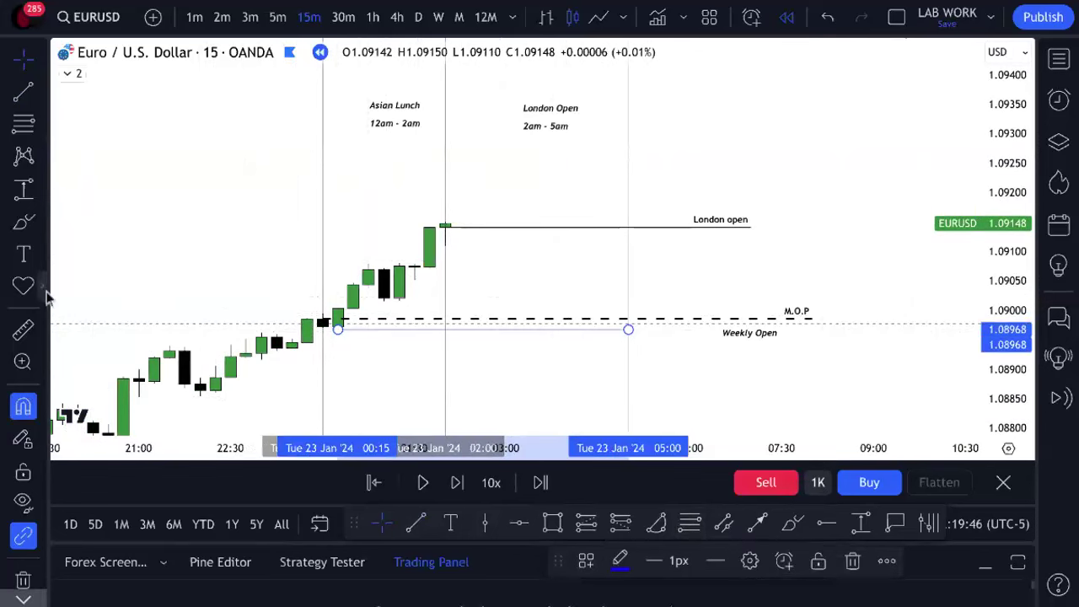
click(44, 291)
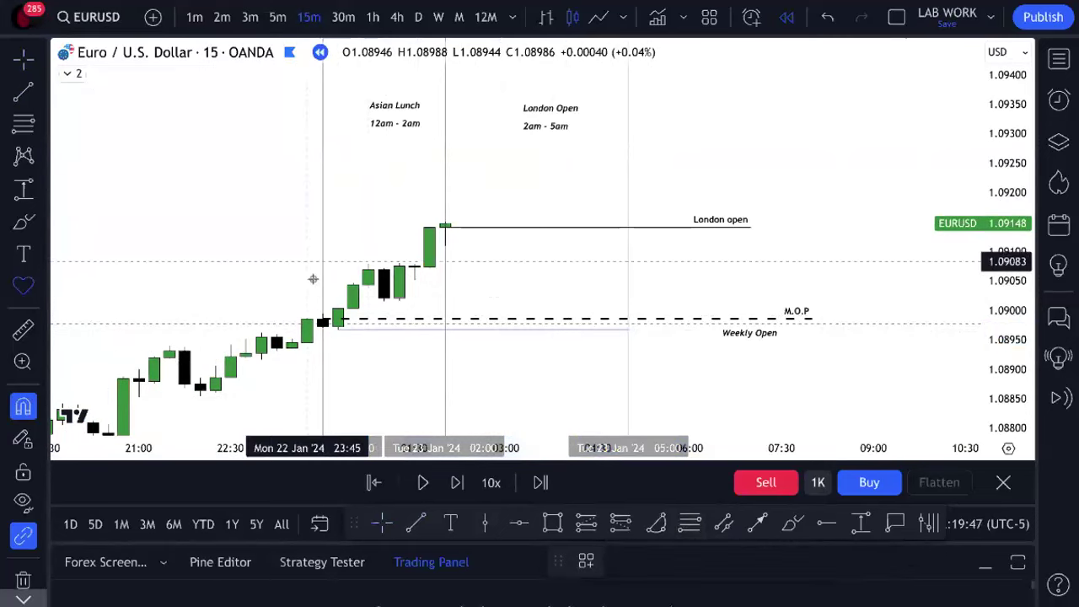
- Label the blue line at the 00:15 low "SSL" and align the text to the bottom and center
double_click(369, 337)
text(SSL)
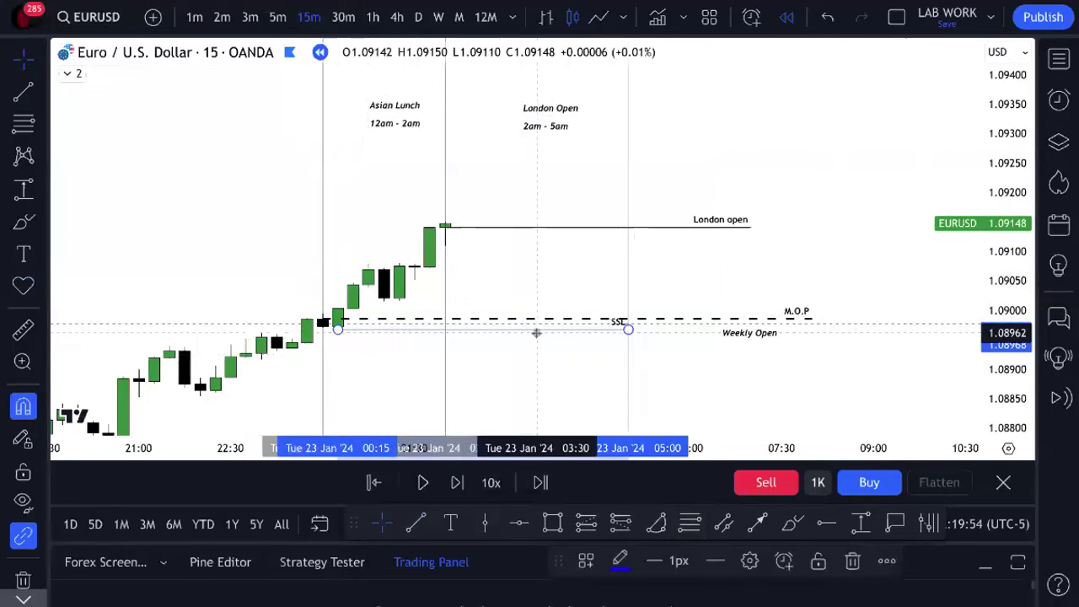
double_click(536, 333)
click(556, 398)
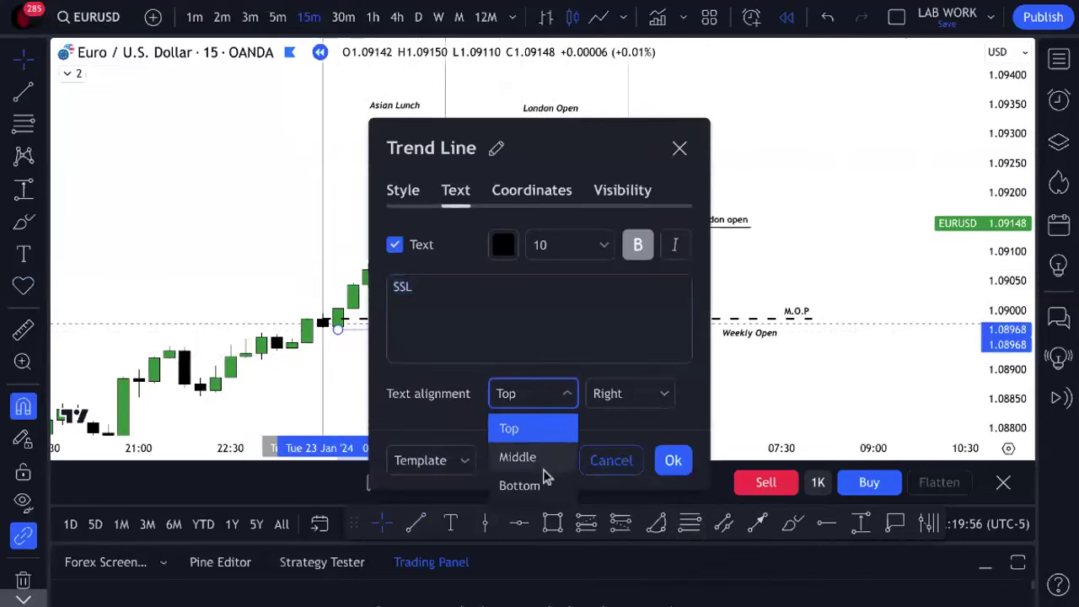
click(517, 485)
click(625, 396)
click(623, 456)
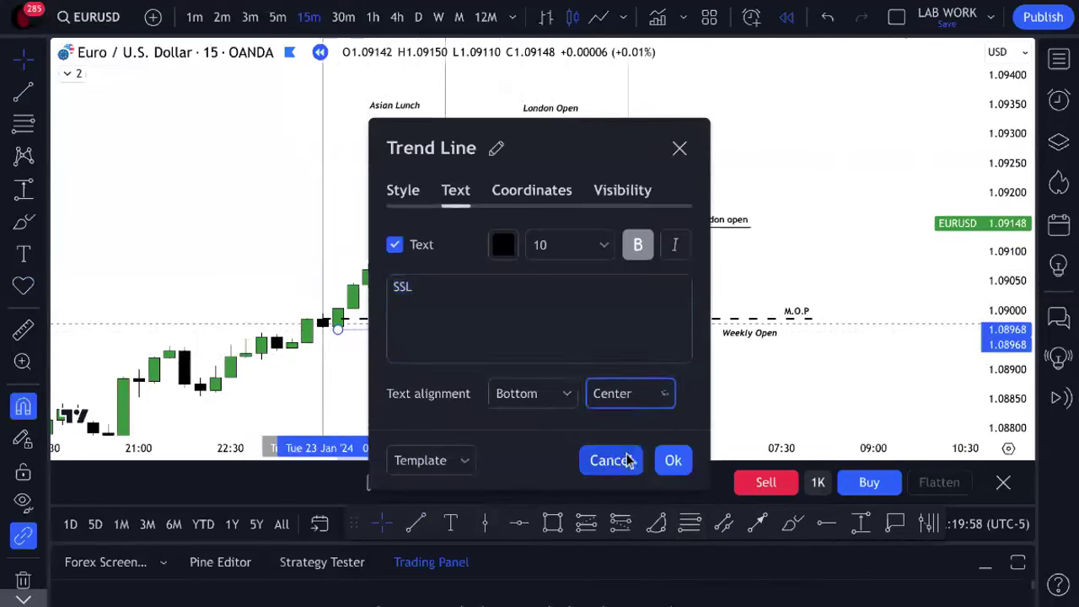
click(670, 461)
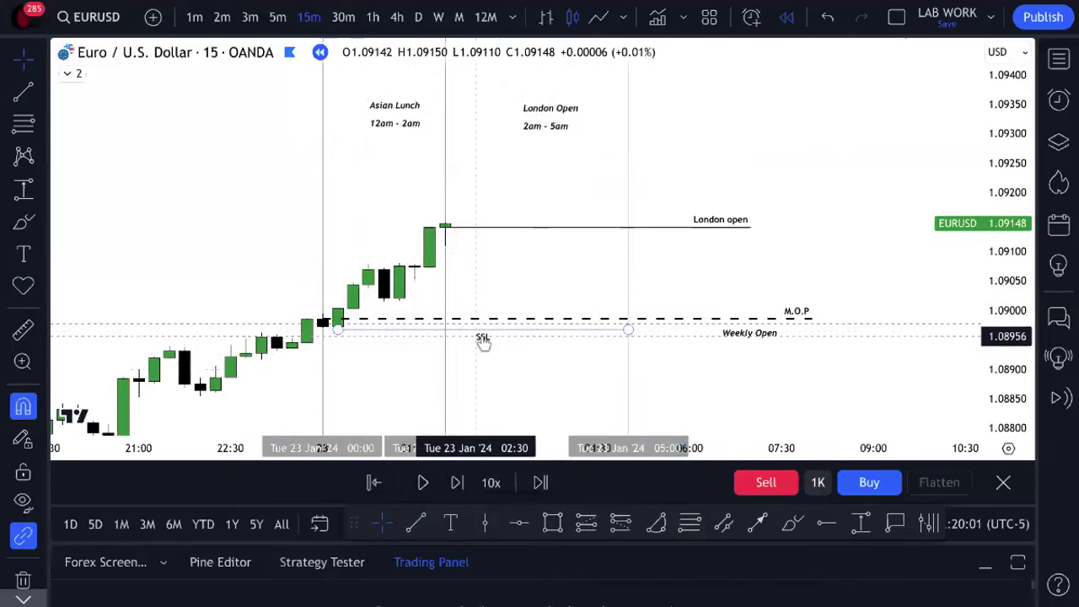
click(469, 241)
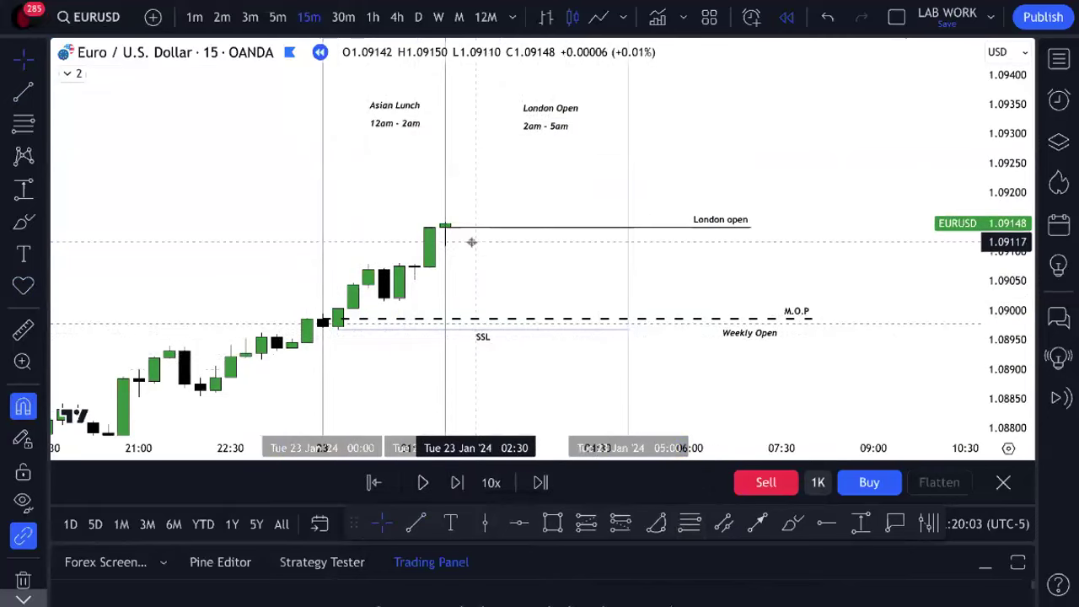
- Draw a second blue horizontal trend line from the 01:00 candle's low to the 05:00 vertical line
click(421, 524)
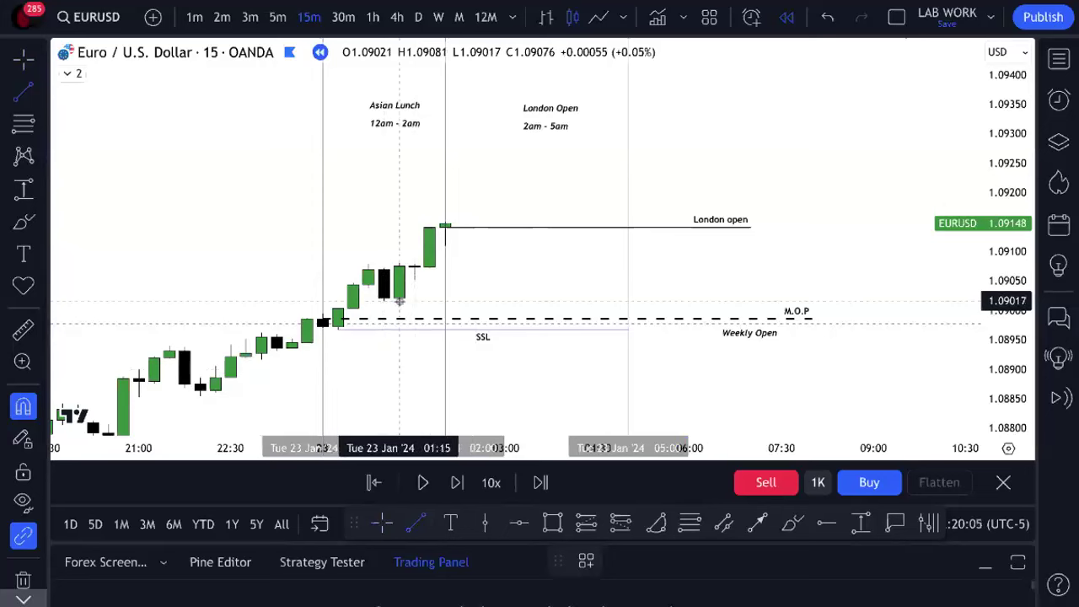
click(383, 297)
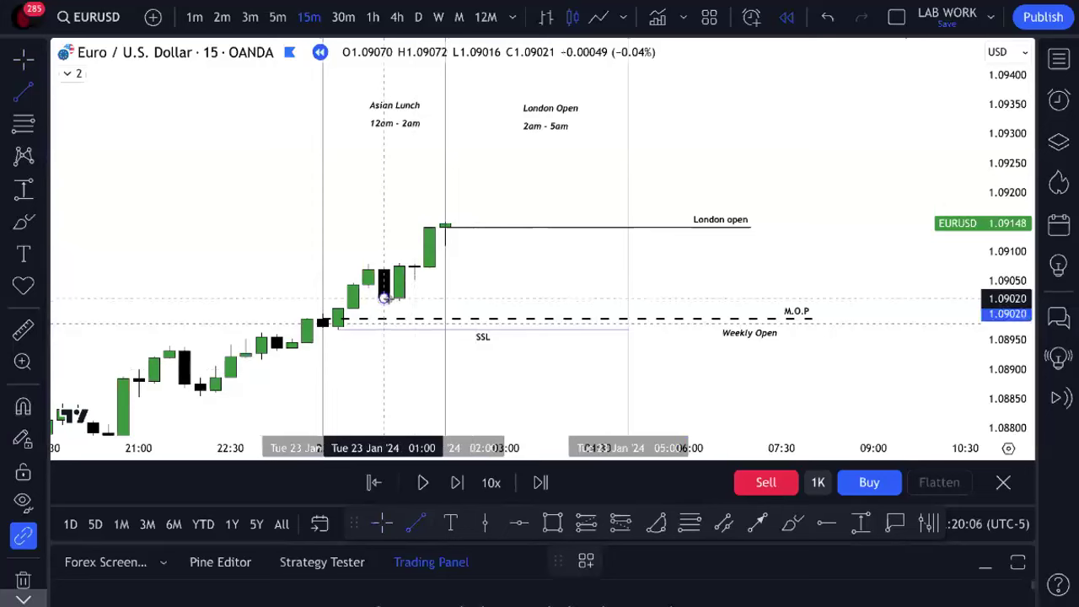
click(598, 304)
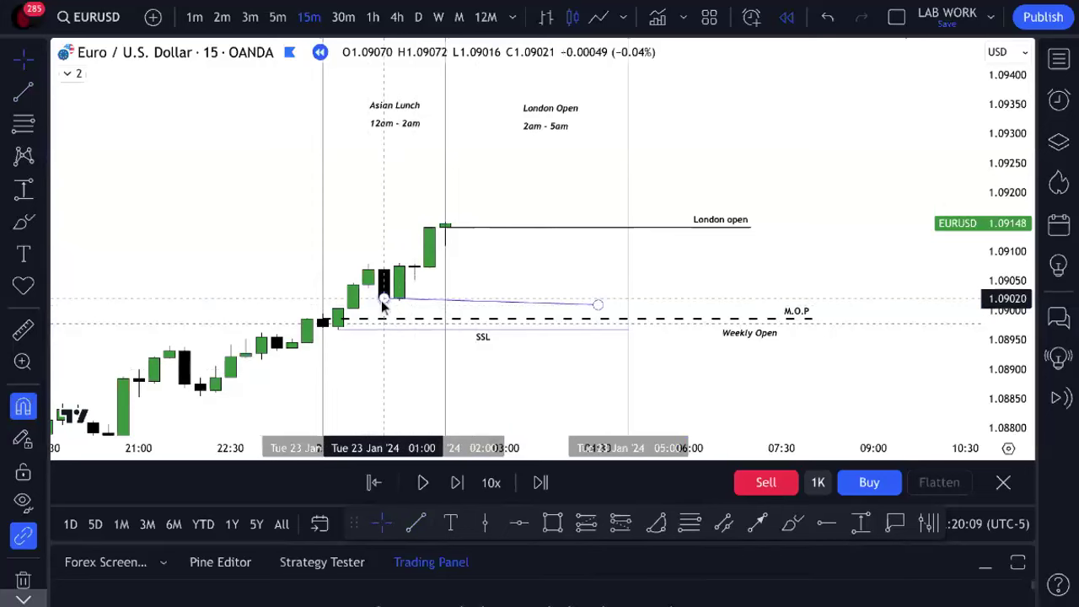
drag(598, 304, 626, 306)
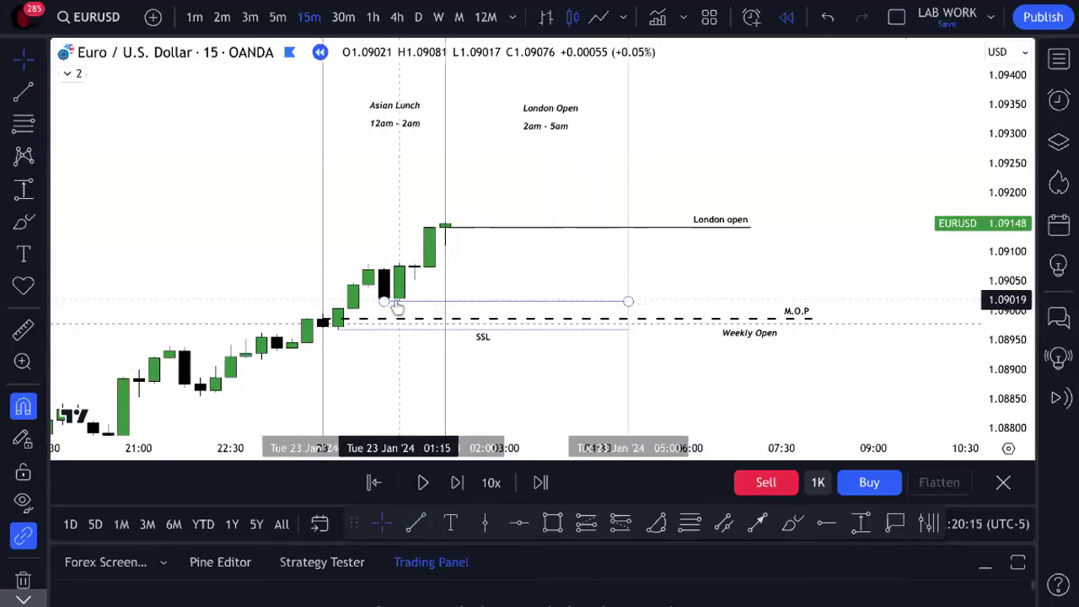
click(489, 289)
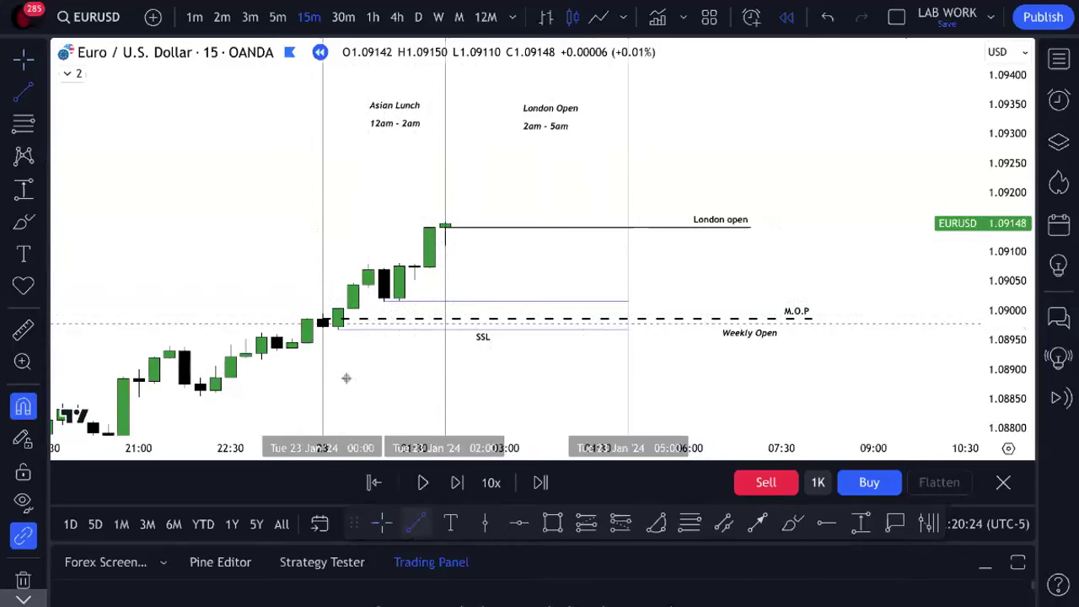
- Try marking the 00:45 candle's high at 1.09080 with a horizontal line extending to 04:15, and delete it
click(364, 258)
click(581, 255)
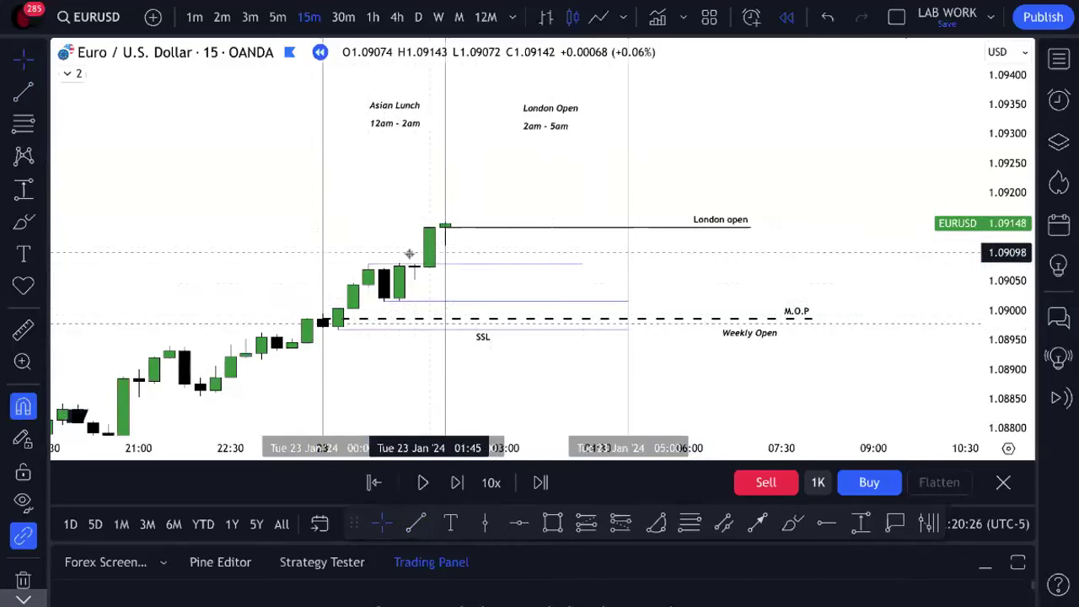
scroll(576, 262, up, 2)
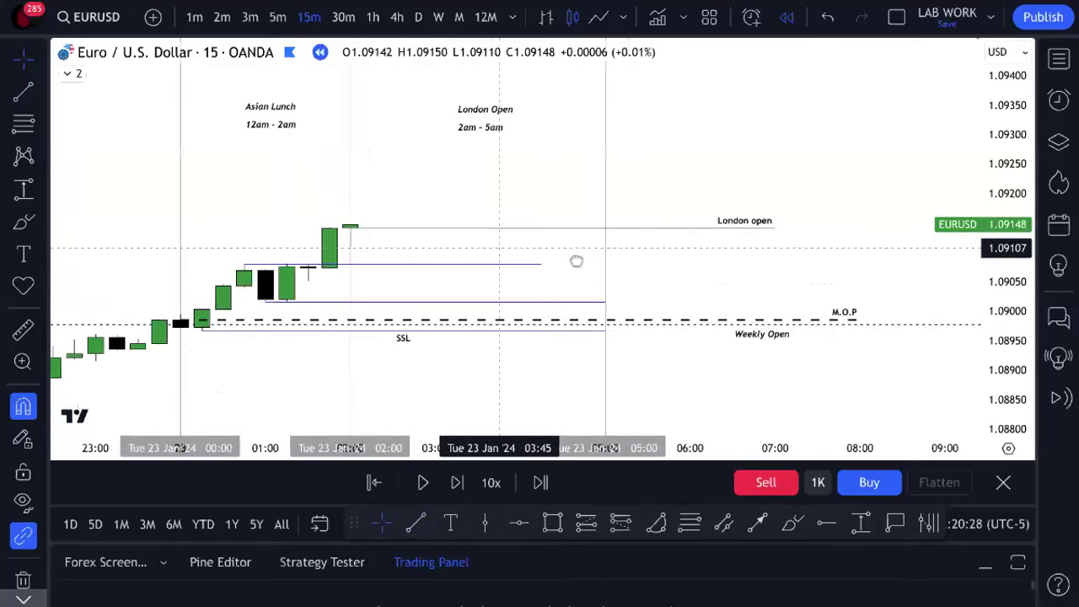
drag(575, 262, 614, 270)
scroll(956, 359, up, 1)
click(295, 296)
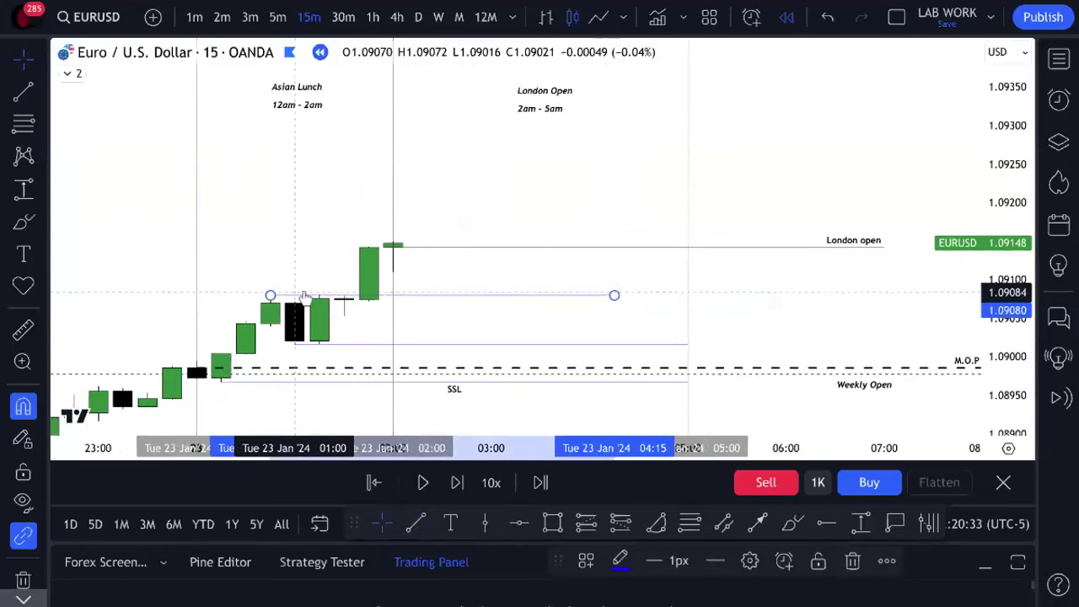
click(620, 561)
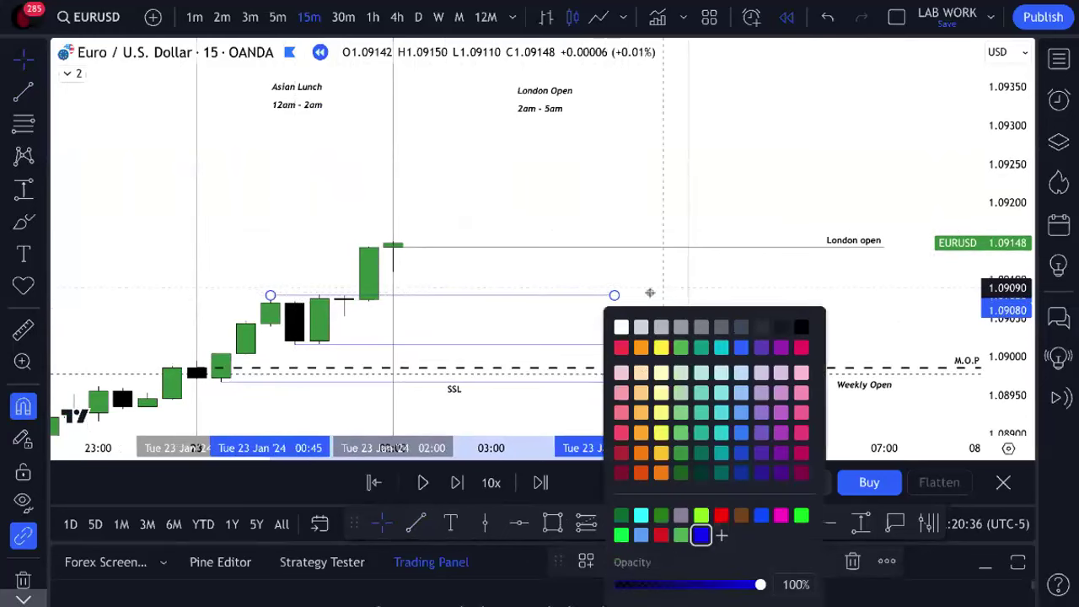
click(615, 296)
key(Delete)
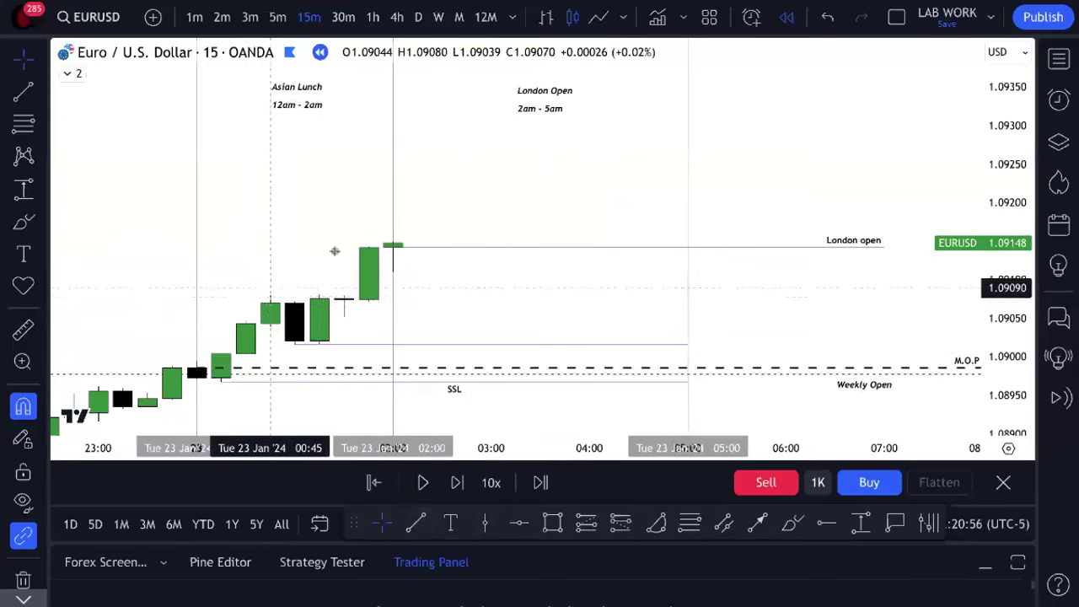
- Draw a horizontal trend line from the 02:00 candle's high at 1.09150 to the 05:00 vertical line and colour it red
key(alt+t)
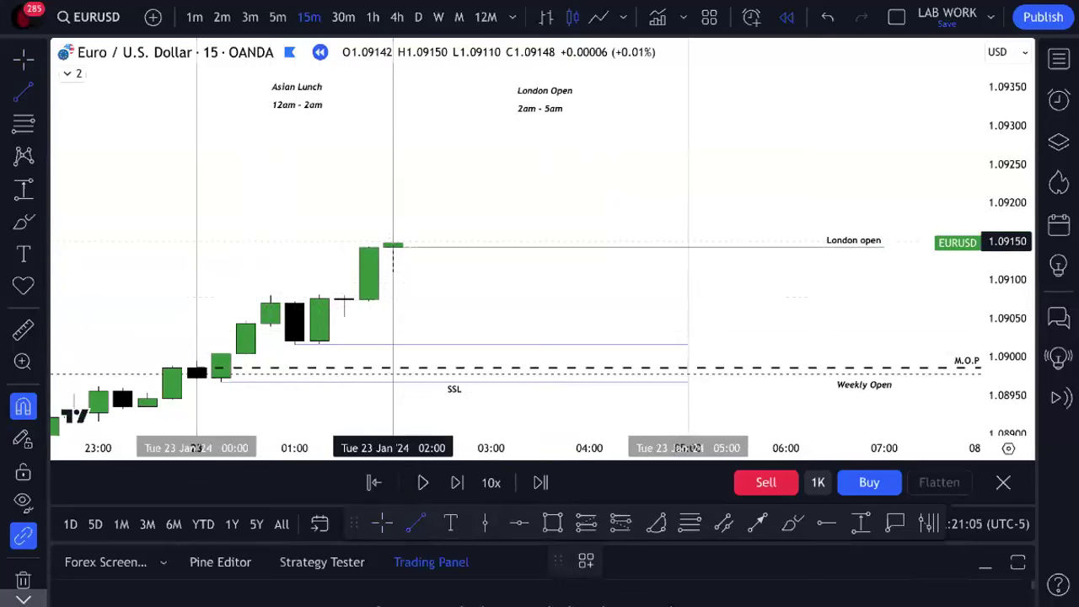
click(395, 230)
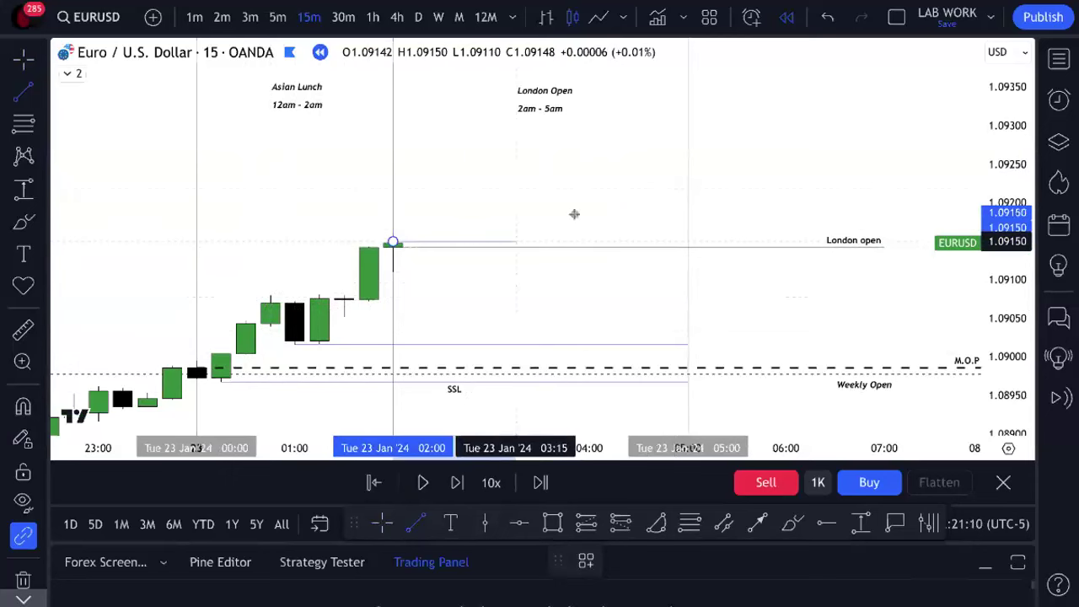
click(688, 226)
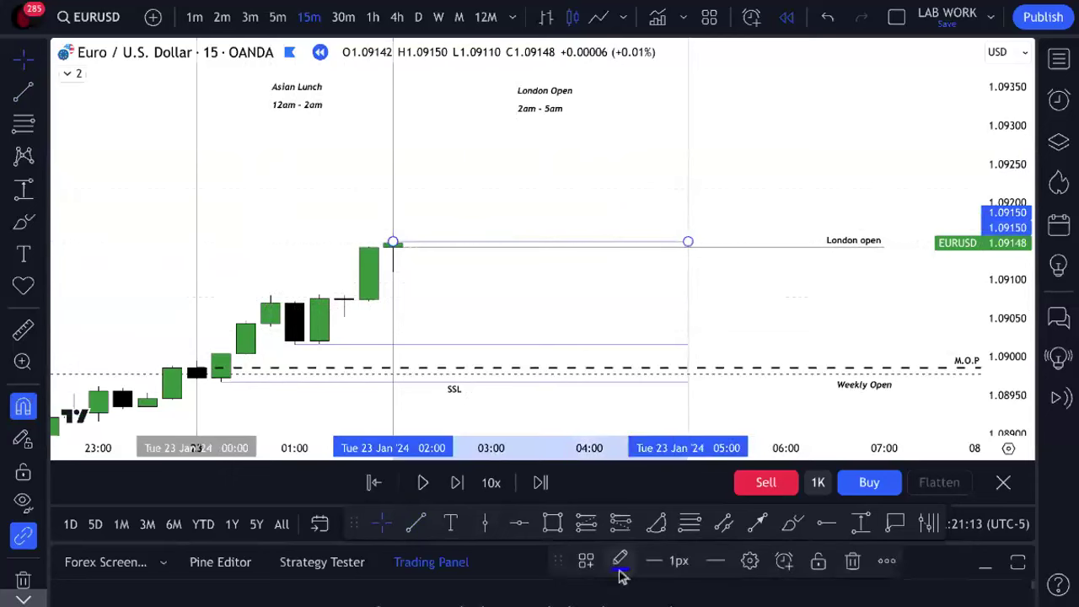
click(620, 570)
click(665, 535)
click(395, 188)
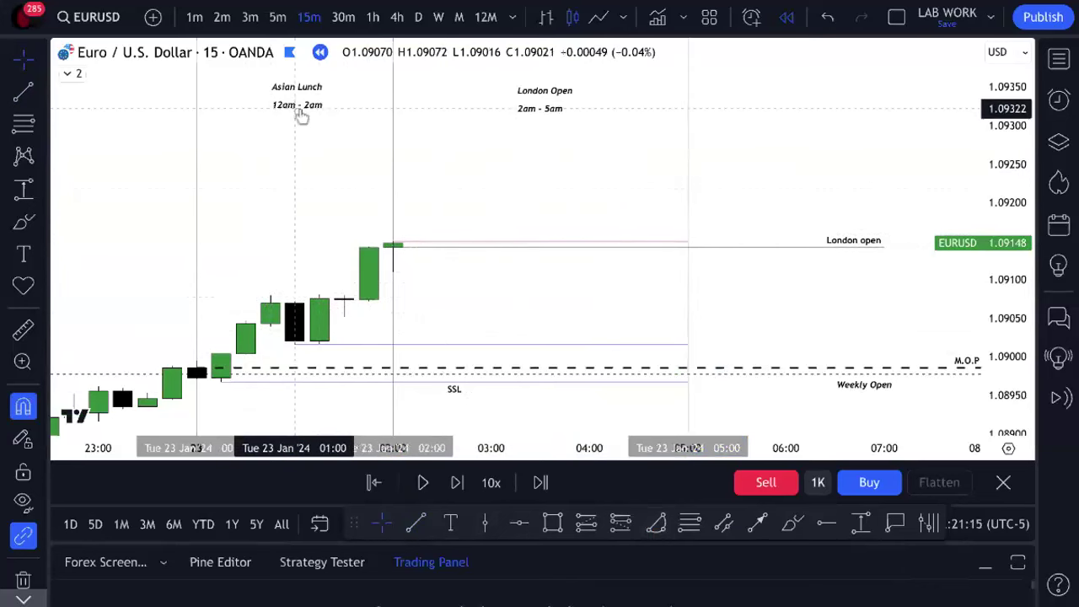
- Change the London open line's style to dashed
drag(394, 245, 883, 250)
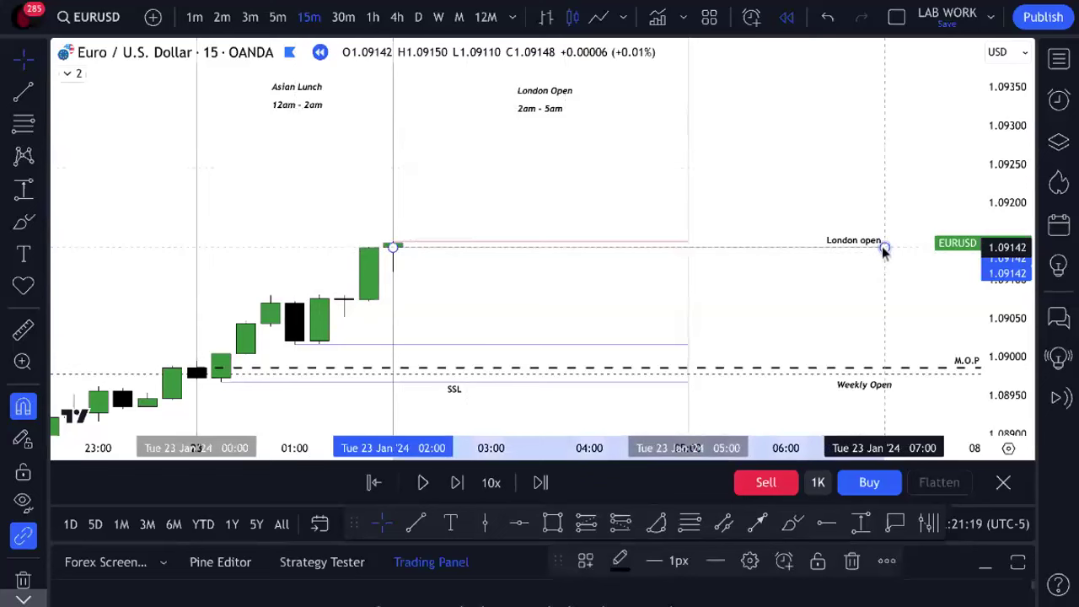
click(715, 561)
click(742, 559)
click(576, 330)
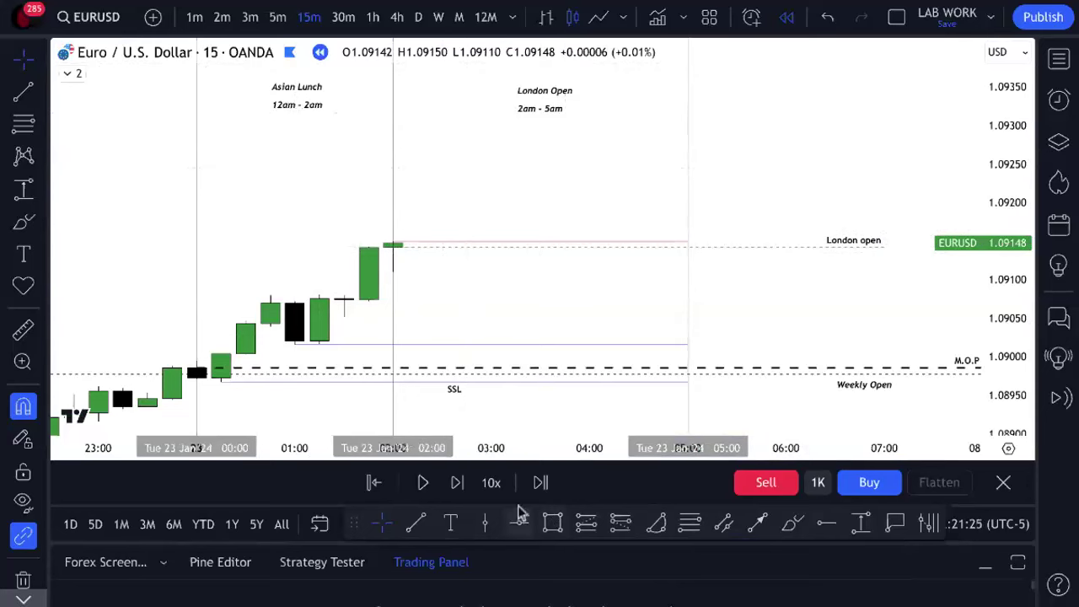
- Advance the replay by one candle and label the red line at the 02:00 high "BSL", aligned top and left
click(456, 483)
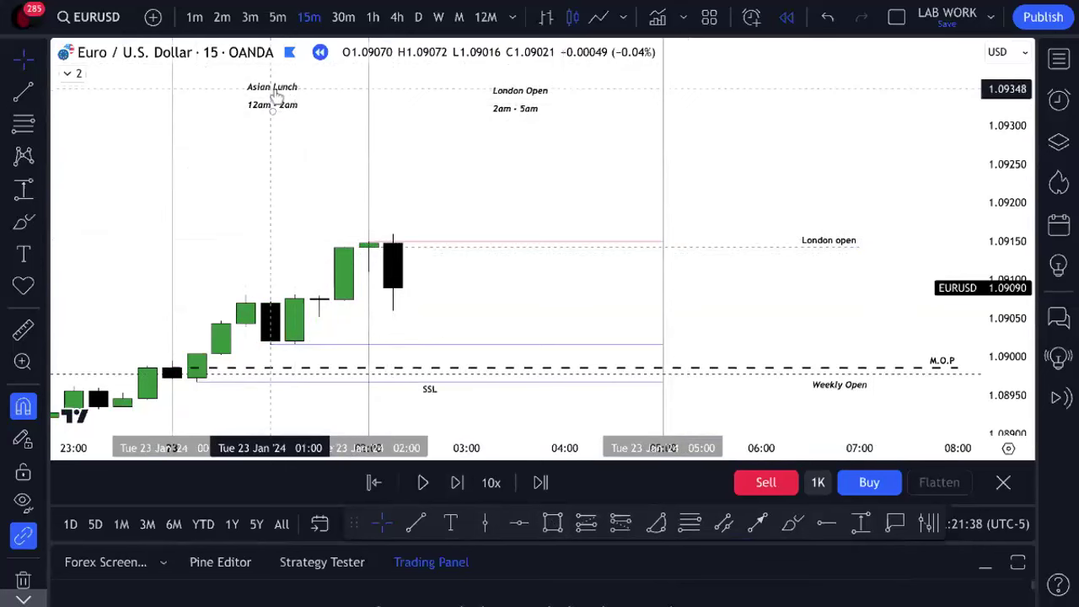
click(381, 245)
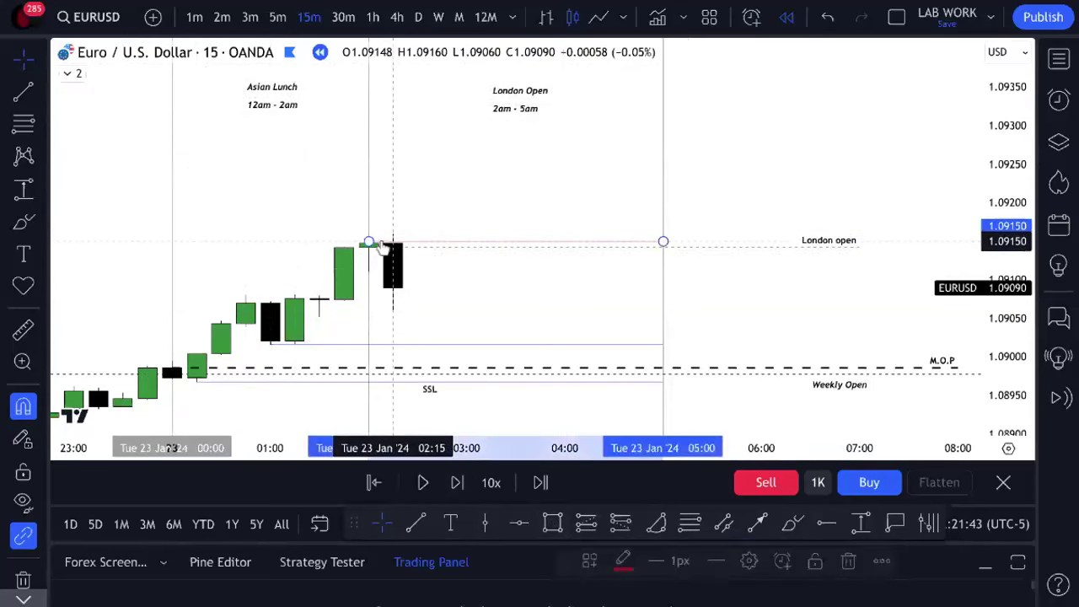
double_click(381, 245)
text(BSL)
click(533, 393)
click(508, 427)
click(631, 393)
click(602, 428)
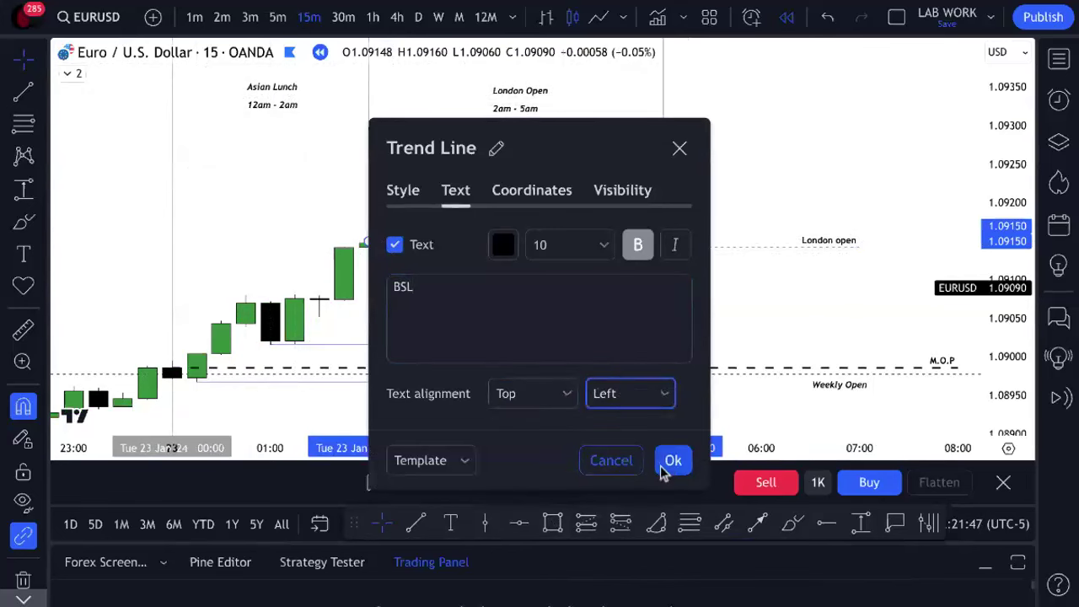
click(671, 461)
click(564, 274)
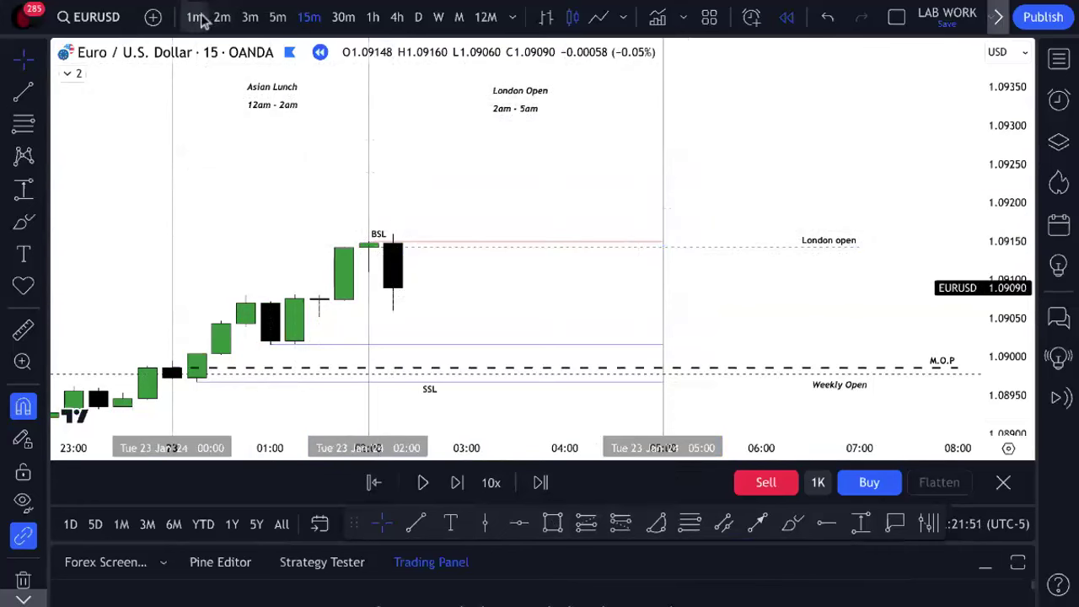
- Rewind the replay to the 02:00 candle and switch the chart to the 1-minute timeframe
click(397, 248)
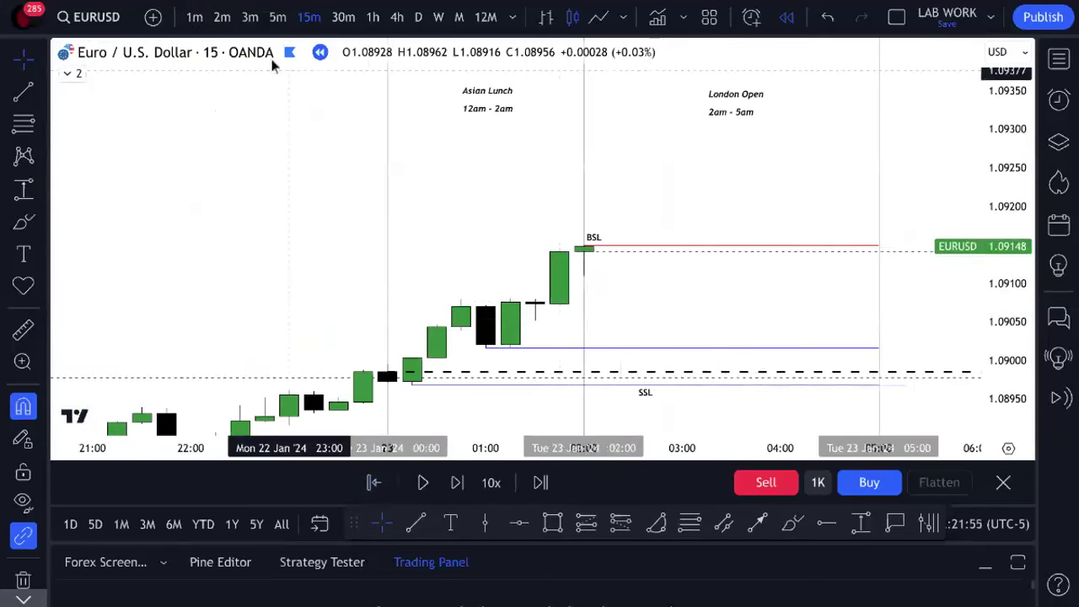
click(196, 24)
drag(992, 345, 773, 344)
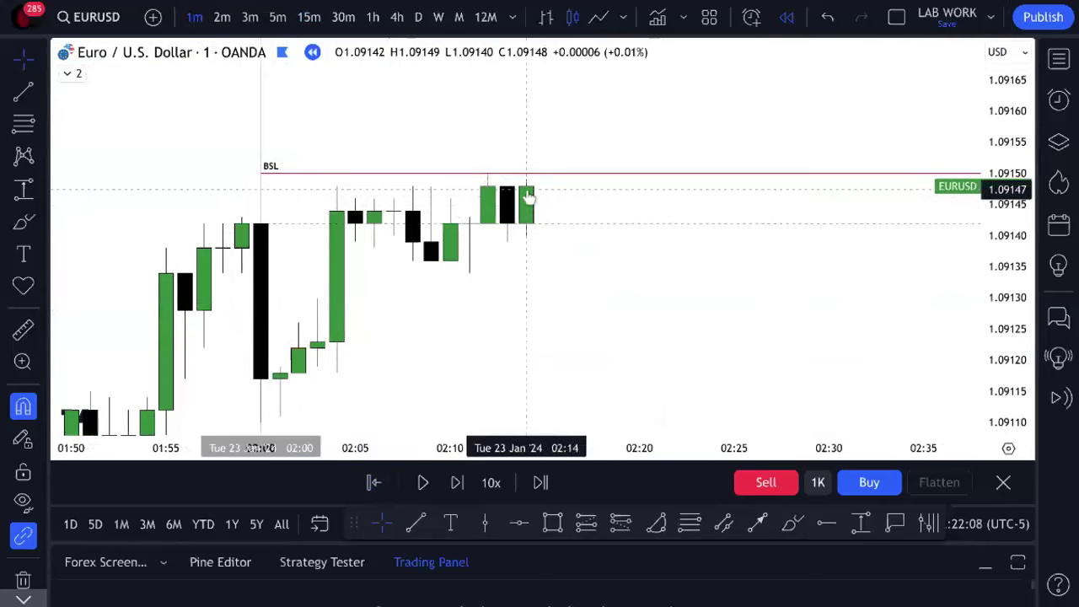
- Advance the replay by two one-minute candles to 02:16
key(shift+Right)
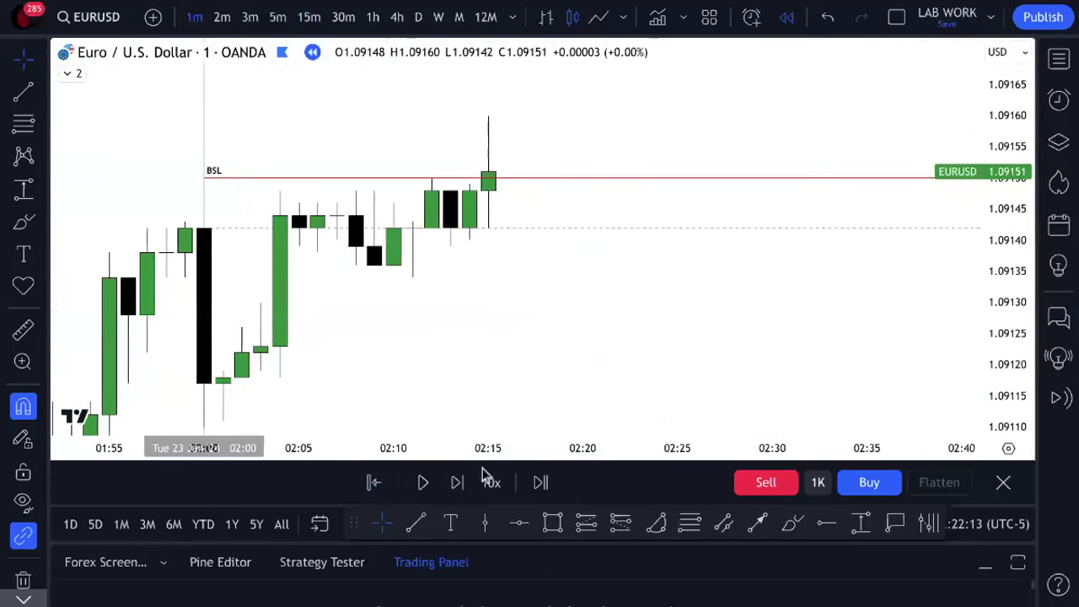
click(458, 483)
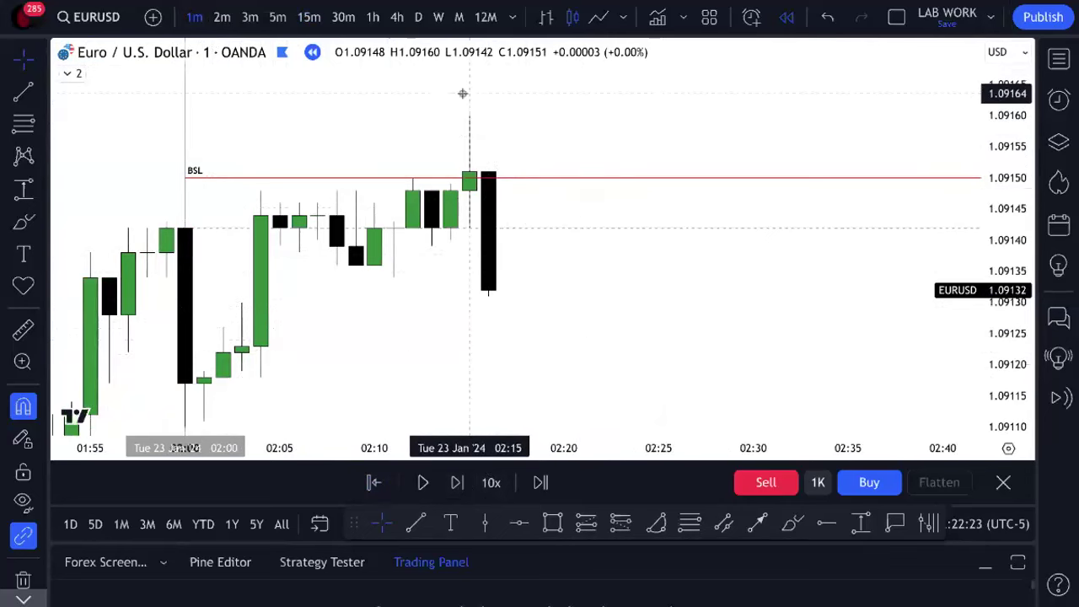
drag(686, 315, 631, 298)
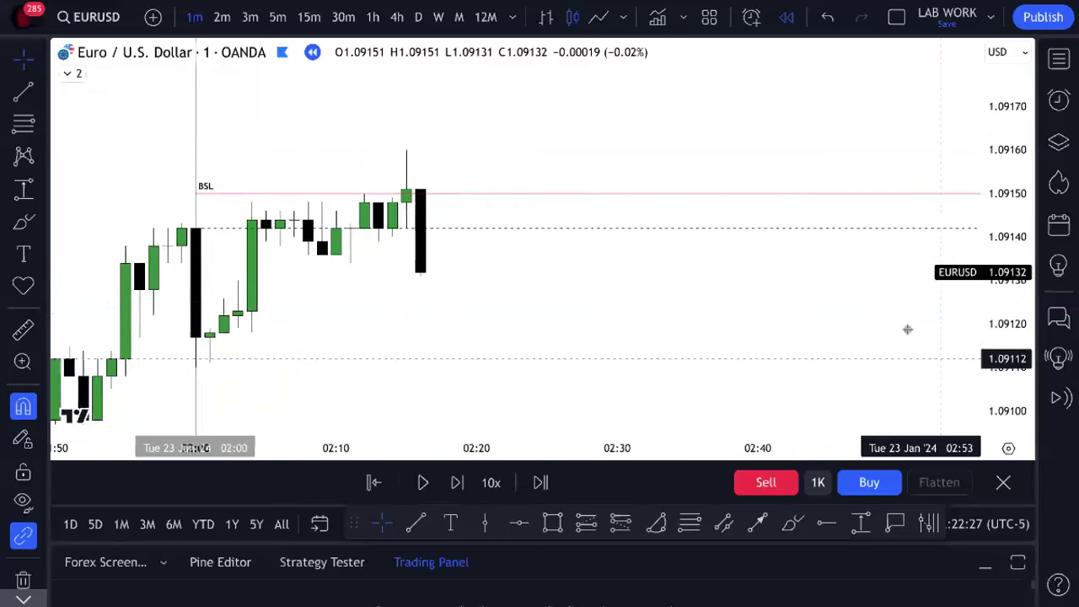
- Shorten the dashed London open line so that it ends at the 05:00 vertical line
scroll(855, 287, down, 5)
scroll(744, 272, right, 3)
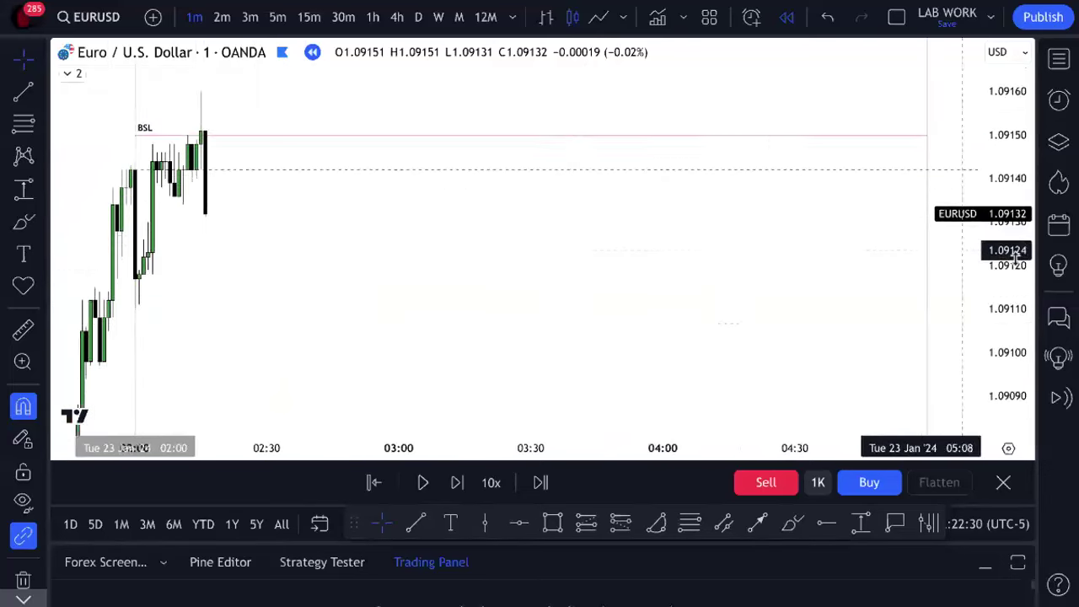
scroll(747, 227, right, 3)
scroll(730, 234, down, 5)
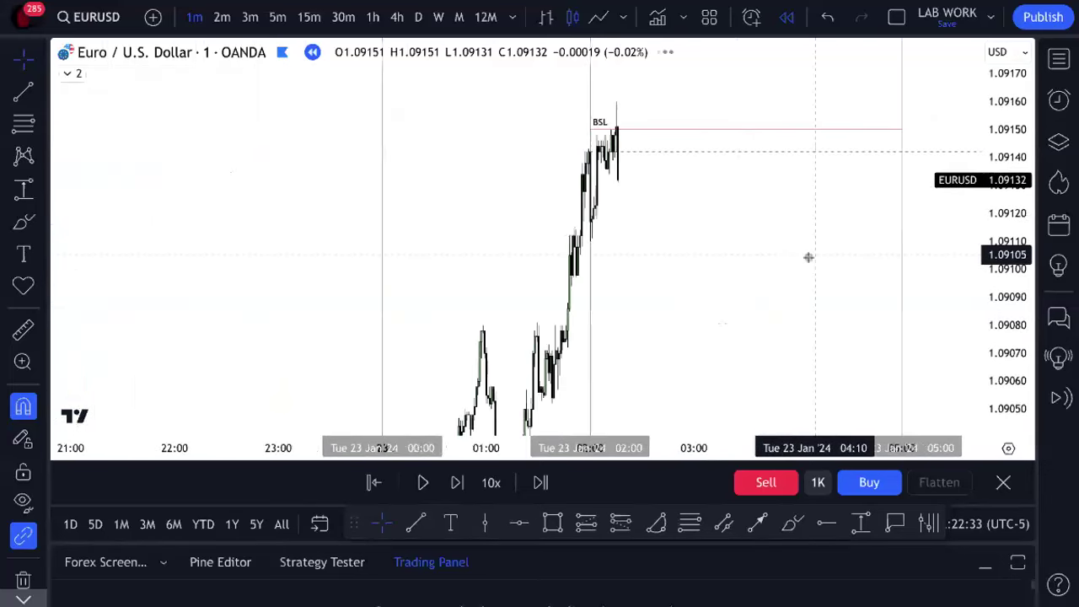
scroll(807, 257, right, 5)
drag(781, 193, 577, 209)
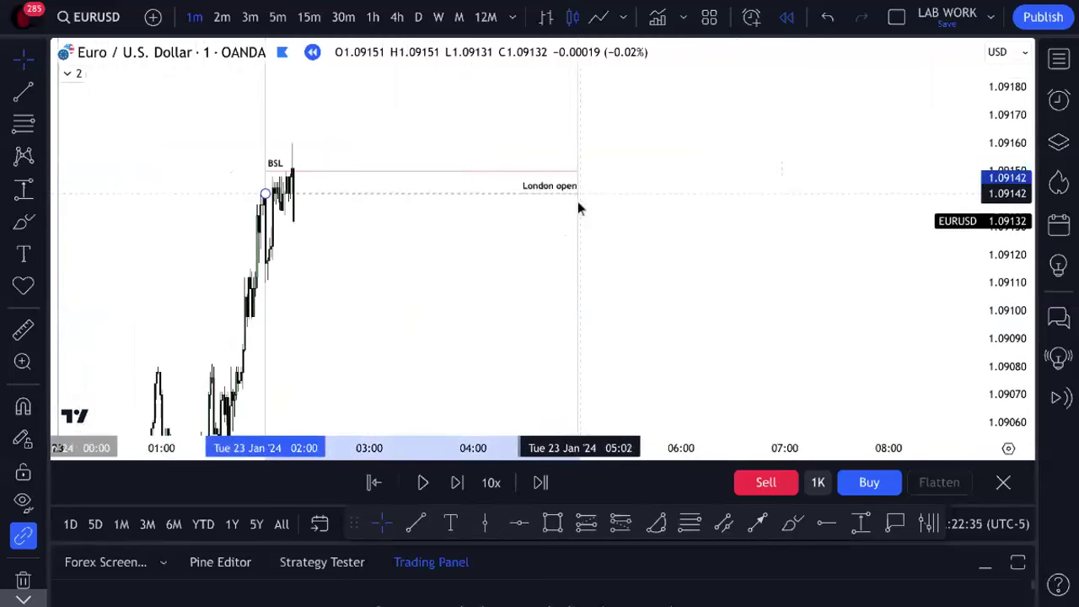
click(447, 331)
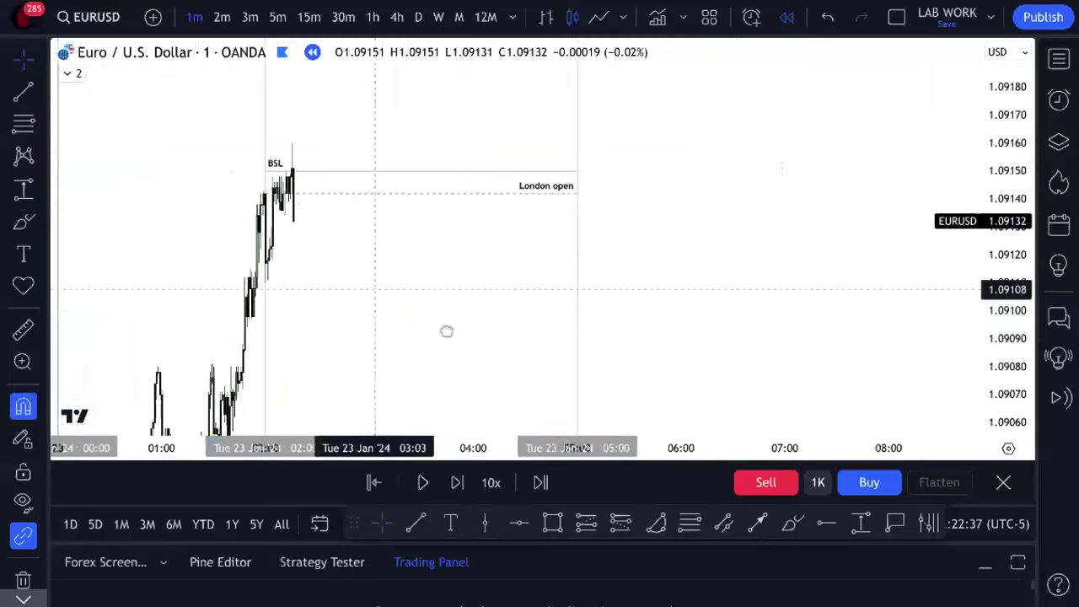
- Examine the sell-side liquidity levels below price and the price action around the BSL line after 02:00
scroll(609, 366, left, 3)
scroll(402, 356, up, 3)
scroll(602, 351, left, 3)
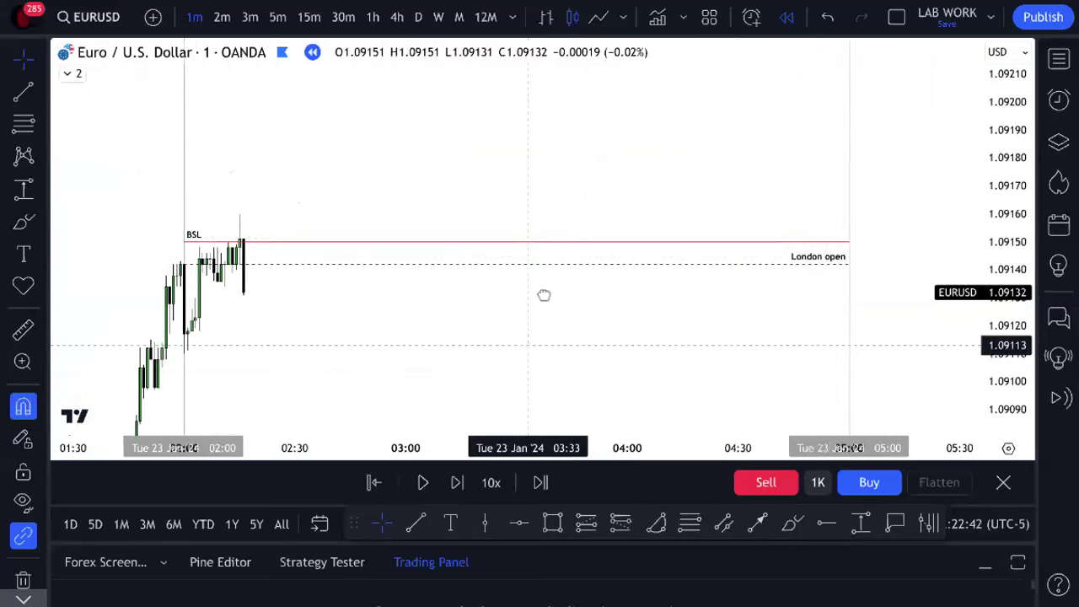
scroll(635, 224, left, 5)
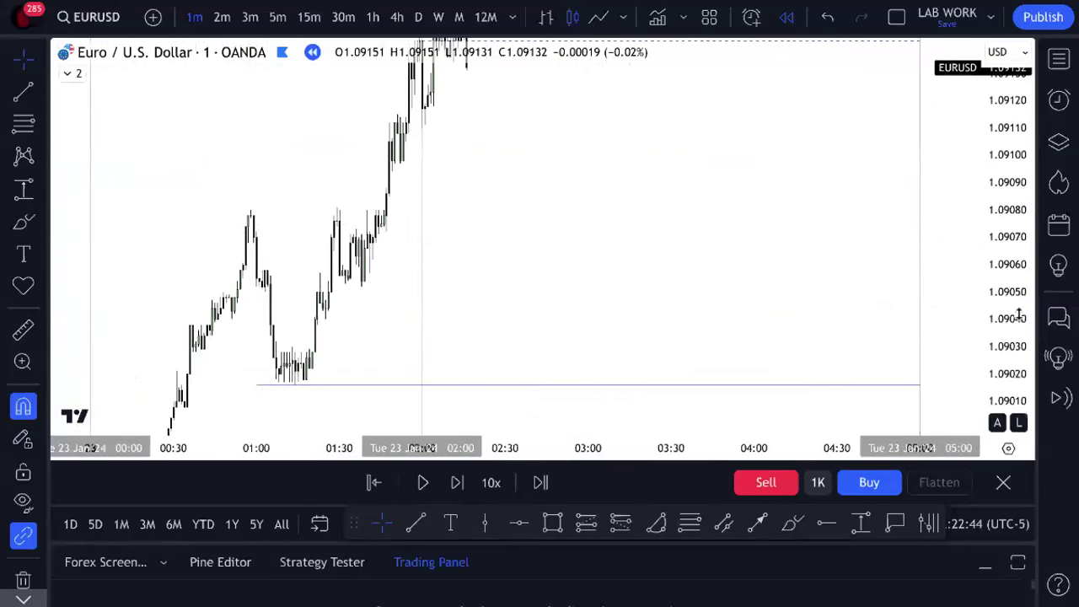
scroll(542, 305, left, 5)
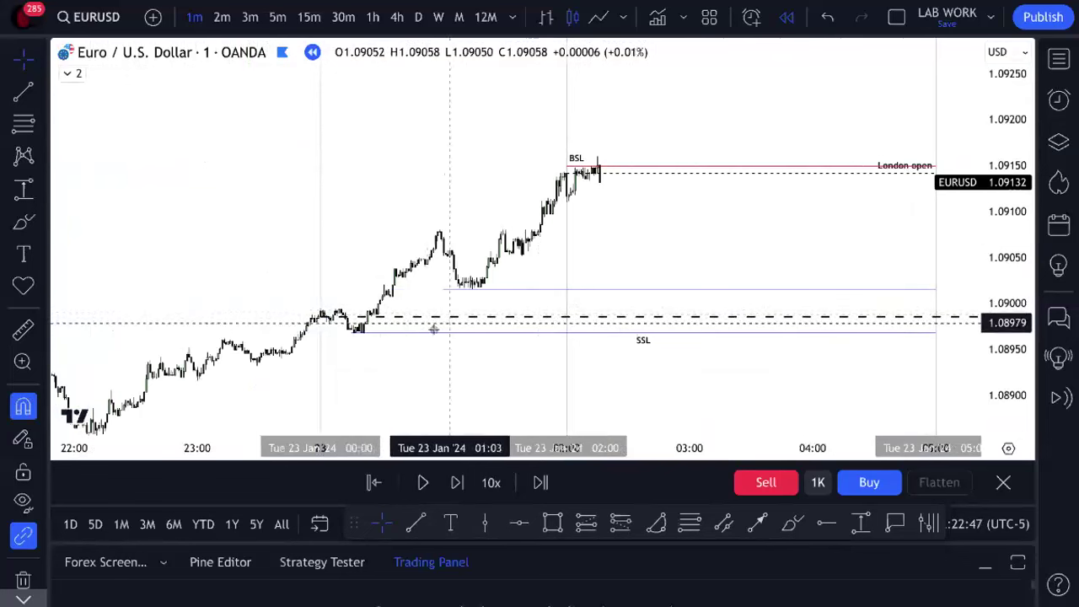
drag(883, 362, 695, 169)
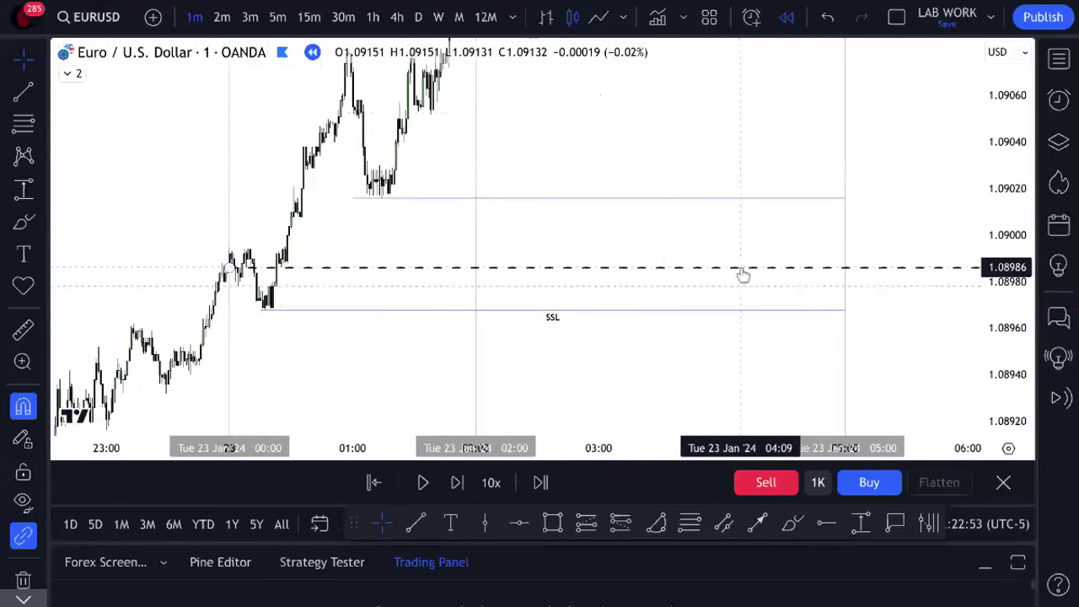
drag(743, 275, 549, 257)
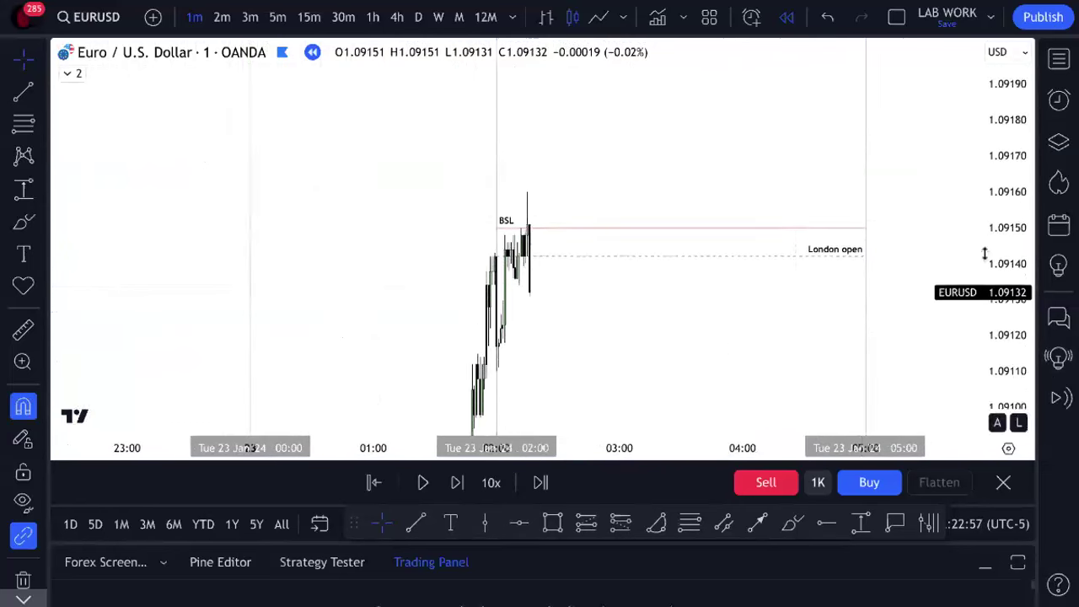
scroll(739, 306, up, 4)
drag(739, 306, 445, 327)
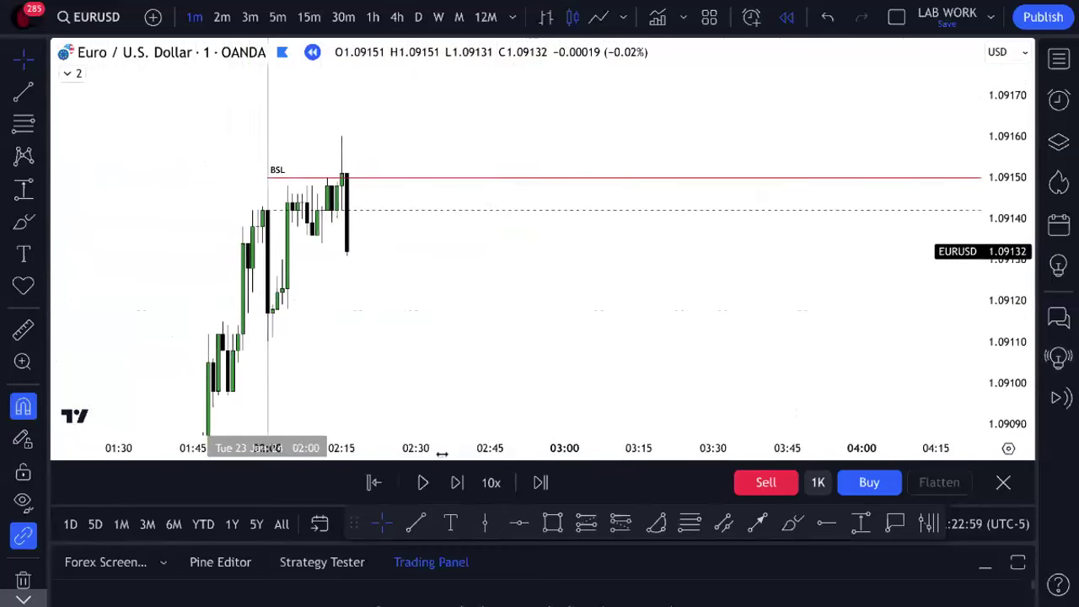
- Step the replay forward candle by candle to 02:24
click(454, 492)
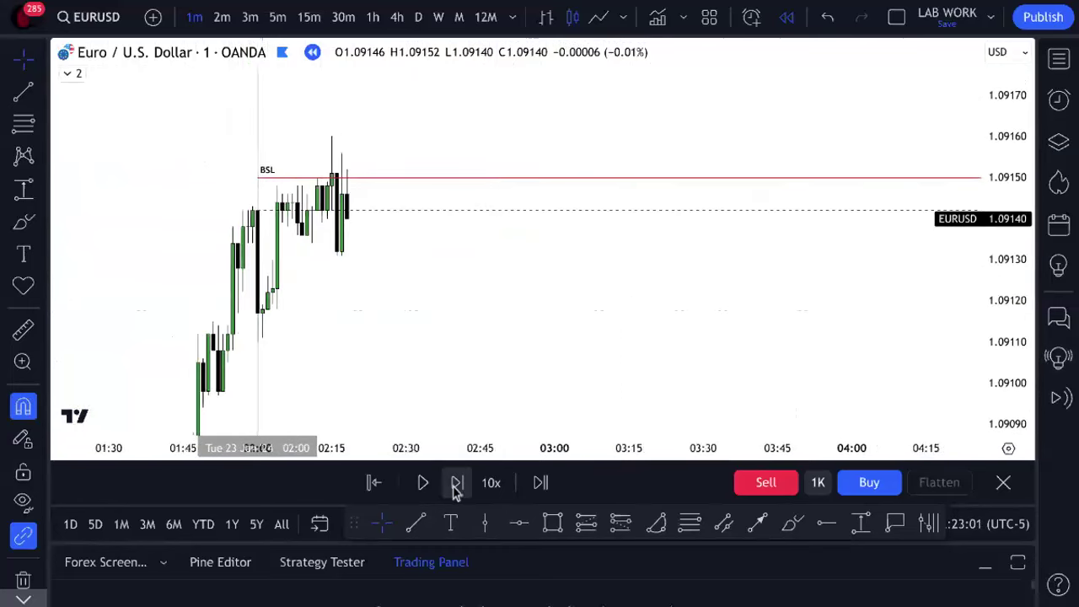
click(456, 491)
click(455, 491)
click(455, 491)
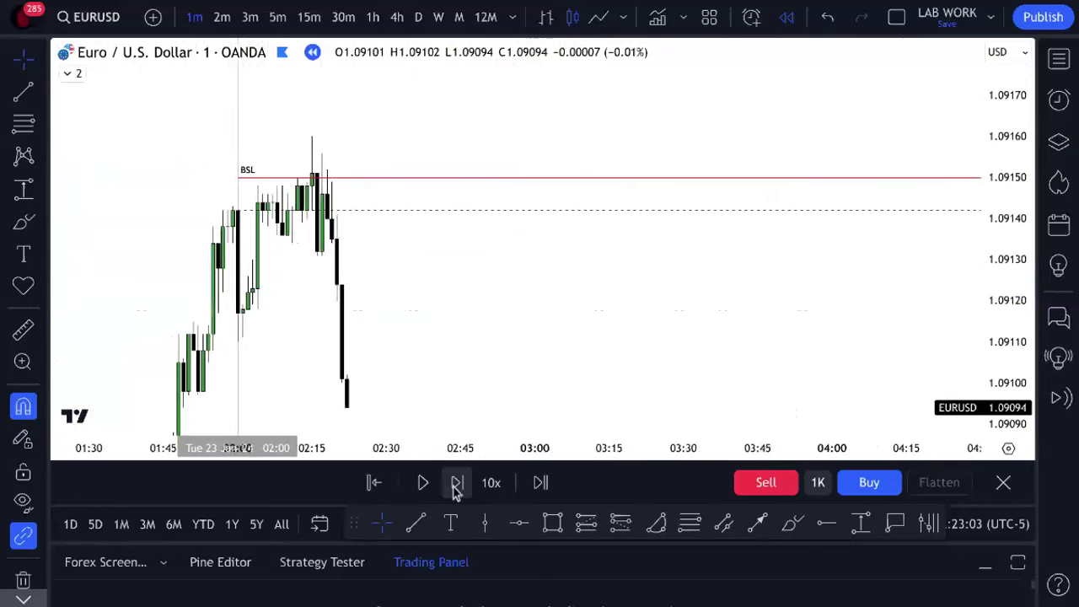
click(456, 491)
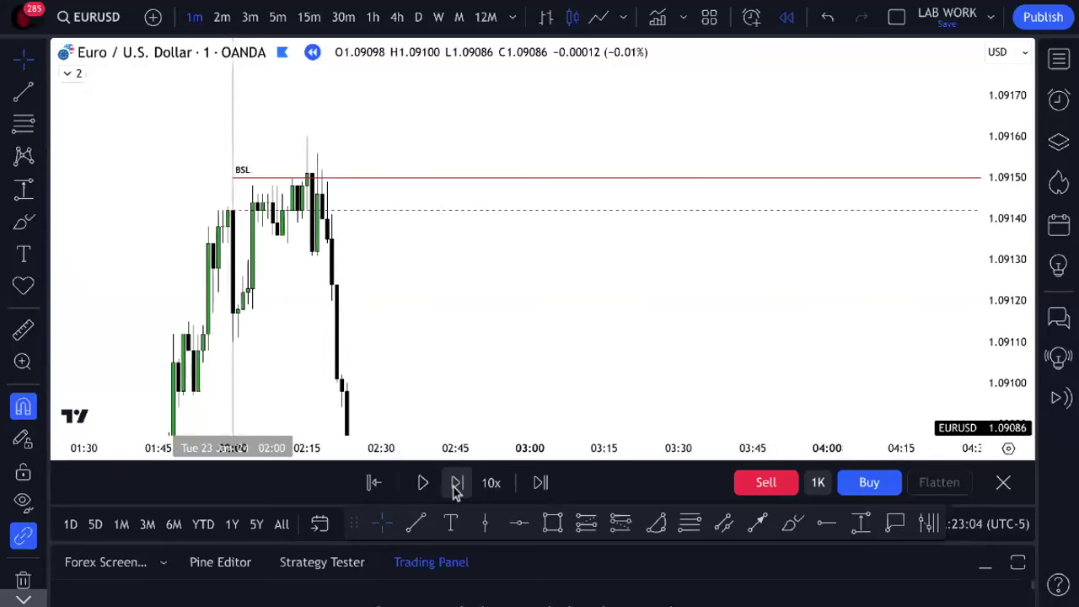
click(455, 491)
- Play the replay on to about 03:21 and pause it there
scroll(680, 229, right, 3)
scroll(686, 204, down, 1)
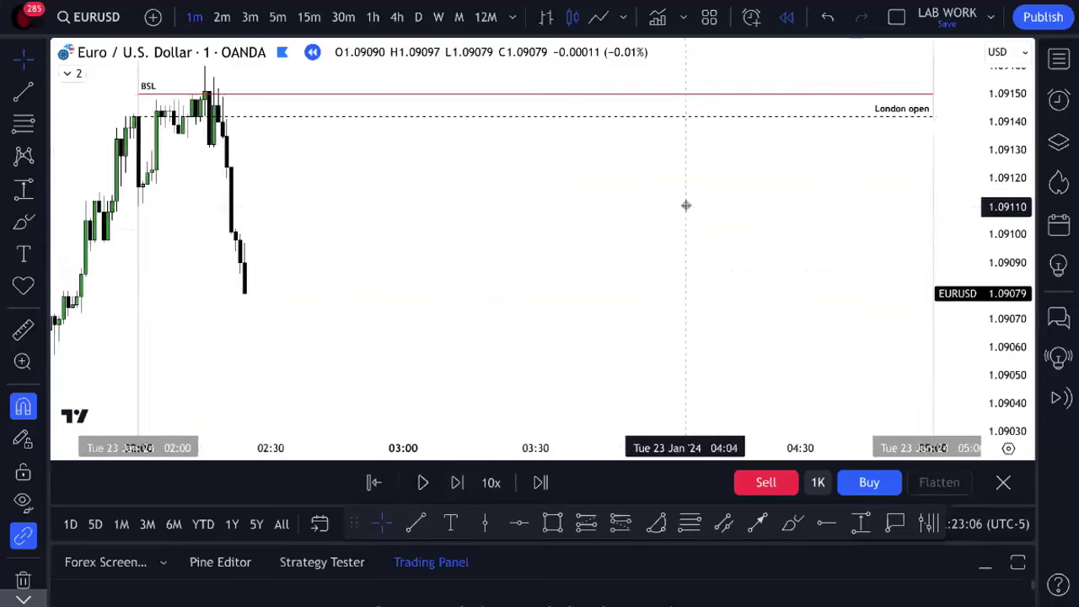
scroll(687, 204, down, 2)
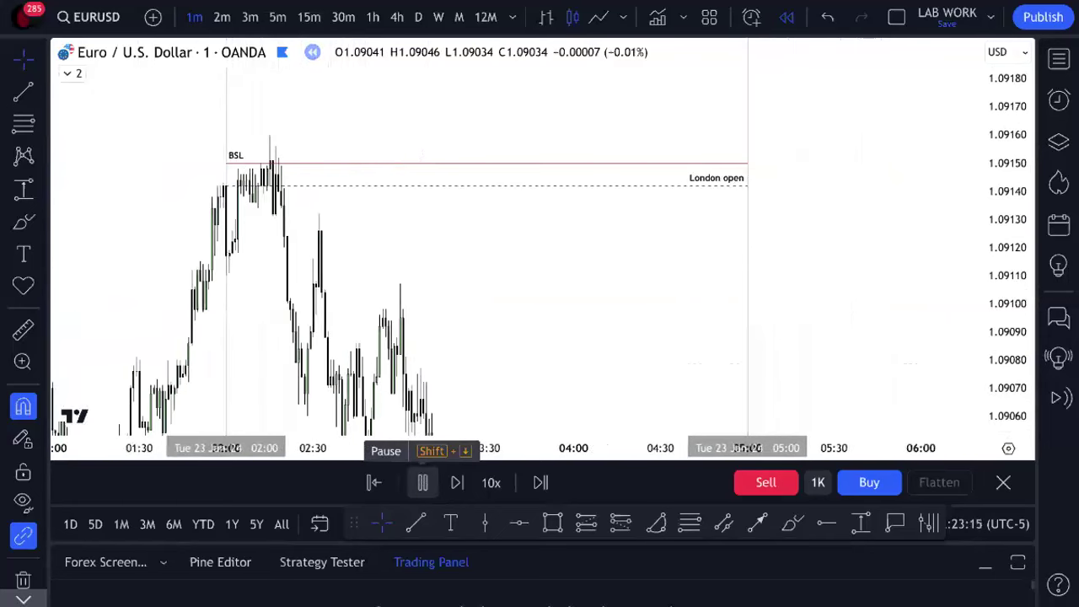
click(423, 482)
drag(522, 310, 734, 113)
drag(996, 257, 996, 304)
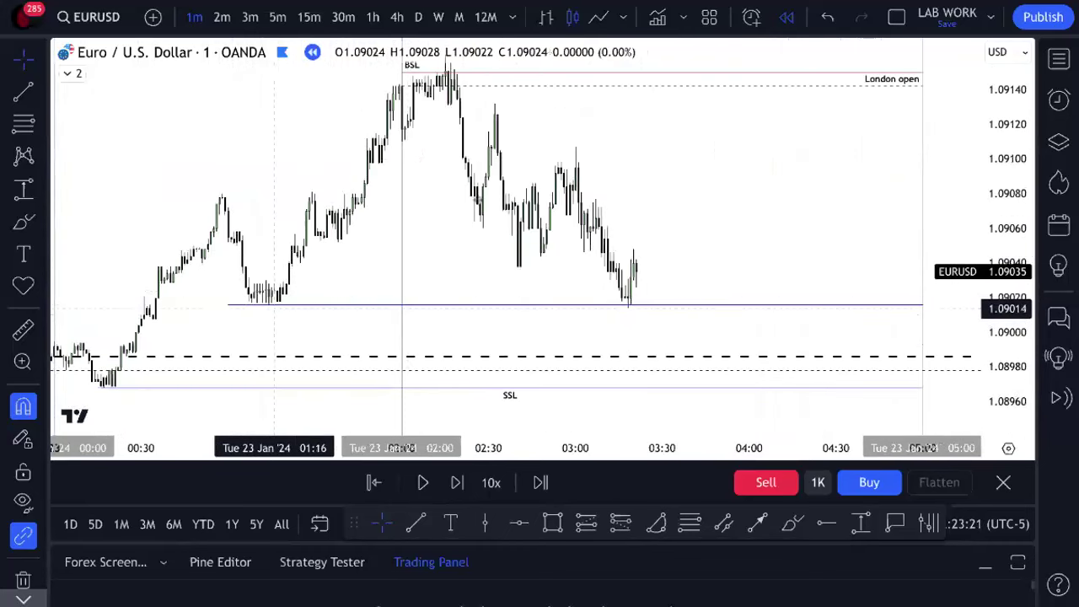
- Mark the gap in the drop below the BSL line with a rectangle from 02:19 to 02:47, between 1.09134 and 1.09124
drag(528, 141, 614, 262)
scroll(713, 301, up, 2)
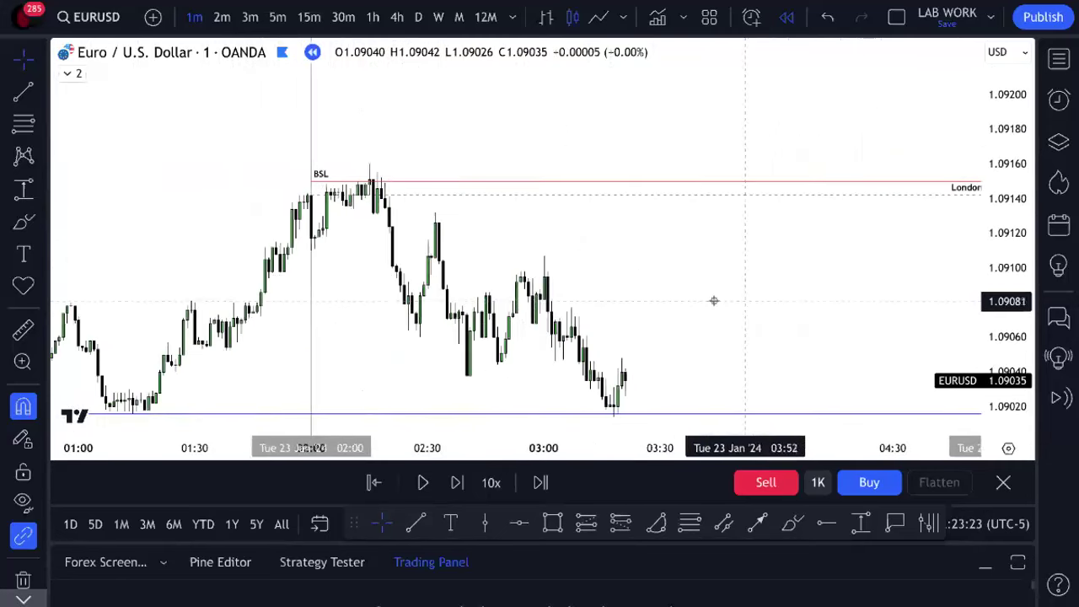
drag(713, 301, 590, 279)
drag(1007, 352, 1018, 346)
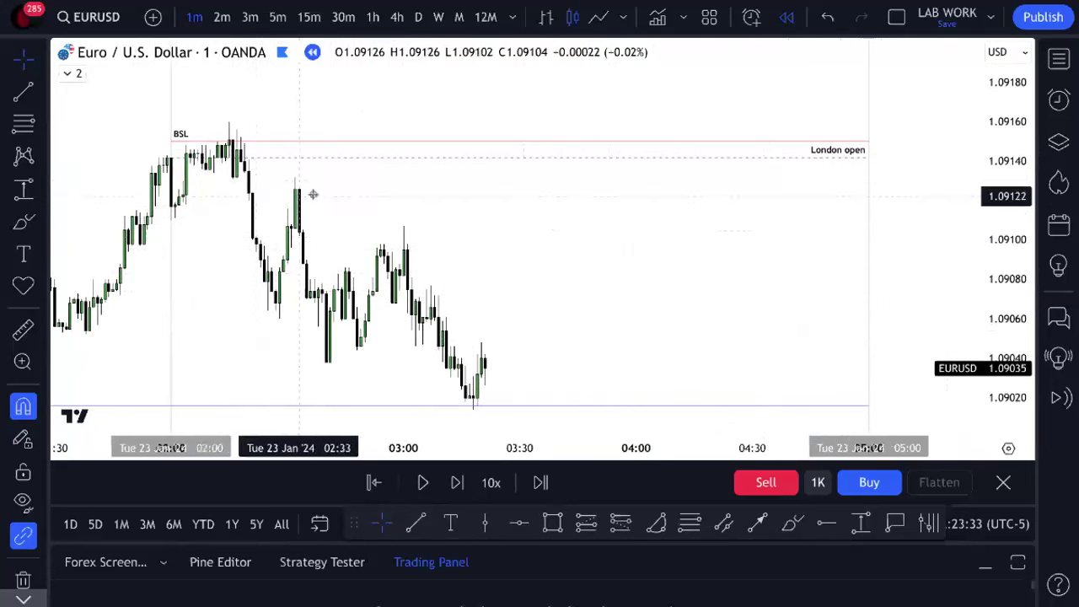
drag(390, 187, 583, 188)
scroll(528, 221, up, 5)
drag(515, 224, 761, 253)
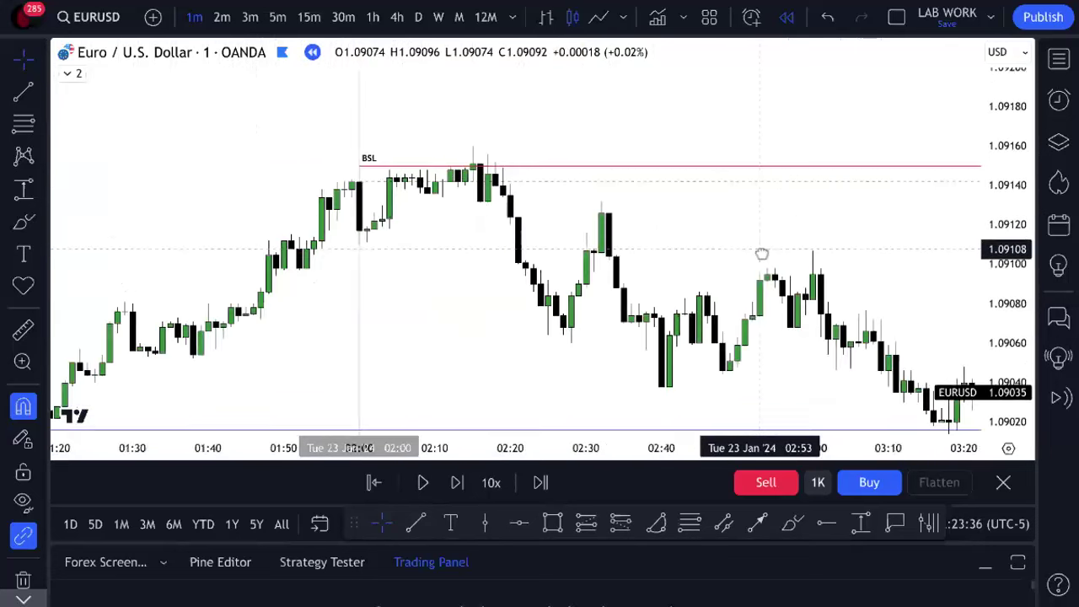
click(552, 524)
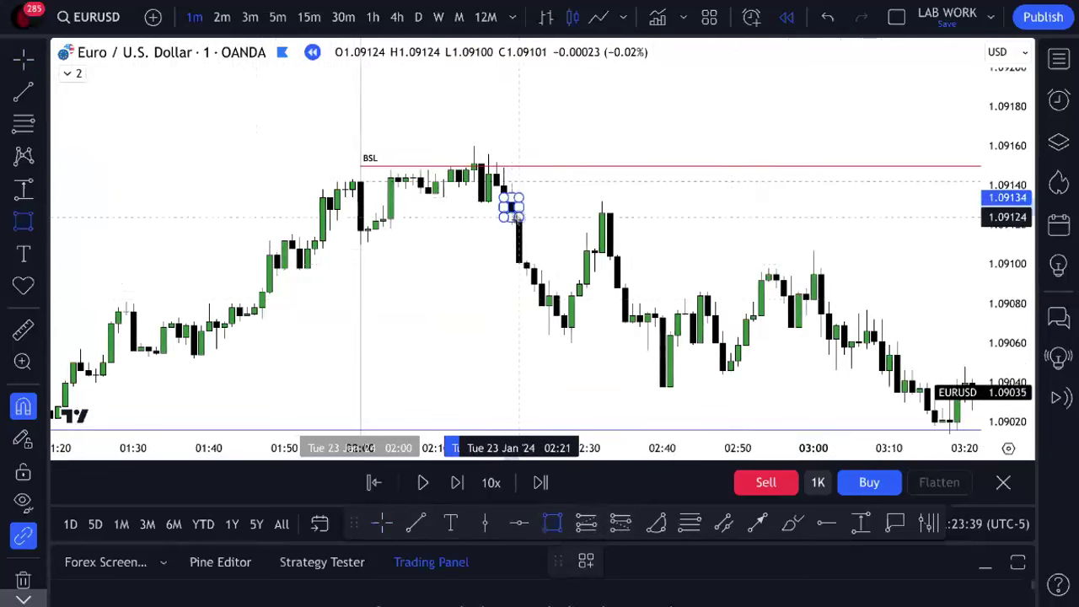
click(716, 205)
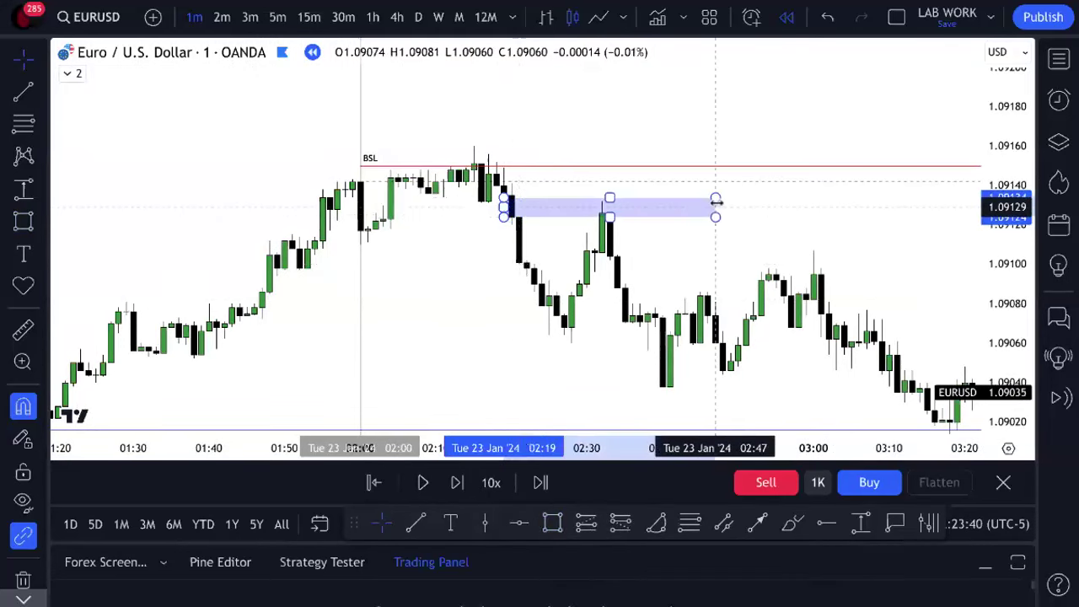
click(501, 339)
- Draw a horizontal trend line from the 02:16 candle's low at 1.09131 to 02:40, across the rectangle
key(alt+t)
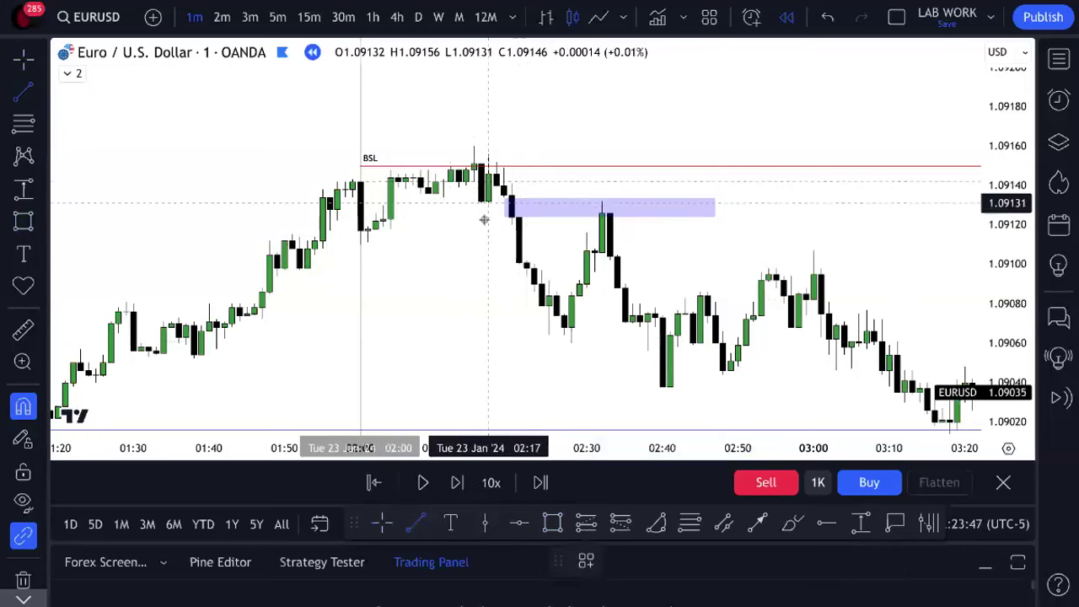
click(483, 219)
click(663, 203)
click(484, 206)
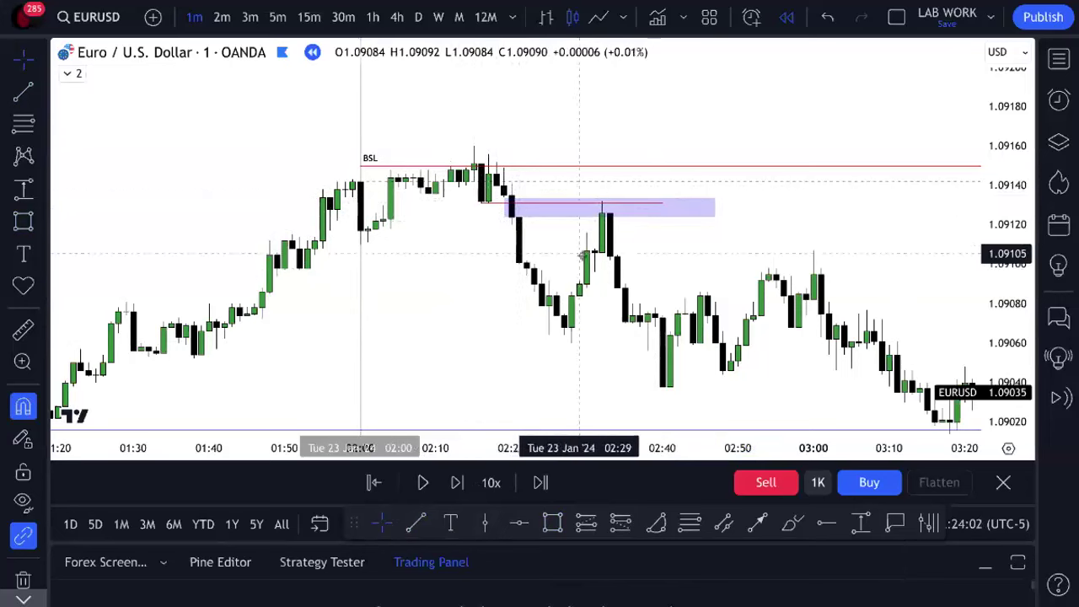
click(602, 214)
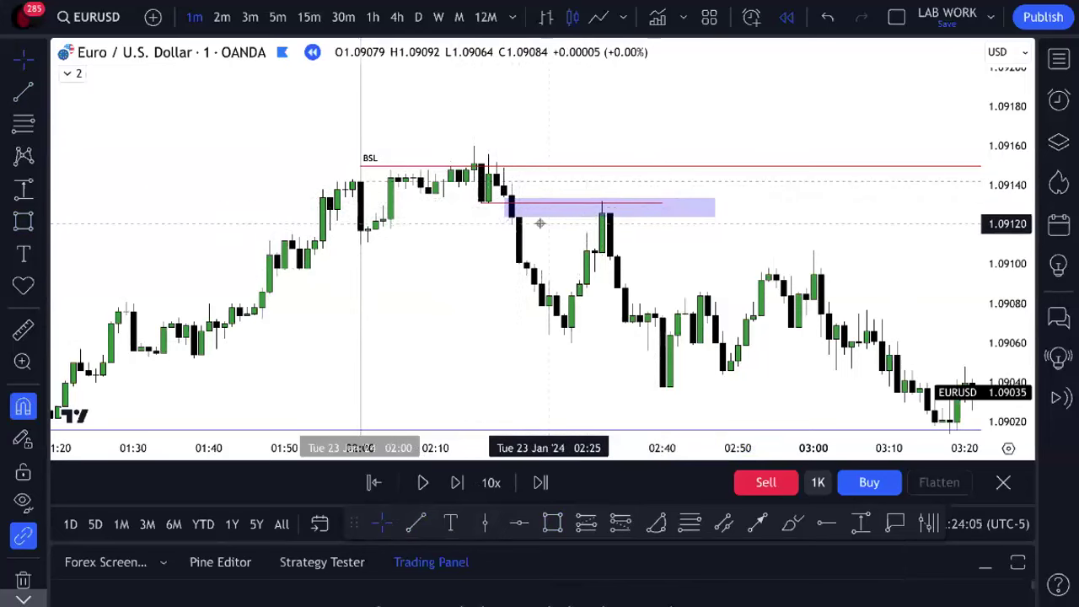
- Change the colour of the short trend line at the 02:16 low to black
click(503, 204)
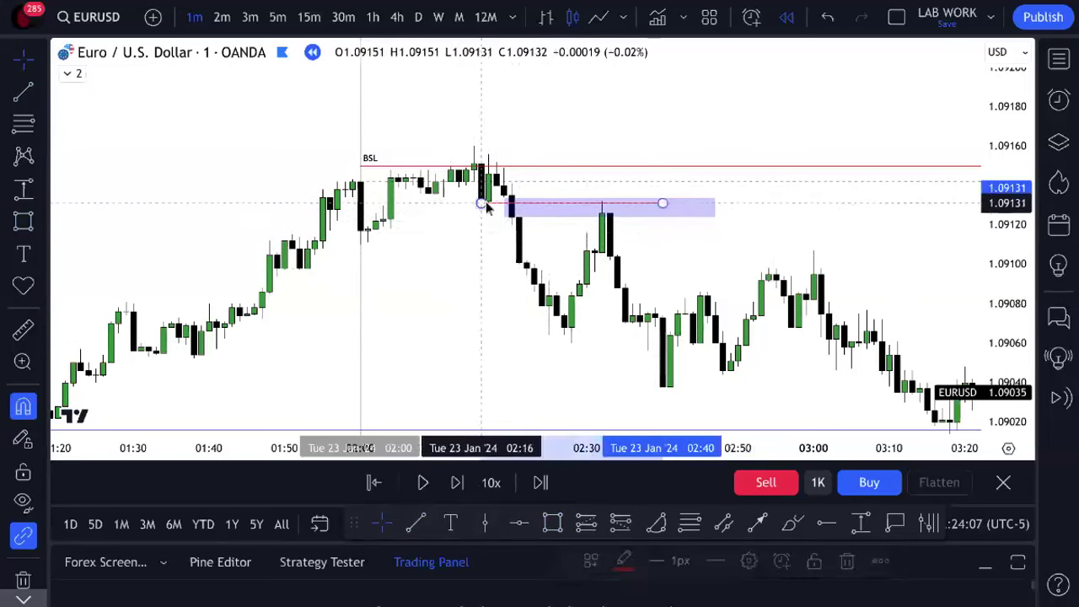
click(620, 561)
click(802, 327)
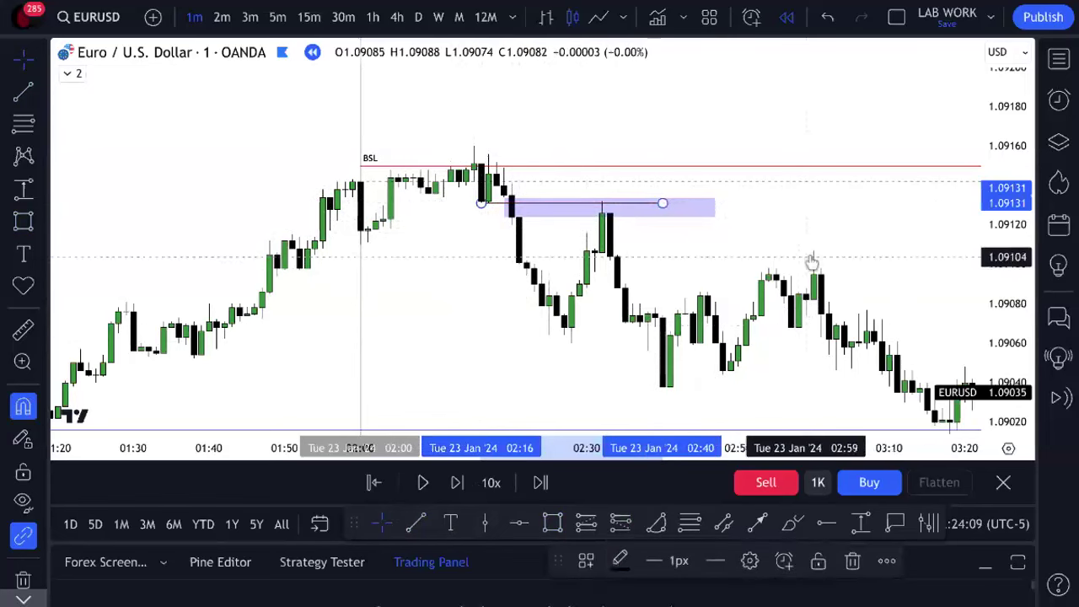
click(681, 222)
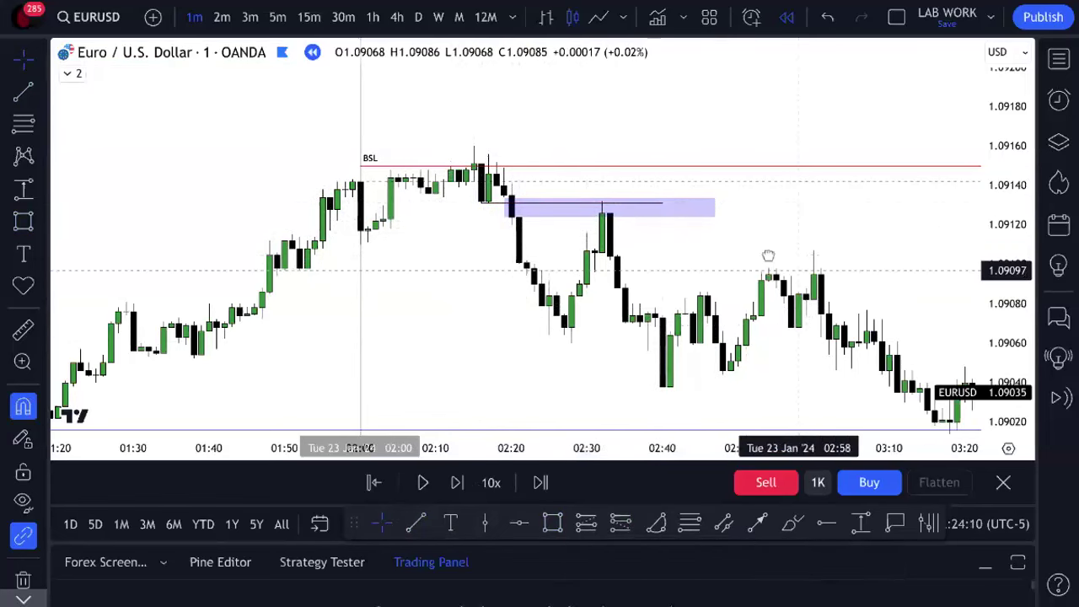
- Label the blue line starting at 01:00 at 1.09016 "SSL", aligned bottom and left
drag(767, 255, 871, 284)
double_click(441, 354)
text(SSL)
click(629, 393)
click(608, 427)
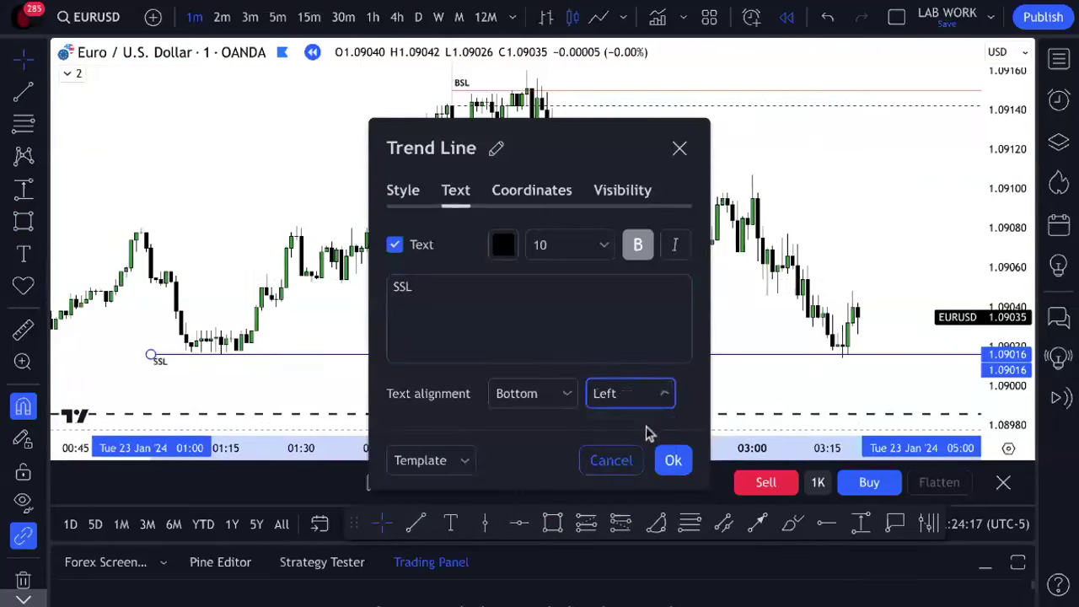
click(673, 460)
drag(819, 275, 553, 270)
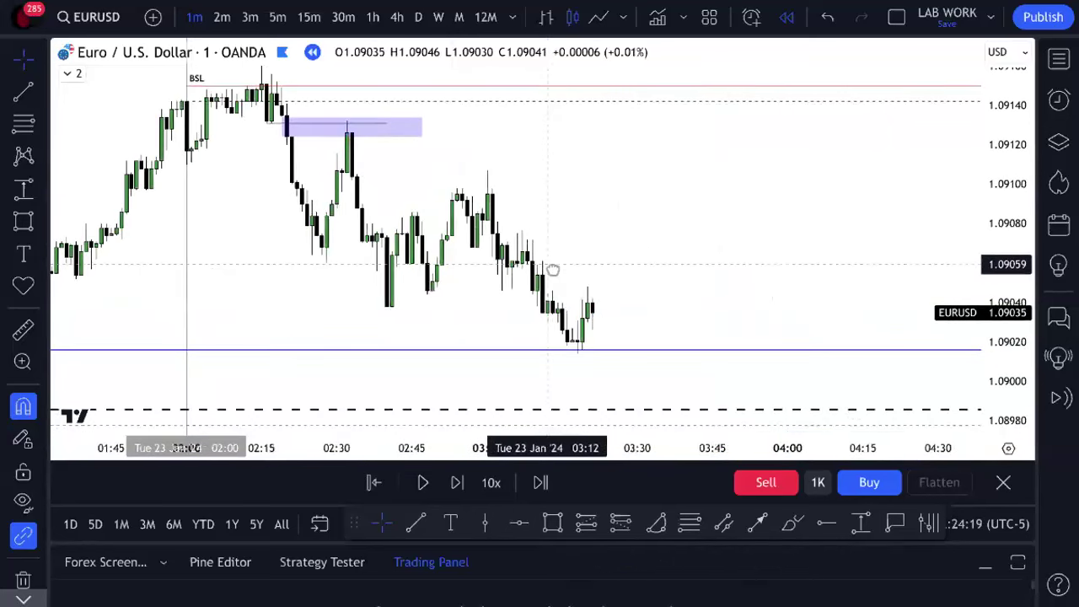
scroll(553, 270, down, 3)
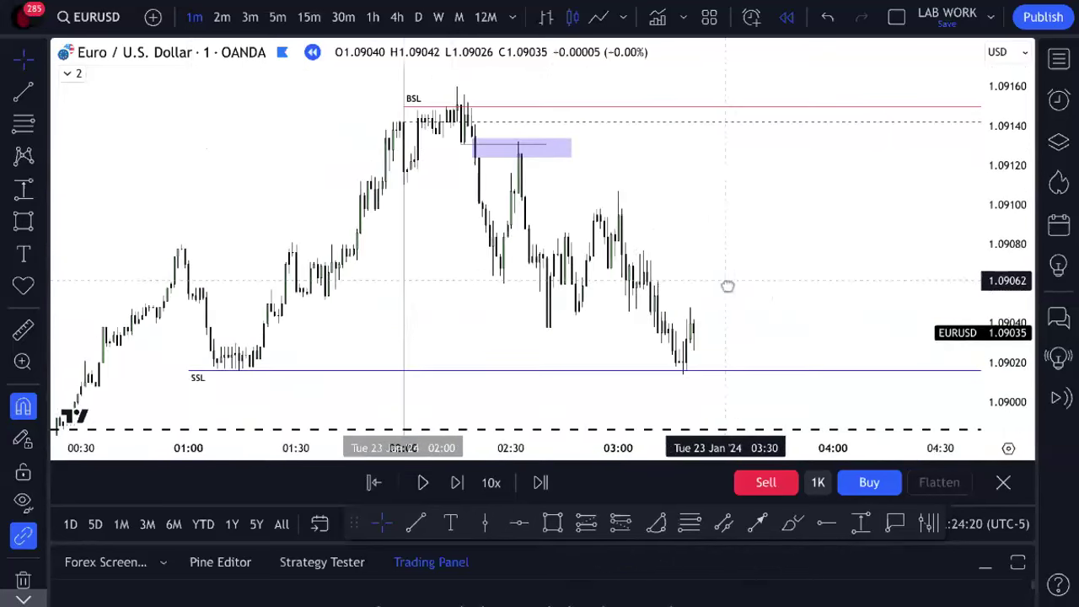
- Sketch the rise above the BSL line and the drop through the SSL line with the brush, and undo the strokes
click(789, 522)
mouse_move(393, 185)
mouse_down()
mouse_move(470, 89)
mouse_move(692, 401)
mouse_up()
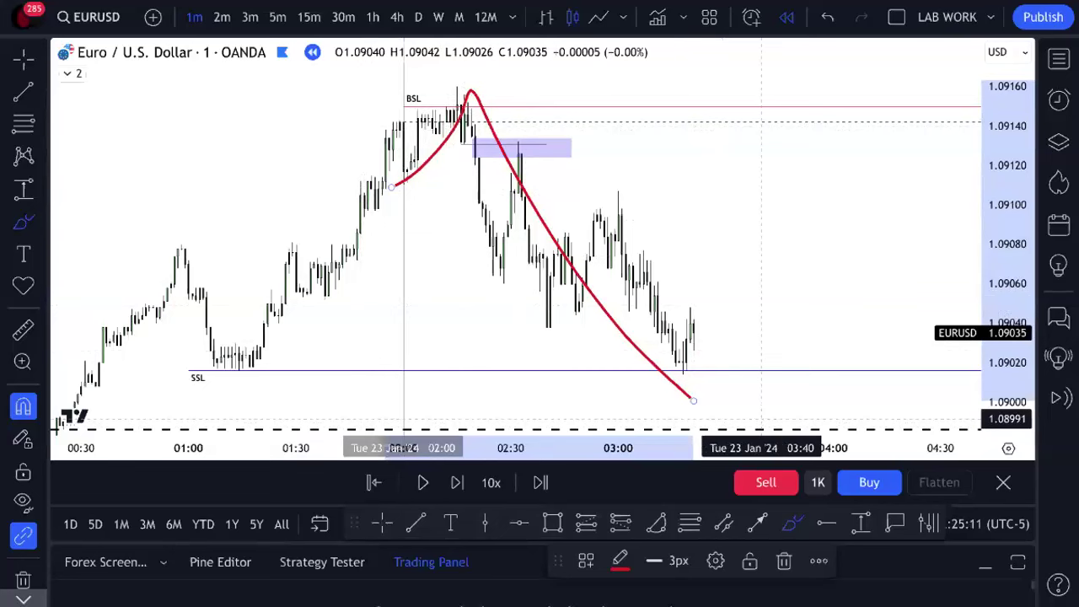
click(827, 18)
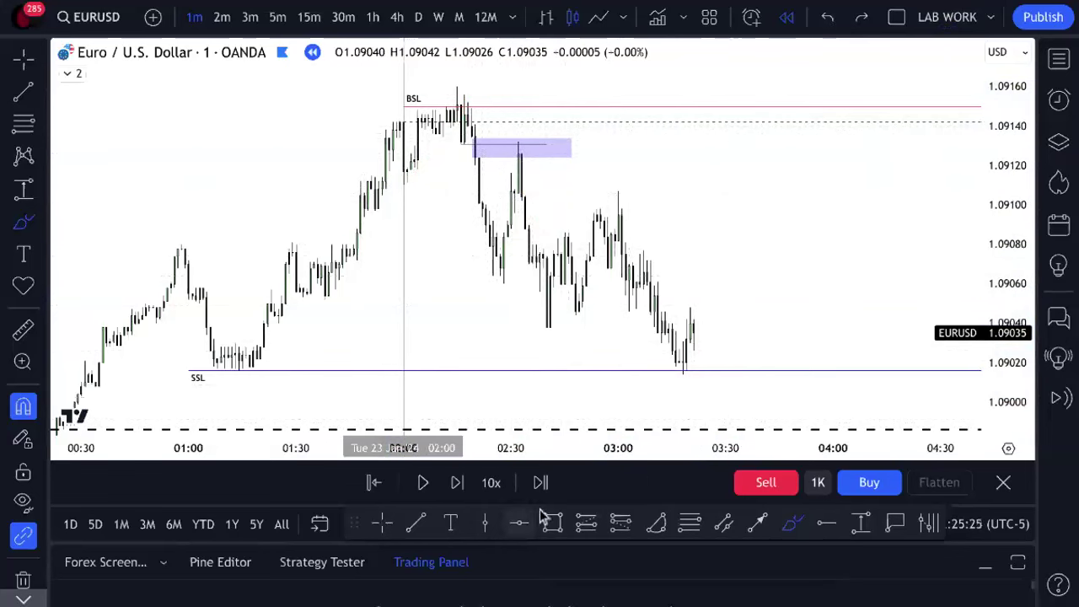
click(533, 216)
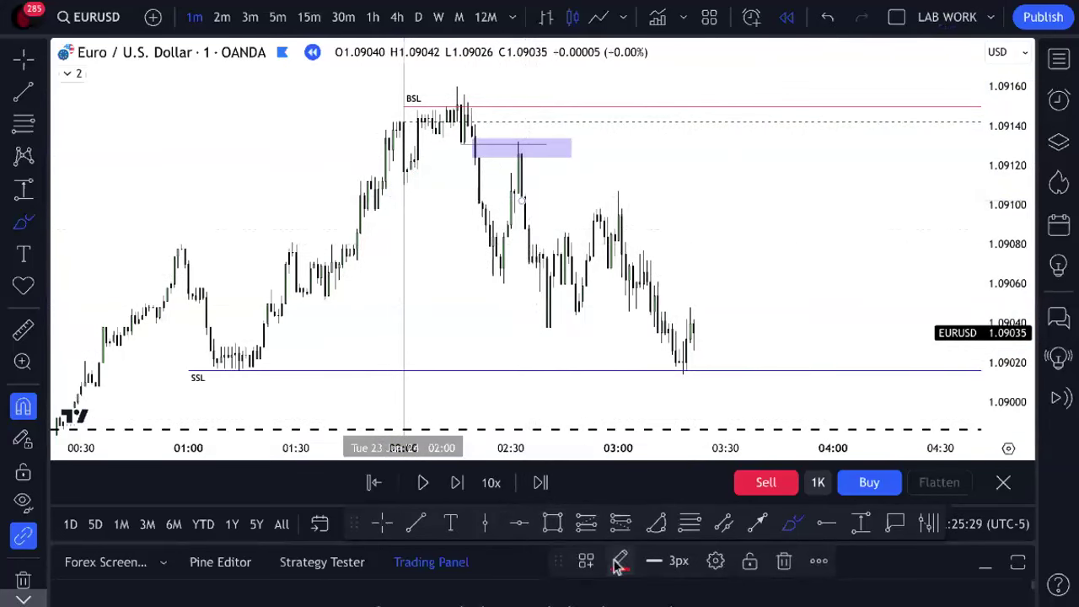
click(825, 19)
- Mark the gap in the second drop with a rectangle from about 02:33 to 03:27, between about 1.09102 and 1.09090
click(552, 523)
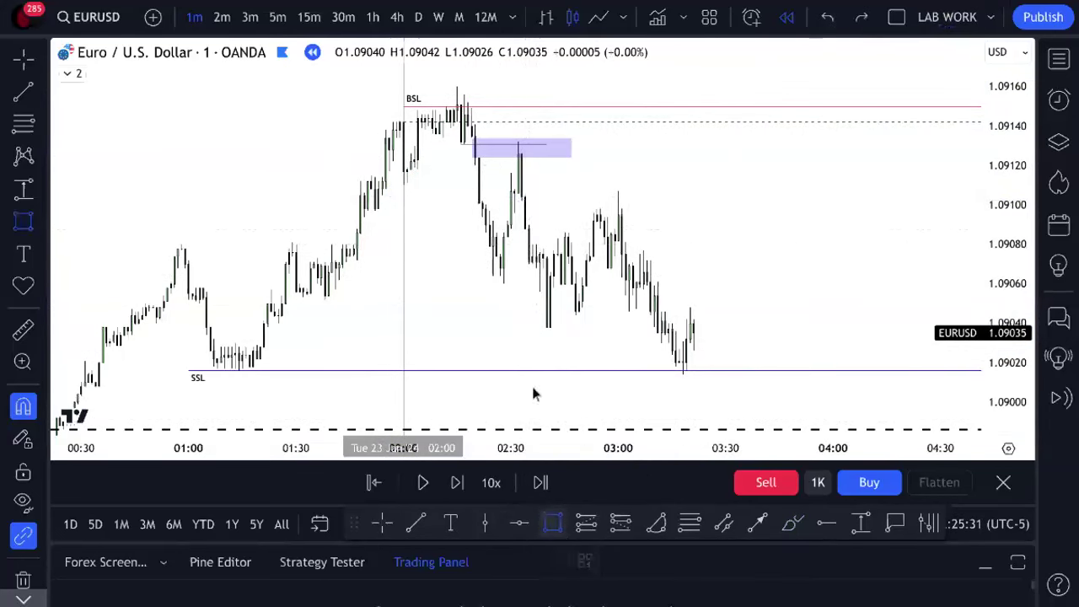
click(524, 202)
click(525, 225)
drag(532, 213, 715, 216)
click(706, 295)
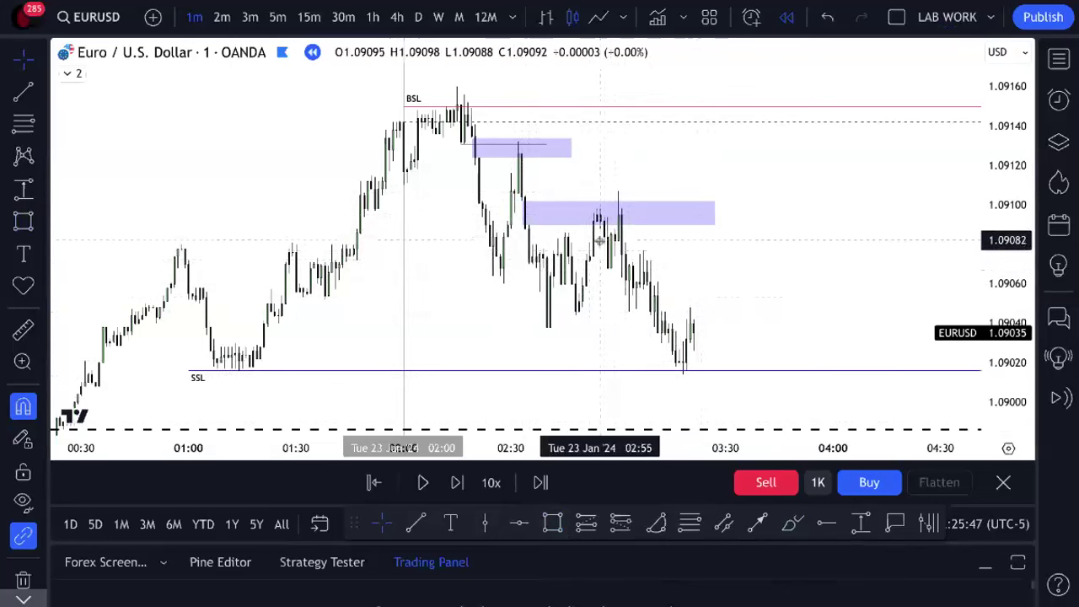
- Examine up close the gap candle behind the lower rectangle and the candles that trade back into it around 03:00
scroll(564, 260, up, 3)
scroll(539, 277, right, 2)
scroll(439, 284, left, 5)
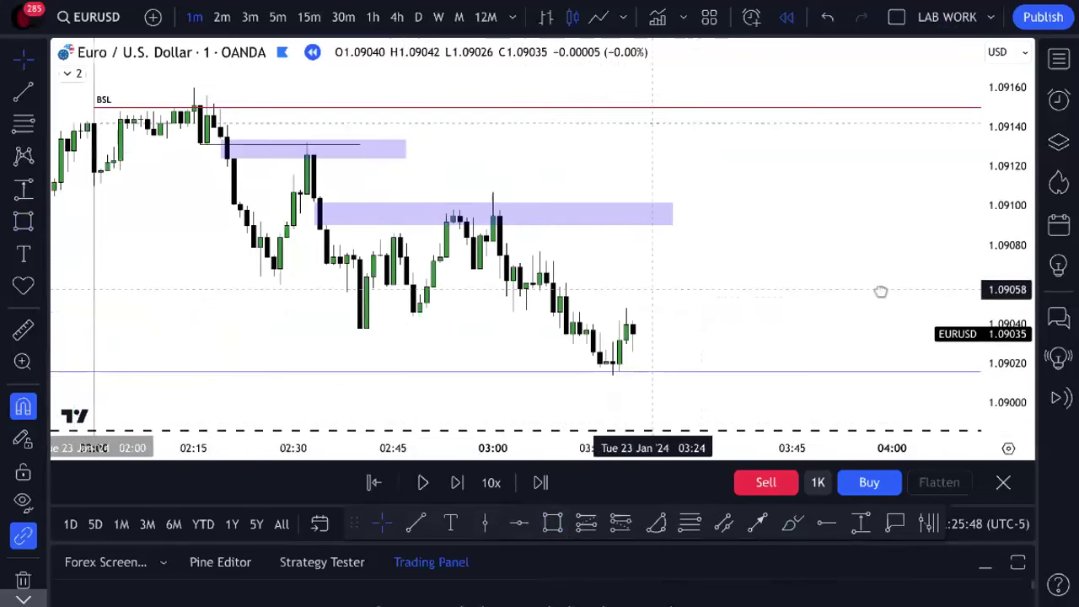
scroll(890, 297, up, 2)
drag(987, 368, 973, 306)
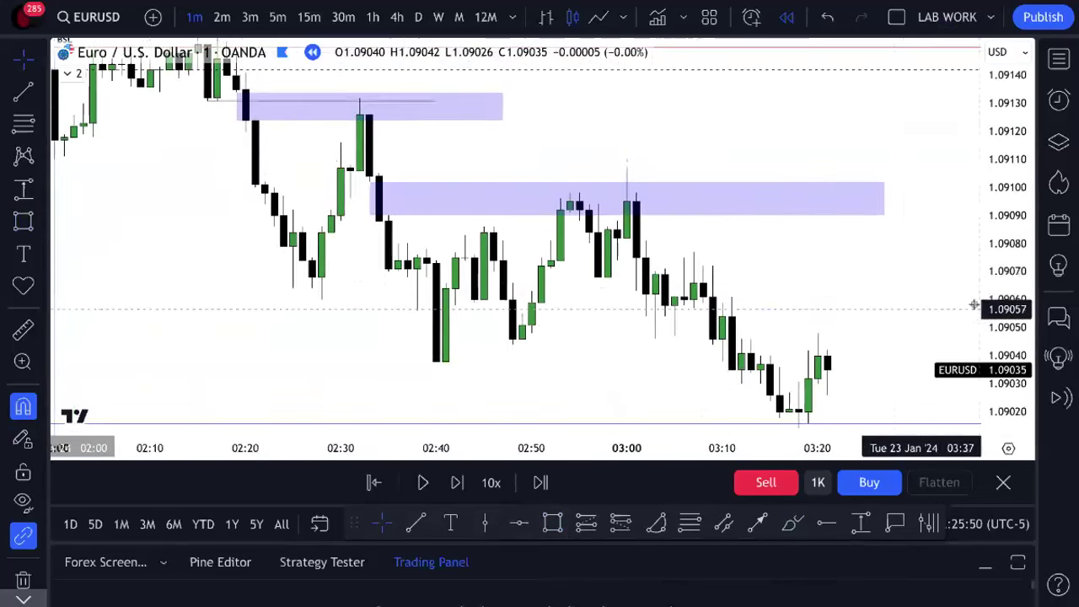
click(375, 212)
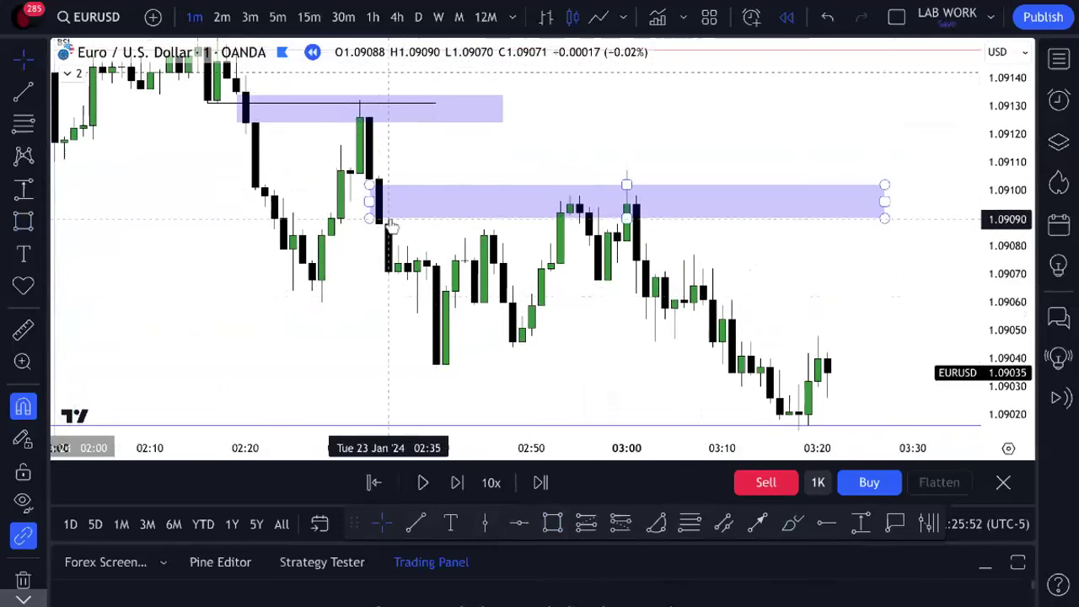
click(458, 306)
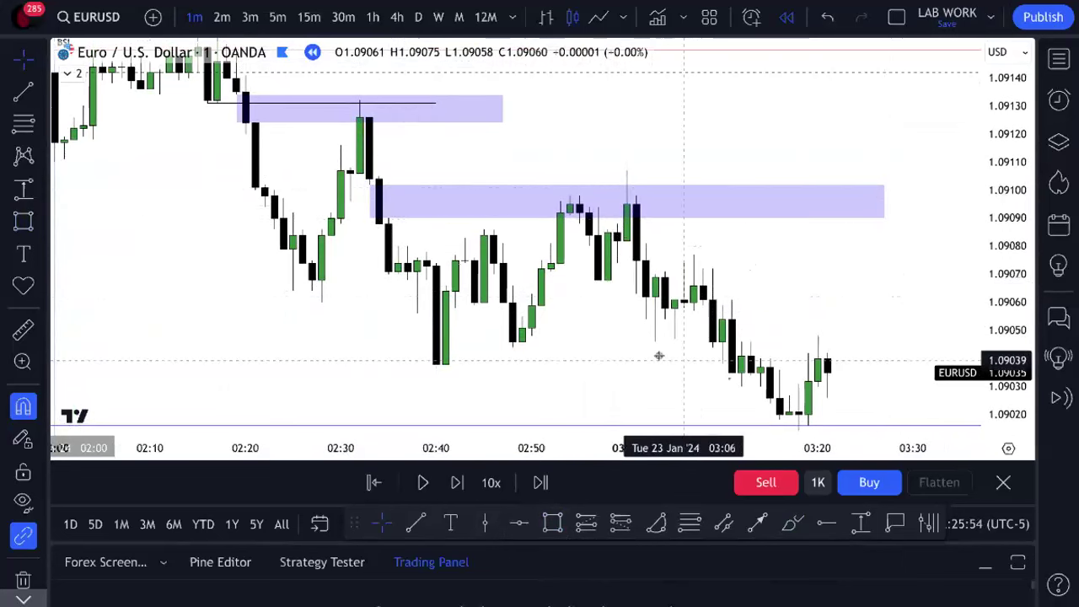
- Measure the price range from 1.09124 at 02:21 down to the 1.09014 low at the SSL line, and delete the measurement
drag(659, 356, 674, 207)
scroll(188, 306, down, 4)
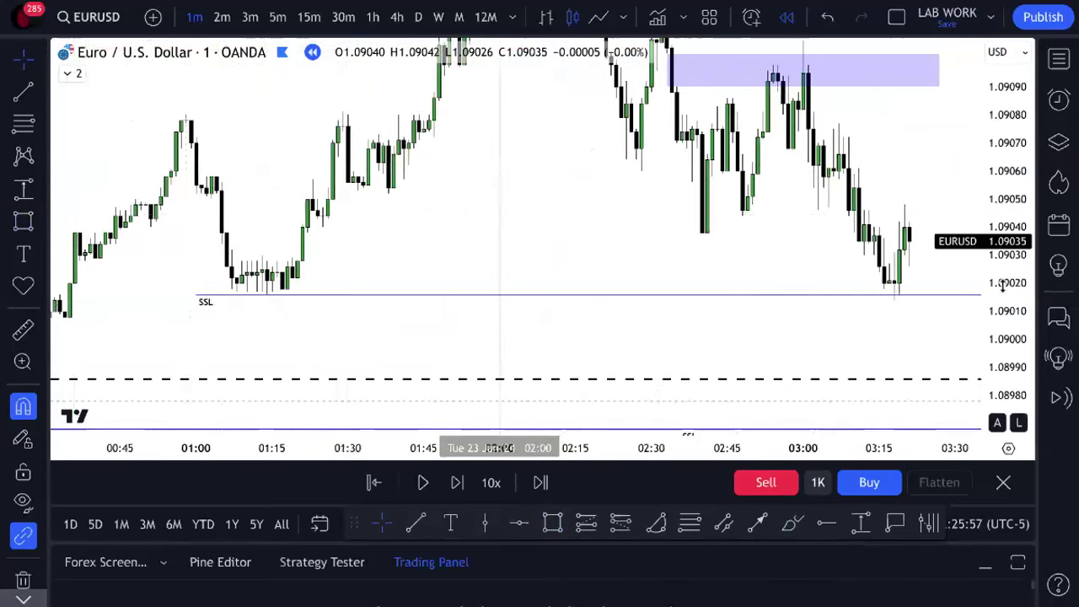
double_click(1003, 285)
drag(896, 291, 790, 293)
click(492, 151)
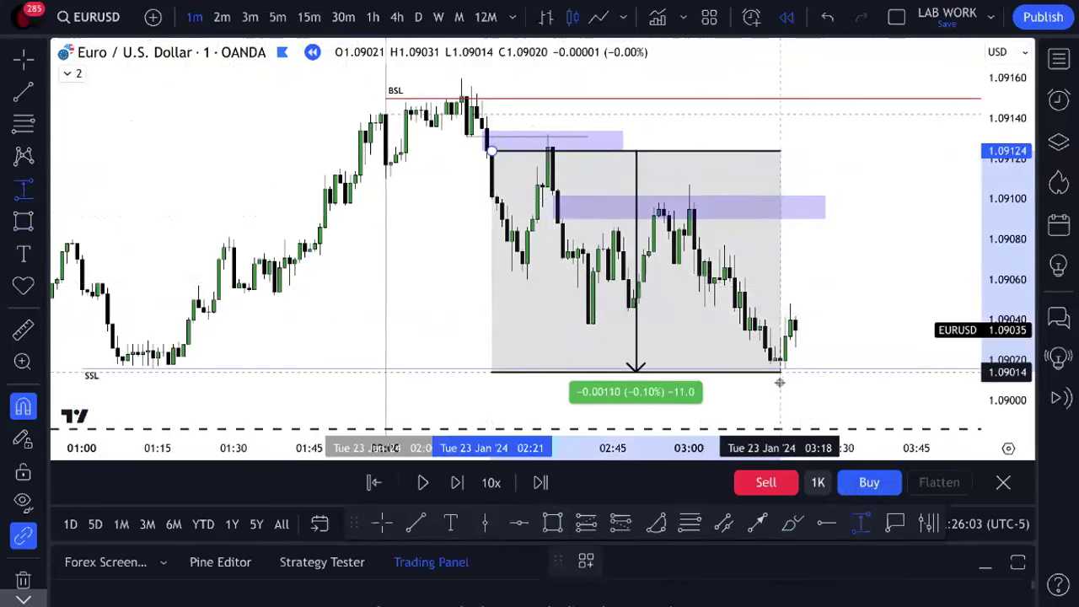
click(779, 380)
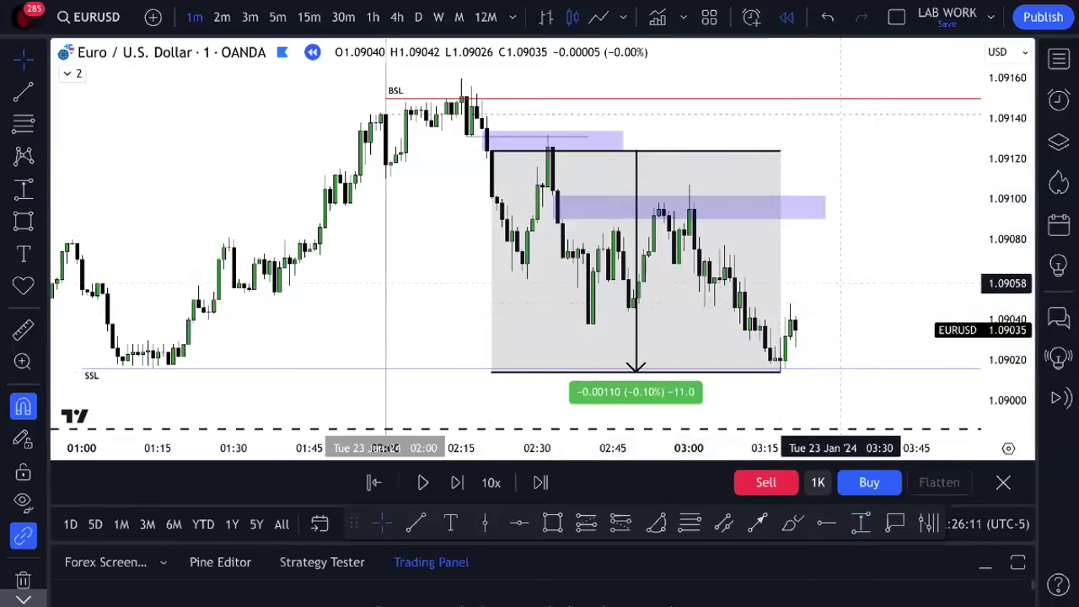
scroll(841, 283, down, 2)
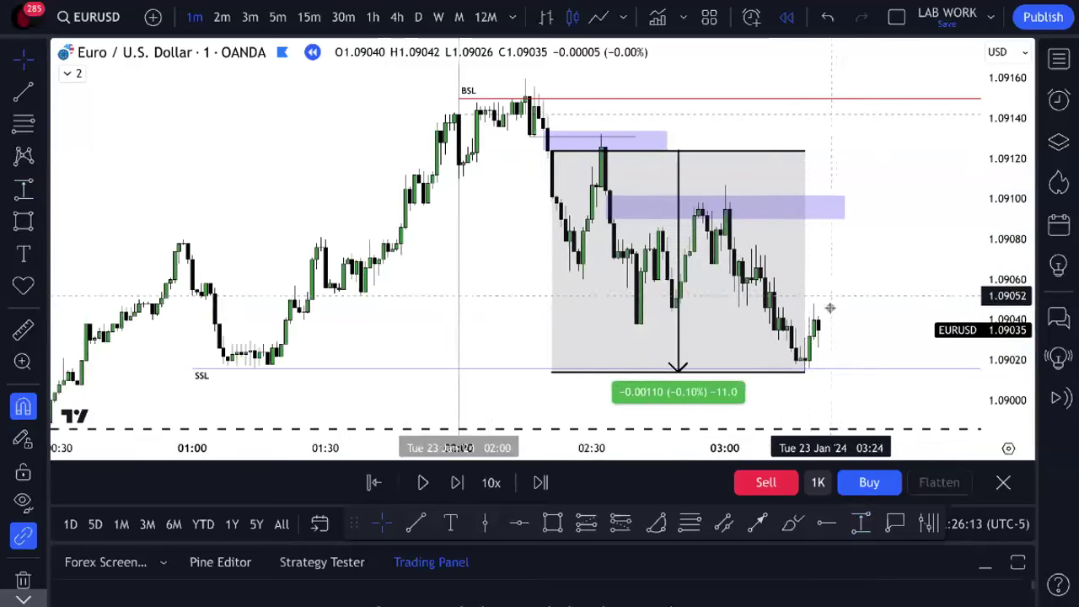
click(806, 377)
key(Delete)
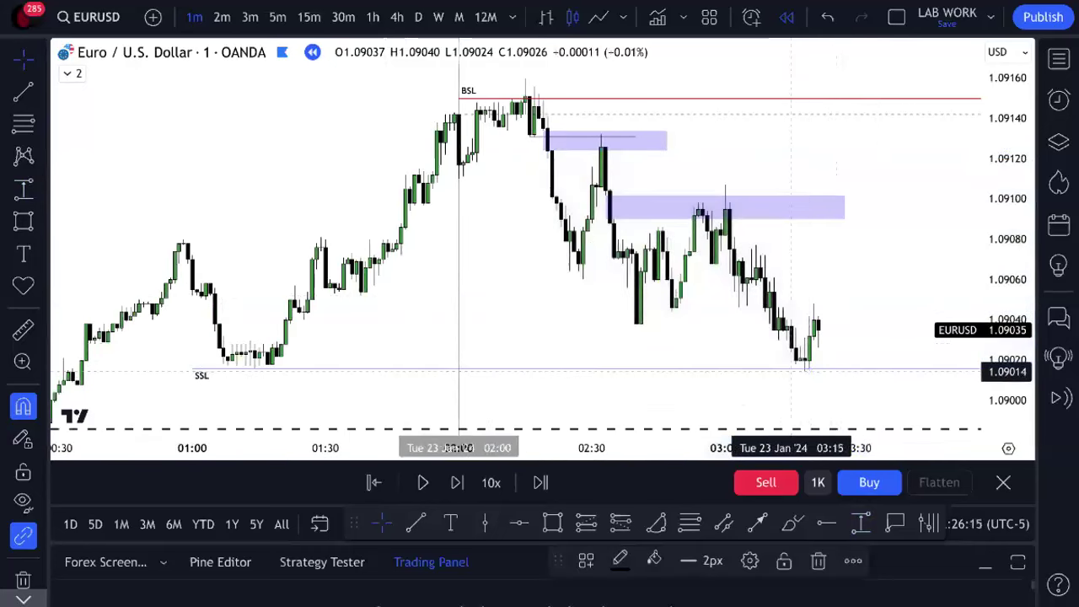
- Play the bar replay forward to about 03:48, with the full London session in view
drag(867, 315, 753, 345)
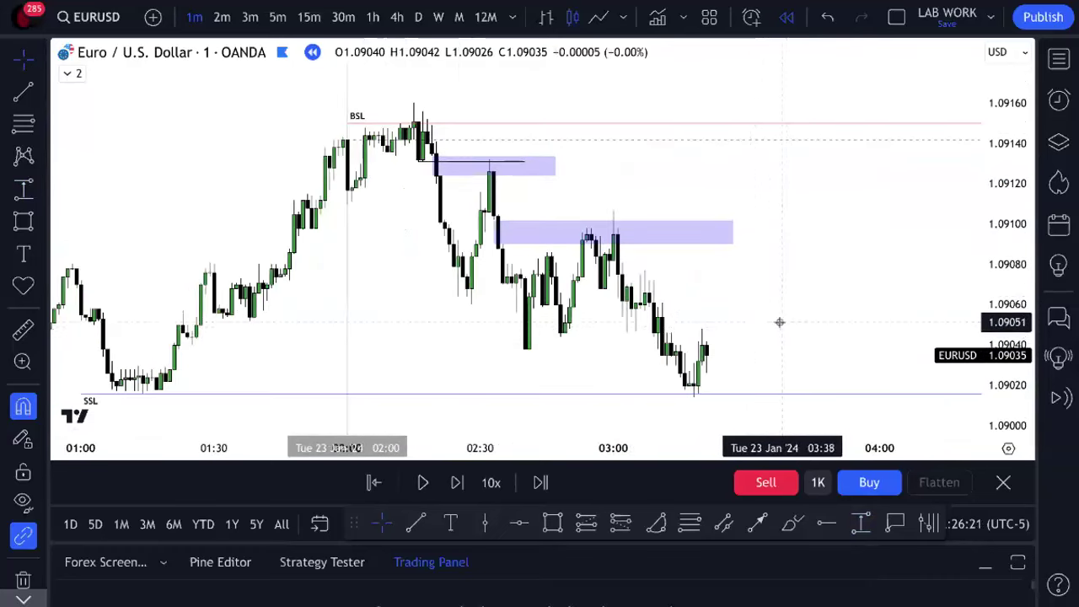
drag(779, 322, 673, 307)
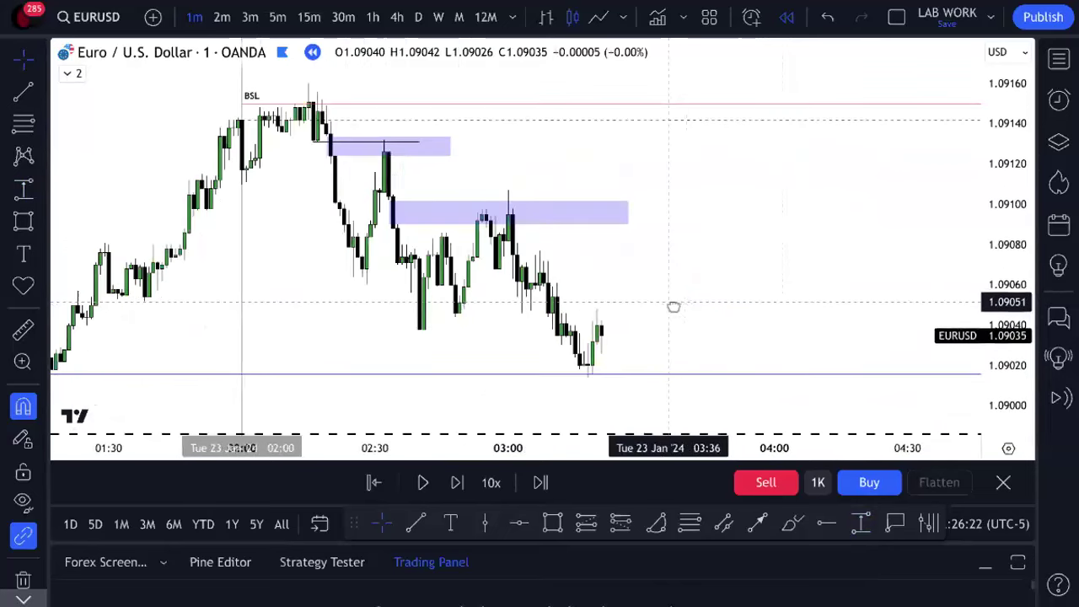
scroll(671, 306, down, 2)
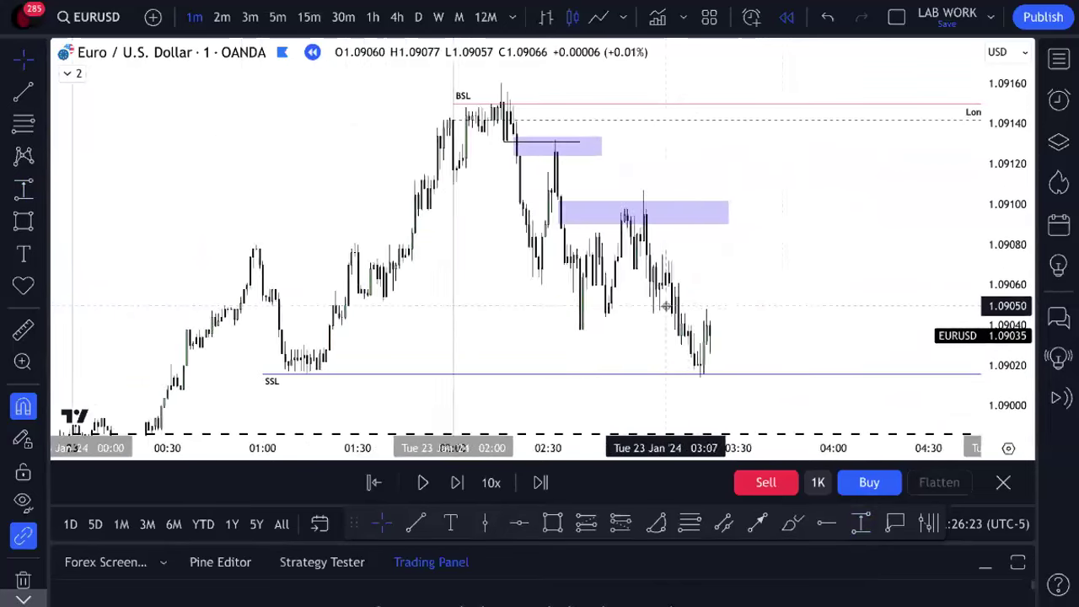
drag(838, 294, 574, 301)
drag(989, 308, 989, 359)
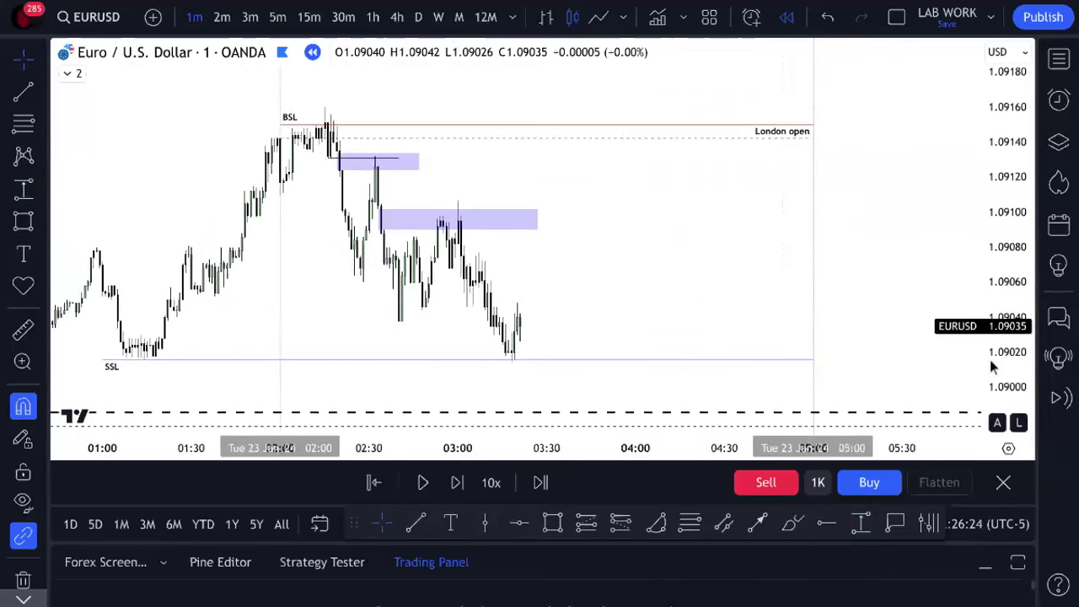
click(423, 482)
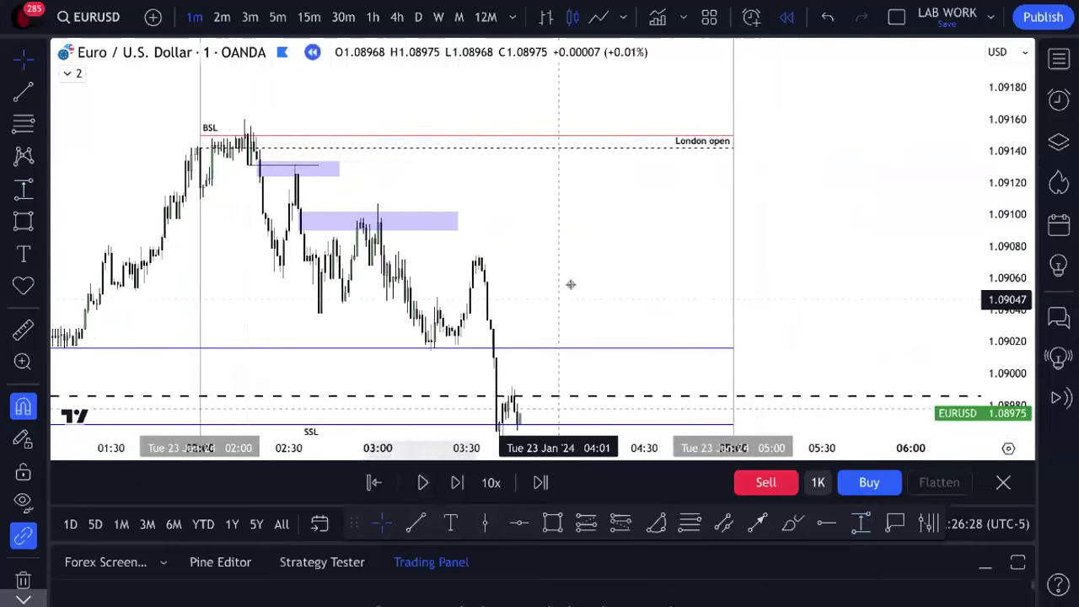
- Sketch with the brush a drop, a retracement to a horizontal level near 1.09118 and a further sell-off, and undo the strokes
scroll(570, 321, left, 5)
drag(568, 357, 588, 301)
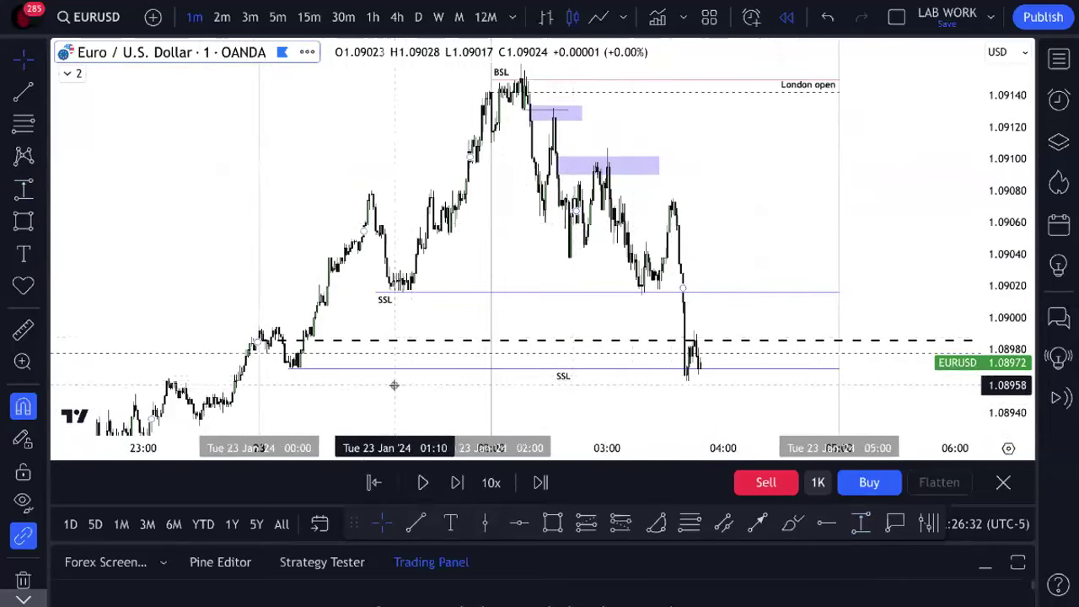
drag(781, 200, 775, 236)
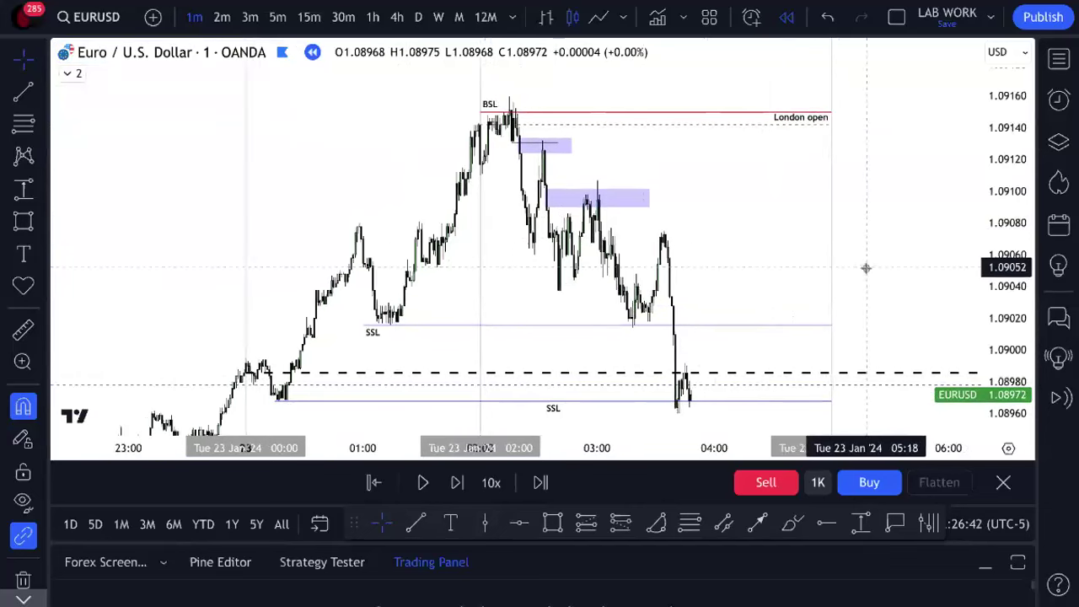
scroll(865, 267, up, 2)
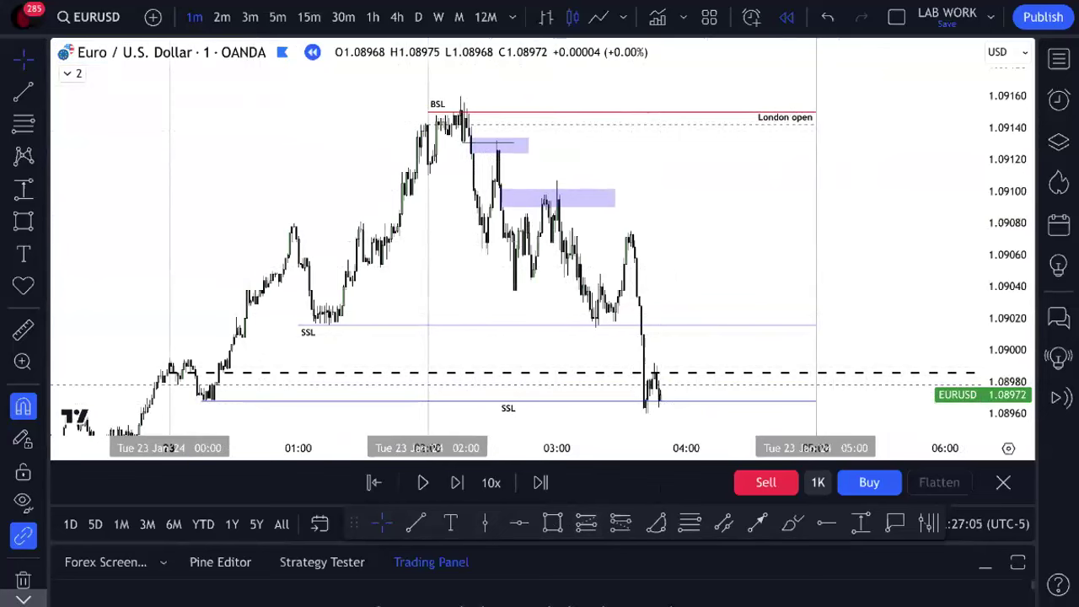
click(790, 524)
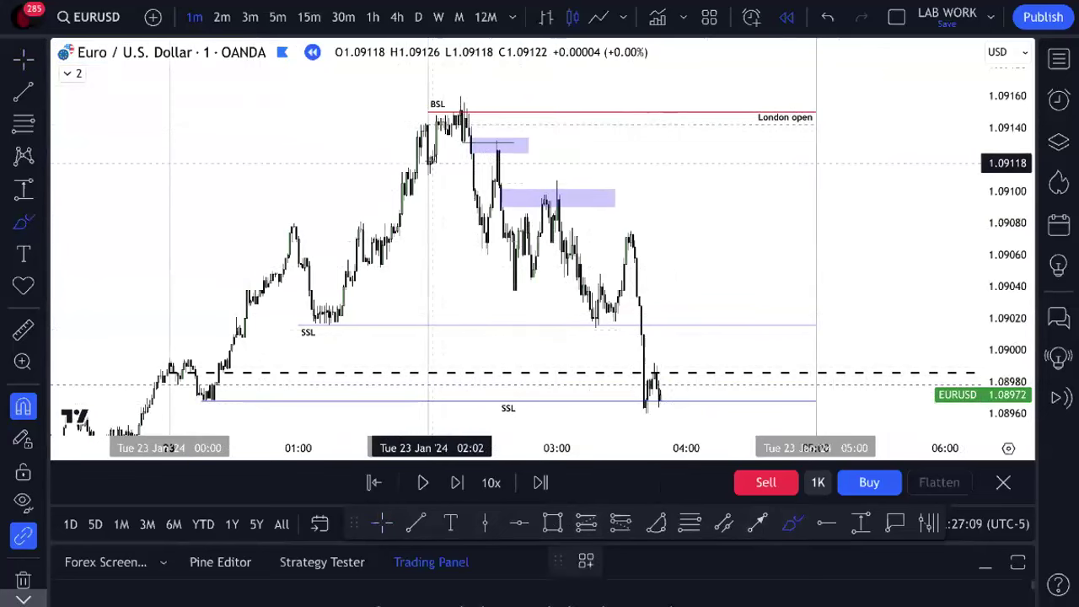
mouse_move(424, 135)
mouse_down()
mouse_move(462, 110)
mouse_move(464, 141)
mouse_move(530, 245)
mouse_move(567, 258)
mouse_move(622, 205)
mouse_up()
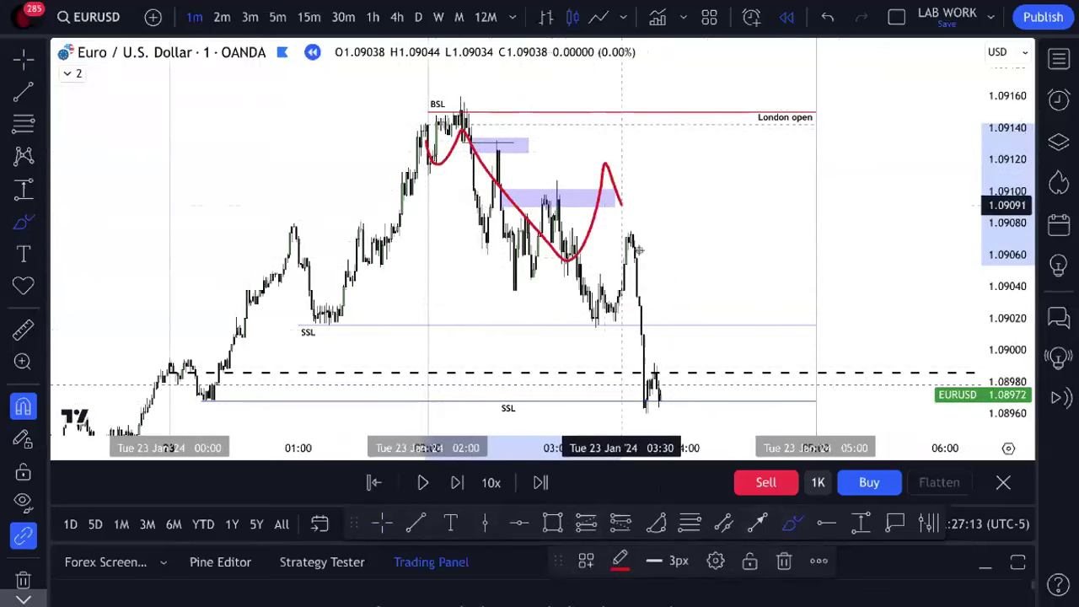
drag(638, 249, 680, 314)
drag(440, 164, 643, 163)
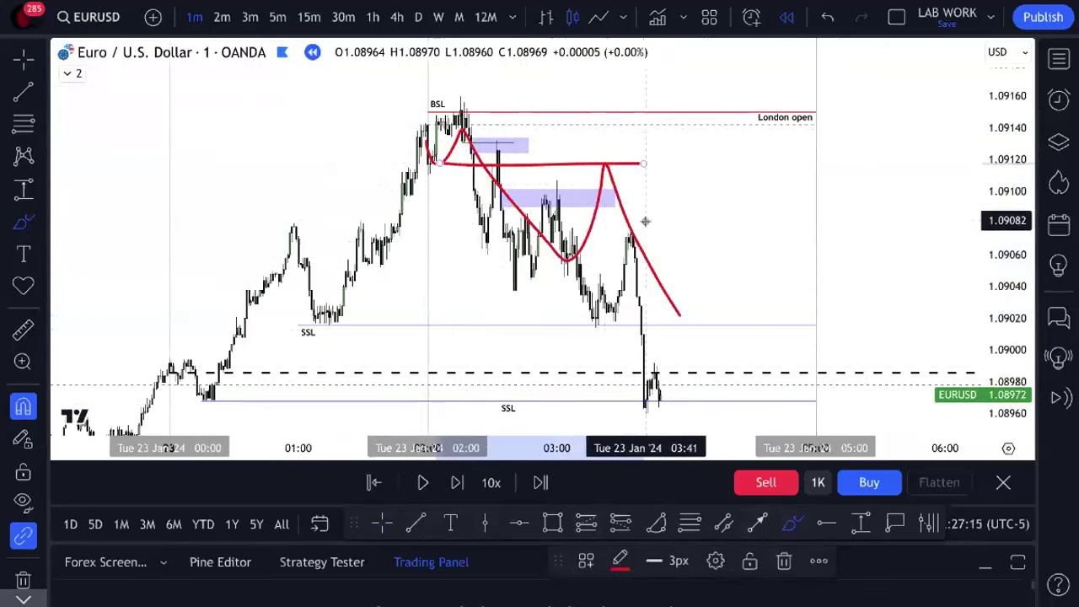
drag(679, 317, 734, 411)
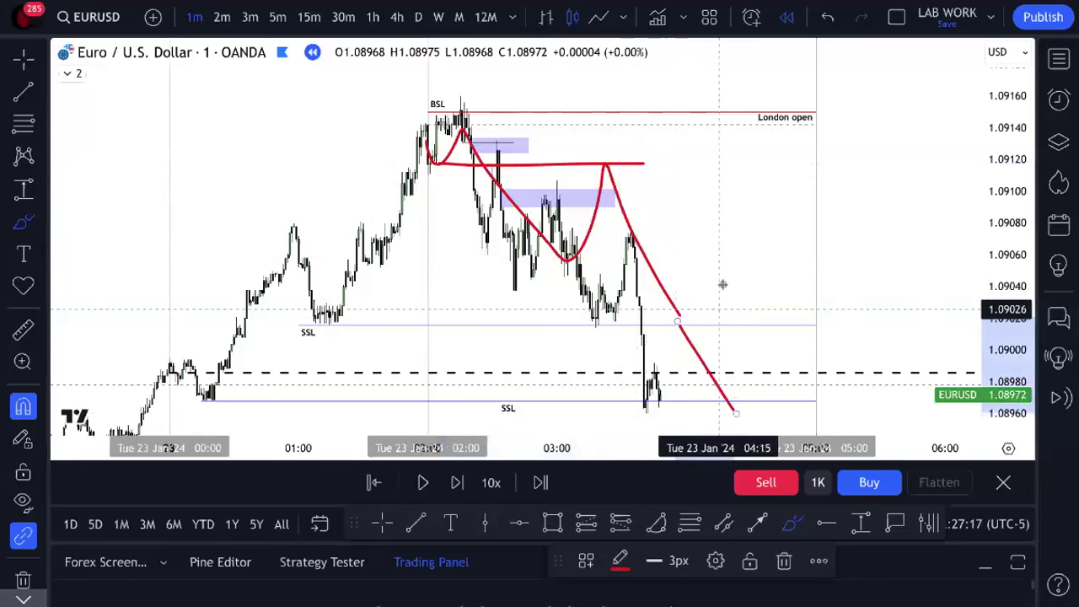
click(829, 18)
click(828, 19)
click(828, 18)
- Sketch a sweep above the BSL line, a drop, a retracement to the upper rectangle and another drop, and undo it
mouse_move(416, 128)
mouse_down()
mouse_move(438, 167)
mouse_move(462, 105)
mouse_move(486, 228)
mouse_move(504, 263)
mouse_move(512, 144)
mouse_move(633, 310)
mouse_up()
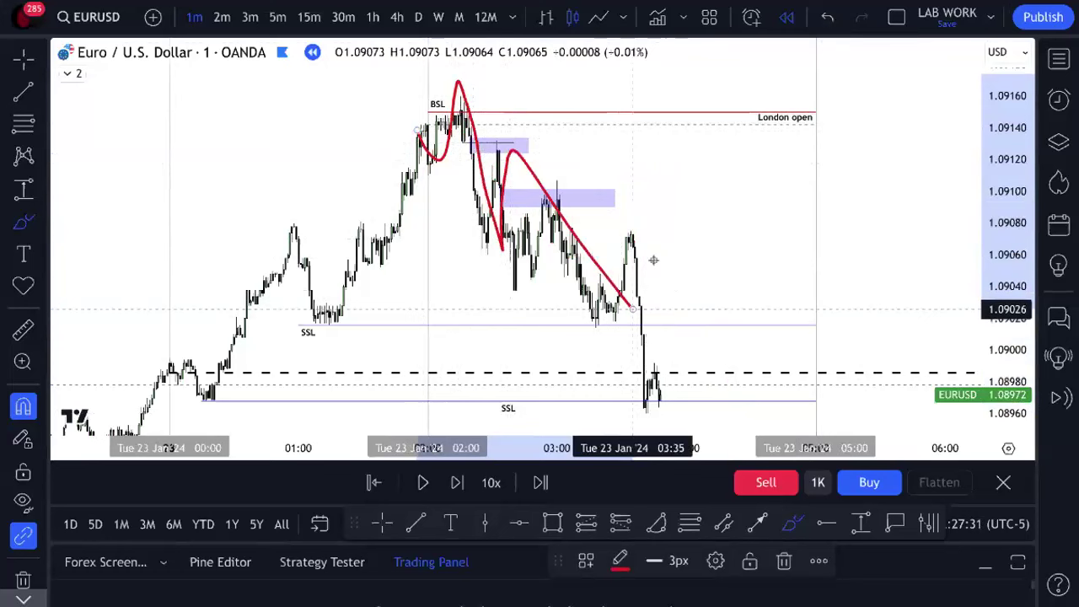
click(827, 18)
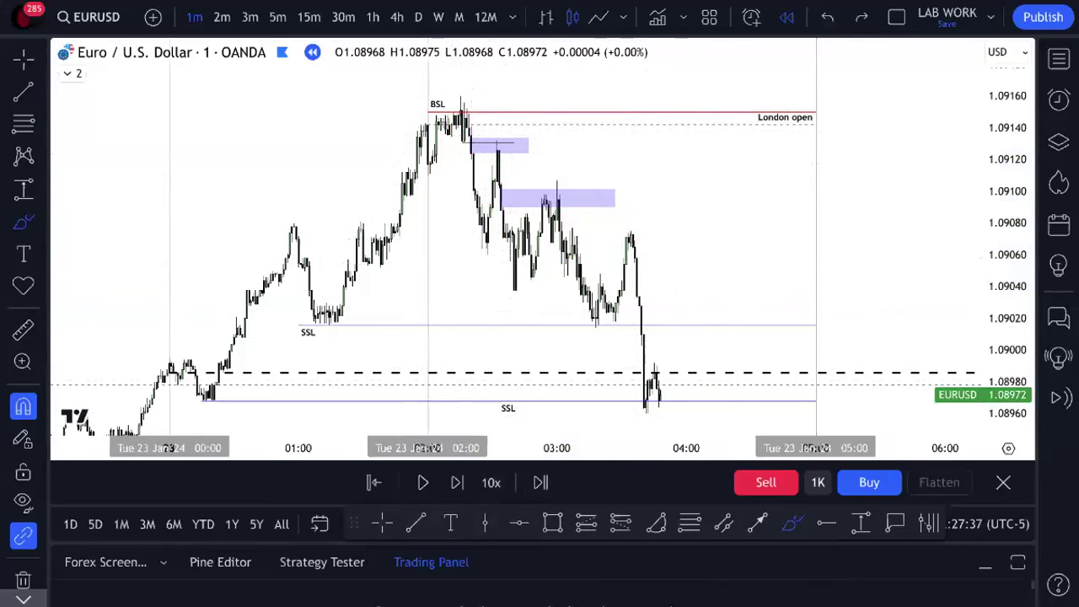
- Play the bar replay forward to the end of the London session at about 05:00 and pause it
click(431, 478)
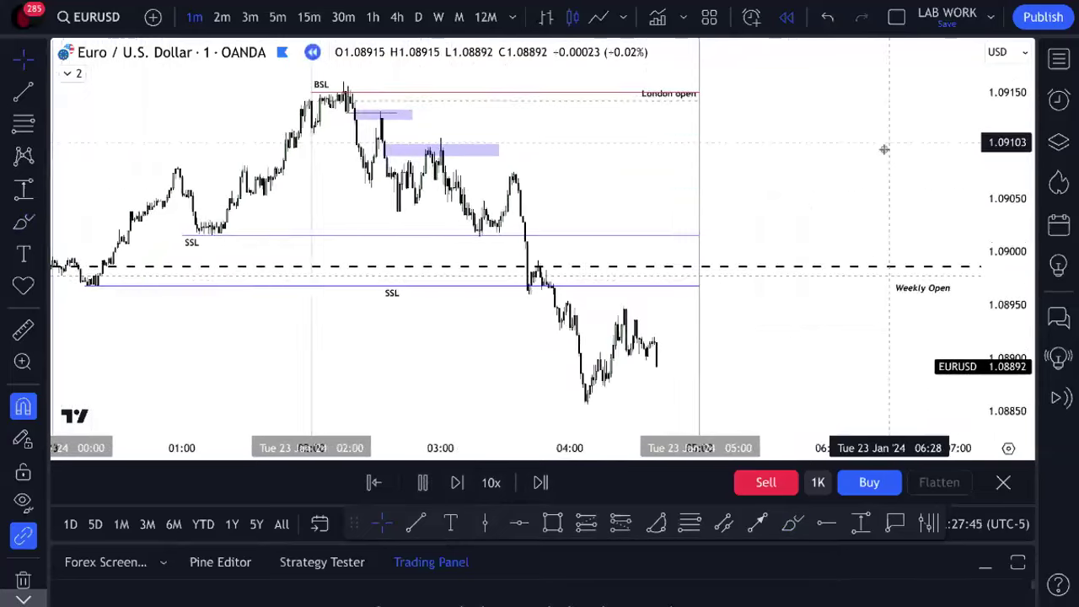
click(422, 482)
scroll(723, 341, down, 2)
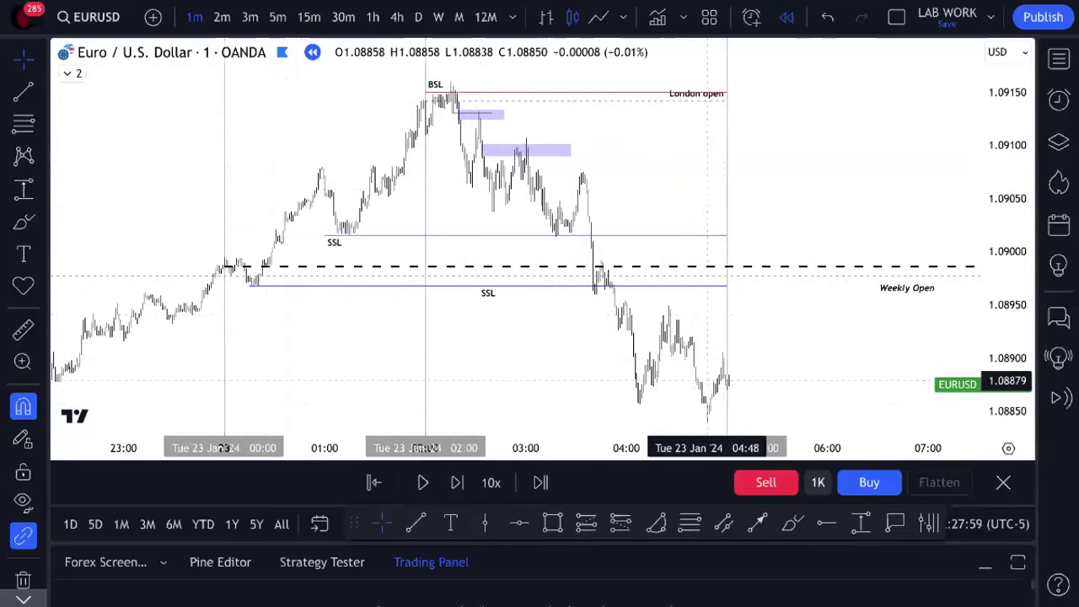
click(487, 110)
click(621, 238)
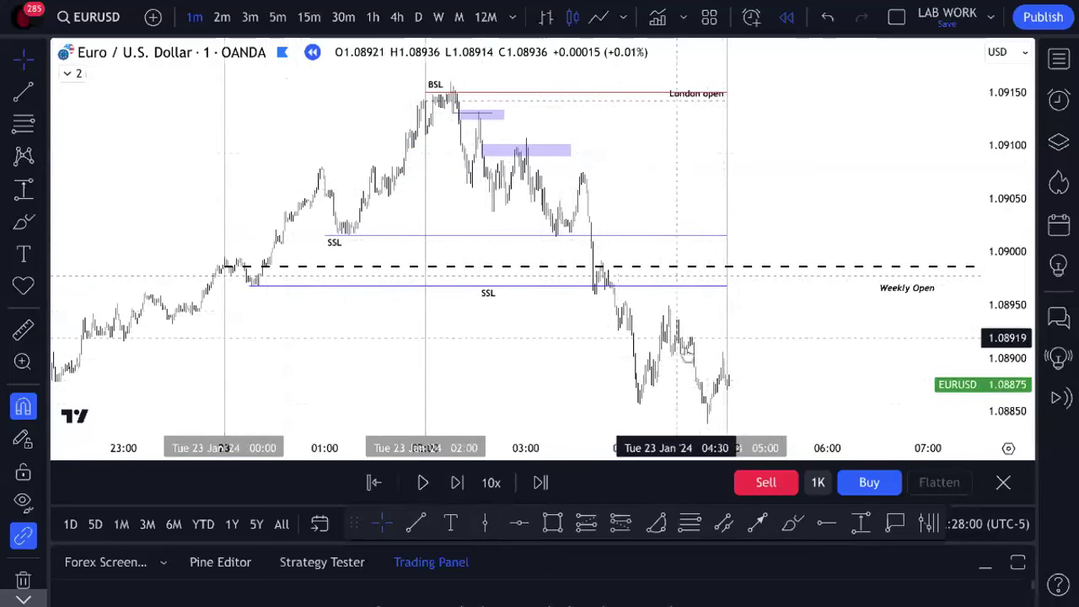
click(705, 107)
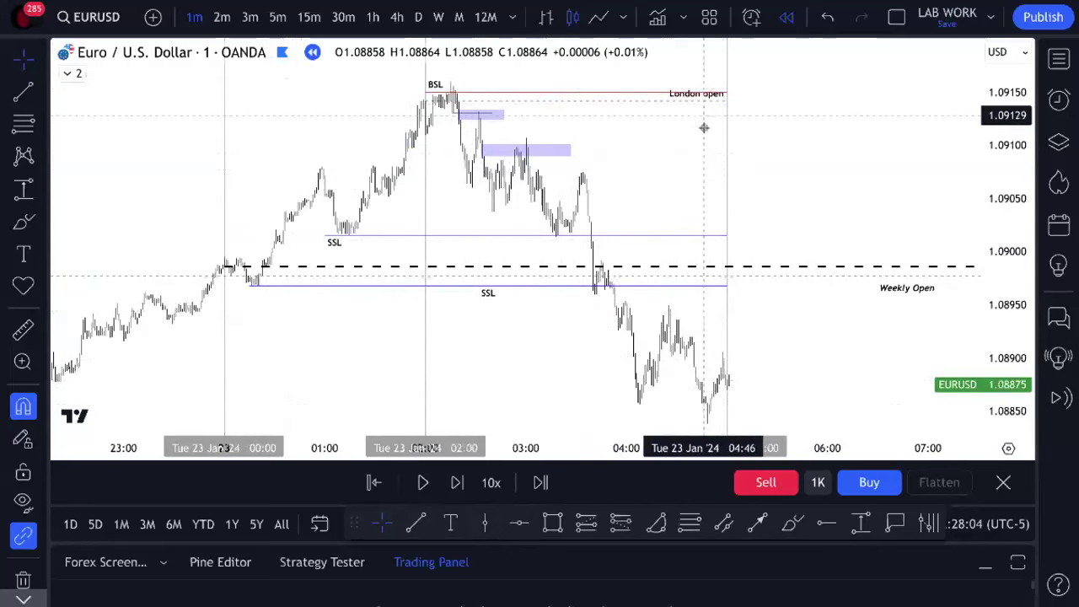
- Sketch brush strokes for a retracement from the lower SSL line to the weekly open area around 04:00 to 05:00, and undo them
drag(1003, 287, 995, 316)
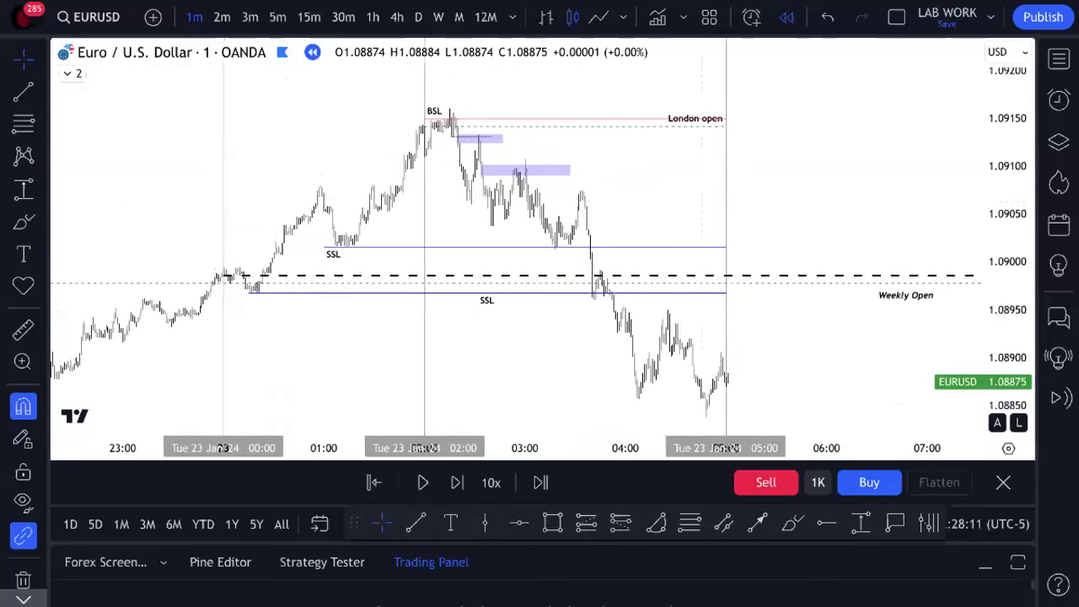
click(792, 523)
mouse_move(597, 397)
mouse_down()
mouse_move(651, 301)
mouse_move(705, 310)
mouse_up()
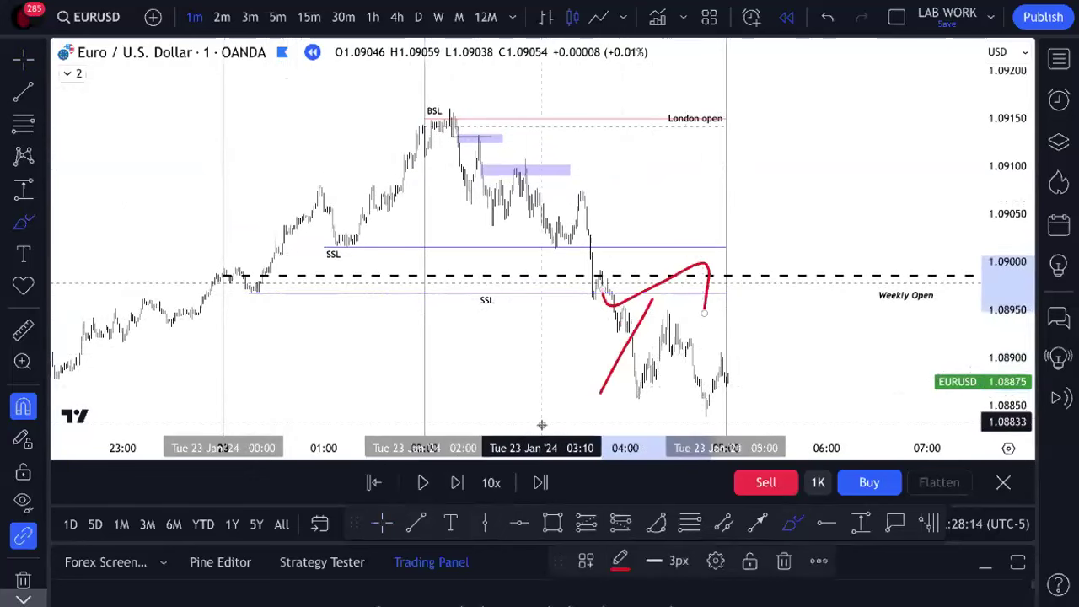
click(843, 24)
click(843, 24)
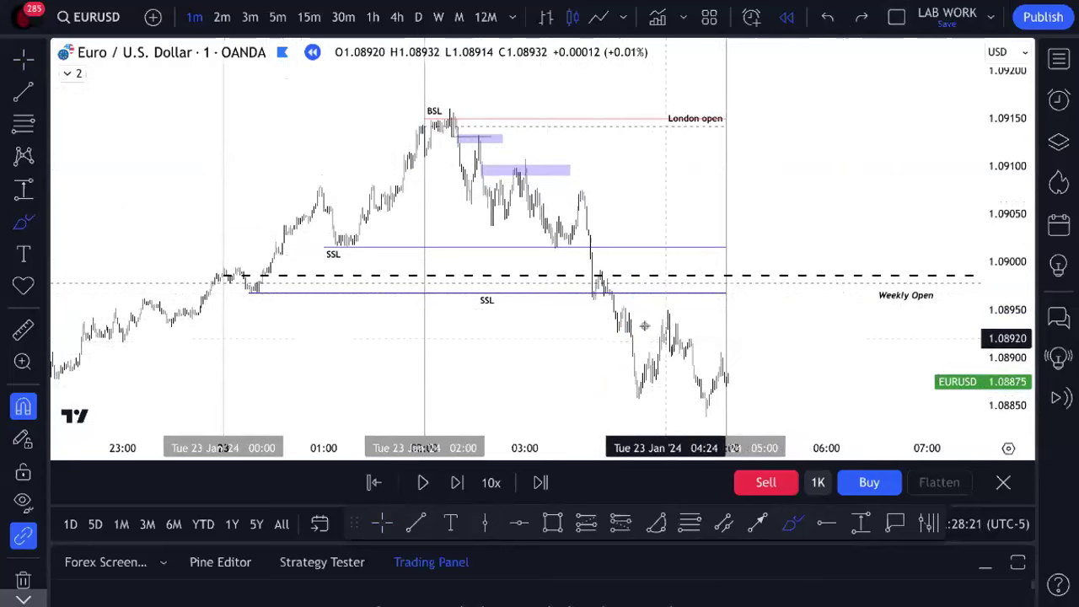
- Sketch a brush stroke over the decline from the London open highs to the lows near 05:00, and undo it
mouse_move(426, 137)
mouse_down()
mouse_move(460, 89)
mouse_move(507, 91)
mouse_move(769, 430)
mouse_up()
click(827, 17)
click(827, 17)
click(376, 531)
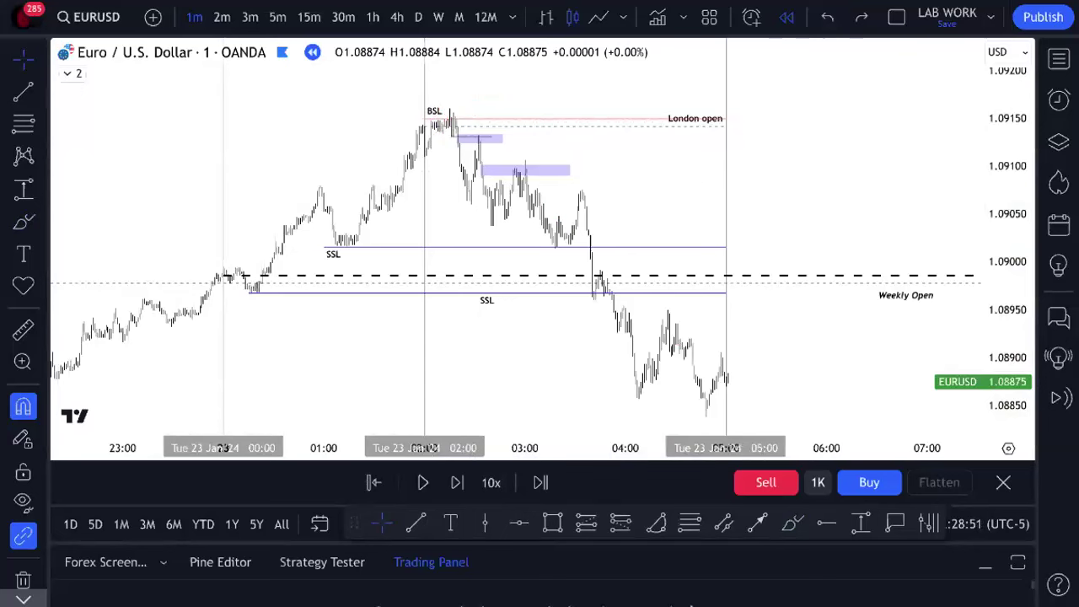
- Sketch brush strokes for the sweep above the BSL line shortly after 02:00, and undo each attempt
click(790, 523)
mouse_move(419, 131)
mouse_down()
mouse_move(443, 133)
mouse_move(462, 86)
mouse_move(417, 148)
mouse_up()
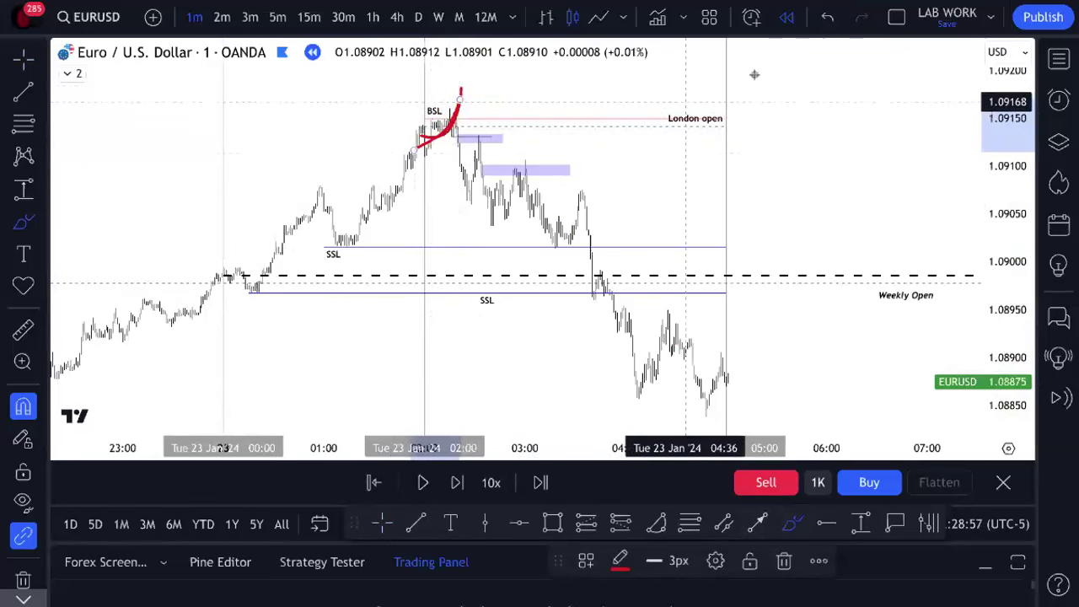
click(827, 17)
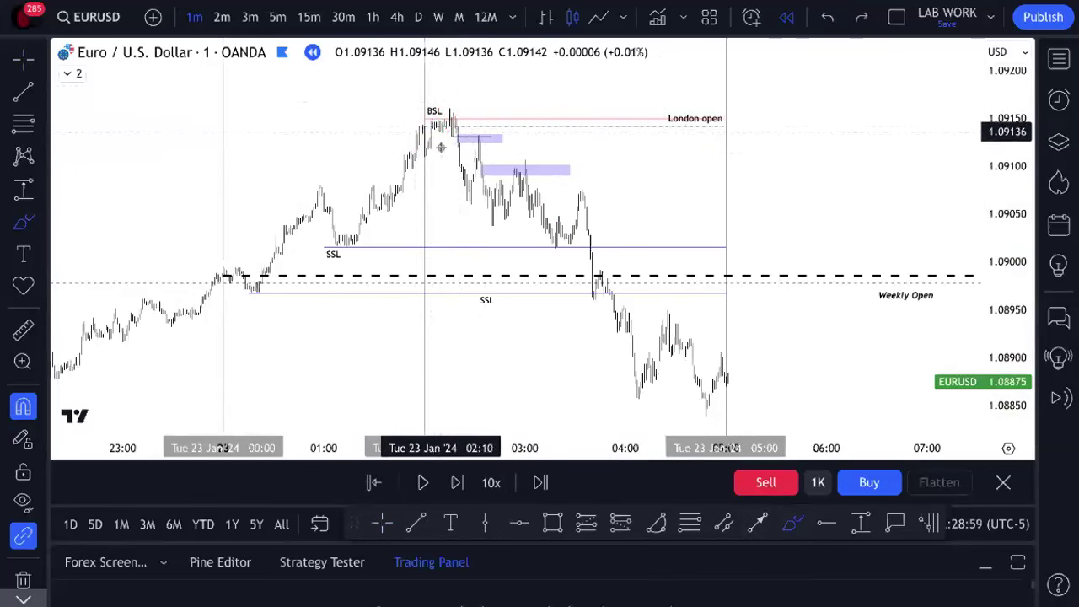
drag(429, 144, 449, 99)
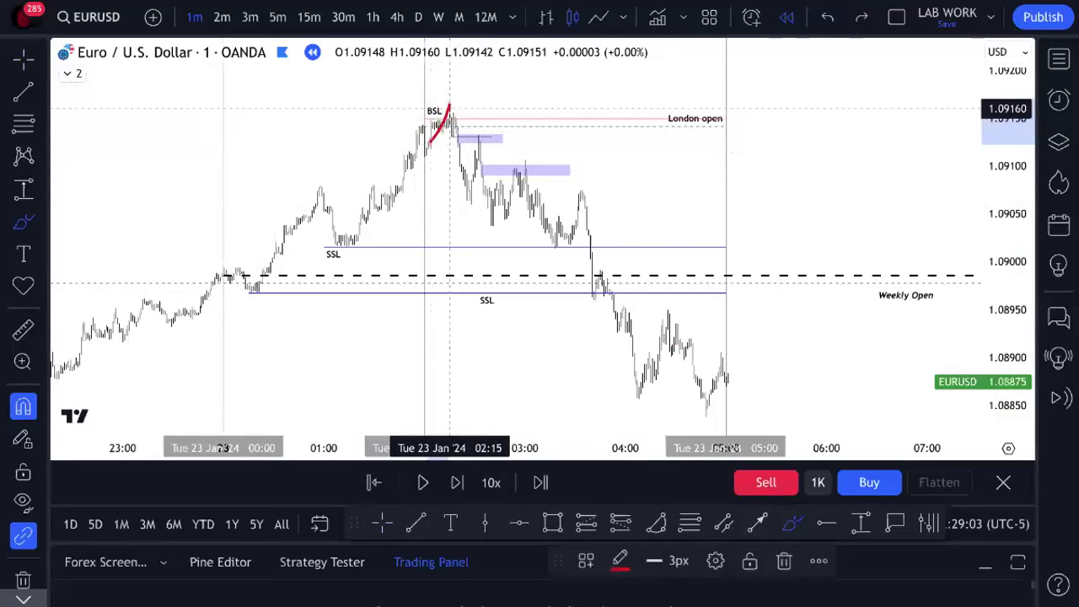
click(449, 108)
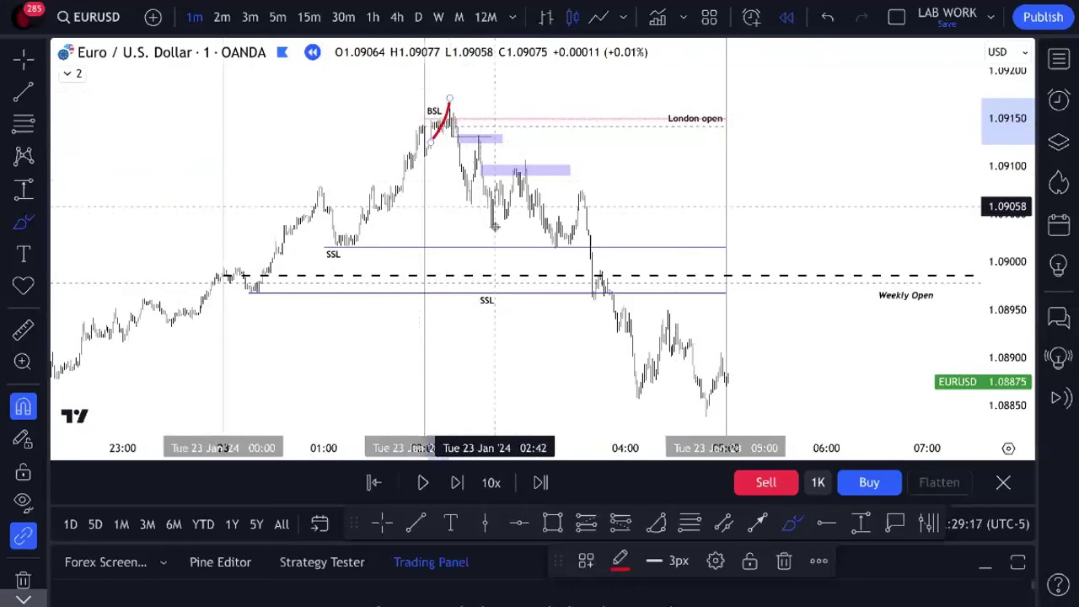
click(828, 17)
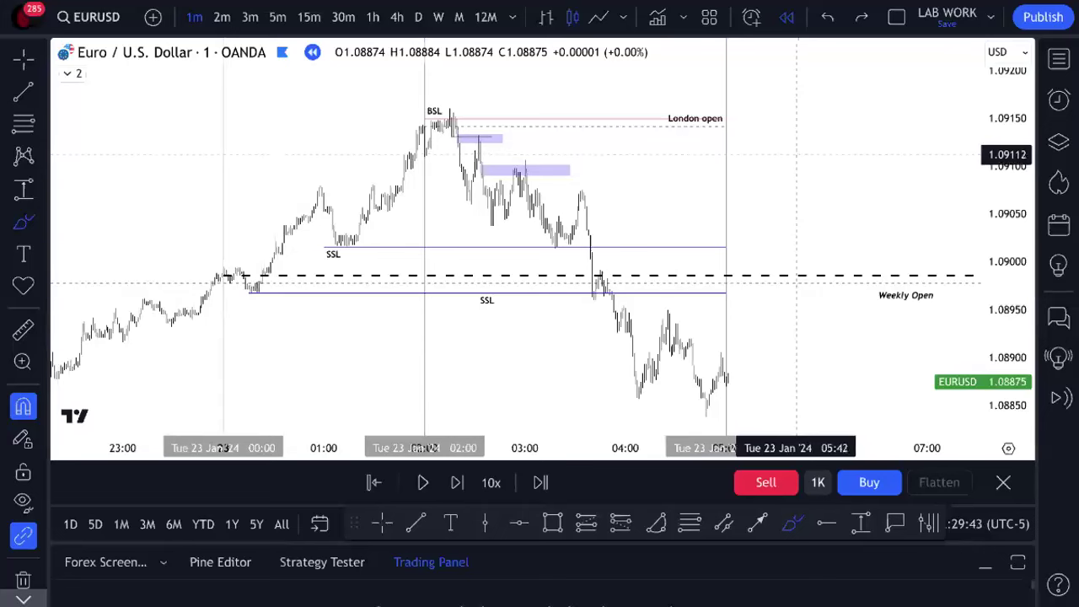
- Show the hidden Shady Kill Zones 0700-1000 indicator to examine the Asian and London sessions behind the price action
click(69, 74)
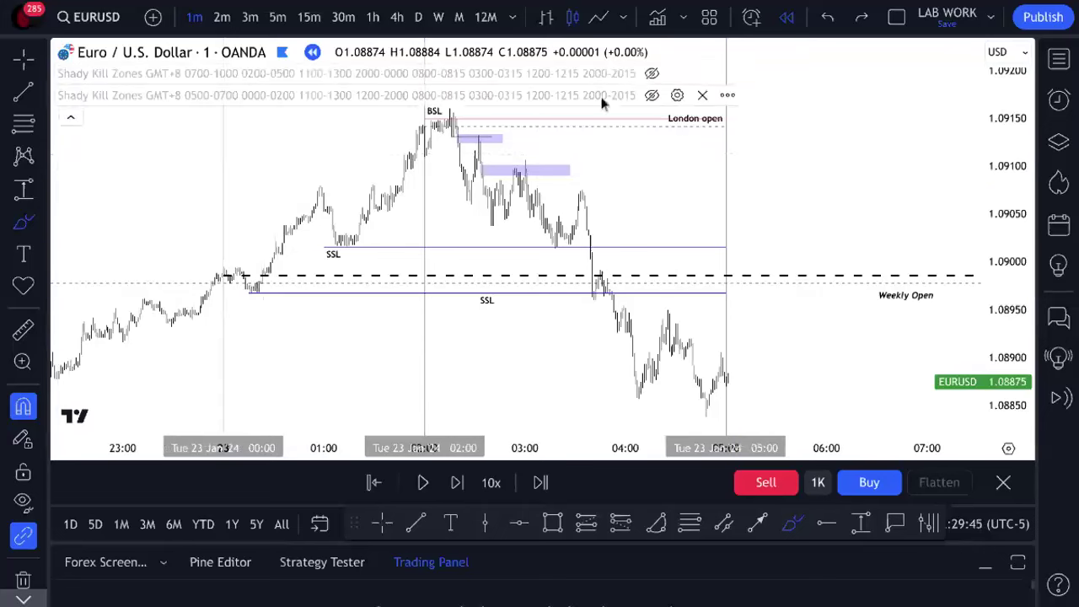
click(652, 73)
scroll(514, 278, down, 3)
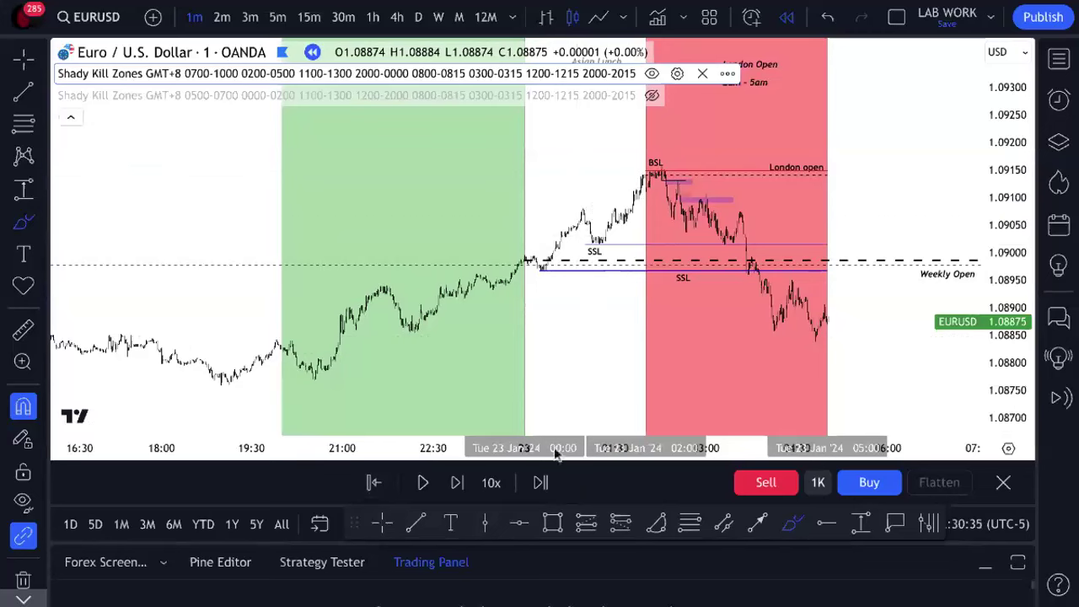
click(71, 120)
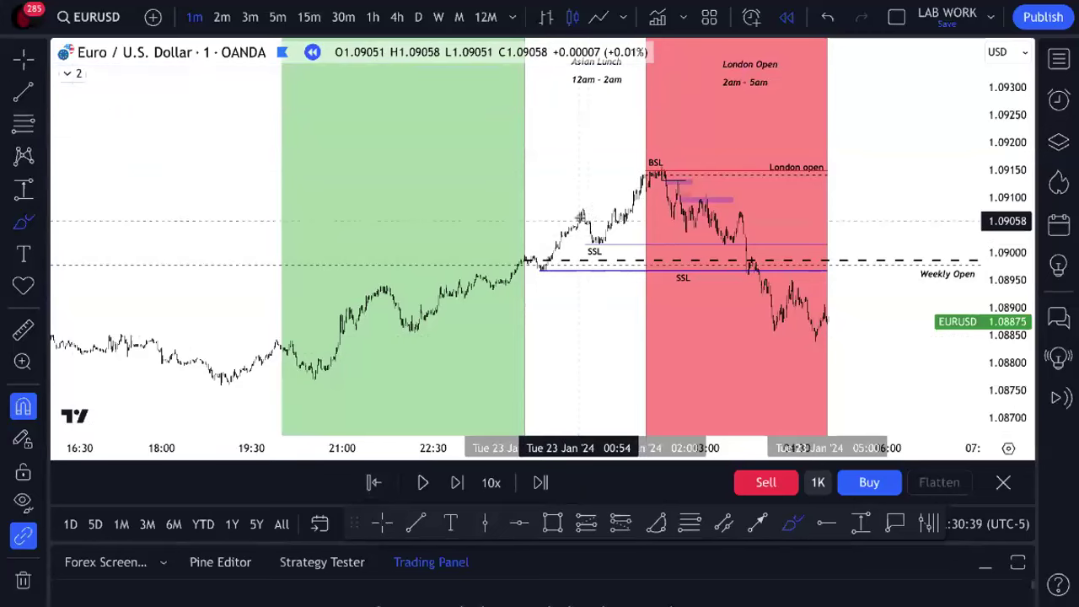
scroll(594, 213, up, 4)
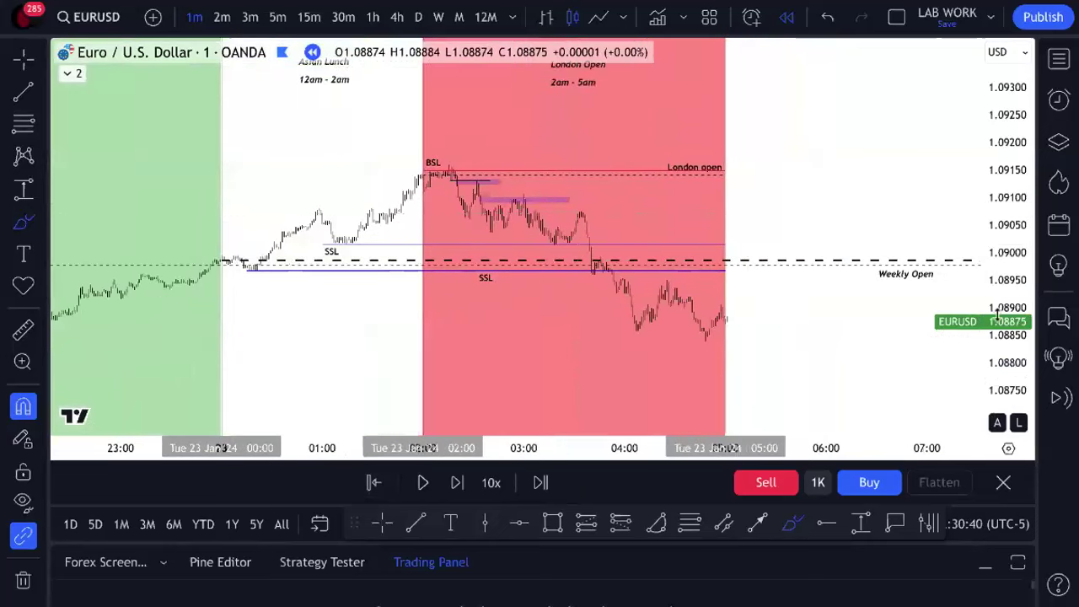
scroll(997, 314, up, 2)
click(383, 523)
drag(871, 340, 756, 353)
scroll(756, 353, down, 2)
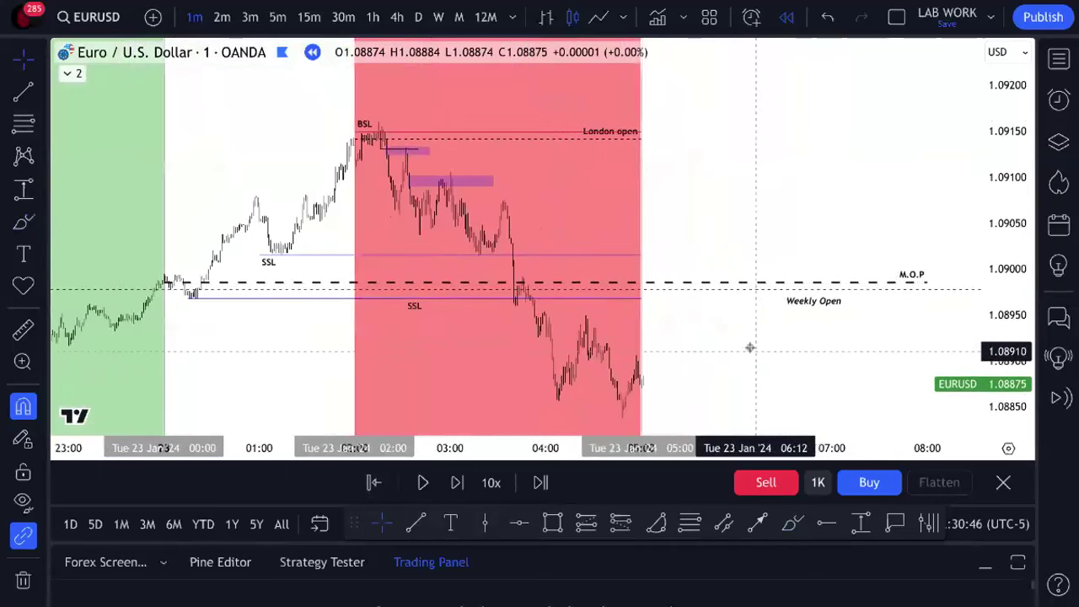
- Switch EURUSD to the 1-hour timeframe, restart the bar replay from Fri 26 Jan '24 16:00 and reset the chart view
click(370, 18)
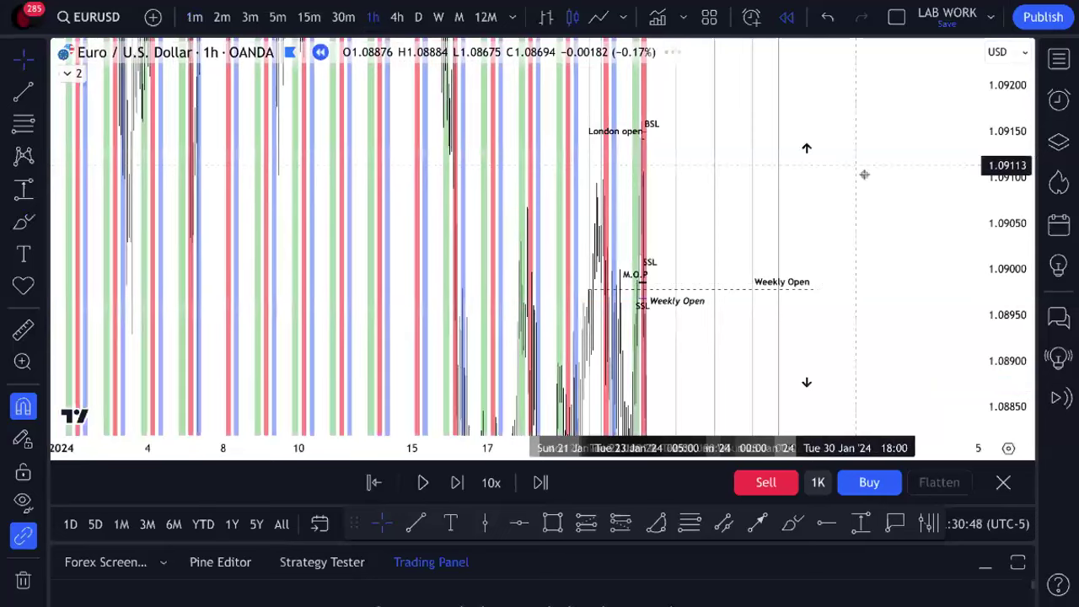
click(538, 485)
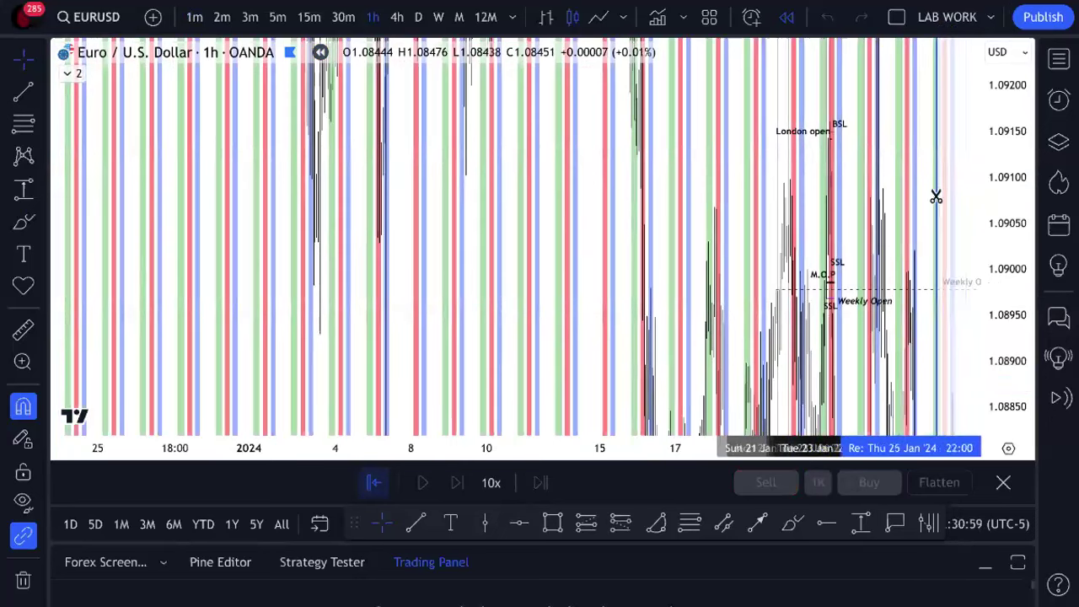
click(965, 237)
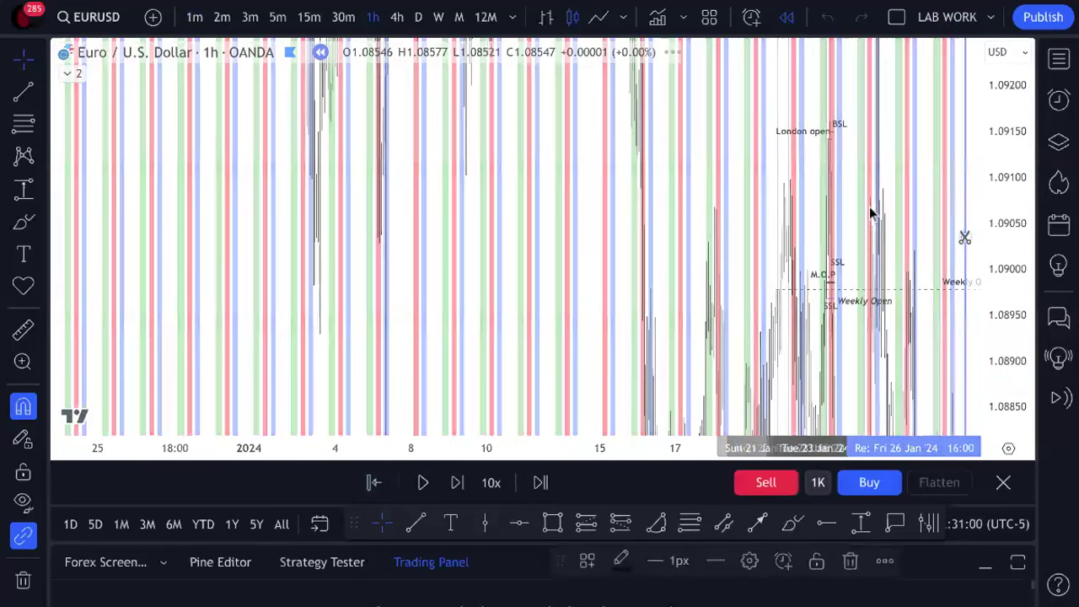
drag(872, 213, 410, 92)
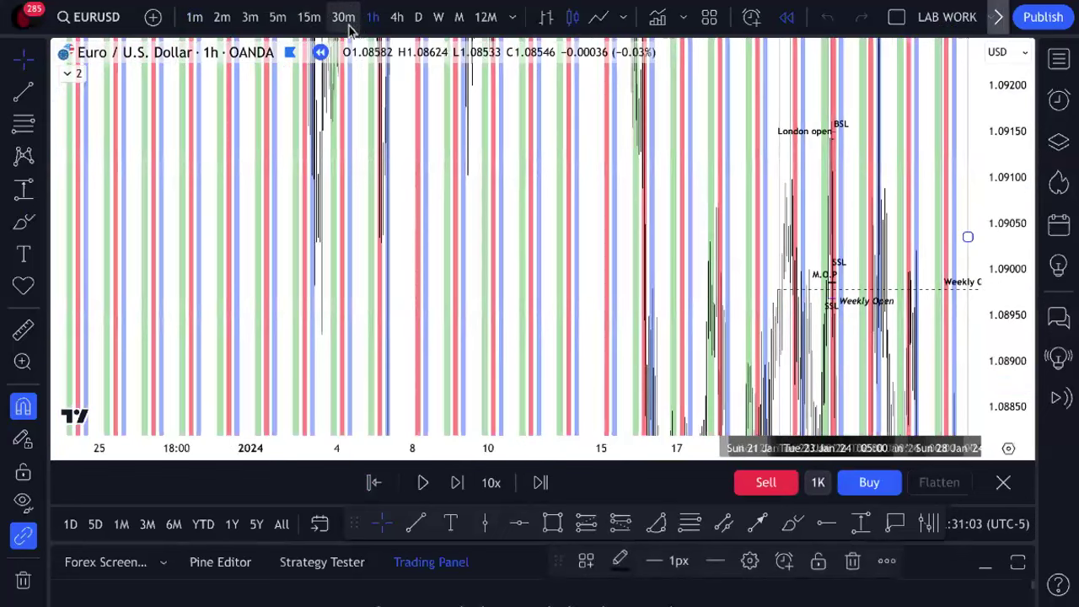
right_click(511, 149)
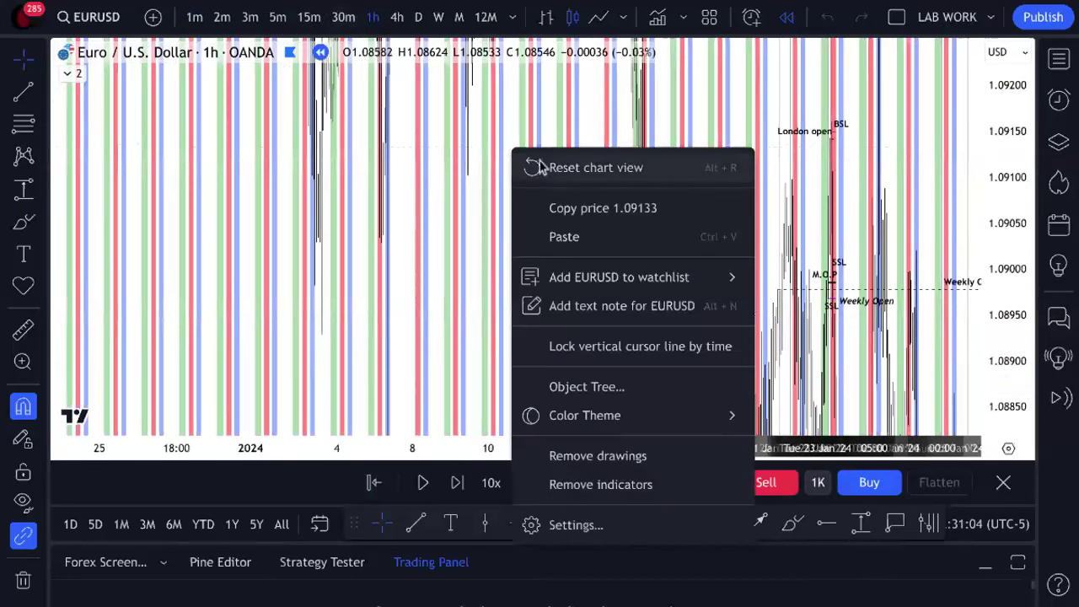
click(540, 166)
- Hide the visible Shady Kill Zones indicator, and start and cancel a symbol search for XAUUSD
click(82, 73)
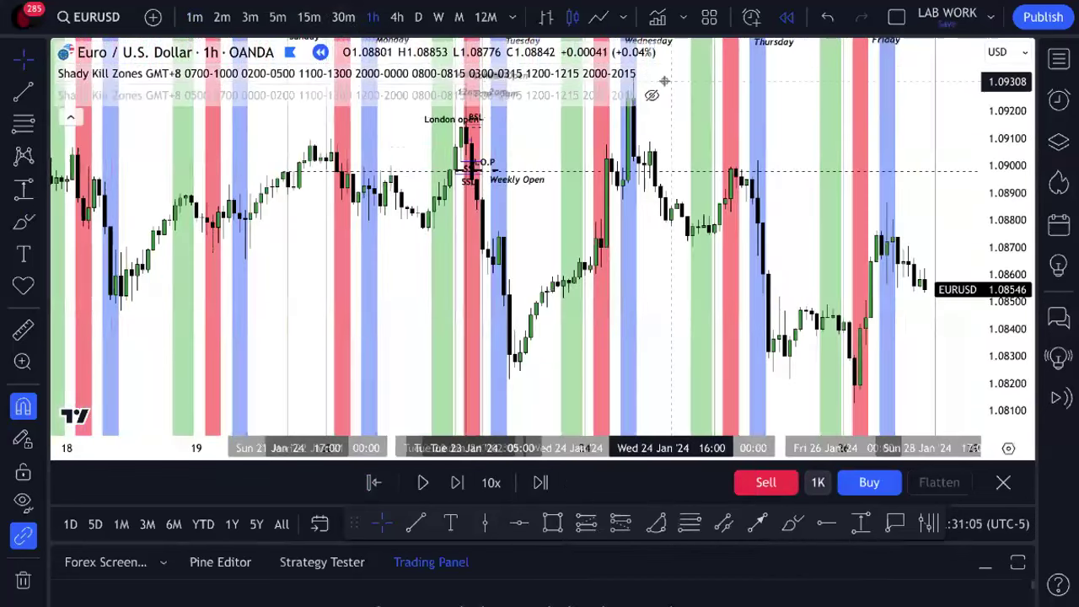
click(650, 74)
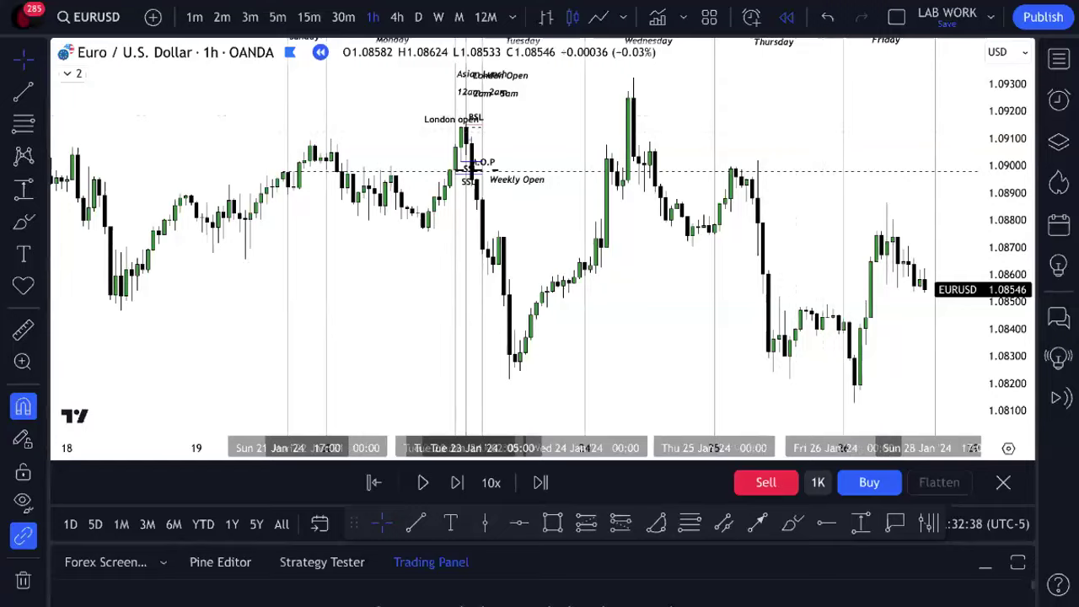
text(XAUUSD)
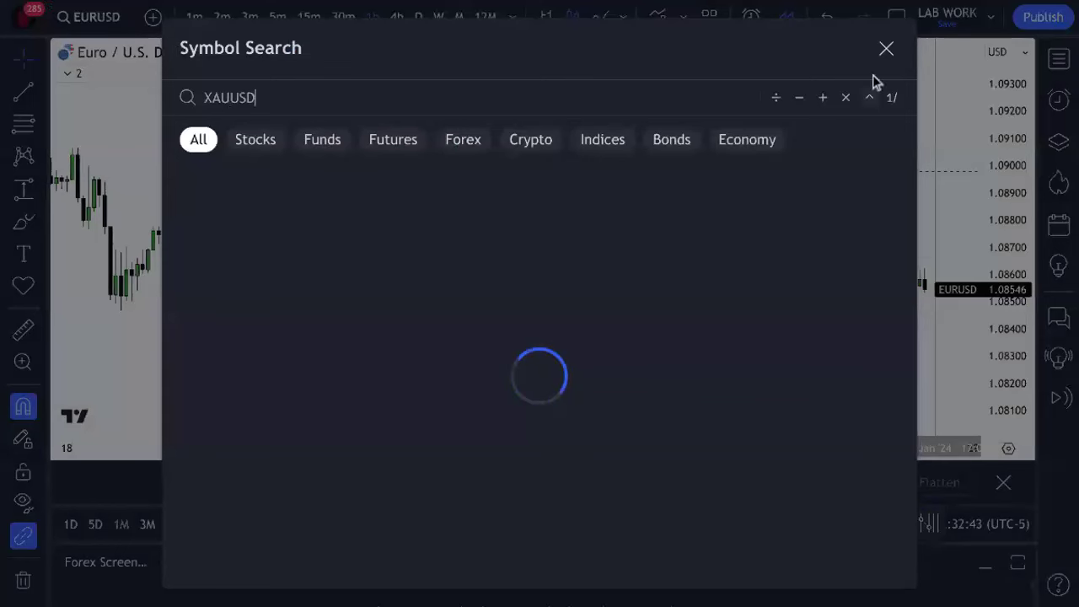
click(885, 48)
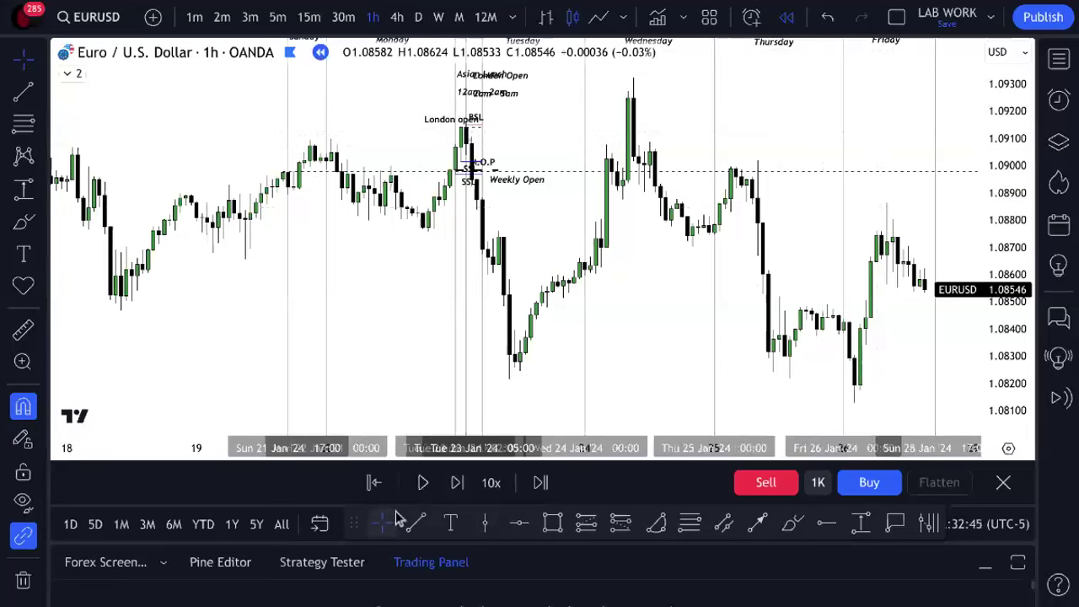
drag(981, 310, 862, 356)
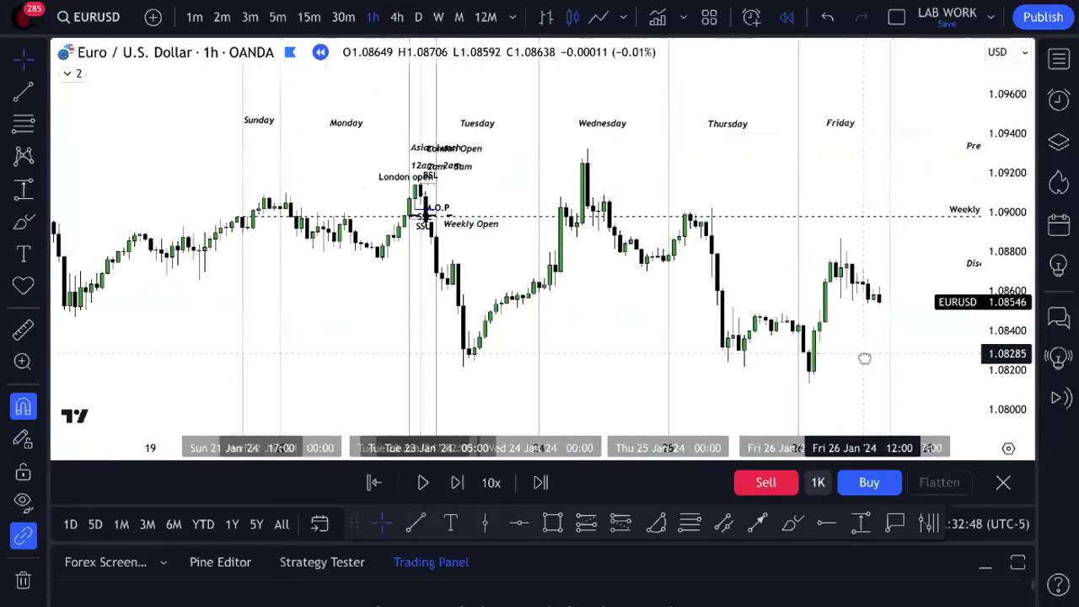
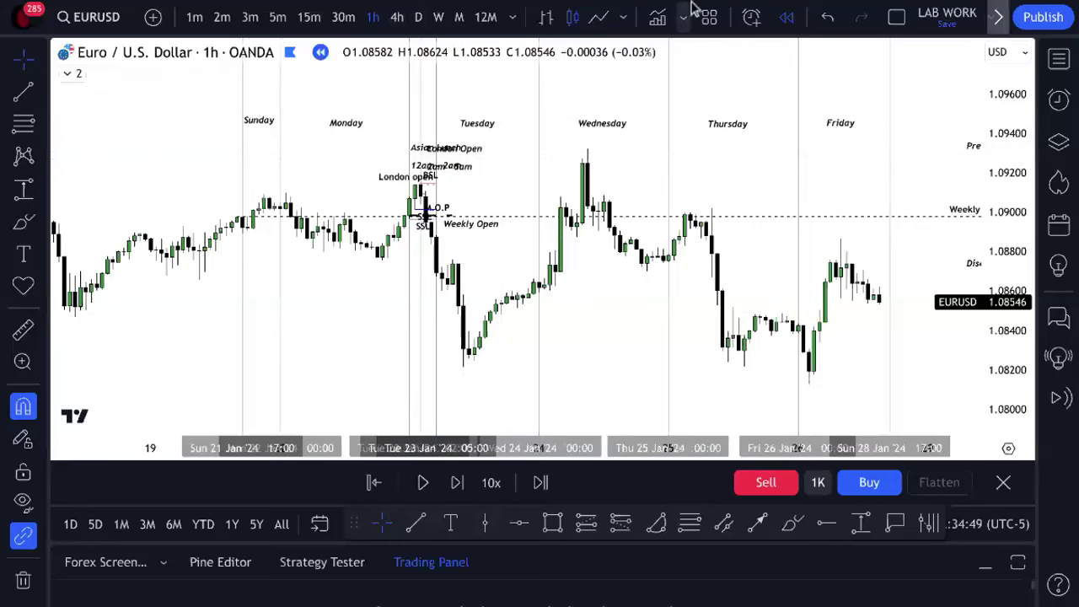
- Switch to the USDJPY daily chart in the IPDA layout, collapse its indicator legend and examine the 60, 40 and 20 ranges
click(319, 23)
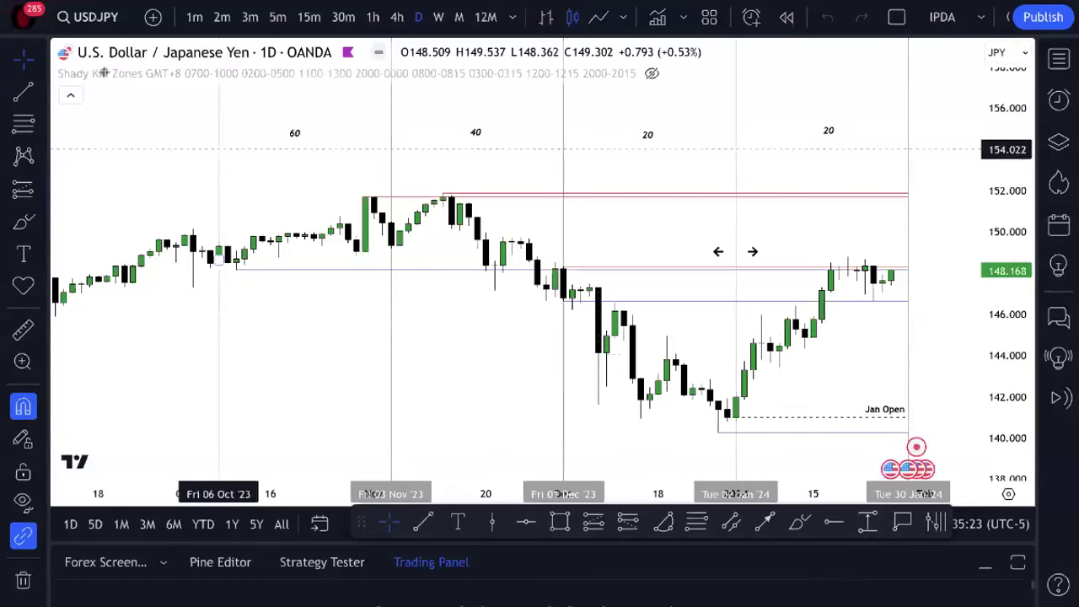
click(71, 96)
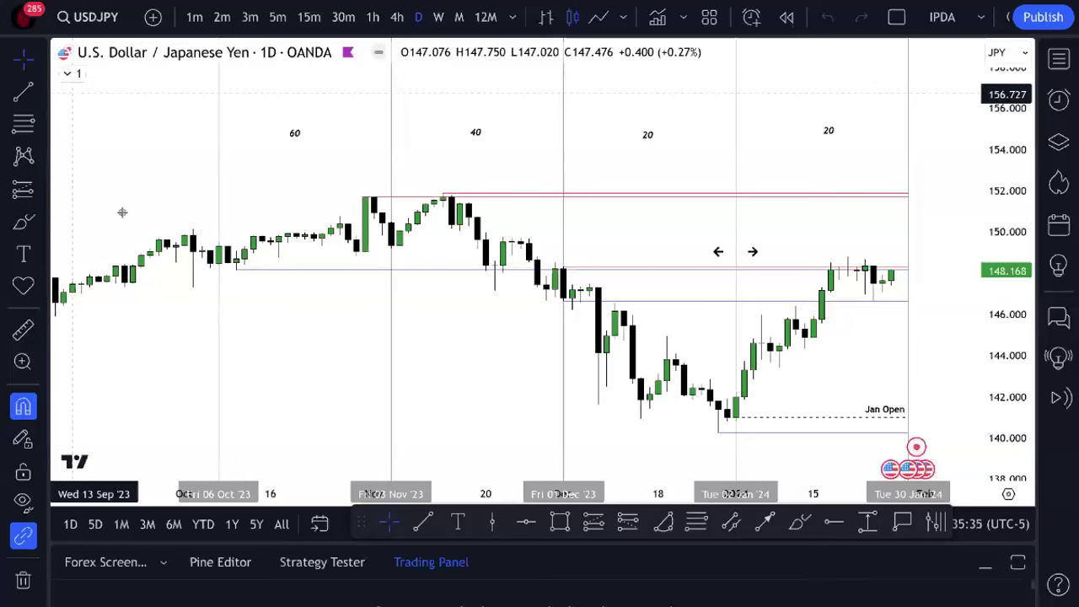
drag(356, 528, 356, 528)
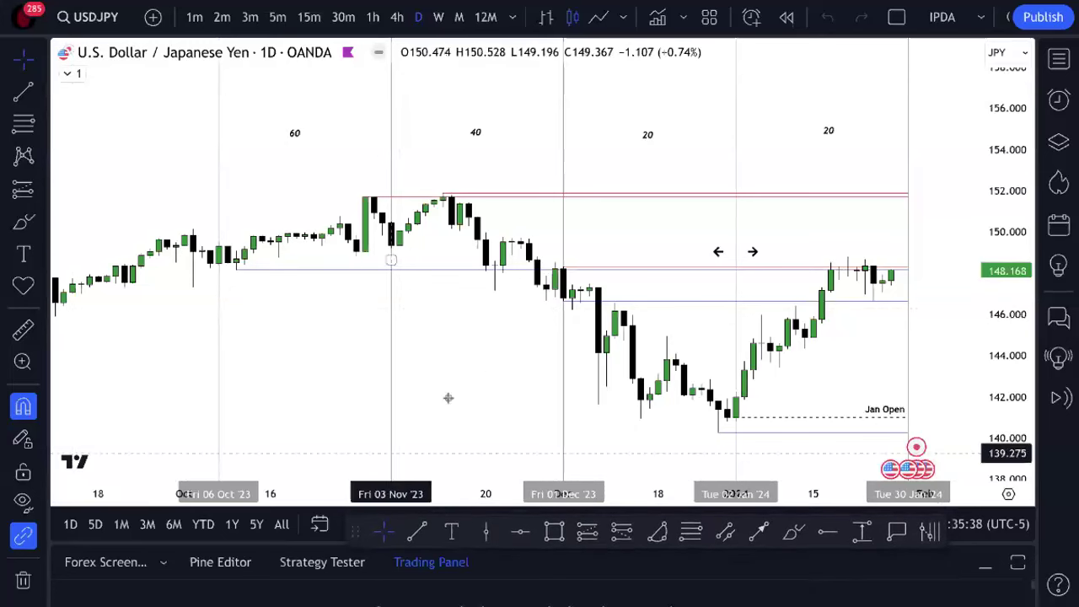
drag(474, 393, 430, 409)
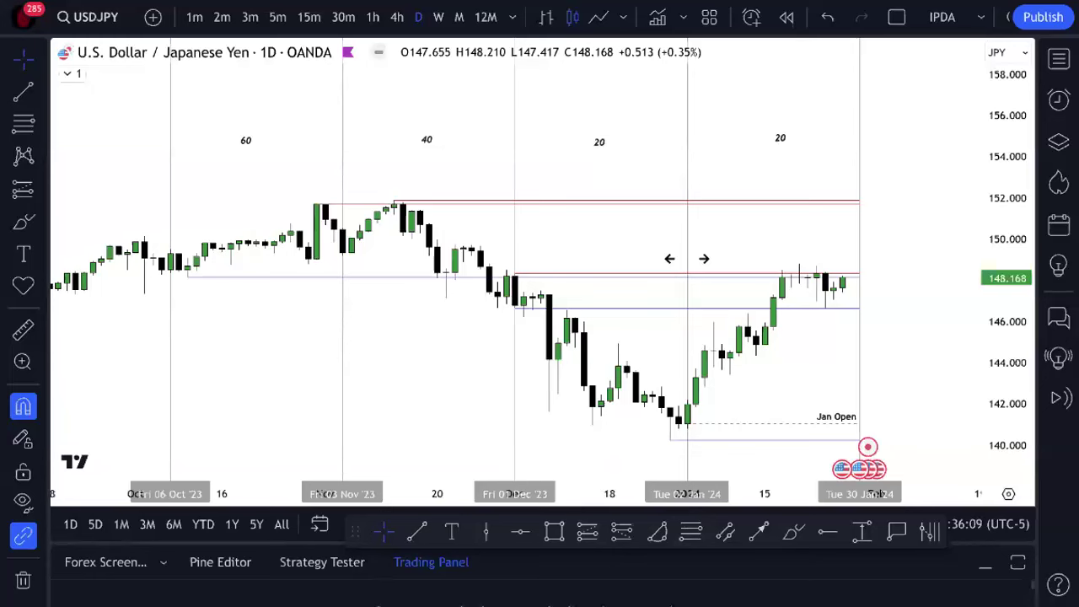
drag(1000, 330, 1000, 344)
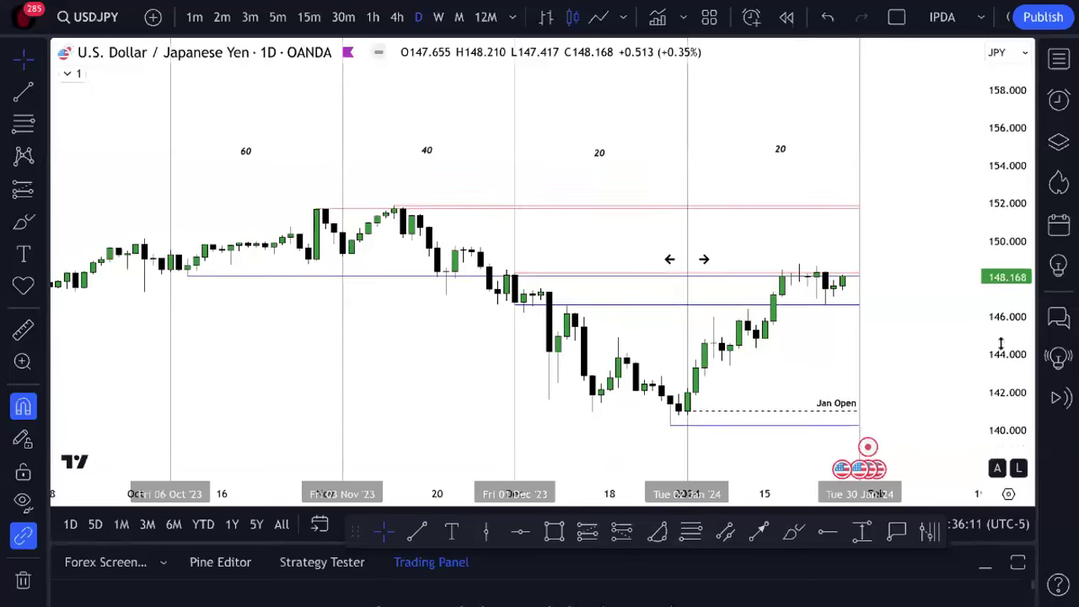
drag(801, 455, 799, 434)
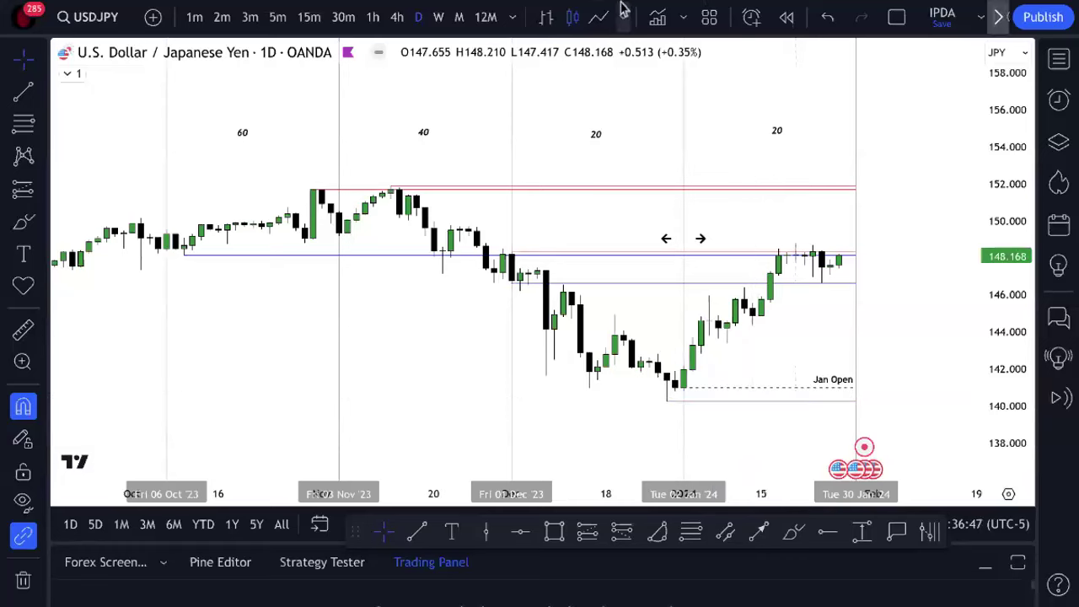
- Switch to the 2024 Asian Session Model Tracking spreadsheet and examine the January USD/JPY entries, stop losses and pip targets
click(480, 34)
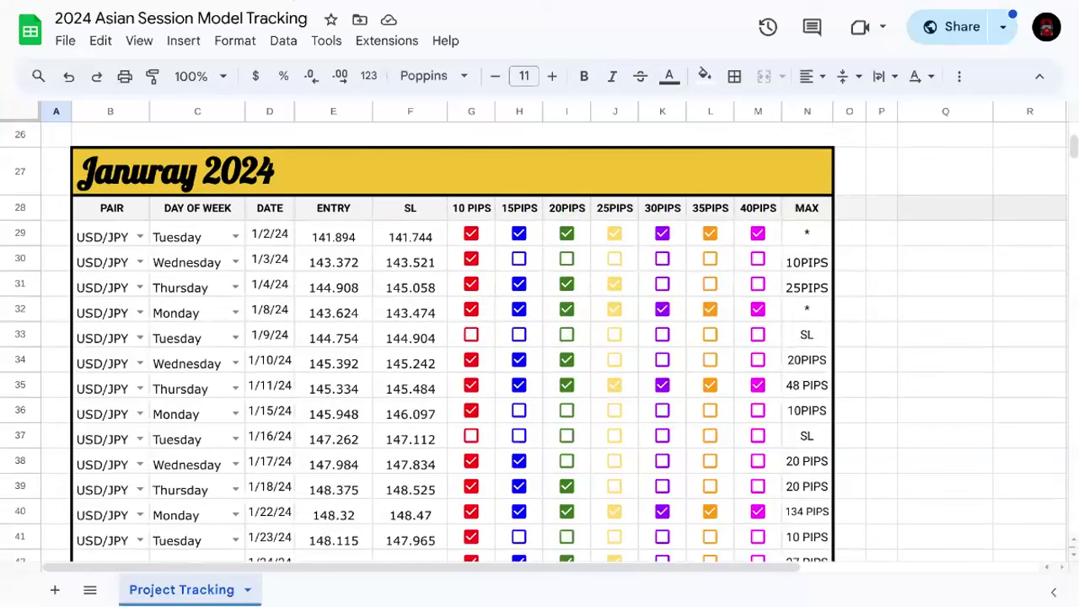
mouse_move(335, 5)
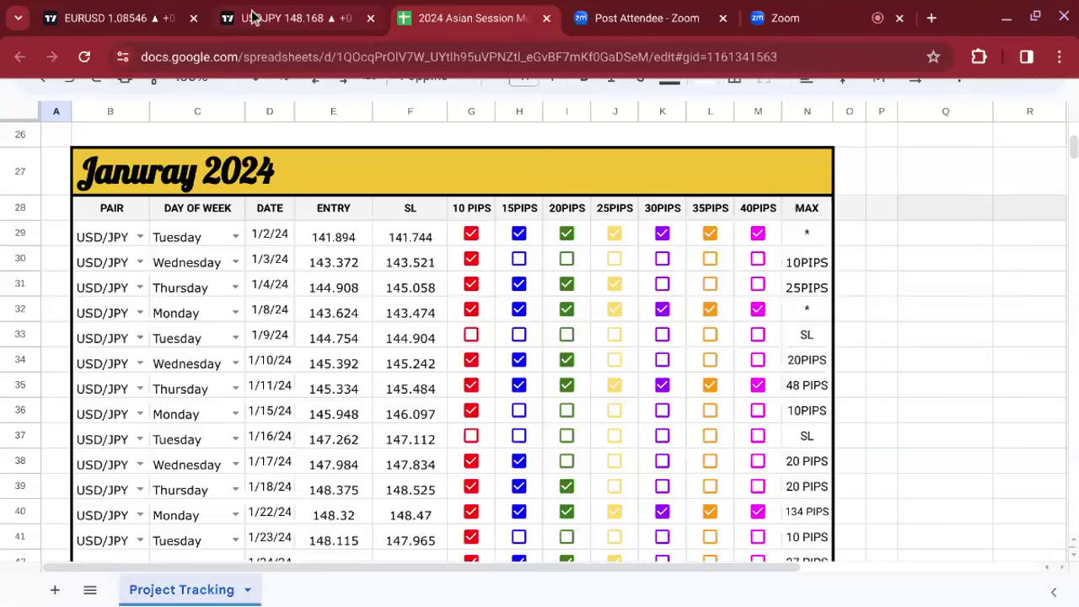
scroll(817, 320, down, 1)
click(814, 316)
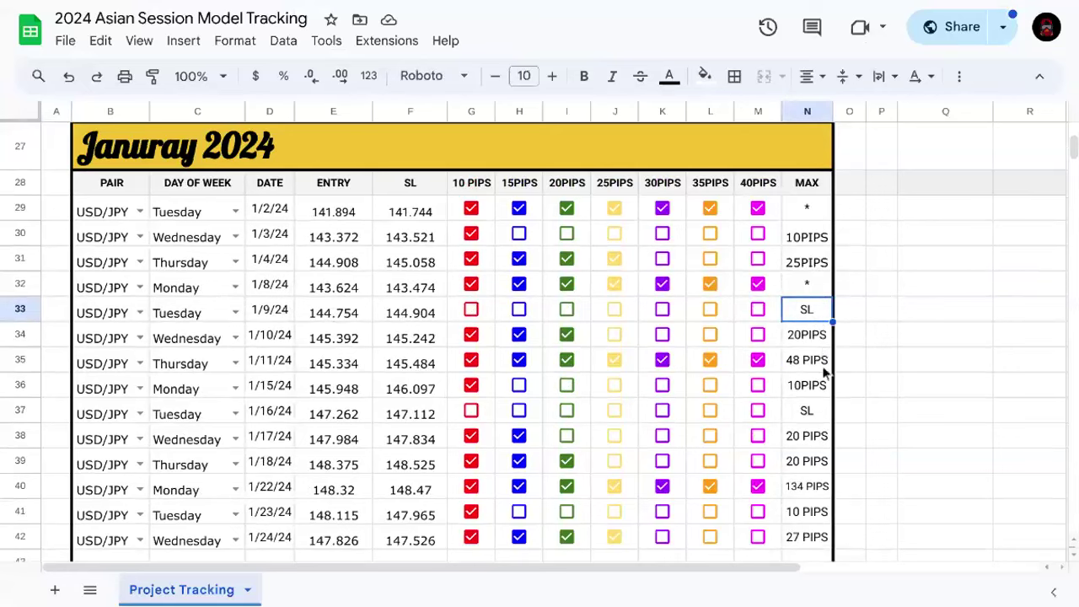
scroll(290, 232, down, 1)
scroll(295, 243, up, 1)
scroll(294, 219, down, 1)
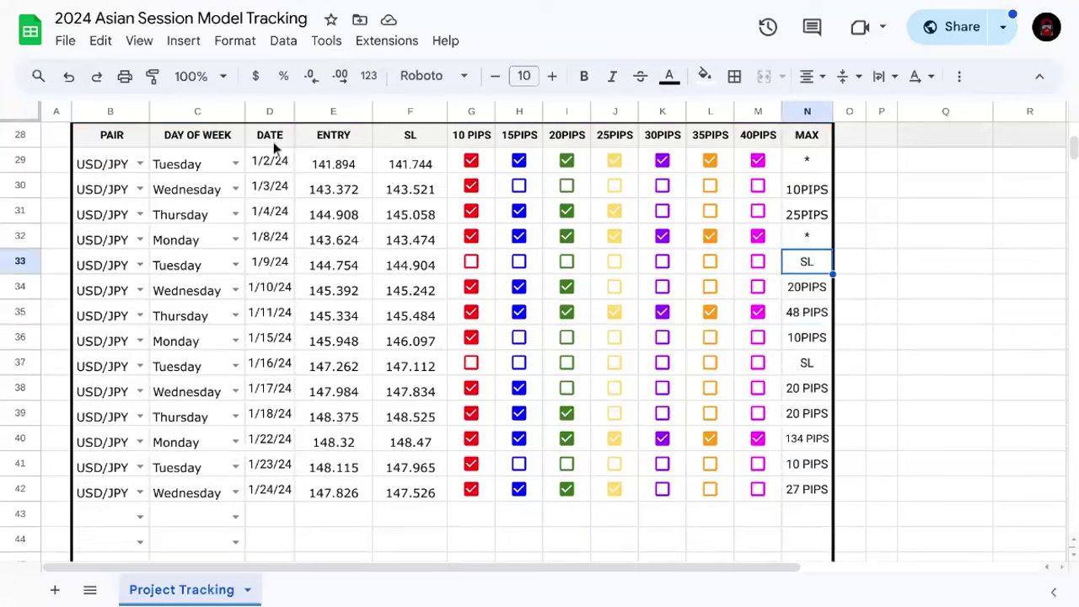
scroll(233, 282, up, 1)
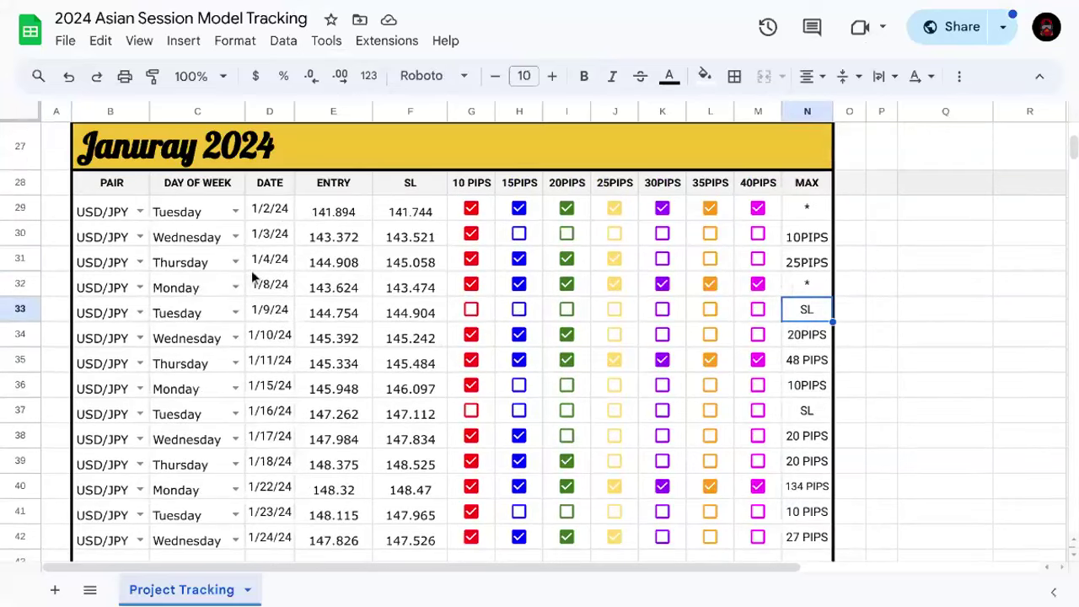
scroll(243, 344, down, 1)
scroll(285, 349, up, 1)
scroll(813, 329, down, 1)
- Check the MAX column results for the 1/16/24, 1/9/24 and 1/8/24 trades
click(815, 363)
scroll(815, 362, up, 1)
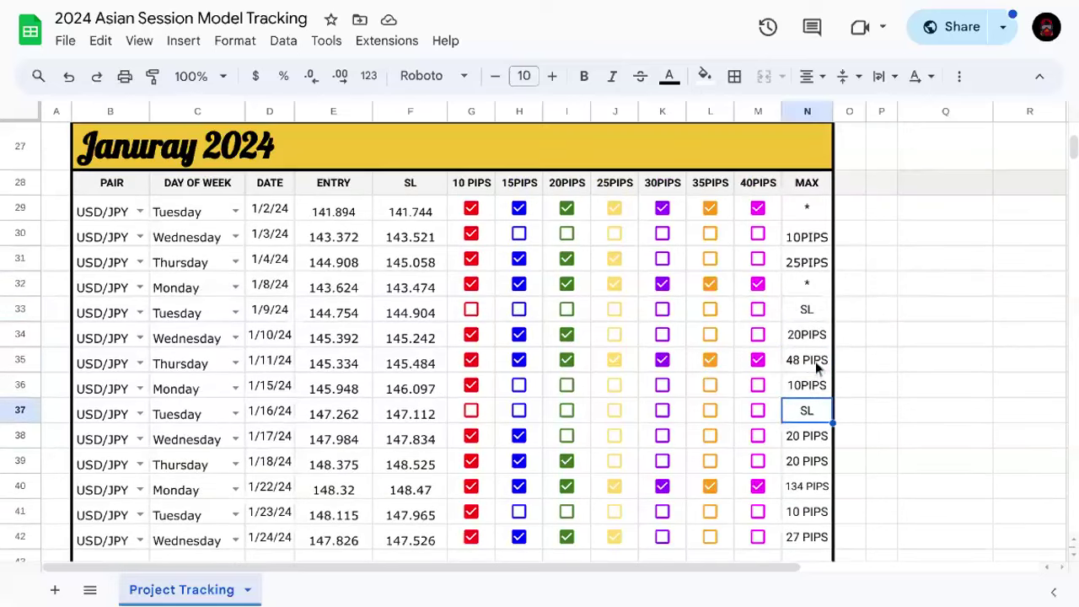
click(815, 314)
click(819, 410)
click(815, 288)
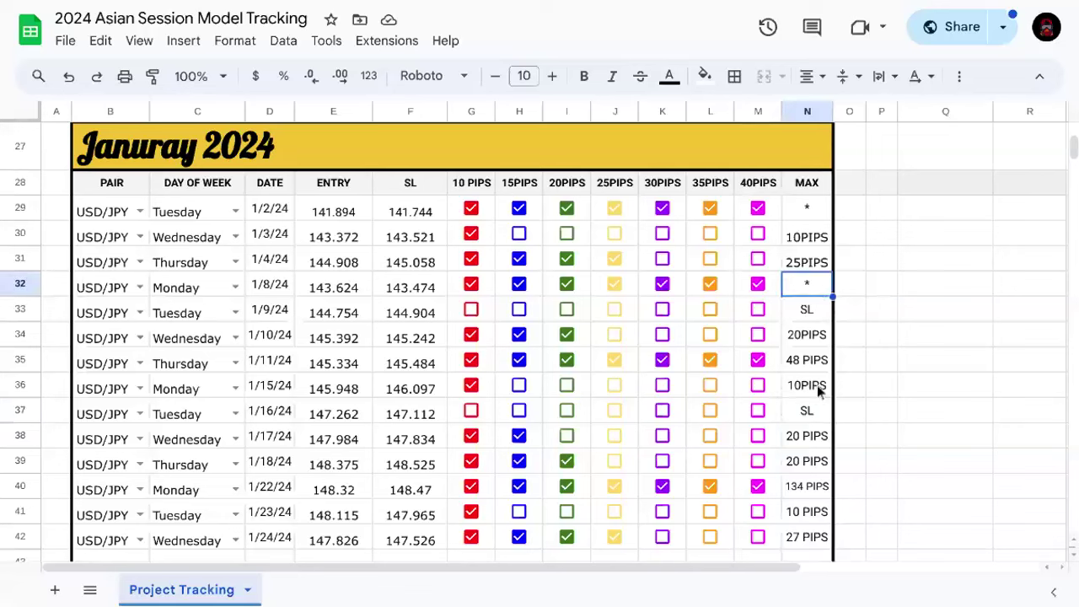
- Compare the stopped-out results in the MAX column for the 1/9/24 and 1/16/24 trades
click(814, 411)
click(811, 309)
click(814, 411)
click(811, 309)
click(812, 412)
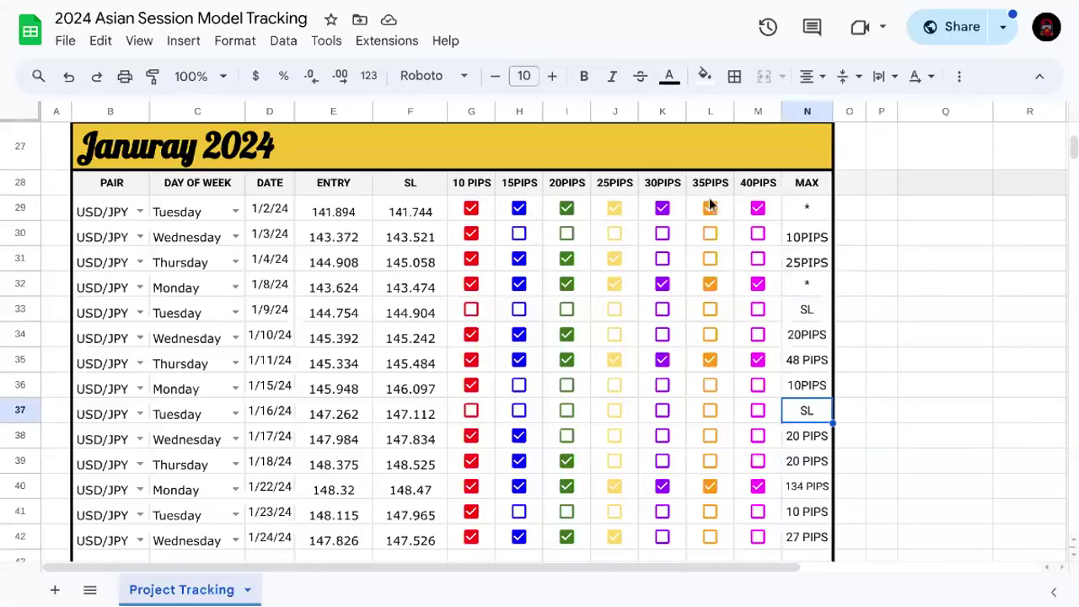
- Check the starred MAX results of the 1/2/24 and 1/8/24 trades and the 1/2/24 stop loss
click(805, 203)
text(*)
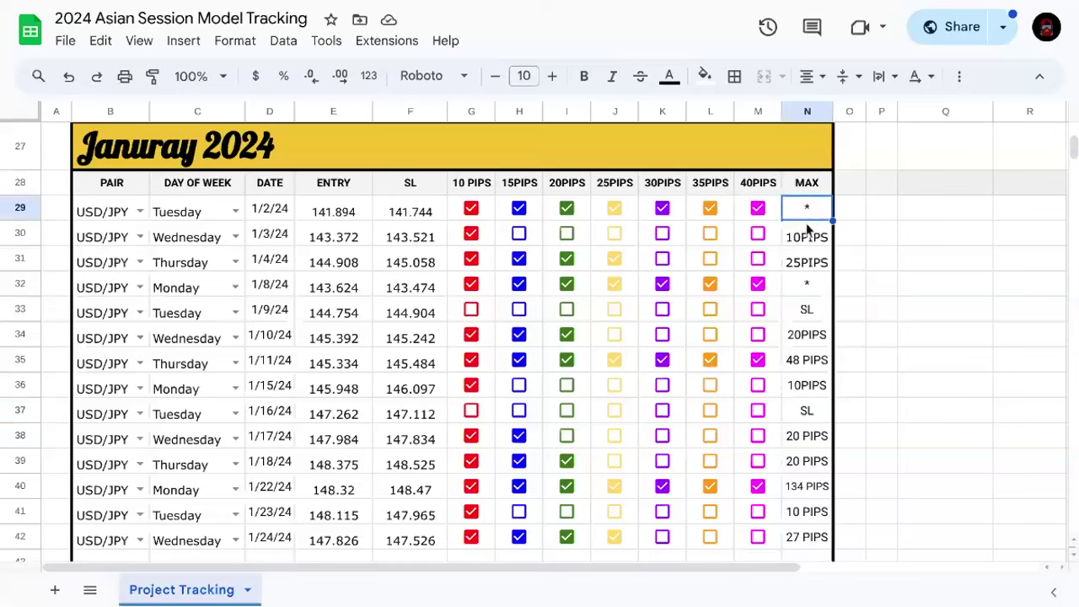
click(812, 281)
click(811, 210)
click(419, 215)
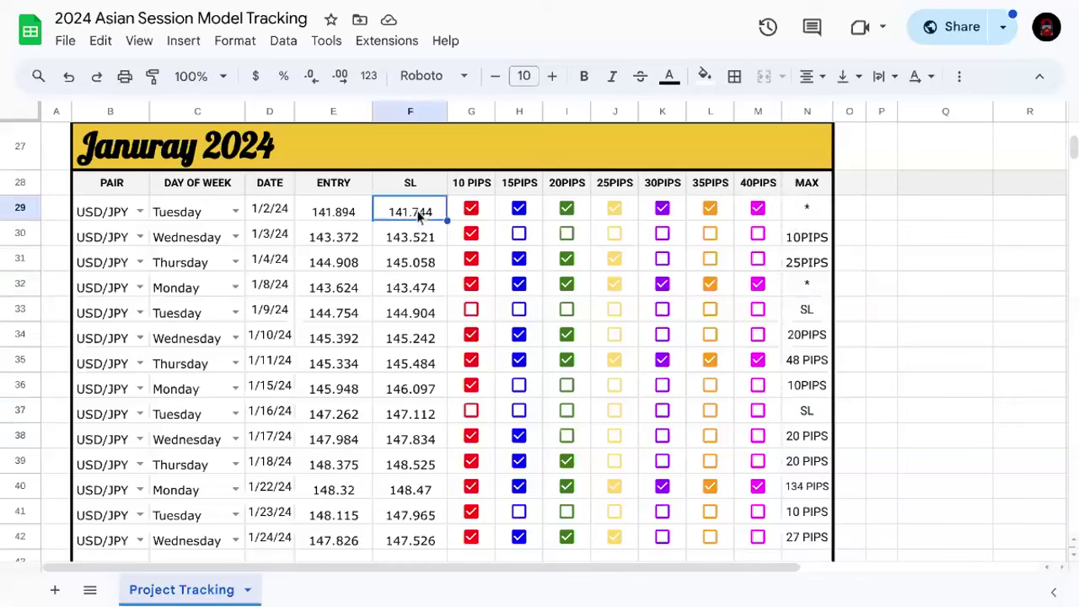
- Check the MAX result and stop-loss price of the 1/3/24 trade
click(803, 240)
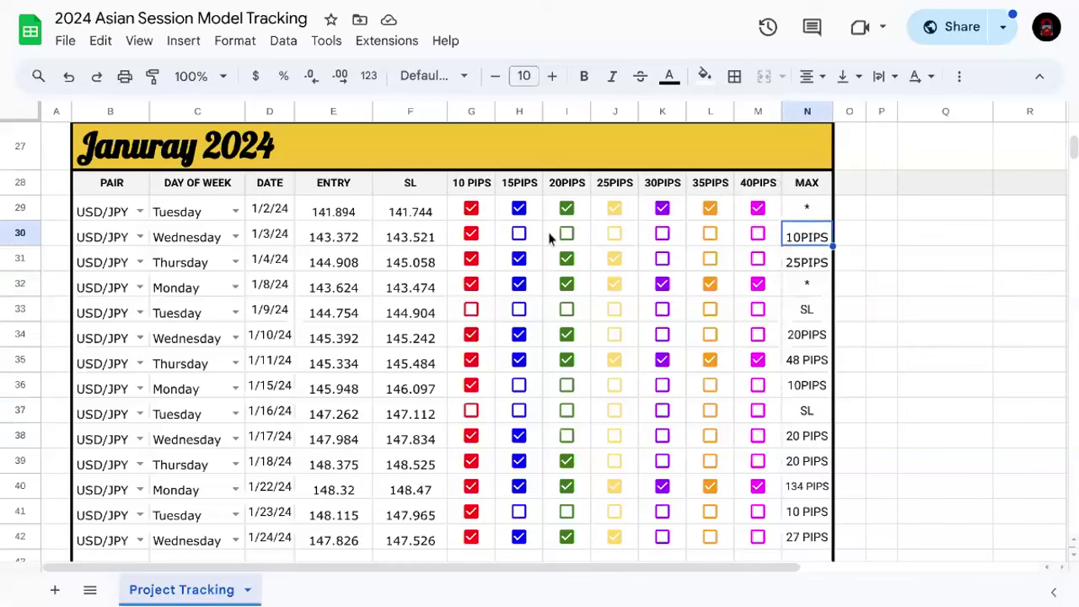
click(427, 241)
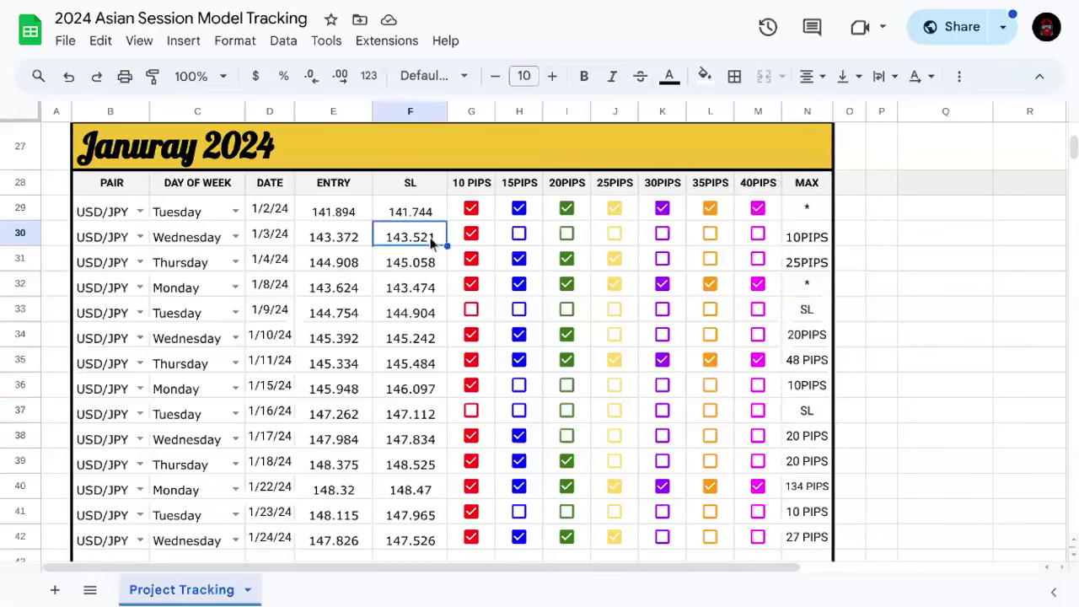
click(824, 236)
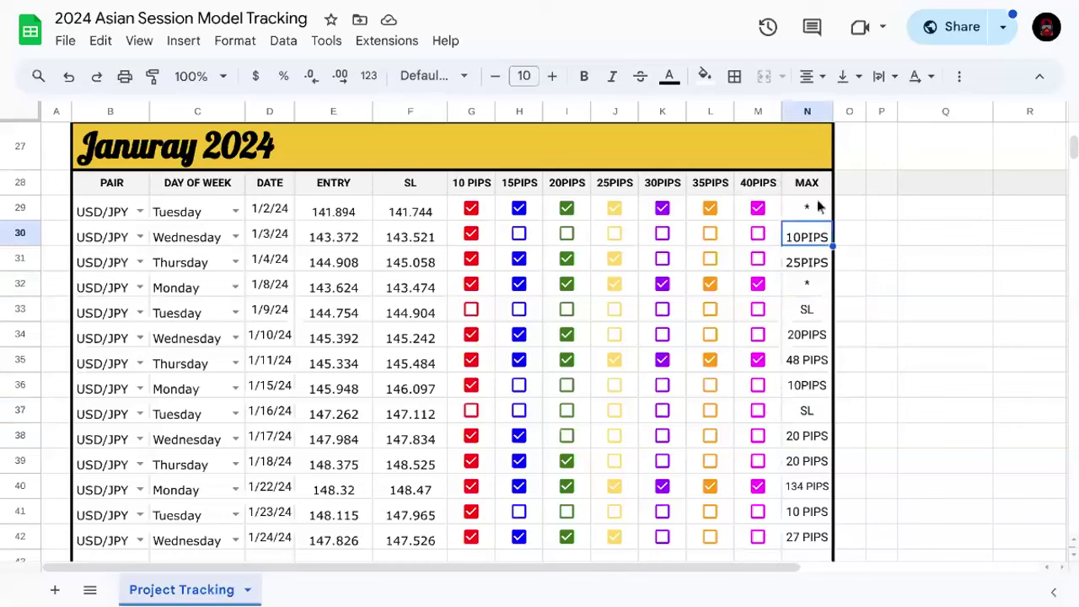
click(410, 237)
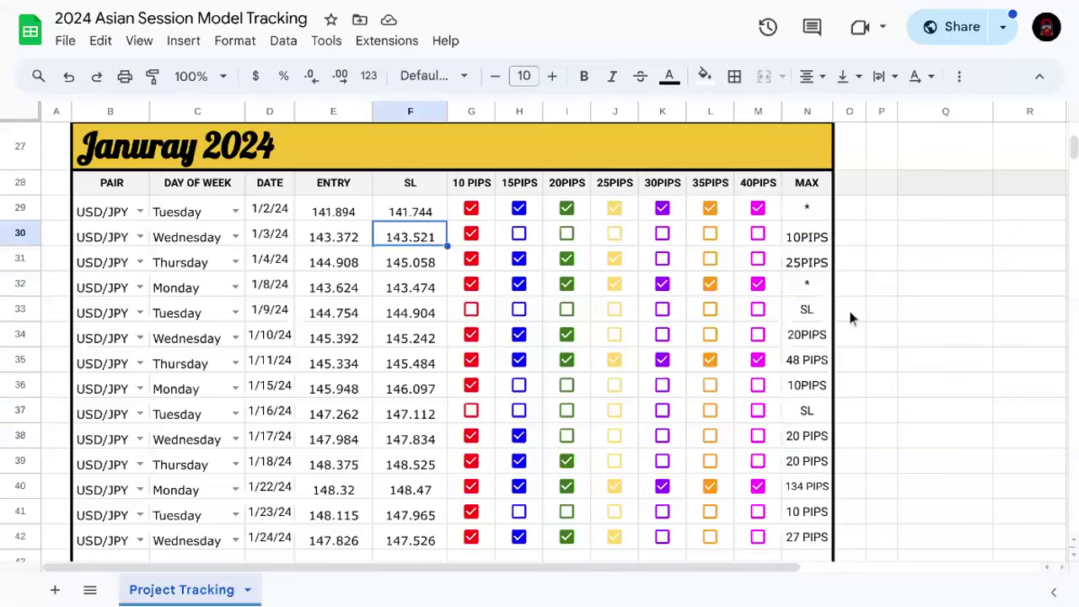
- Recheck the two January trades marked SL in the MAX column, 1/16/24 and 1/9/24
click(808, 409)
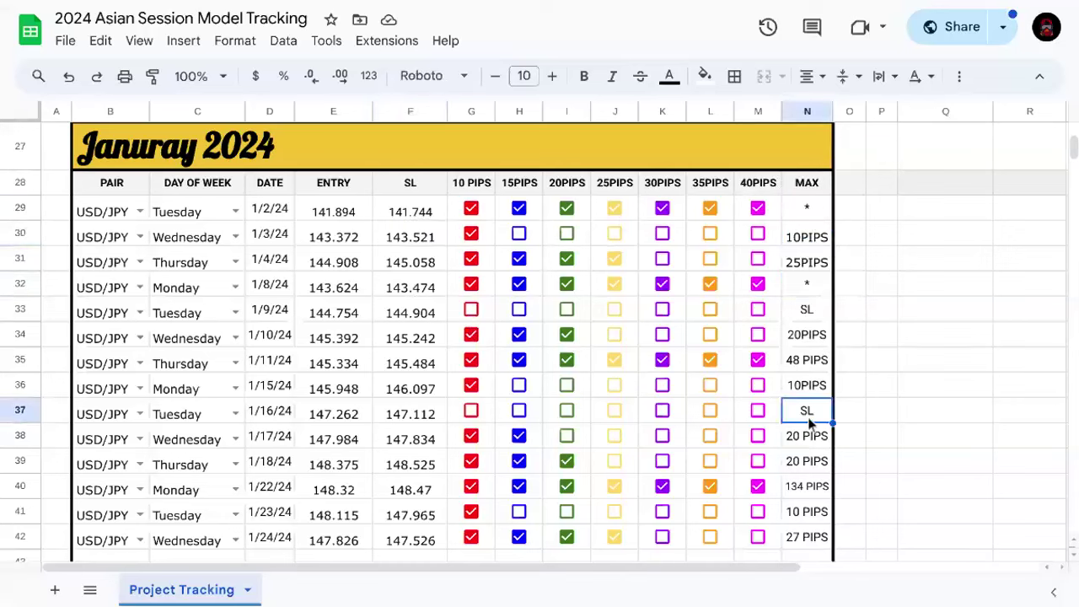
click(810, 319)
click(807, 411)
click(811, 307)
click(811, 411)
- Review the whole January 2024 table, from its title down to the empty rows after the 1/24/24 trade
click(243, 160)
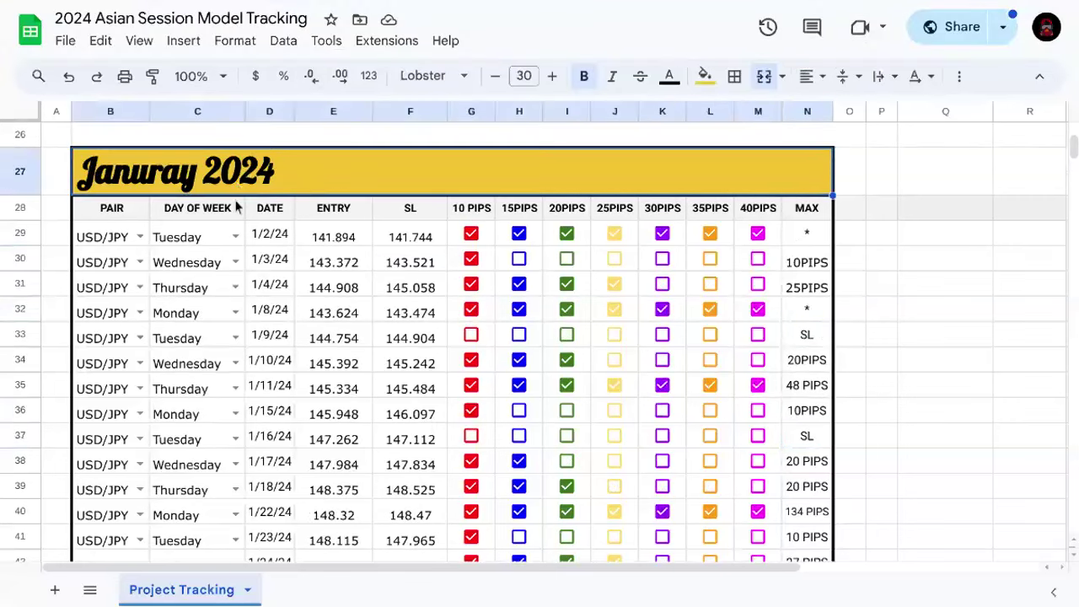
scroll(853, 338, down, 3)
scroll(858, 330, up, 1)
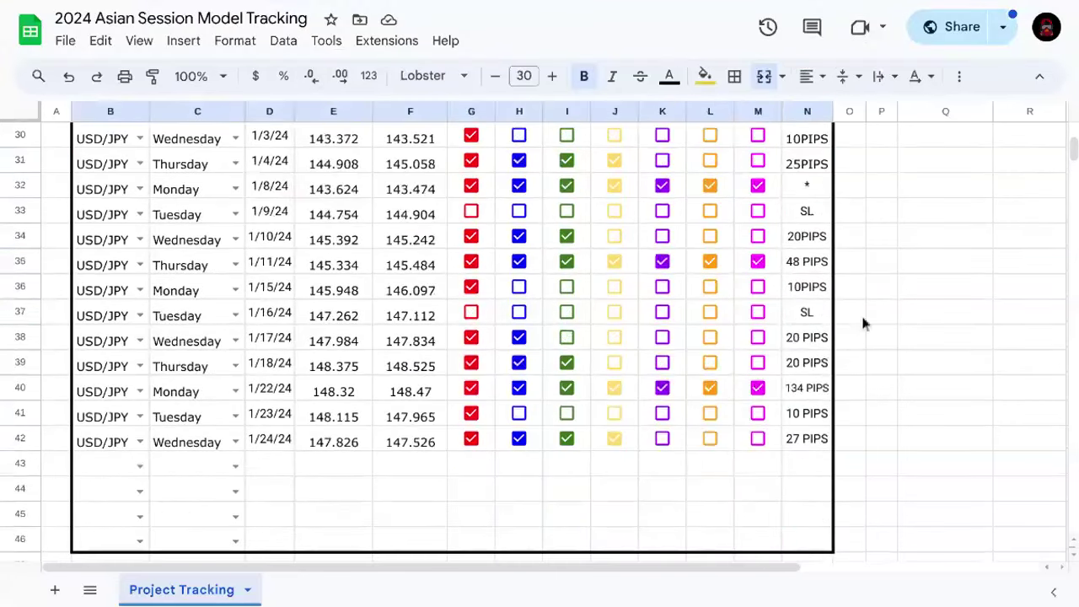
scroll(863, 323, up, 2)
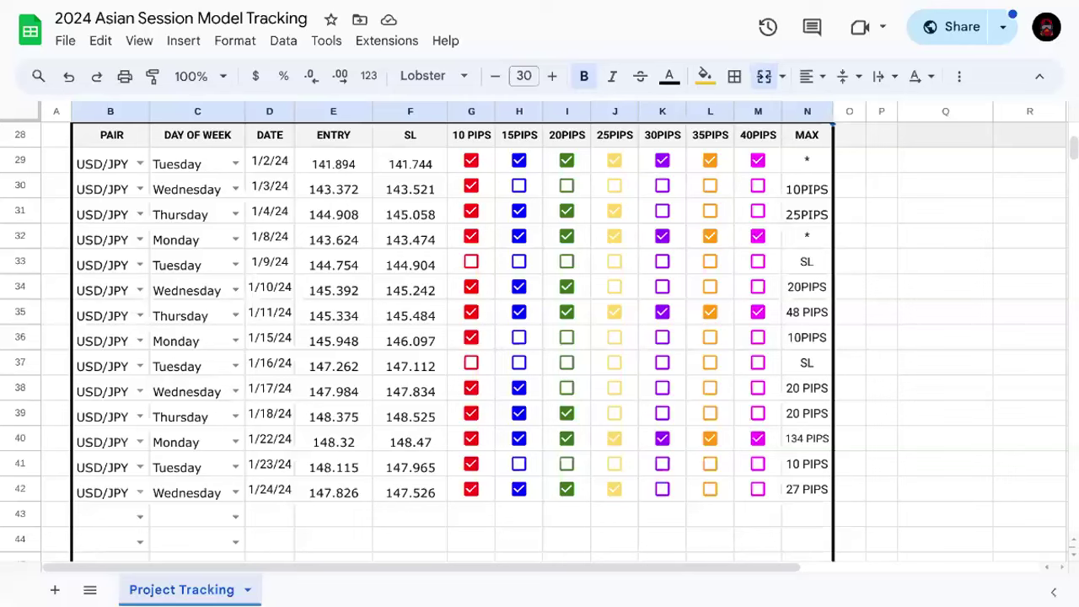
scroll(892, 335, up, 1)
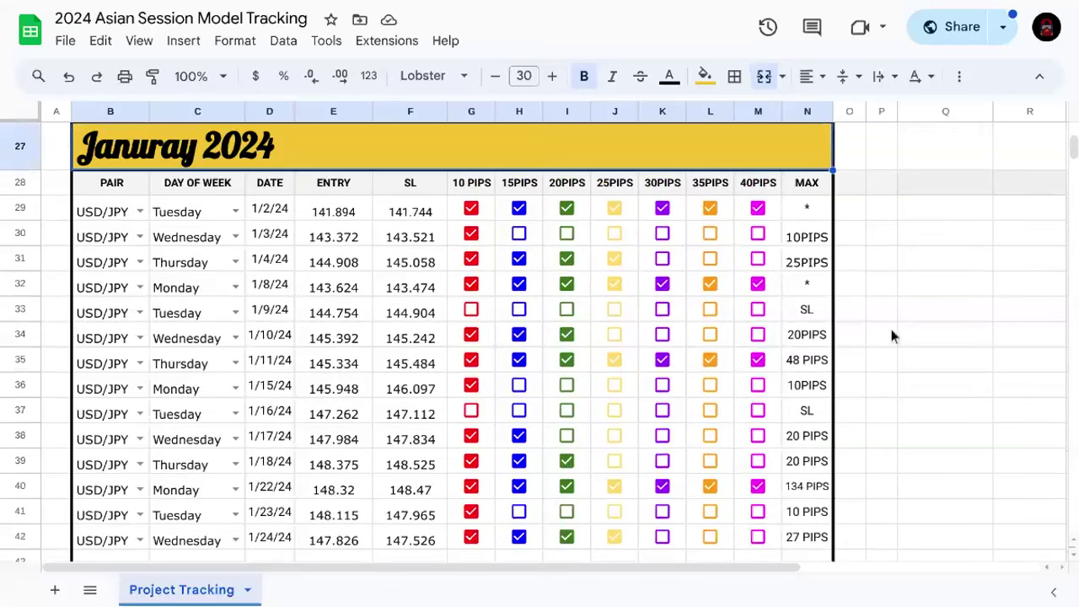
scroll(893, 336, up, 1)
scroll(892, 335, up, 1)
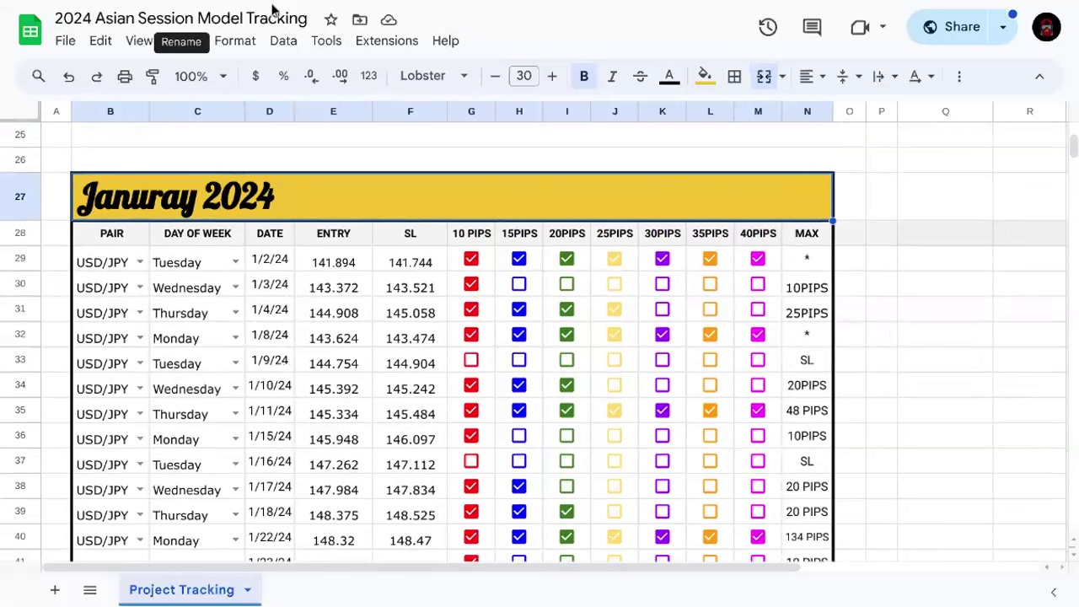
- Switch to the USDJPY daily chart in TradingView and hide all drawings to view the bare candles
mouse_move(271, 29)
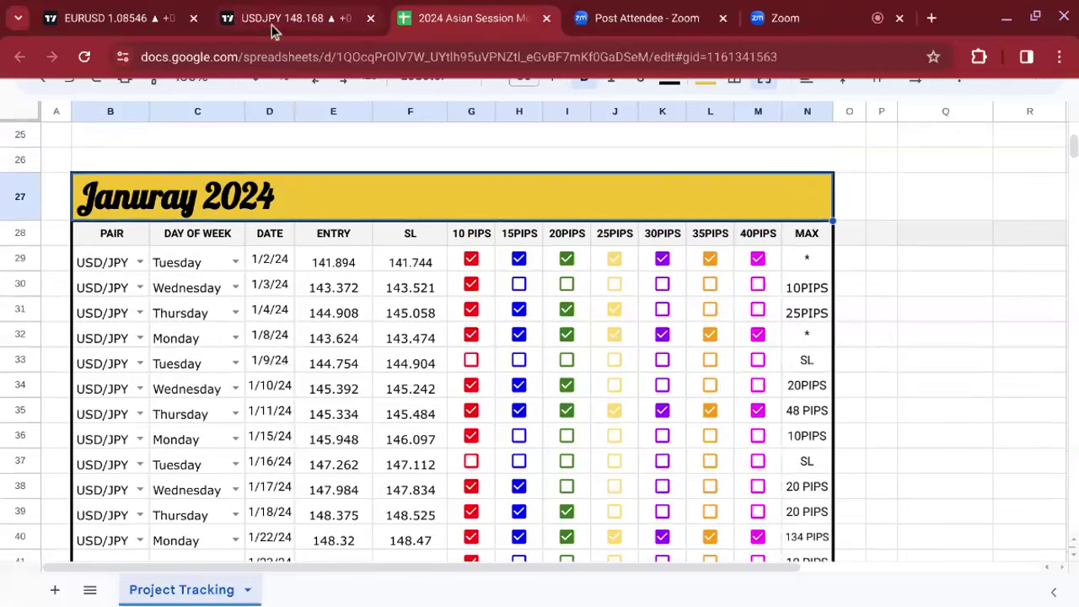
click(271, 30)
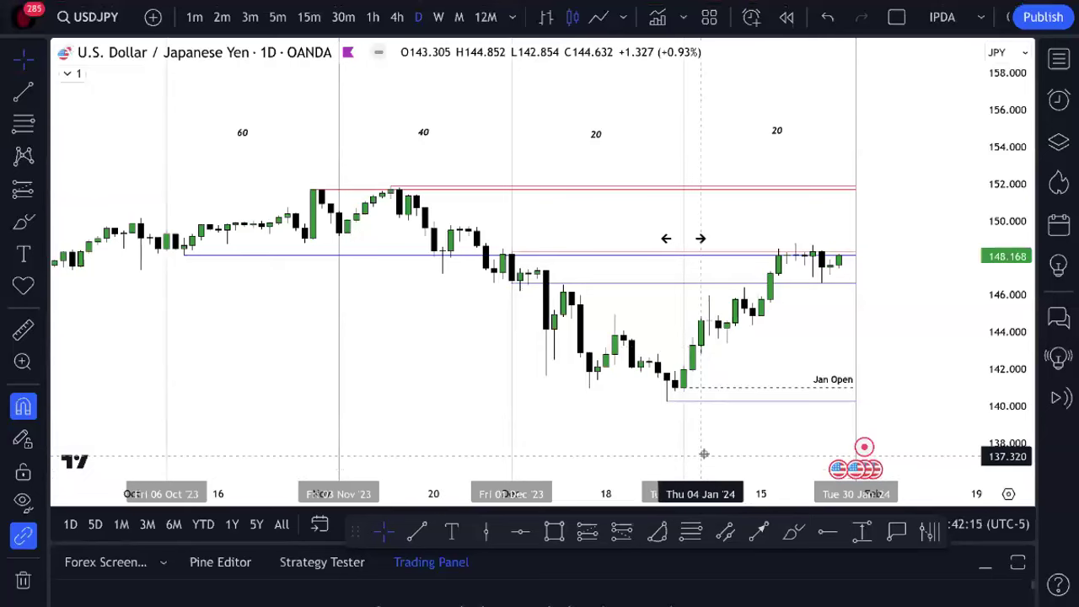
click(21, 503)
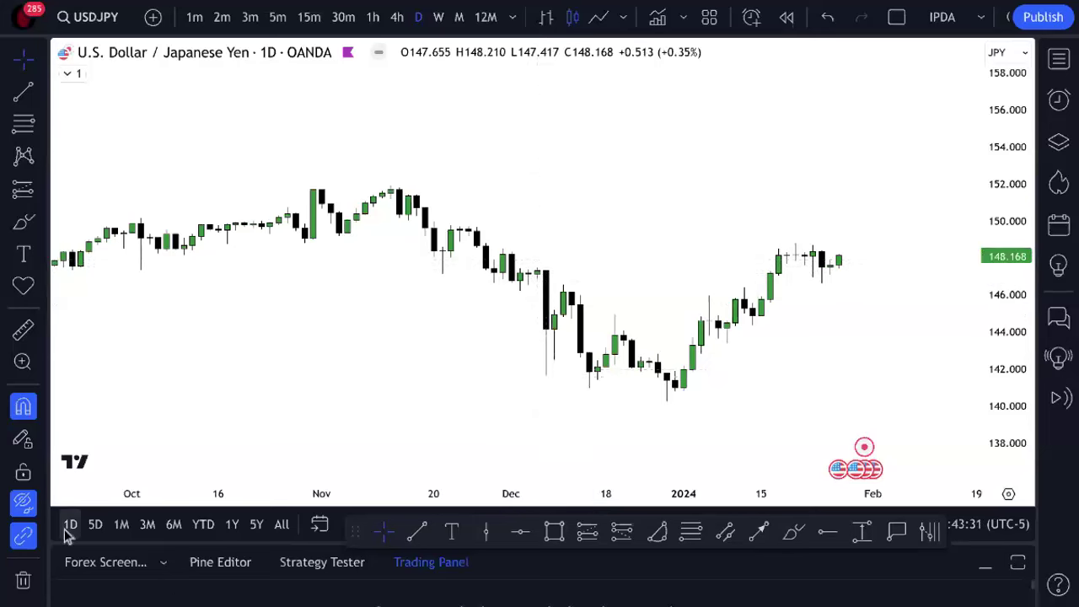
click(29, 506)
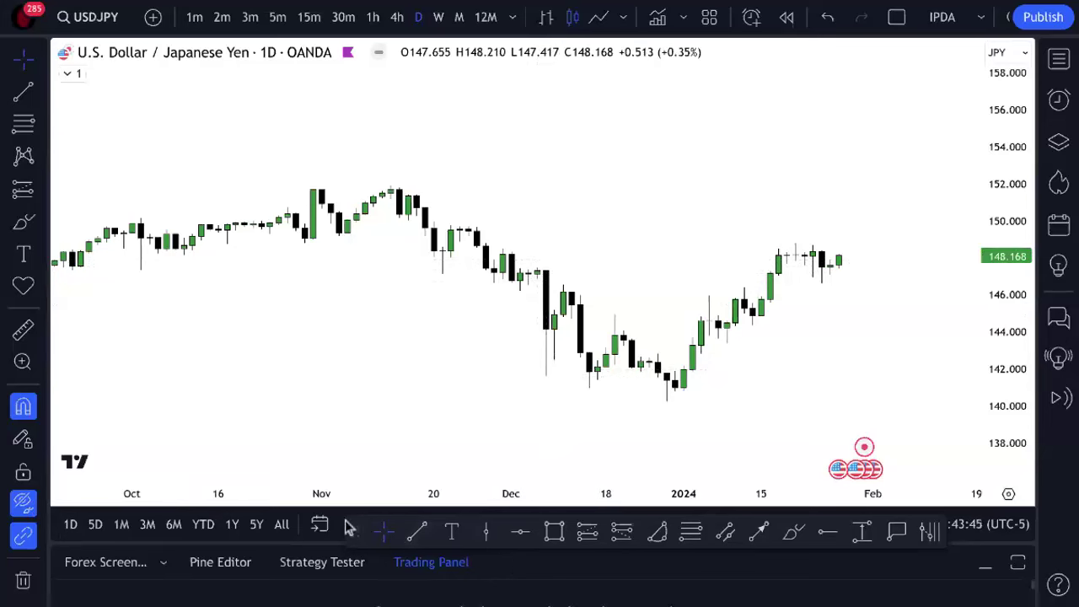
drag(351, 528, 346, 525)
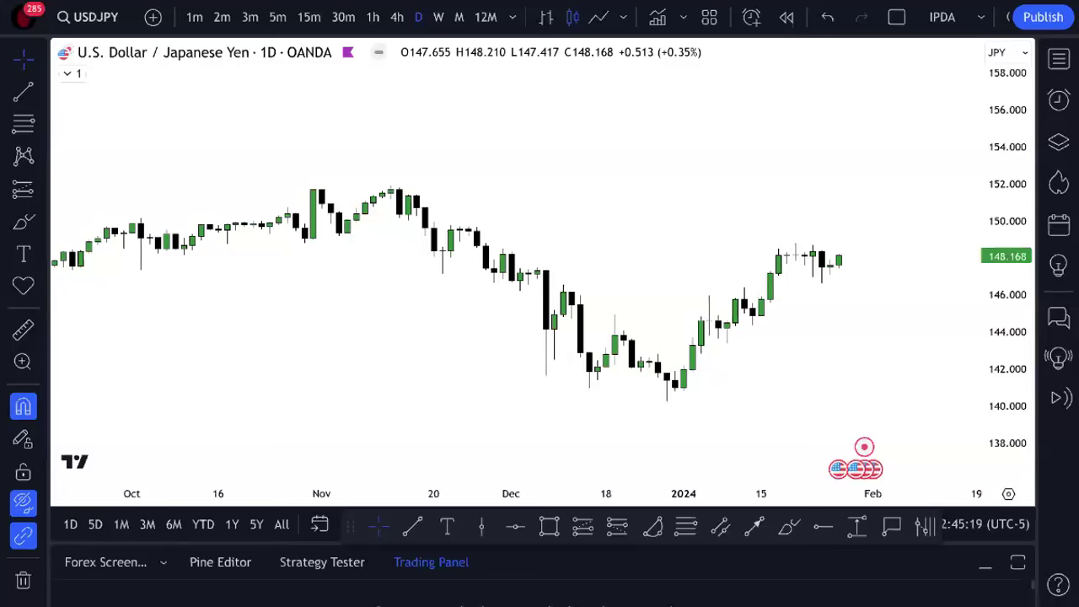
- Show the chart drawings again and examine the 60, 40 and 20 range levels from October to January
click(23, 503)
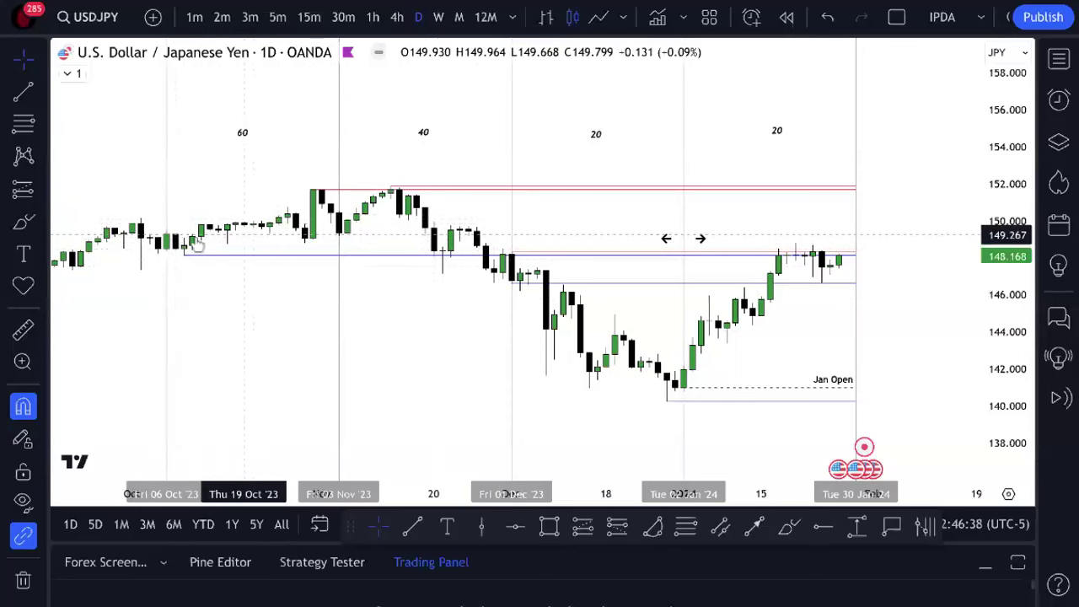
drag(1003, 362, 963, 171)
drag(339, 301, 444, 444)
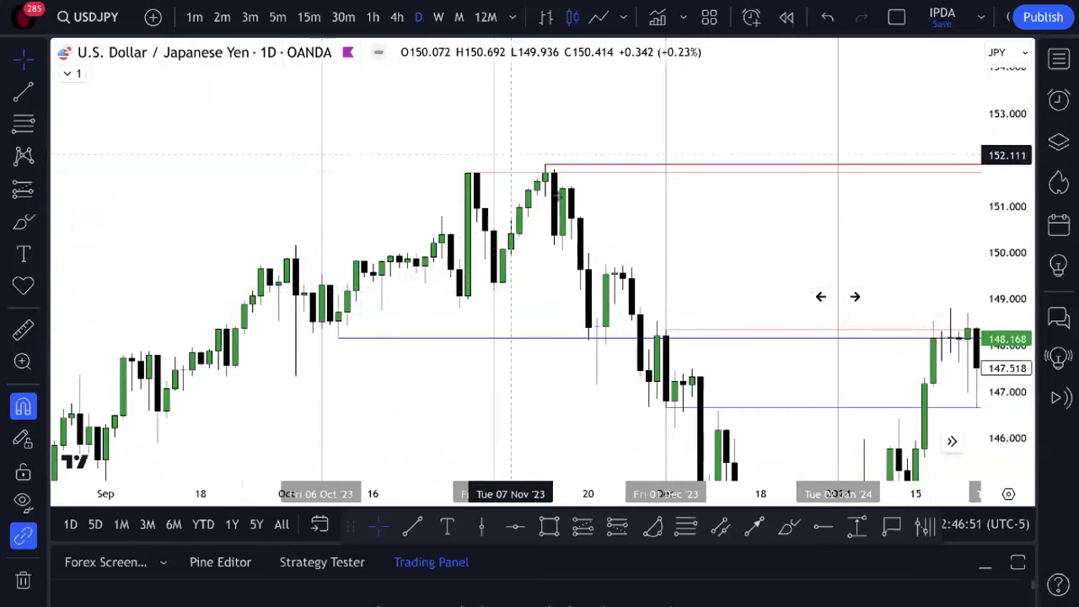
scroll(595, 242, right, 5)
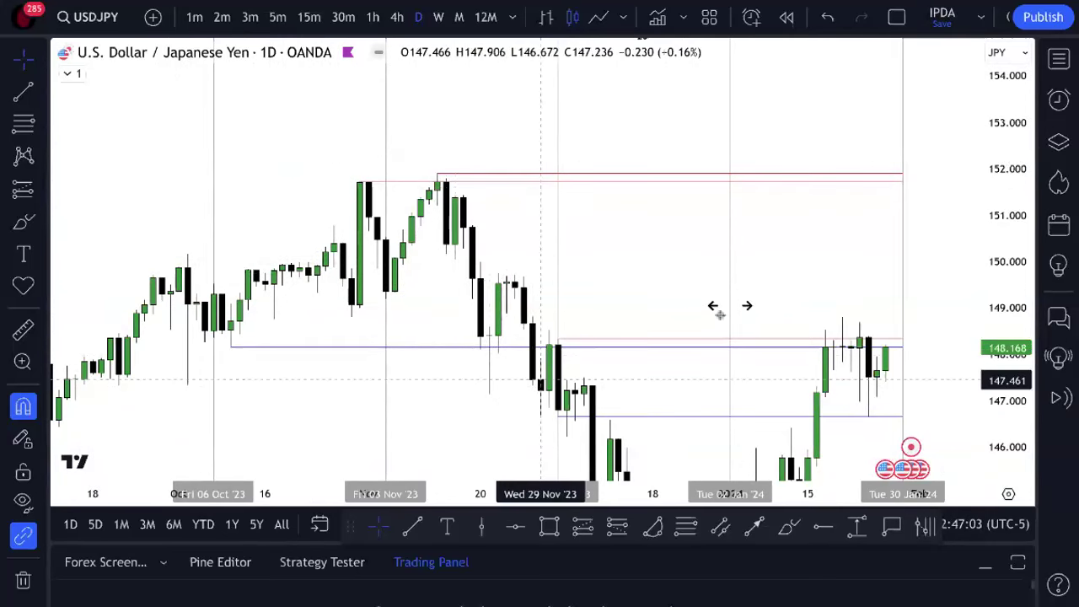
drag(982, 352, 980, 443)
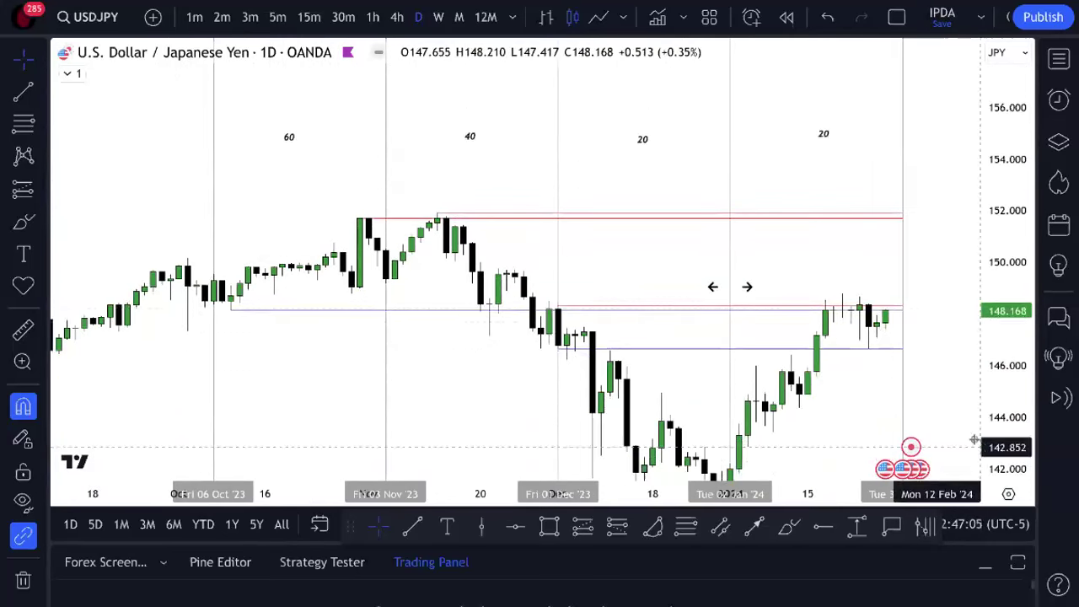
- Brush red waves over the 60 and 40 range candles from early October to early December, and undo both strokes
key(alt+b)
mouse_move(226, 293)
mouse_down()
mouse_move(328, 251)
mouse_move(362, 287)
mouse_move(433, 250)
mouse_move(489, 248)
mouse_move(548, 289)
mouse_up()
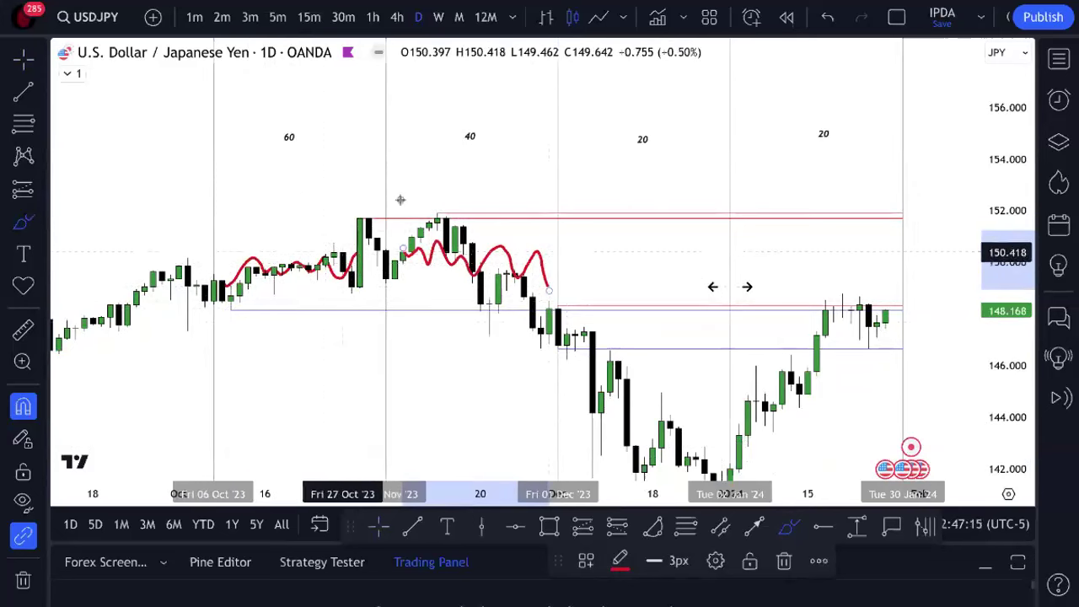
click(829, 17)
click(829, 17)
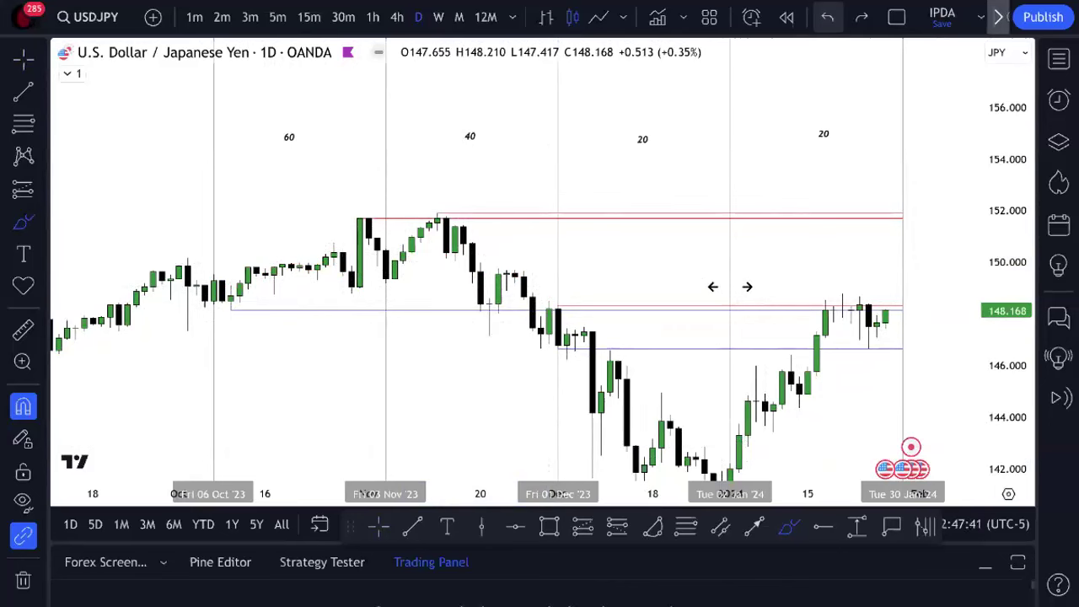
- Brush a red price projection past 30 January, dipping to about 143 and rising to about 158, and undo it
drag(995, 341, 978, 401)
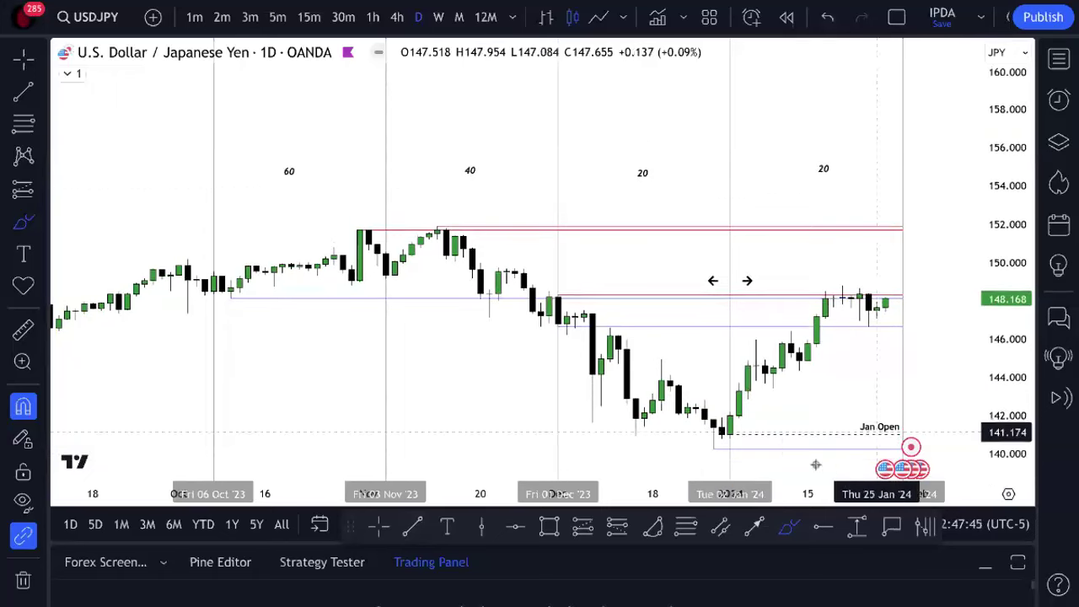
drag(350, 529, 356, 528)
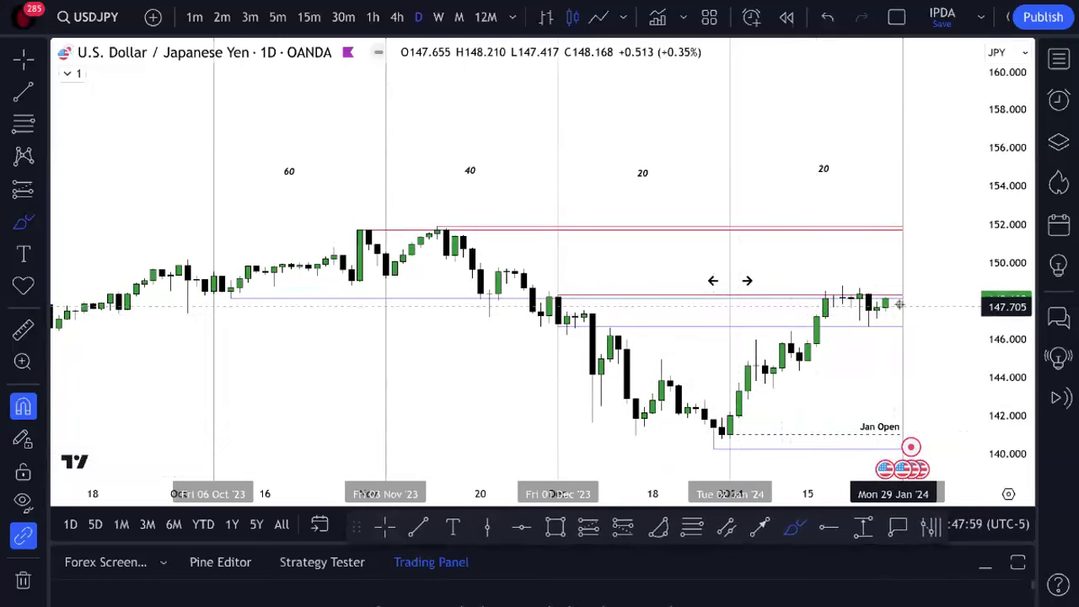
click(385, 526)
scroll(393, 368, right, 5)
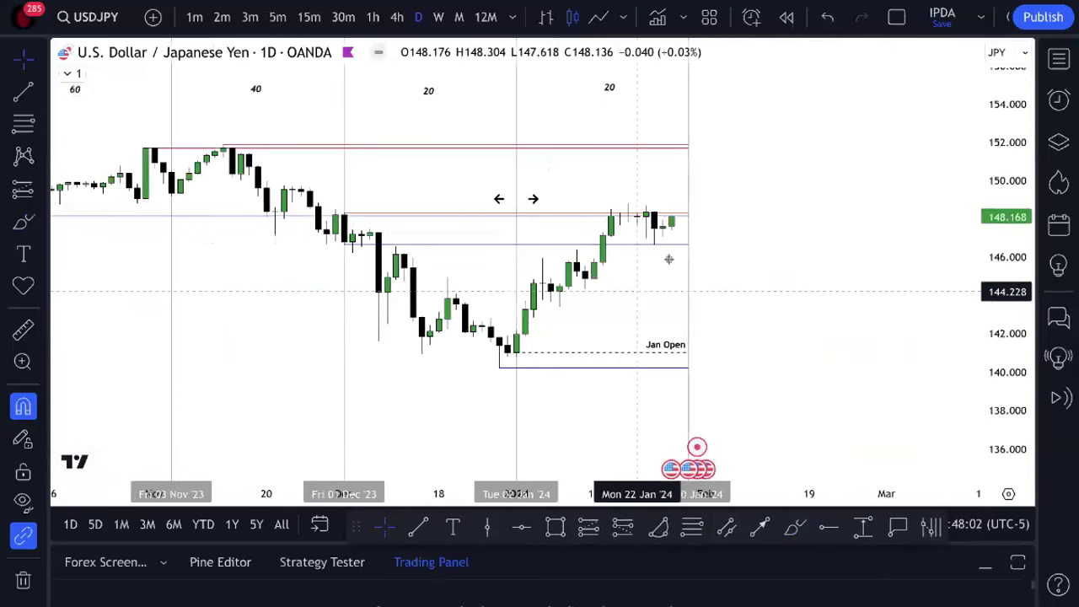
drag(631, 225, 621, 289)
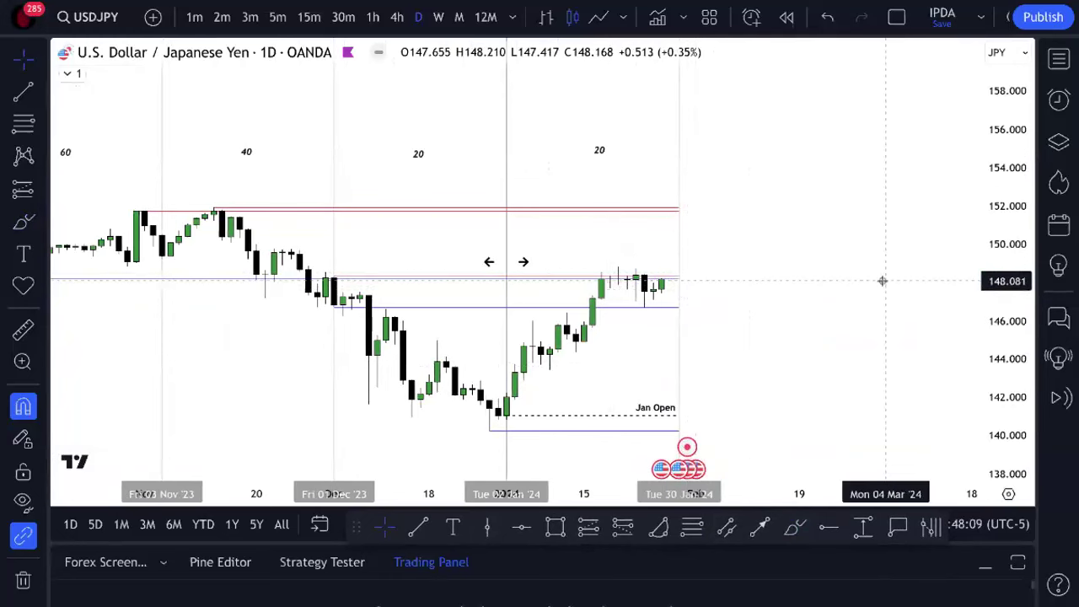
click(796, 529)
mouse_move(688, 292)
mouse_down()
mouse_move(756, 269)
mouse_move(895, 84)
mouse_up()
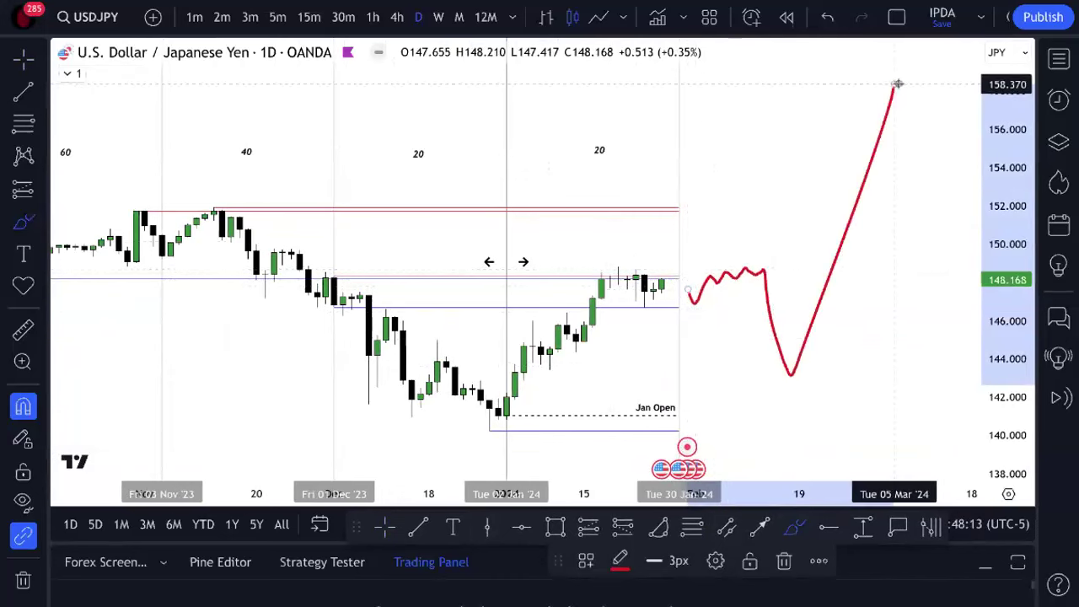
click(827, 17)
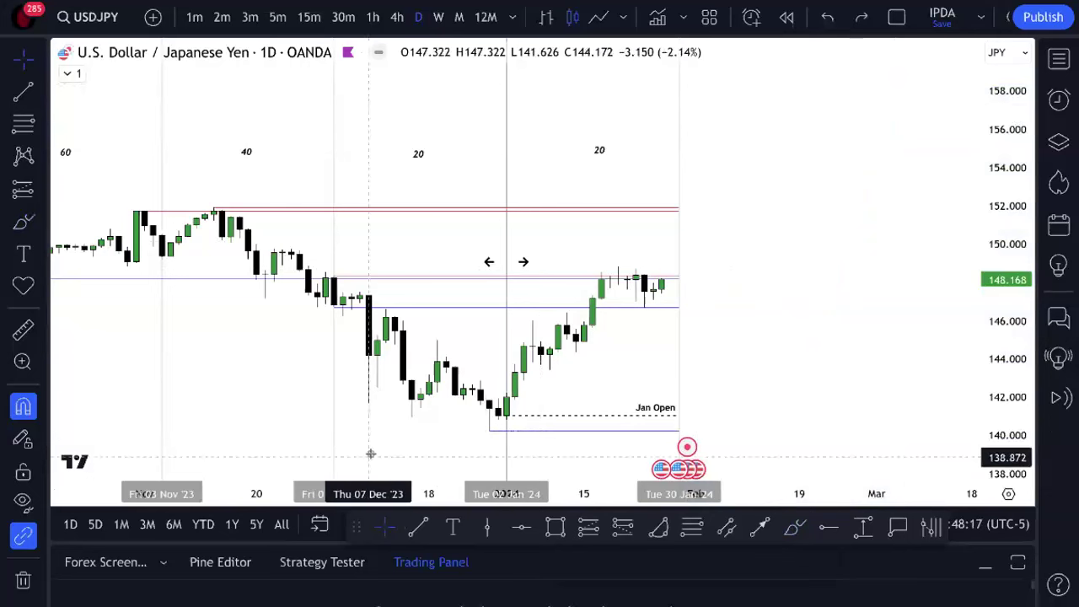
- Turn off the economic events display in the chart settings
drag(423, 443, 603, 428)
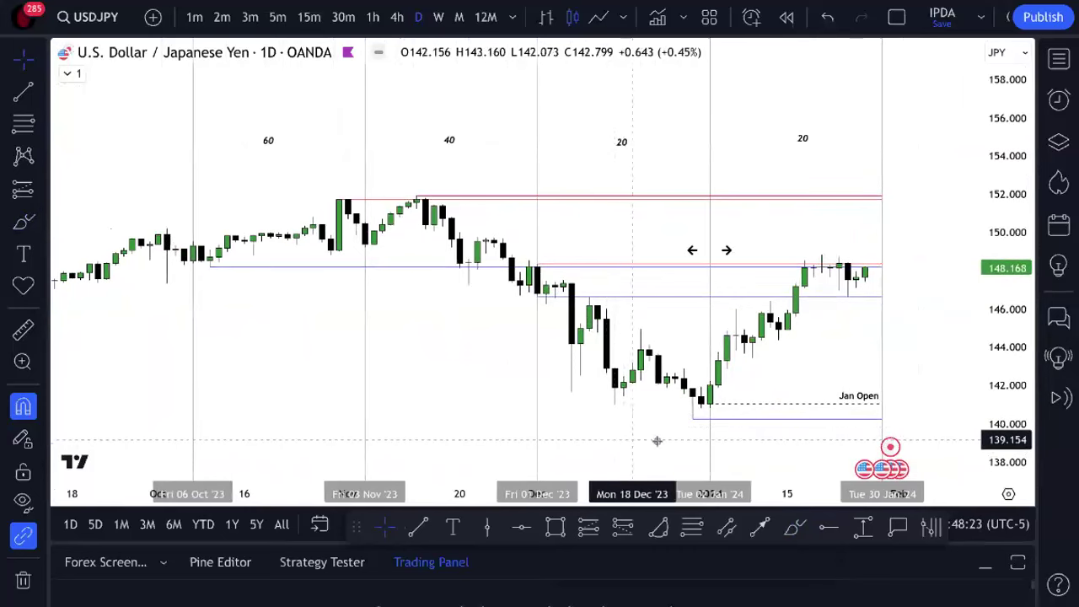
right_click(604, 425)
click(663, 583)
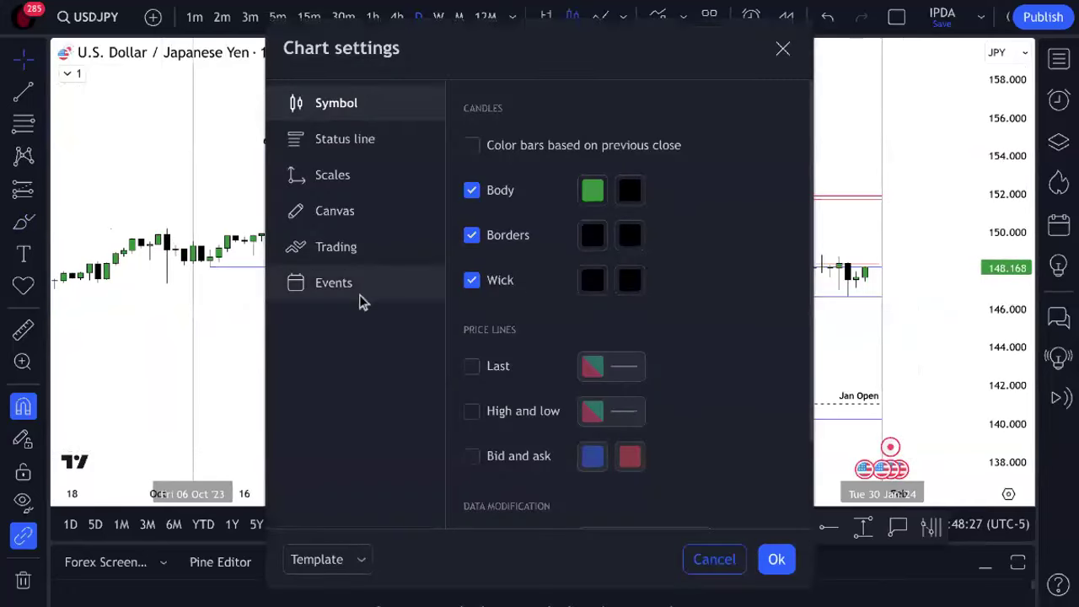
click(392, 244)
click(379, 273)
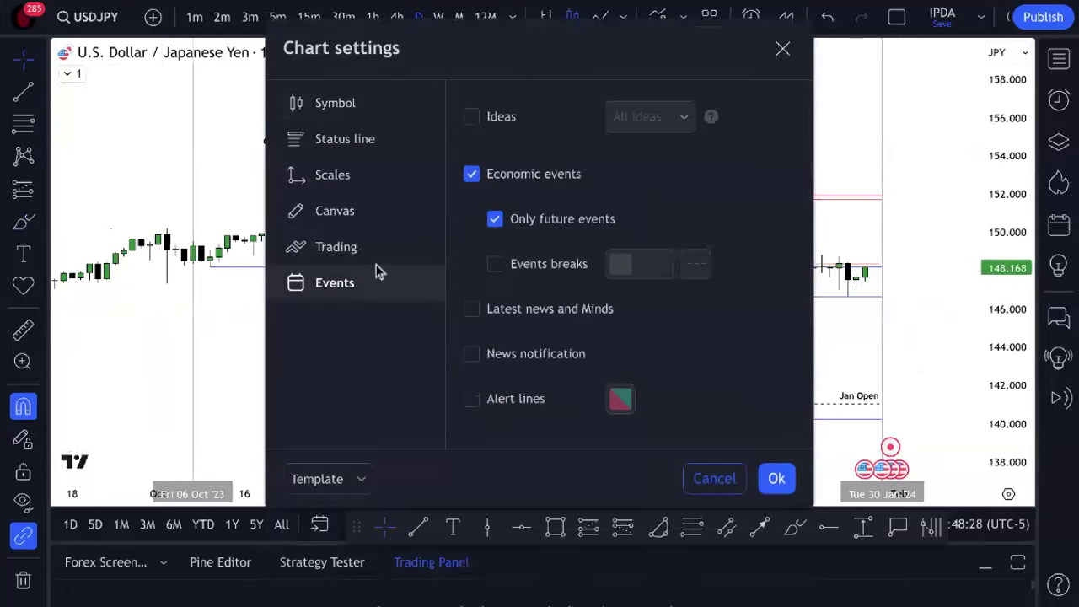
click(472, 173)
click(776, 478)
- Enlarge the daily candles and examine the 20 range's low line beneath the Jan Open level
drag(976, 428, 814, 320)
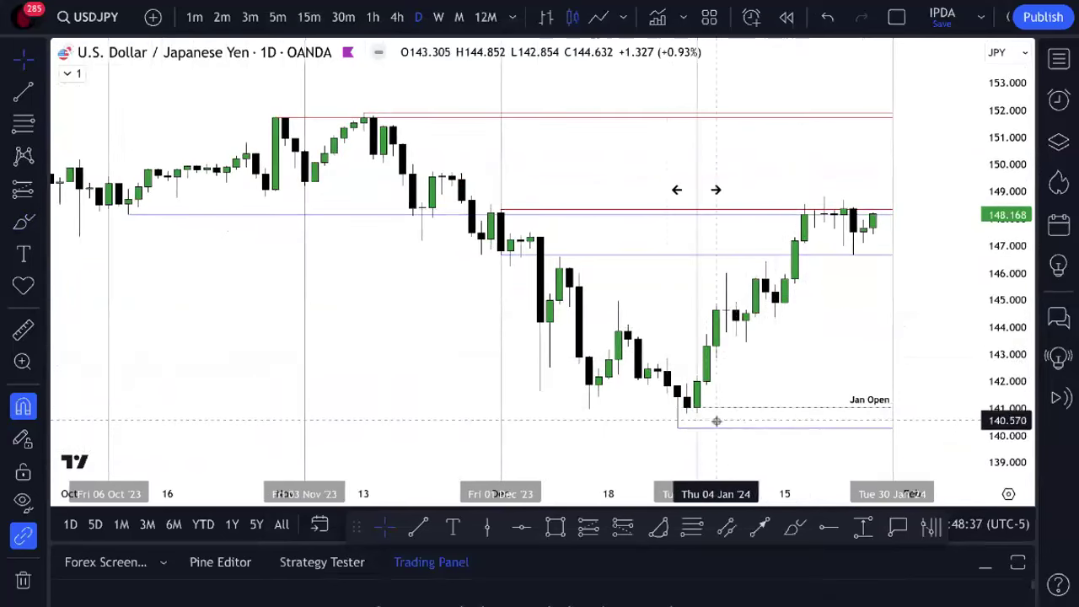
click(681, 426)
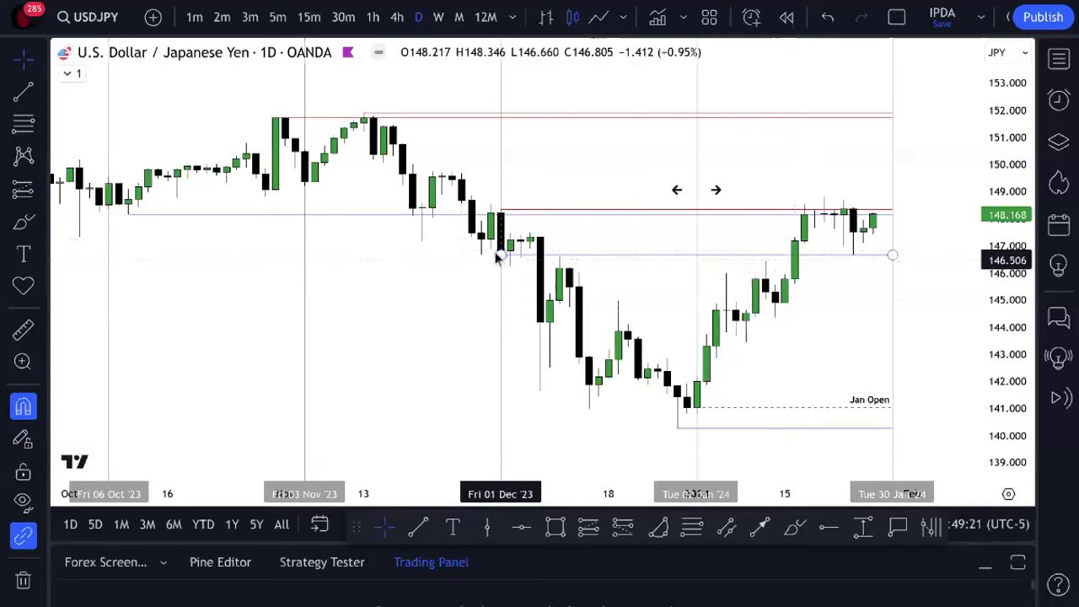
- Label the blue line drawn from the 1 December candle's low with the text 40
drag(517, 259, 457, 377)
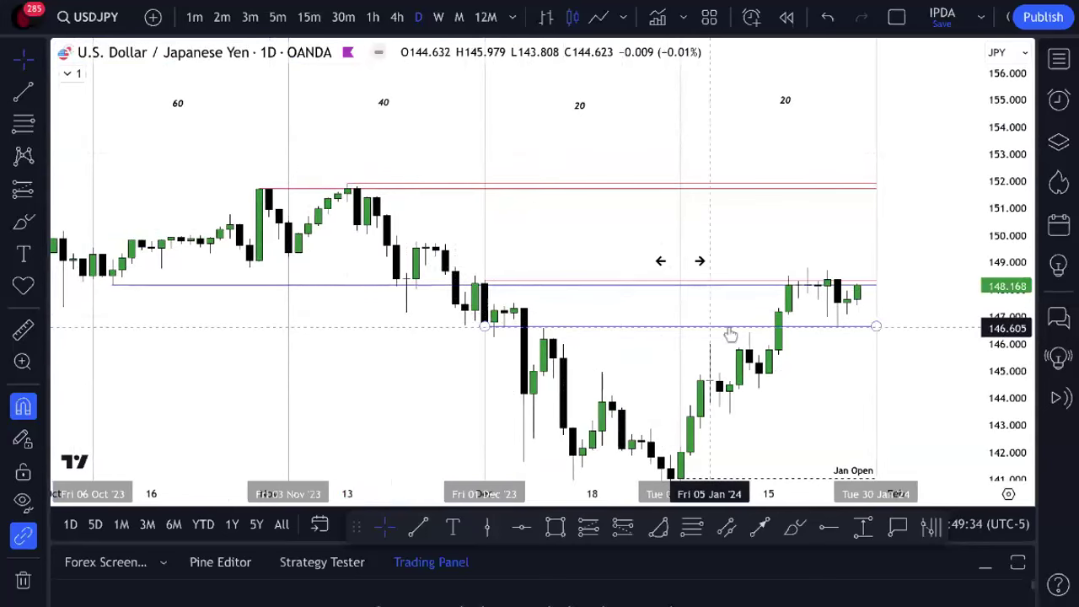
scroll(793, 371, up, 3)
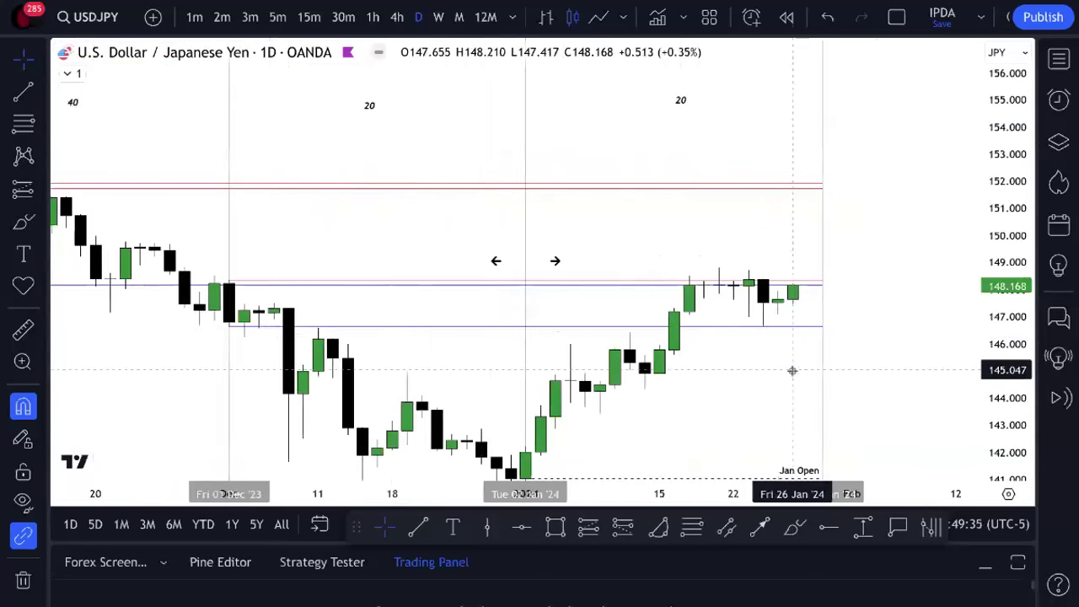
double_click(730, 327)
text(40)
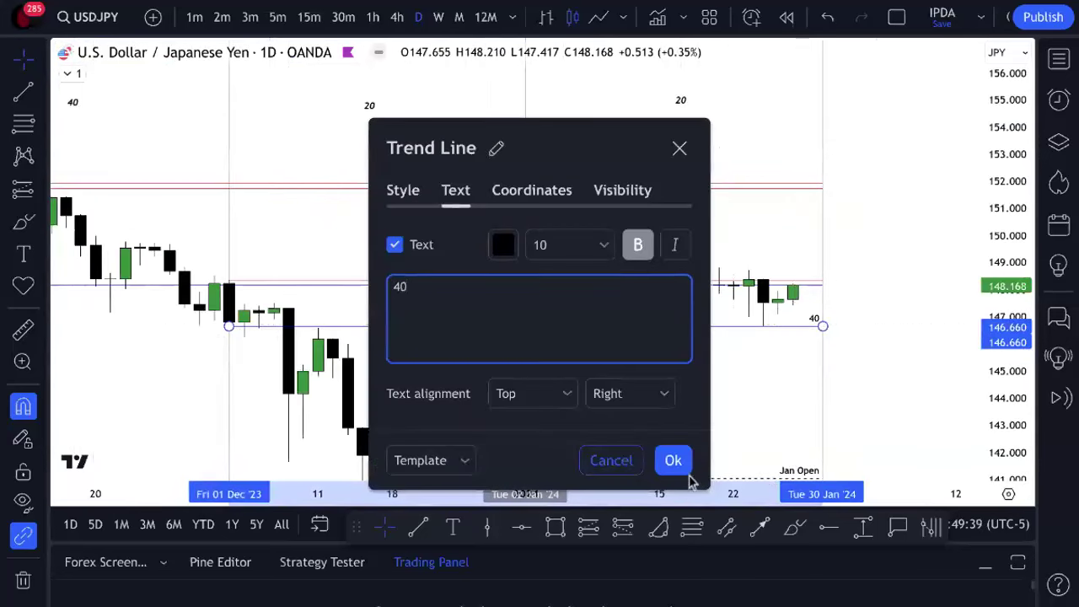
click(687, 465)
- Examine how the late January candles, especially 24 January, trade against the blue 40 line
drag(749, 373, 800, 331)
scroll(958, 366, up, 4)
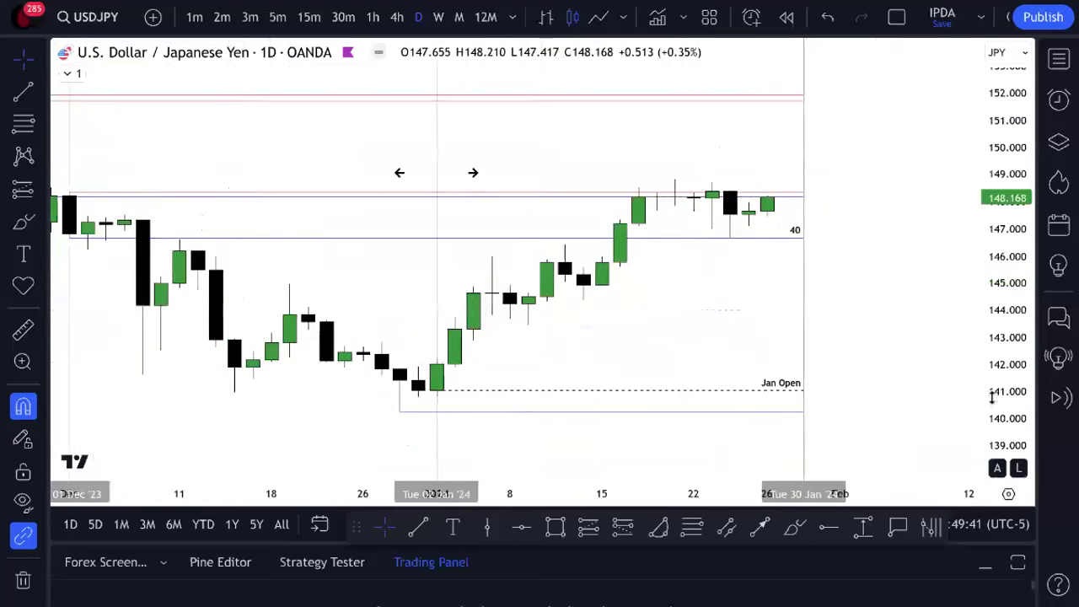
drag(900, 269, 877, 434)
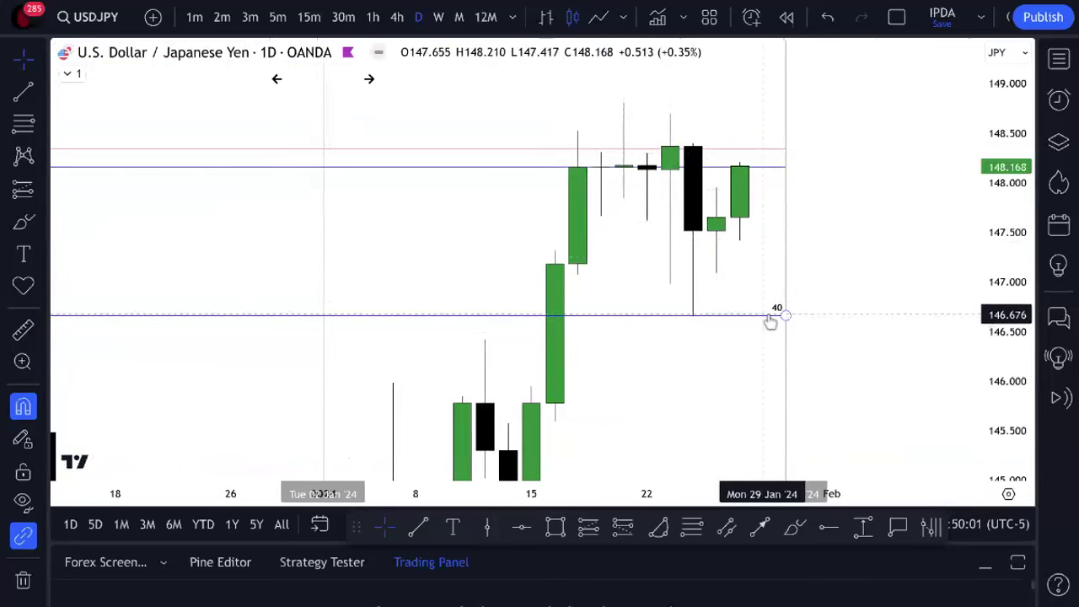
scroll(770, 308, down, 2)
scroll(766, 312, down, 1)
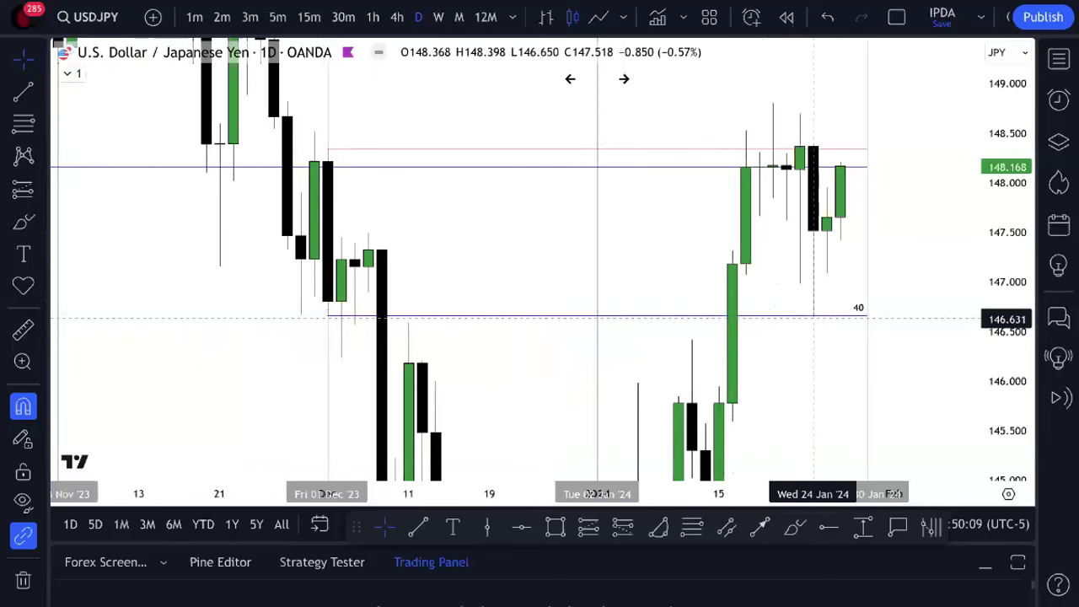
click(813, 318)
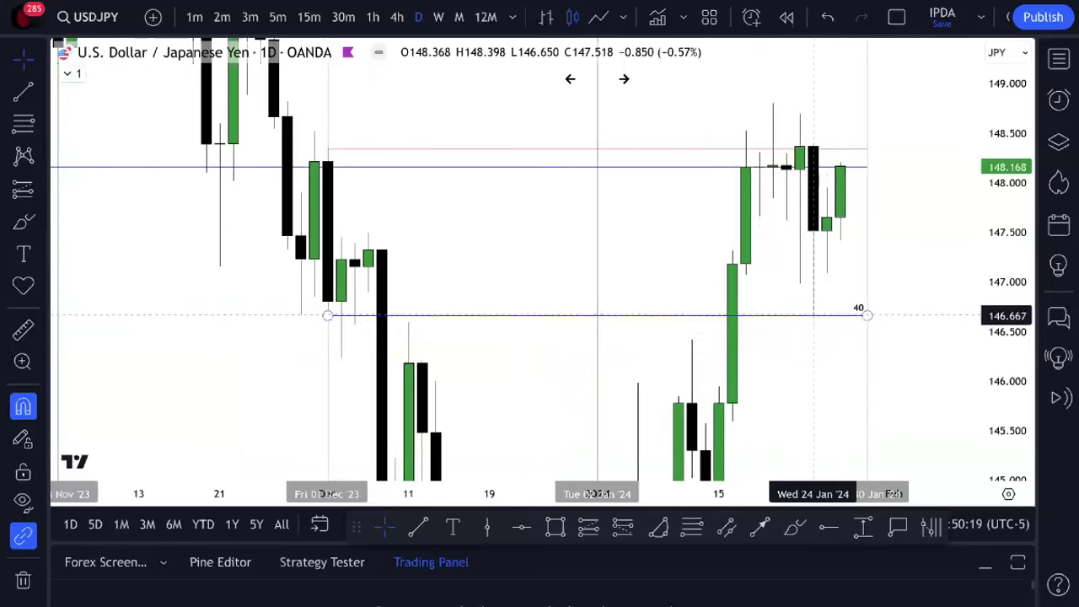
click(1002, 324)
drag(1002, 324, 990, 410)
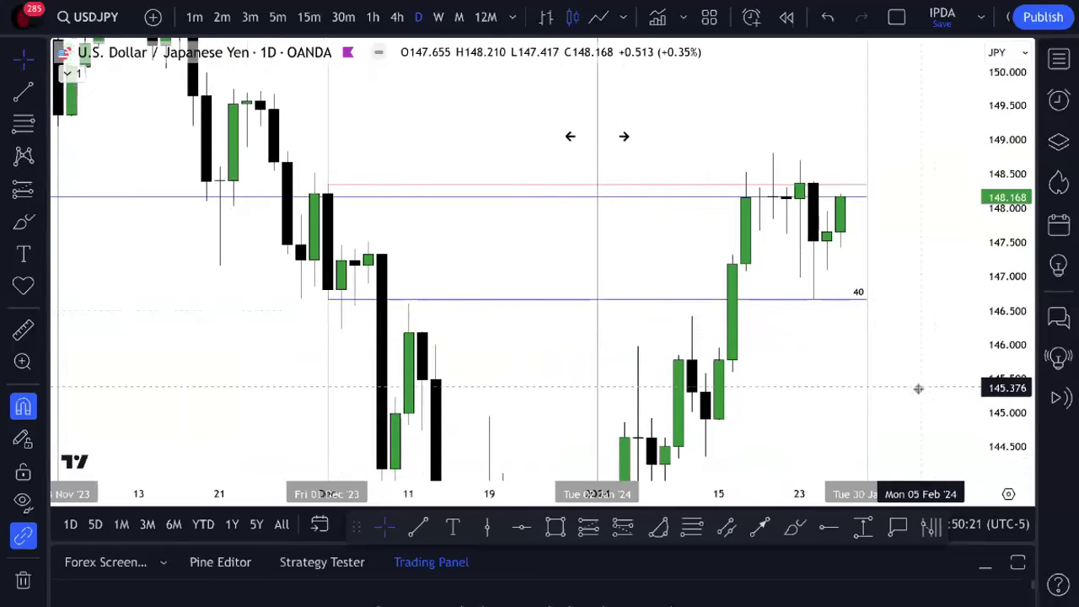
drag(918, 389, 851, 335)
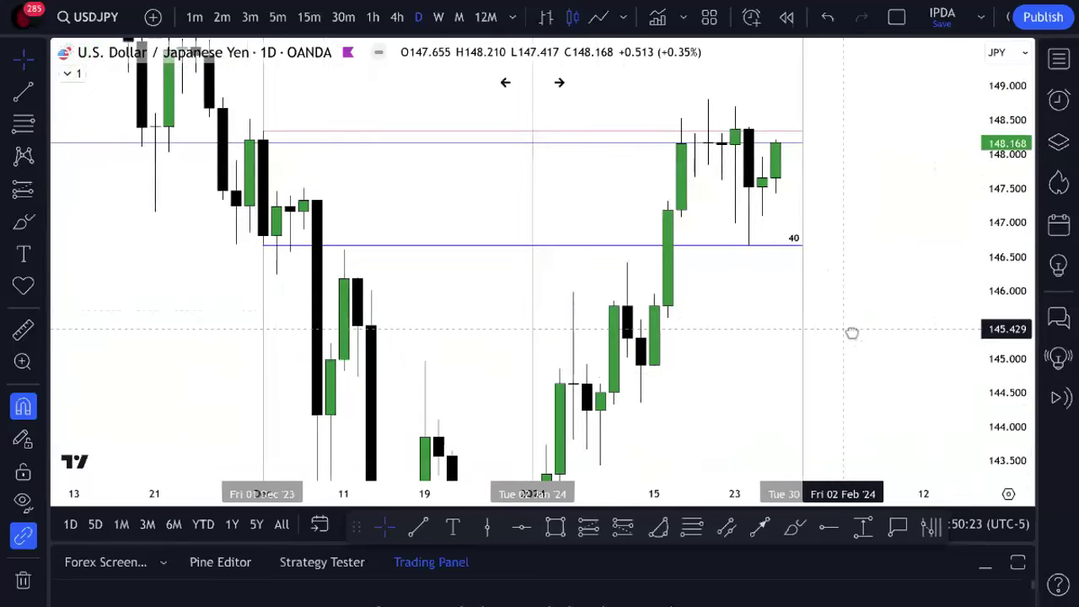
drag(992, 313, 963, 416)
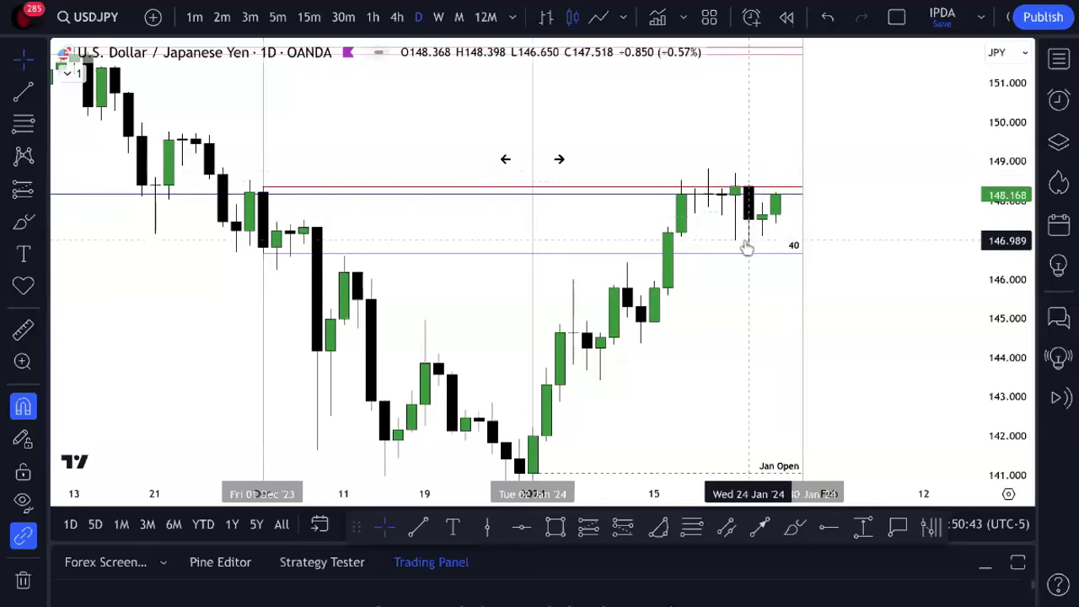
- Label the red line drawn from the 1 December candle's high with the text 20
drag(433, 236, 547, 261)
drag(1005, 360, 1006, 379)
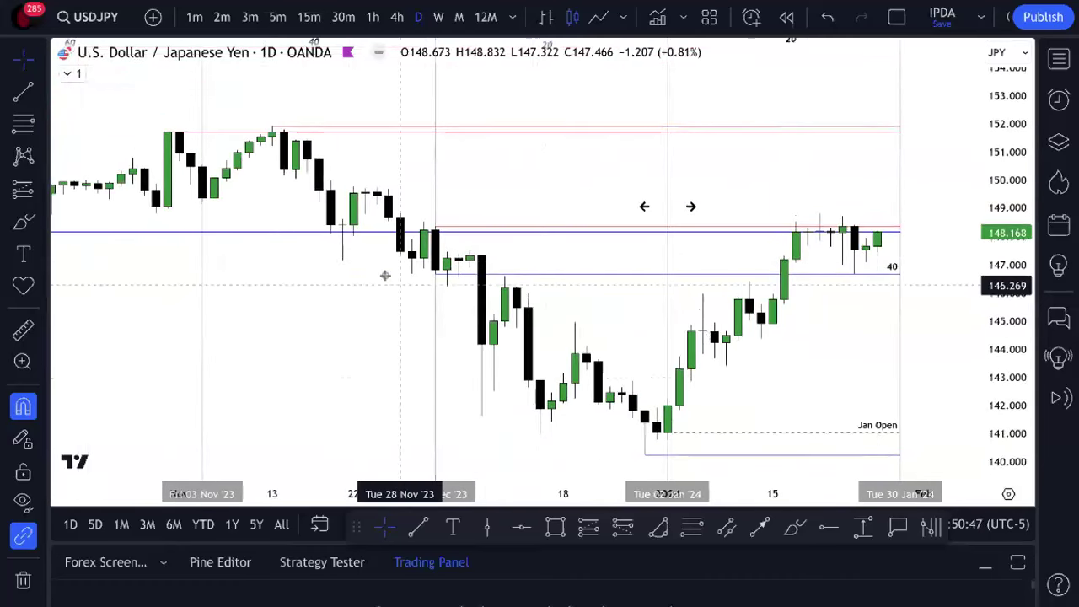
double_click(435, 228)
text(20)
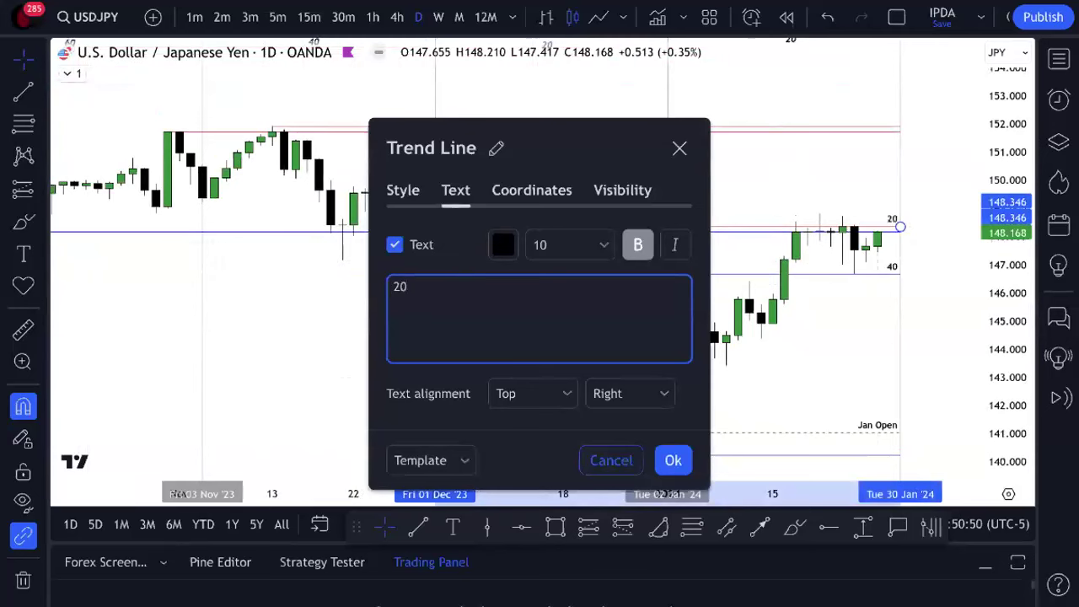
click(673, 461)
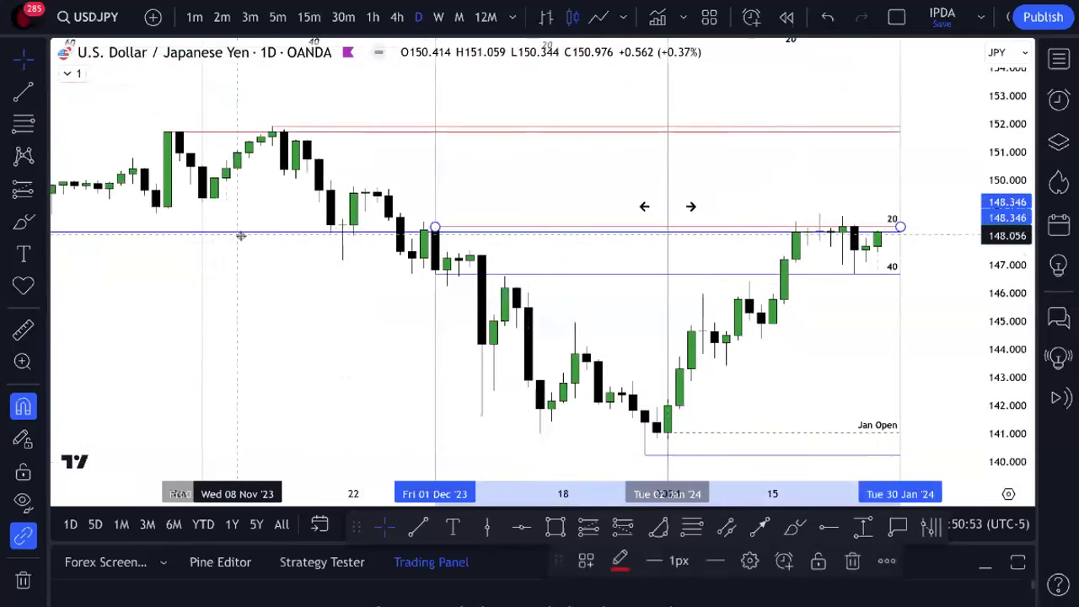
- Label the blue line starting on 10 October with the text 60, aligned to the bottom and right
double_click(241, 235)
text(60)
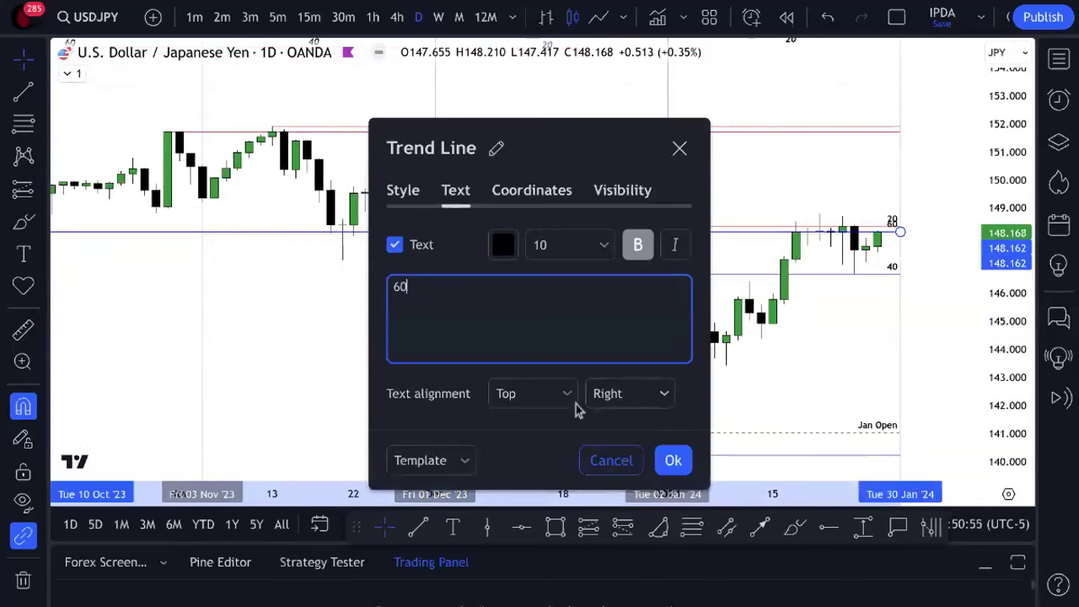
click(576, 403)
click(613, 395)
click(628, 456)
click(656, 396)
click(632, 486)
click(539, 401)
click(546, 483)
click(672, 459)
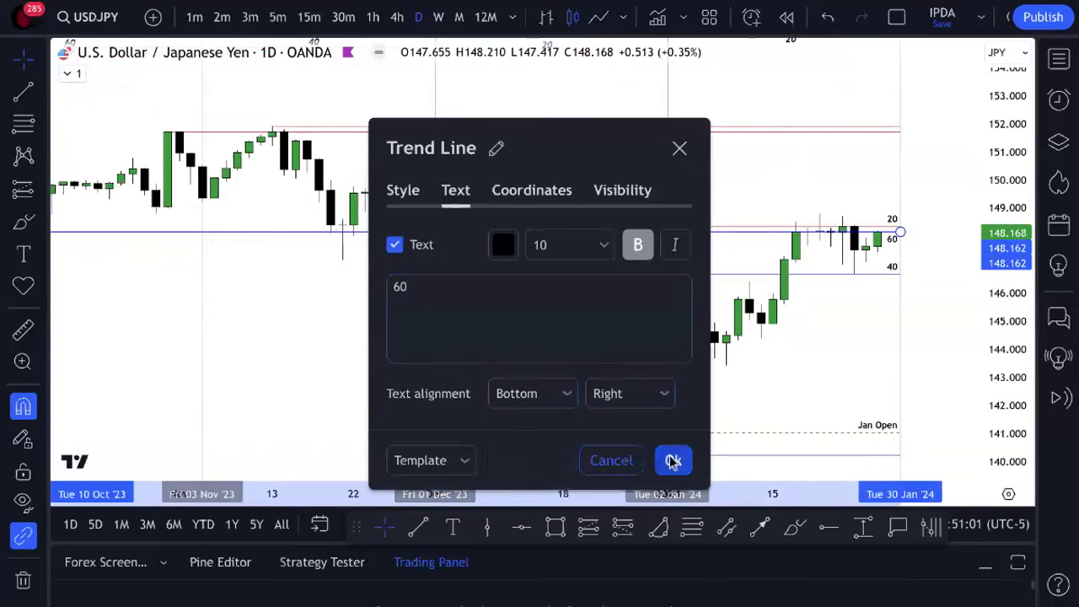
- Examine the late January daily candles against the labelled 20, 60 and 40 lines
scroll(821, 279, up, 1)
scroll(821, 279, down, 3)
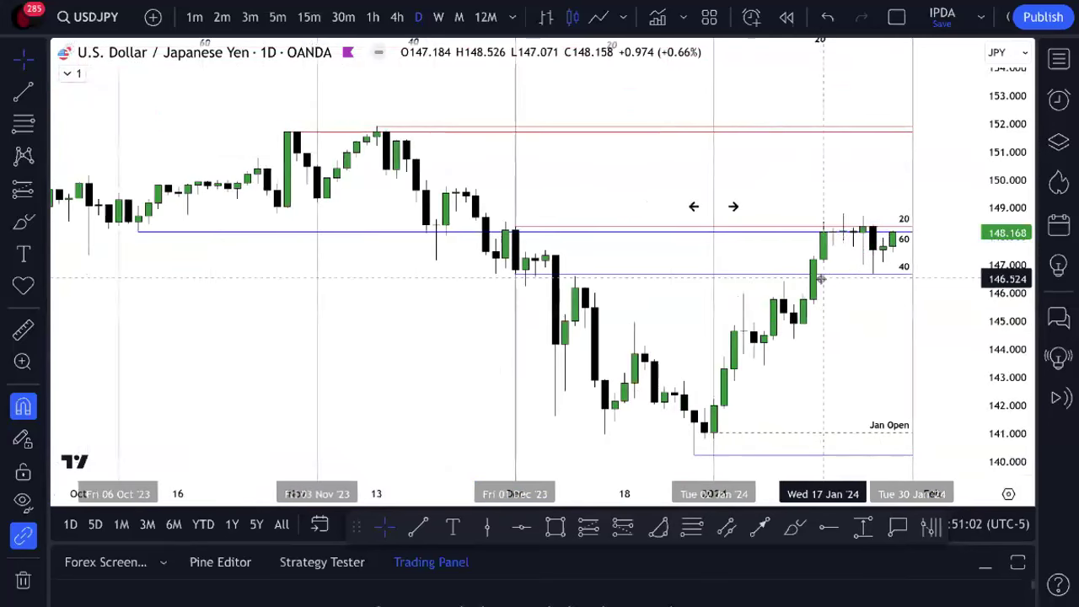
drag(351, 339, 248, 334)
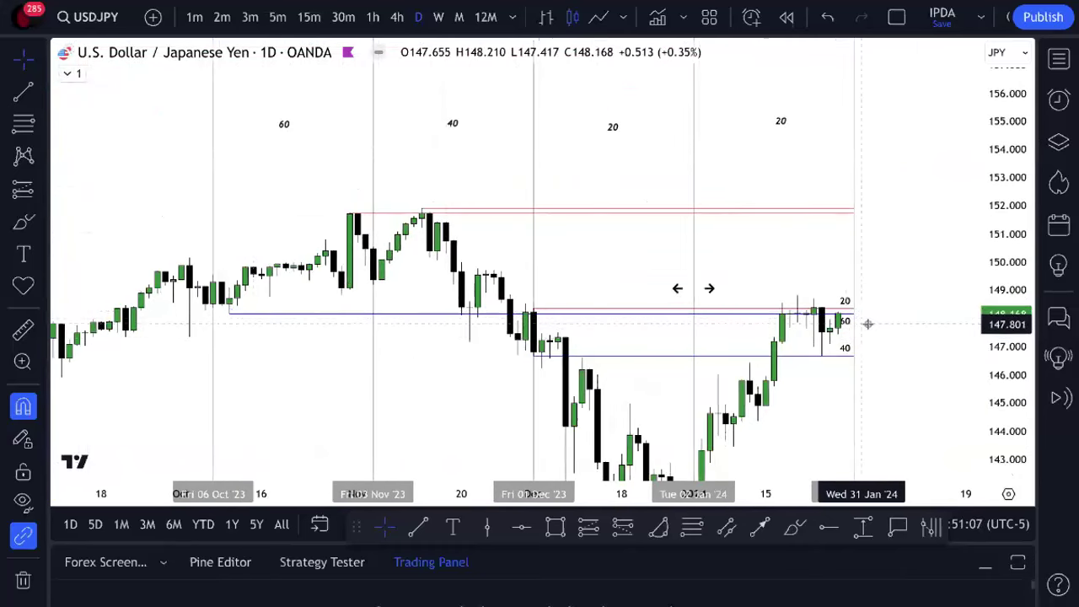
scroll(868, 323, up, 5)
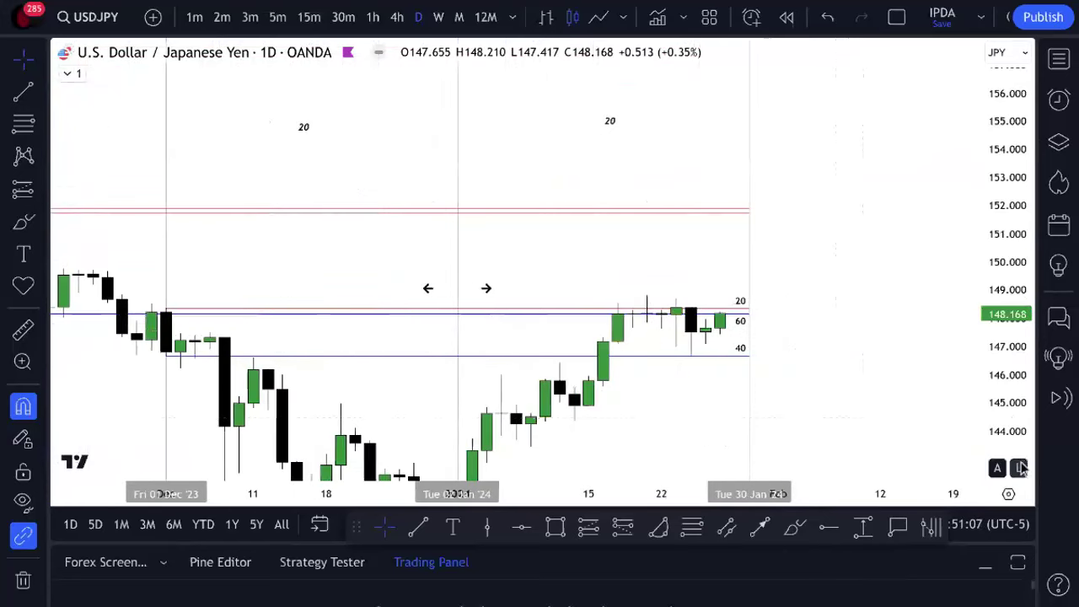
scroll(834, 377, up, 2)
scroll(833, 377, up, 4)
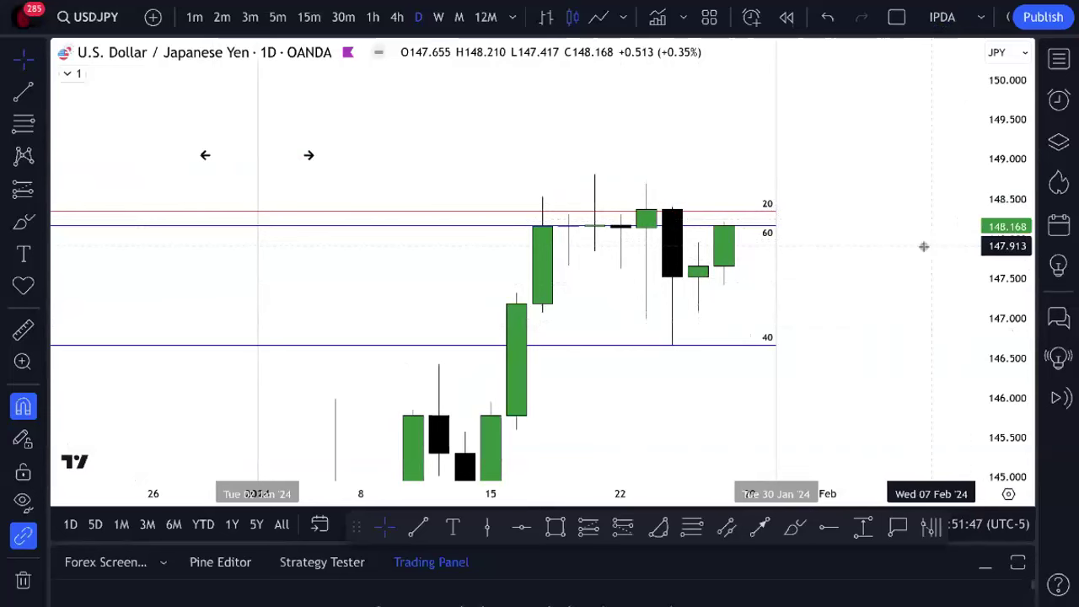
scroll(941, 219, down, 2)
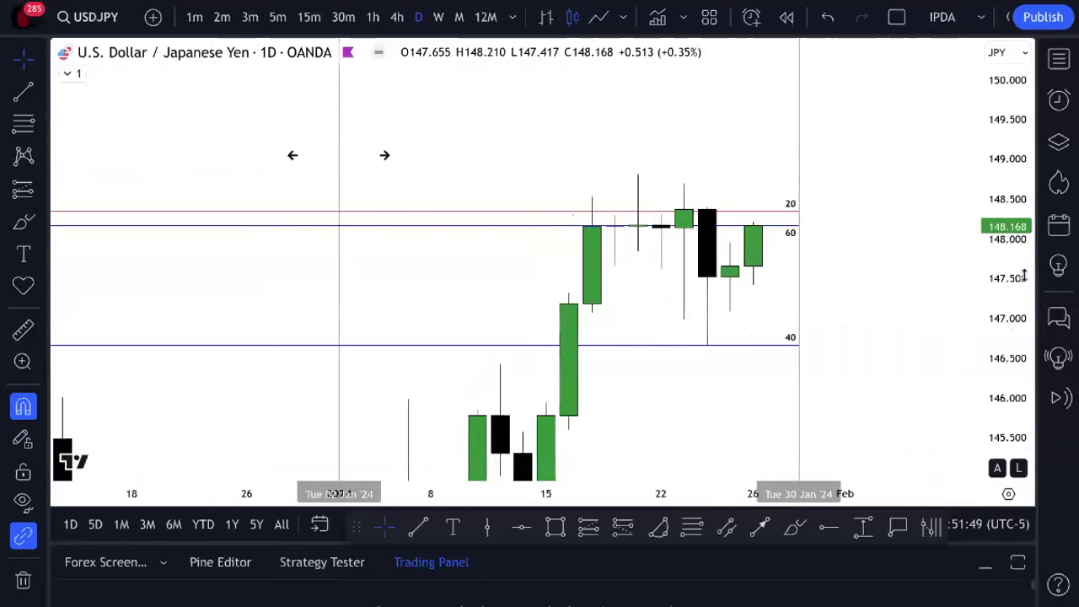
drag(1023, 276, 999, 374)
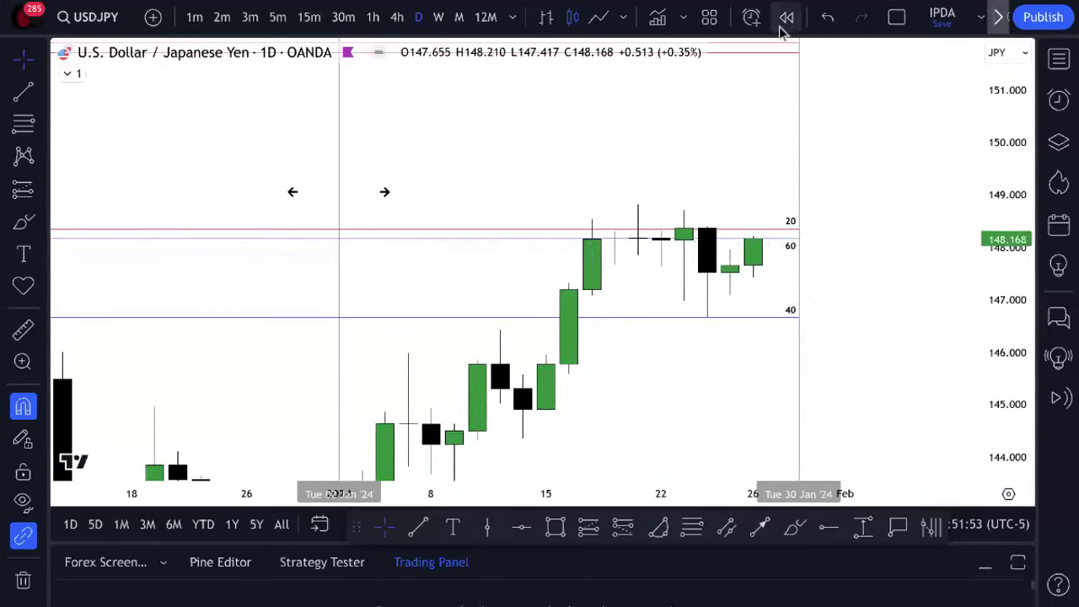
- Start a bar replay that ends on the 17 January candle and examine that candle against the 20 and 60 lines
click(614, 211)
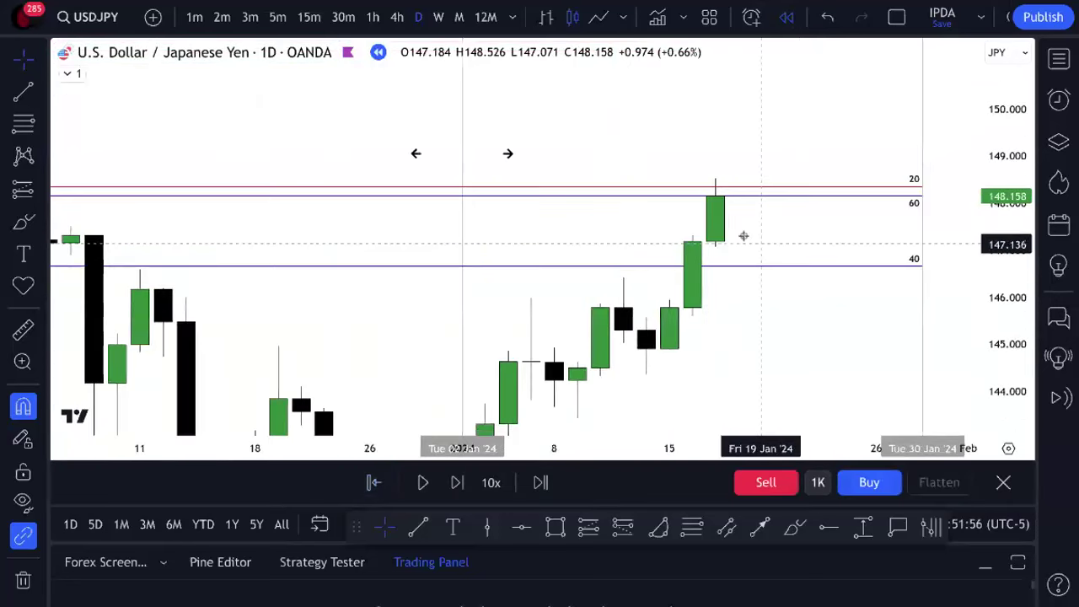
scroll(730, 207, down, 2)
scroll(730, 205, down, 2)
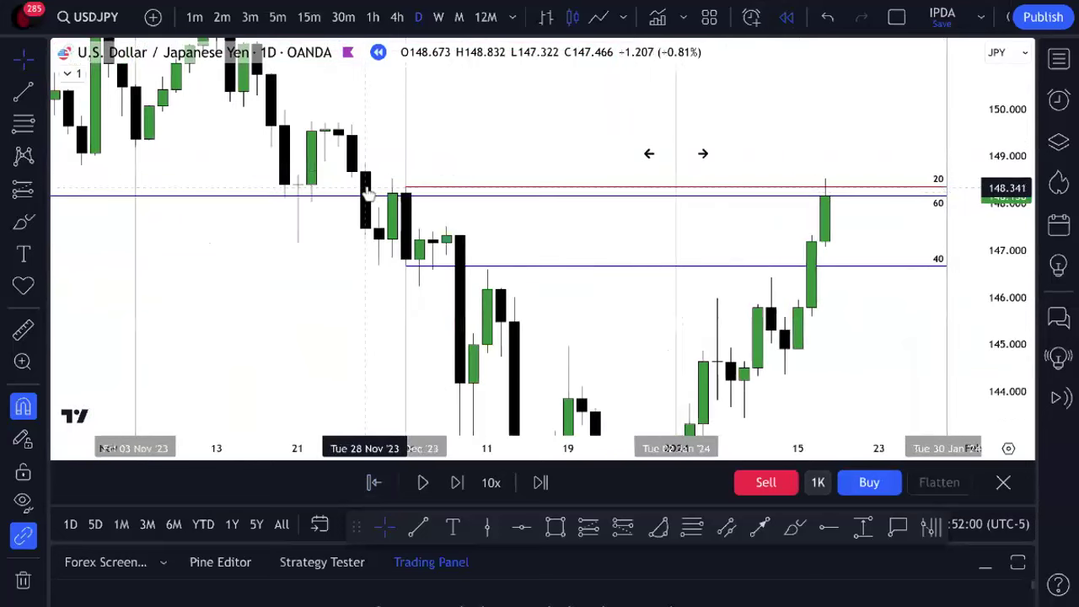
scroll(369, 194, down, 1)
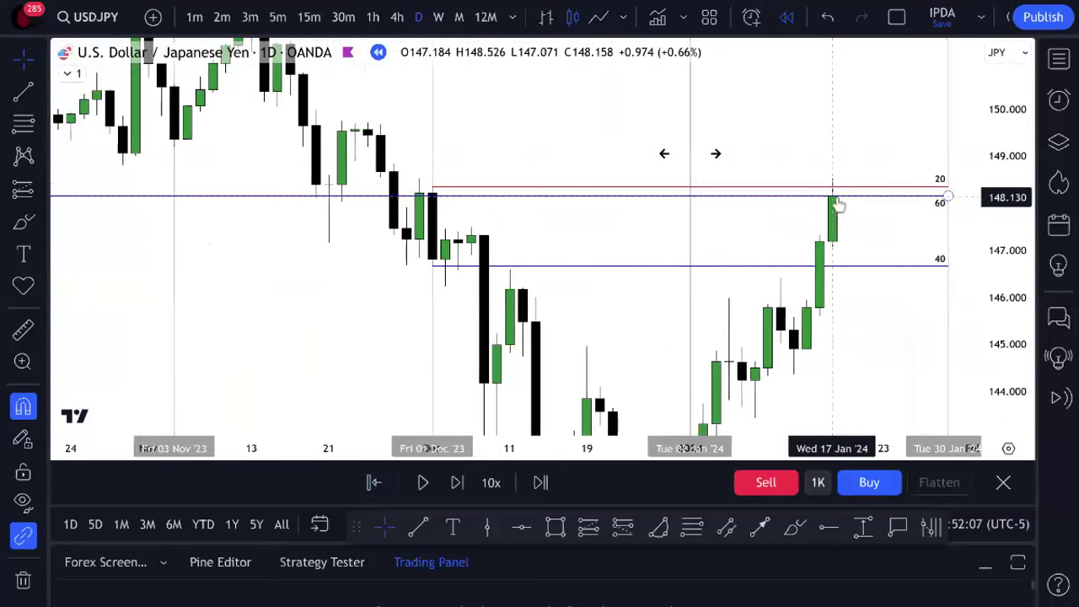
scroll(837, 205, down, 2)
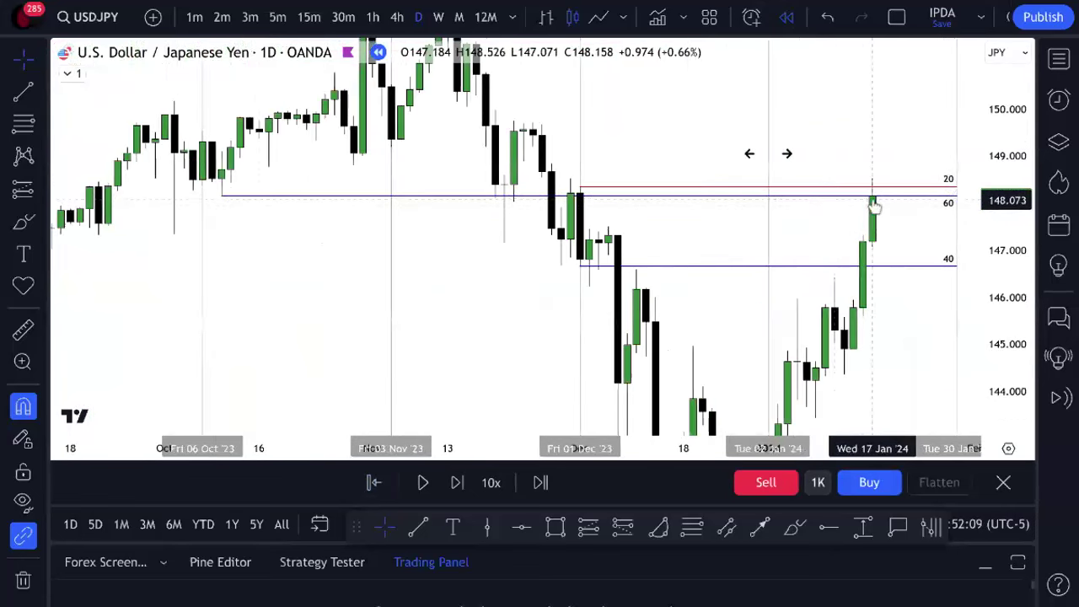
scroll(872, 203, up, 2)
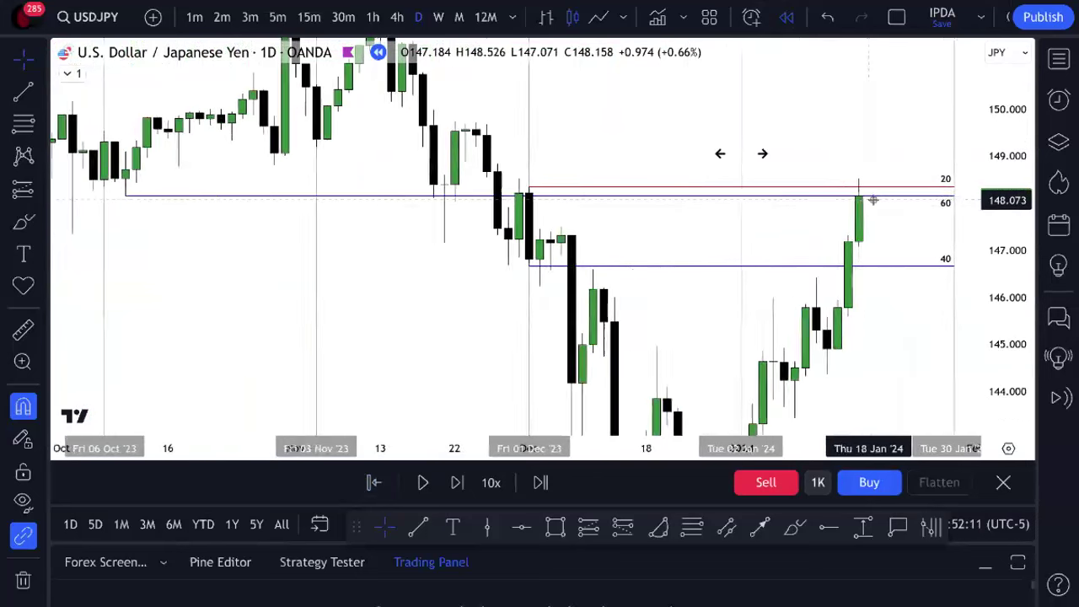
drag(1010, 288, 999, 371)
scroll(854, 366, right, 3)
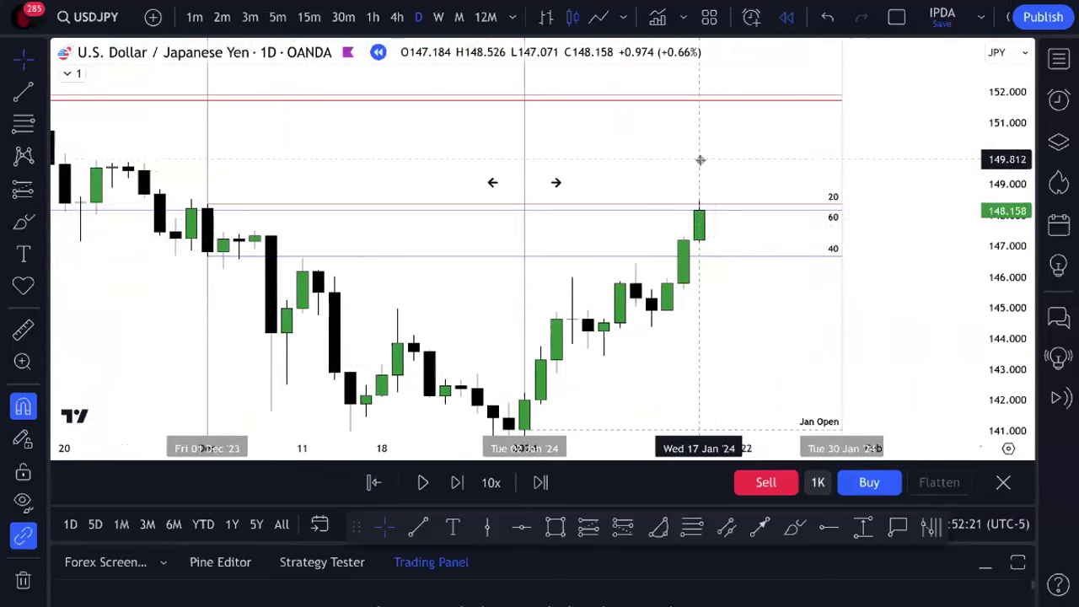
click(691, 207)
drag(691, 206, 710, 213)
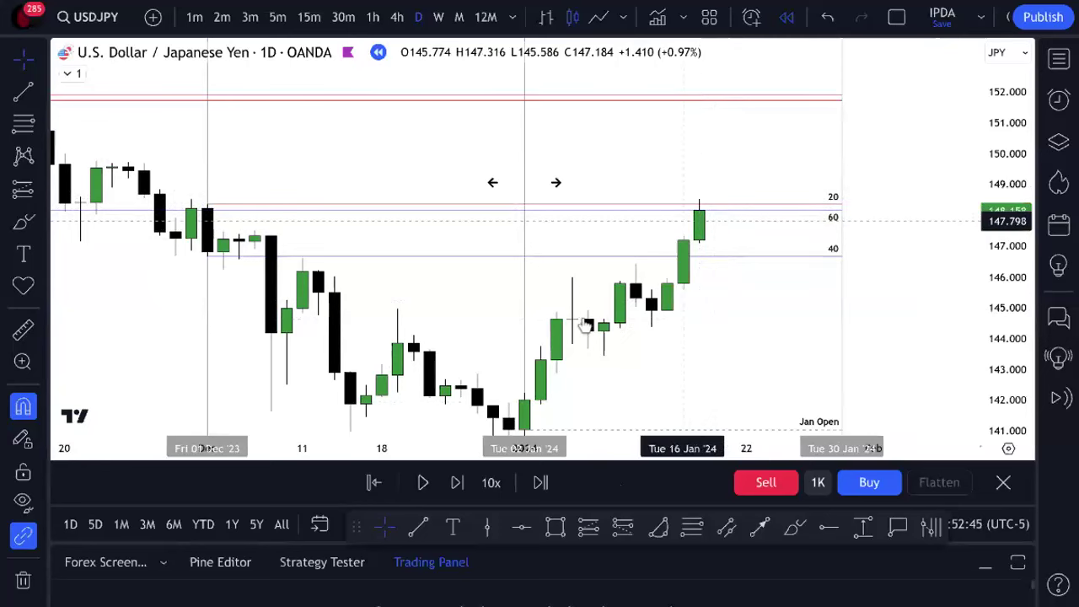
- Advance the replay one candle at a time to 26 January, comparing each candle with the 20, 60 and 40 lines
click(457, 483)
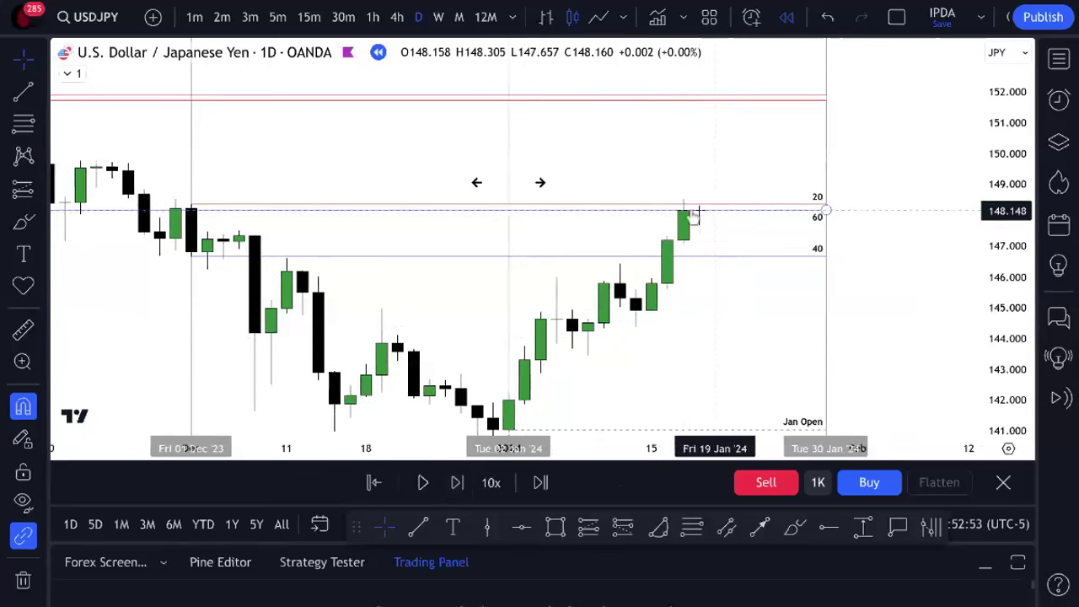
click(460, 482)
click(460, 482)
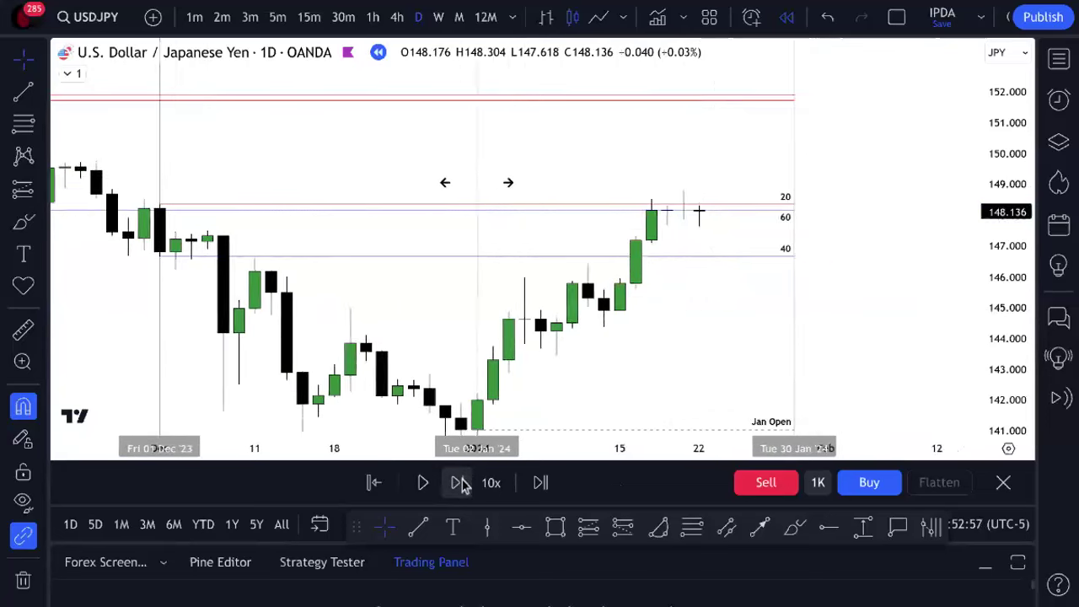
click(461, 482)
click(460, 482)
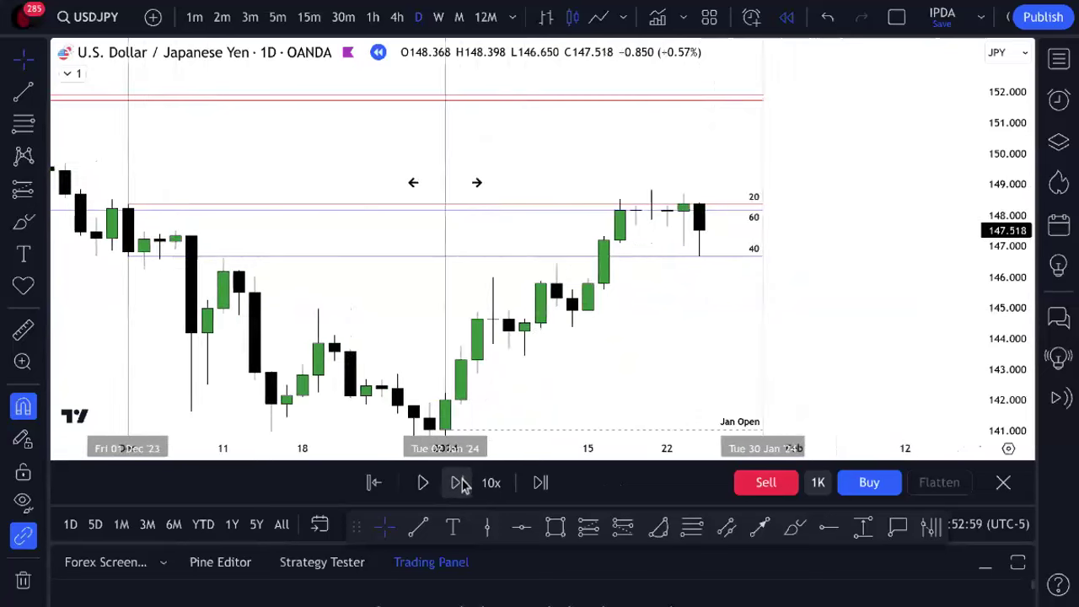
click(460, 482)
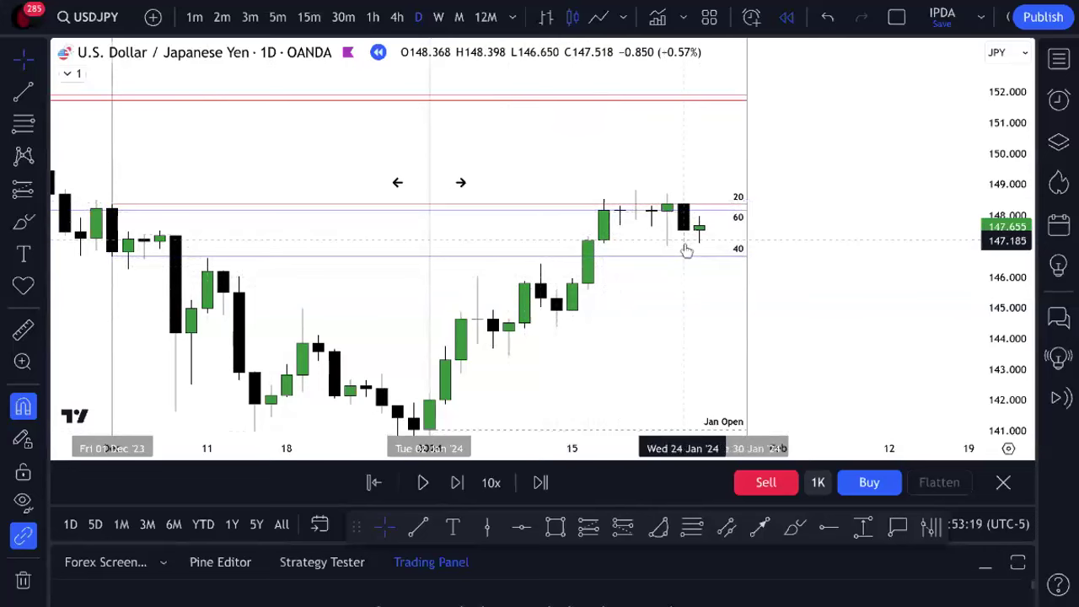
click(457, 482)
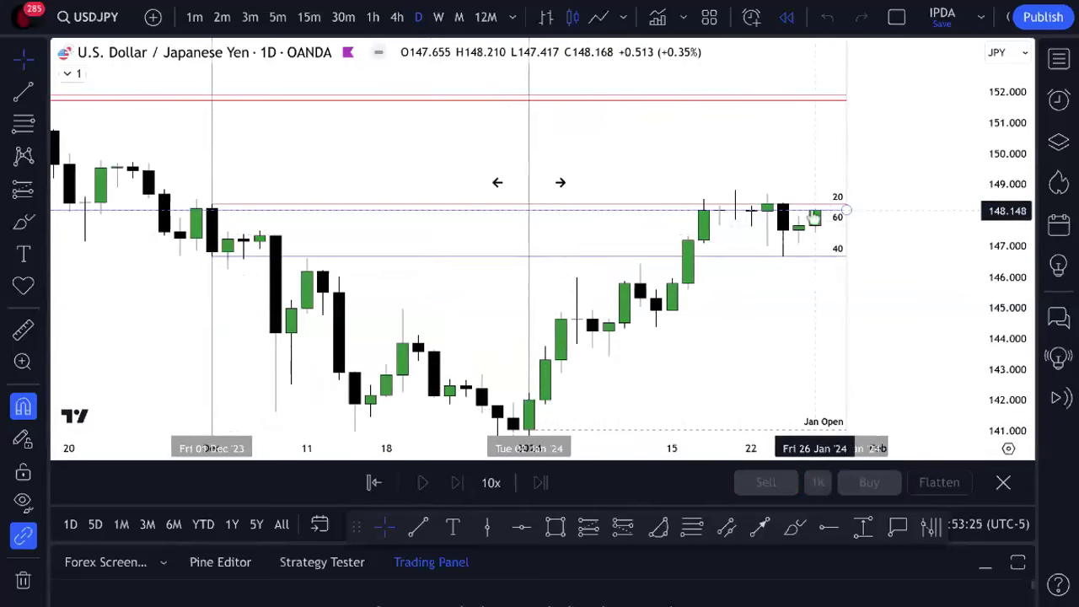
scroll(813, 217, down, 1)
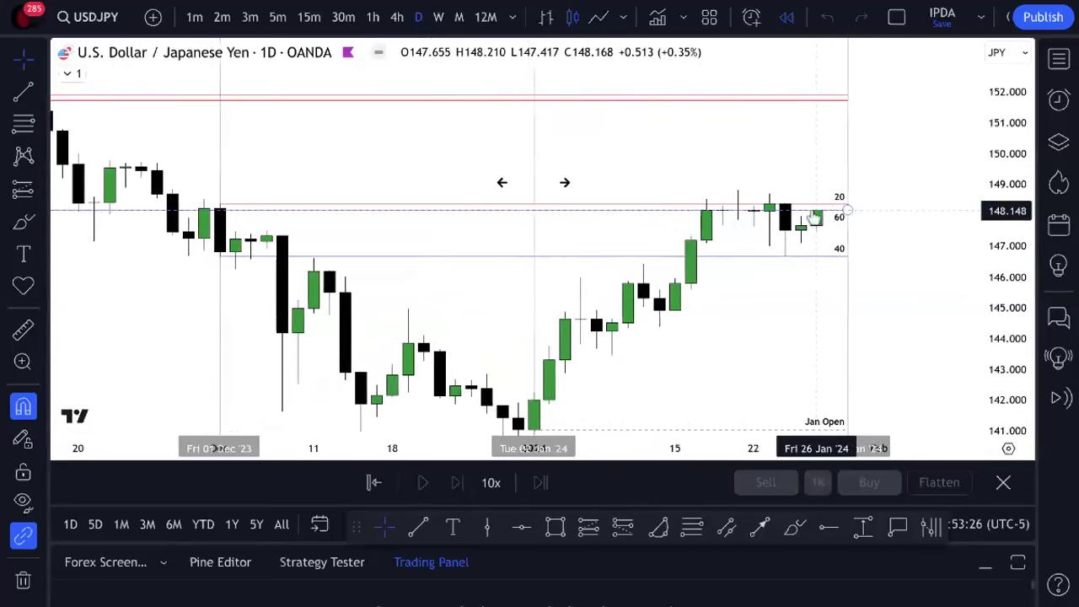
scroll(813, 218, down, 2)
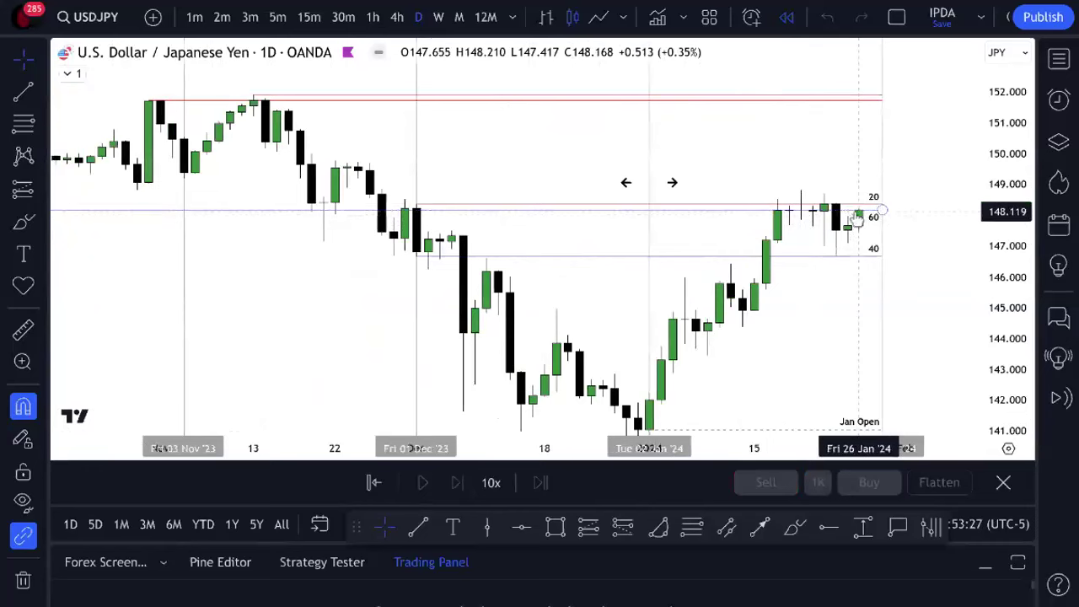
- Examine the red high lines starting at the 31 October and mid-November candles on the USDJPY daily chart
scroll(856, 218, down, 1)
scroll(935, 217, down, 2)
drag(1011, 253, 1010, 358)
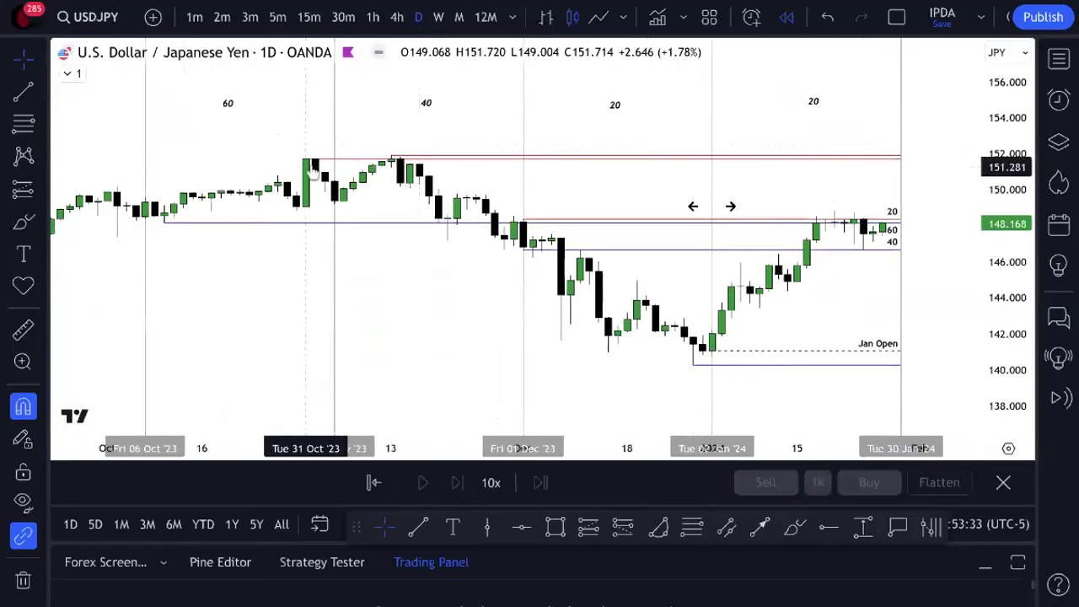
drag(391, 157, 309, 160)
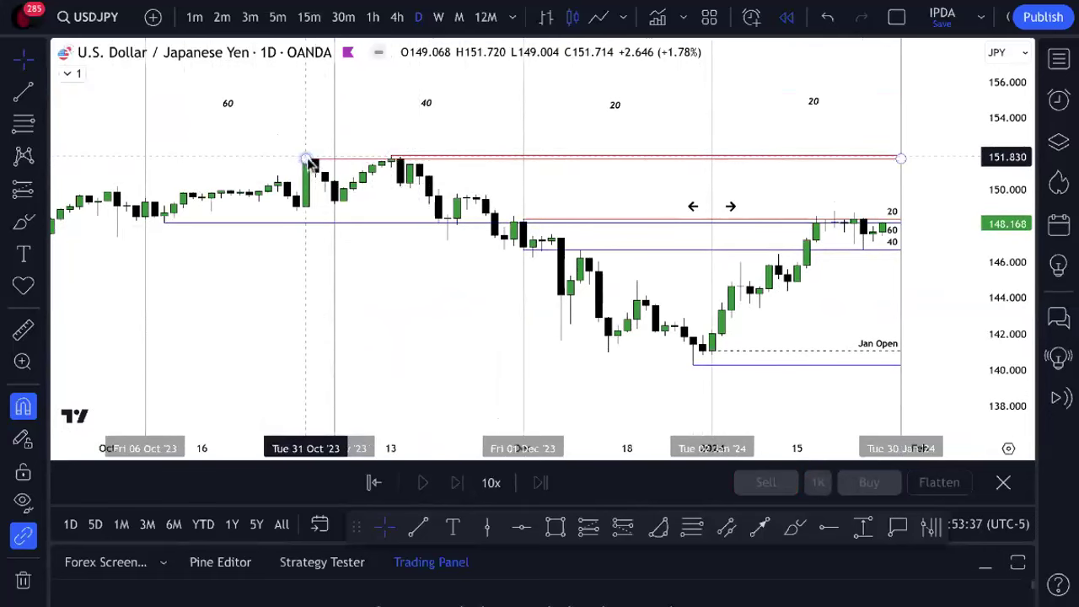
double_click(982, 189)
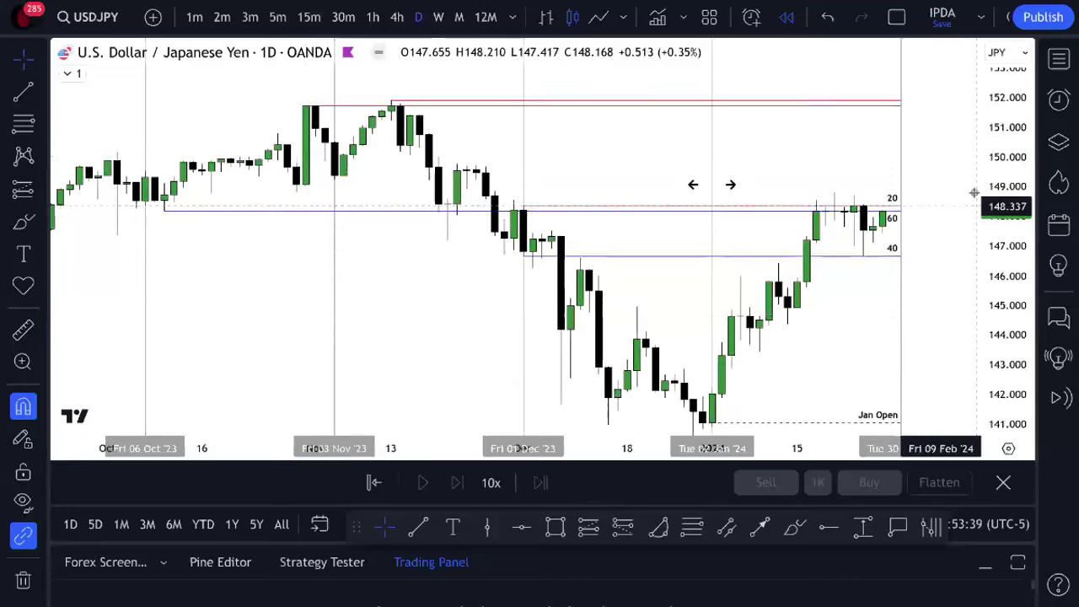
drag(937, 232, 925, 284)
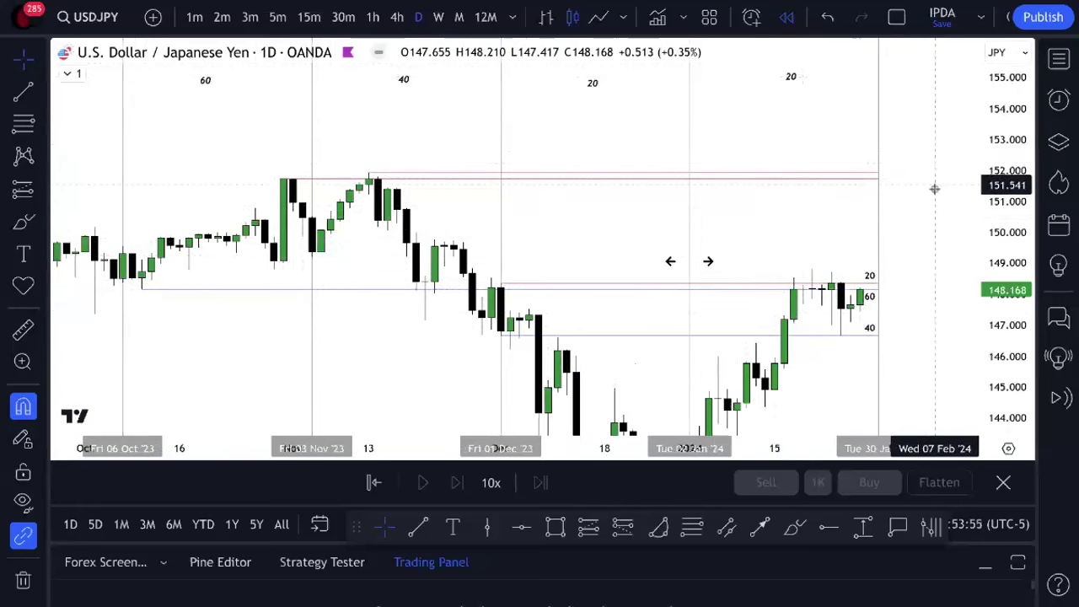
- Examine USDJPY's January candles against the 20, 60 and 40 lines within the marked monthly ranges
scroll(945, 204, right, 3)
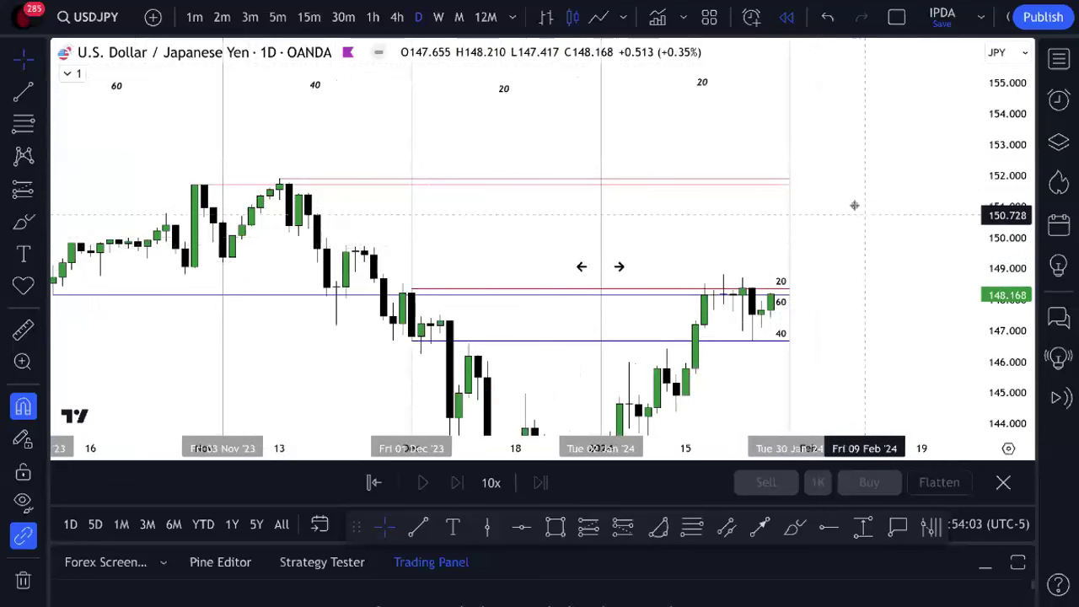
scroll(898, 199, down, 3)
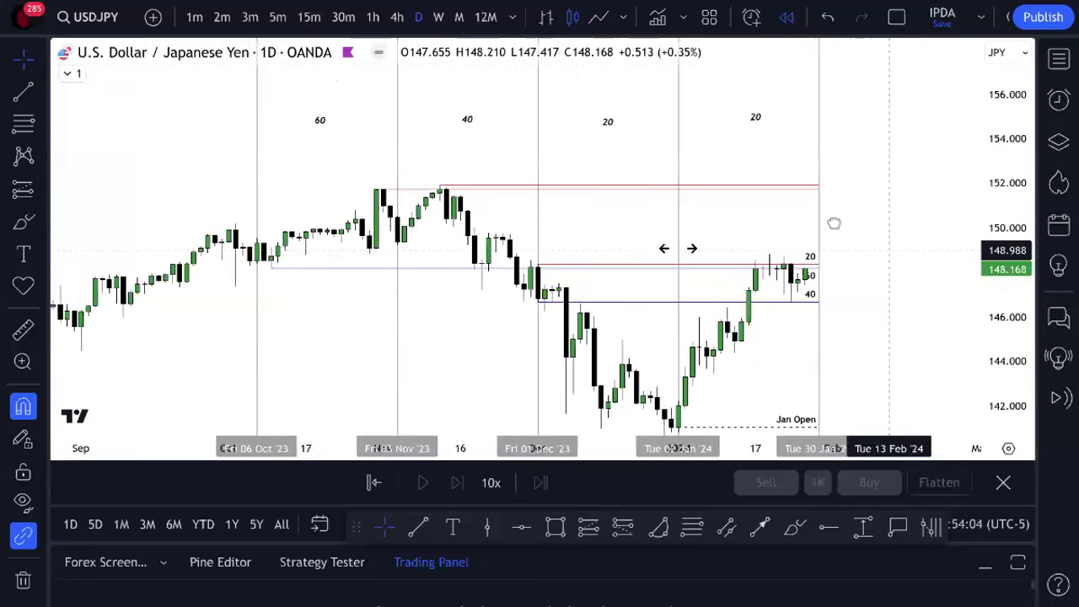
drag(833, 223, 717, 208)
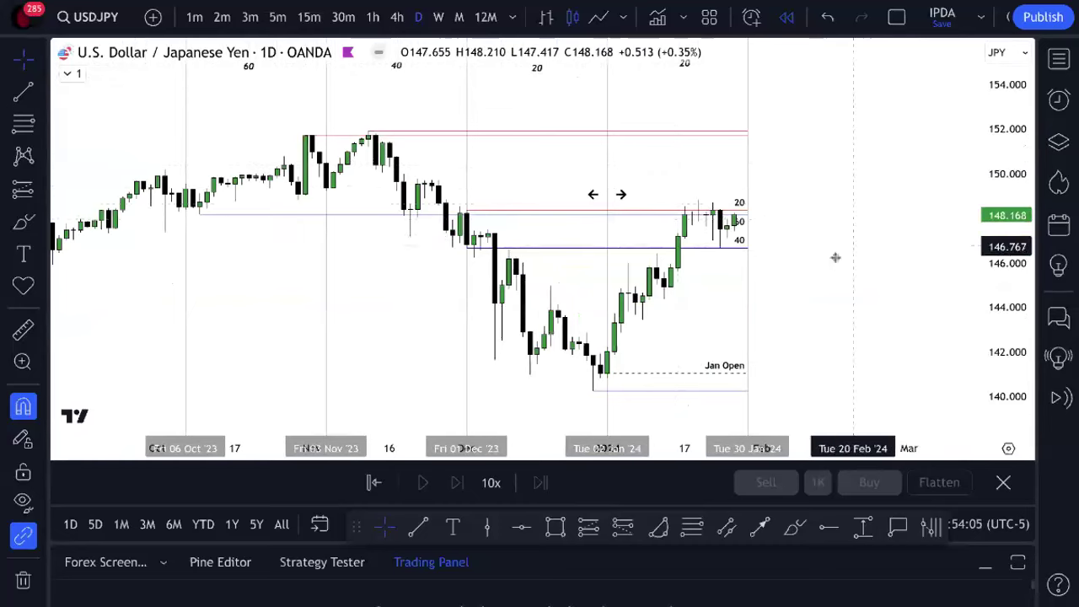
drag(783, 243, 732, 261)
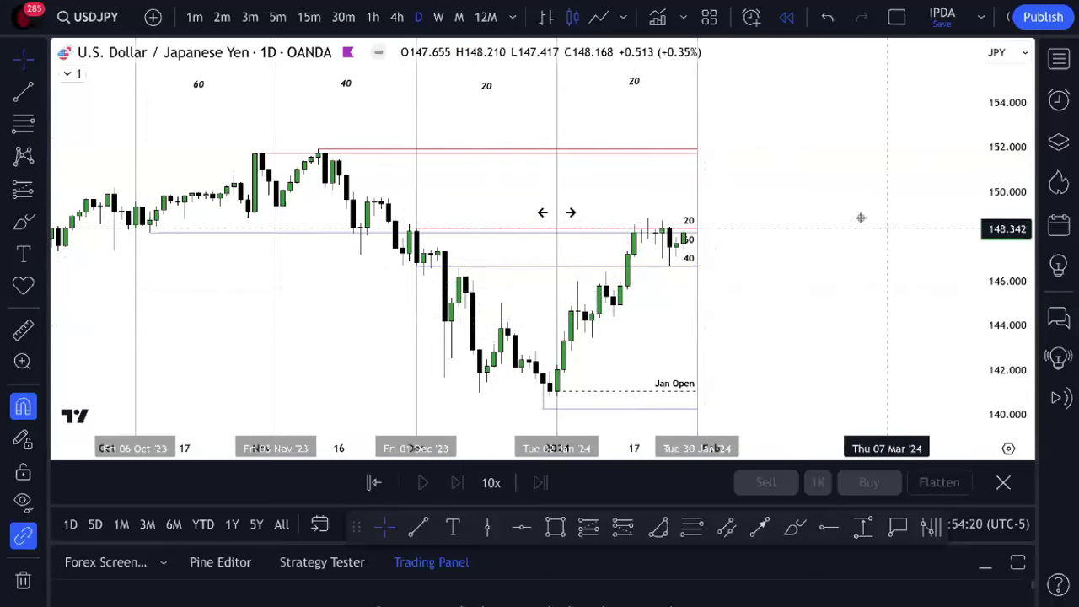
drag(775, 206, 810, 229)
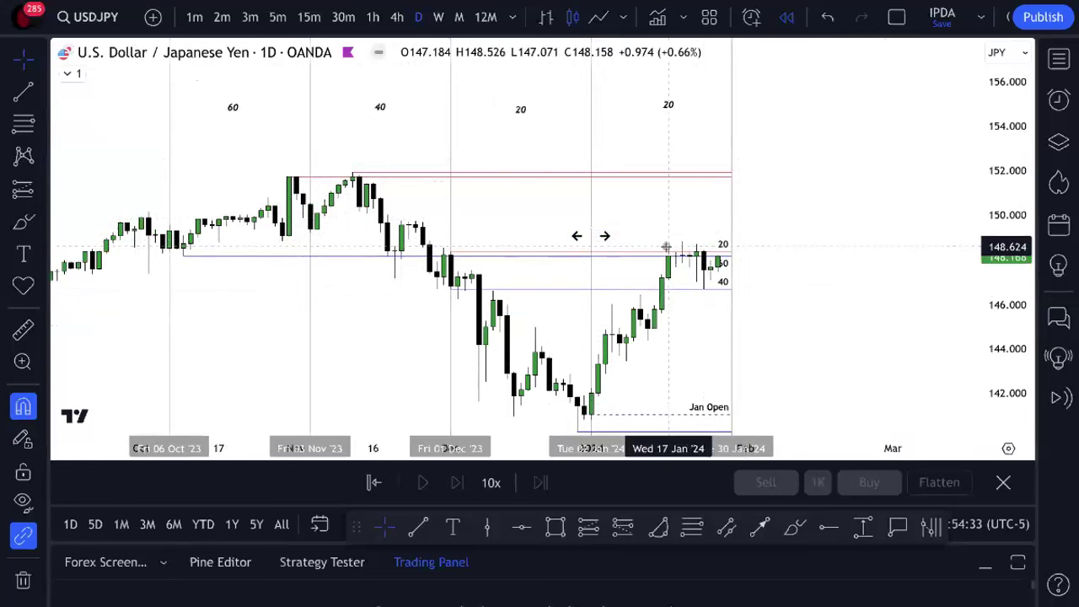
drag(665, 211, 766, 205)
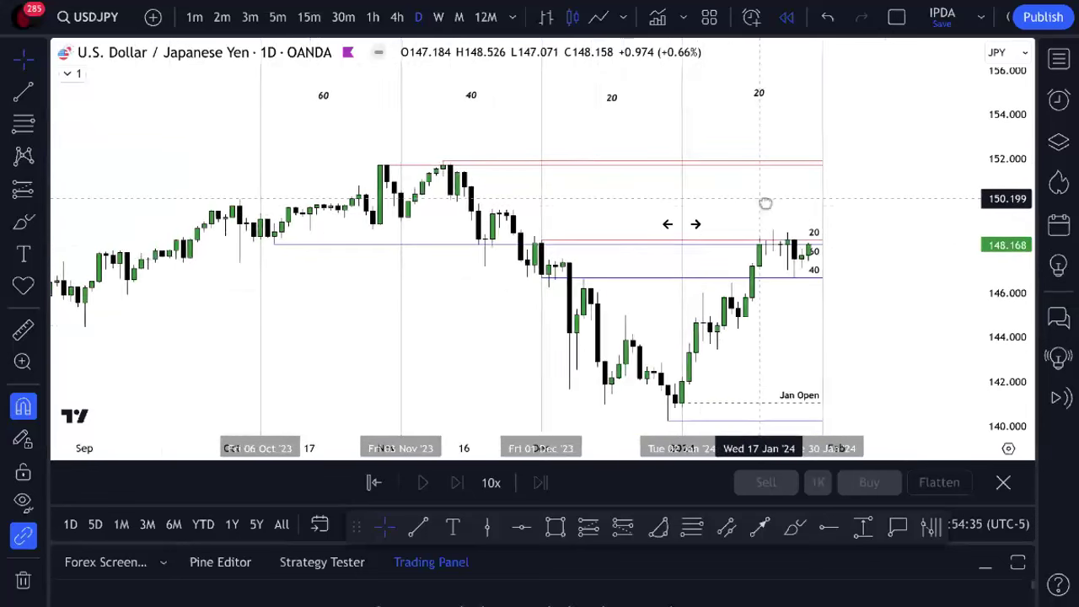
scroll(941, 257, up, 2)
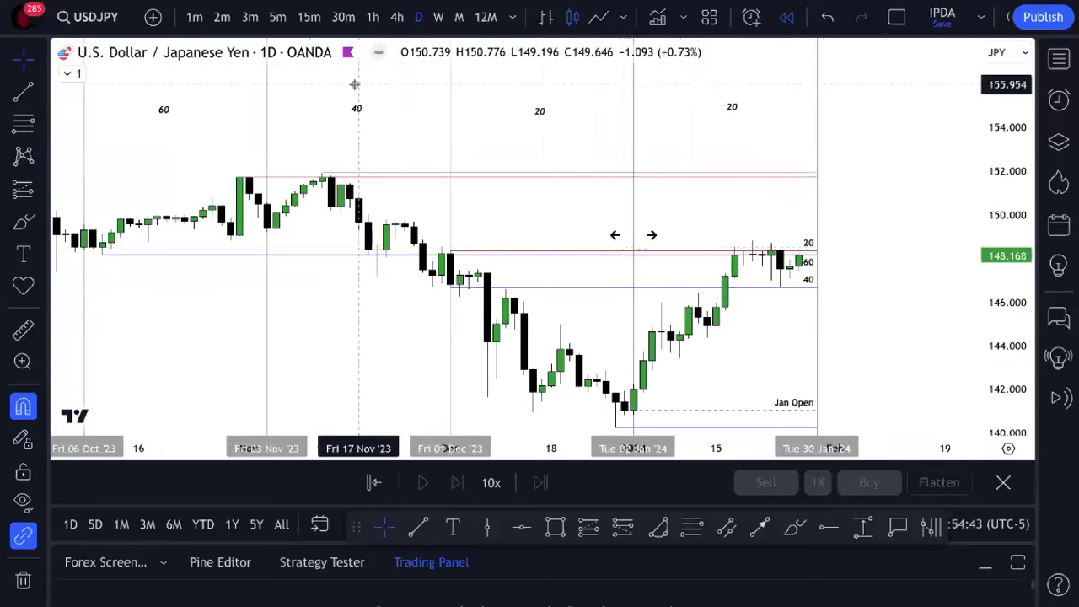
- Switch the daily chart to the U.S. Dollar Index and examine January's candles against its range lines
click(1058, 61)
click(942, 153)
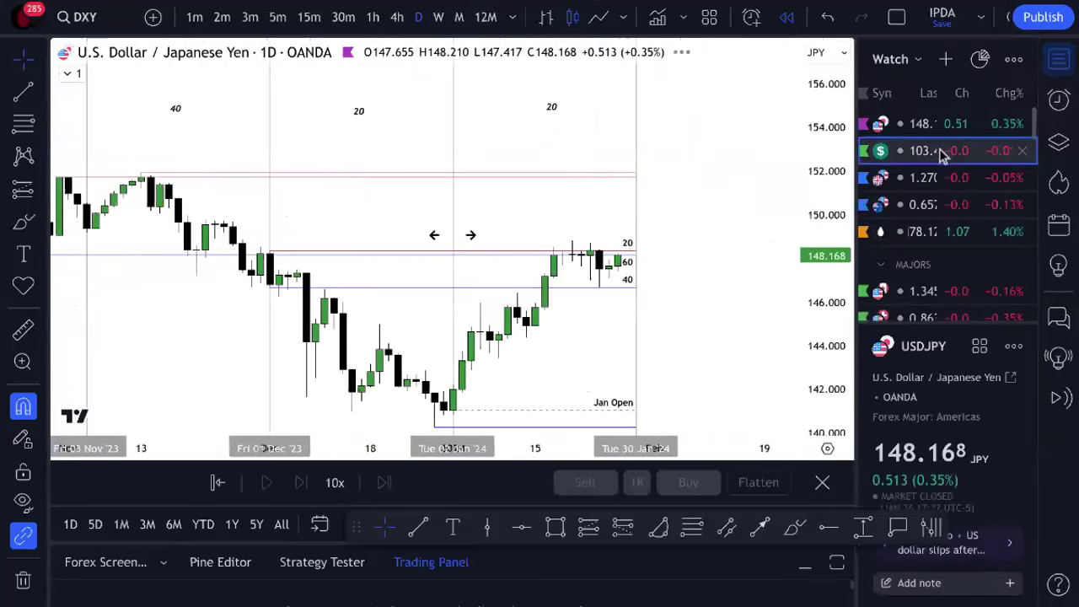
click(1059, 59)
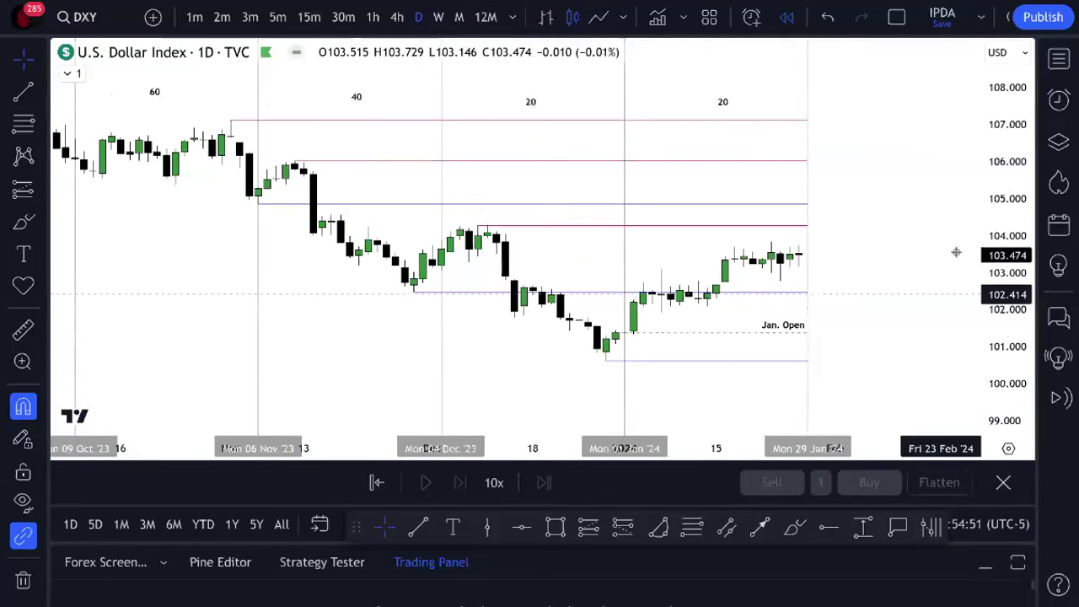
scroll(952, 245, down, 3)
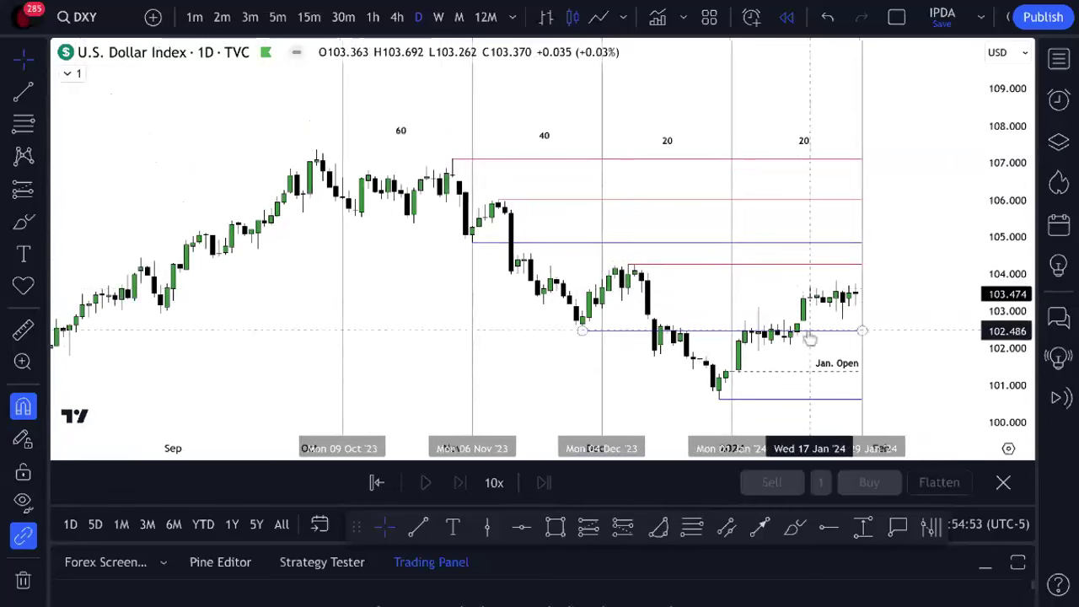
scroll(919, 367, up, 2)
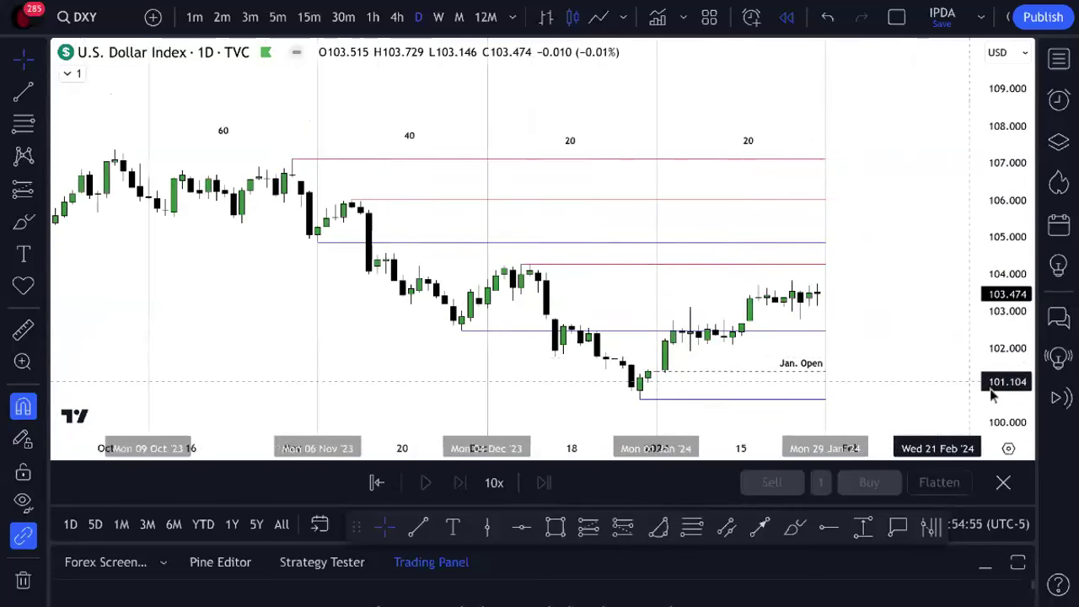
drag(1016, 404, 832, 37)
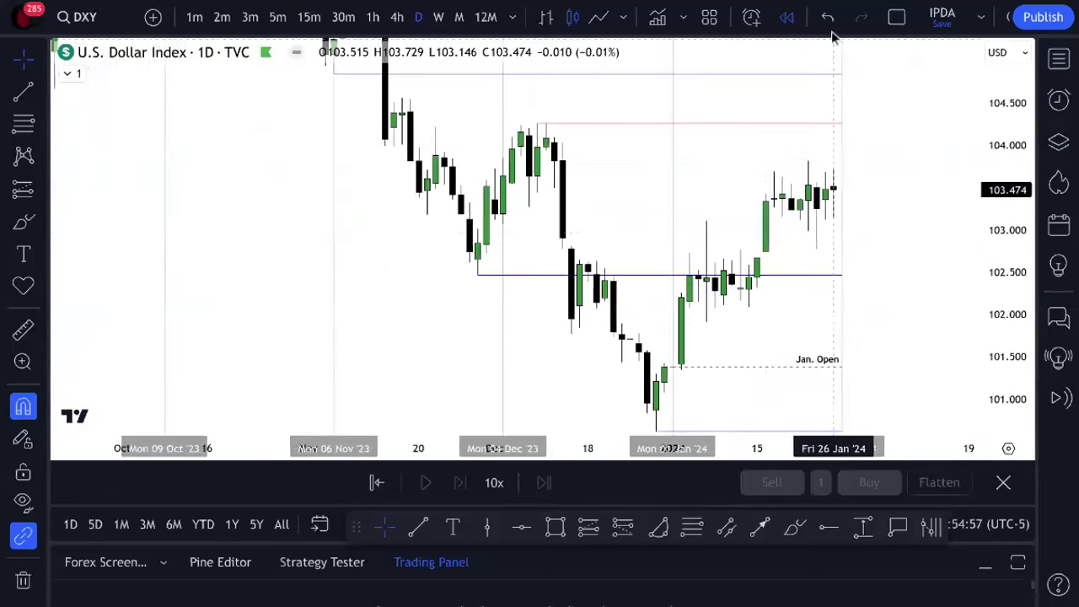
- Start a bar replay at 4 January on the Dollar Index and advance it three candles
click(377, 482)
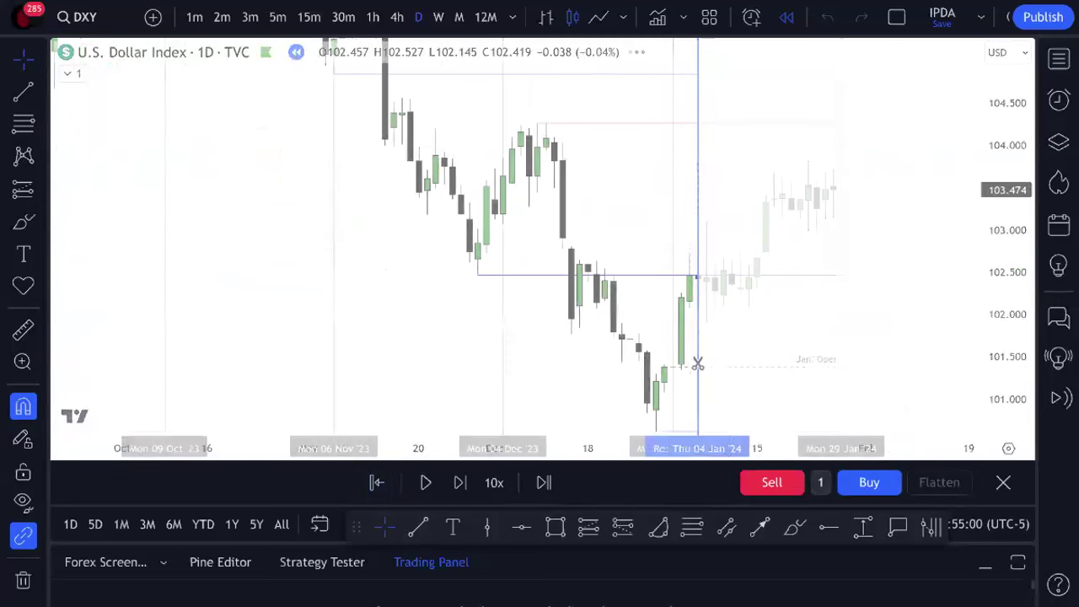
click(698, 363)
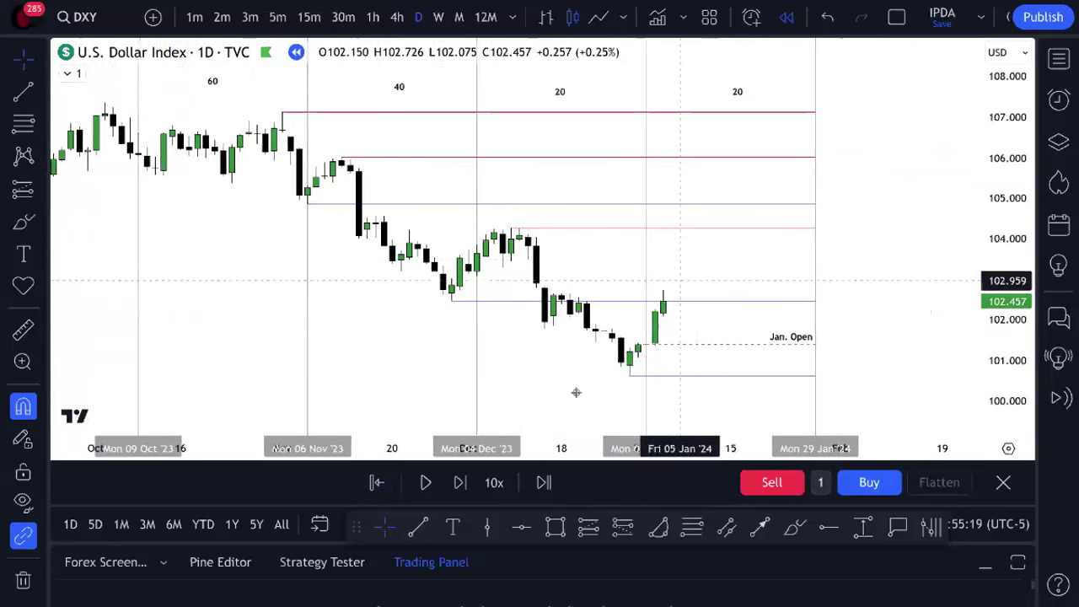
click(461, 484)
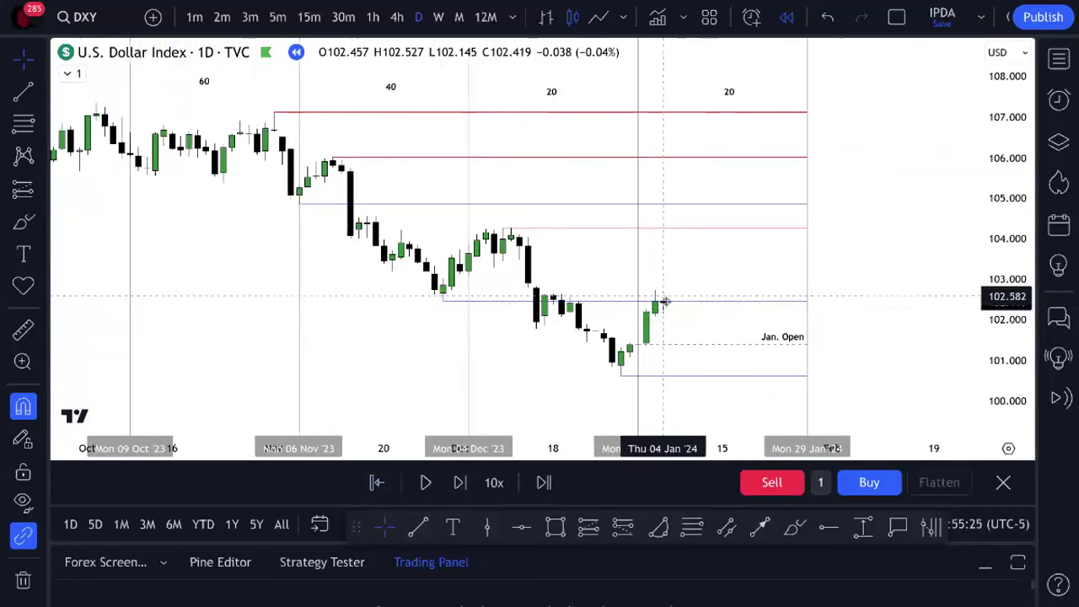
click(460, 483)
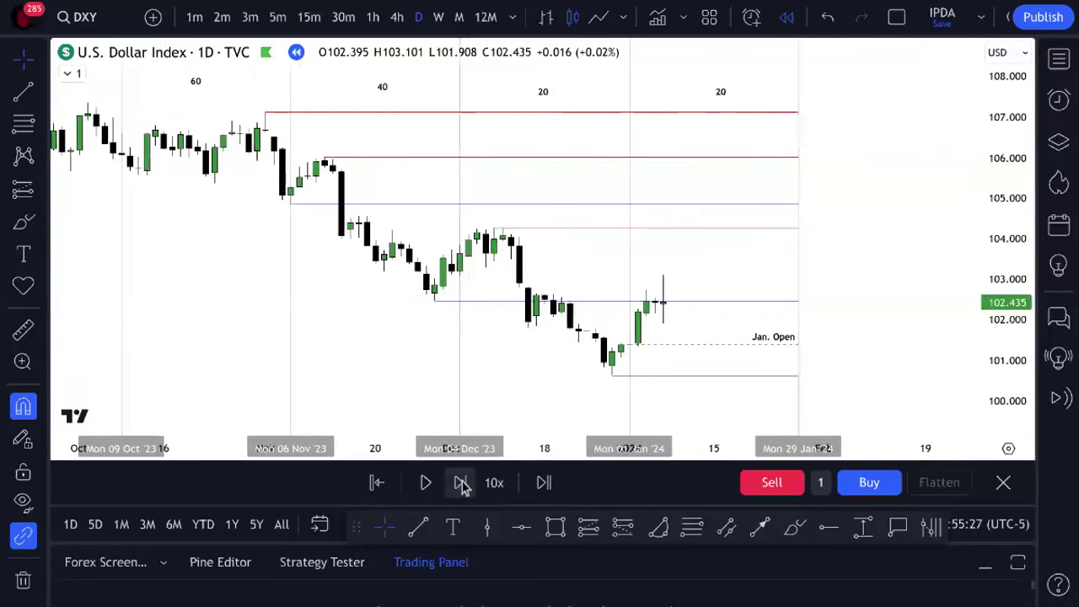
click(460, 483)
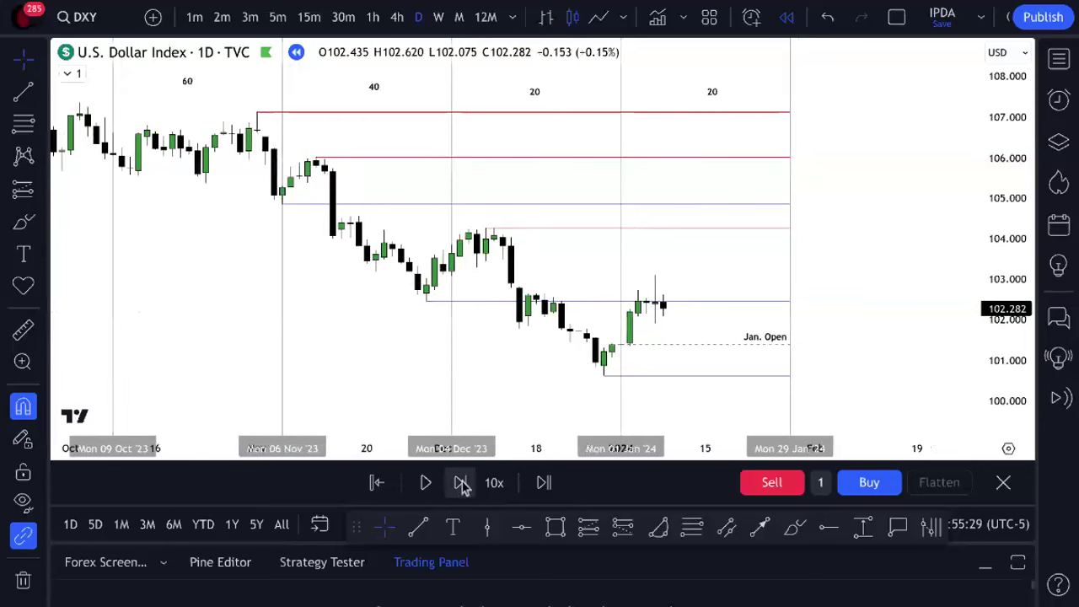
- Advance the Dollar Index replay through the remaining January candles, comparing them with the range lines
click(460, 483)
click(461, 483)
click(460, 483)
click(460, 483)
click(460, 483)
click(460, 483)
click(460, 483)
click(461, 483)
click(460, 483)
click(460, 483)
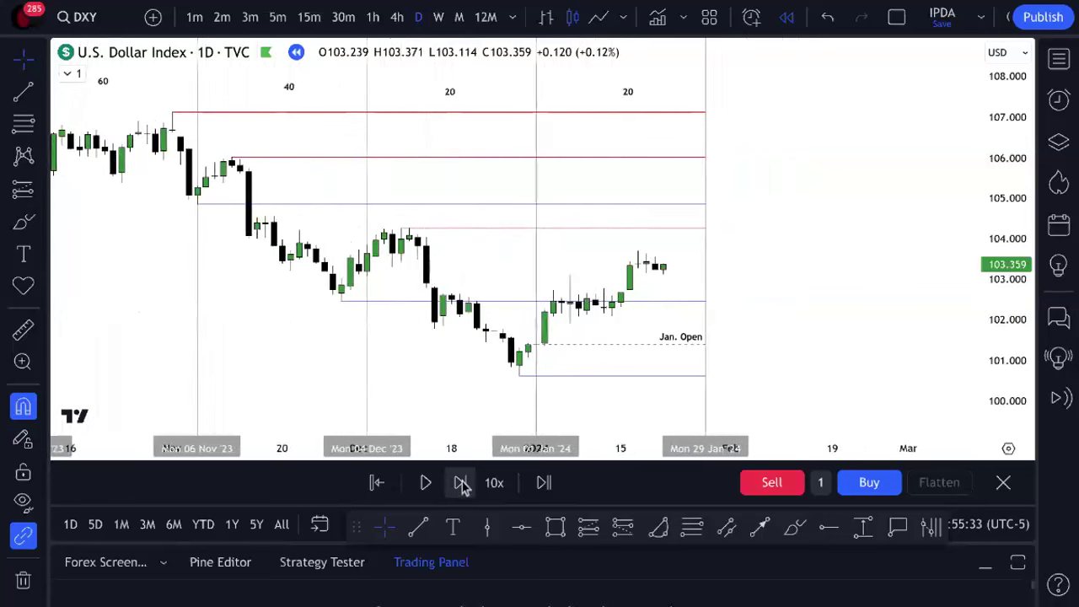
click(460, 483)
click(460, 483)
click(460, 483)
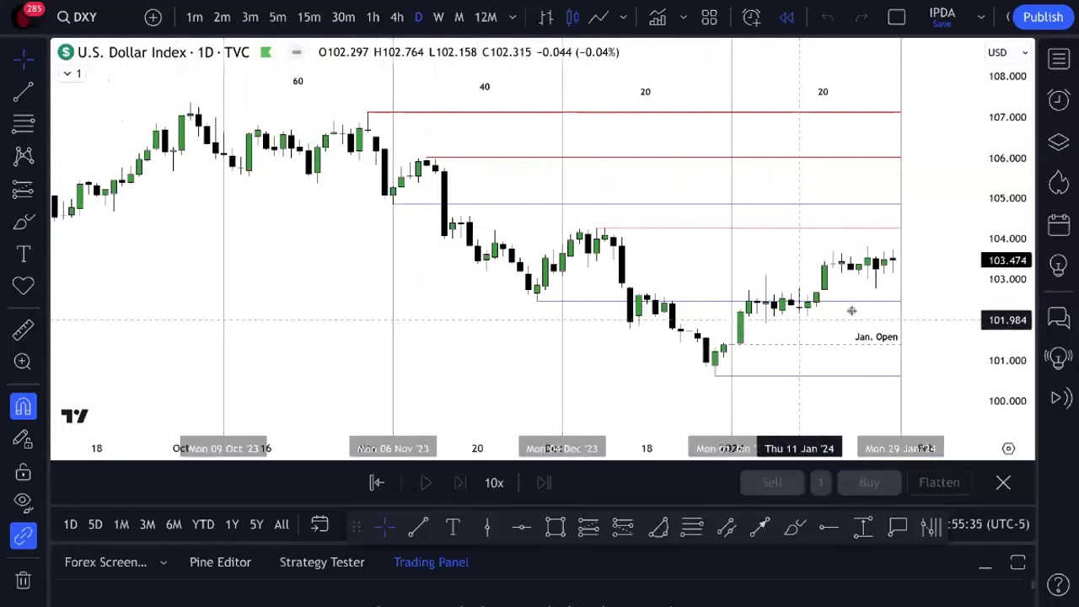
drag(872, 333, 807, 357)
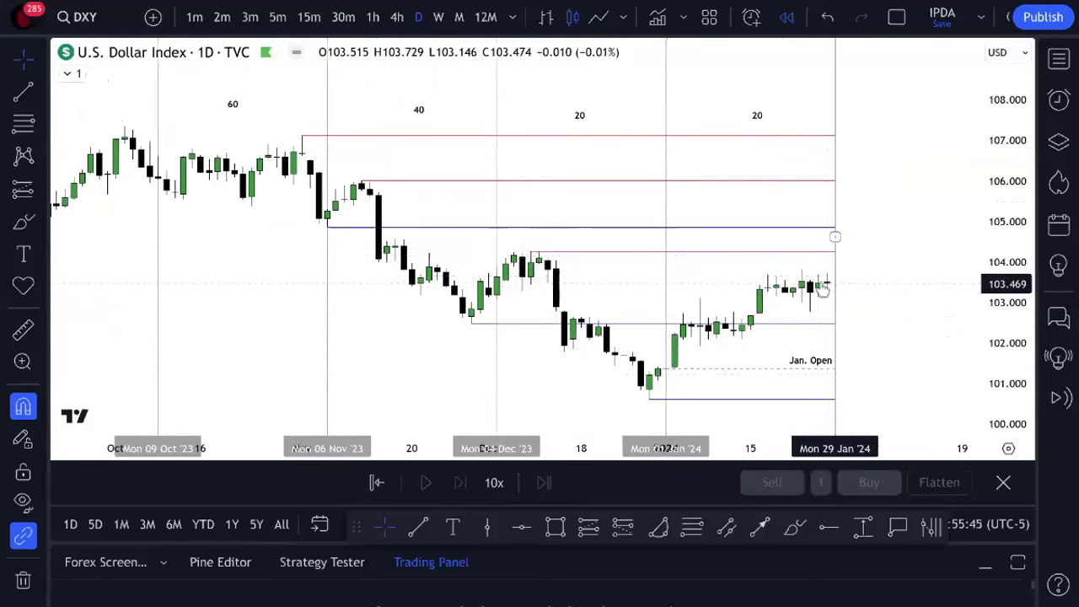
- Brush red strokes spanning the January candles on the Dollar Index chart to mark the range, undoing each stroke
click(793, 527)
mouse_move(753, 102)
mouse_down()
mouse_move(761, 128)
mouse_move(754, 103)
mouse_up()
click(828, 16)
mouse_move(678, 255)
mouse_down()
mouse_move(677, 288)
mouse_move(831, 283)
mouse_up()
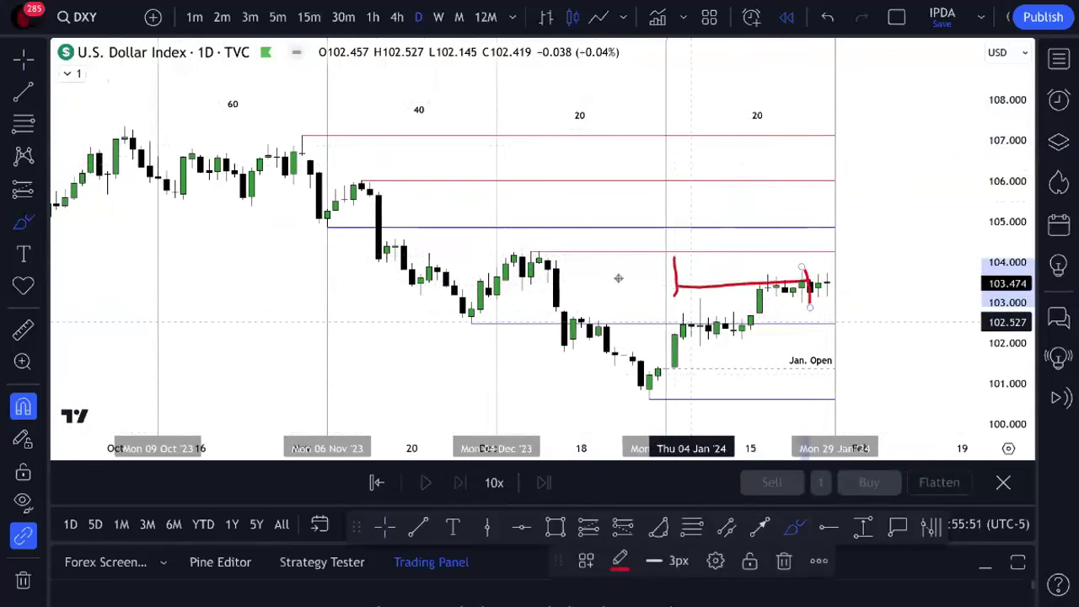
click(827, 17)
click(832, 18)
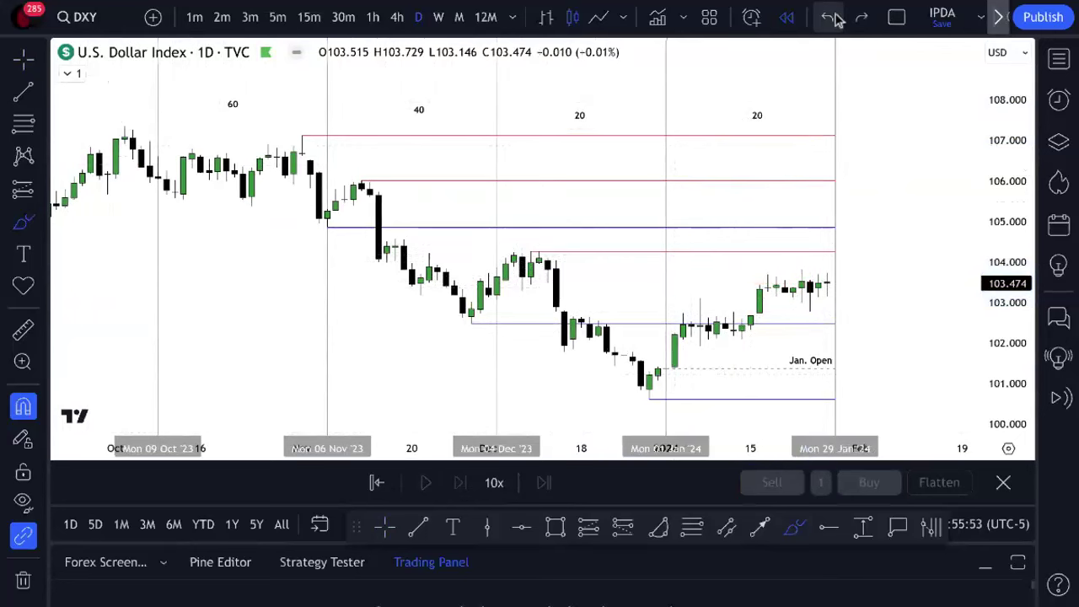
mouse_move(674, 213)
mouse_down()
mouse_move(683, 265)
mouse_move(824, 245)
mouse_move(827, 215)
mouse_up()
click(827, 18)
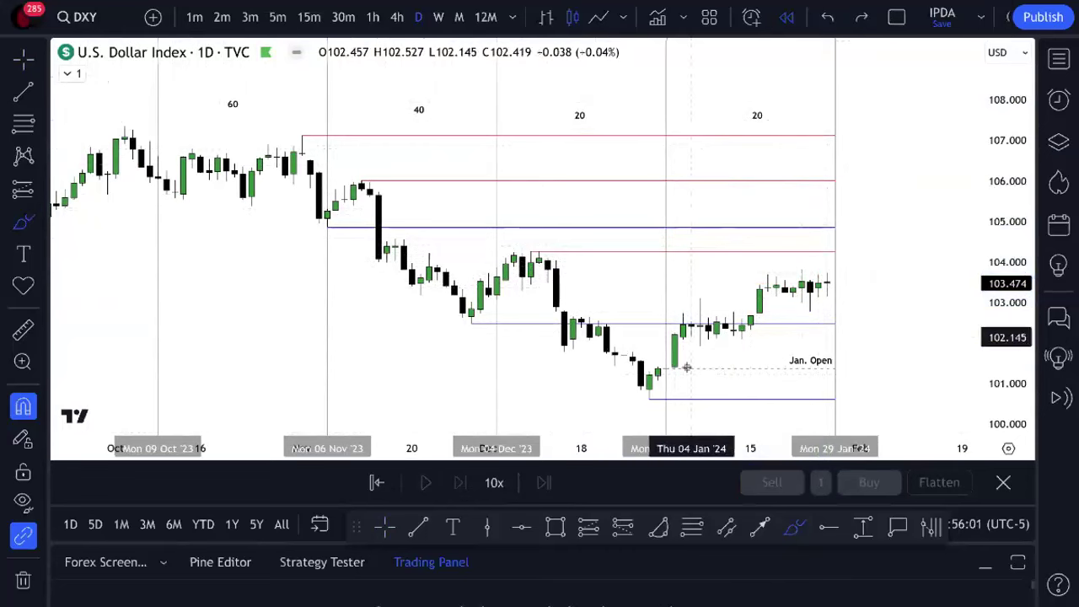
- Sketch possible January price paths from the Jan. Open line with the brush, undoing each one
mouse_move(663, 376)
mouse_down()
mouse_move(700, 346)
mouse_move(835, 364)
mouse_move(833, 344)
mouse_up()
click(828, 20)
mouse_move(671, 365)
mouse_down()
mouse_move(735, 445)
mouse_move(824, 179)
mouse_up()
click(829, 19)
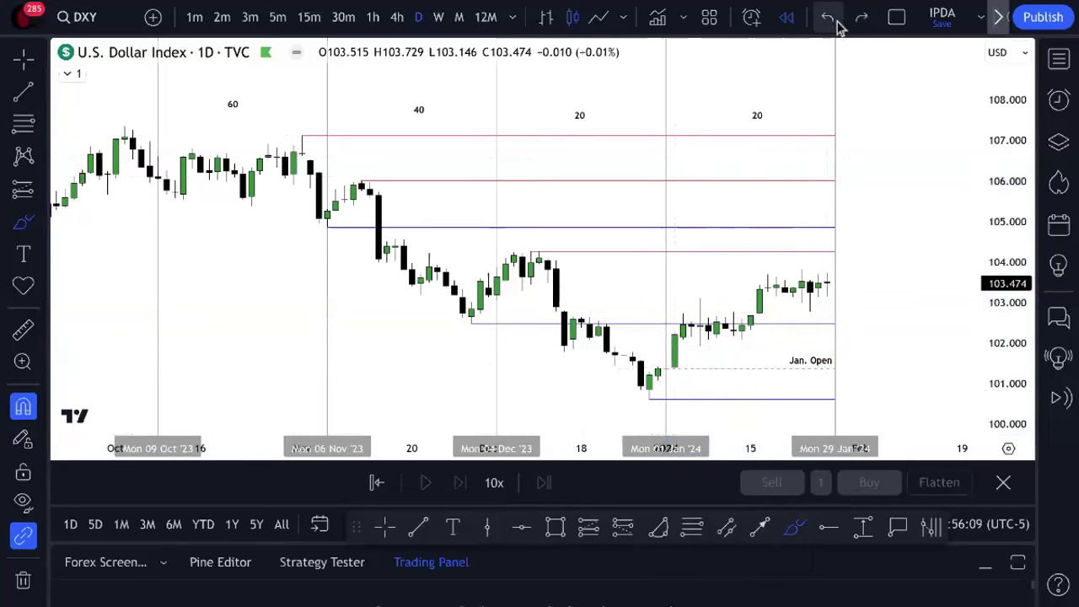
mouse_move(666, 360)
mouse_down()
mouse_move(751, 416)
mouse_move(751, 439)
mouse_up()
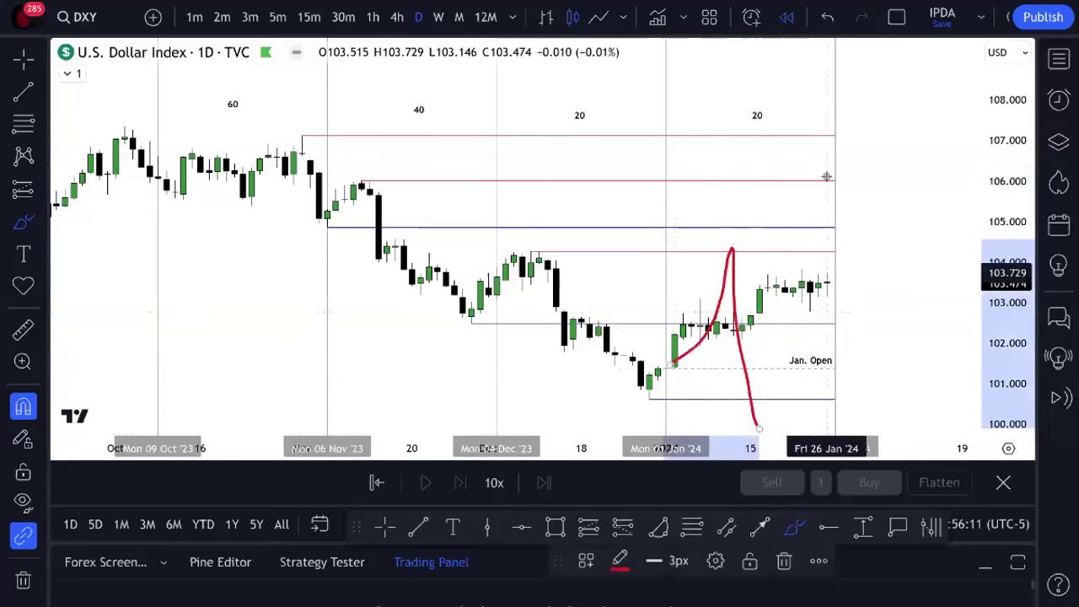
click(829, 19)
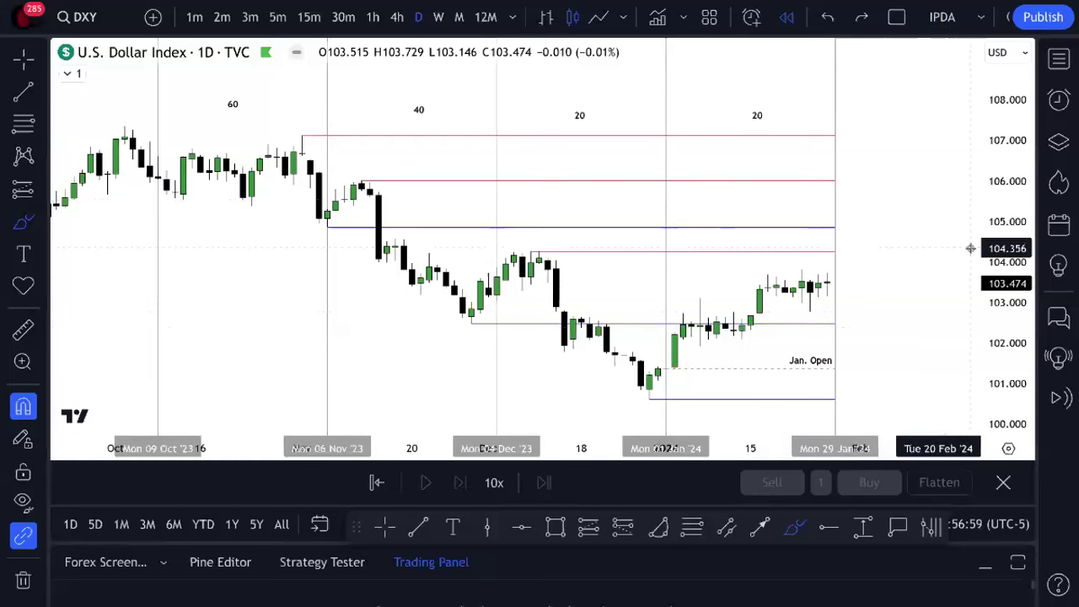
- Leaf through the GBPUSD, AUDUSD and USOIL daily charts and return to GBPUSD
key(space)
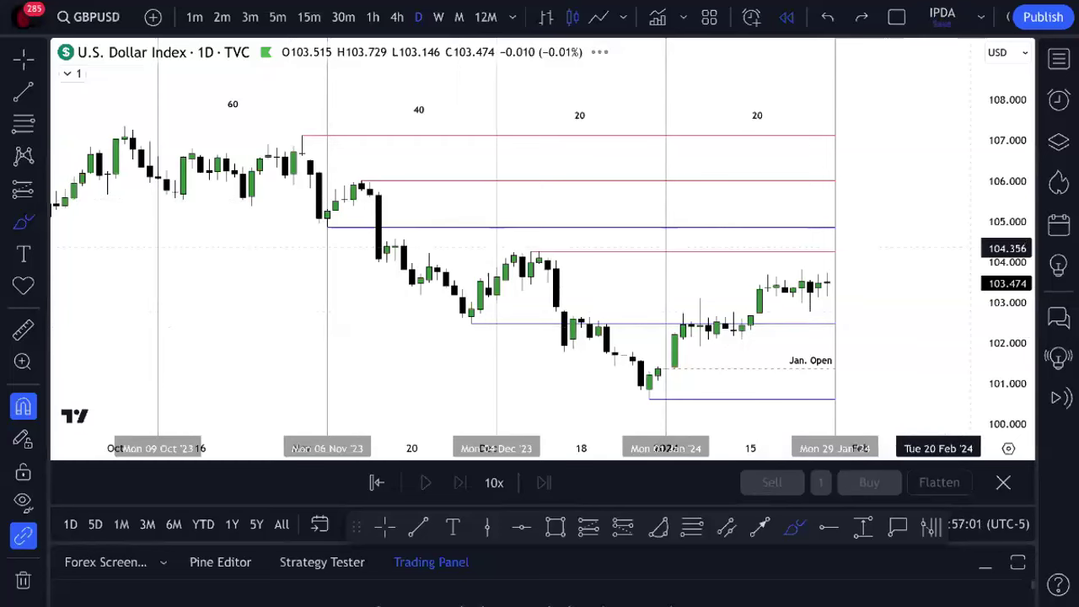
key(space)
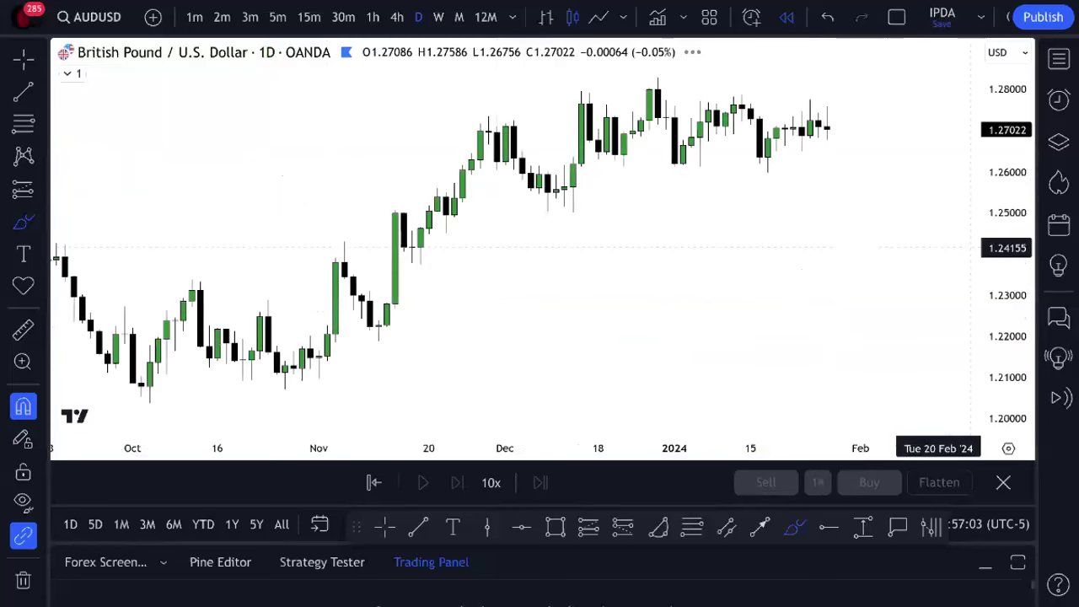
key(space)
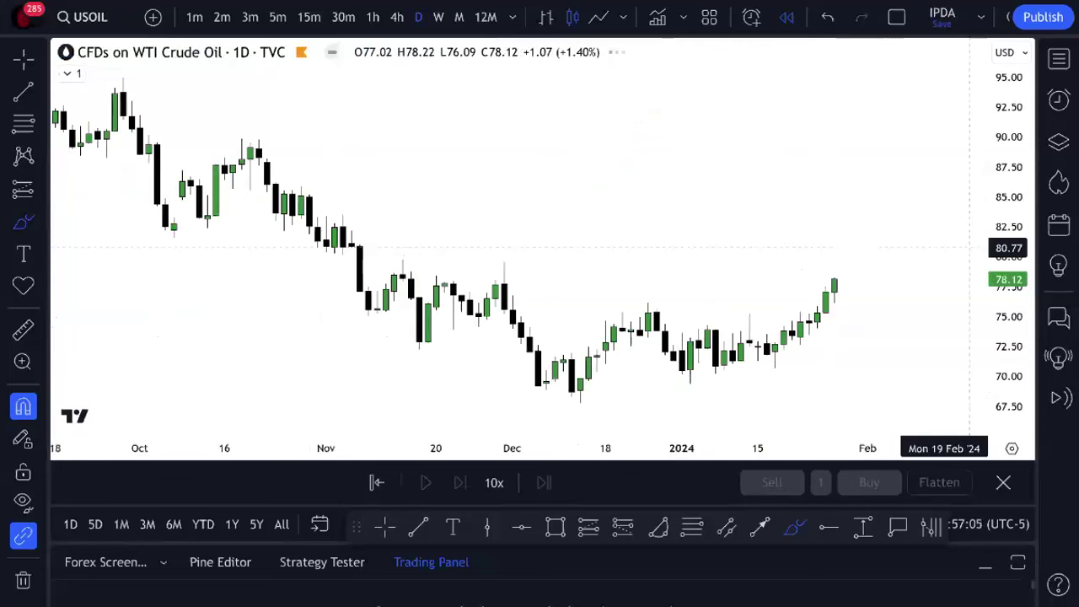
key(shift+space)
key(shift+space)
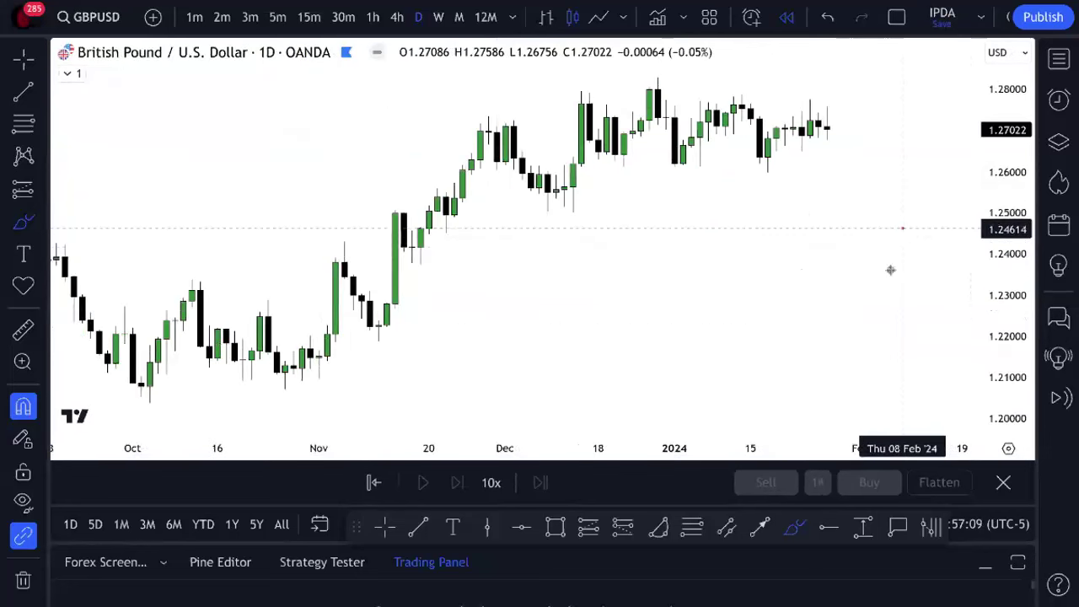
drag(901, 227, 871, 320)
click(826, 16)
- Place a vertical line on the 2 January 2024 candle of the GBPUSD daily chart
click(386, 527)
mouse_move(683, 168)
mouse_down()
mouse_move(679, 241)
mouse_move(809, 276)
mouse_up()
drag(1011, 308, 1011, 329)
scroll(879, 301, down, 2)
key(alt+v)
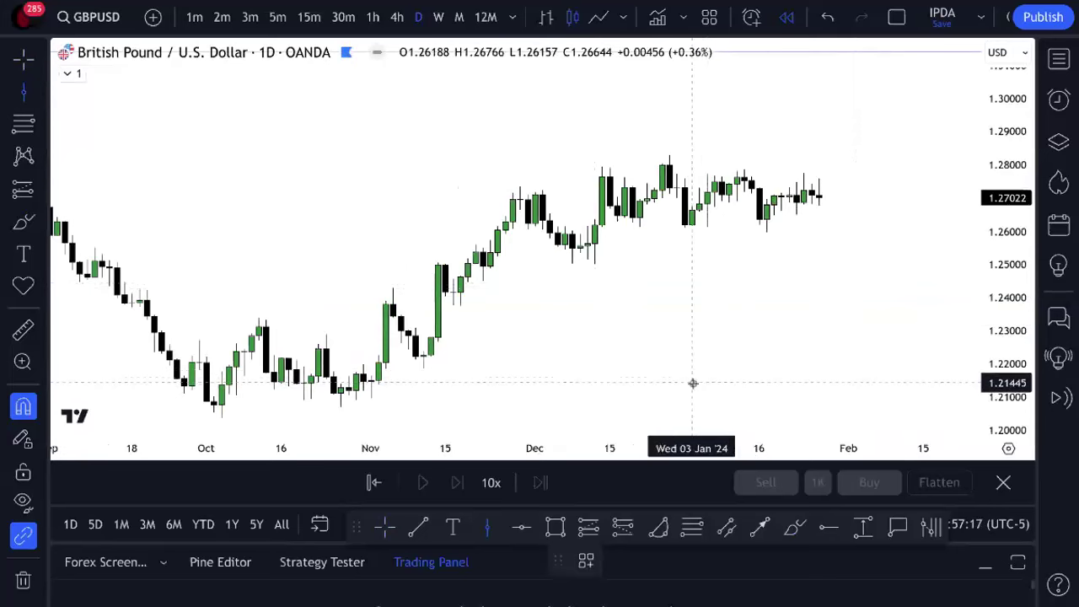
click(688, 387)
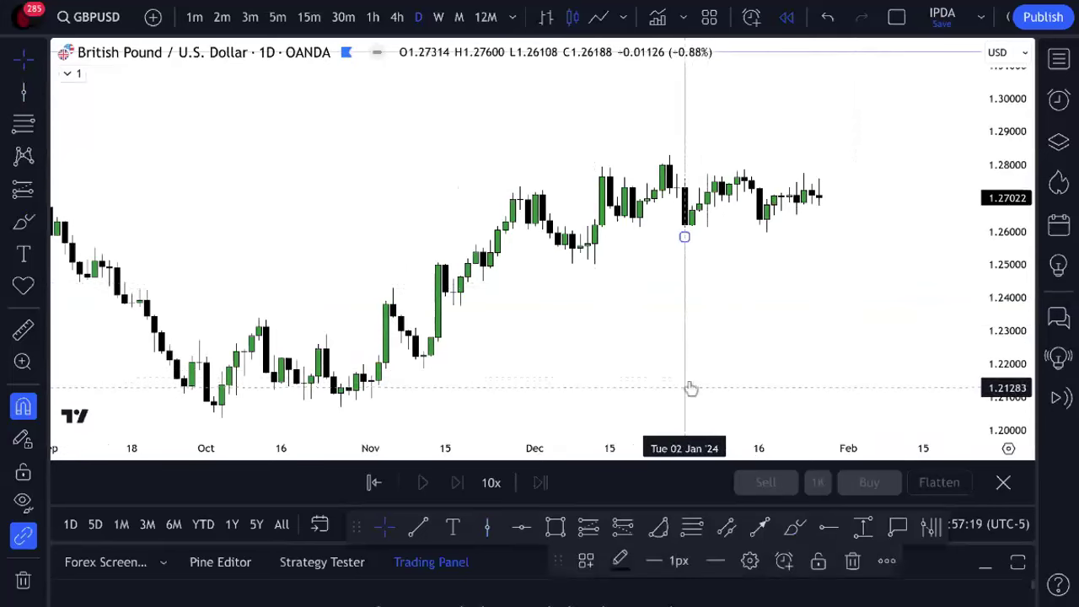
click(780, 250)
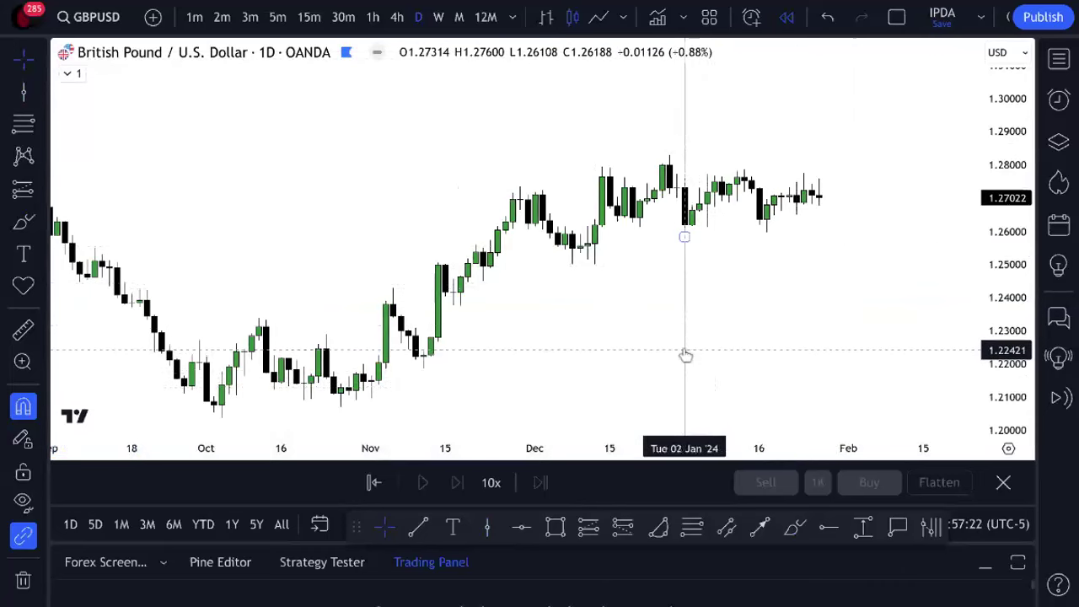
- Measure 20 and 40 bars back from the 2 January line and place vertical lines on 1 December and 3 November 2023
drag(685, 355, 536, 359)
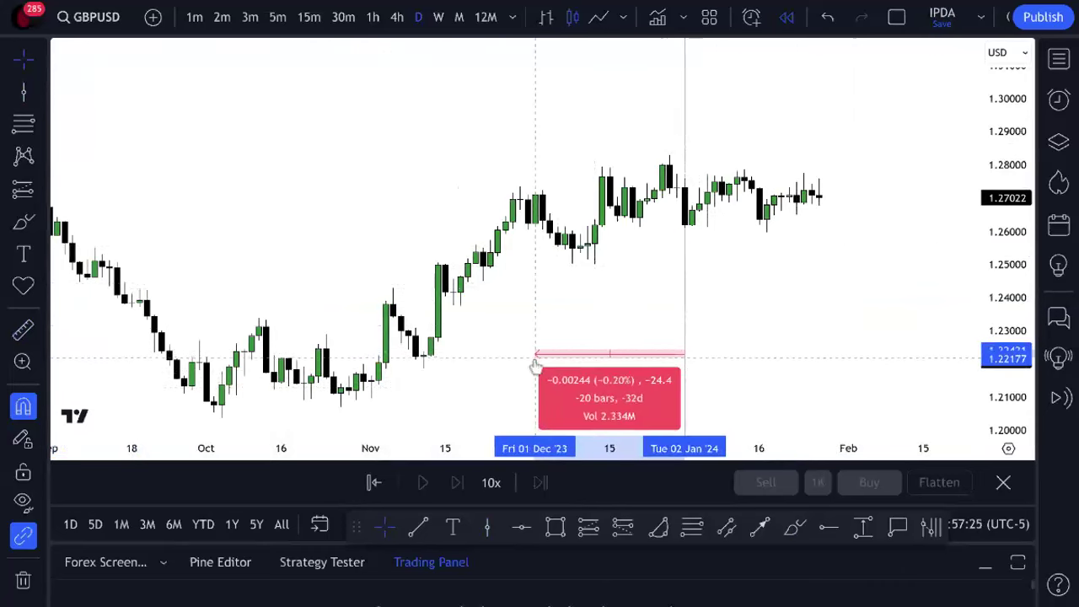
click(488, 527)
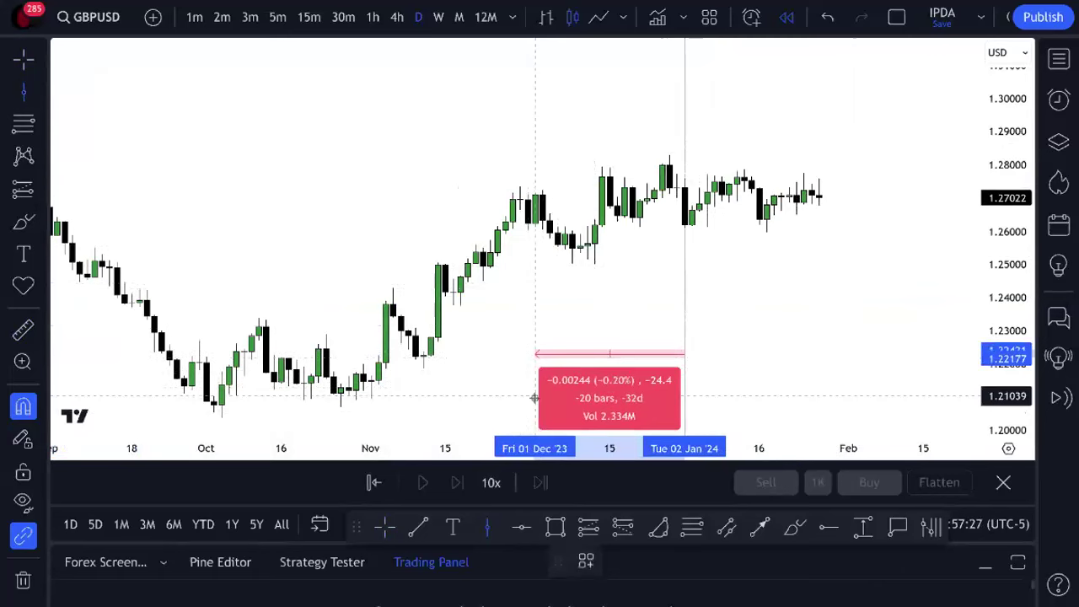
click(534, 397)
drag(535, 375, 393, 392)
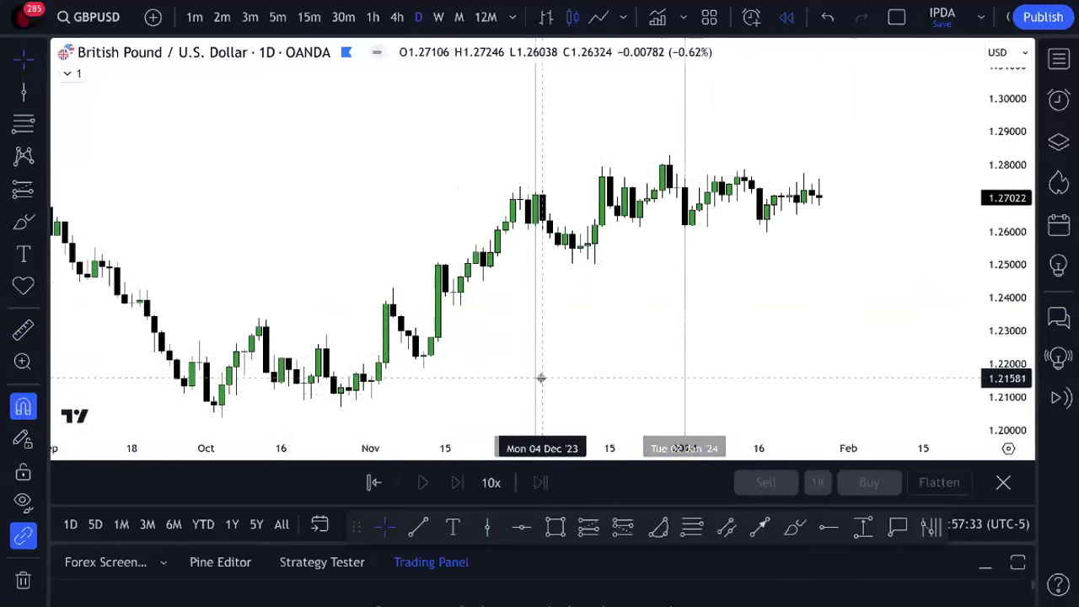
mouse_move(535, 381)
mouse_down()
mouse_move(310, 398)
mouse_move(266, 374)
mouse_move(258, 386)
mouse_move(266, 374)
mouse_move(228, 385)
mouse_up()
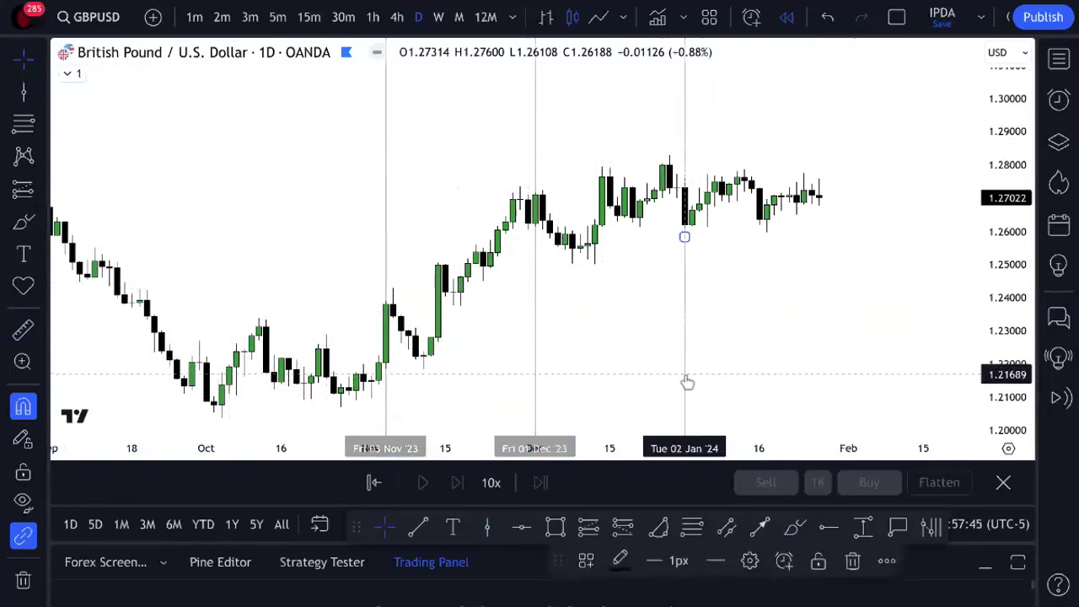
- Place vertical lines 60 bars before the 2 January line, on 6 October 2023, and 20 bars after it, on 30 January 2024
shift+click(685, 378)
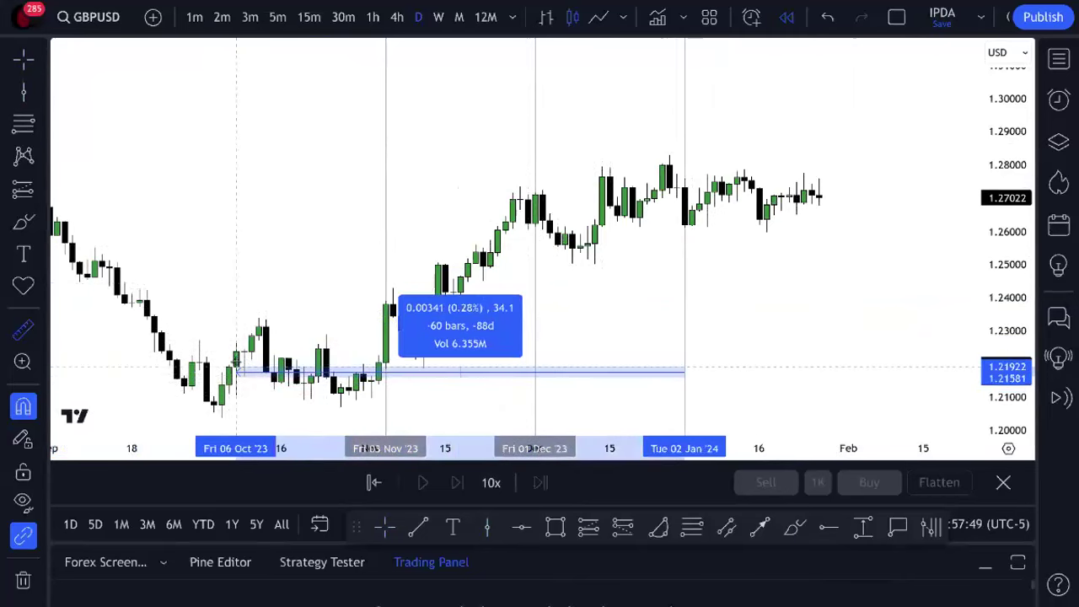
click(236, 369)
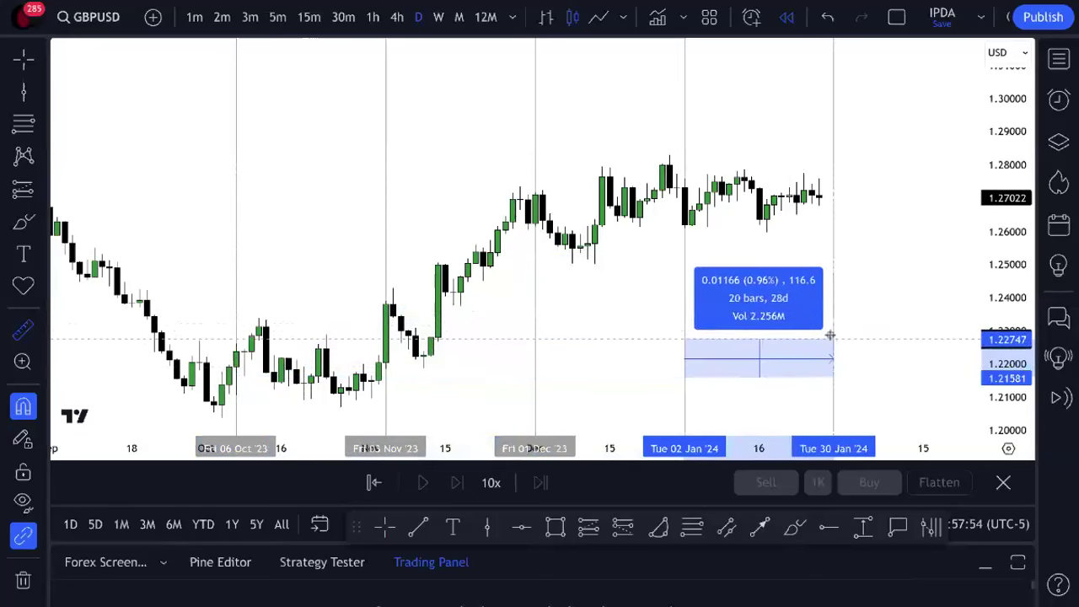
click(789, 236)
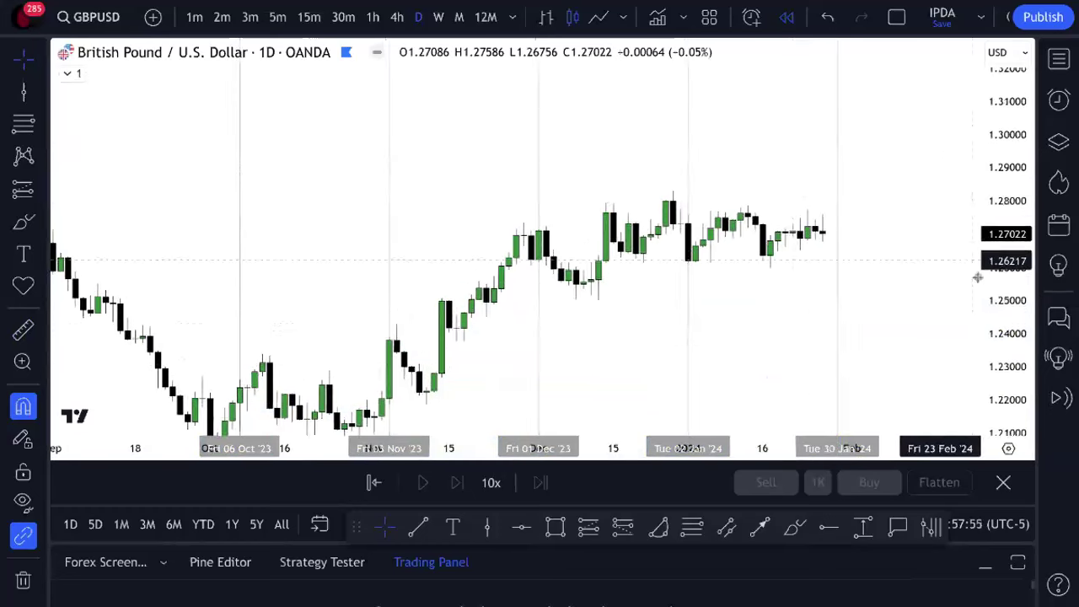
- Add a "20" text label above the January range and copy it above the December and November ranges
click(453, 527)
click(314, 166)
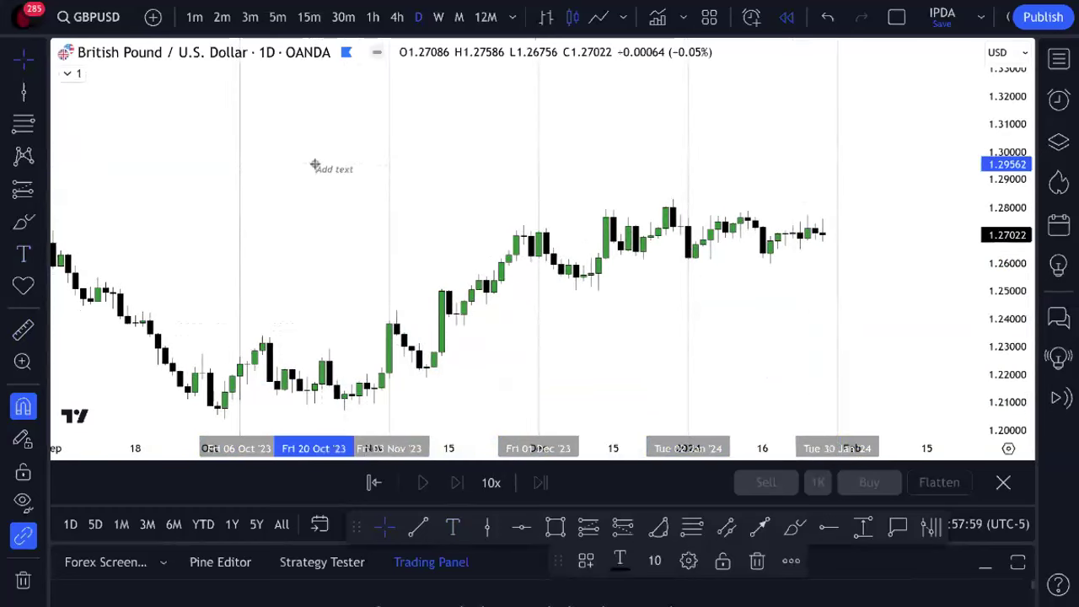
text(20)
click(323, 169)
key(Delete)
drag(785, 150, 457, 163)
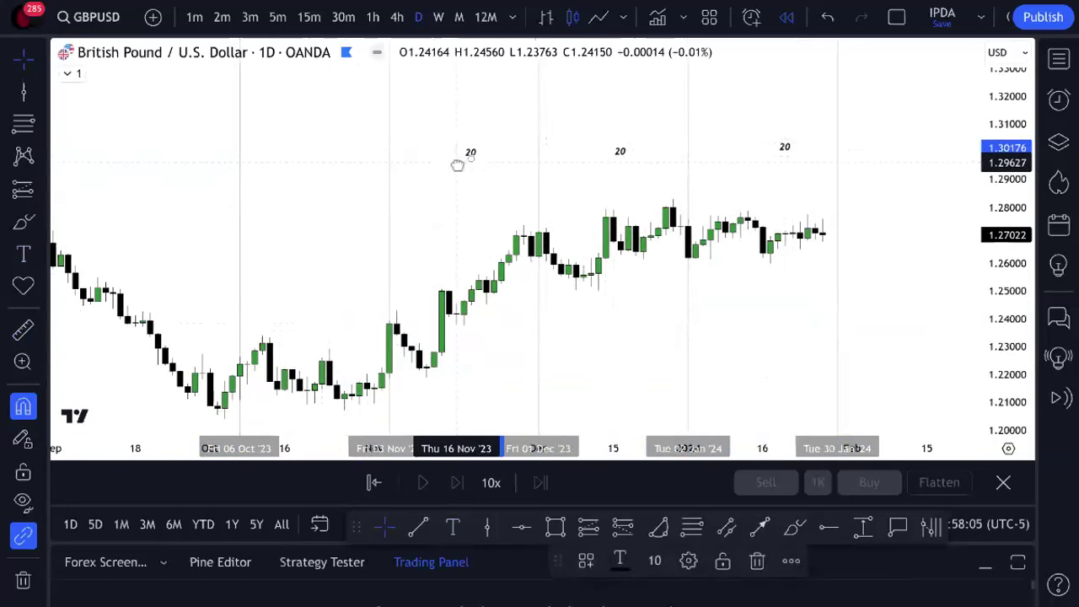
- Change the November range label to "40", copy it above the October range and set that copy to "60"
double_click(469, 157)
text(40)
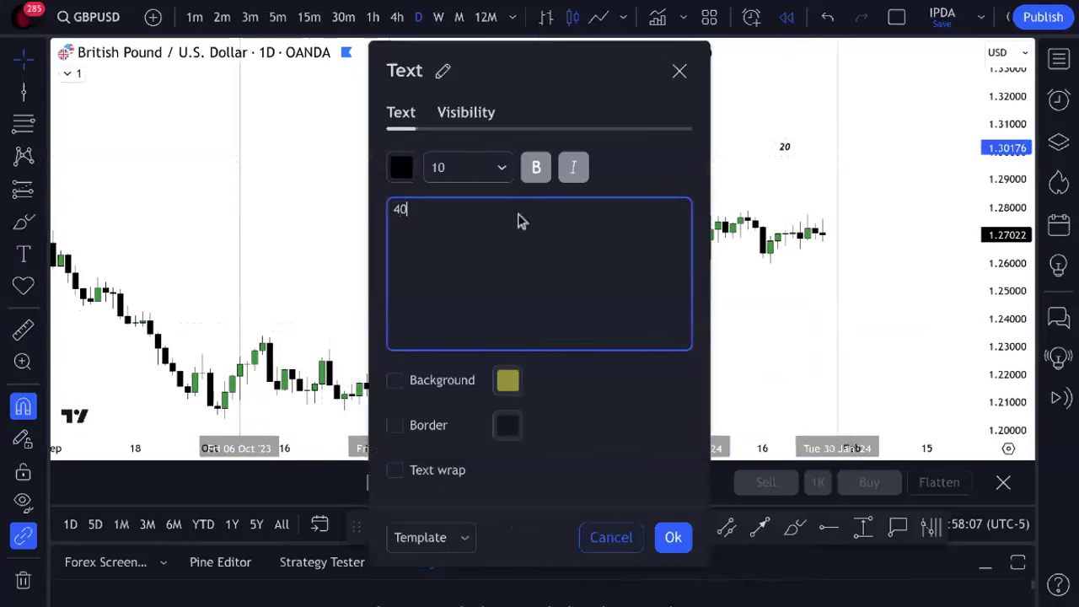
click(685, 538)
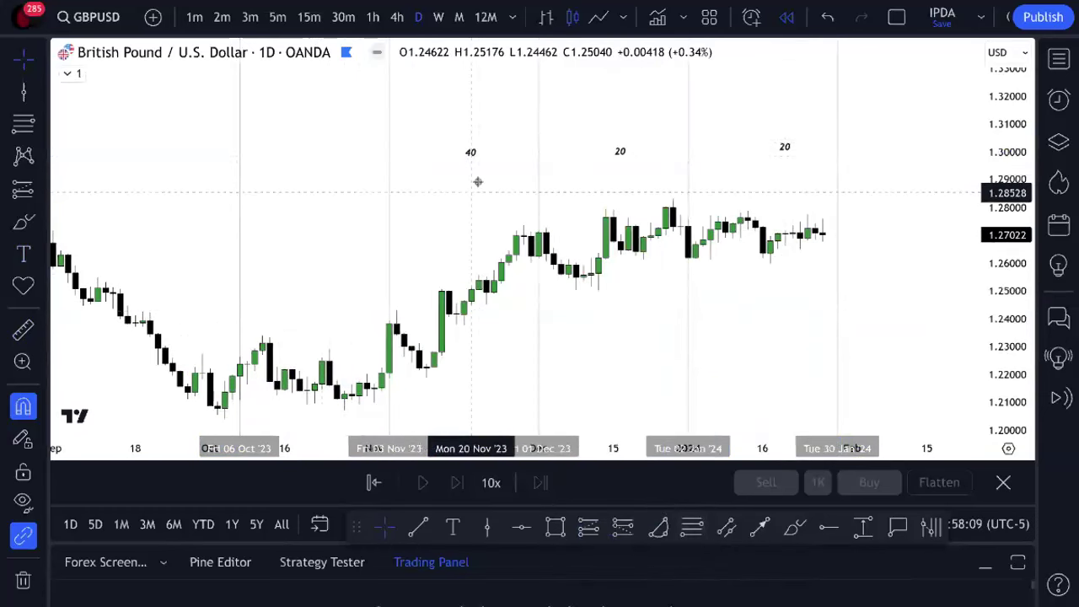
drag(460, 171, 308, 171)
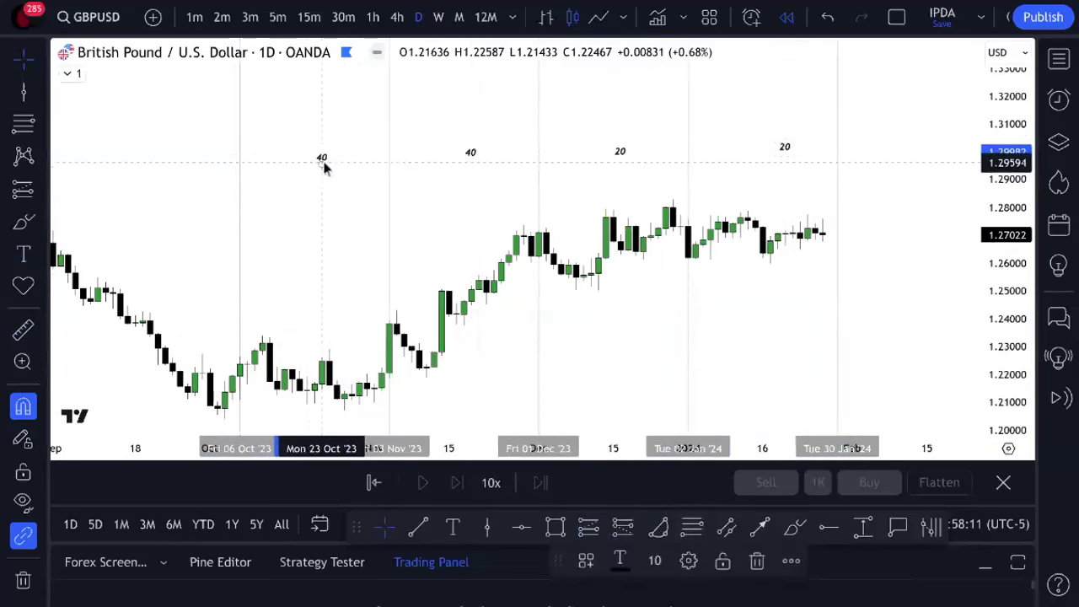
double_click(321, 159)
text(60)
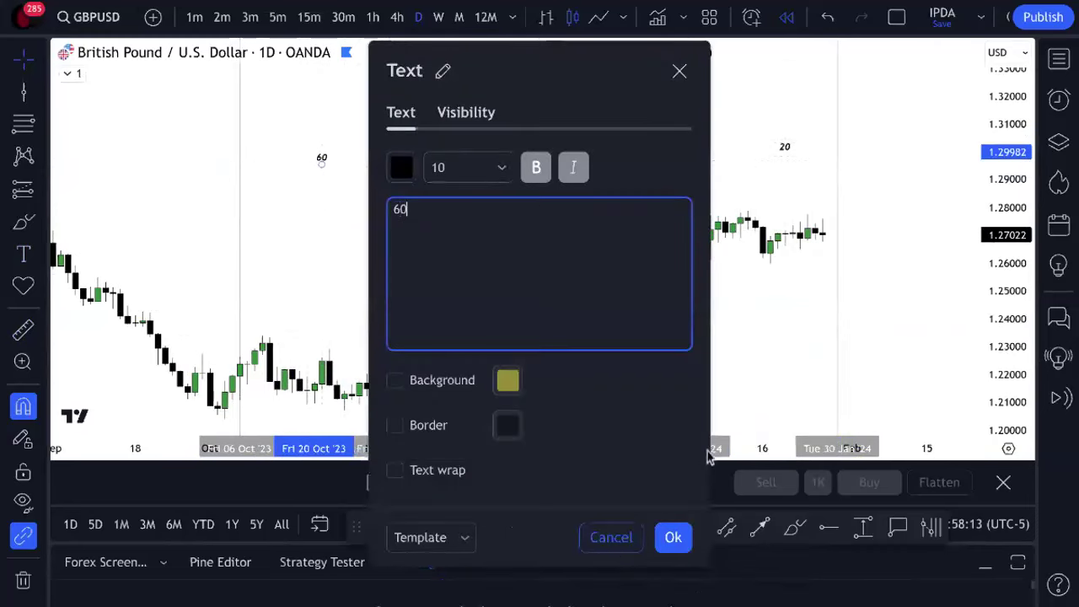
click(673, 537)
- Restart the GBPUSD bar replay from the 2 January 2024 candle
click(374, 483)
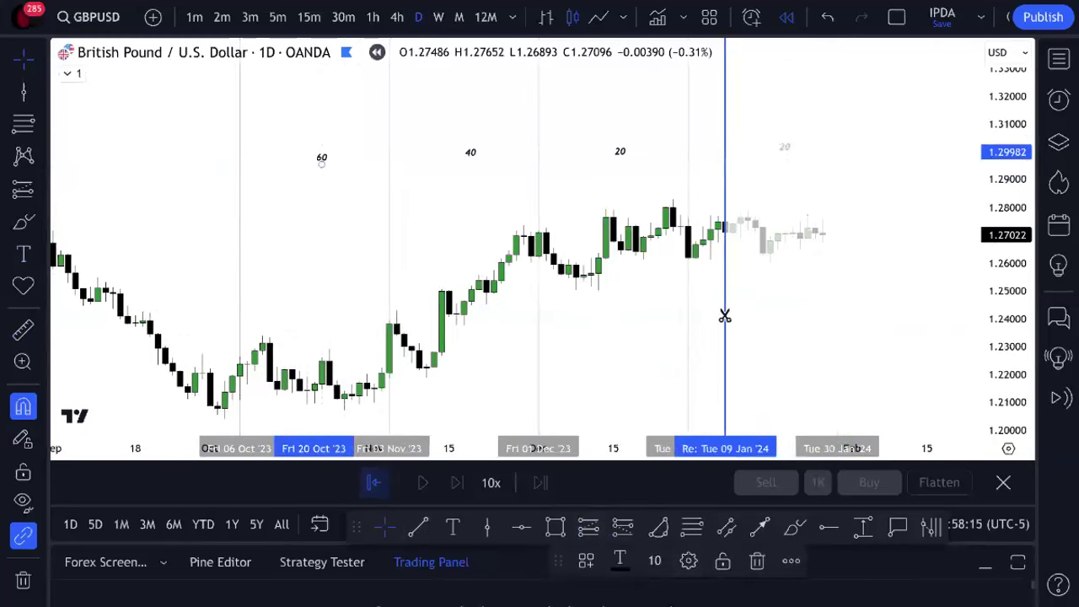
click(695, 306)
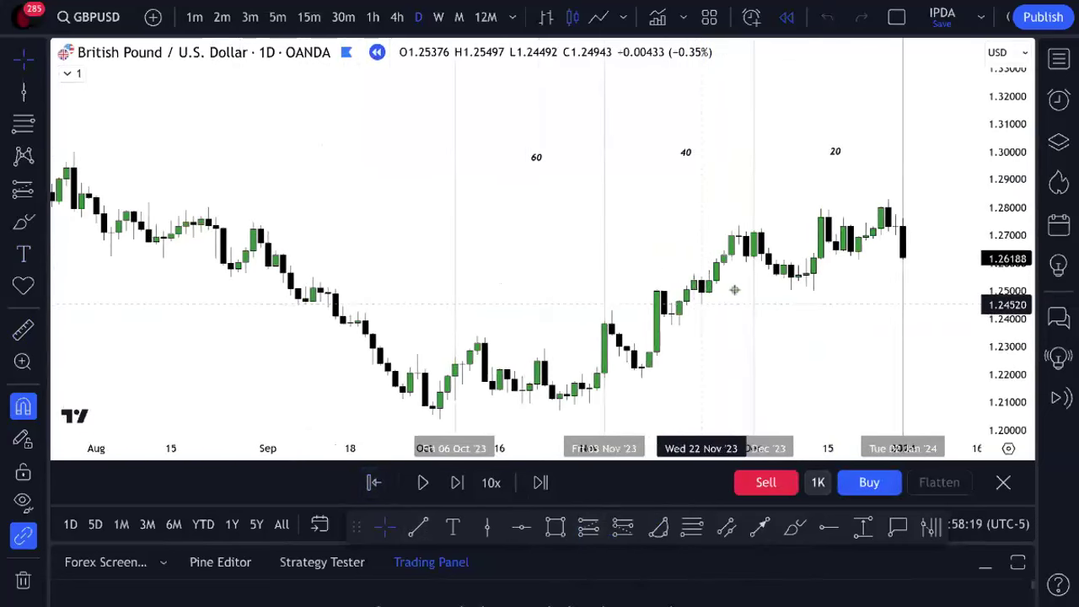
drag(847, 326, 721, 310)
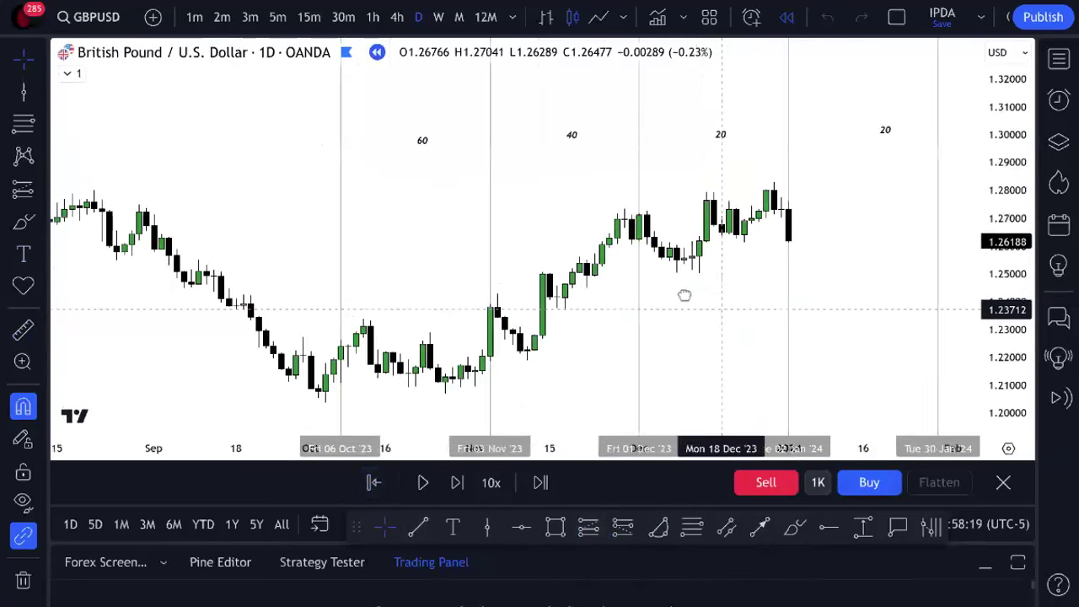
- Measure from mid-February 2024 back across the range dividers into October and November 2023 to examine the lookback span
shift+click(875, 223)
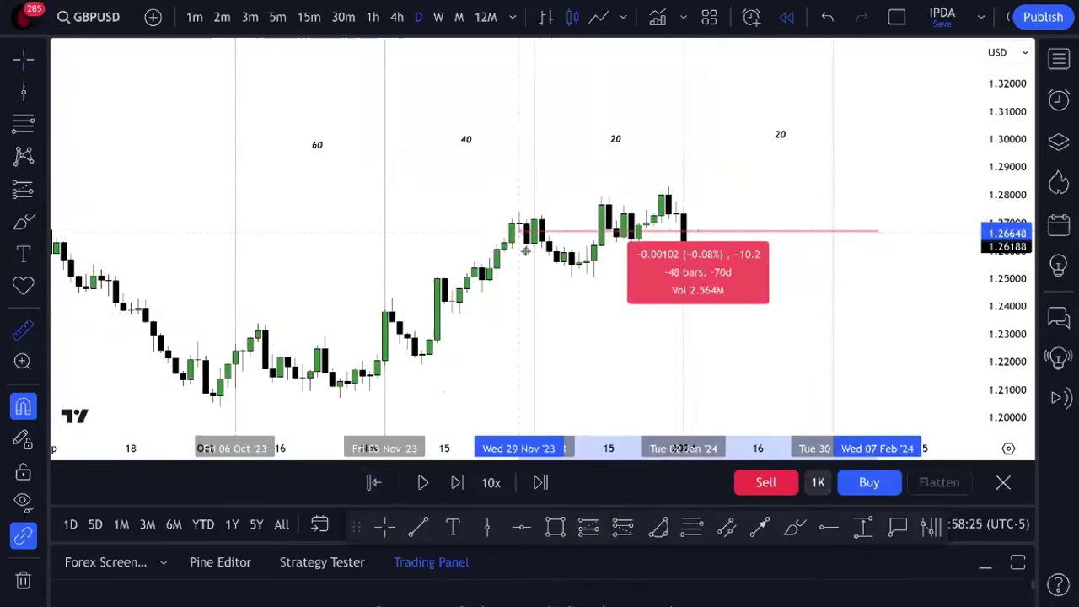
click(898, 207)
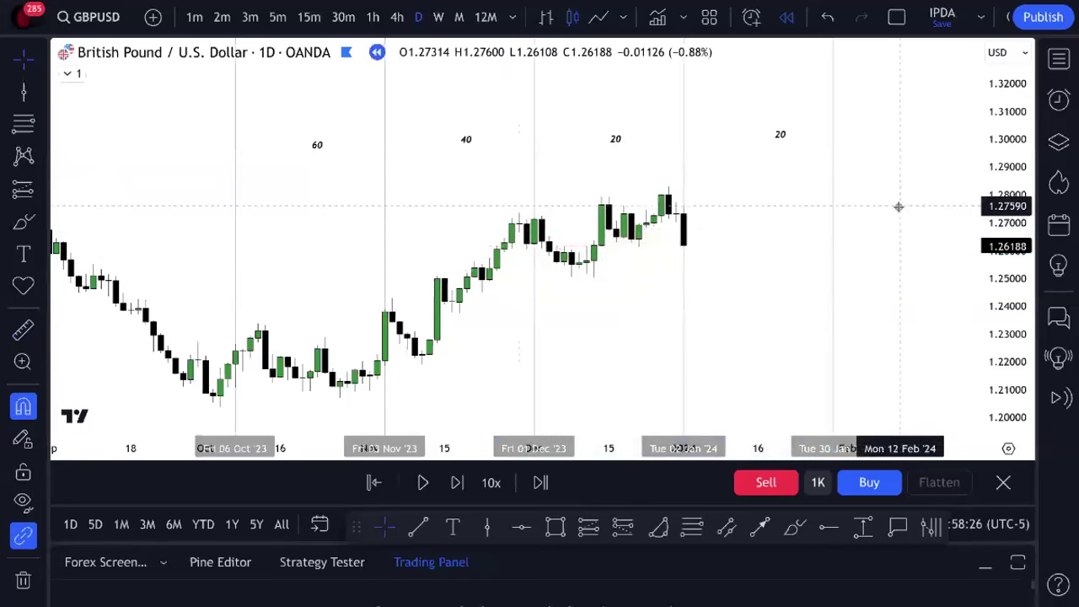
shift+click(899, 207)
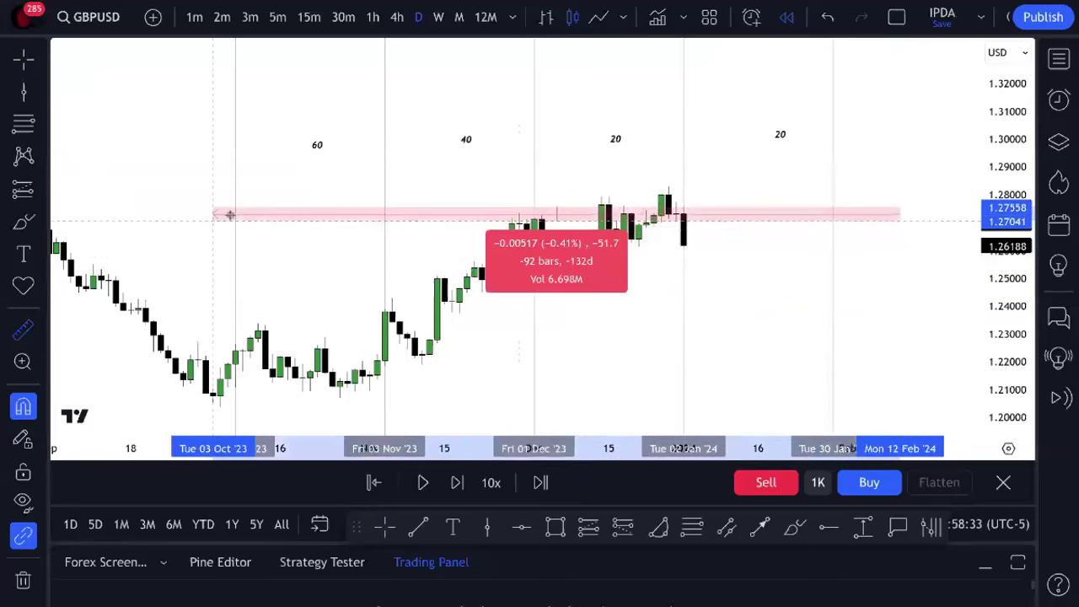
click(391, 246)
click(317, 241)
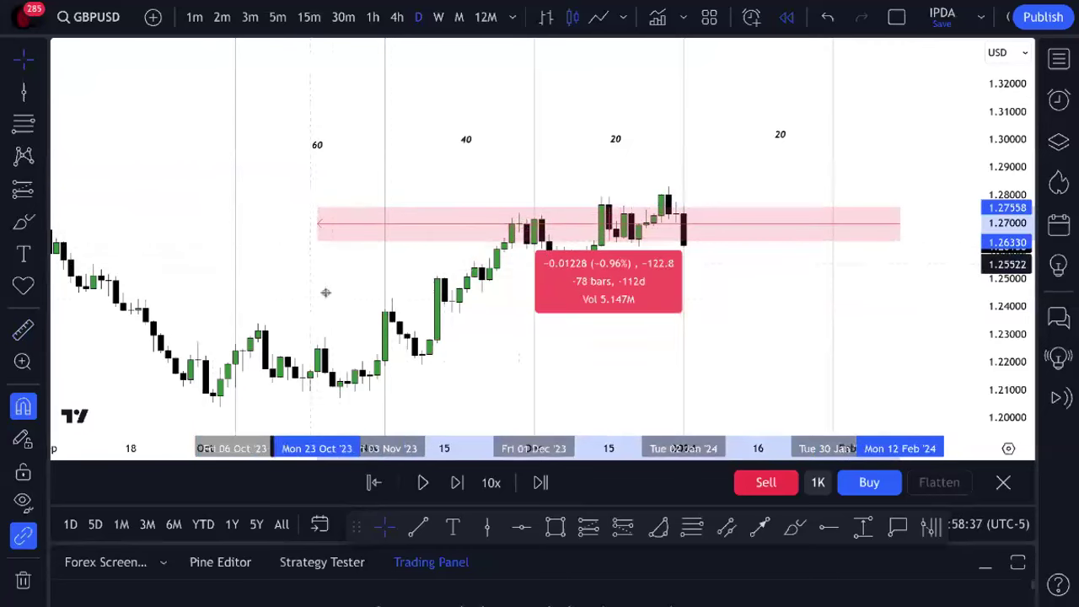
click(787, 290)
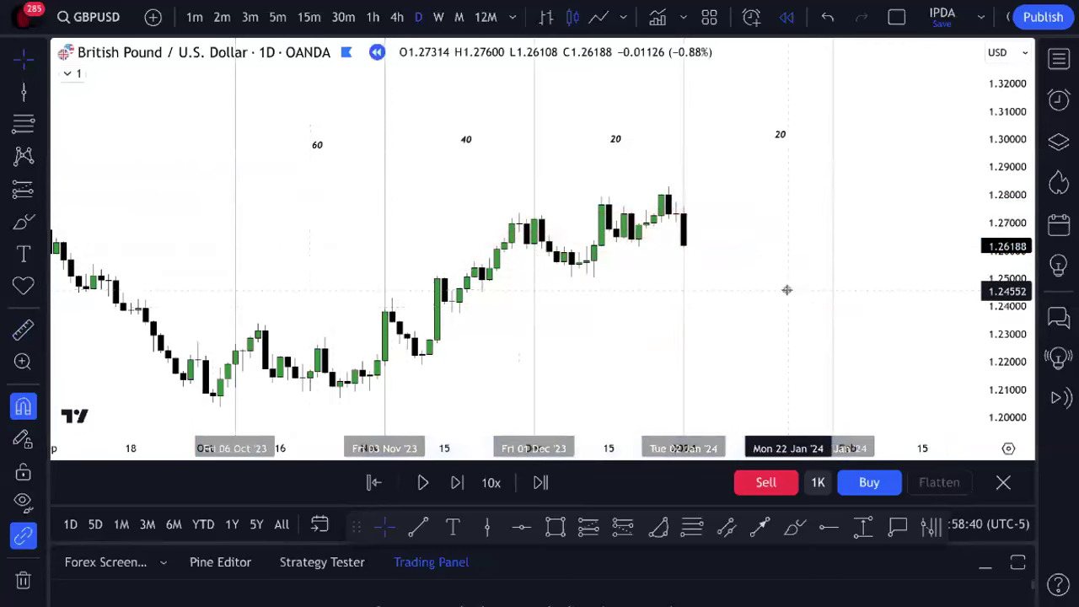
click(923, 262)
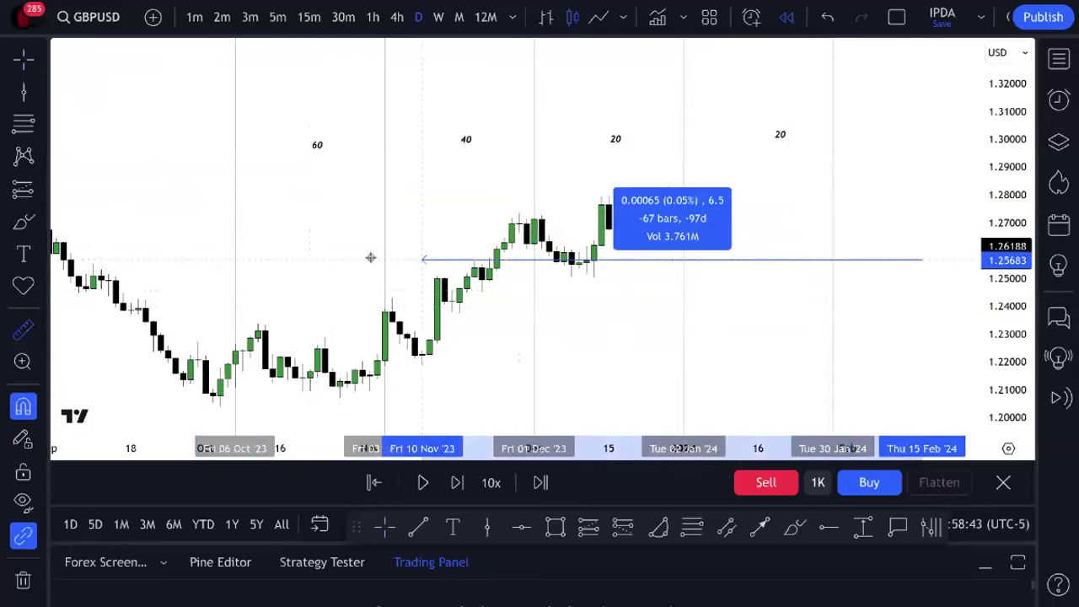
click(308, 239)
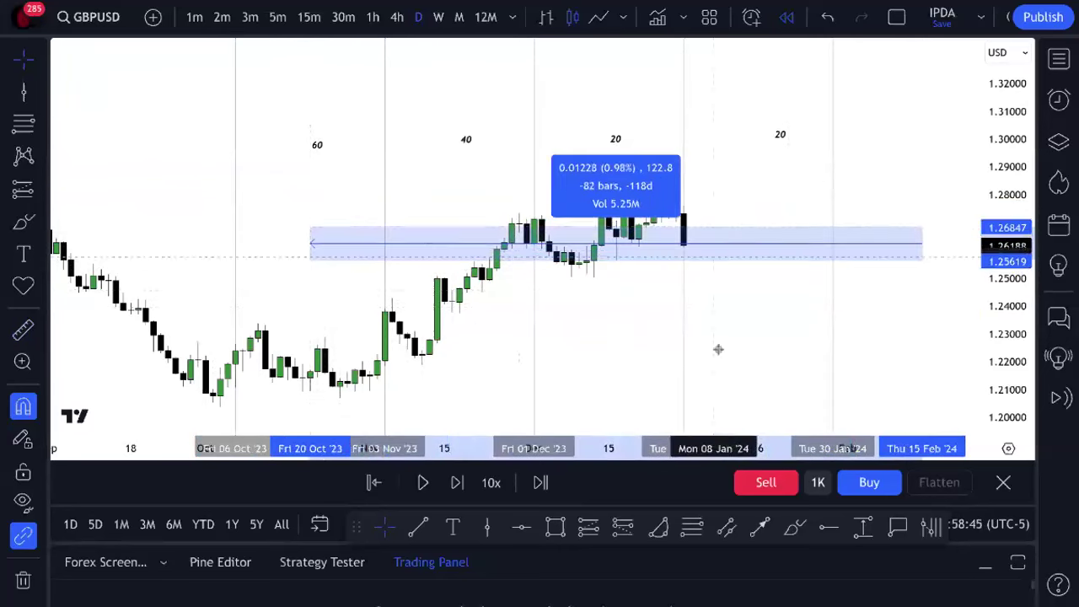
click(754, 331)
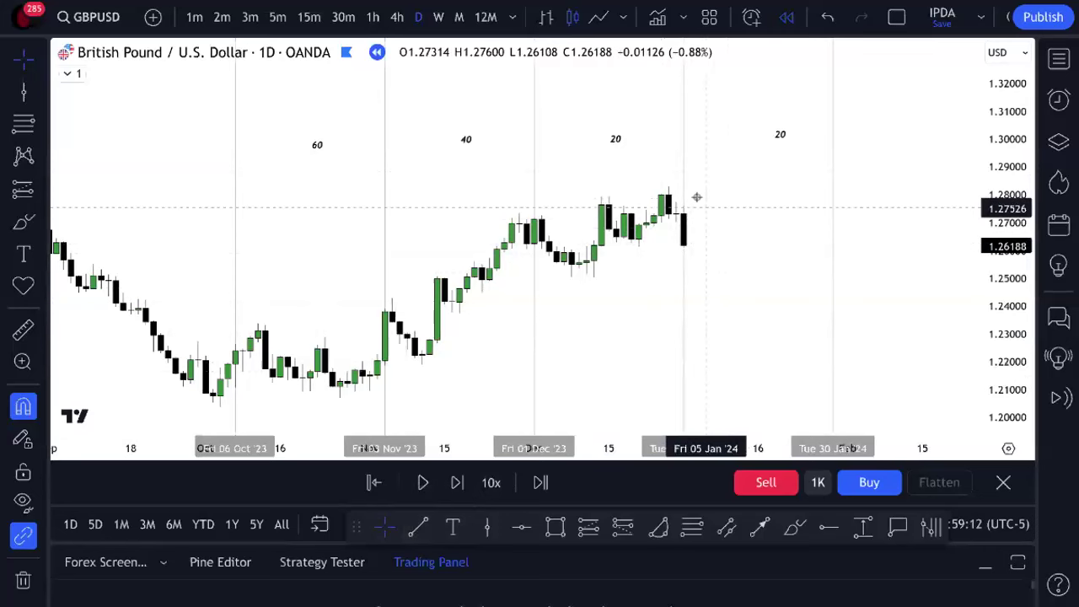
- Draw a horizontal trend line from the 28 December 2023 high at 1.28280 to the 30 January line and colour it red
click(419, 527)
click(668, 187)
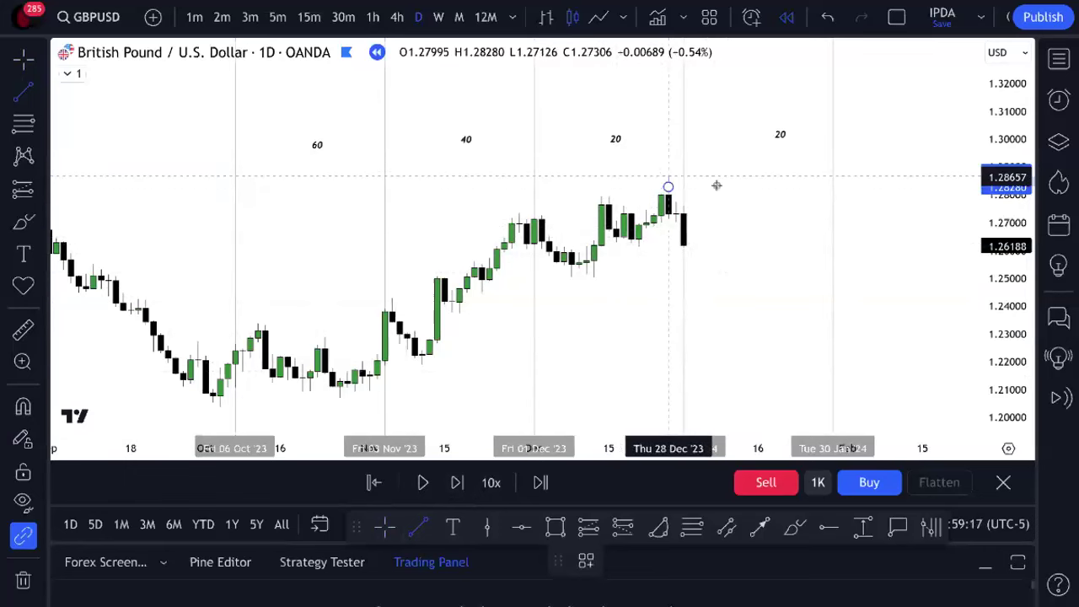
click(833, 187)
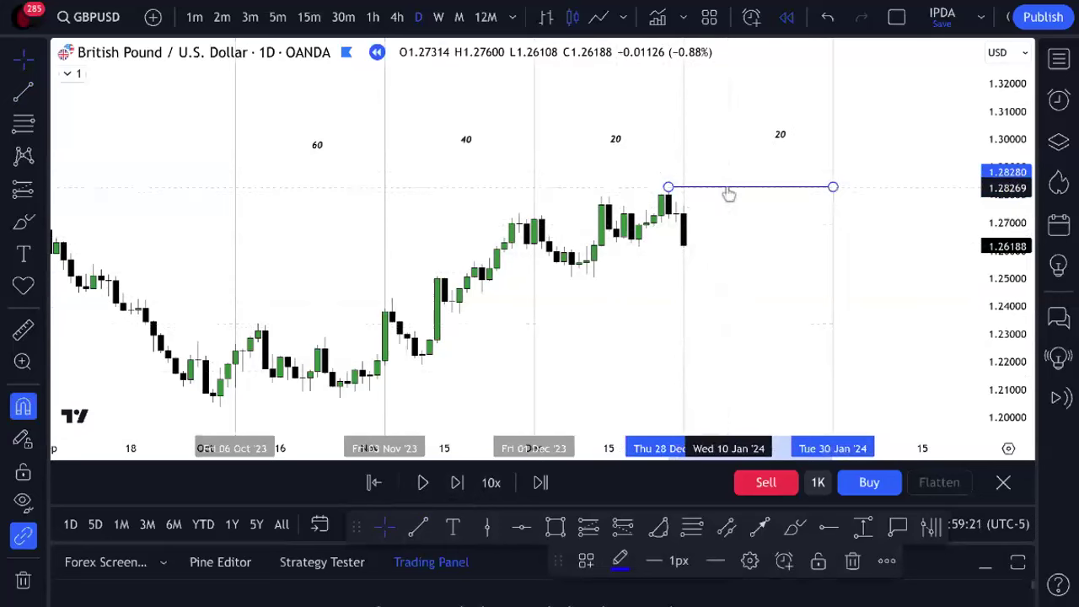
click(619, 563)
click(801, 326)
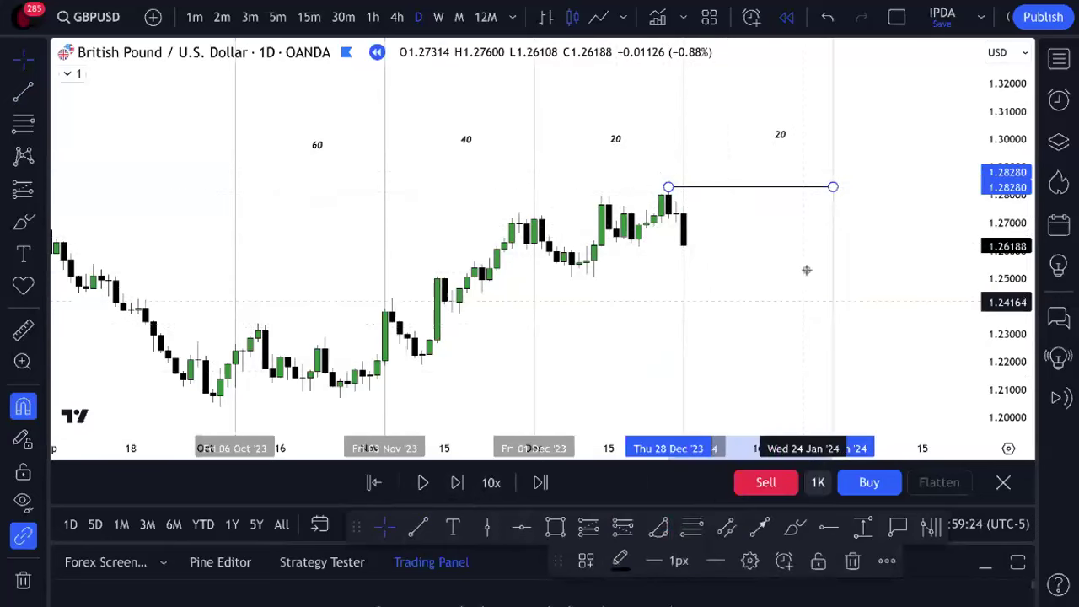
click(621, 562)
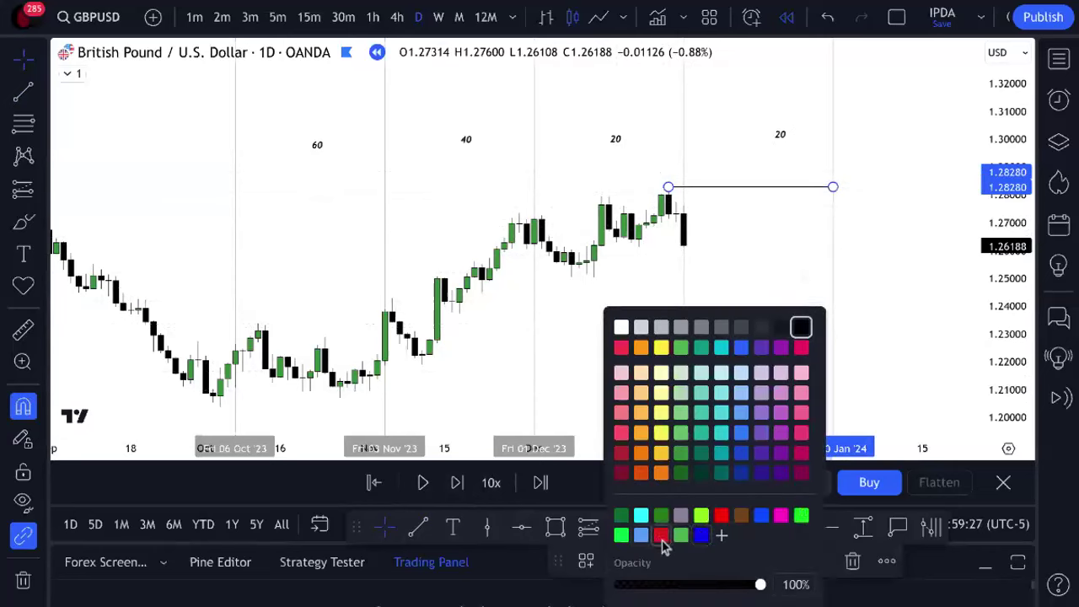
click(662, 535)
click(765, 337)
- Draw a horizontal red trend line from the 29 November 2023 high at 1.27334 to the 30 January line
click(419, 527)
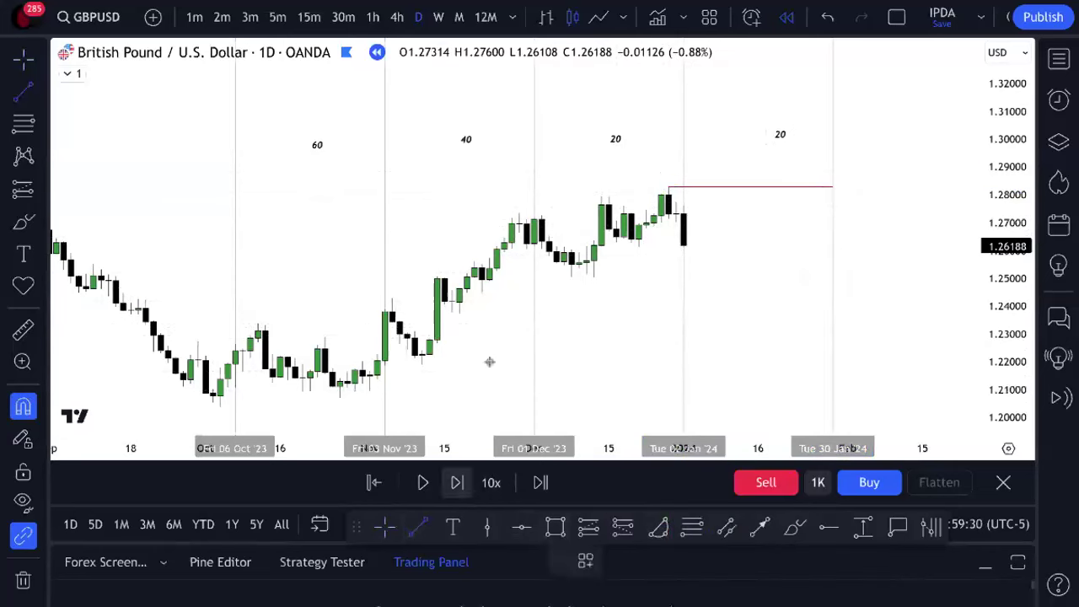
click(519, 214)
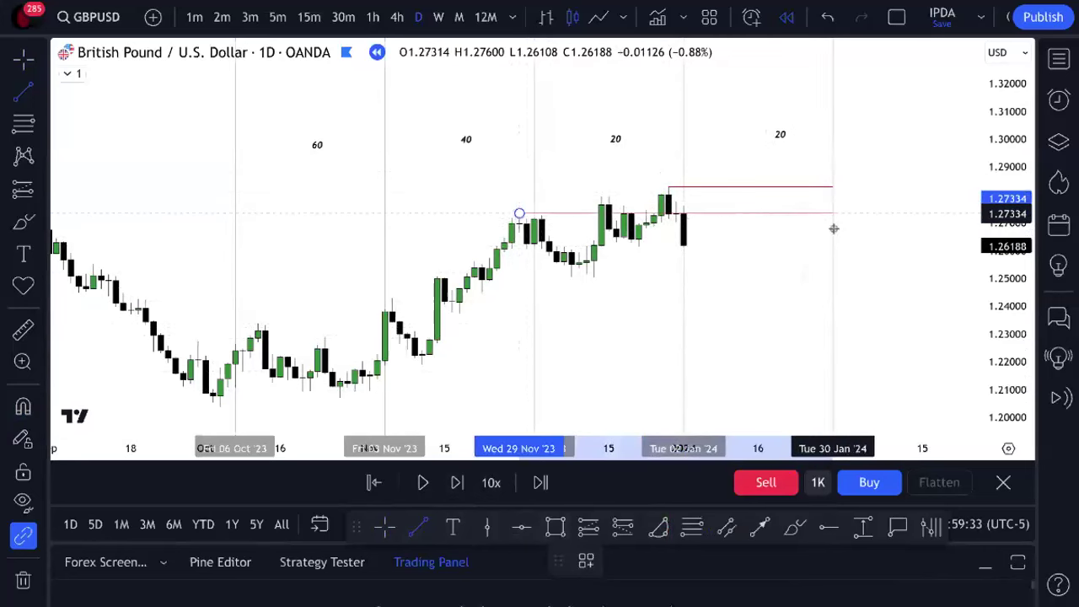
click(834, 228)
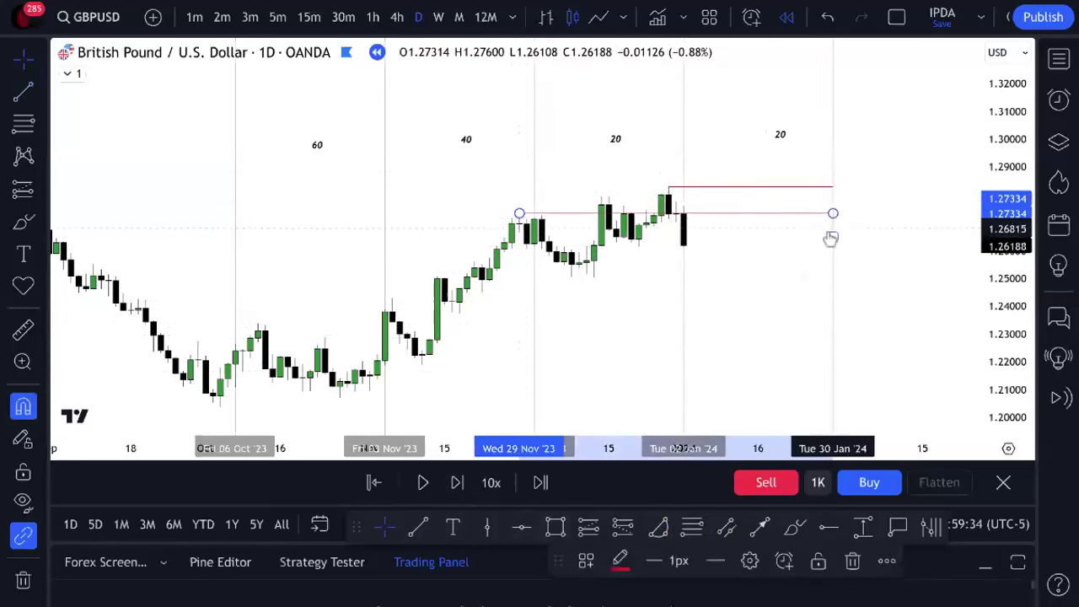
- Draw a horizontal red trend line from the 3 November 2023 high at 1.23898 to the 30 January line
click(415, 526)
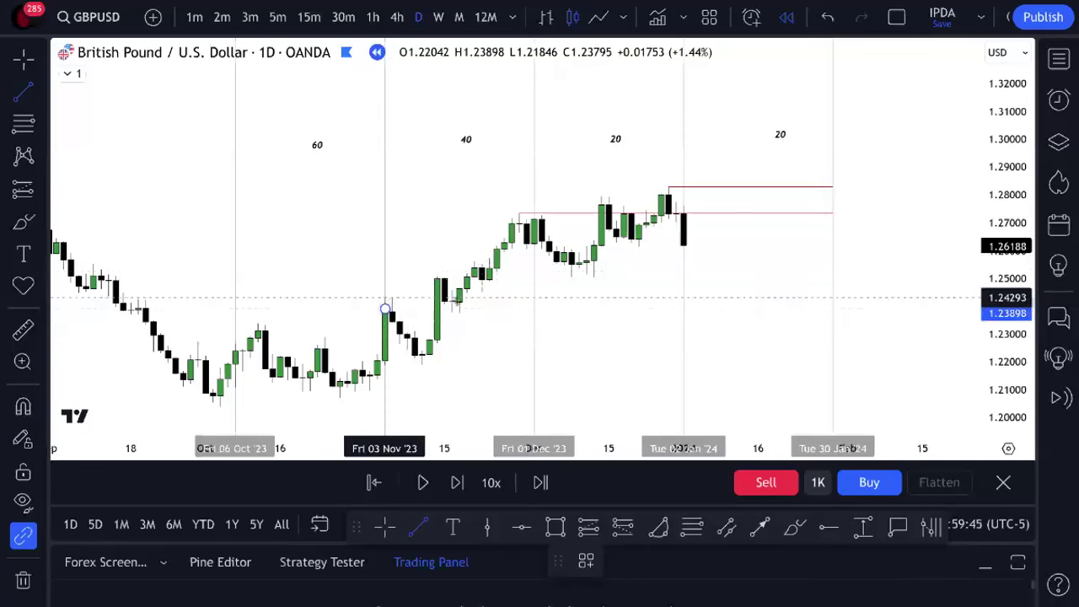
click(385, 309)
click(830, 316)
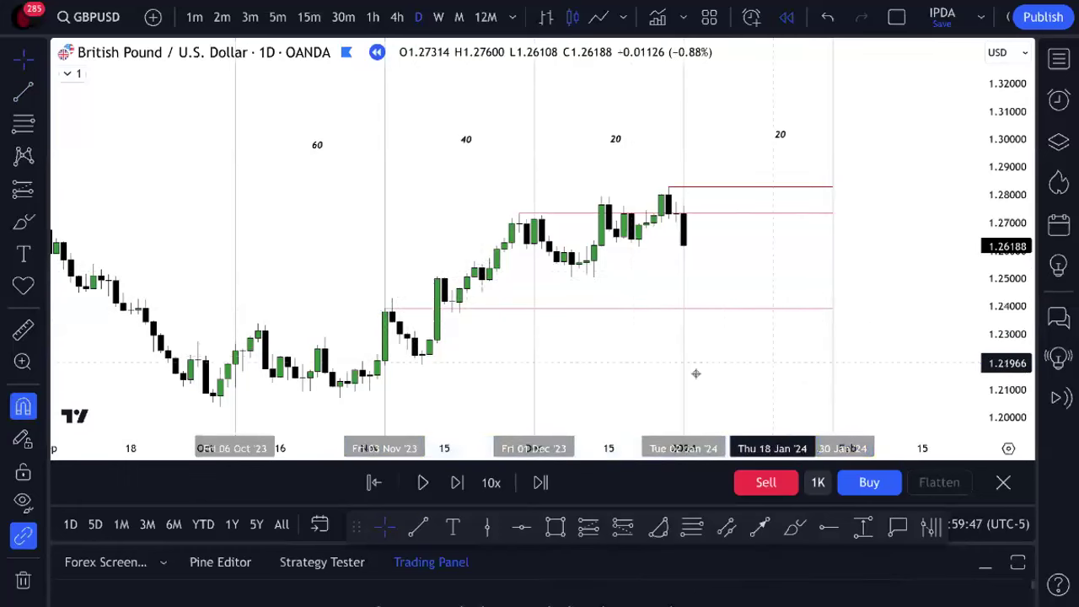
- Draw a horizontal trend line from the 13 December 2023 low at 1.25002 to the 30 January line and colour it blue
click(421, 530)
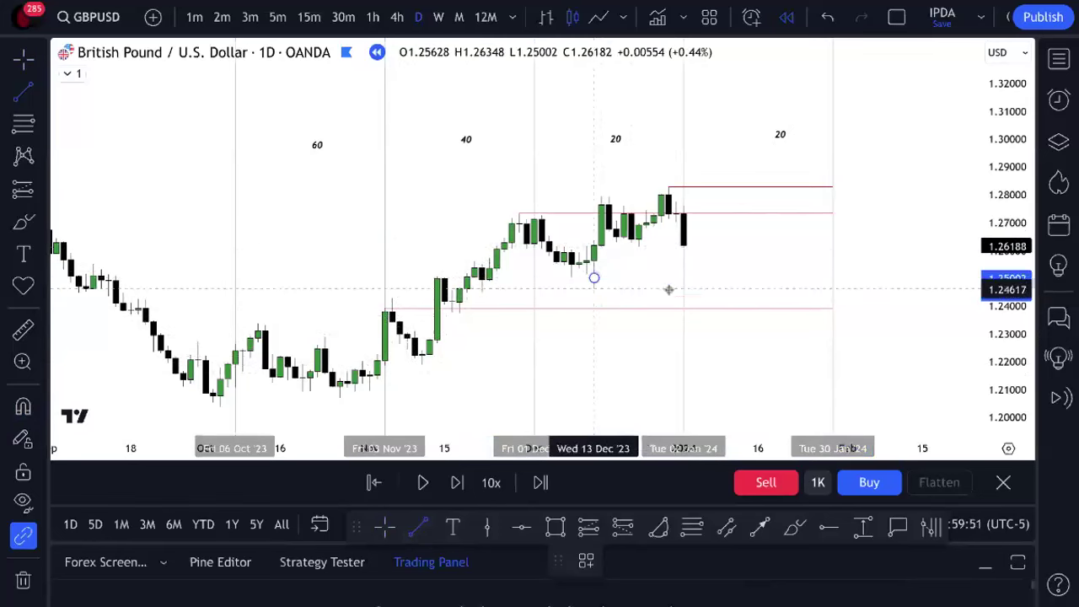
click(593, 290)
click(833, 278)
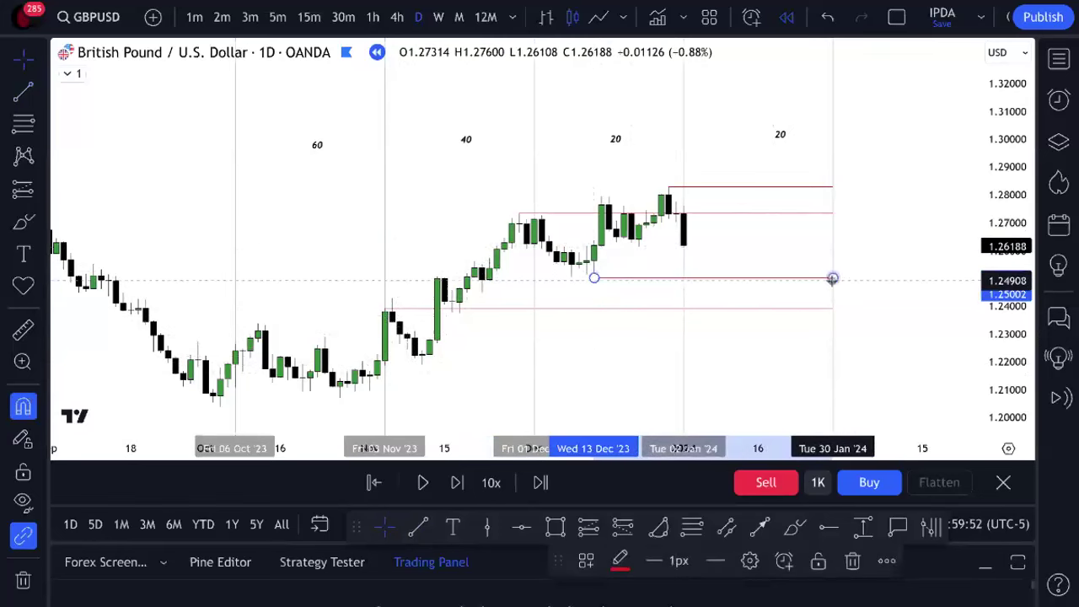
click(624, 560)
click(648, 390)
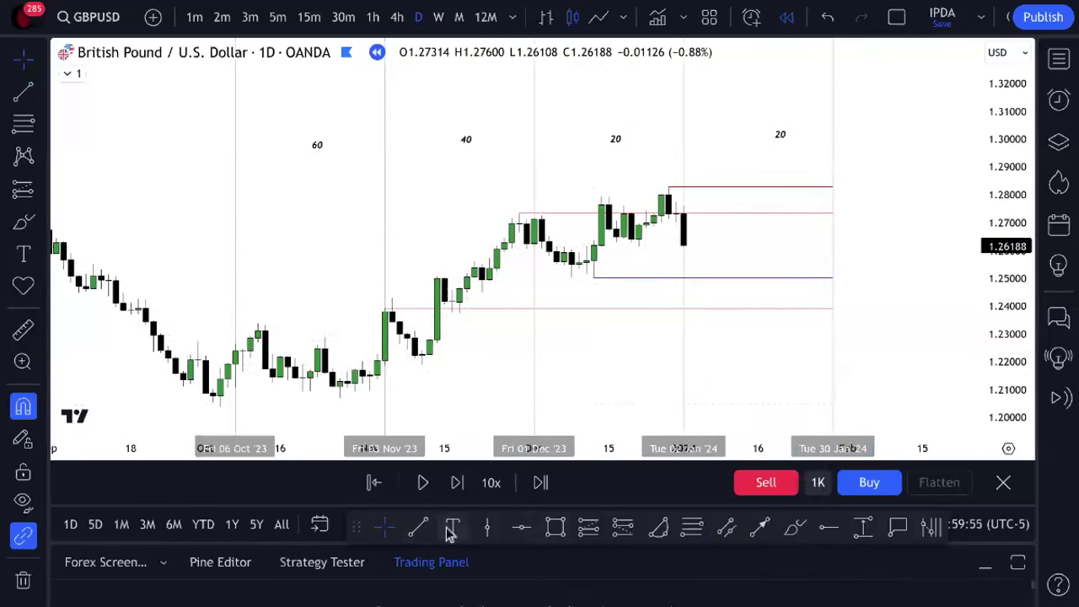
- Draw a horizontal blue trend line from the November 2023 swing low at about 1.219 to the 30 January line
key(alt+t)
click(423, 367)
click(828, 379)
- Draw a horizontal blue trend line from the 26 October 2023 low at 1.20695 to the 30 January line
mouse_move(786, 394)
mouse_down()
mouse_move(807, 366)
mouse_move(787, 397)
mouse_up()
click(421, 527)
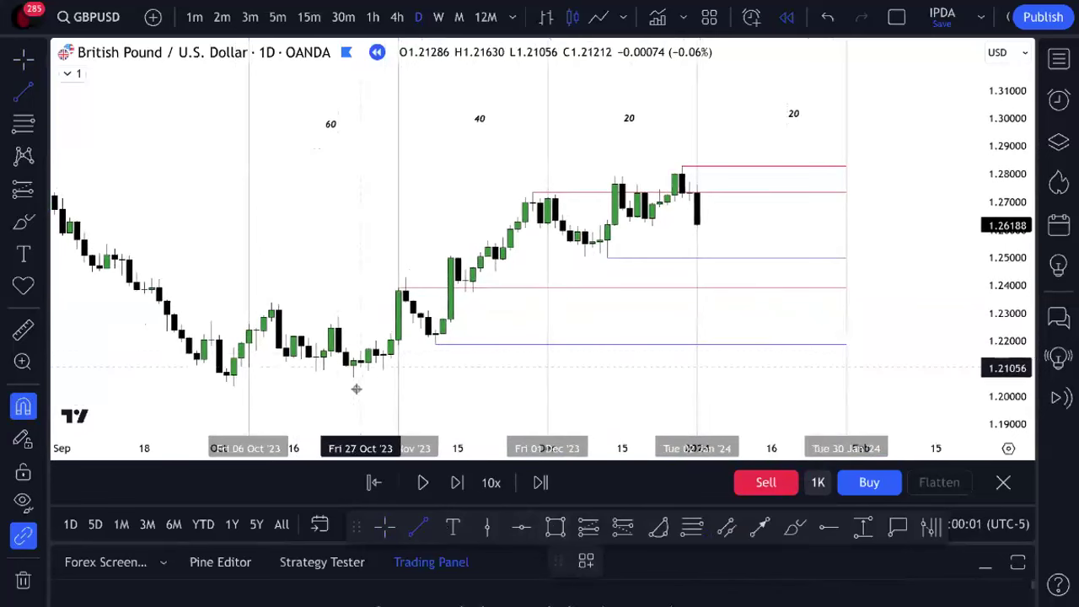
click(355, 381)
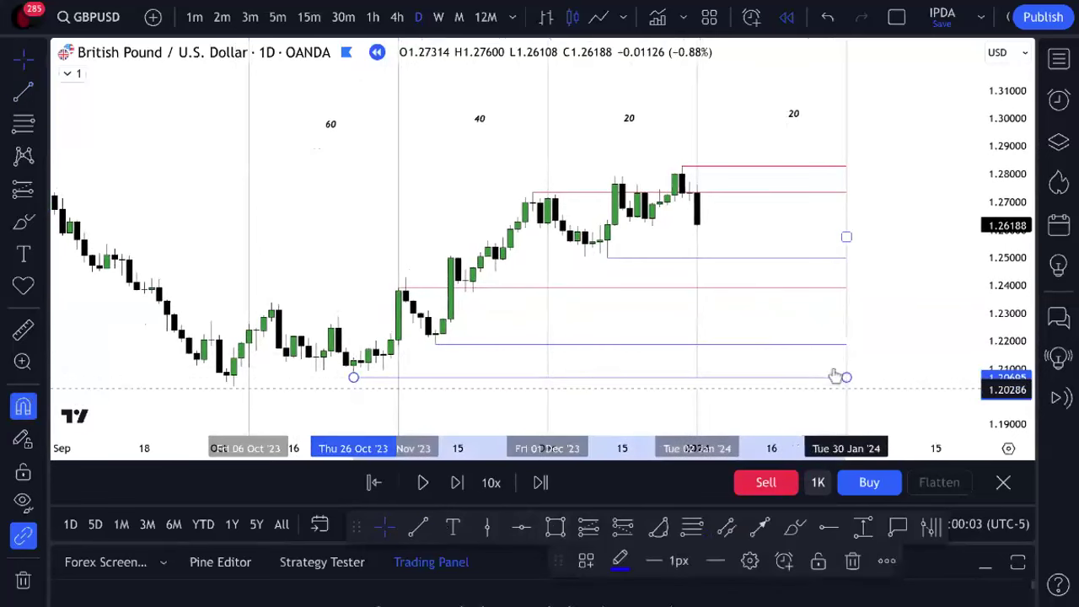
click(843, 376)
click(934, 295)
- Brush a red price path from the 2 January candle up through the 28 December high to about 1.294, then down to about 1.215
mouse_move(935, 289)
mouse_down()
mouse_move(944, 308)
mouse_move(918, 321)
mouse_move(905, 356)
mouse_up()
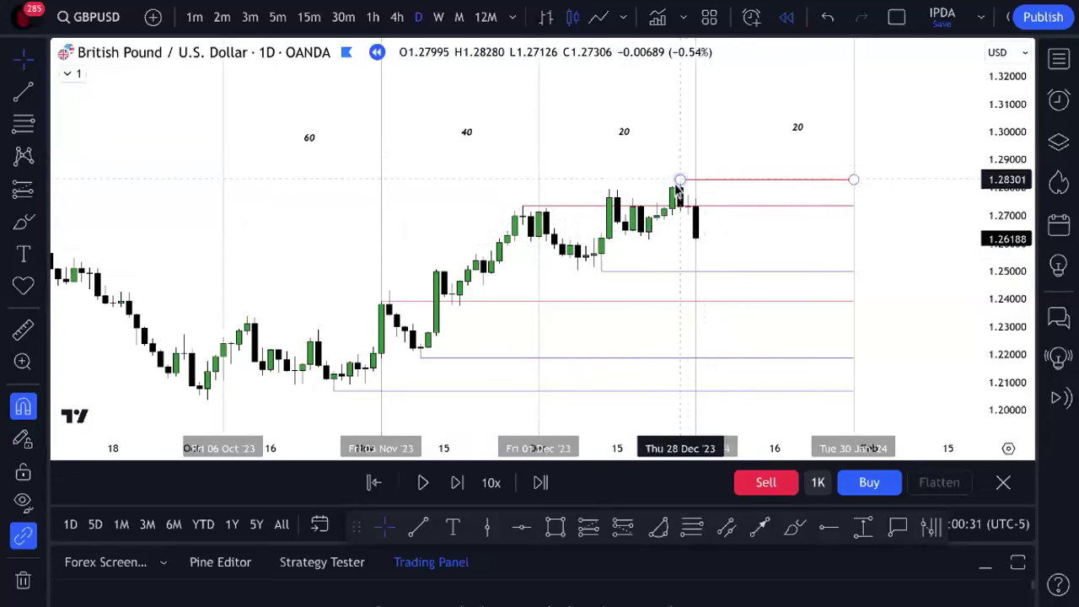
key(alt+b)
drag(697, 234, 774, 368)
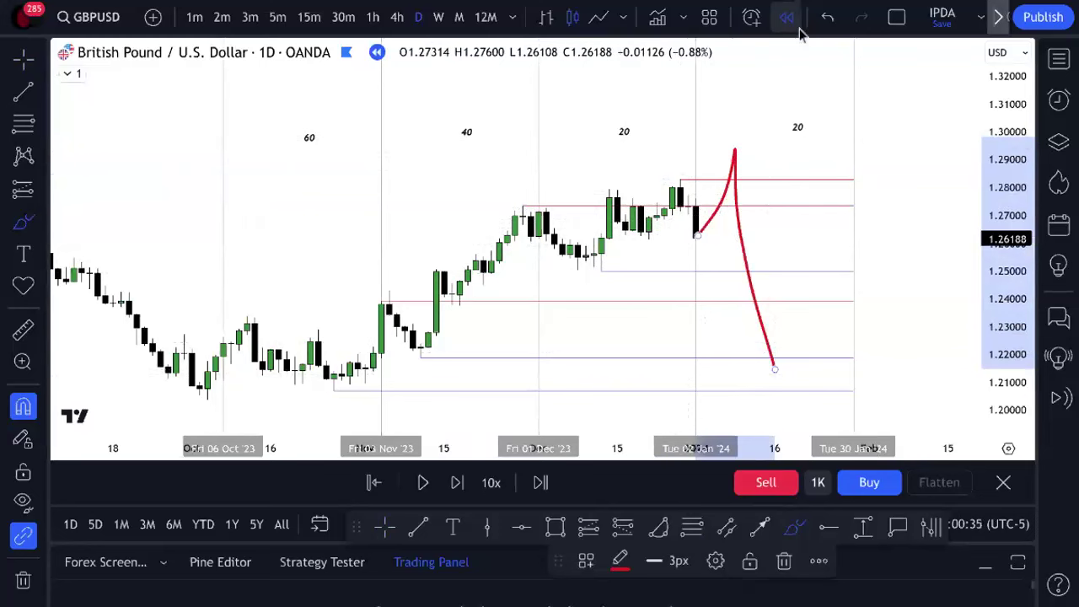
- Undo the red Brush path projected after the last GBPUSD daily candle
click(826, 17)
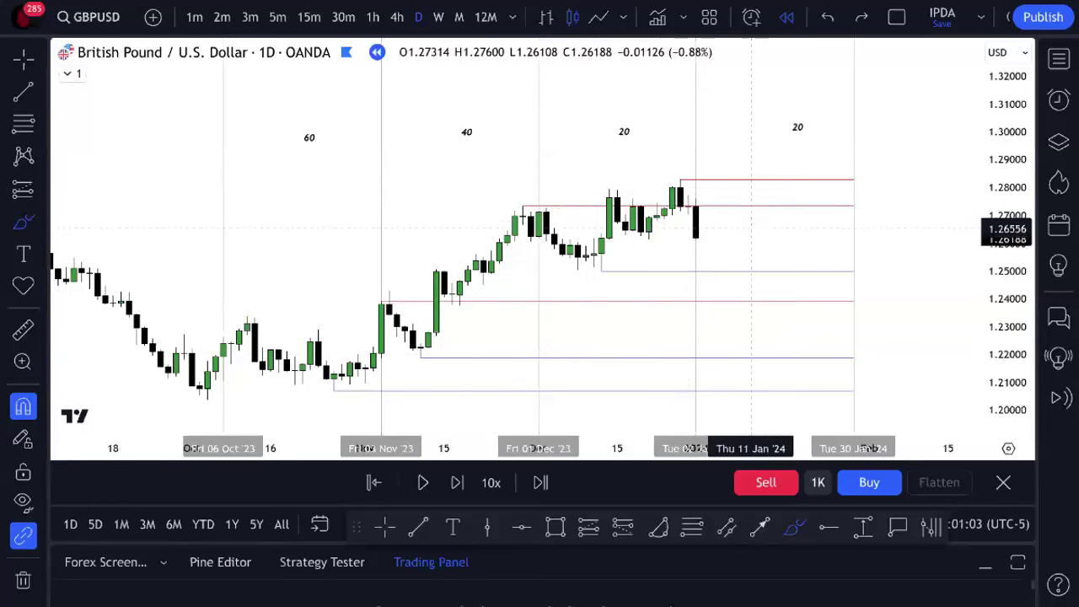
- Sketch a Brush projection rising above the highest red level and falling just below the 1.25 blue line, and undo both strokes
drag(711, 207, 743, 164)
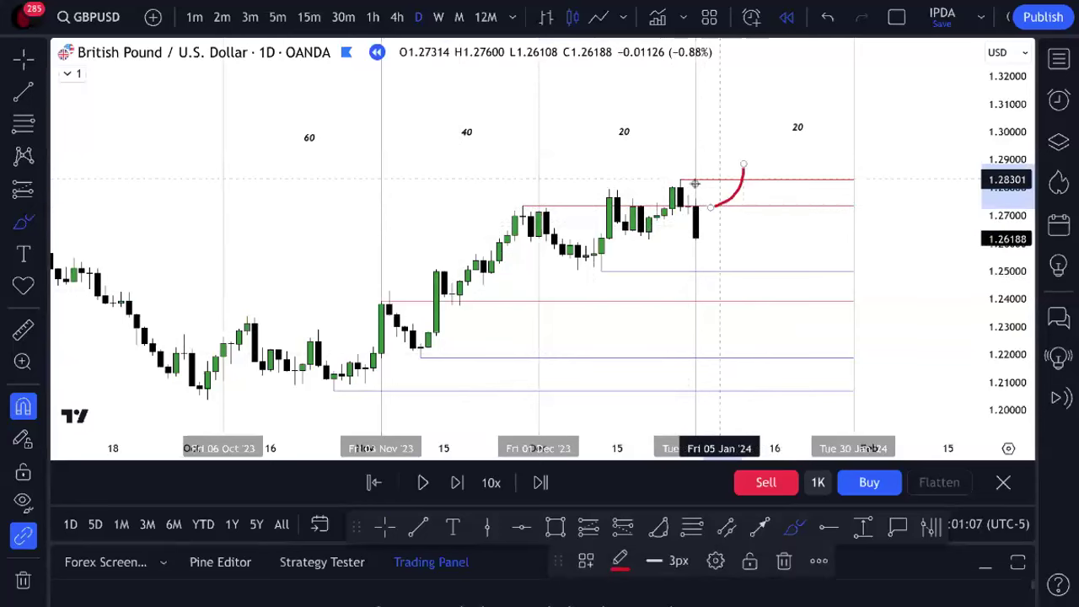
drag(743, 166, 766, 280)
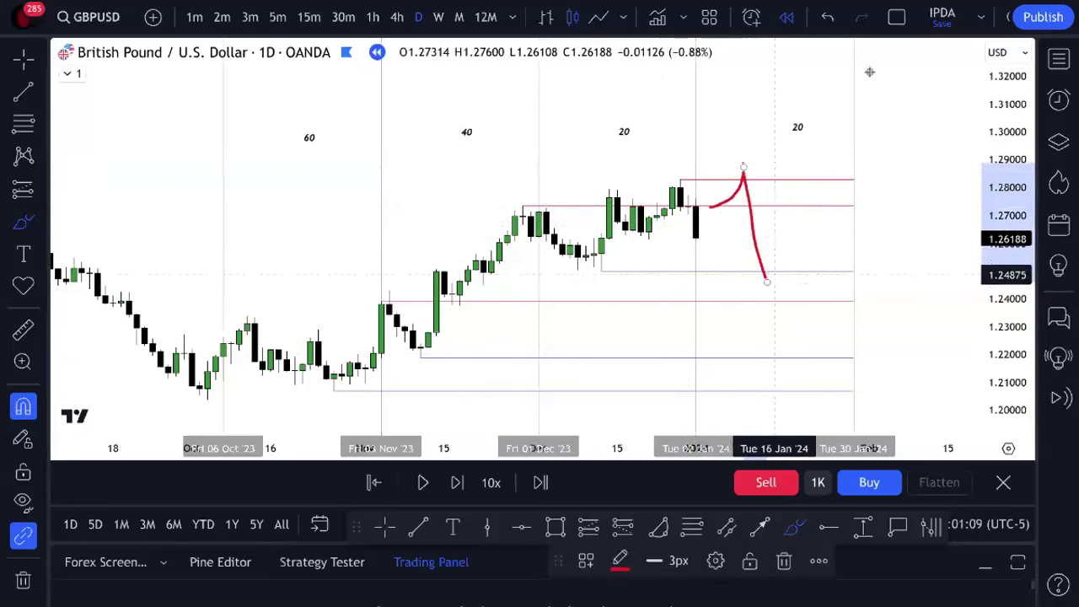
click(827, 17)
click(827, 17)
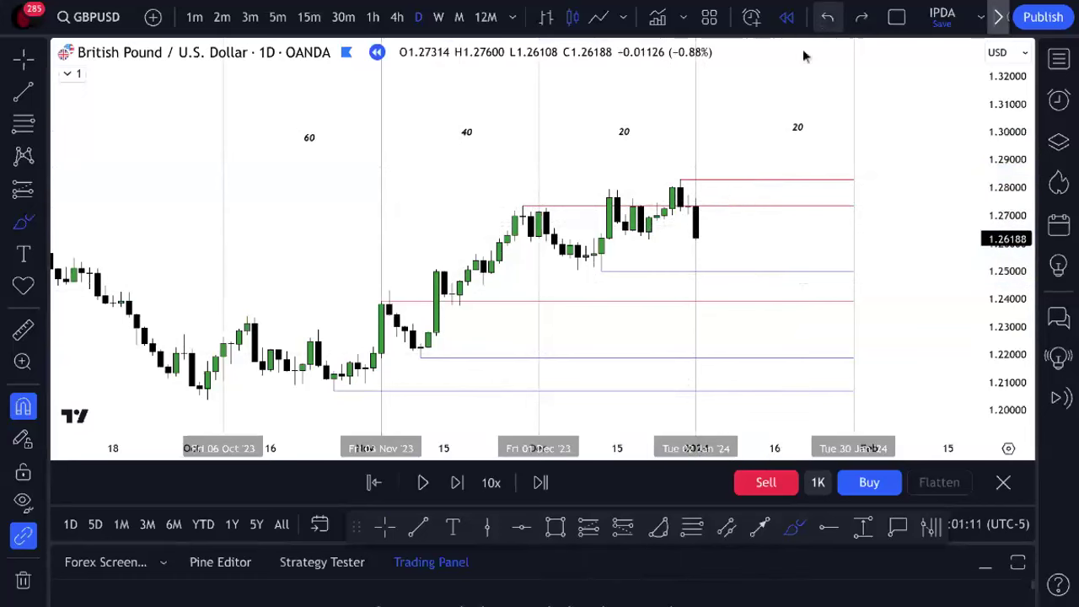
- Sketch a Brush projection from the last candle up between the two upper red levels and down to the 1.25 blue line, and undo it
drag(700, 235, 727, 193)
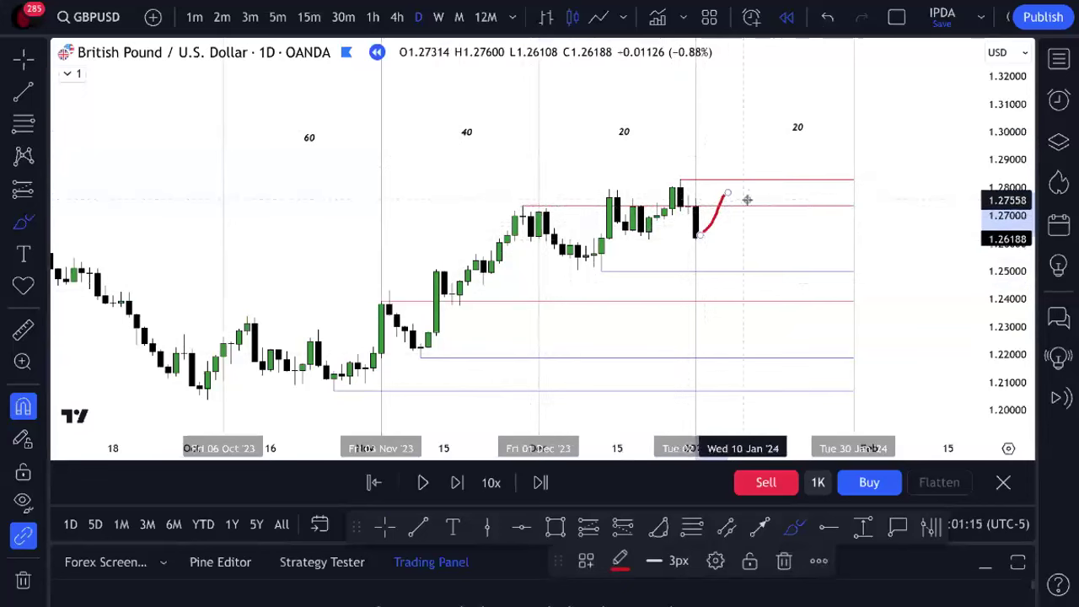
drag(726, 193, 759, 271)
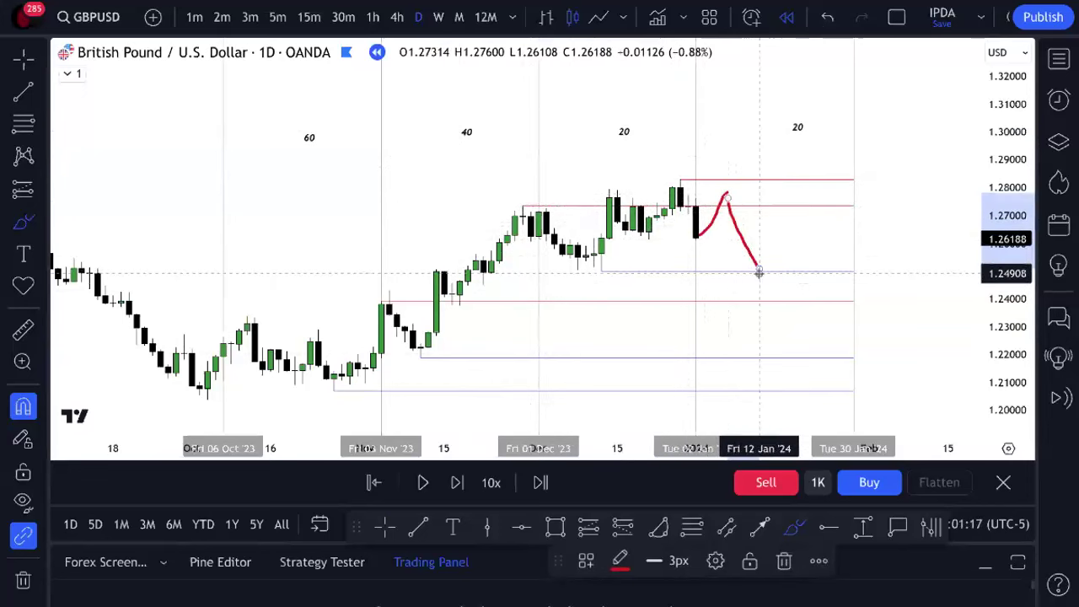
click(831, 23)
click(830, 23)
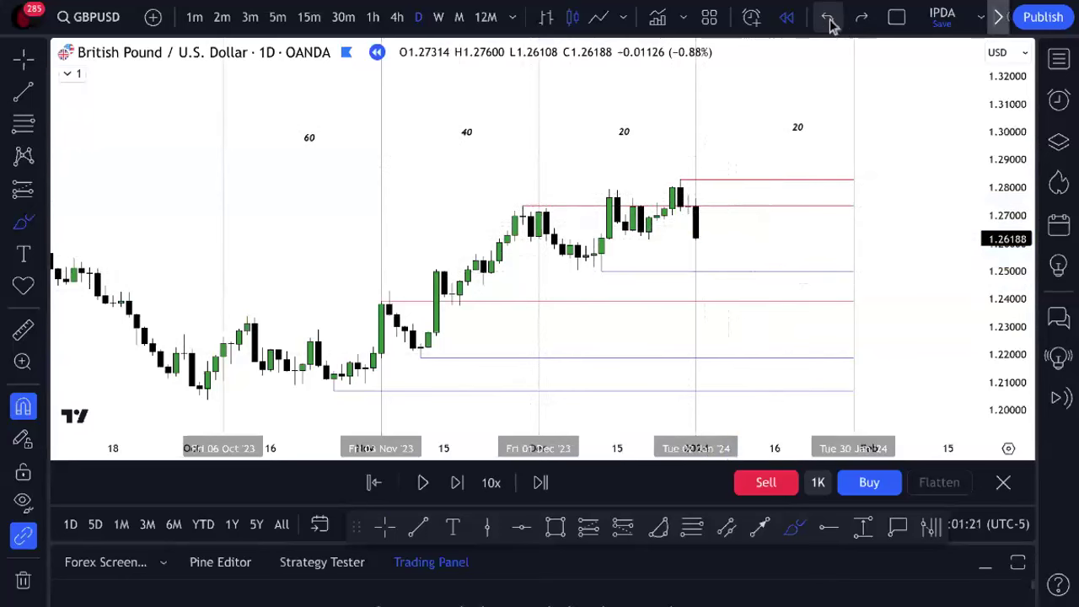
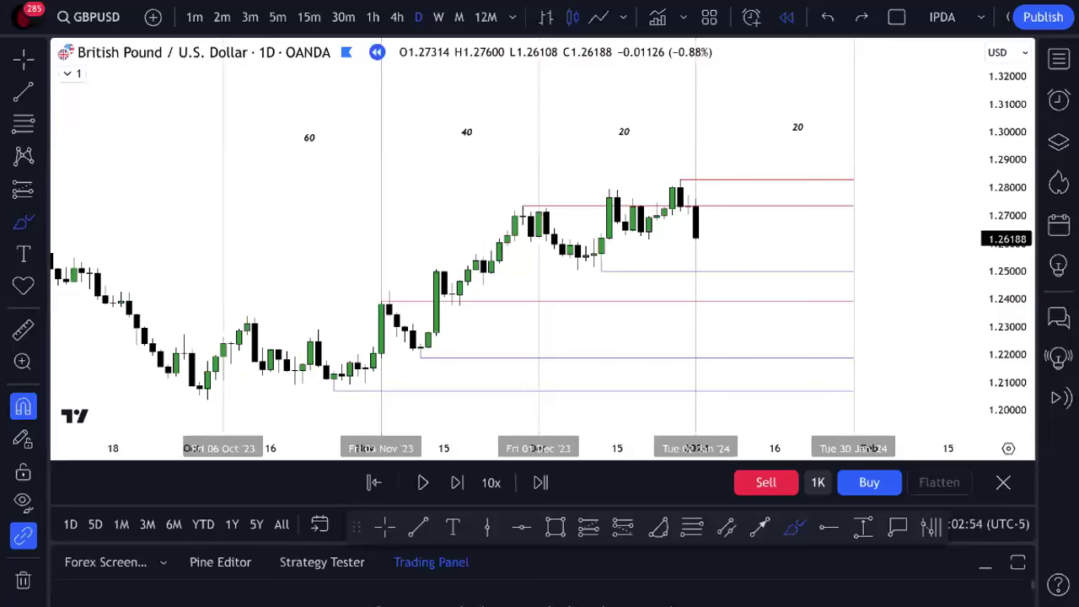
- Sketch and undo alternative Brush projections after 2 January 2024, including a fall to about 1.240 and a dip below 1.25 rallying to about 1.294
mouse_move(696, 208)
mouse_down()
mouse_move(730, 161)
mouse_move(751, 294)
mouse_up()
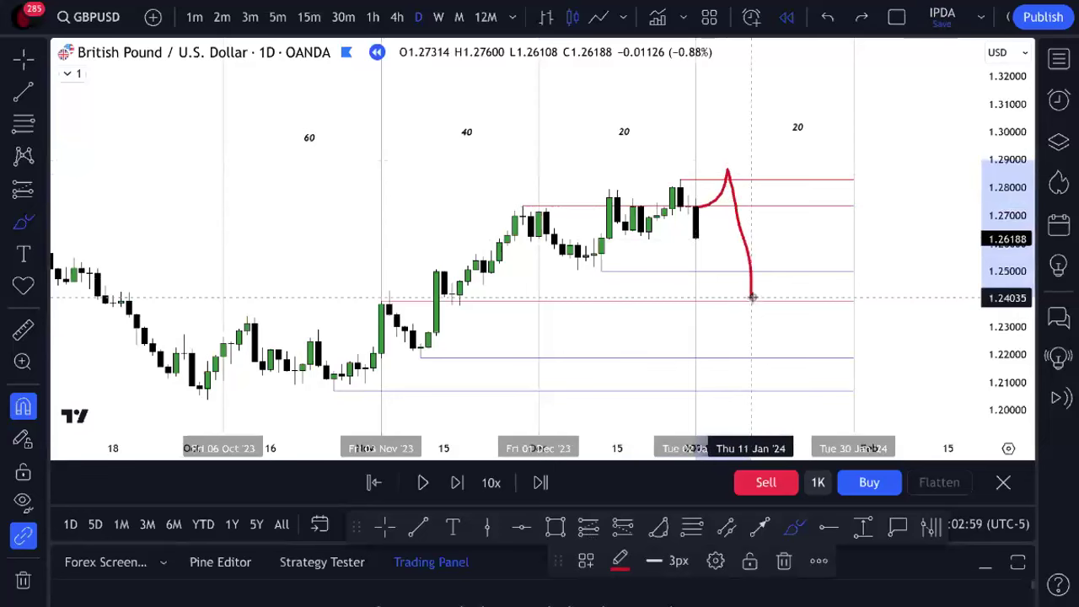
click(829, 17)
mouse_move(690, 216)
mouse_down()
mouse_move(720, 184)
mouse_move(735, 213)
mouse_move(782, 108)
mouse_up()
click(826, 17)
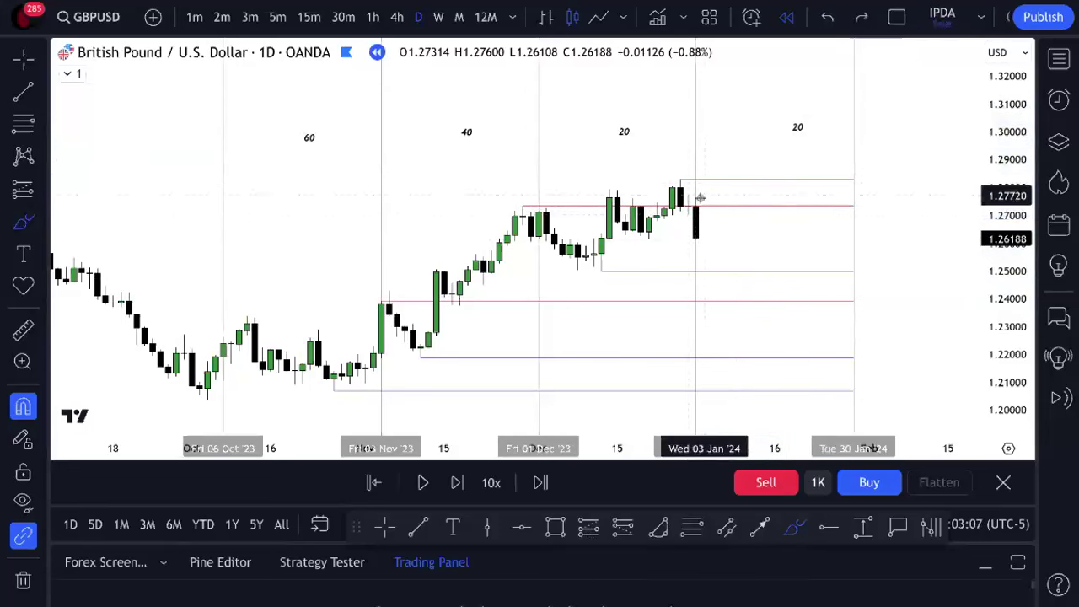
mouse_move(697, 204)
mouse_down()
mouse_move(718, 290)
mouse_move(767, 148)
mouse_up()
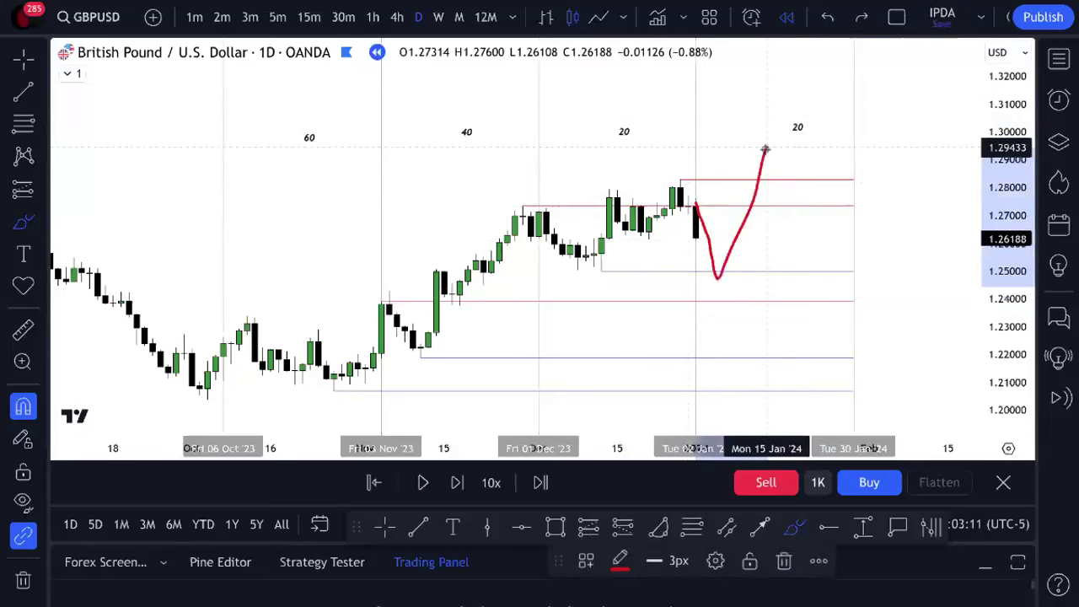
click(829, 19)
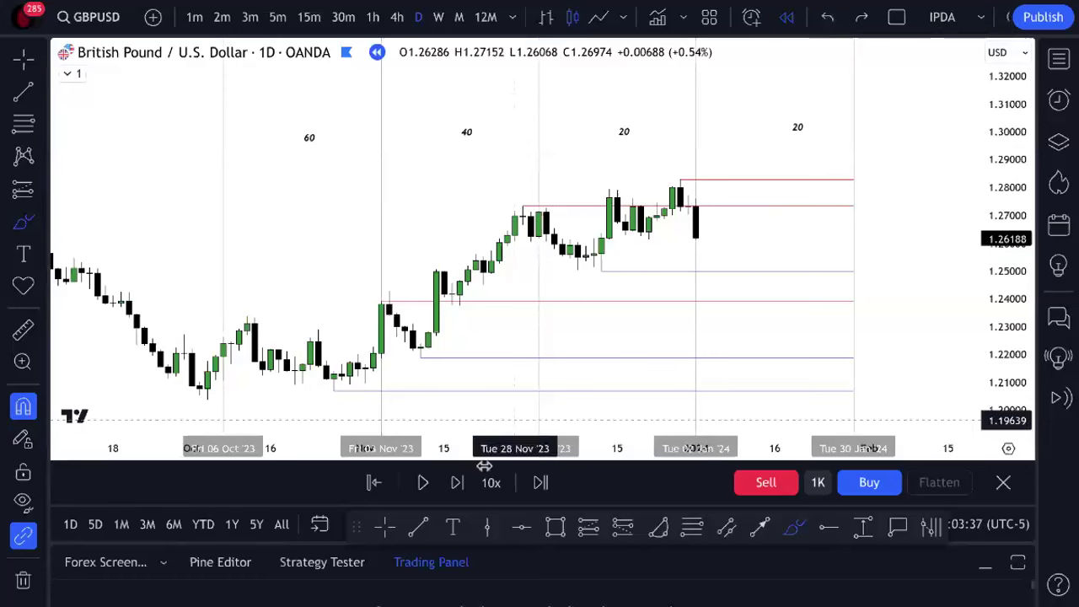
- Advance the GBPUSD replay a few bars and reset its starting point to the second daily candle after 2 January 2024
click(456, 494)
click(456, 484)
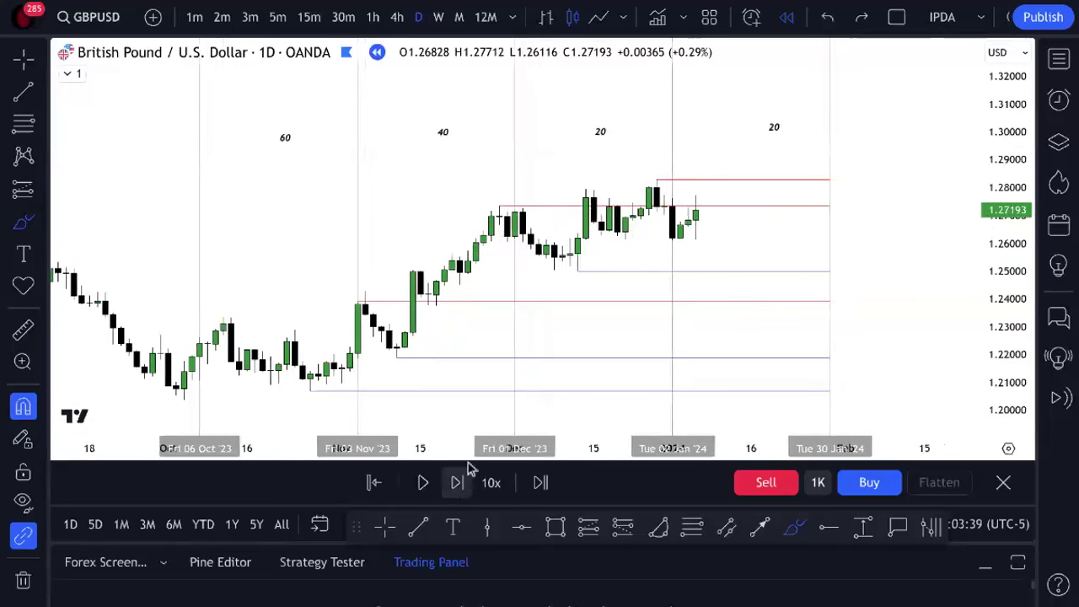
click(373, 482)
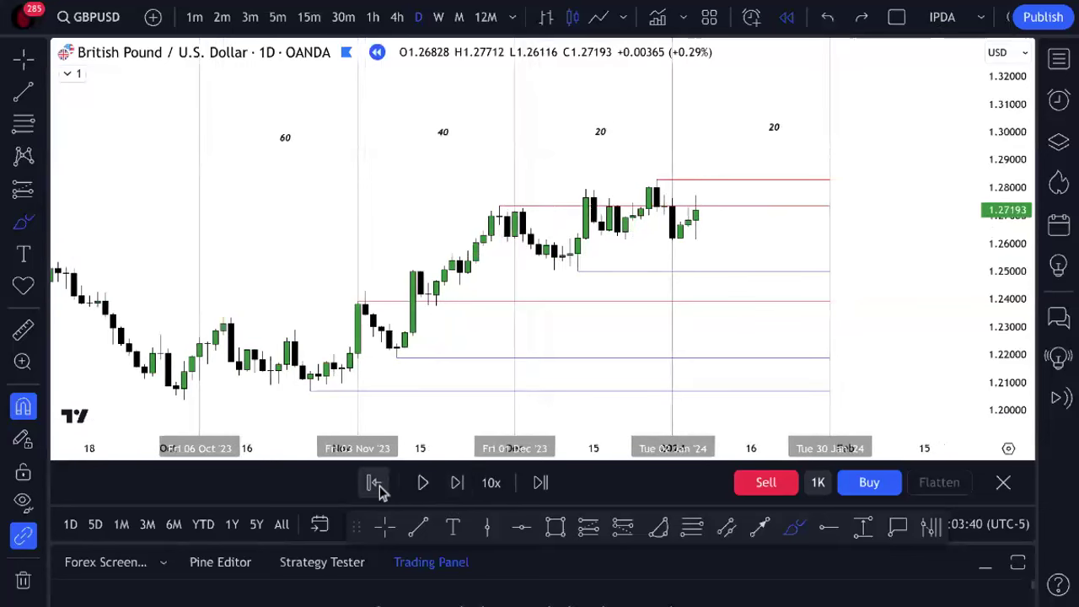
click(696, 285)
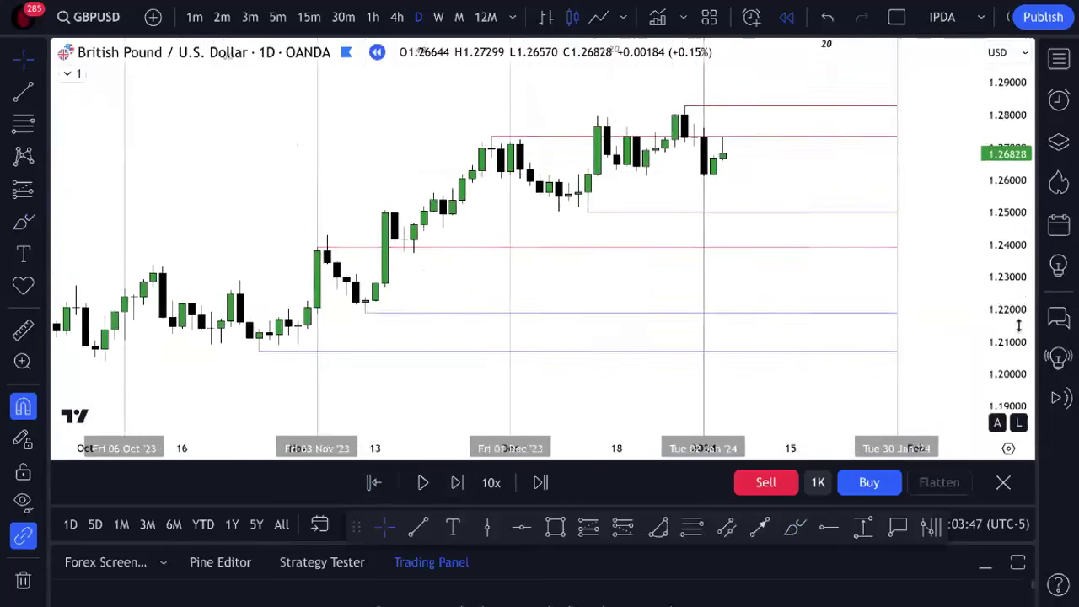
- Advance the GBPUSD replay bar by bar to the 22 January 2024 daily candle
click(456, 489)
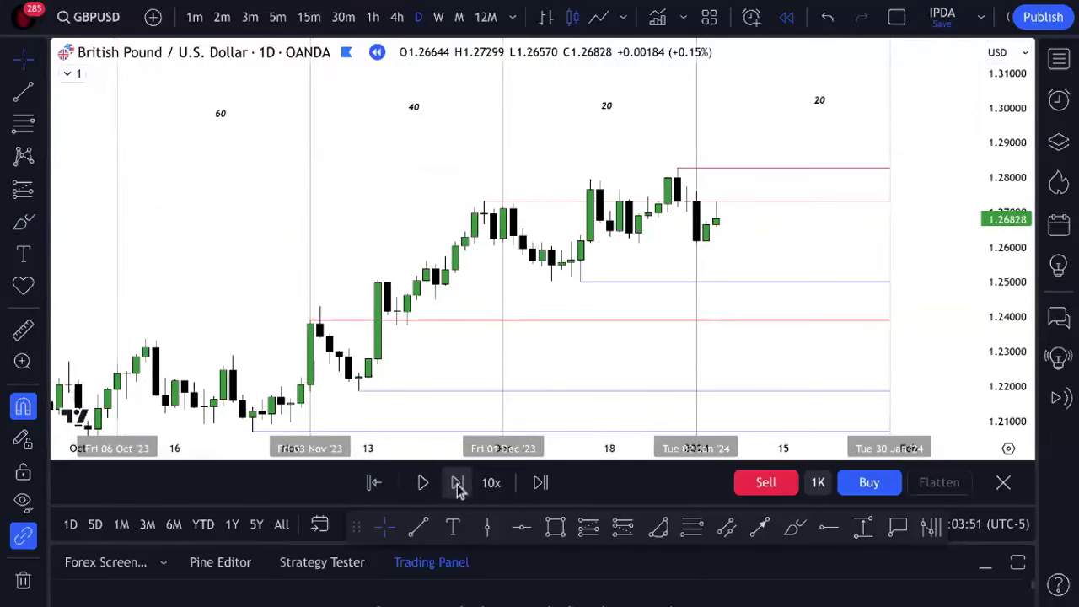
click(456, 487)
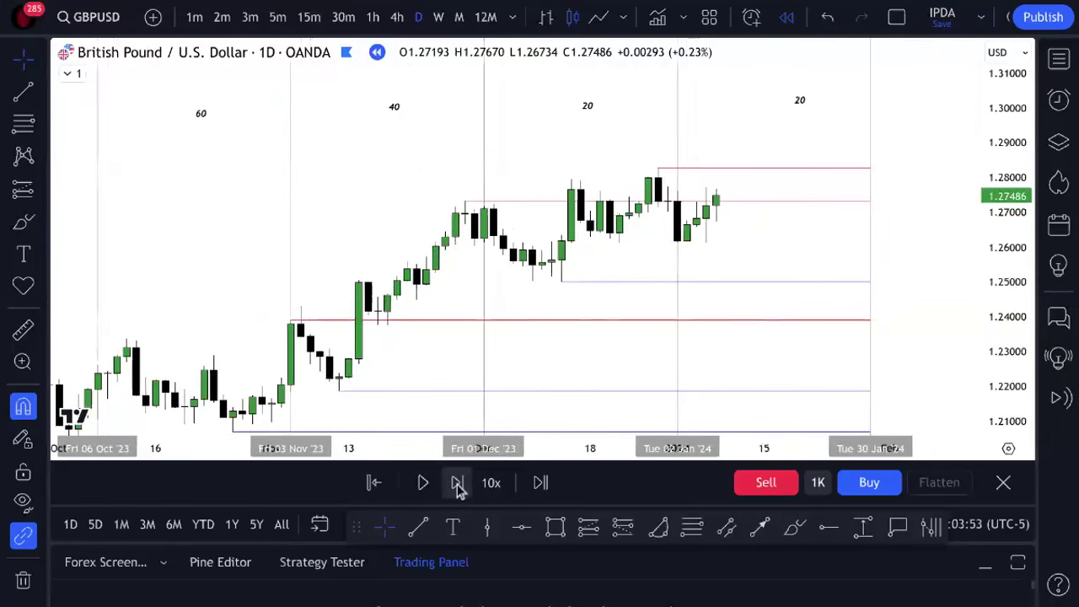
click(457, 488)
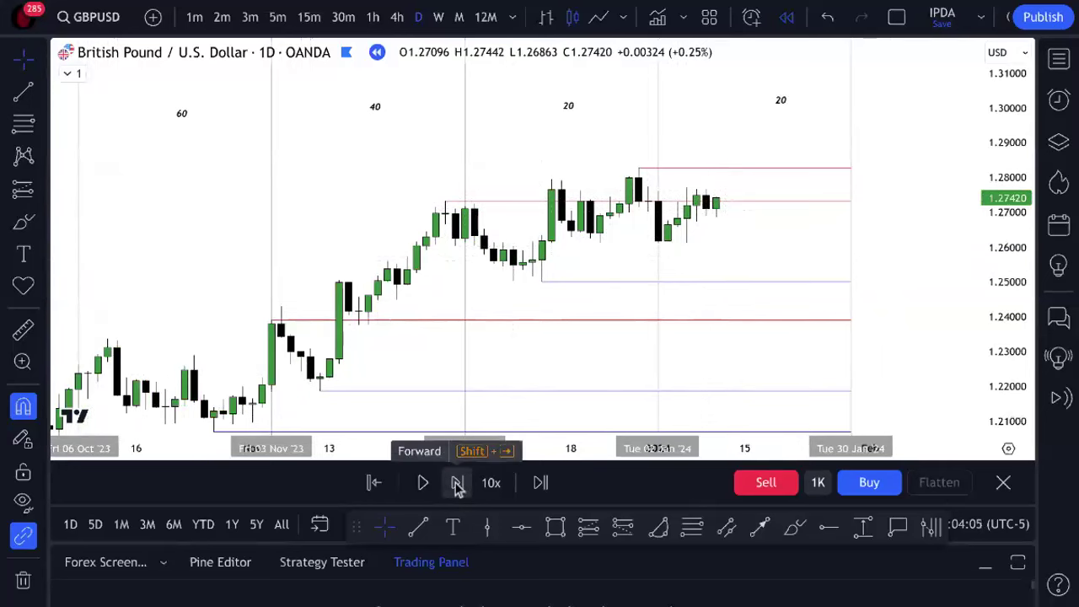
click(456, 484)
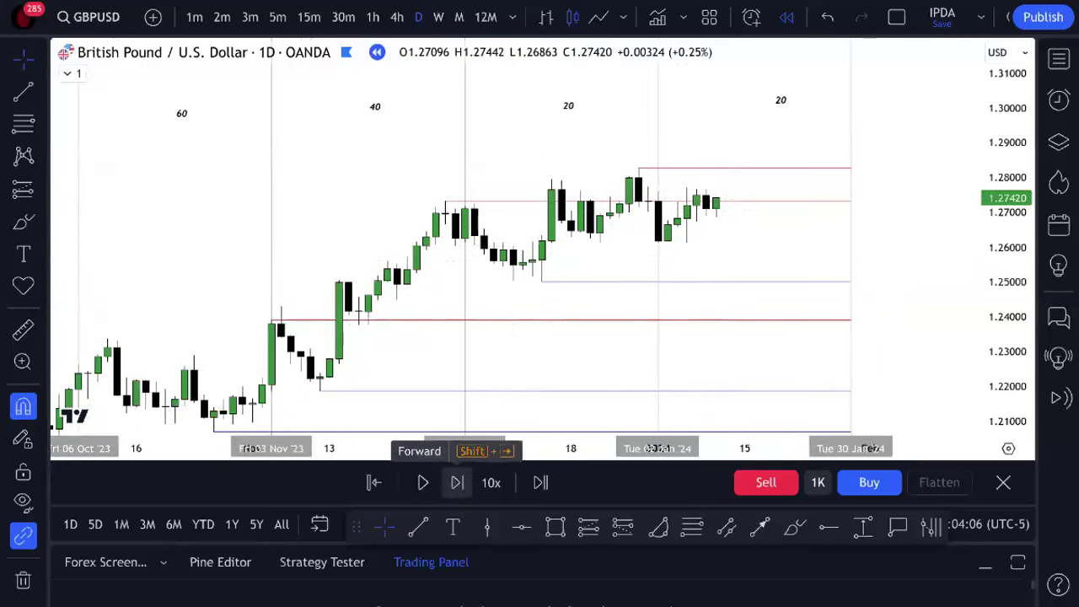
click(456, 484)
click(456, 484)
click(456, 484)
click(456, 484)
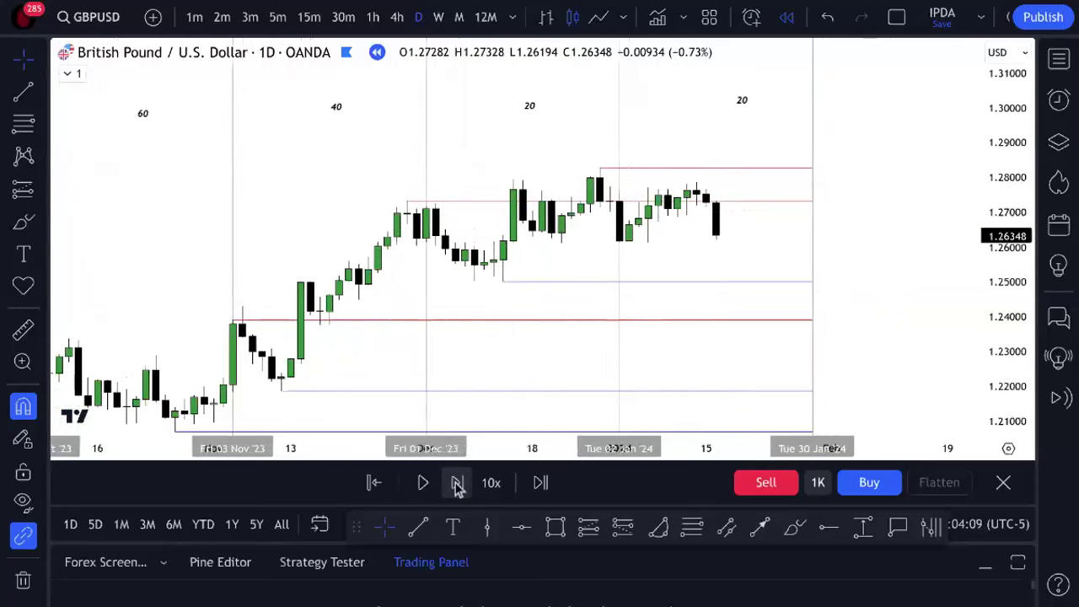
click(456, 484)
click(456, 484)
click(456, 484)
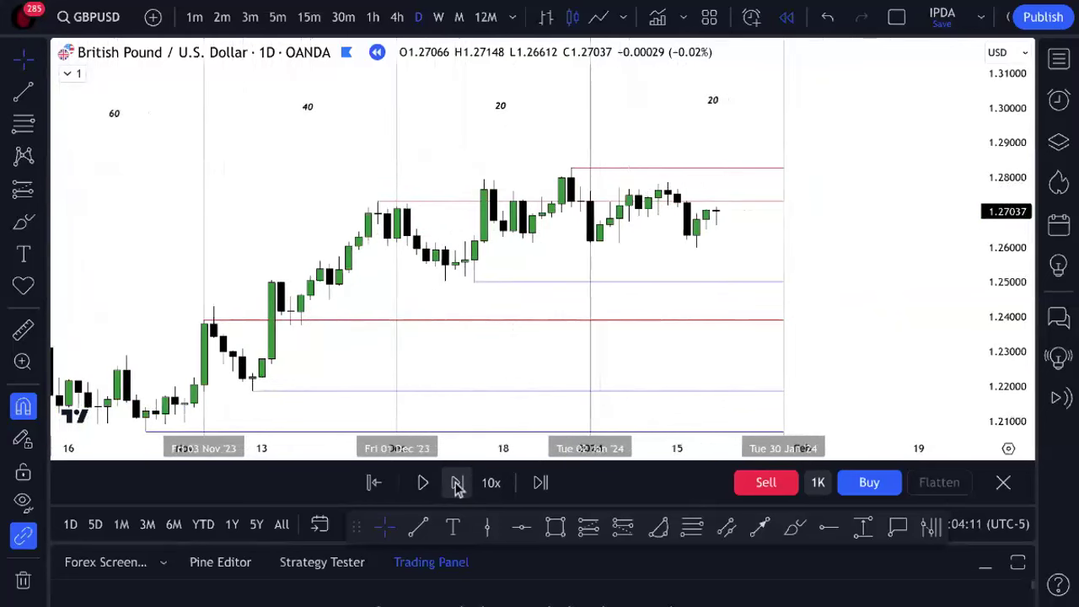
click(456, 483)
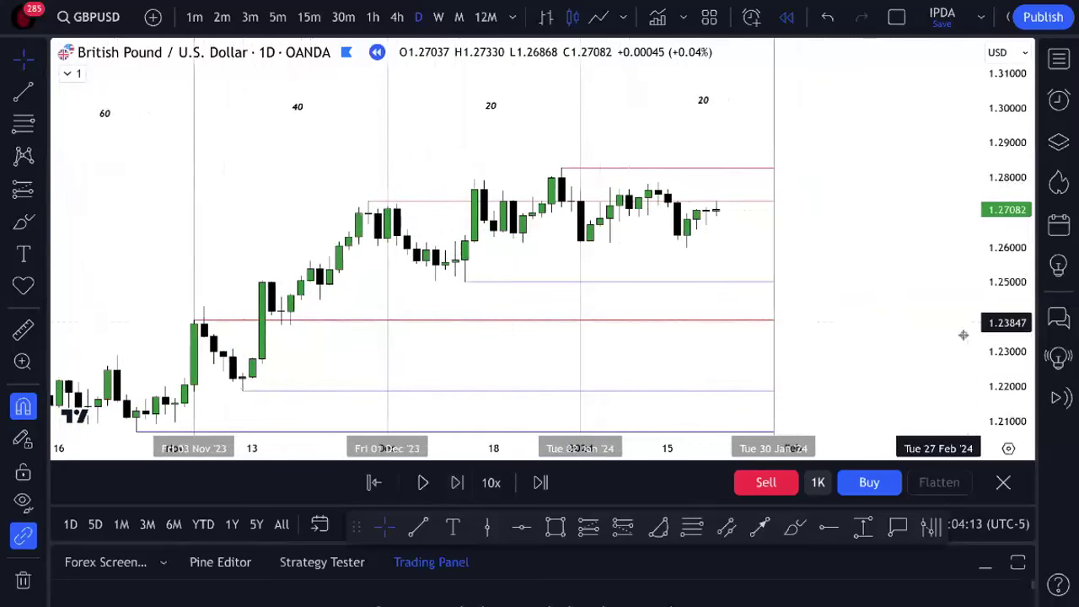
- Enlarge the candles around the upper red levels and advance the replay to the 26 January 2024 daily candle
drag(1007, 331, 933, 332)
scroll(818, 324, up, 1)
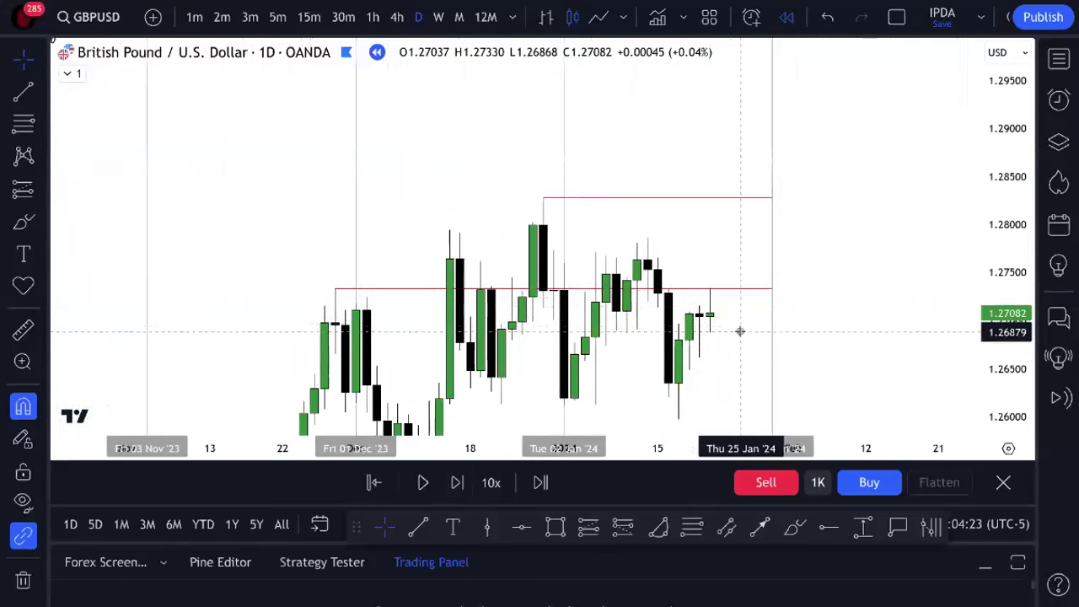
drag(1015, 282, 978, 367)
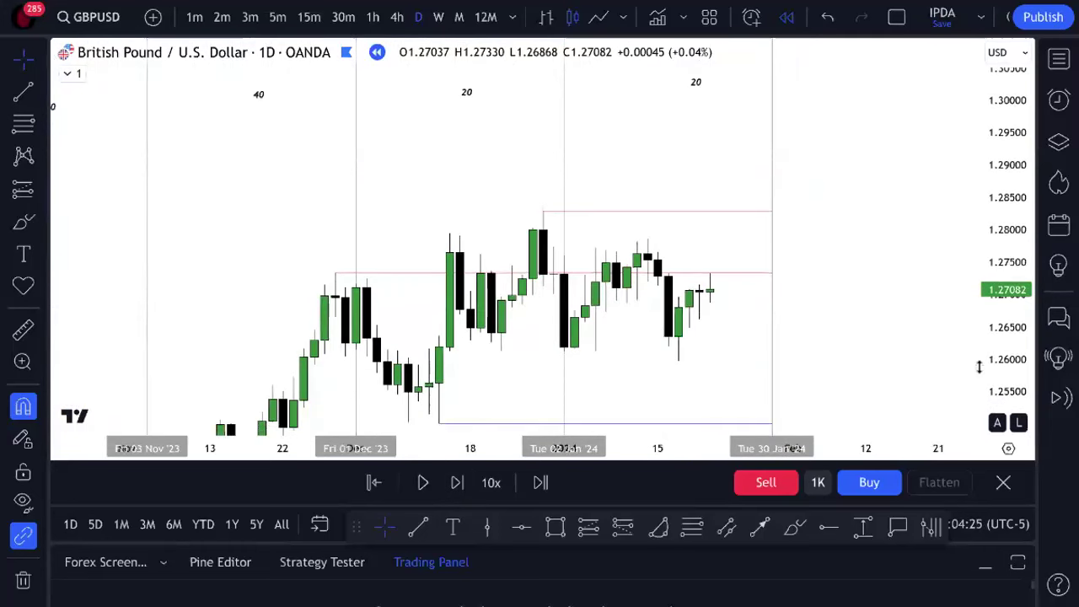
click(453, 482)
click(455, 483)
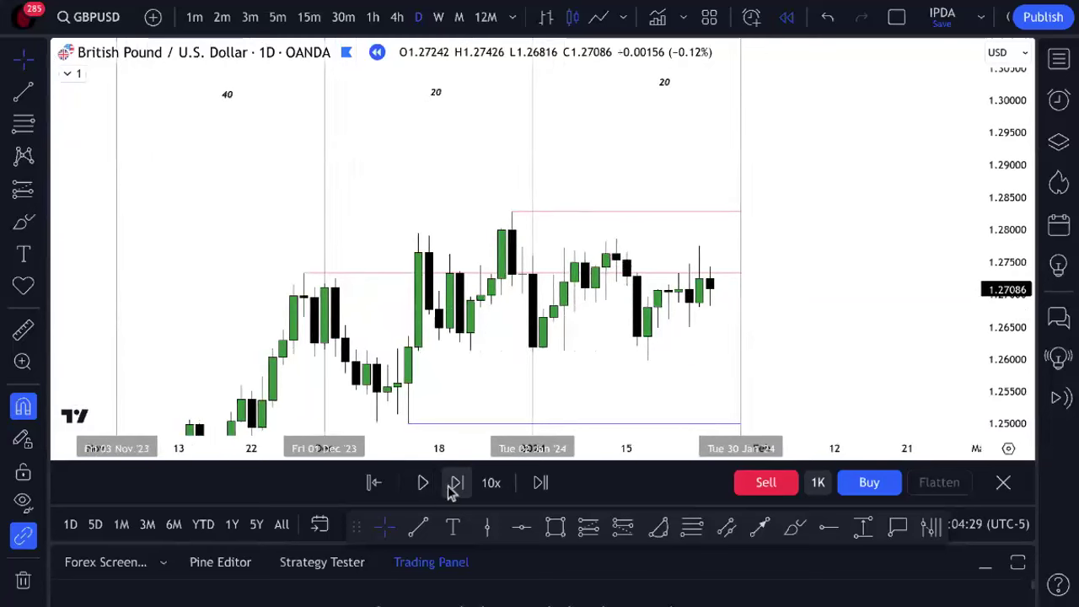
click(452, 487)
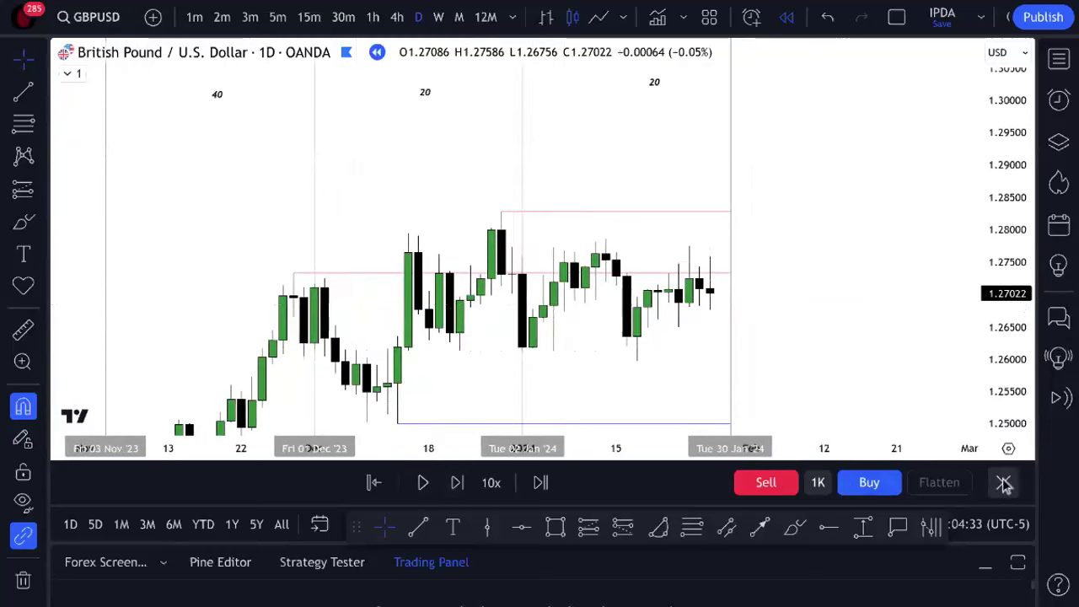
- Reset the price scale and exit Bar Replay mode on the GBPUSD chart
double_click(1005, 327)
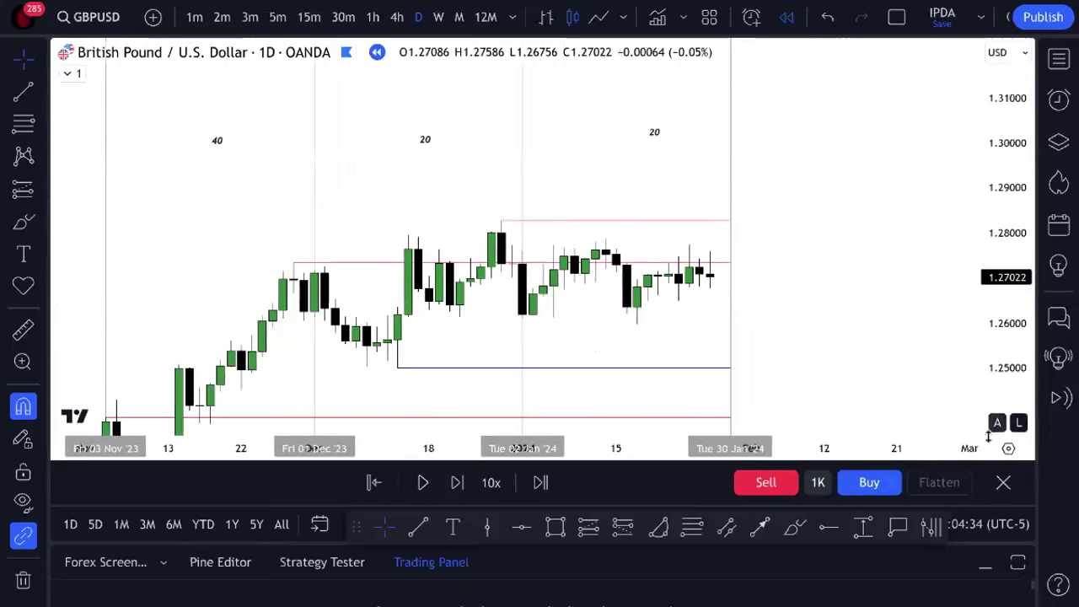
click(1005, 482)
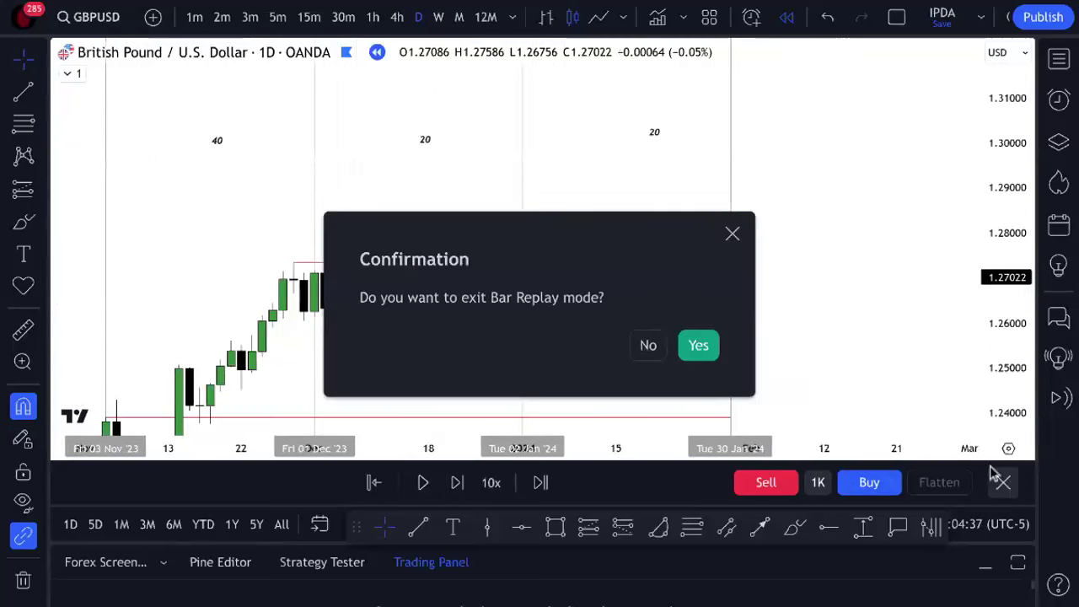
click(709, 357)
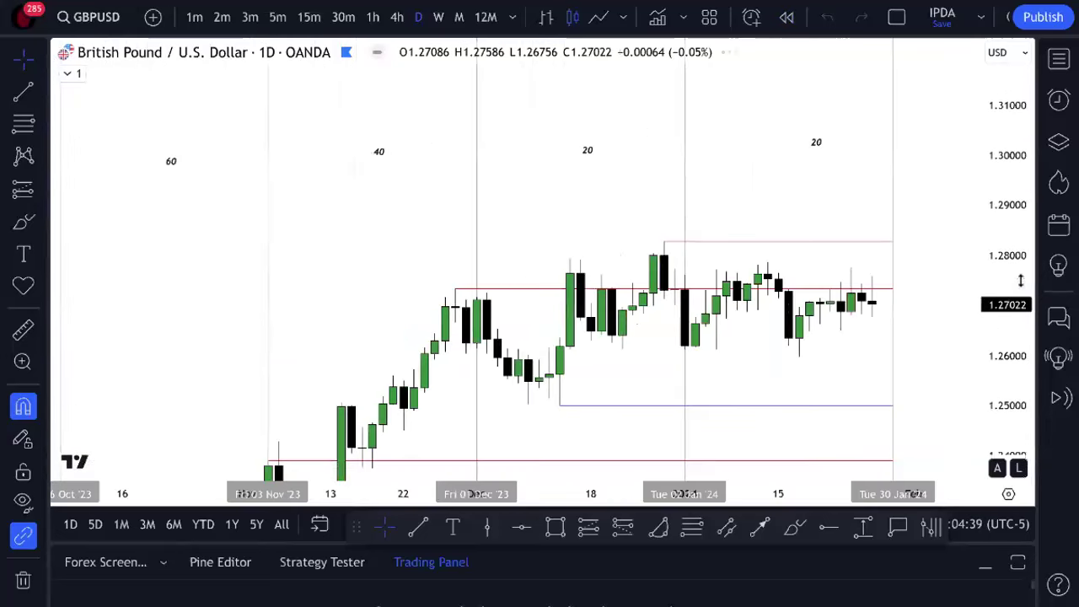
drag(958, 363, 879, 288)
drag(992, 331, 991, 354)
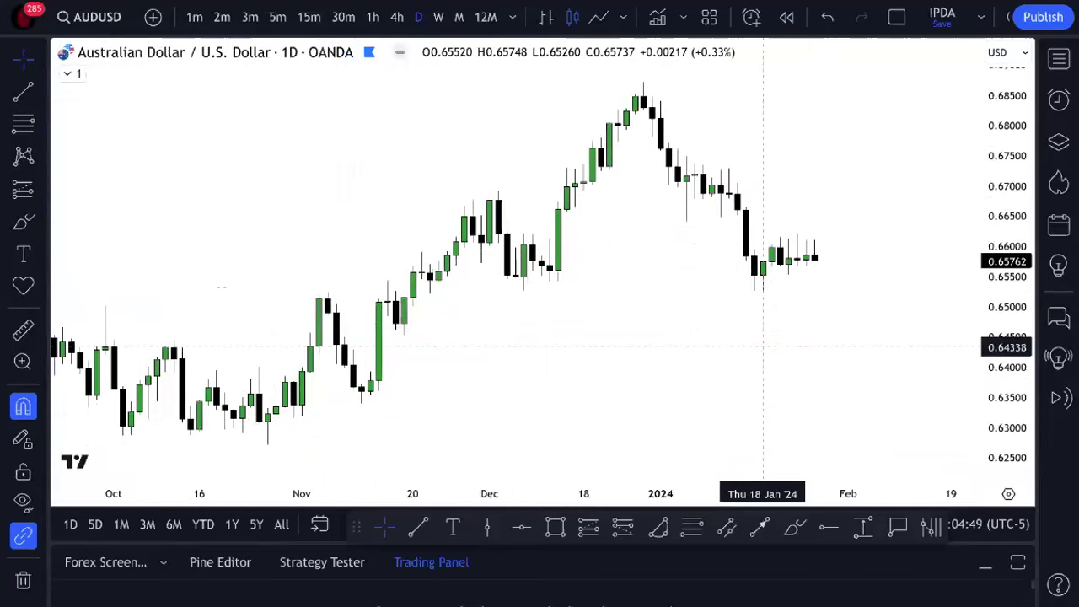
- Switch the chart to XAUUSD and start Bar Replay from the 2 January 2024 daily candle
text(XAUUSD)
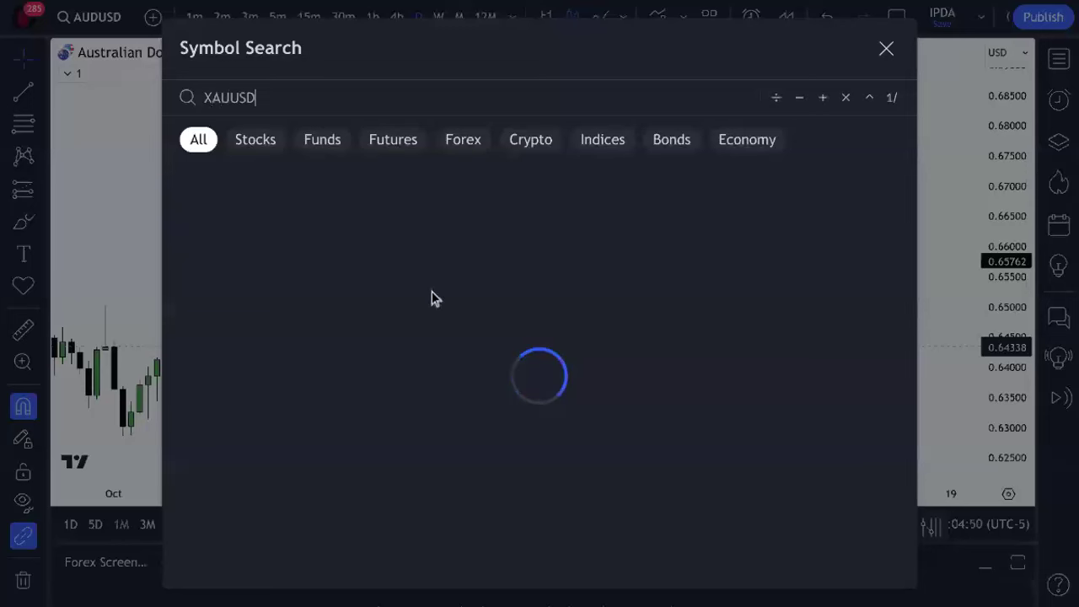
key(Return)
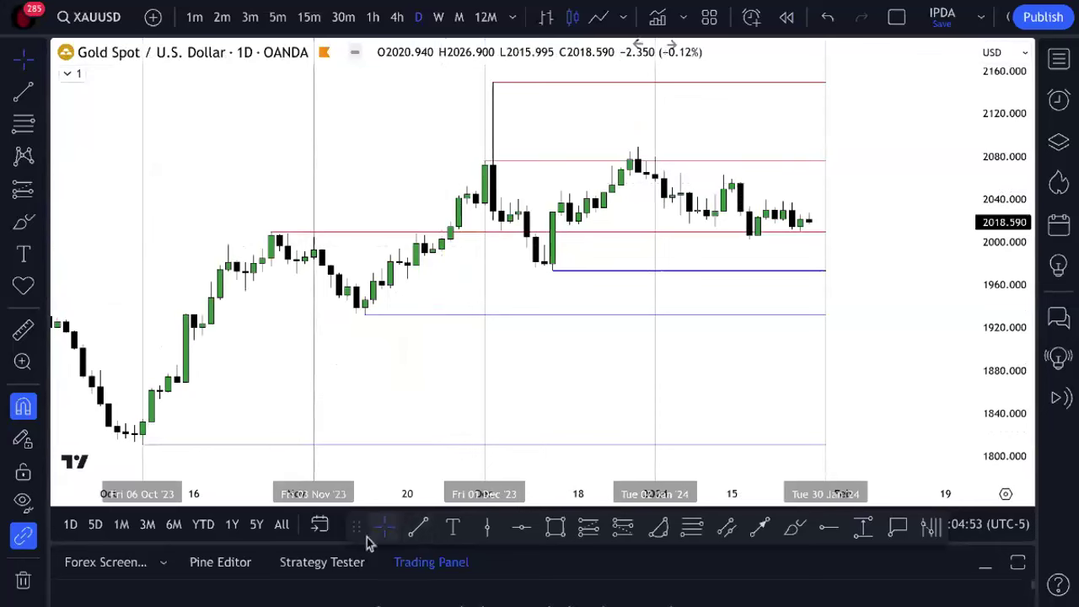
click(783, 18)
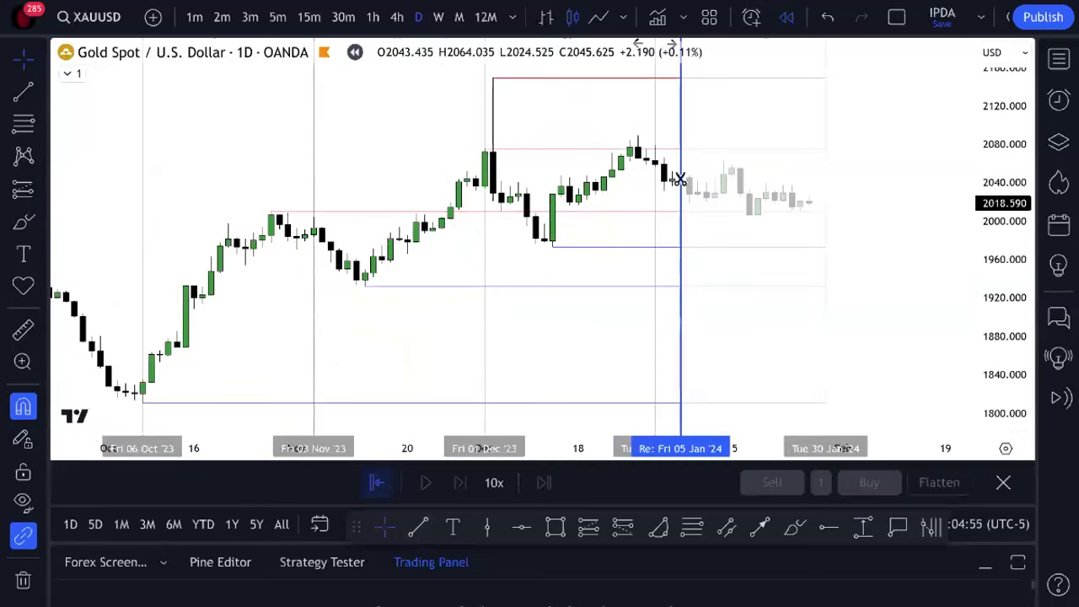
click(663, 182)
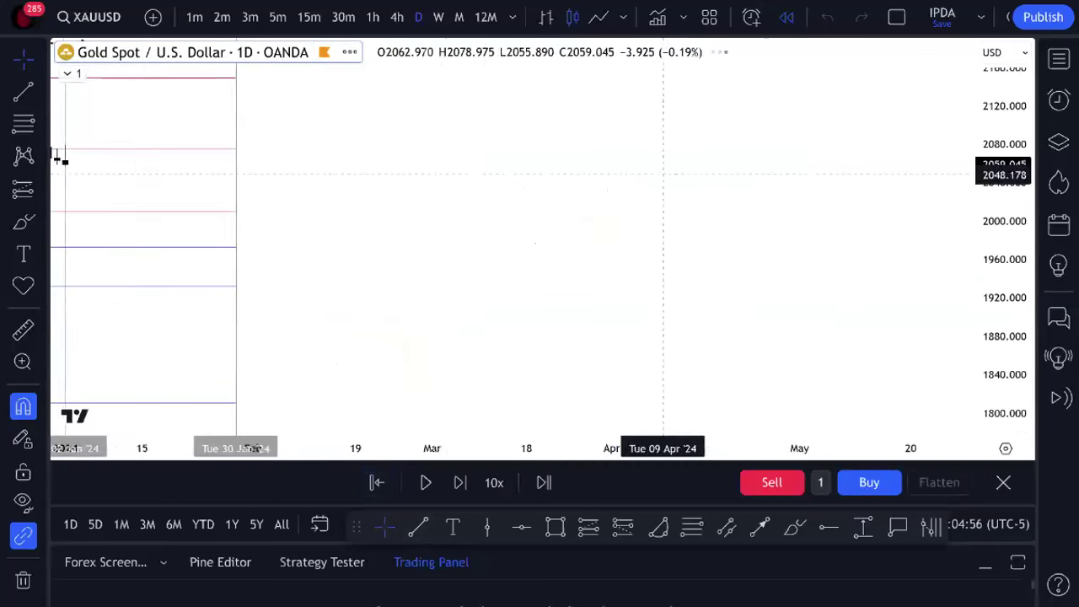
drag(845, 174, 705, 264)
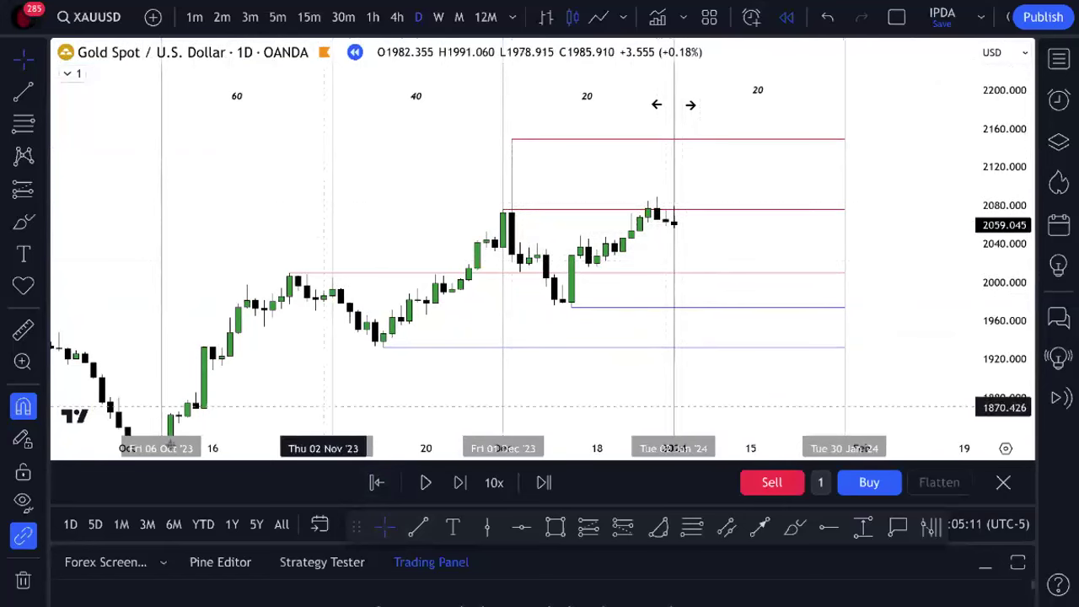
- Hide the drawings on the XAUUSD chart and show them again to compare them with the bare candles
click(26, 502)
click(26, 502)
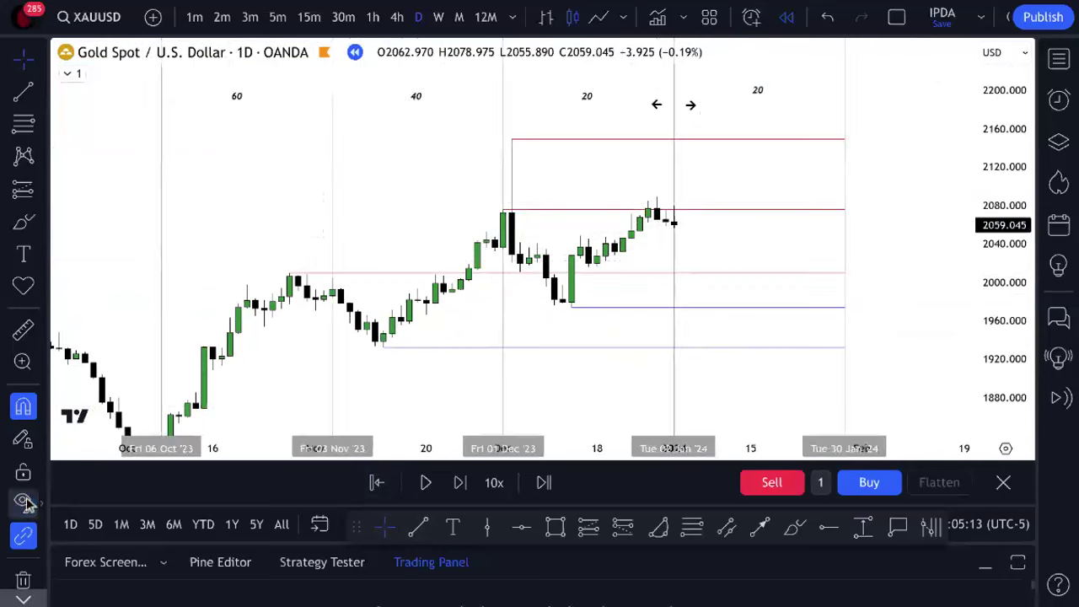
click(25, 503)
click(25, 502)
click(26, 503)
click(25, 502)
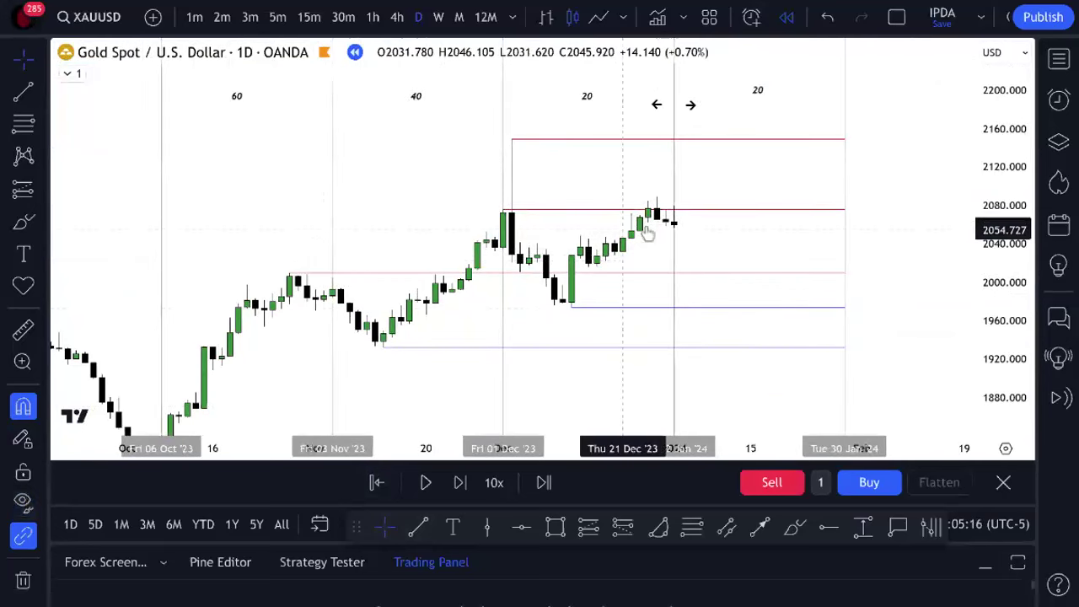
- Advance the XAUUSD replay bar by bar from the 2 January marker to the 17 January 2024 daily candle
click(458, 482)
click(458, 482)
click(458, 482)
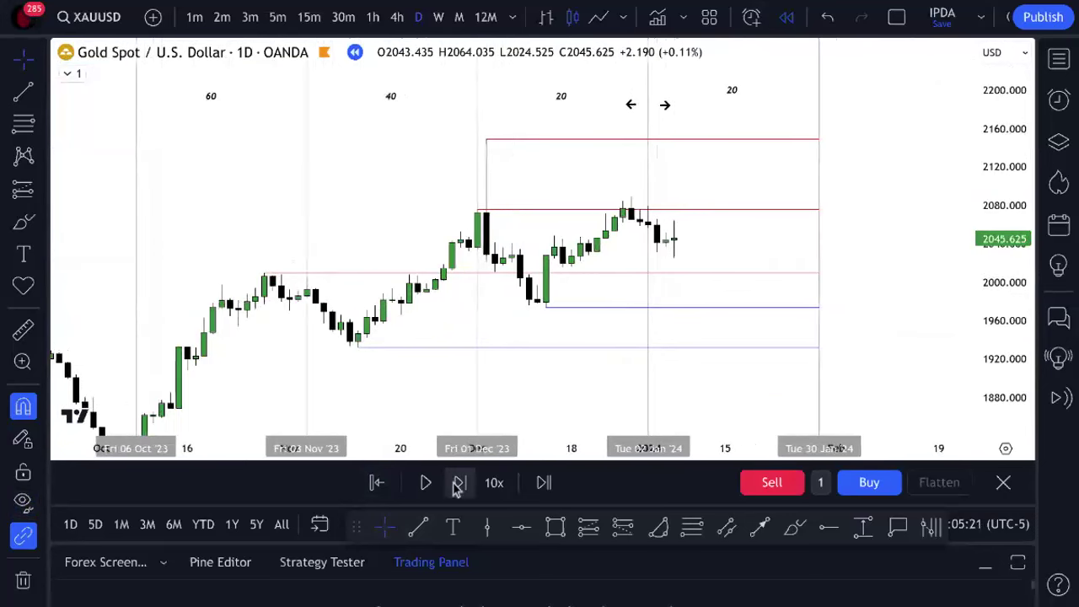
click(458, 485)
click(458, 485)
click(459, 486)
click(460, 487)
click(460, 489)
click(460, 489)
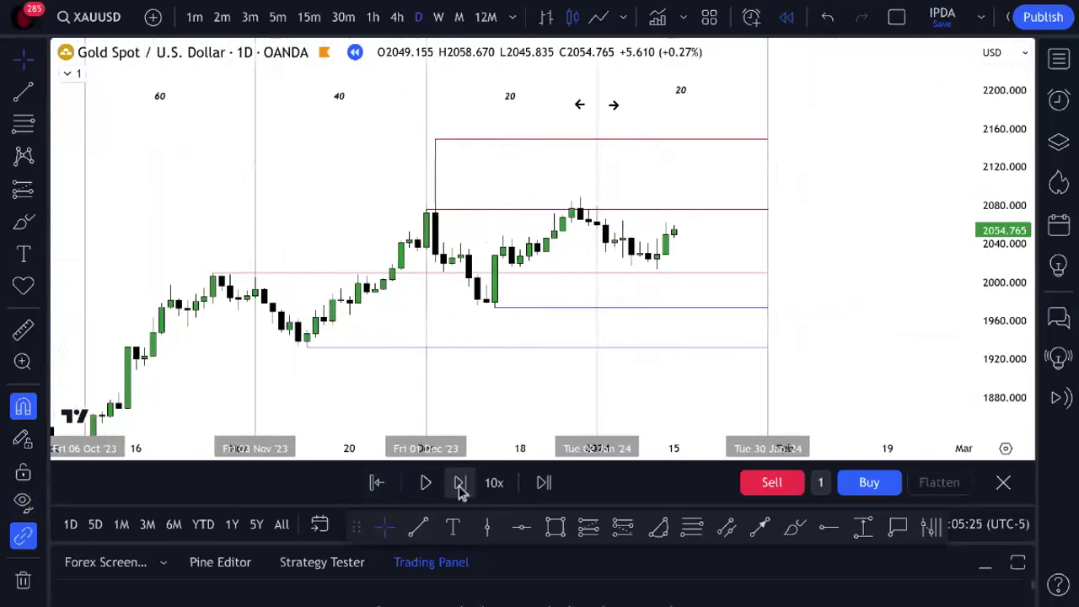
click(460, 488)
click(460, 489)
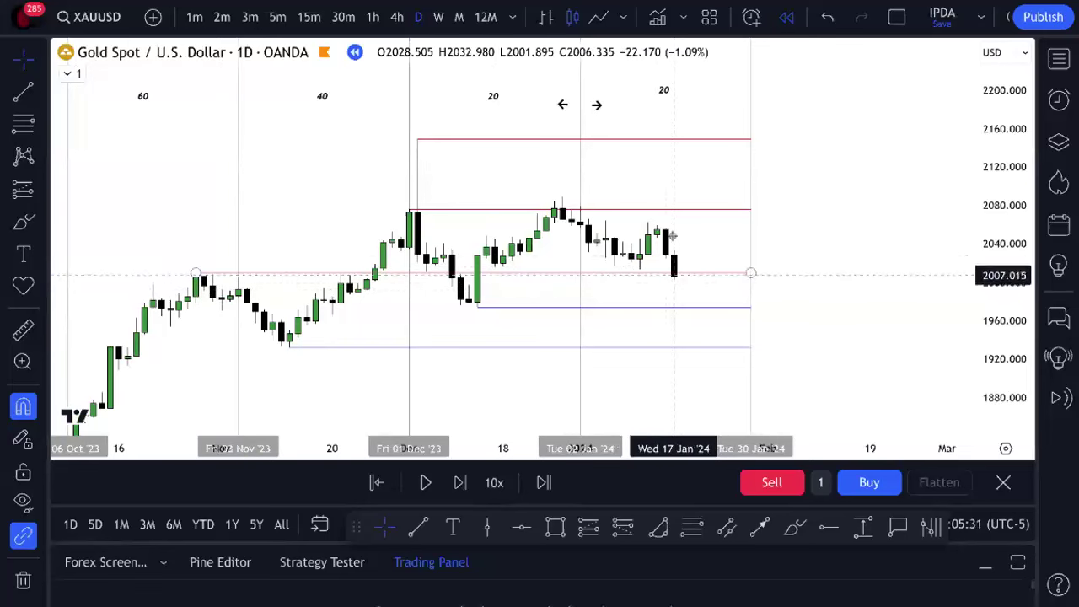
- Advance the XAUUSD replay bar by bar to the 25 January 2024 daily candle
click(460, 488)
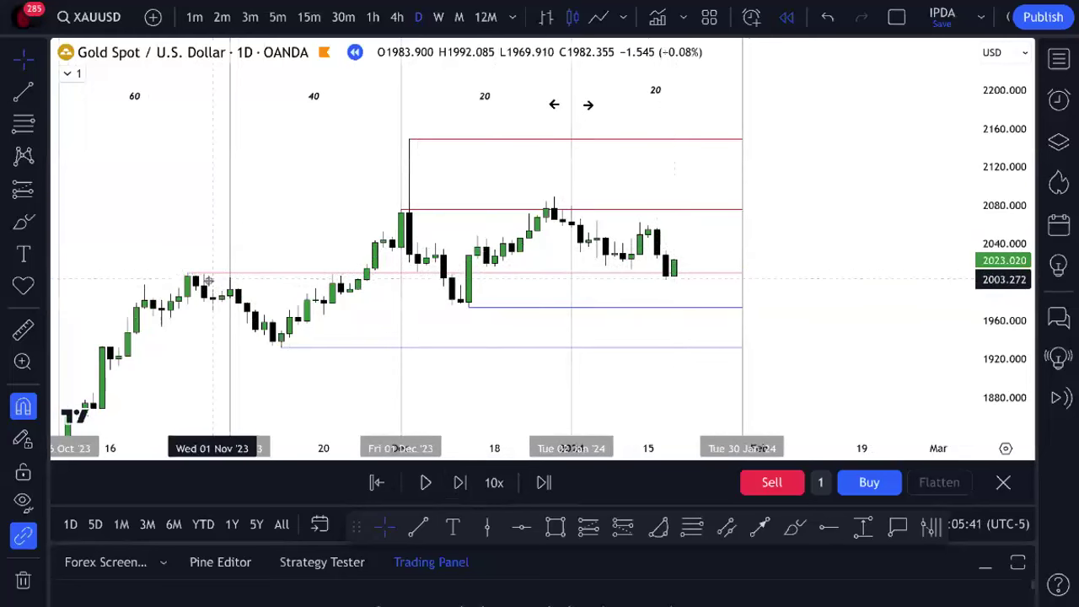
click(460, 482)
click(461, 482)
click(460, 482)
click(461, 482)
click(460, 482)
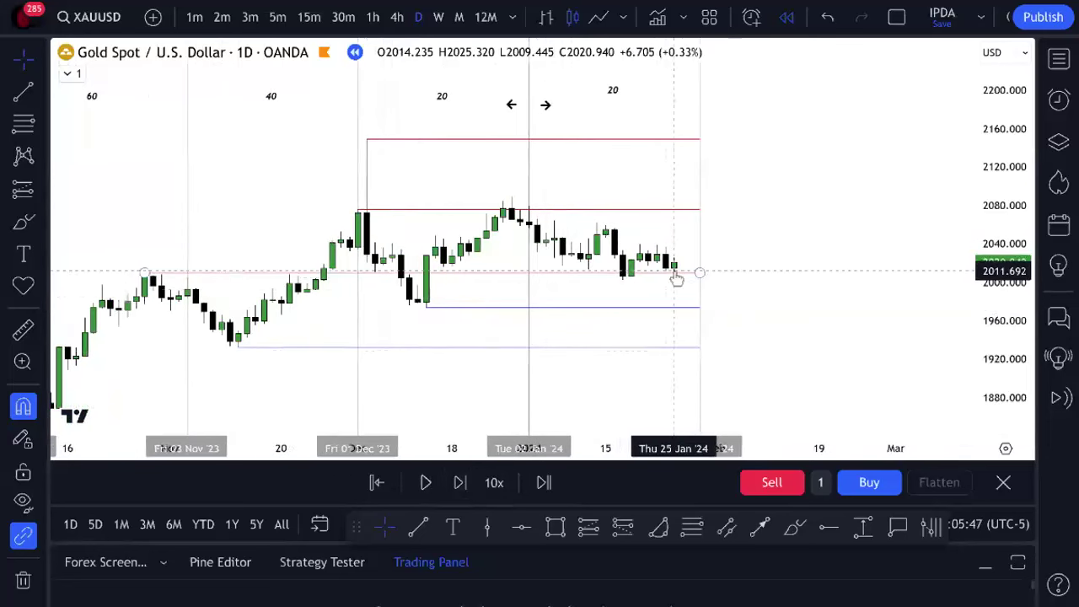
- Examine how the latest XAUUSD candles react around the red level drawn from the 27 October 2023 high
scroll(958, 181, up, 3)
drag(858, 203, 681, 202)
drag(988, 234, 996, 281)
scroll(863, 188, down, 3)
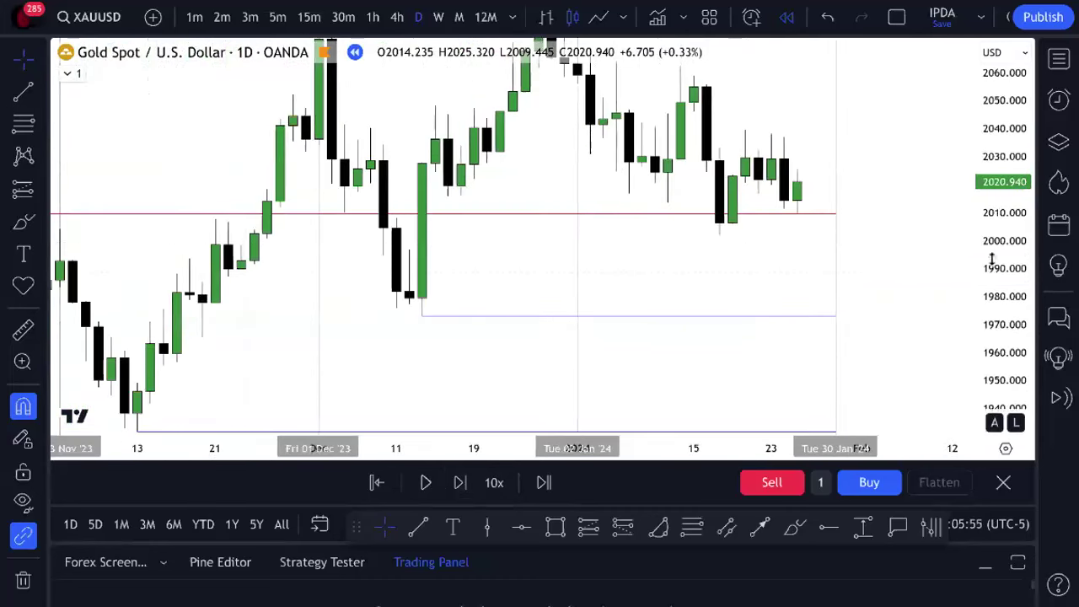
scroll(913, 210, down, 3)
click(829, 256)
drag(995, 300, 975, 366)
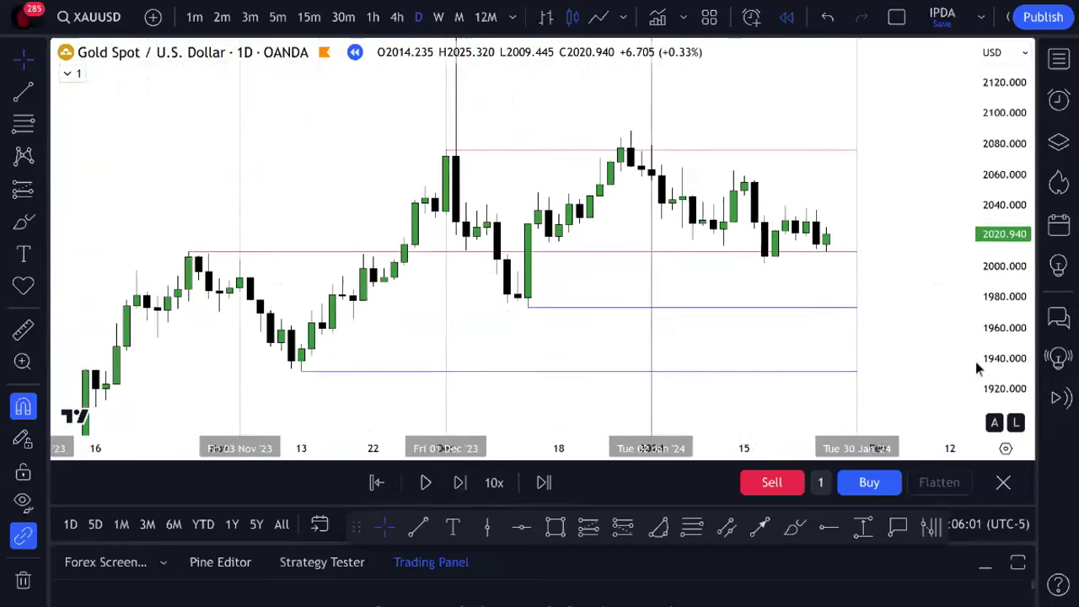
- Advance the XAUUSD replay to the 26 January 2024 candle and fit the range labels and upper red levels back into view
click(460, 483)
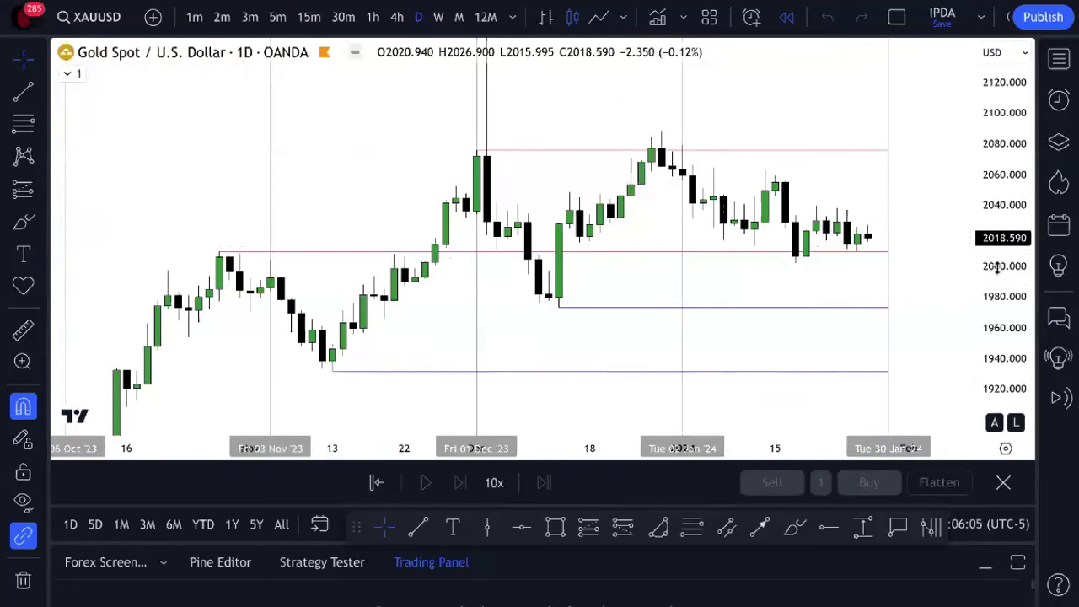
drag(998, 253, 995, 272)
drag(949, 170, 936, 244)
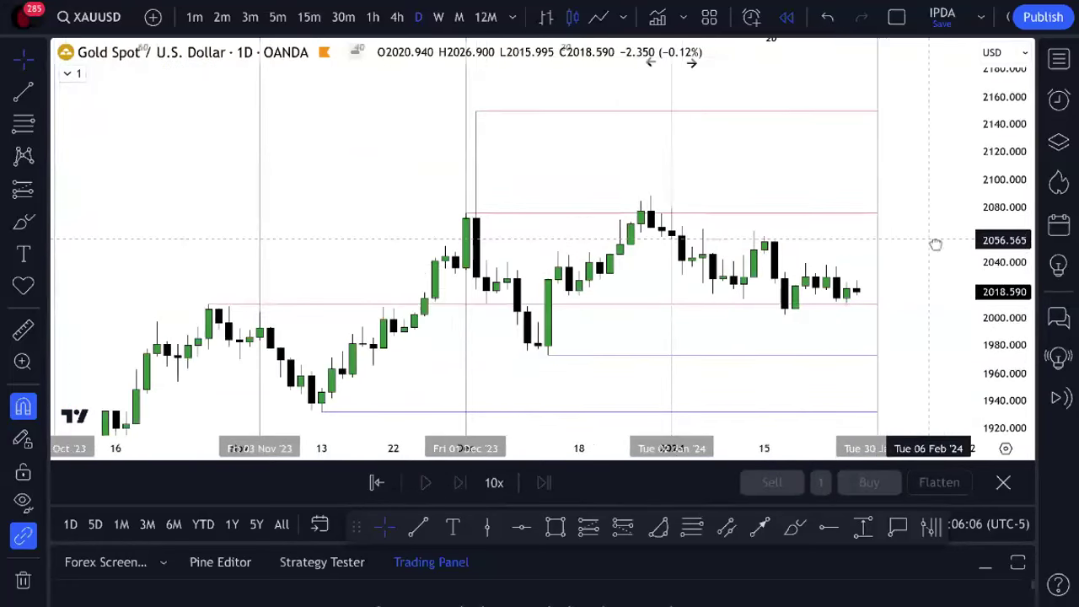
drag(955, 204, 969, 248)
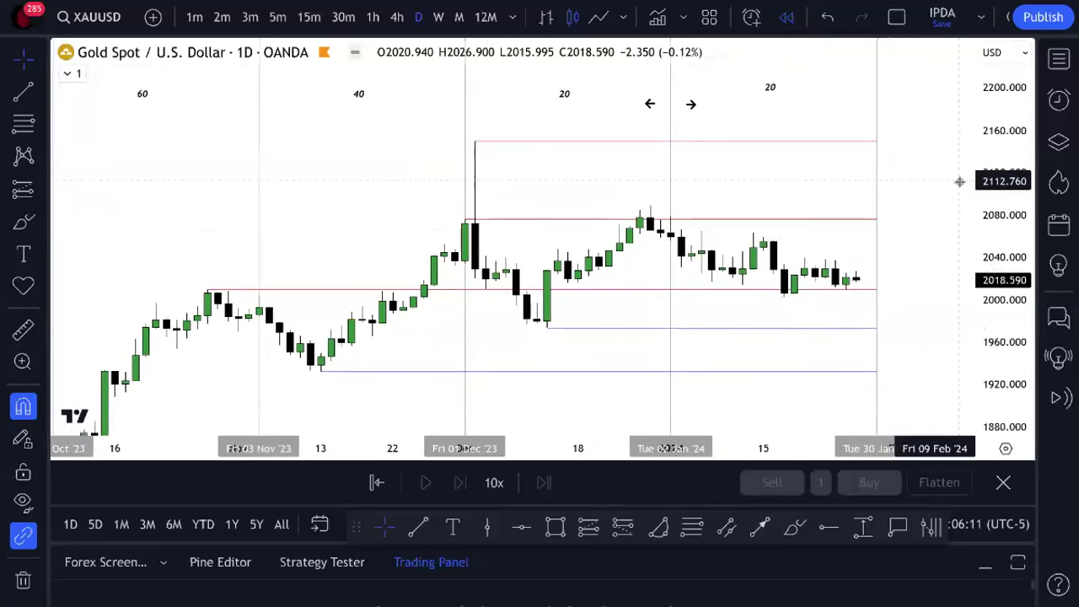
scroll(959, 182, down, 2)
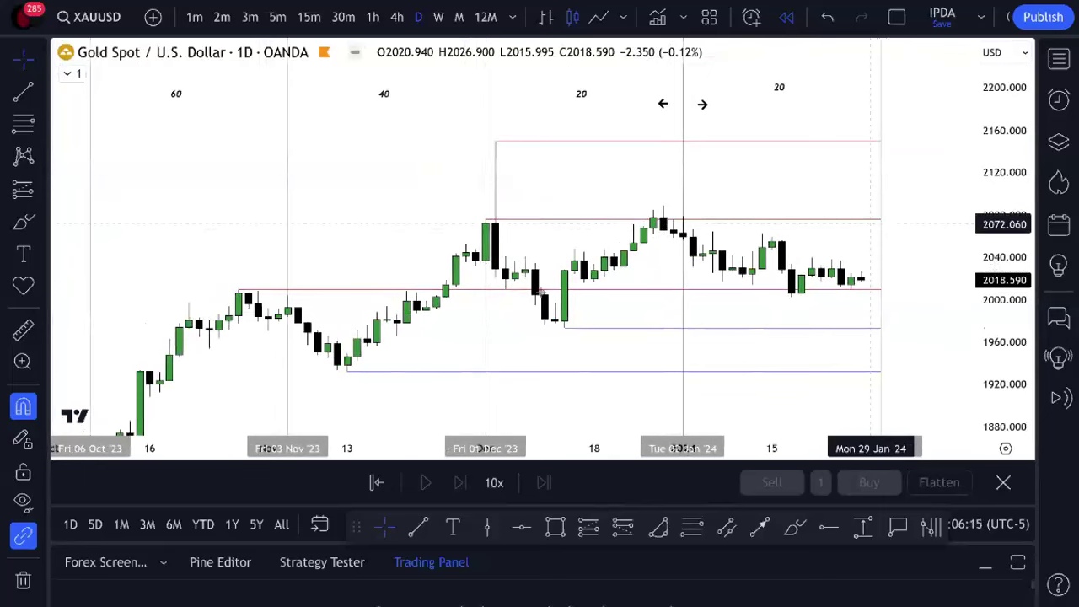
- Draft a crossing alert named "60 day high Hit" on the red trend line from 27 October 2023, clear the name and discard the alert
click(382, 290)
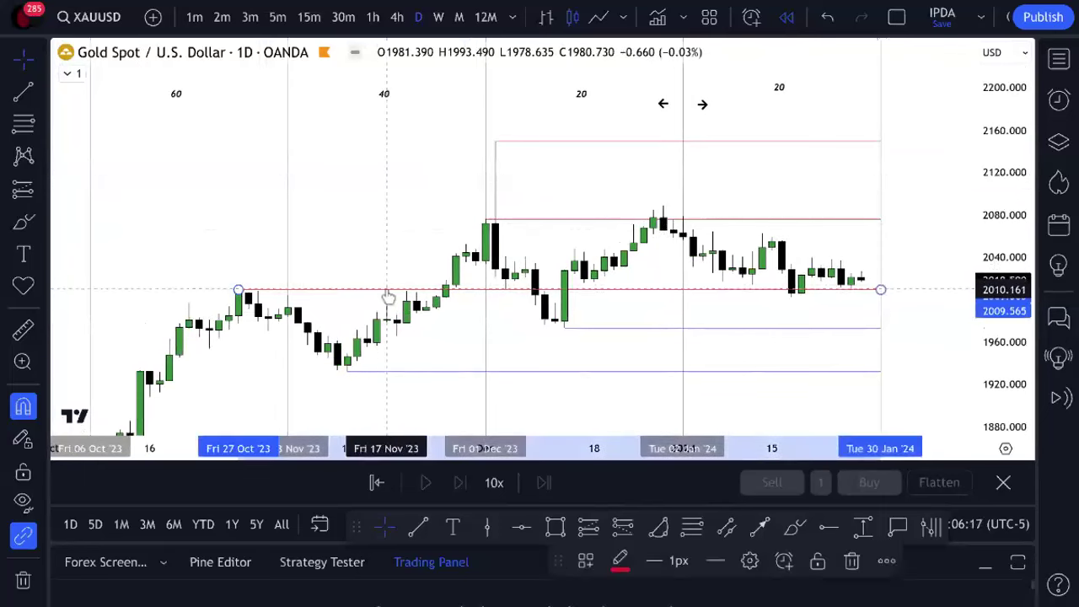
click(785, 561)
click(515, 450)
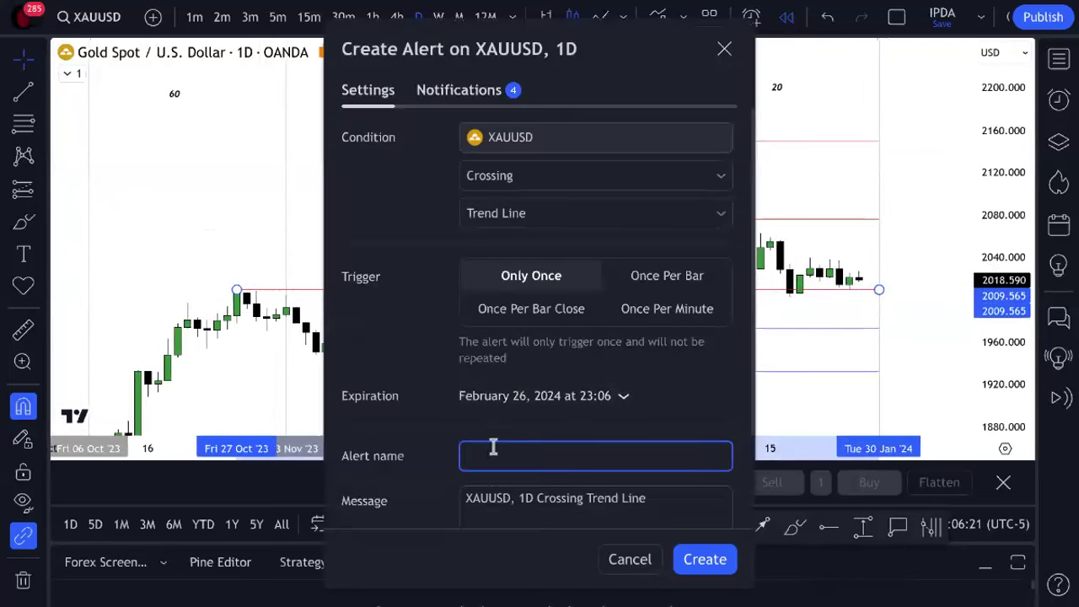
text(60 day high Hit)
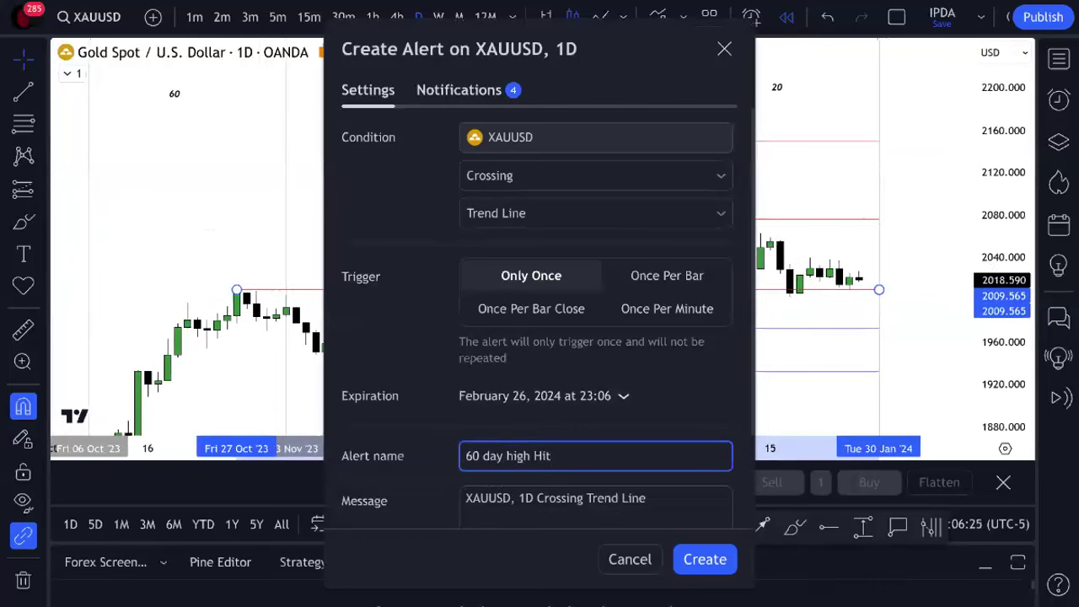
key(ctrl+a)
key(BackSpace)
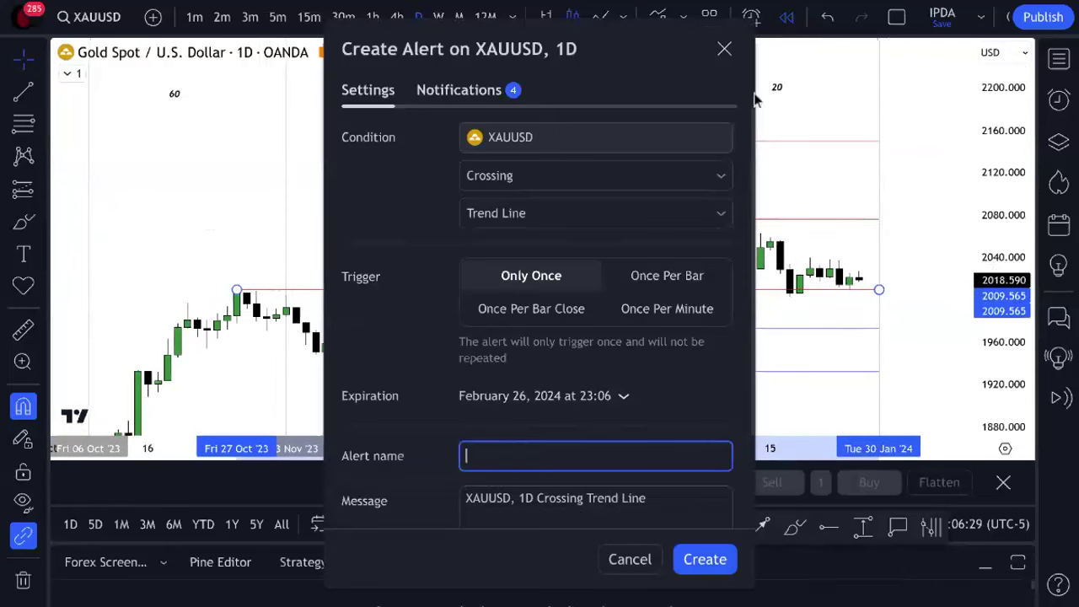
click(726, 50)
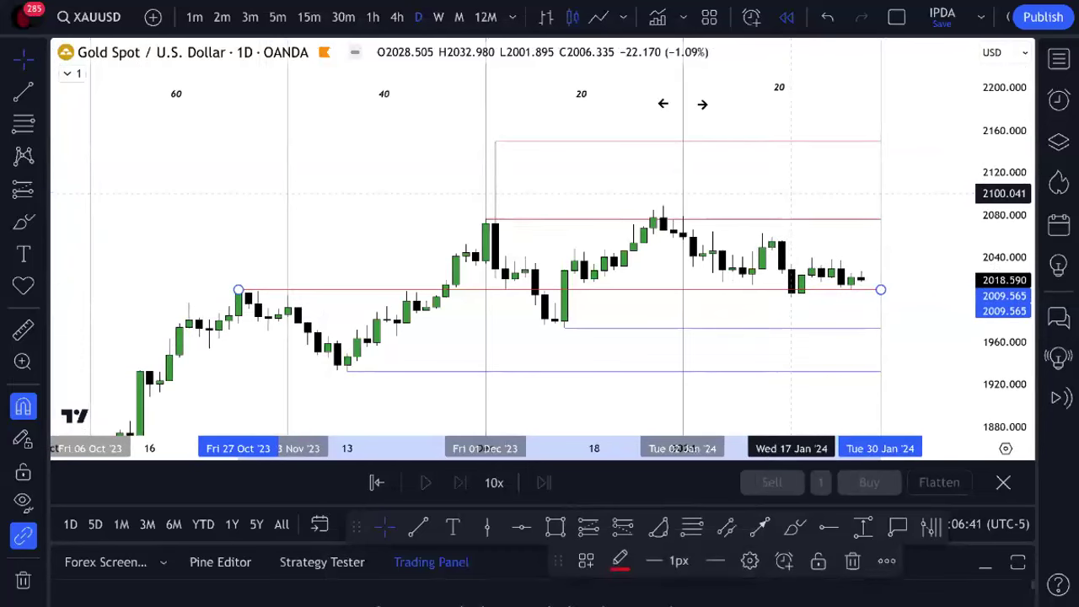
mouse_move(999, 220)
mouse_down()
mouse_move(990, 343)
mouse_move(901, 299)
mouse_move(908, 334)
mouse_up()
click(902, 321)
scroll(902, 322, down, 1)
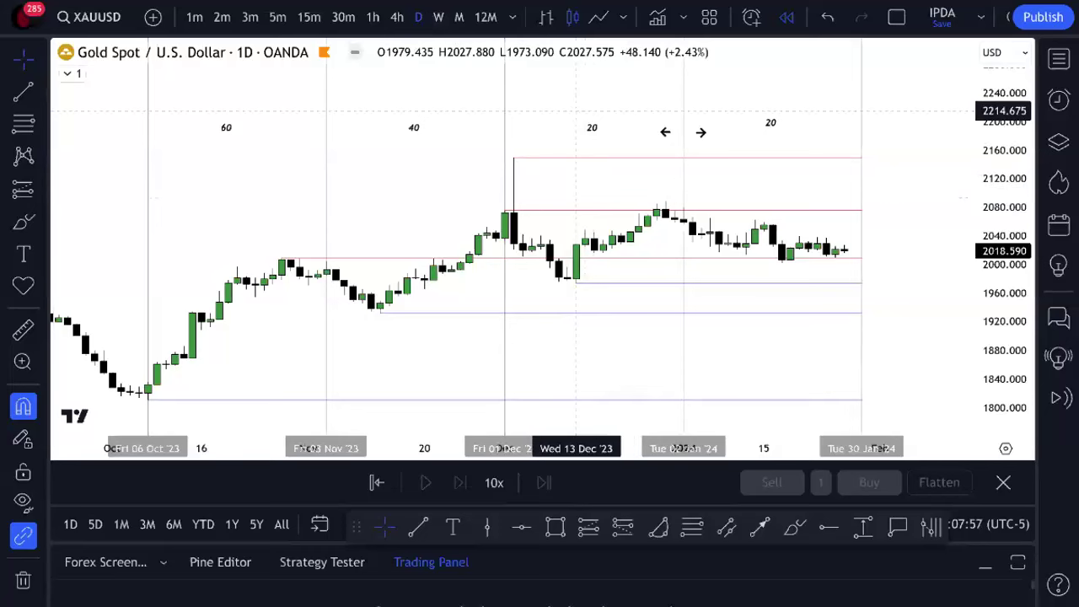
- Switch the chart to BTCUSD and start Bar Replay from the 2 January 2024 daily candle
text(BTCUSD)
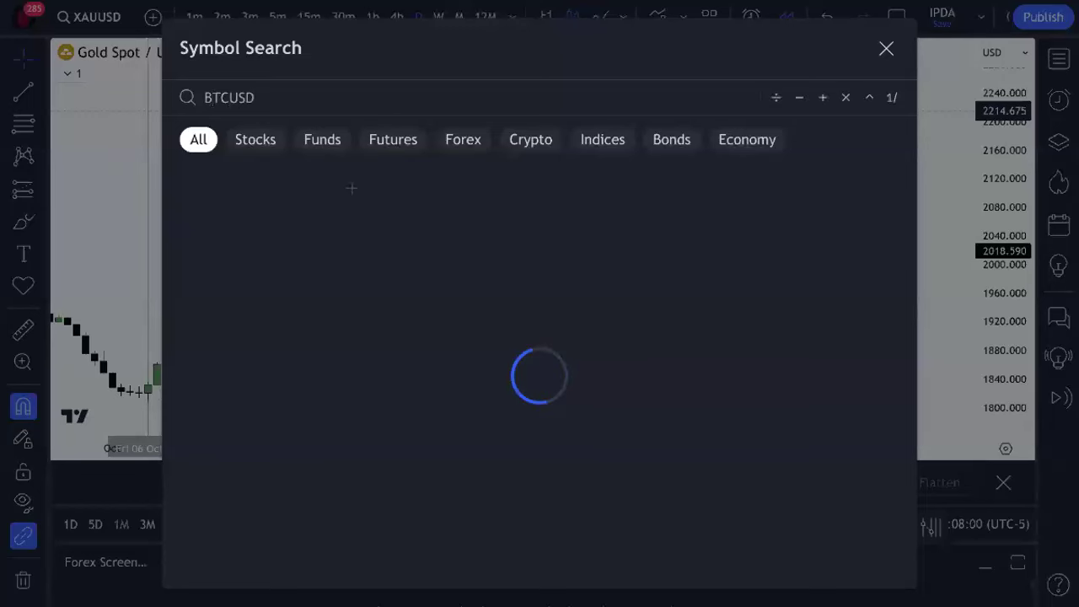
click(368, 186)
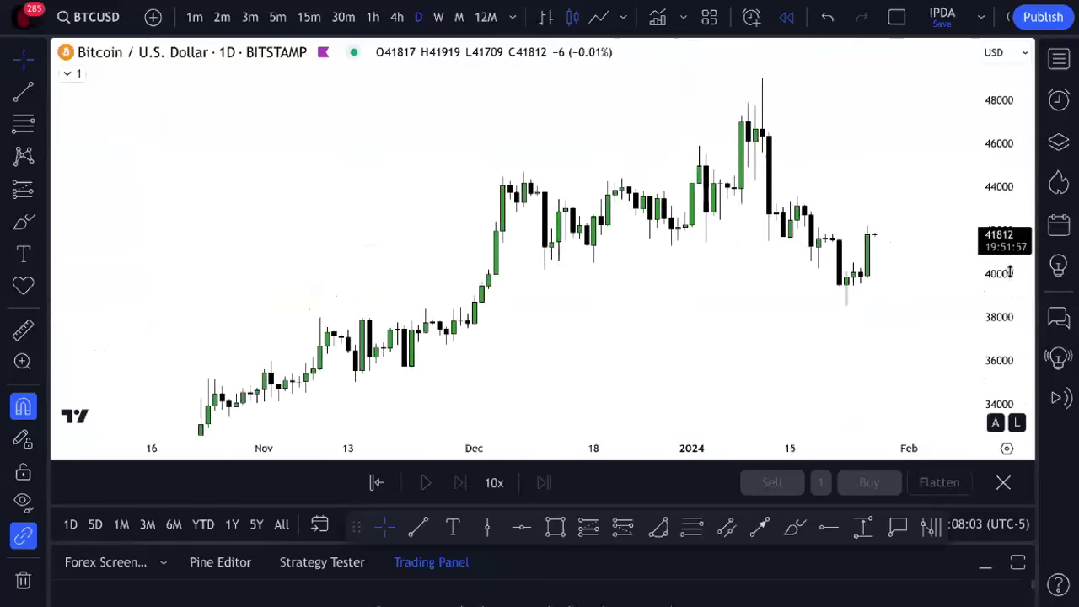
scroll(860, 335, up, 5)
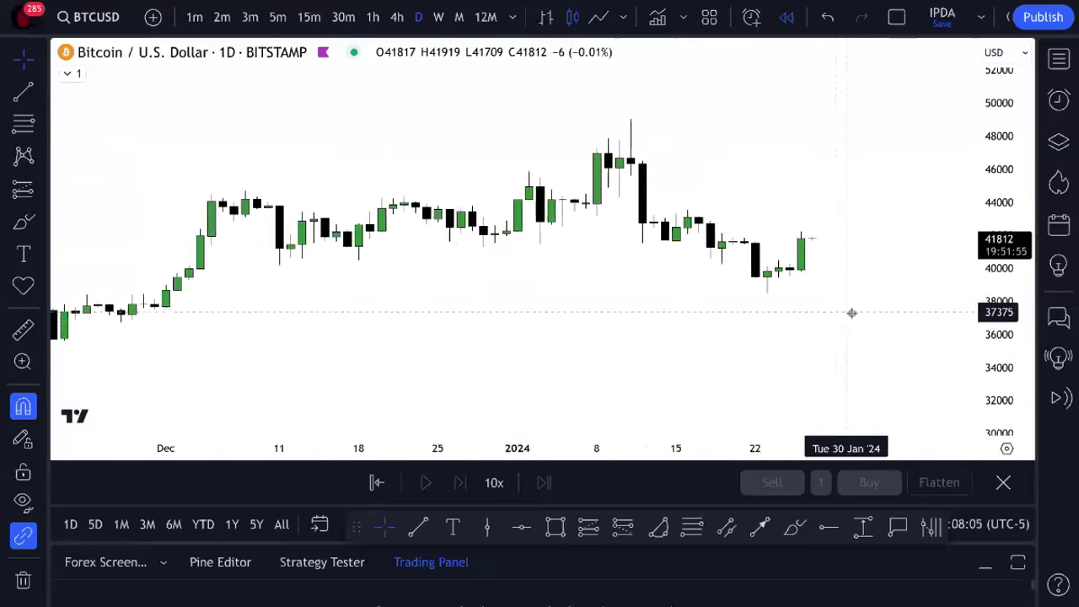
scroll(851, 313, down, 3)
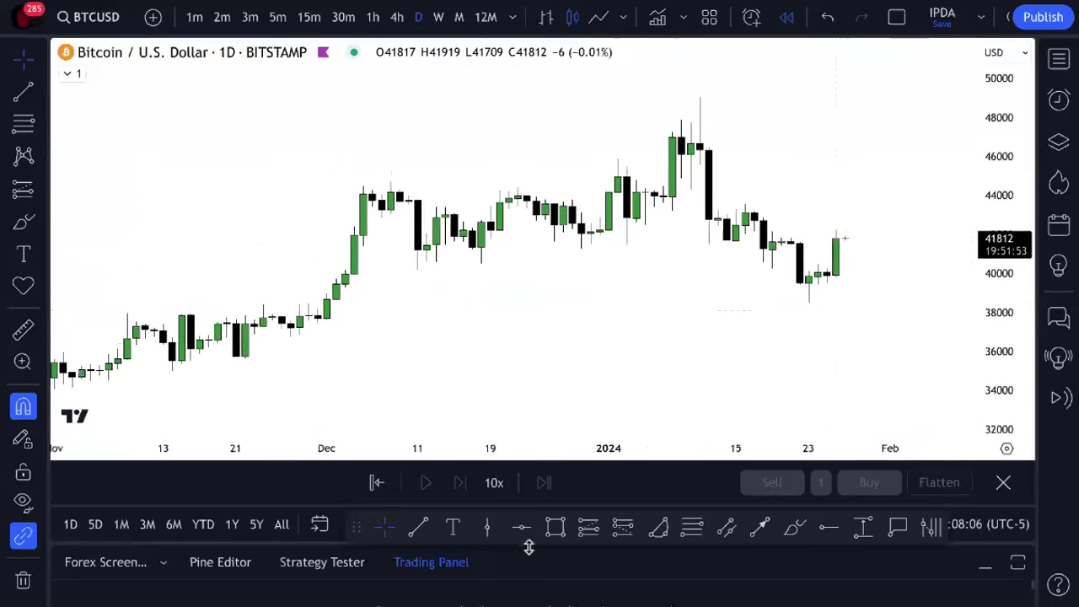
click(643, 366)
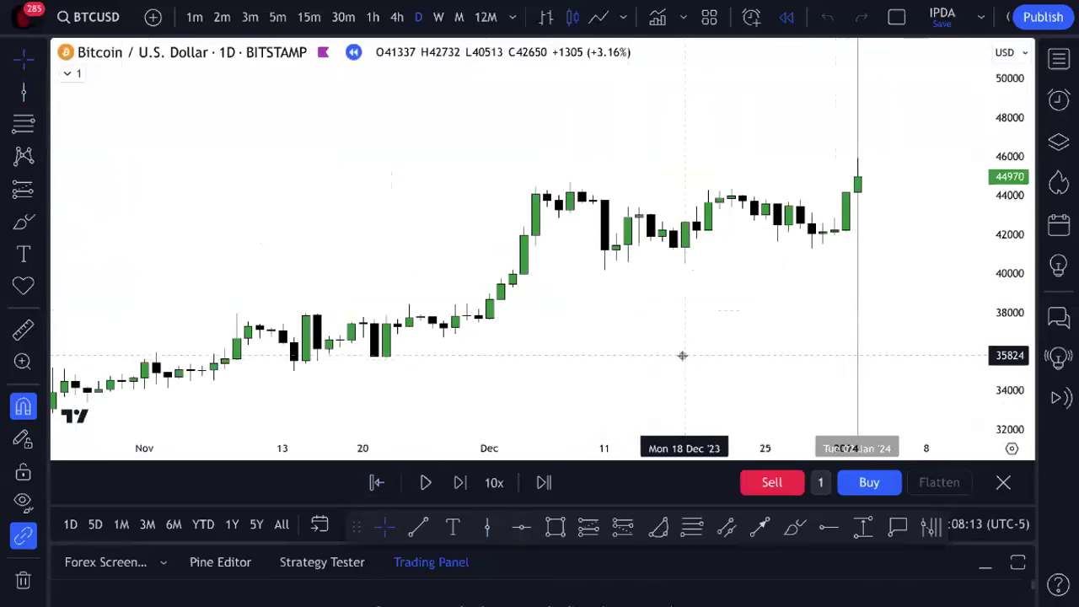
- Measure 20-bar spans around 2 January 2024 and mark 3 November, 23 November, 13 December 2023 and 22 January 2024 with vertical lines
drag(641, 364, 582, 374)
mouse_move(1006, 375)
mouse_down()
mouse_move(1005, 354)
mouse_move(1006, 377)
mouse_up()
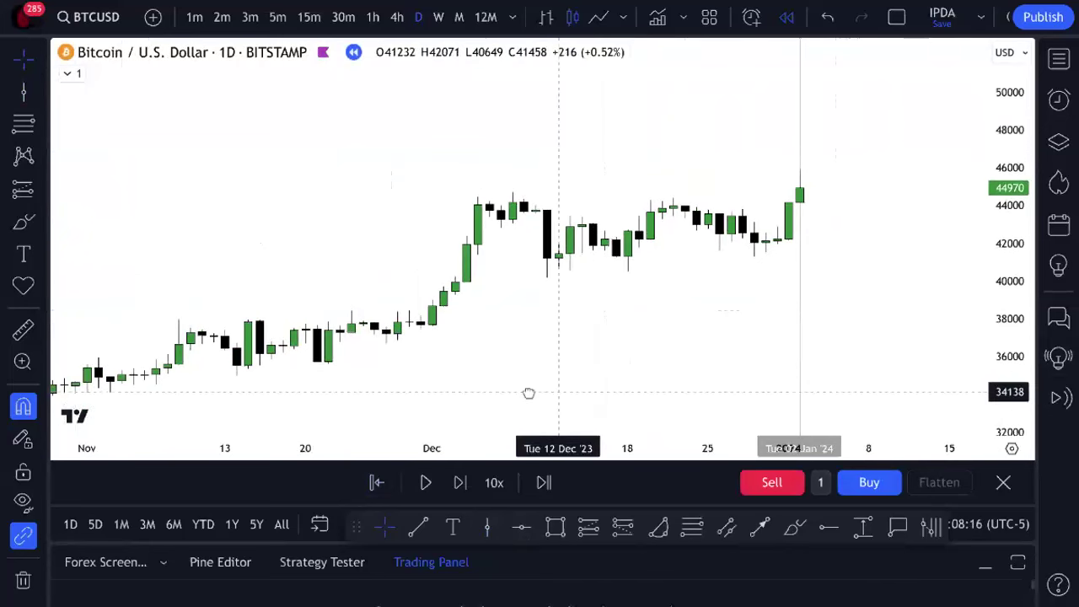
scroll(573, 387, down, 2)
drag(624, 383, 566, 381)
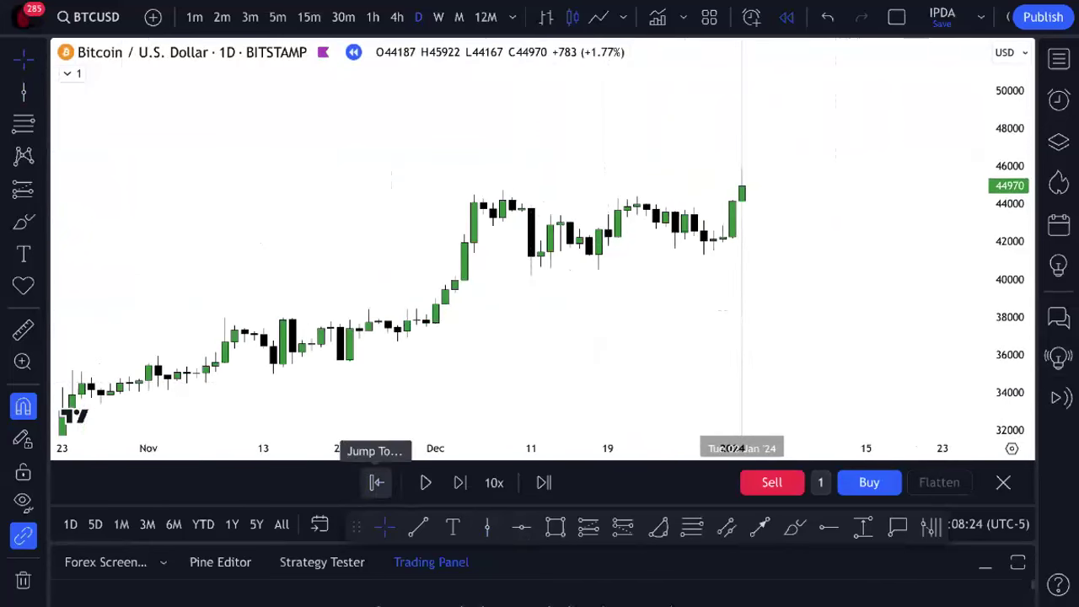
shift+click(742, 380)
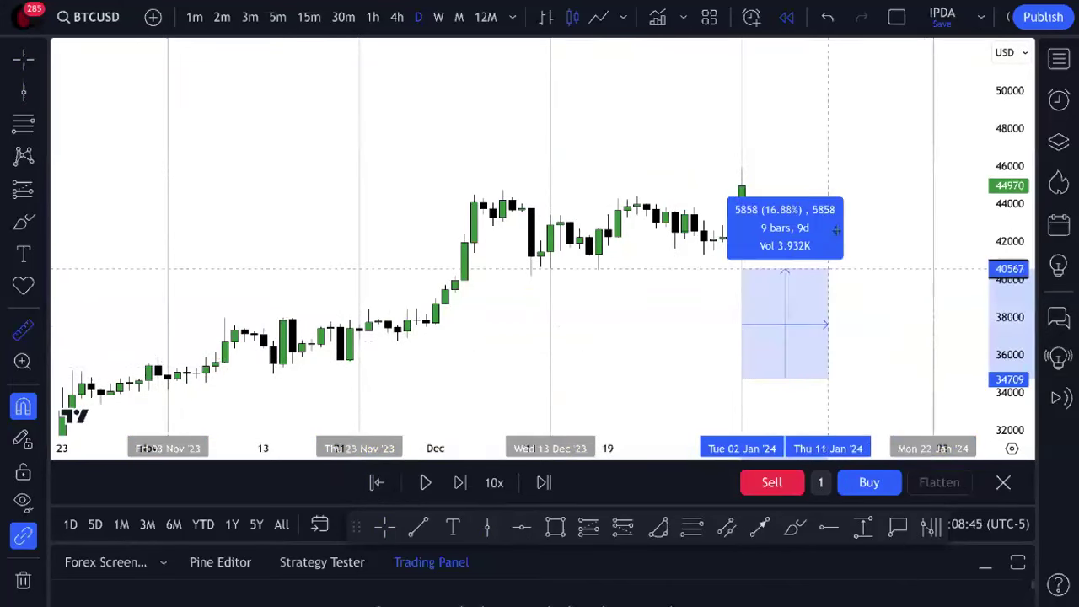
key(Escape)
- Draw a horizontal trend line from the 2 January 2024 high at 45922 to the 22 January line and color it red
scroll(891, 256, down, 3)
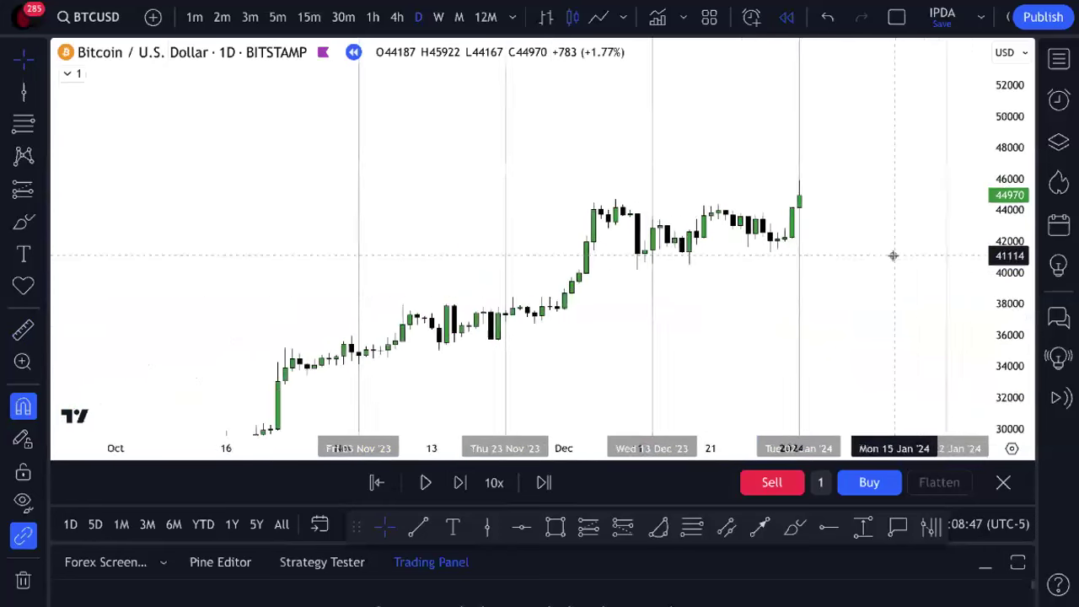
drag(837, 293, 770, 363)
click(418, 527)
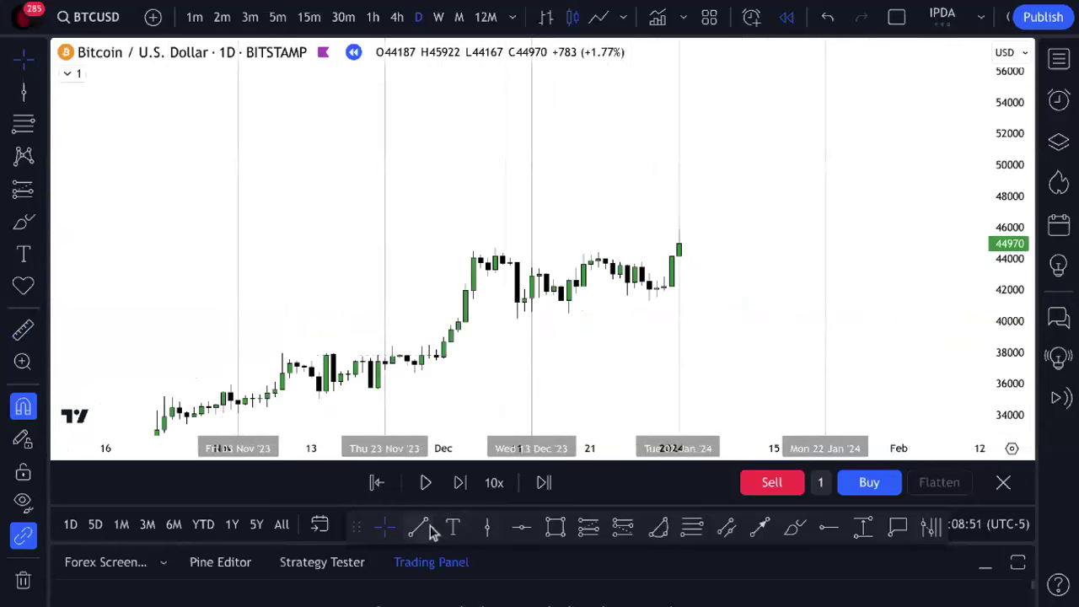
click(681, 216)
click(826, 230)
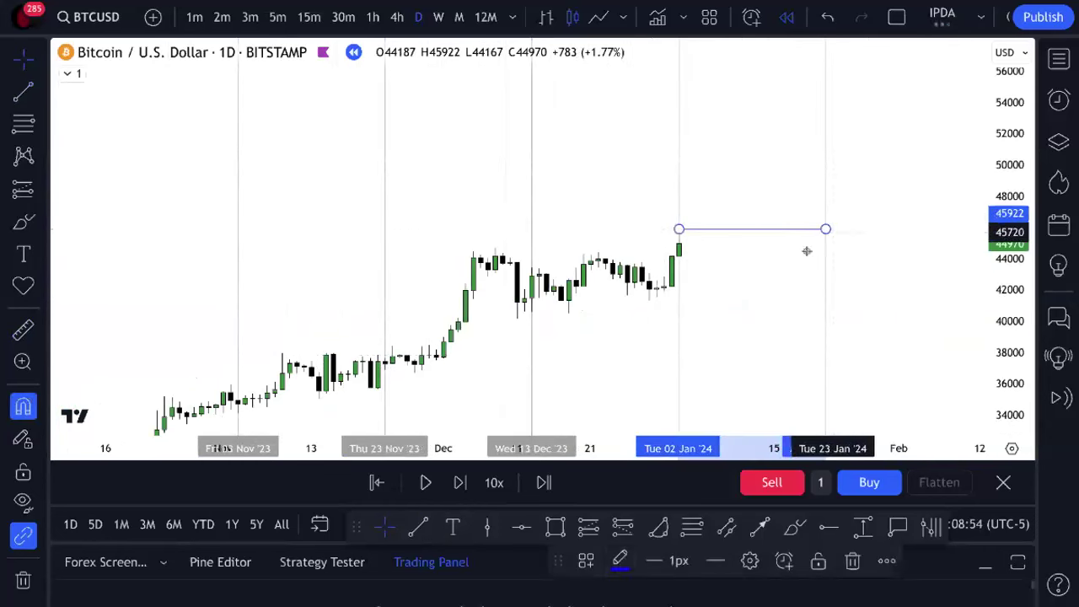
click(621, 560)
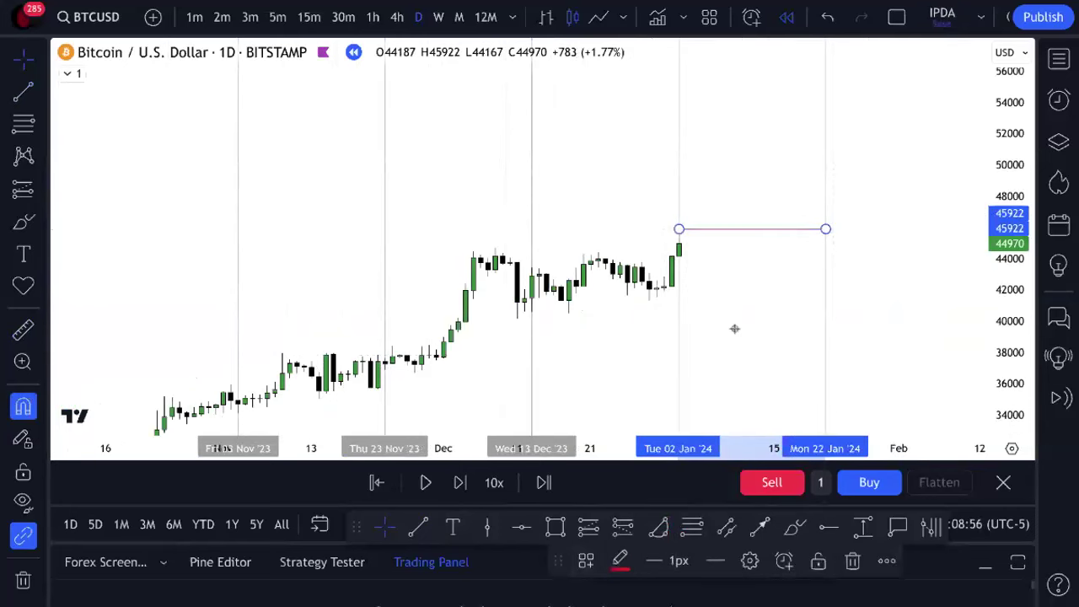
click(734, 329)
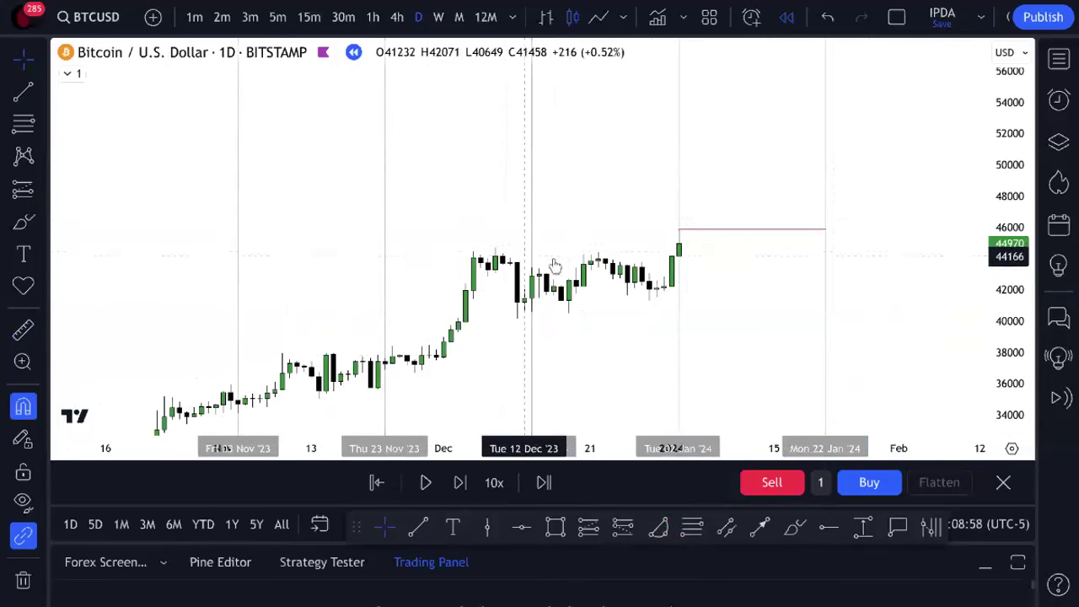
- Draw red horizontal trend lines from the 8 December 2023 high and the 9 November 2023 high at 37978 to the 22 January 2024 line
click(417, 527)
drag(495, 247, 826, 247)
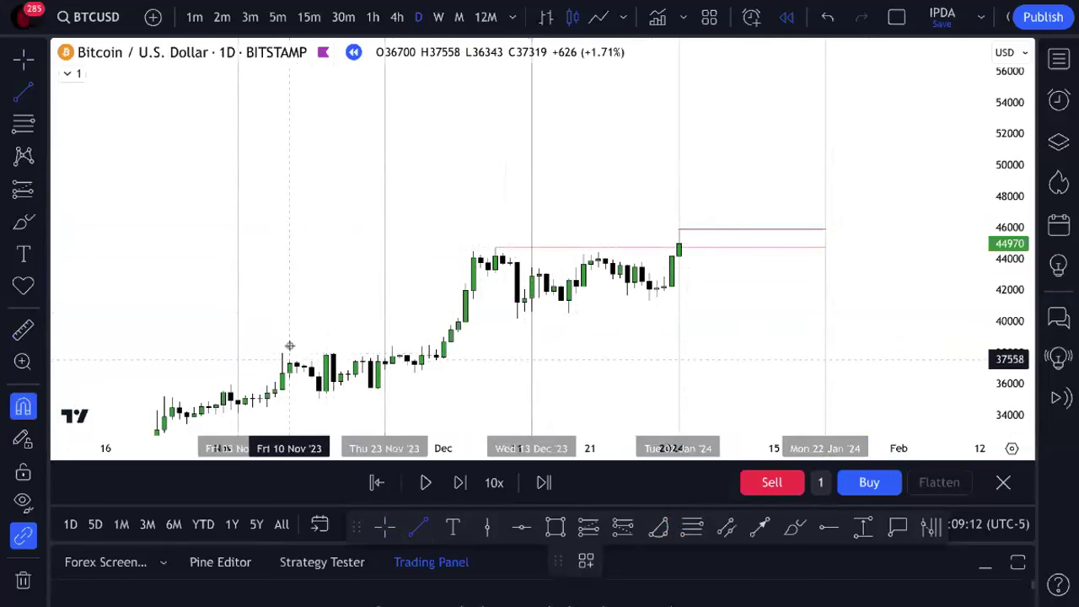
click(283, 352)
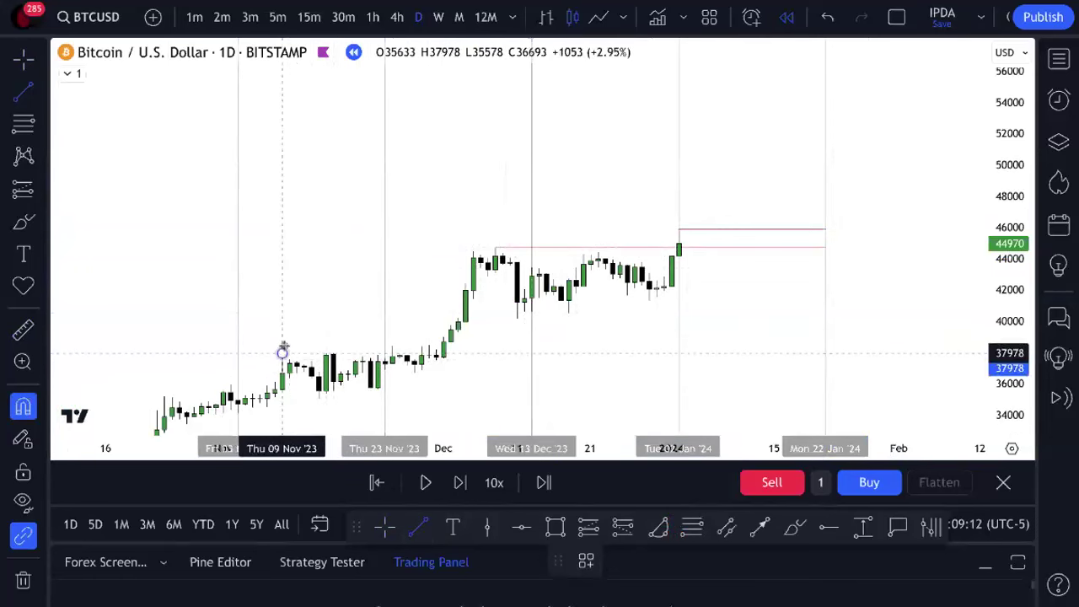
click(826, 342)
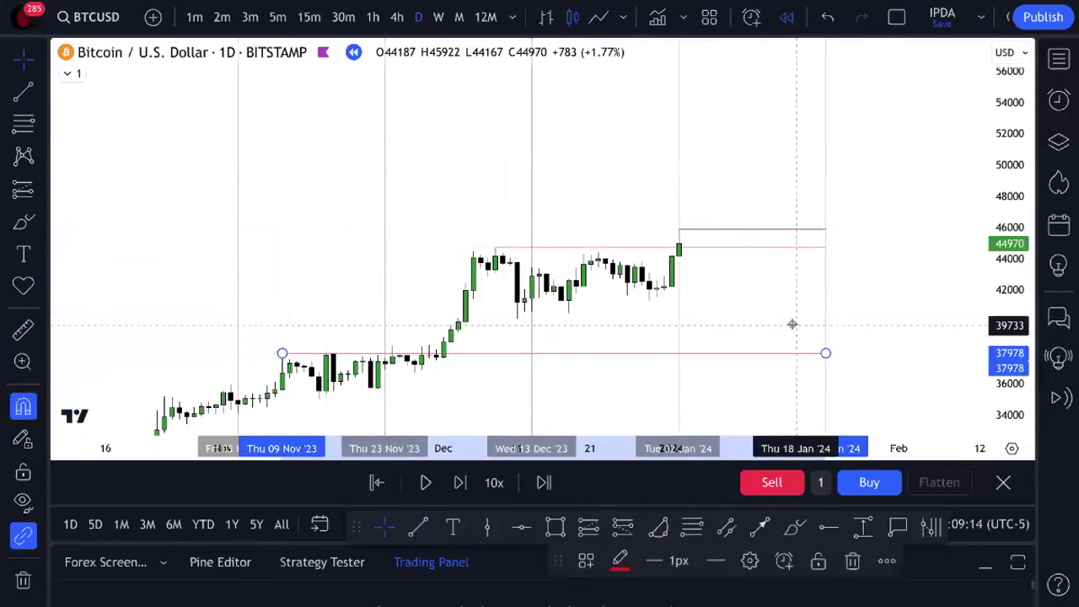
- Draw a horizontal trend line from the 18 December 2023 low at 40513 to the 22 January 2024 line and color it blue
click(784, 324)
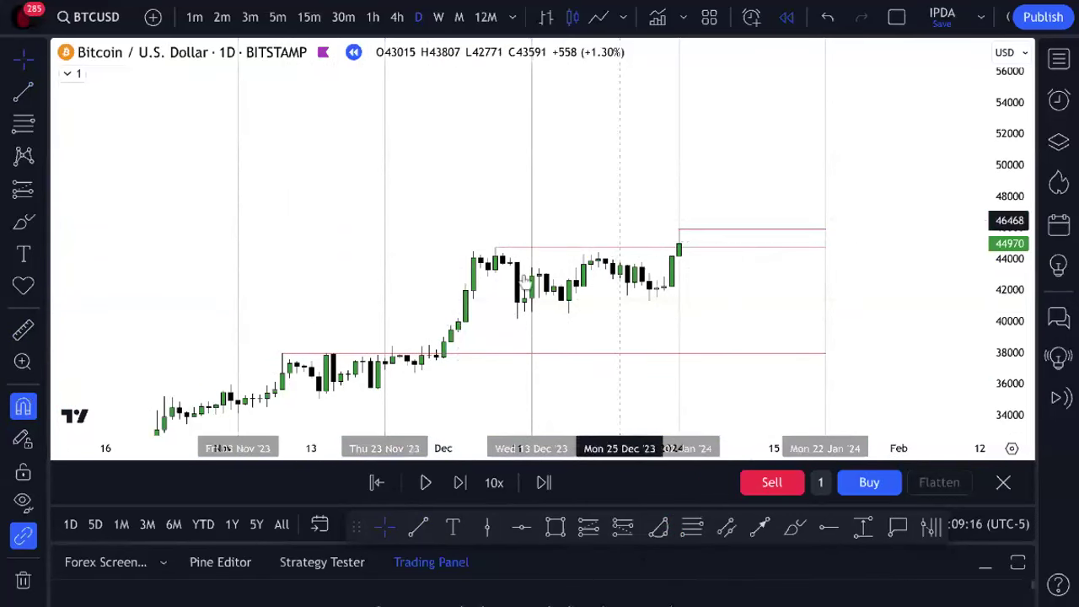
click(426, 526)
click(568, 313)
click(825, 313)
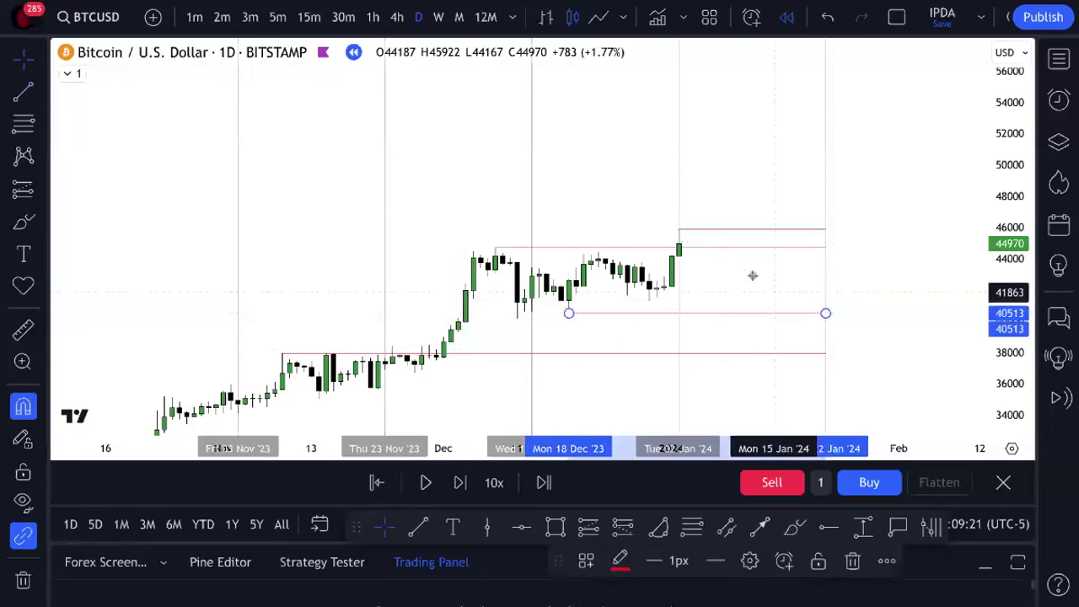
click(620, 560)
click(701, 535)
click(764, 306)
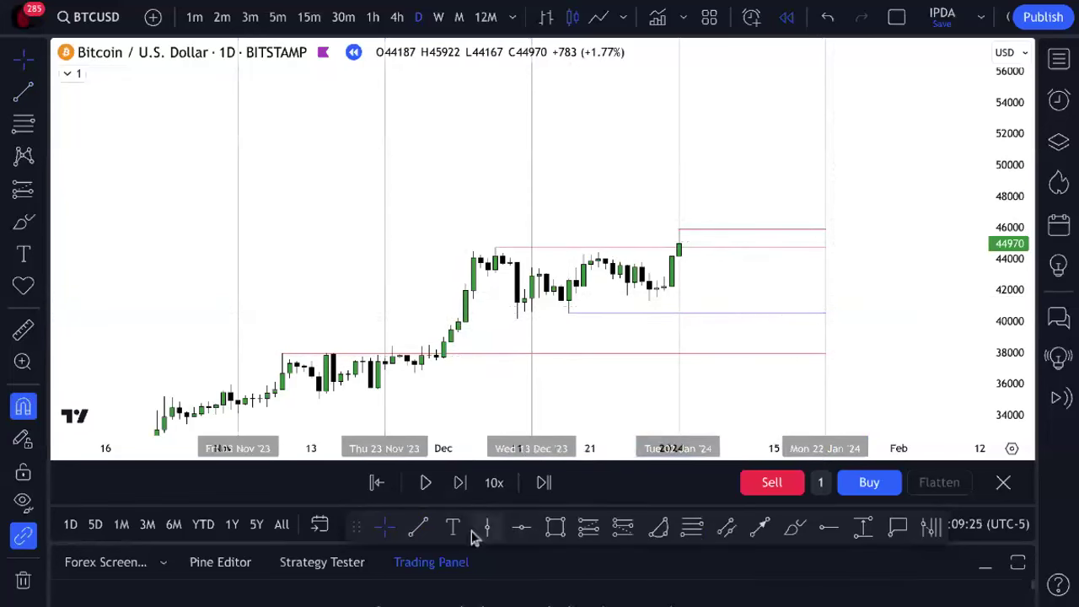
- Draw a blue horizontal trend line from the 27 November 2023 low at 36727 to the 22 January 2024 line
click(425, 527)
click(413, 372)
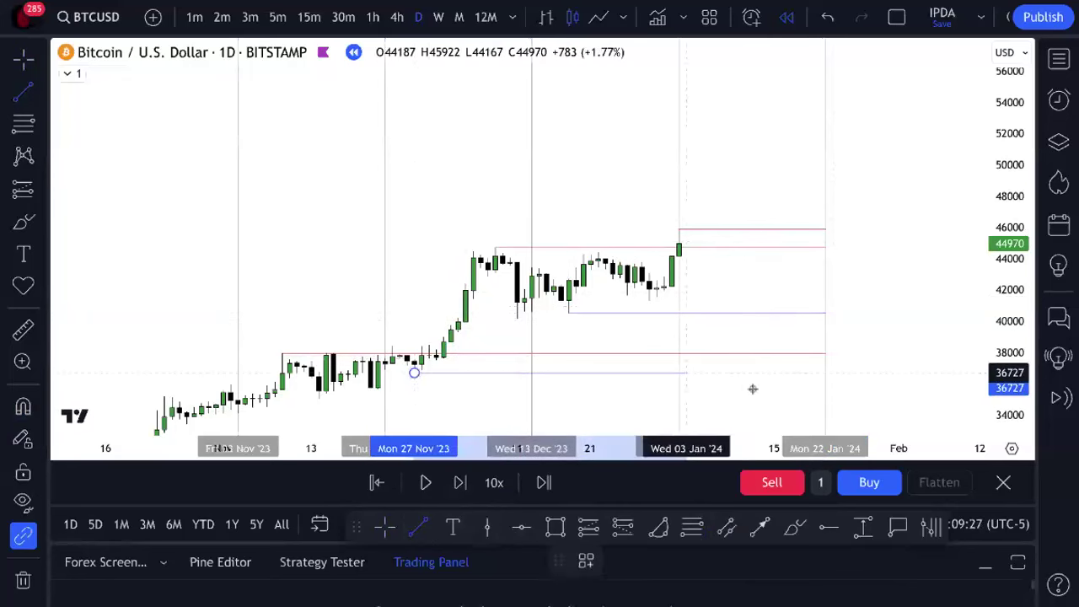
click(825, 373)
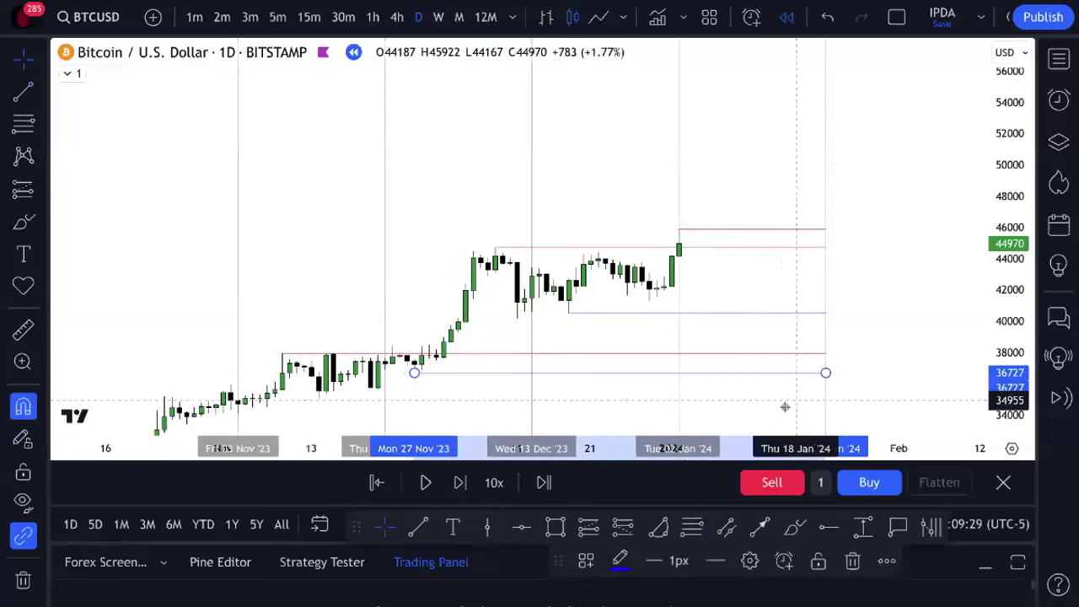
click(756, 417)
- Draw a blue horizontal trend line from the 3 November 2023 low at 34132 to the 22 January 2024 line
drag(756, 418, 797, 369)
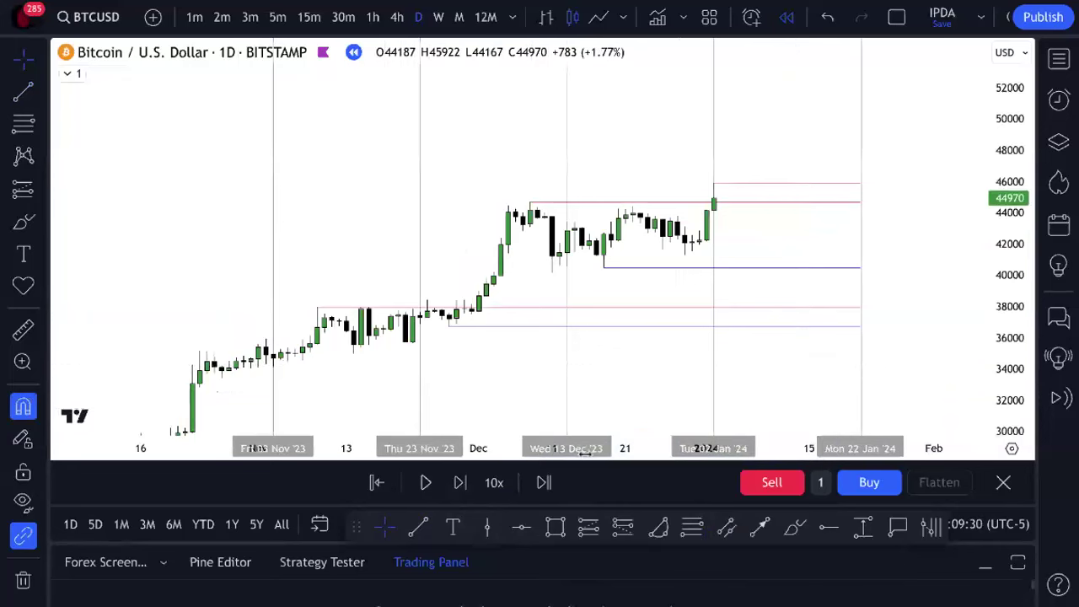
click(417, 527)
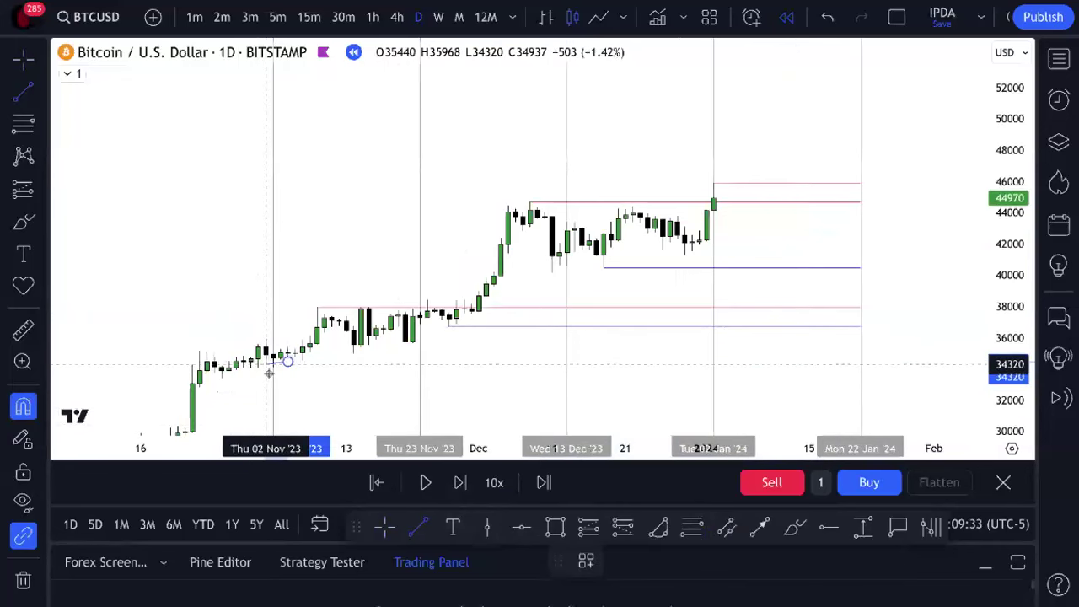
drag(273, 372, 288, 363)
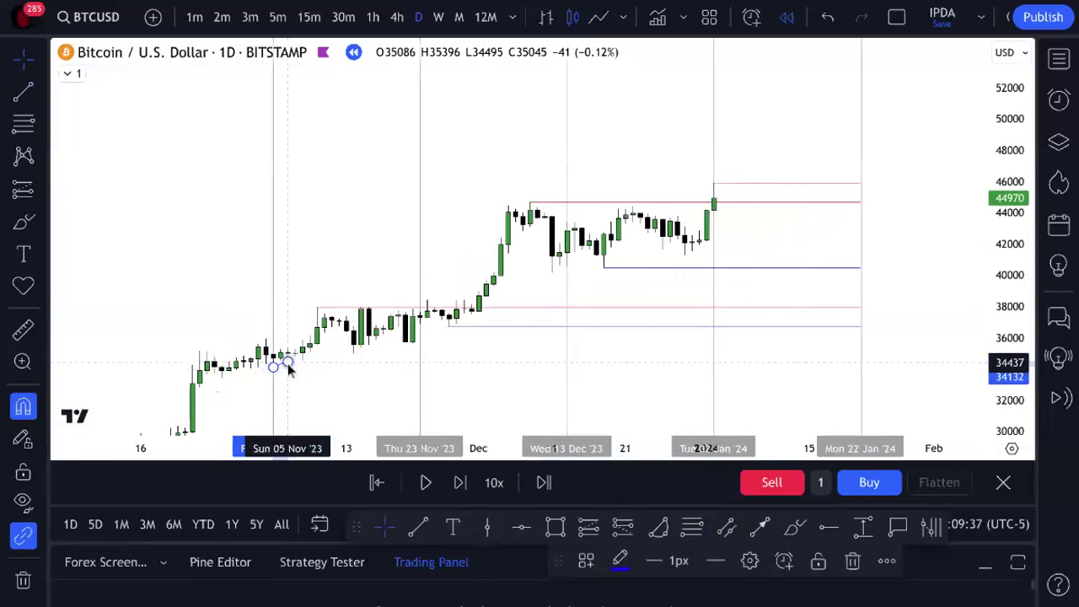
drag(287, 363, 815, 374)
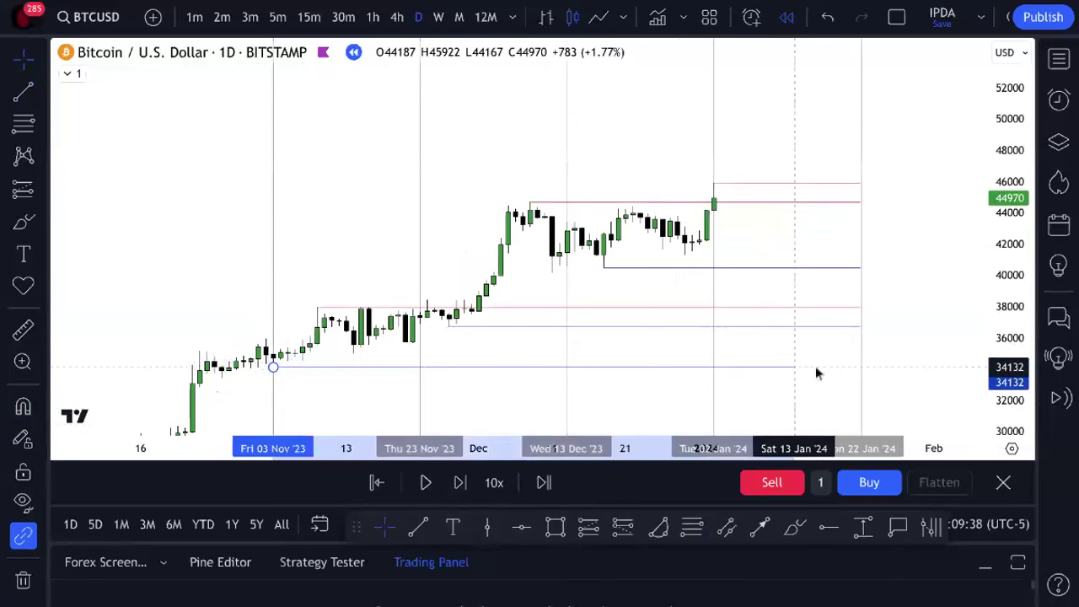
drag(815, 365, 860, 367)
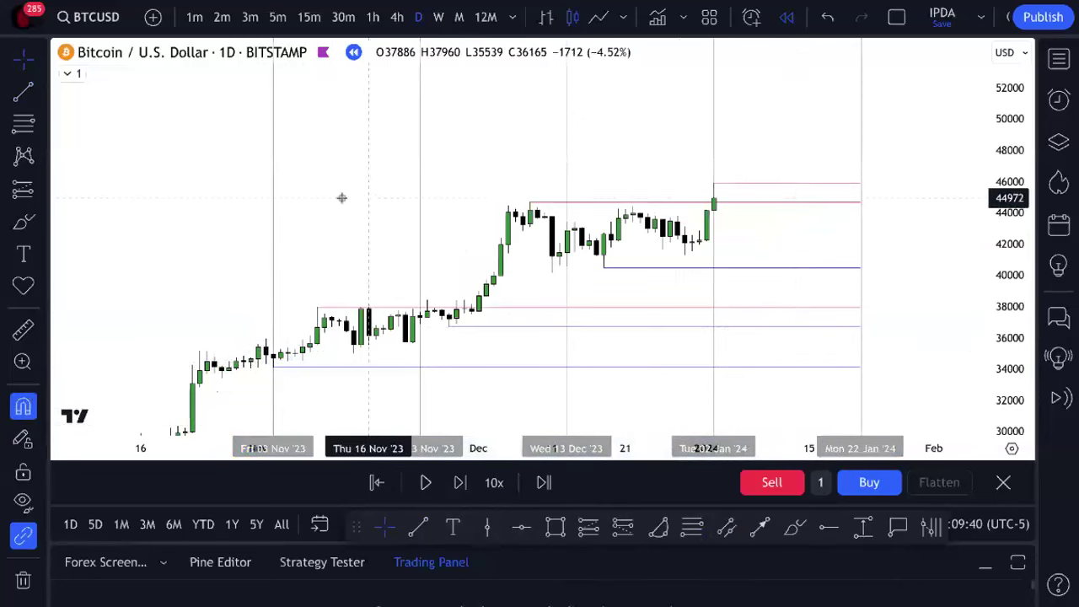
- View the BTCUSD price action on the 1-hour timeframe, return to the daily timeframe and reset the chart view
click(376, 21)
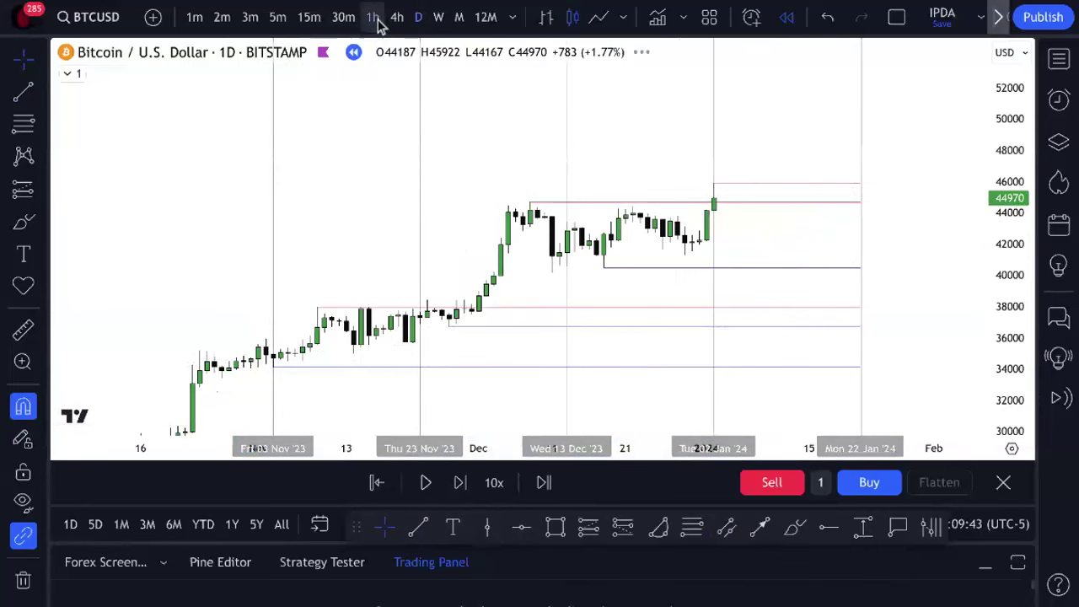
scroll(747, 182, down, 5)
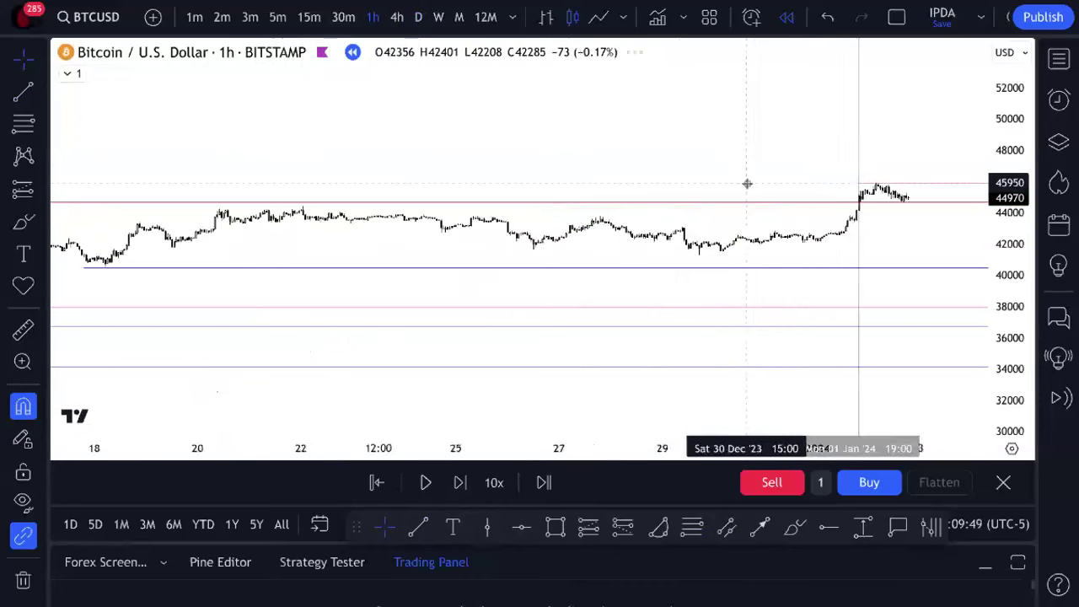
click(419, 17)
right_click(643, 109)
click(686, 133)
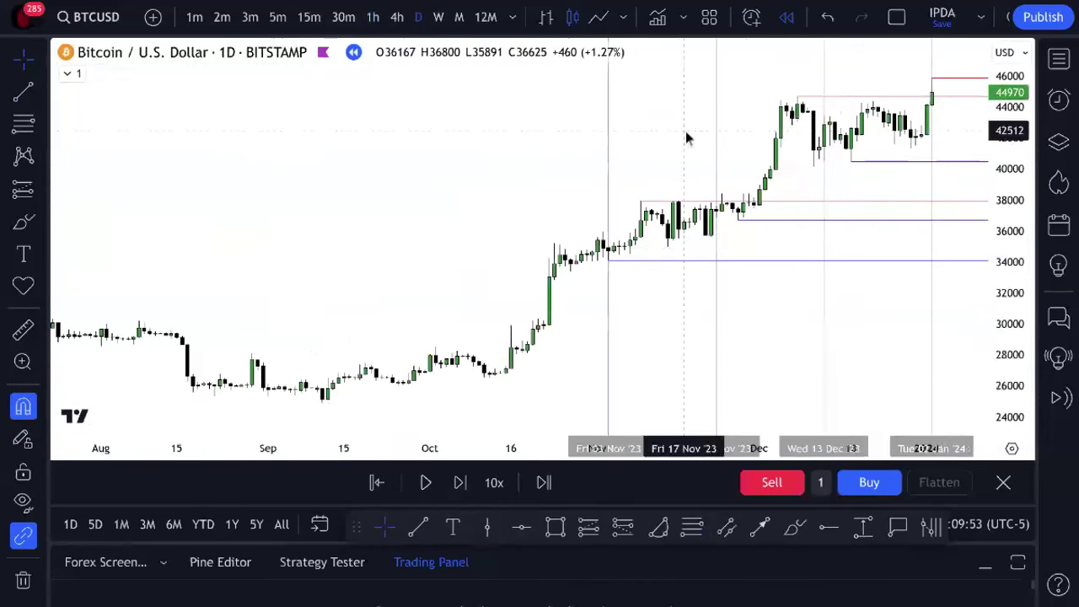
- Examine the marked range highs and lows against the daily candles between 3 November 2023 and 22 January 2024
scroll(862, 244, up, 4)
drag(884, 202, 672, 219)
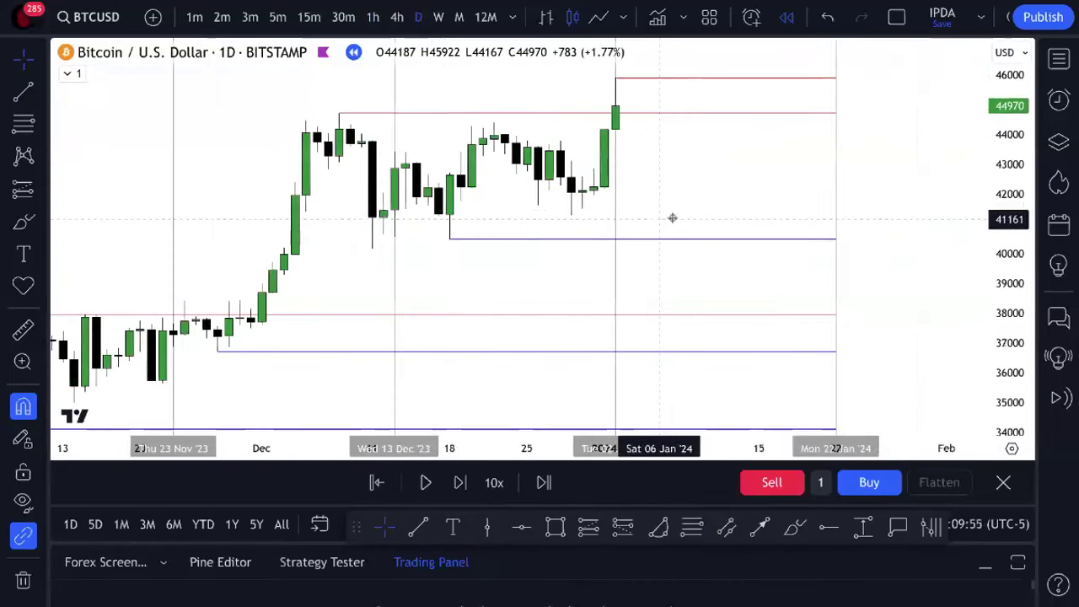
scroll(970, 217, down, 2)
drag(973, 200, 859, 267)
scroll(961, 242, down, 1)
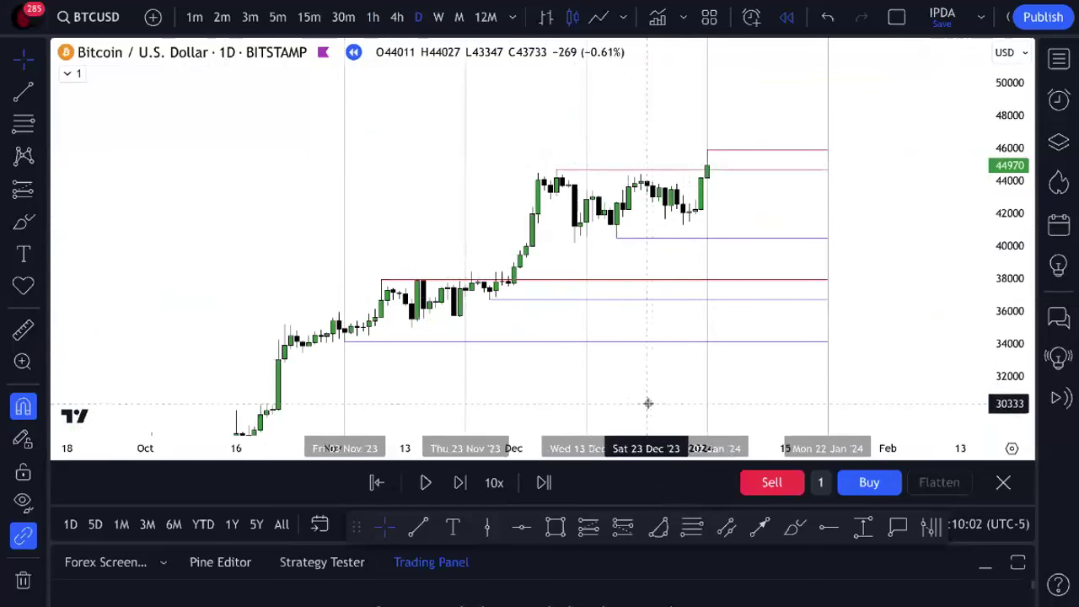
scroll(619, 419, up, 2)
drag(621, 419, 636, 400)
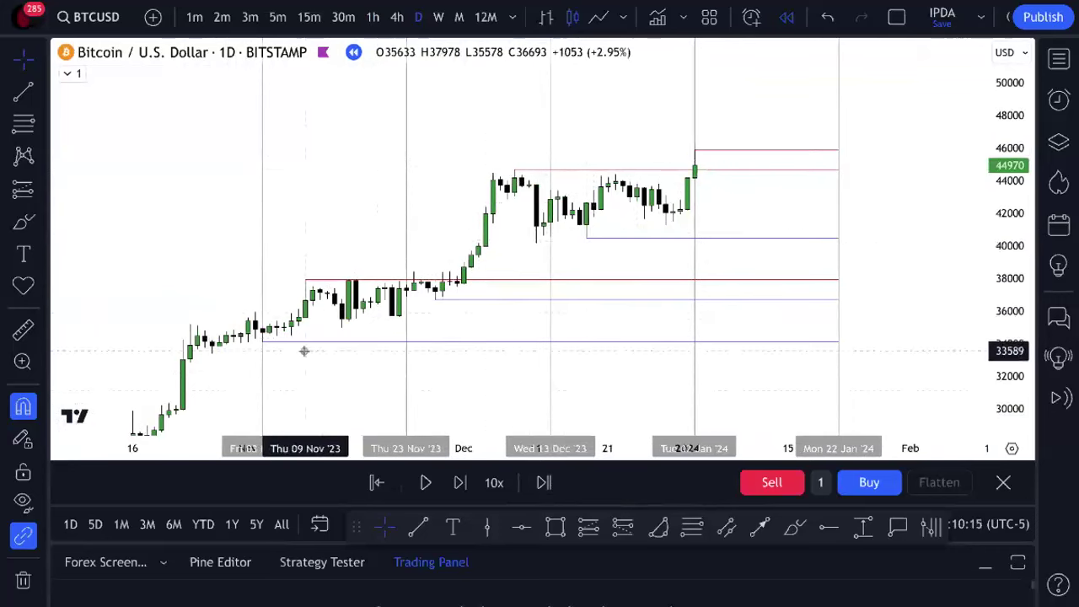
drag(874, 304, 859, 323)
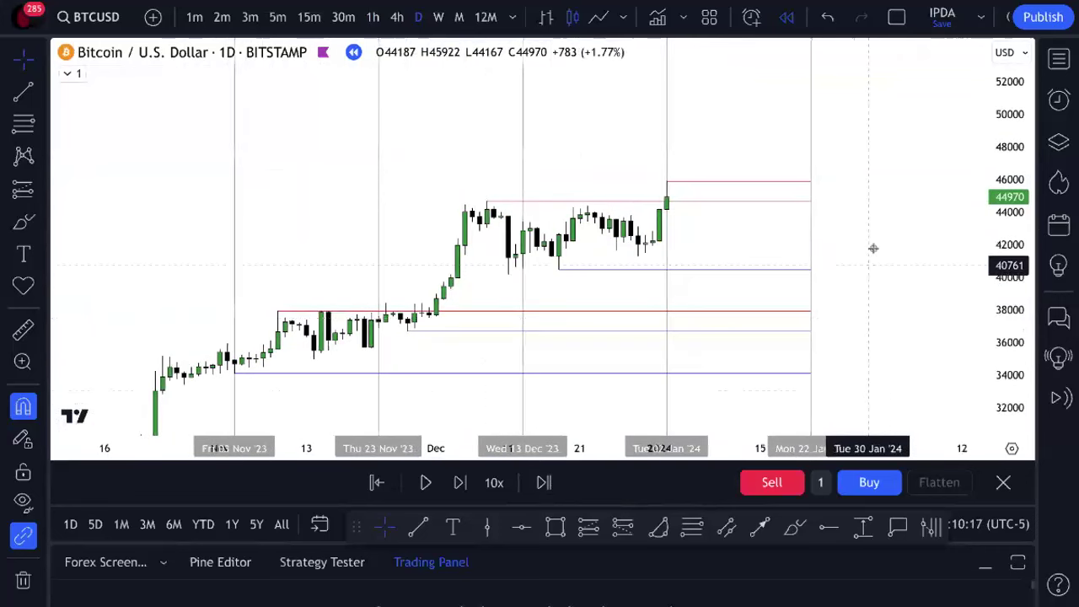
drag(828, 280, 824, 291)
drag(994, 346, 990, 313)
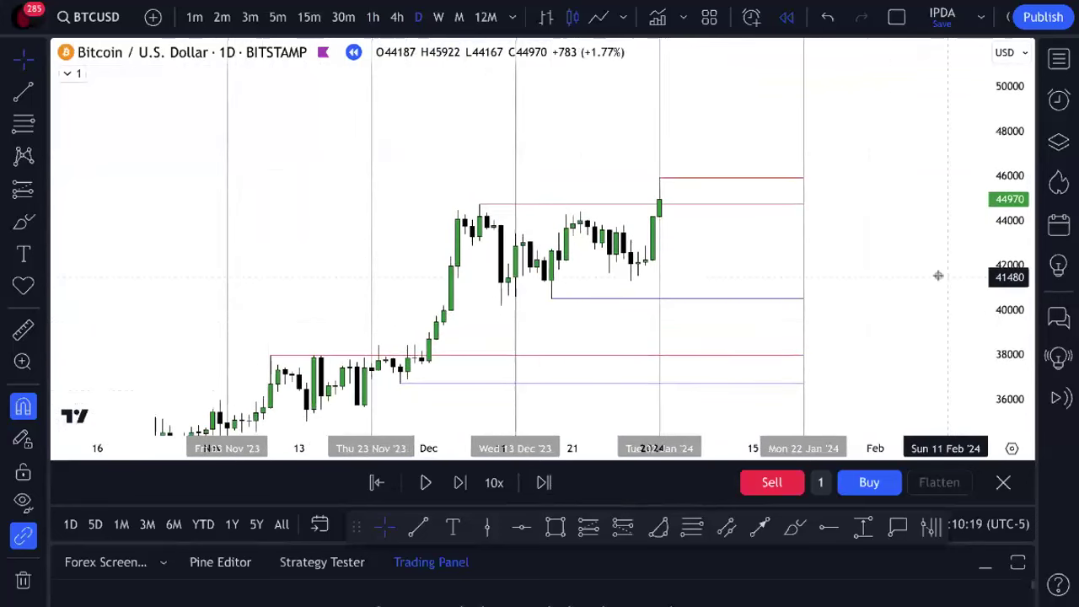
drag(663, 232, 655, 243)
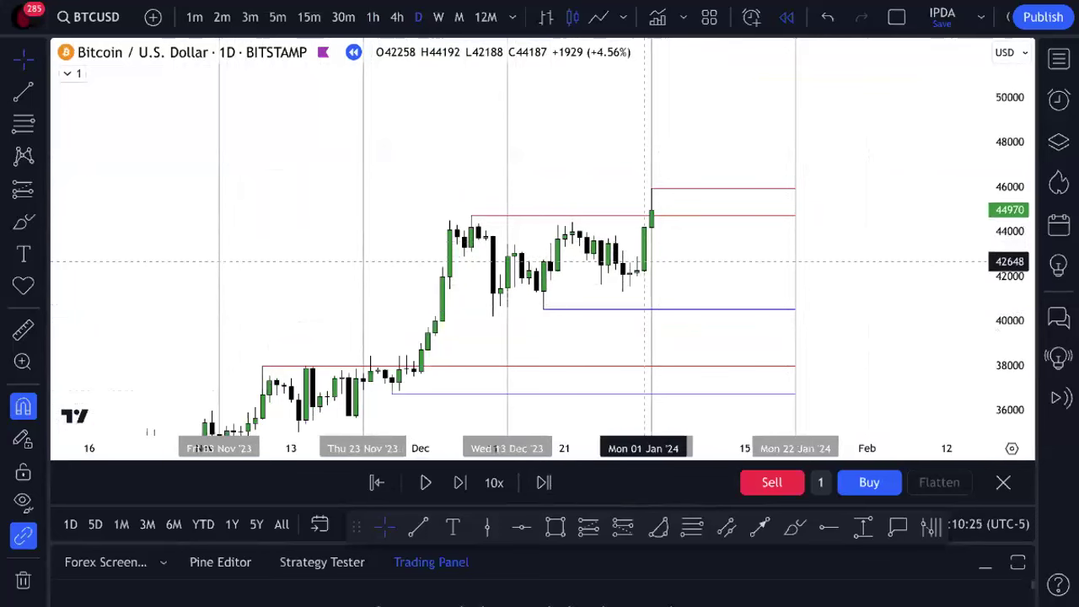
- Inspect the price around the marked highs on the 15-minute timeframe, then restore the daily timeframe and default chart view
click(311, 17)
scroll(656, 220, down, 10)
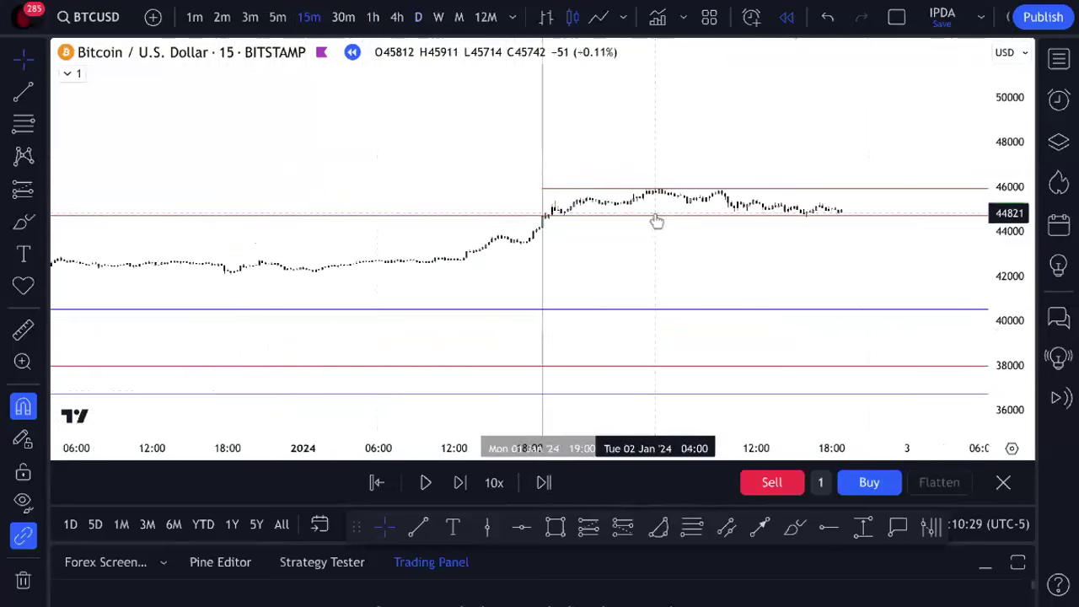
scroll(656, 220, down, 4)
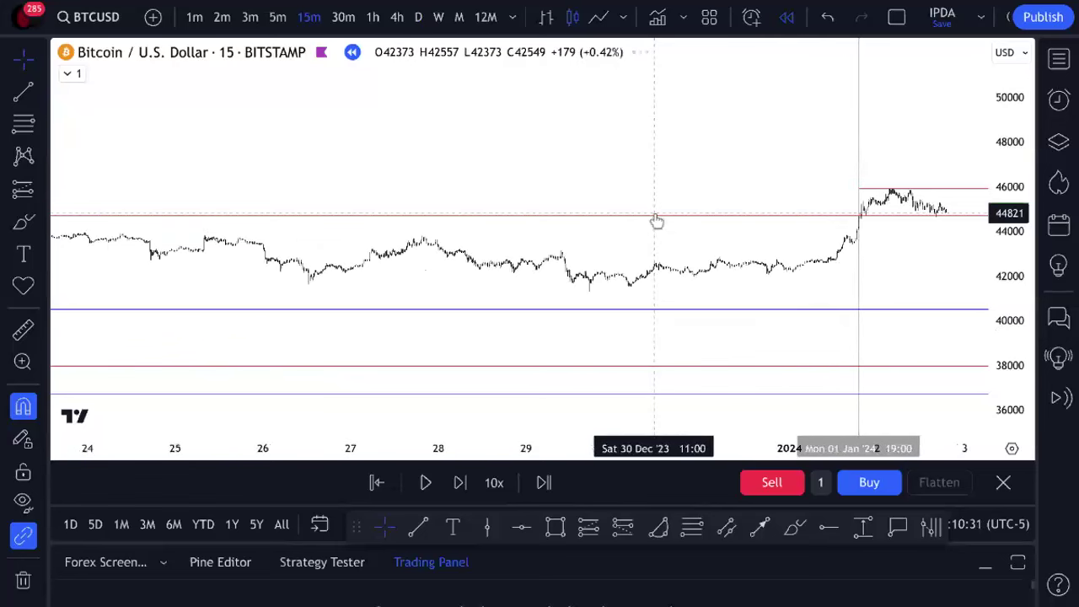
scroll(656, 221, up, 3)
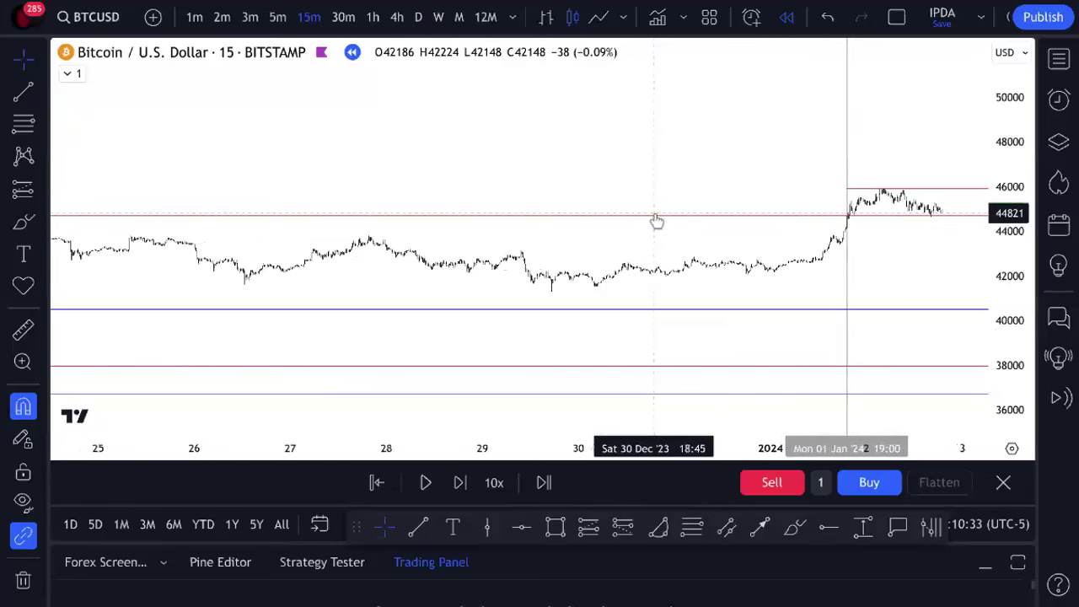
scroll(656, 221, up, 1)
scroll(656, 221, up, 1)
scroll(656, 221, down, 1)
scroll(656, 221, up, 1)
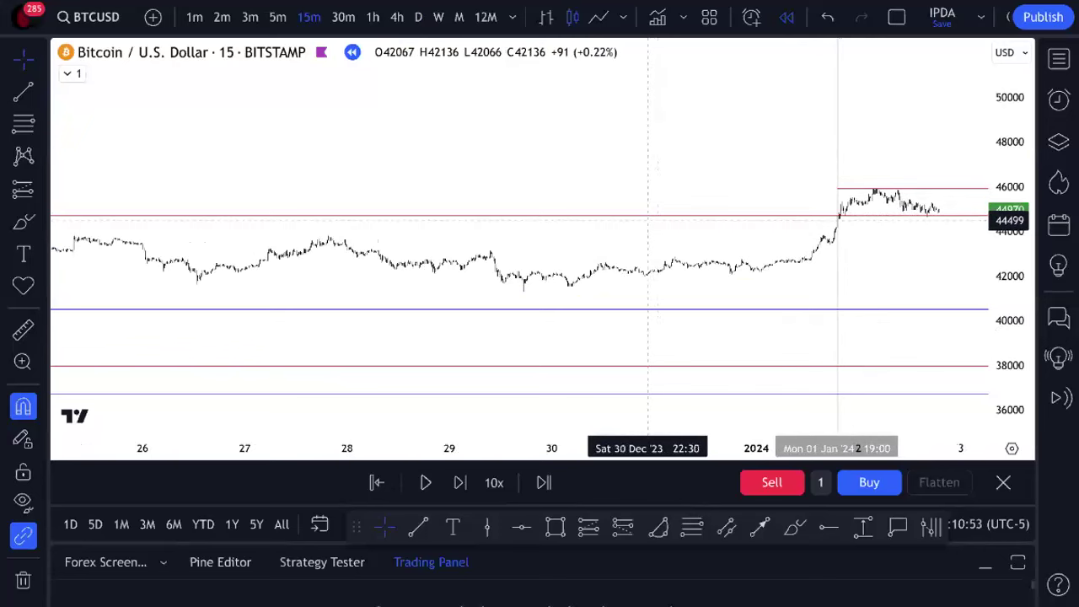
click(416, 17)
right_click(620, 198)
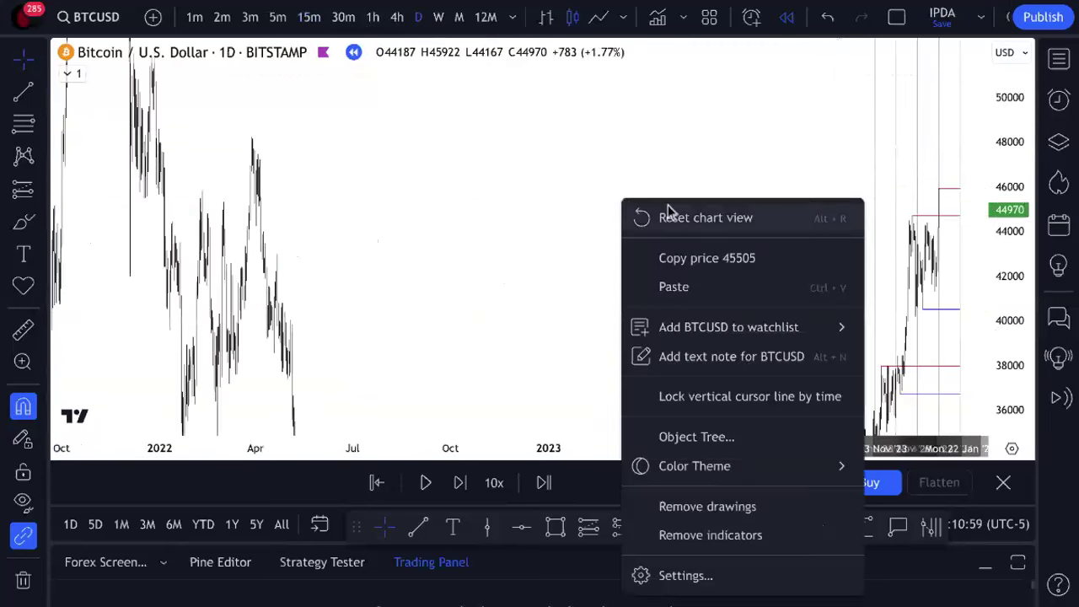
click(669, 215)
- Advance the daily bar replay by two candles to 4 January 2024
scroll(649, 203, up, 2)
drag(880, 194, 588, 244)
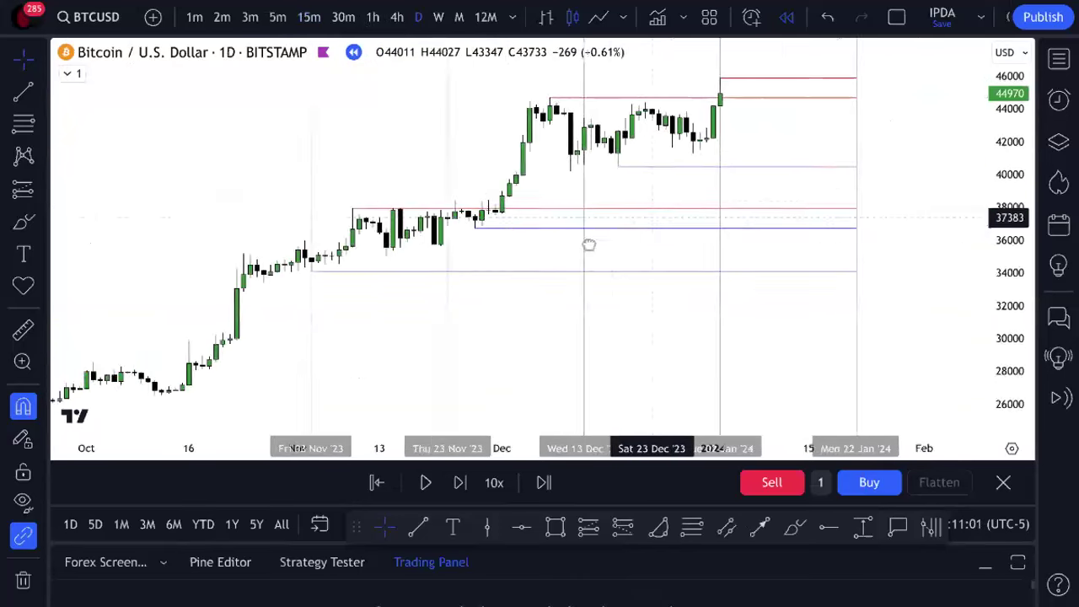
drag(963, 216, 865, 297)
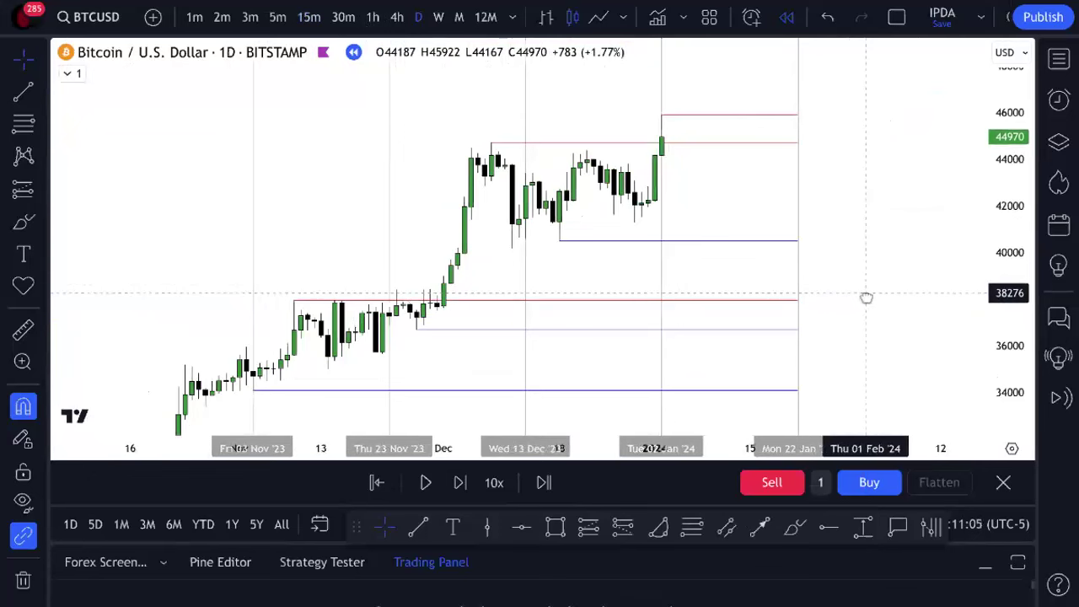
drag(927, 283, 910, 268)
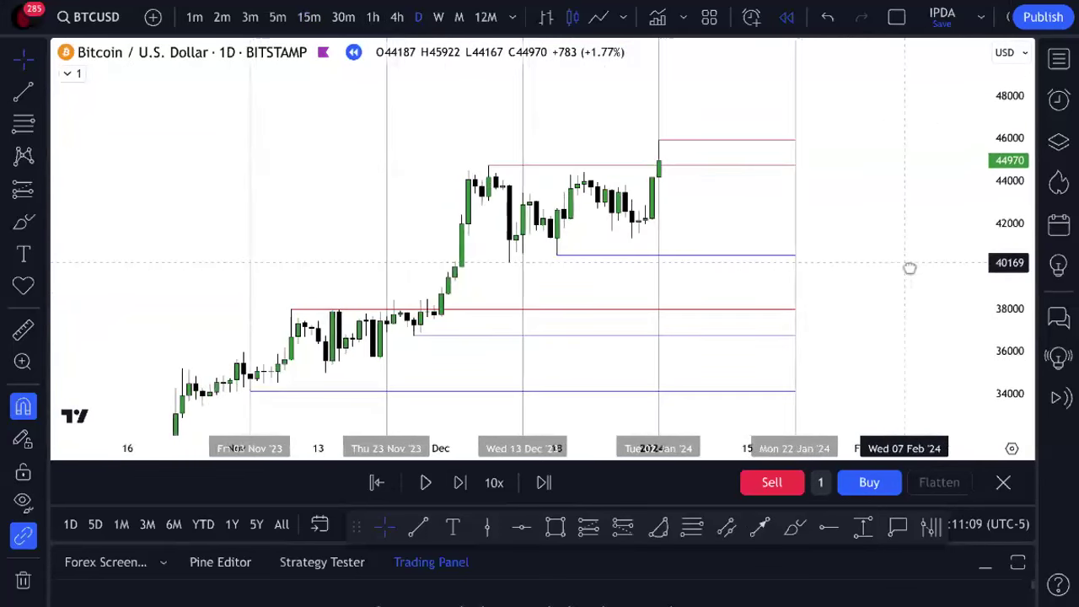
mouse_move(349, 536)
mouse_down()
mouse_move(361, 532)
mouse_move(349, 533)
mouse_up()
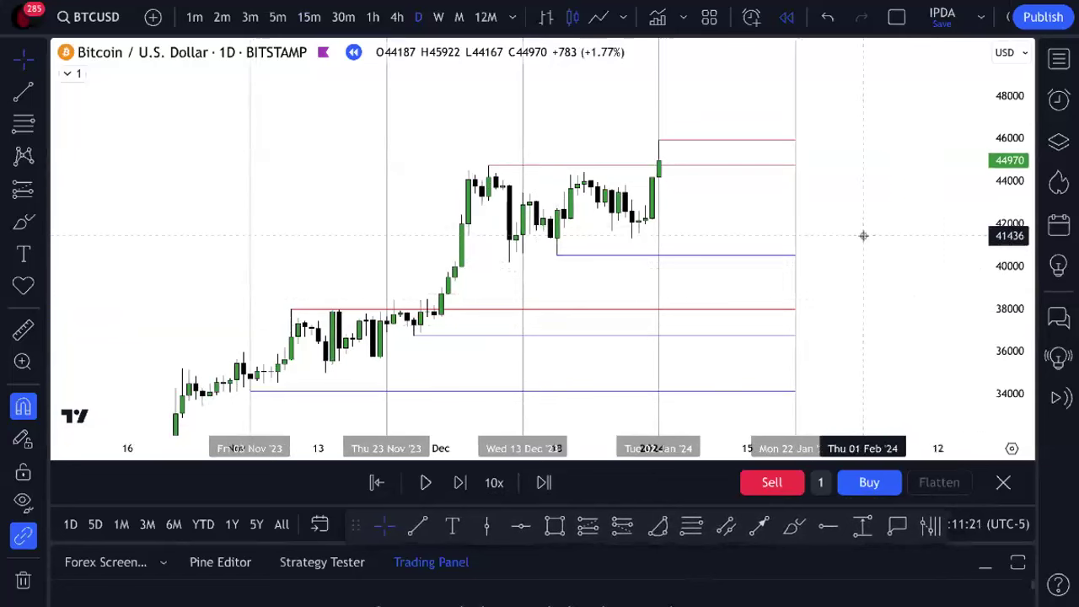
click(459, 485)
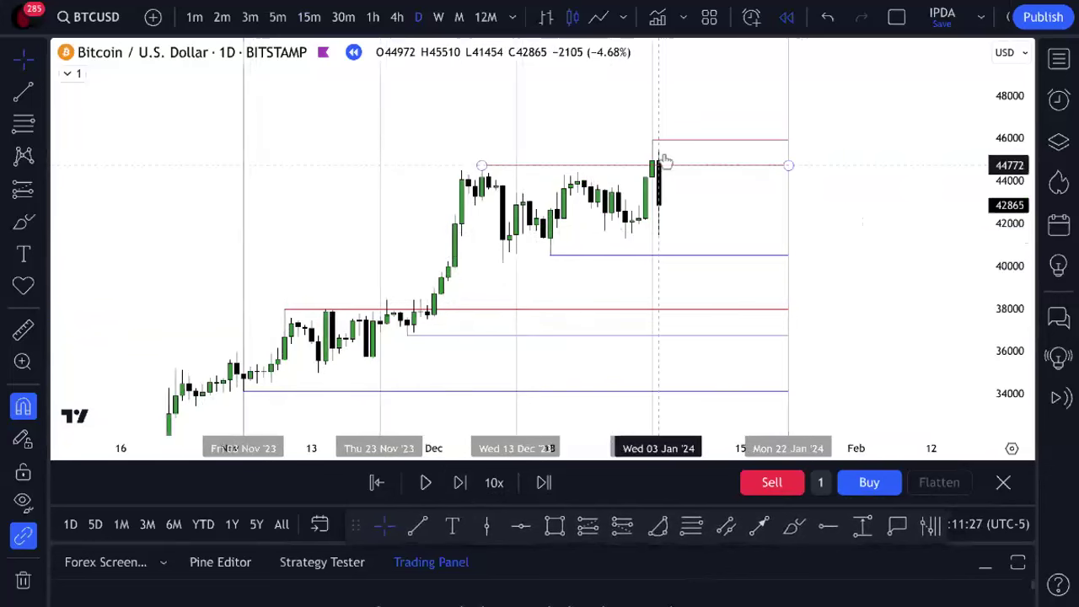
click(460, 485)
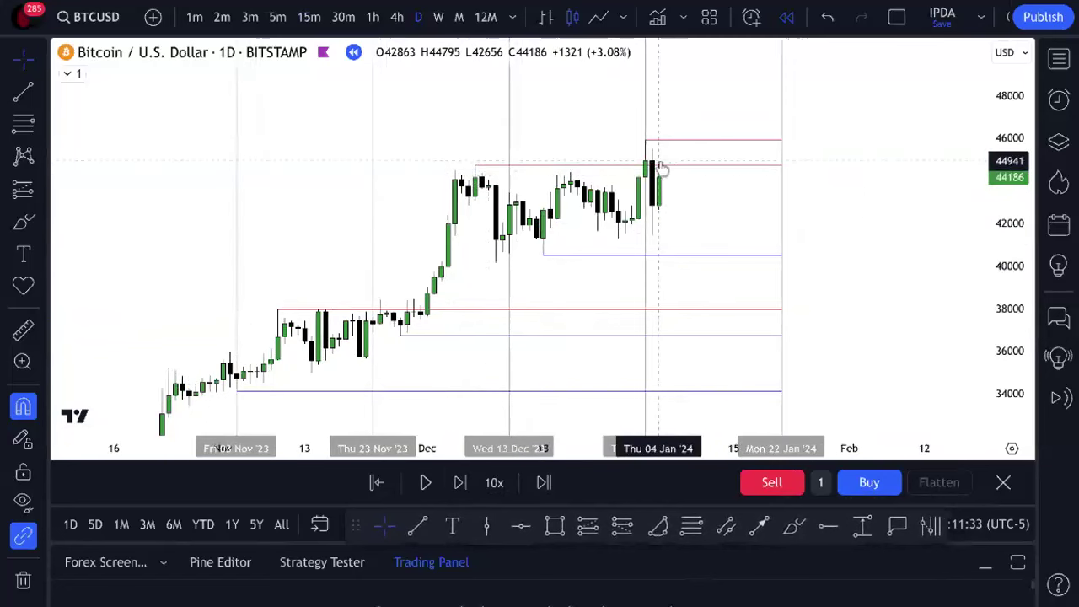
- Step the bar replay forward six more daily candles to 10 January 2024, comparing price with the red levels
scroll(660, 184, up, 3)
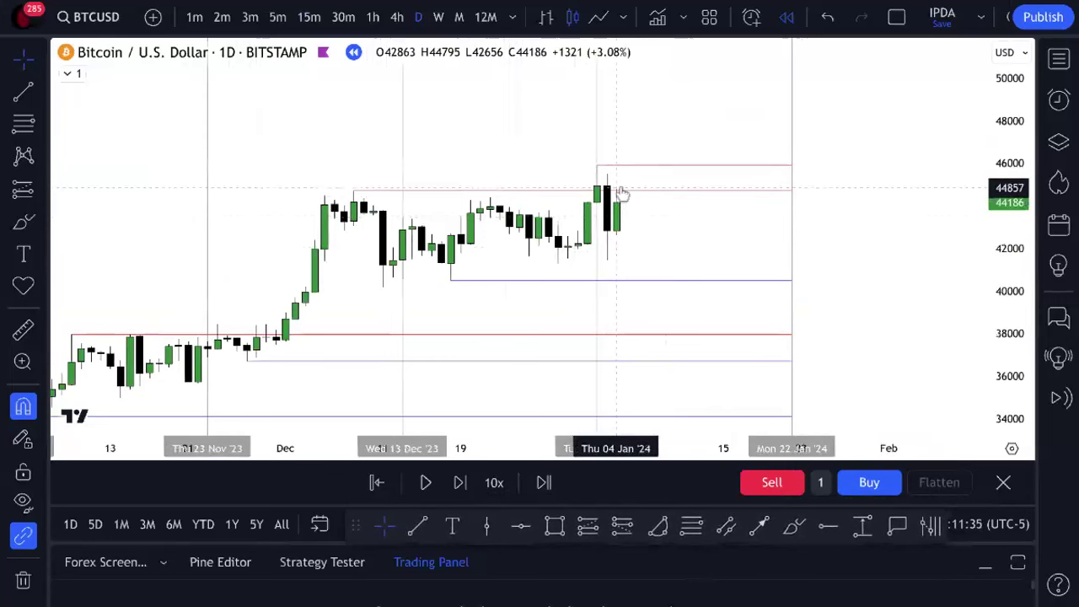
click(460, 483)
click(460, 483)
click(461, 483)
click(460, 483)
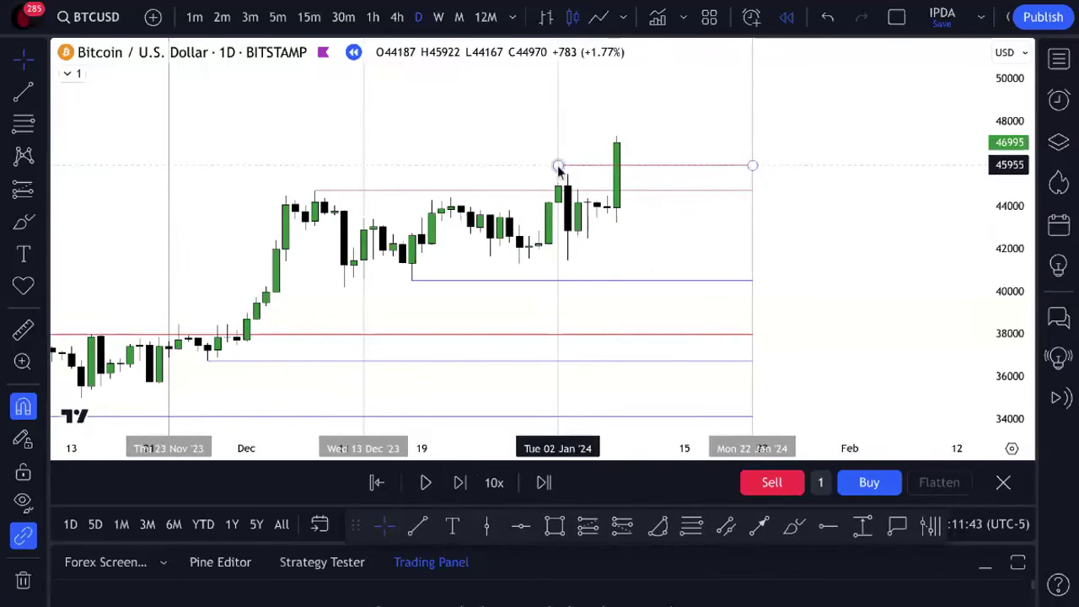
click(460, 483)
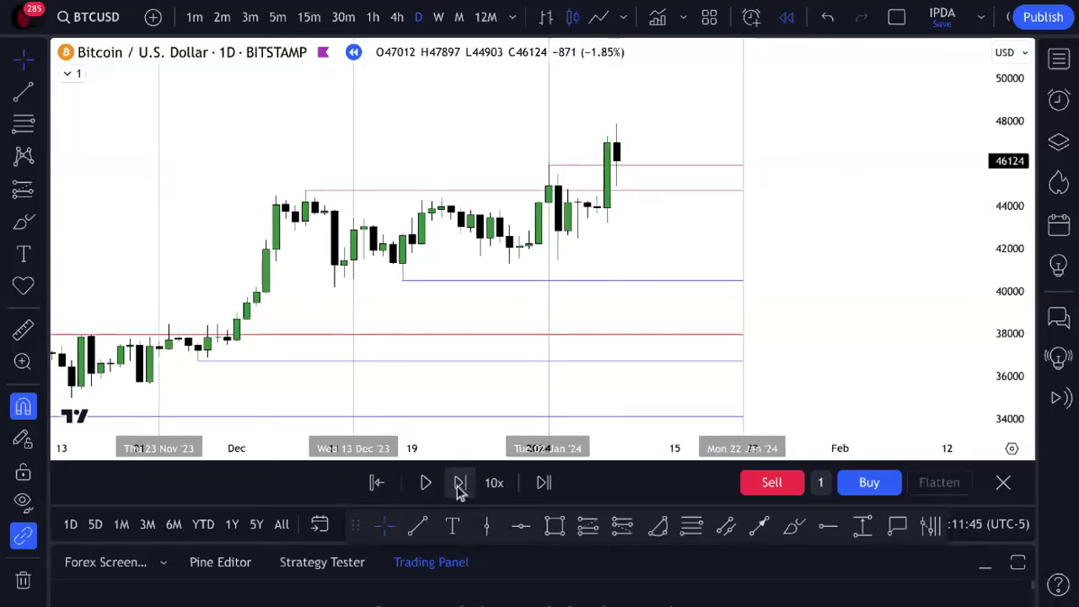
click(460, 483)
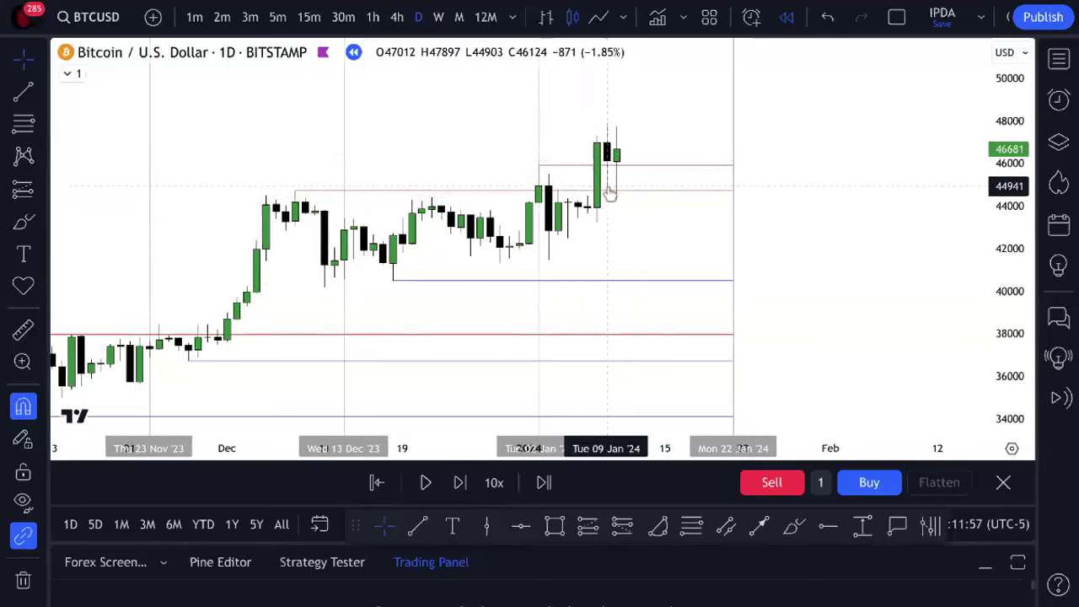
drag(597, 229, 713, 244)
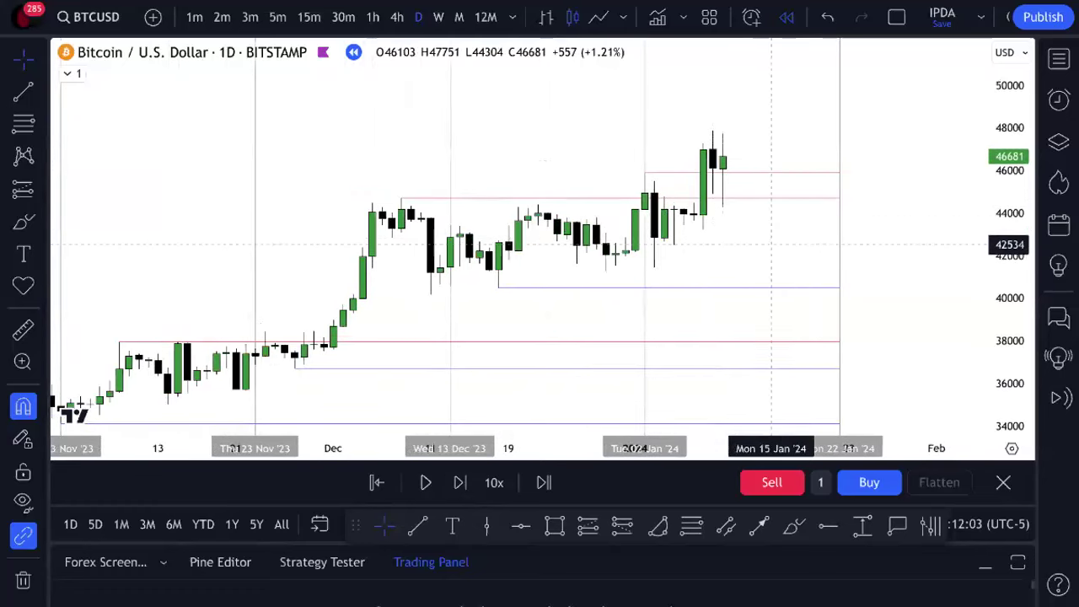
- Advance the daily bar replay three candles to 13 January 2024 and compare price with the upper red level near 46000
click(458, 483)
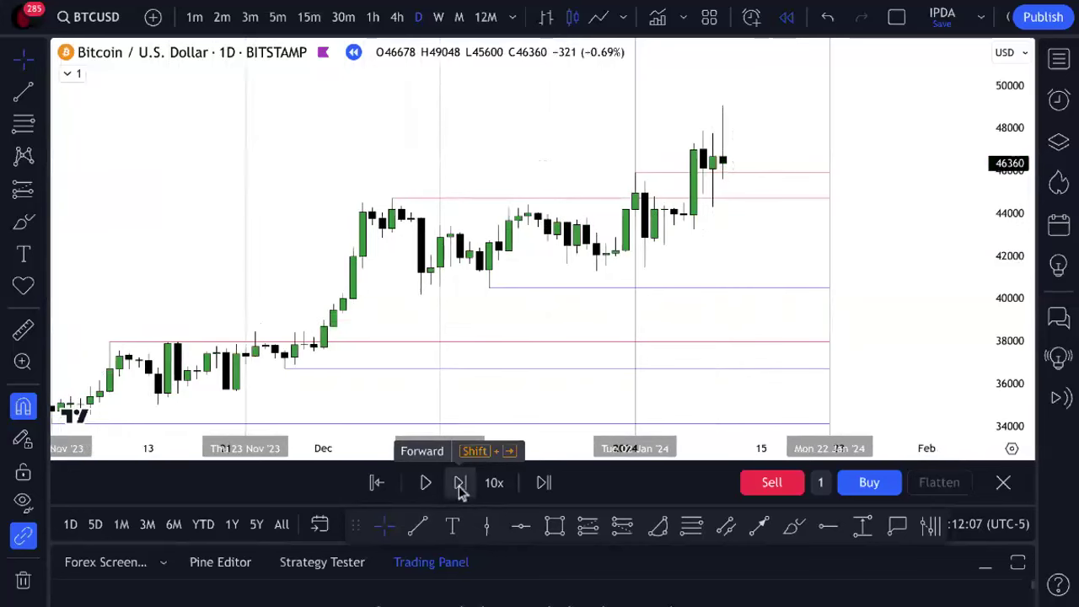
click(459, 483)
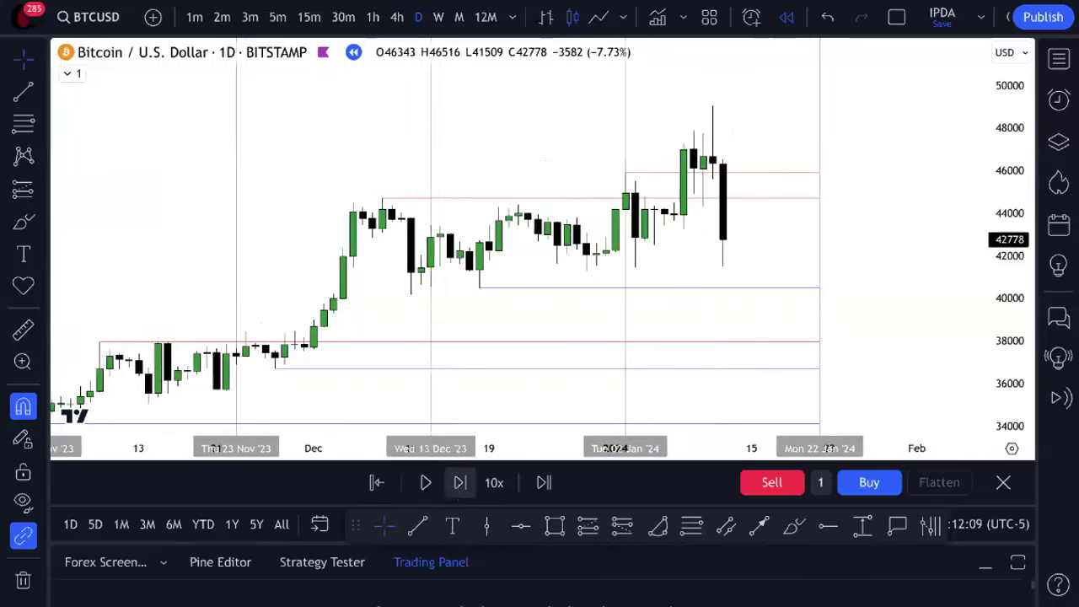
click(460, 483)
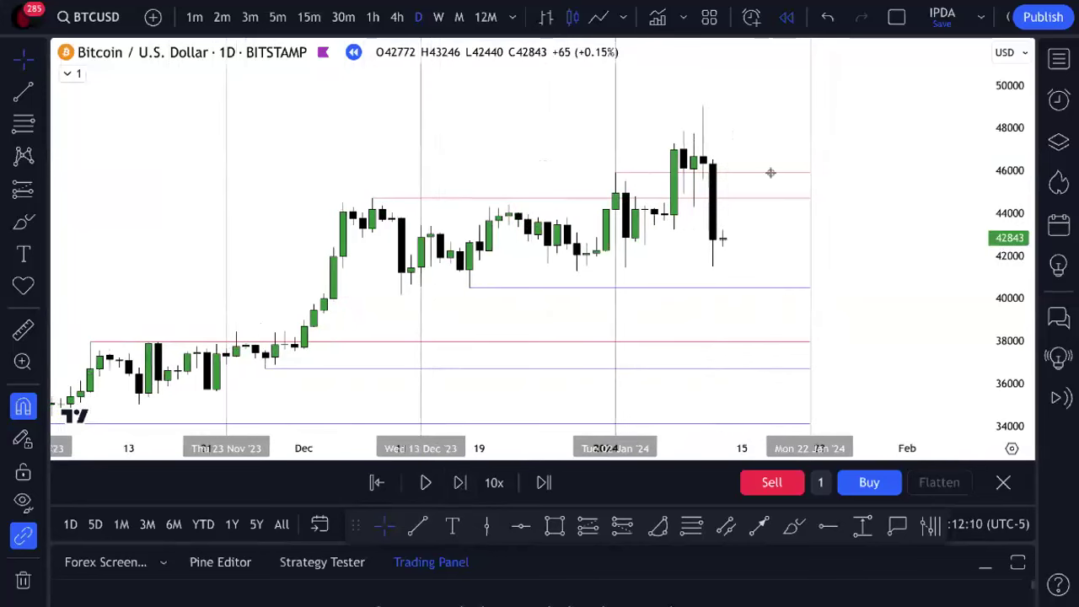
click(704, 173)
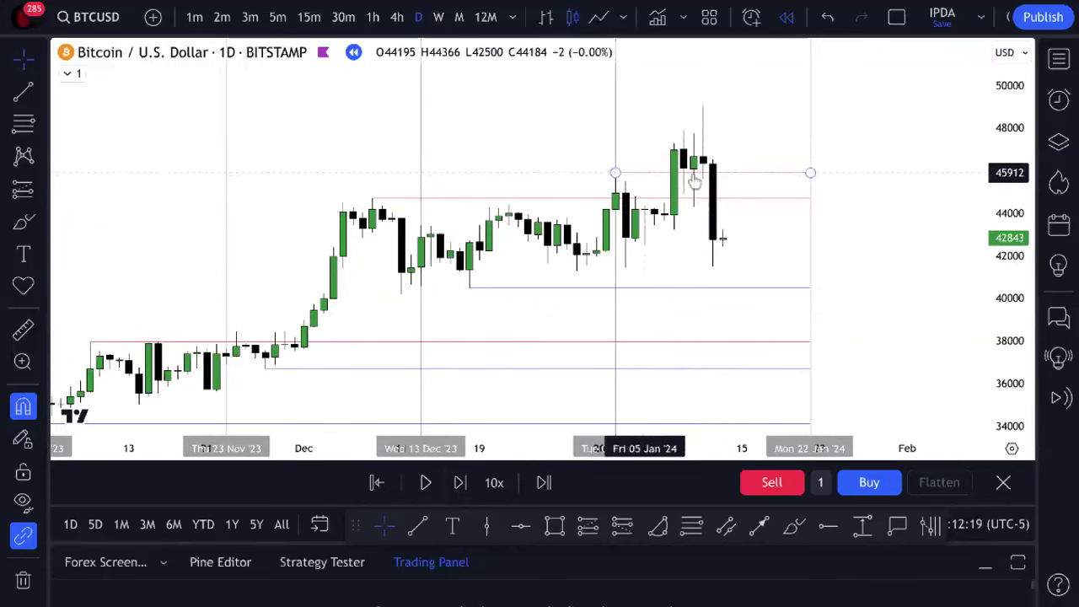
click(706, 149)
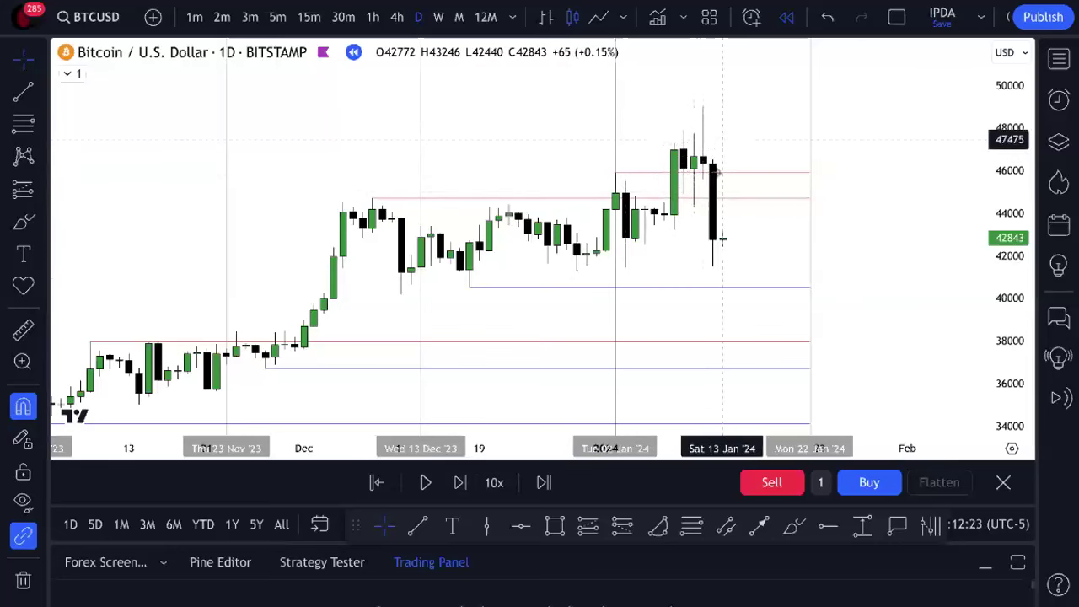
- Sketch a red brush curve from the early-January candles up to about 50135, and undo it
click(792, 524)
drag(616, 212, 732, 84)
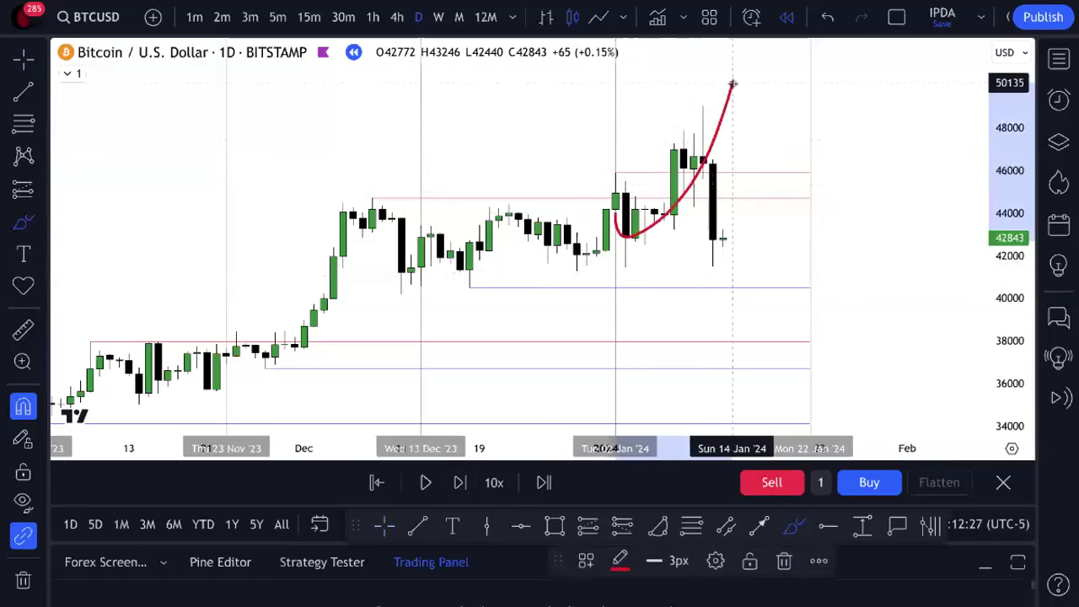
click(827, 17)
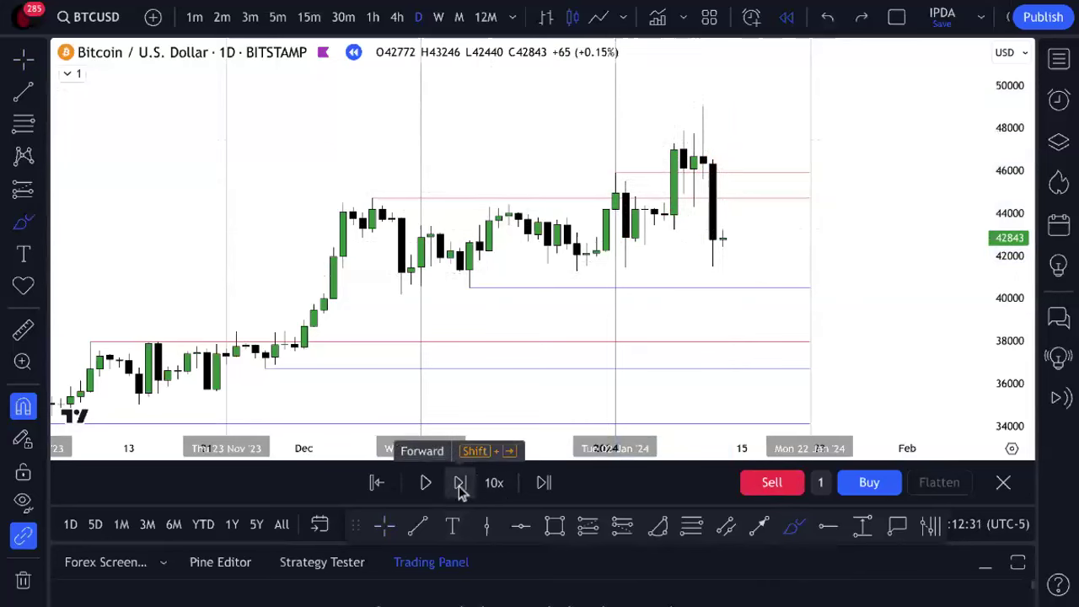
- Advance the daily bar replay to 19 January 2024, where price meets the upper blue level
click(460, 483)
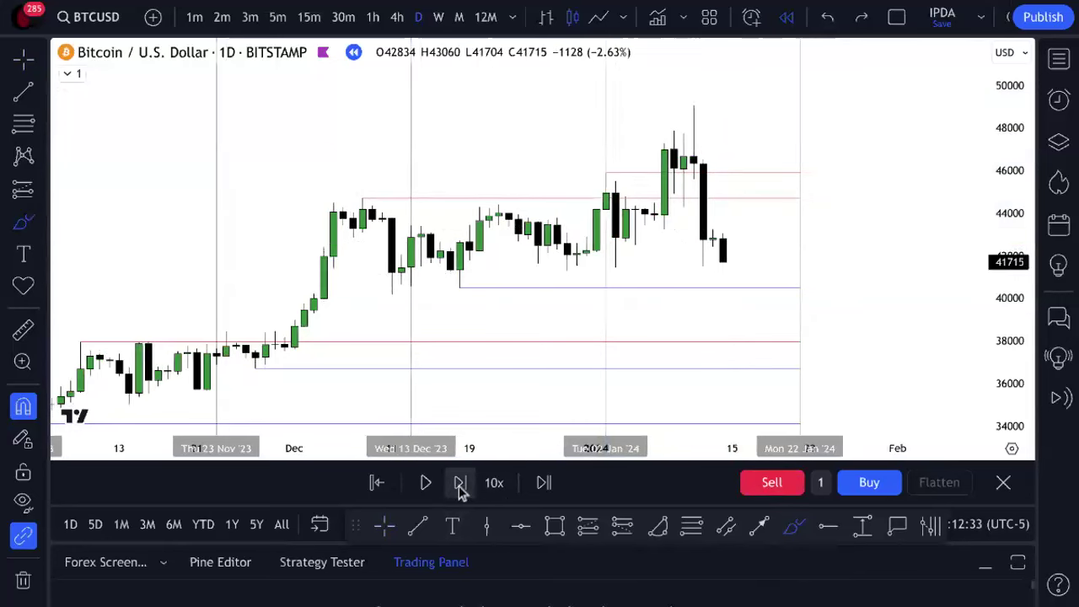
click(460, 483)
click(460, 483)
click(461, 483)
click(461, 483)
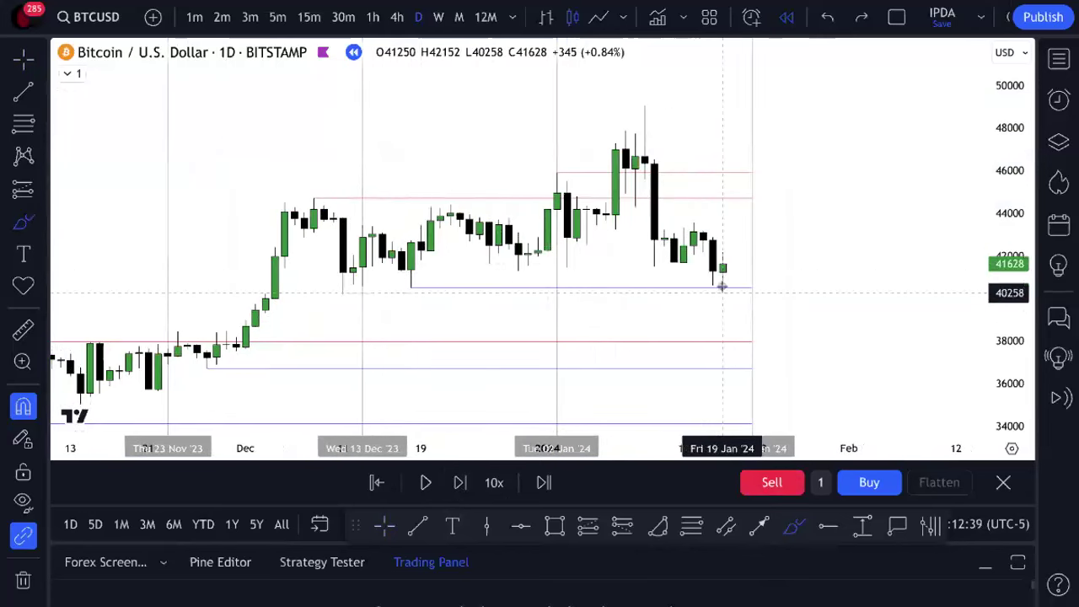
- Circle the December low at the upper blue level and mark the 19 January candle with the brush, and undo both strokes
mouse_move(413, 265)
mouse_down()
mouse_move(376, 294)
mouse_move(417, 263)
mouse_up()
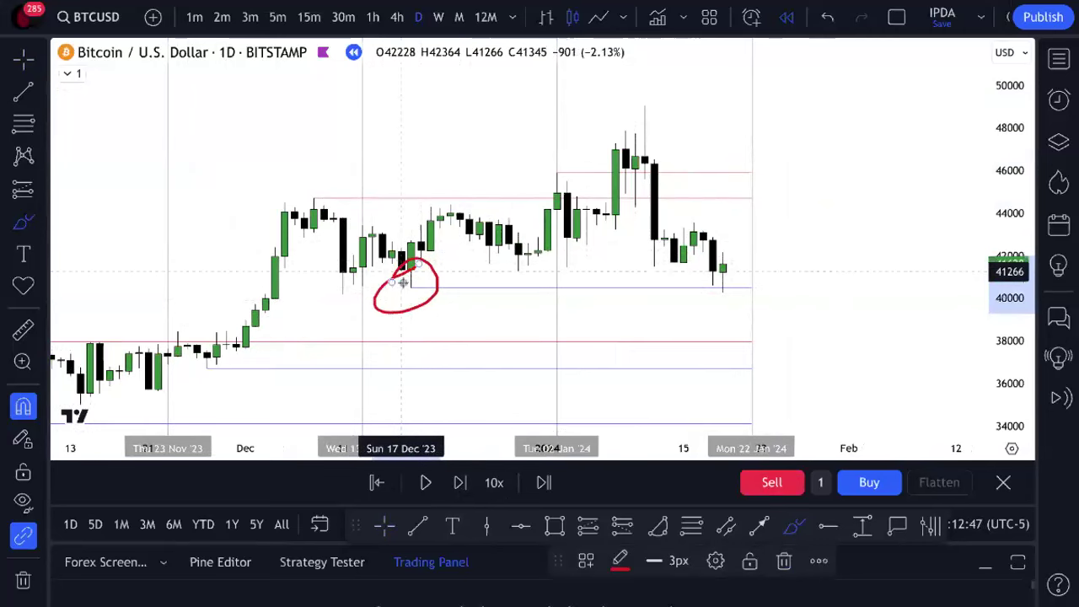
mouse_move(723, 253)
mouse_down()
mouse_move(725, 291)
mouse_move(713, 244)
mouse_up()
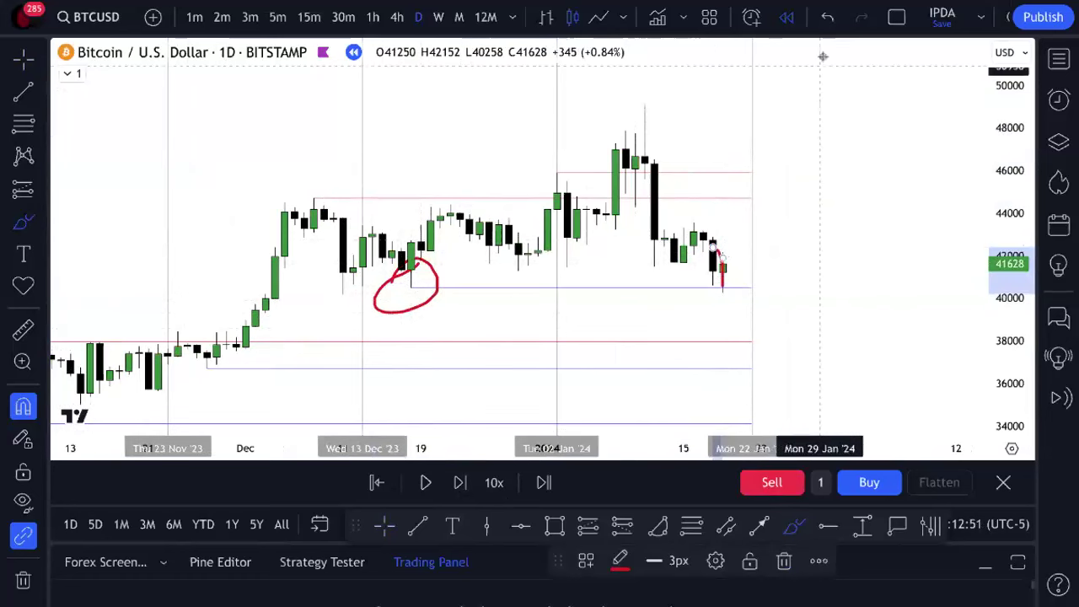
click(827, 17)
click(827, 17)
click(827, 17)
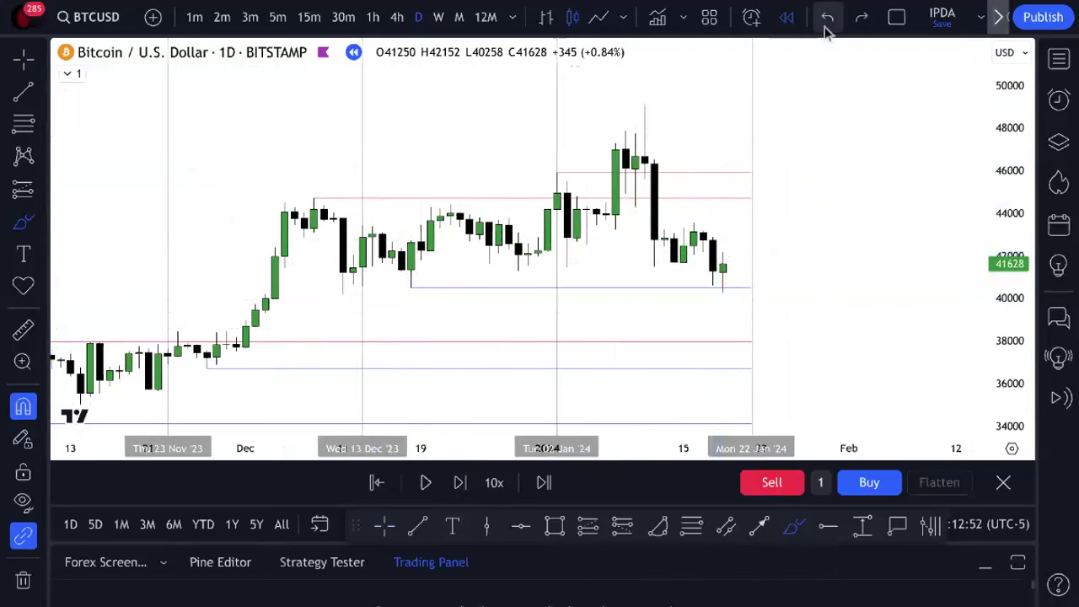
- Step the daily bar replay forward past 22 January 2024 until it reaches the latest real-time candle
click(464, 489)
click(462, 484)
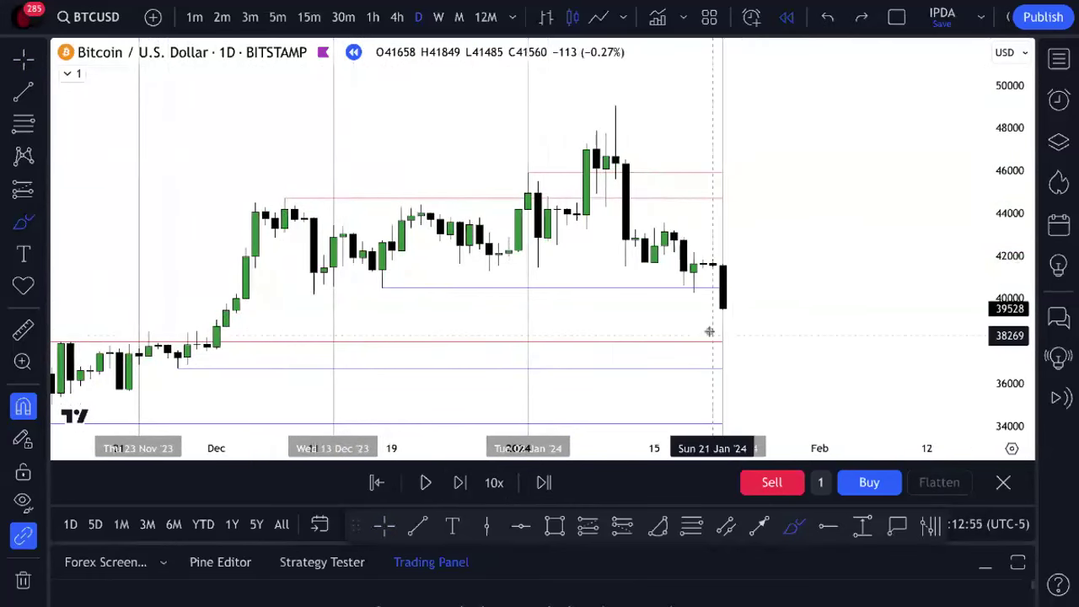
click(460, 483)
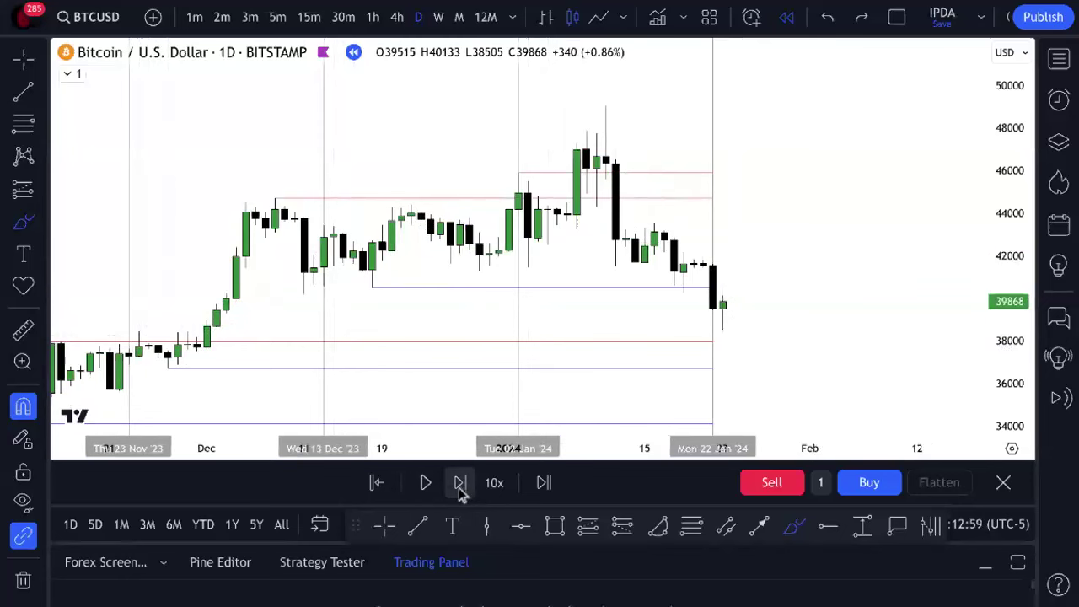
click(460, 486)
click(460, 486)
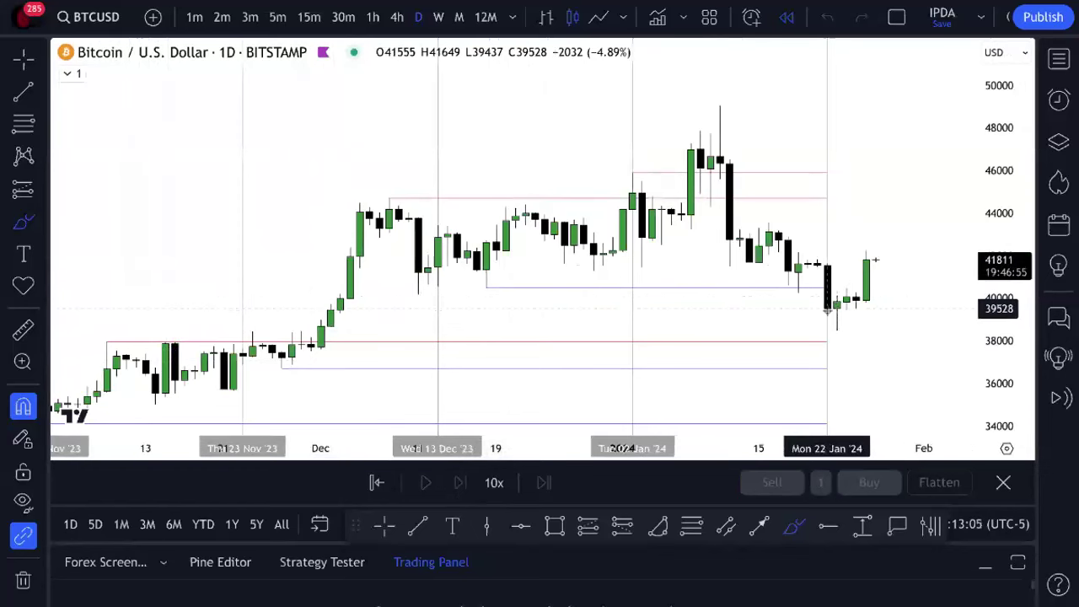
- Extend the upper blue level past the latest candles and examine the price reaction around it after 22 January
click(386, 526)
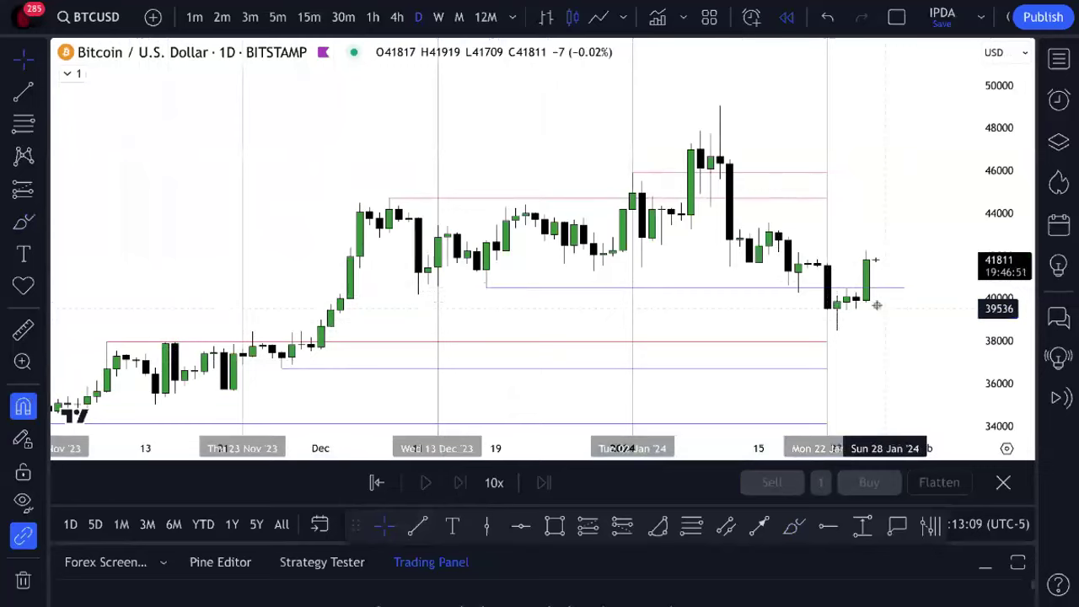
scroll(1015, 377, up, 2)
drag(1007, 381, 865, 155)
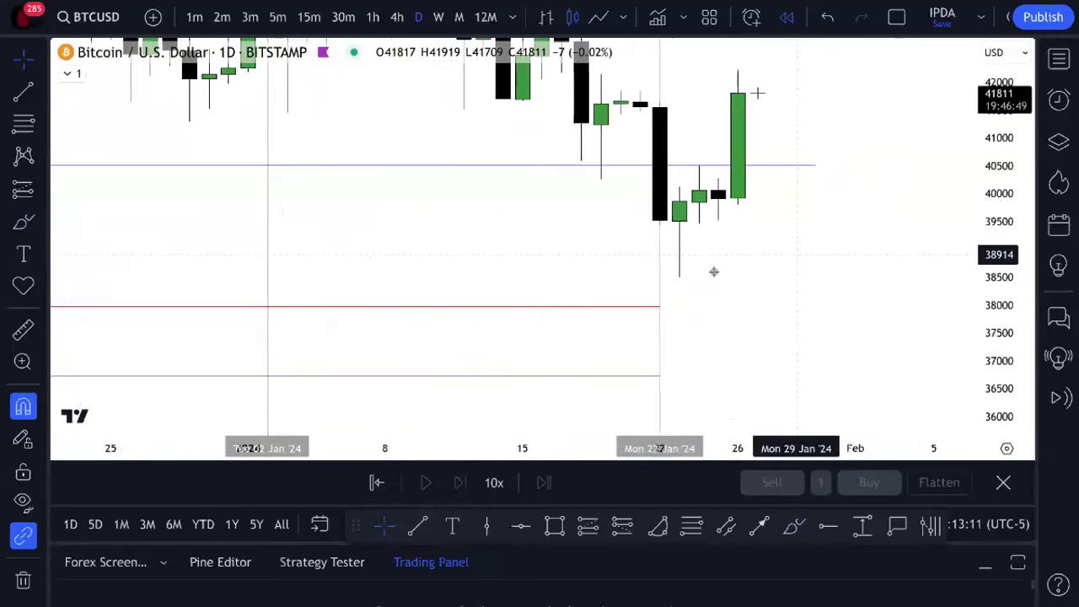
drag(687, 215, 679, 205)
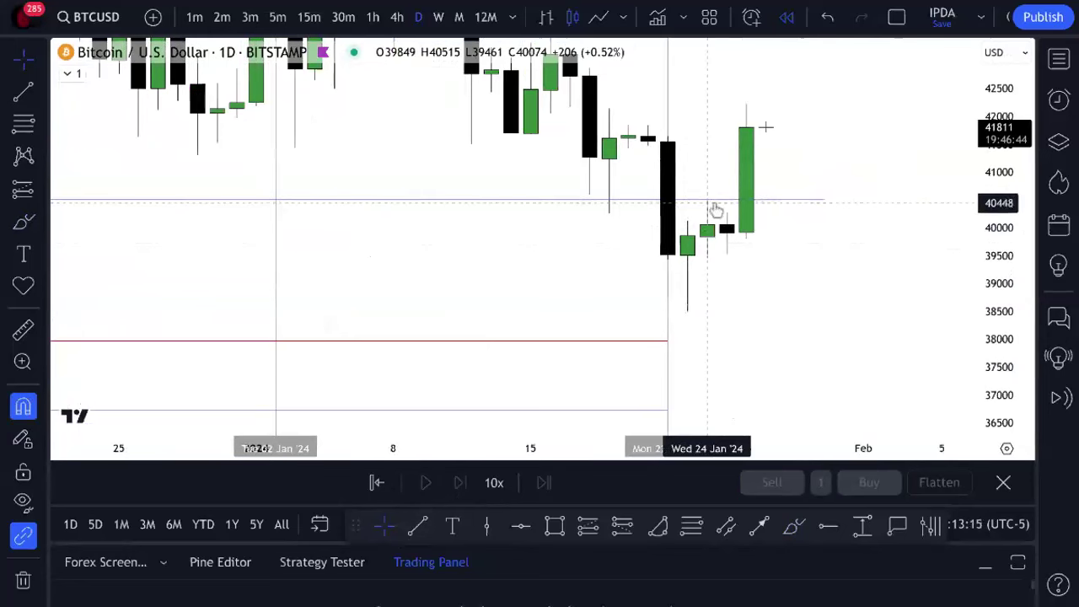
scroll(715, 208, down, 5)
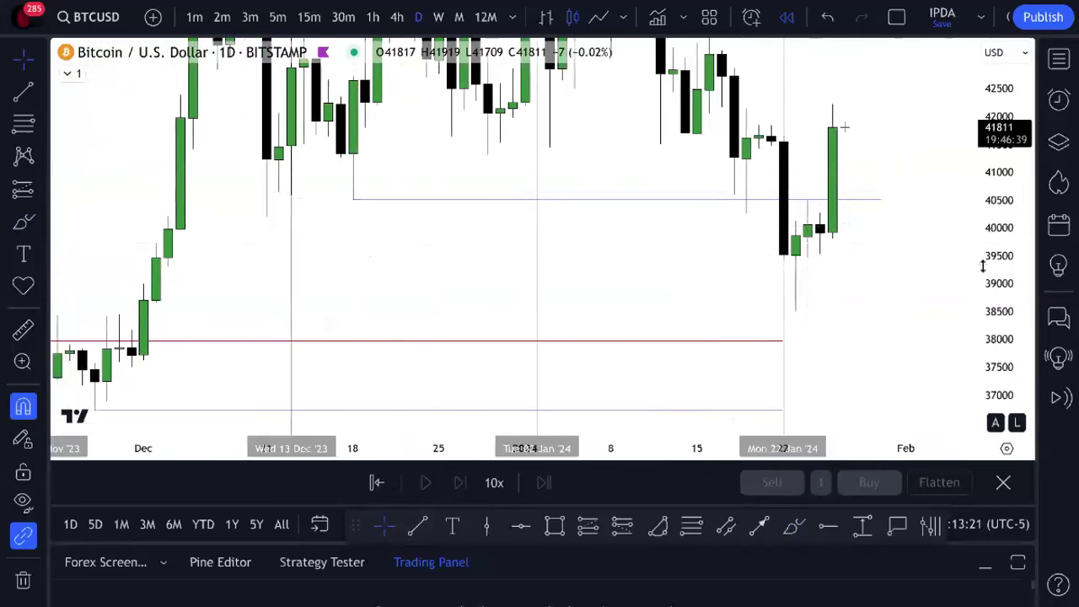
drag(982, 267, 978, 337)
scroll(922, 278, down, 5)
drag(1020, 272, 975, 369)
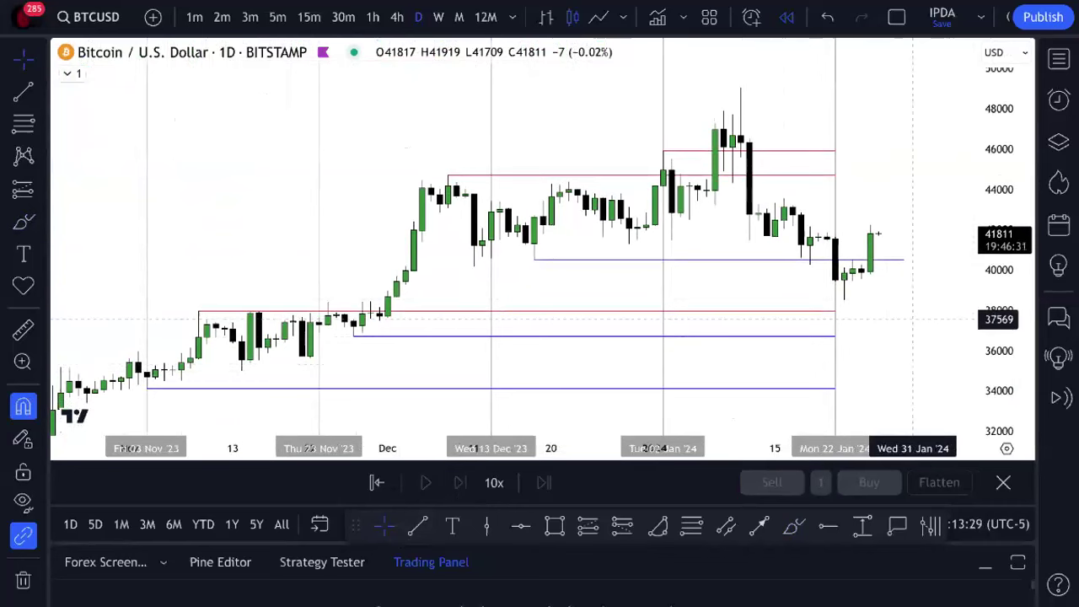
drag(995, 361, 921, 332)
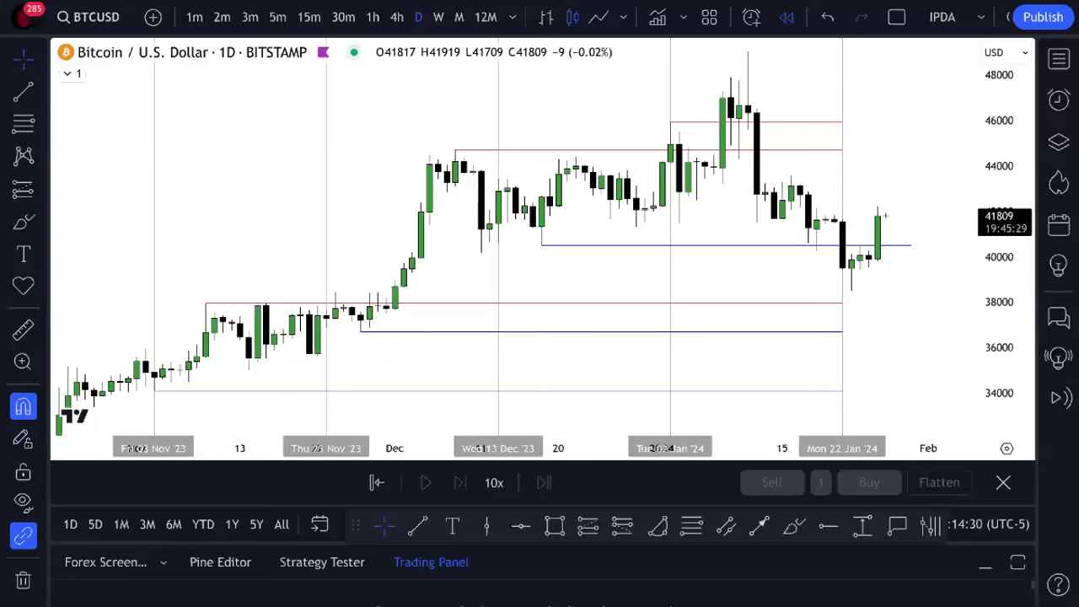
- Switch the chart to the S&P 500 index (SPX) and remove all existing drawings from it
text(SPX)
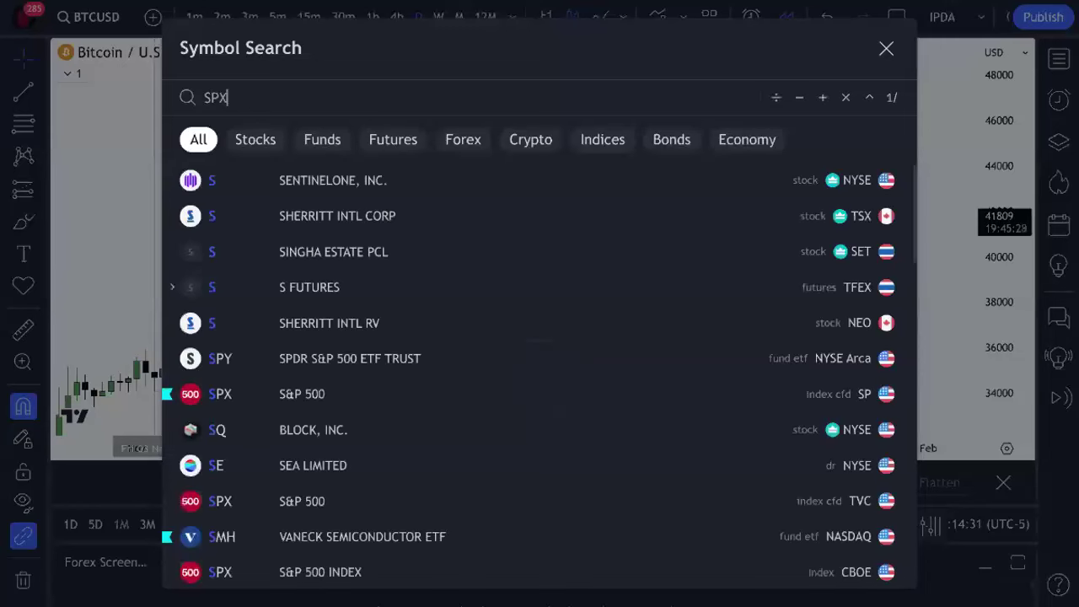
key(Return)
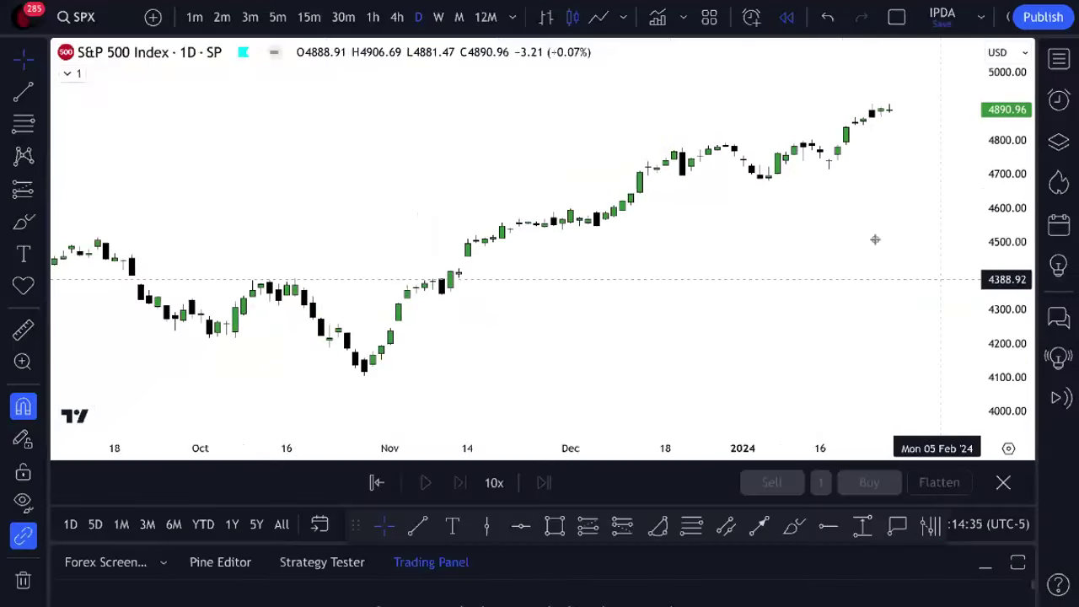
scroll(842, 218, down, 5)
drag(905, 239, 836, 201)
scroll(833, 203, down, 3)
drag(994, 243, 886, 290)
right_click(849, 270)
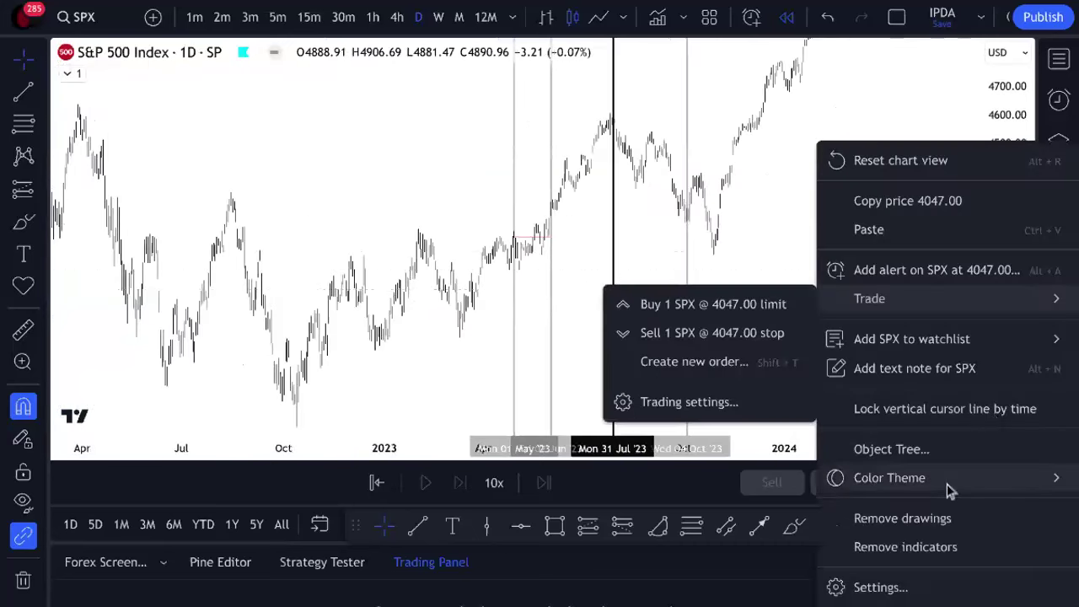
click(939, 523)
- Examine the SPX daily price action from mid-2023 through January 2024
drag(833, 214, 800, 278)
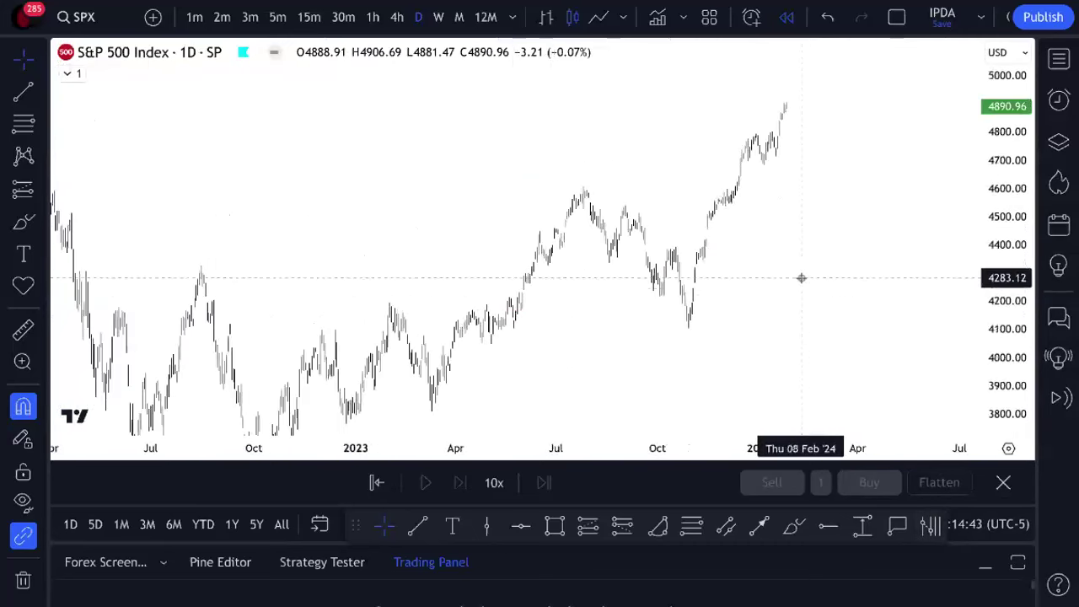
scroll(800, 277, up, 2)
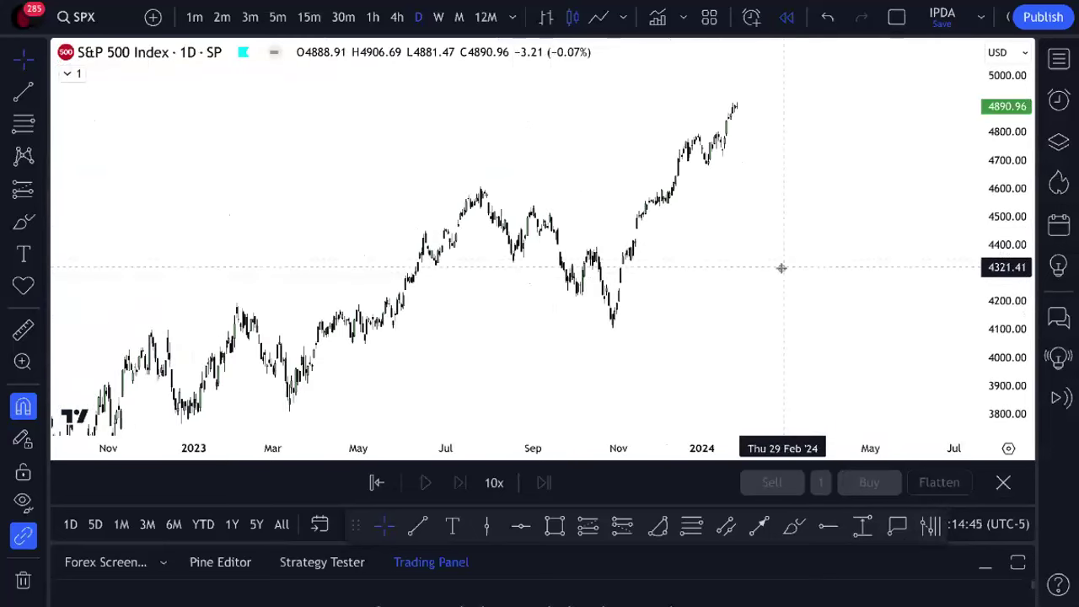
scroll(739, 281, up, 2)
drag(710, 227, 836, 269)
scroll(797, 281, up, 3)
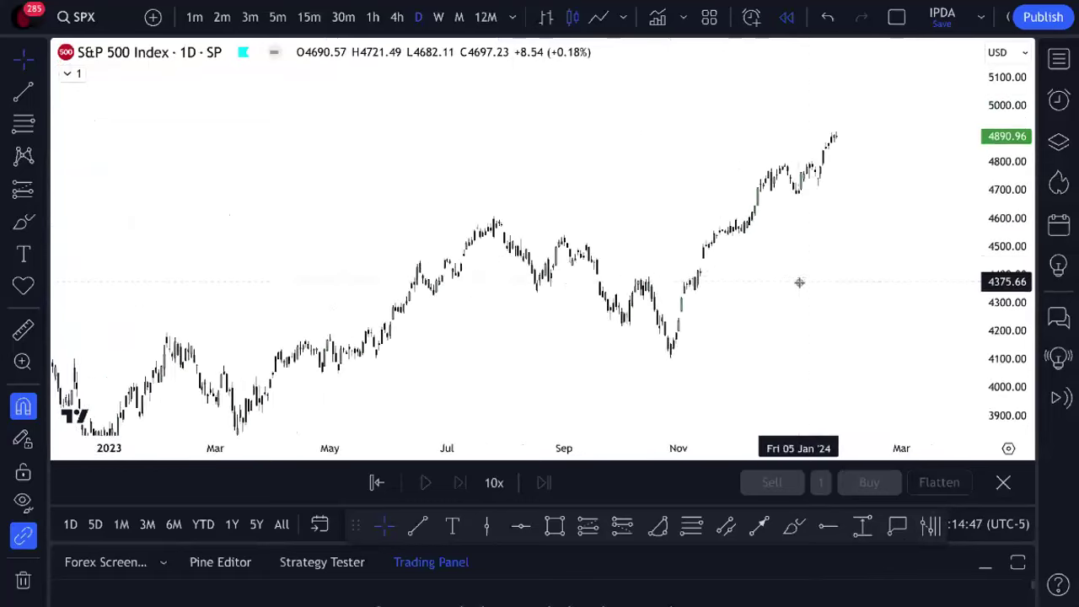
drag(669, 301, 855, 291)
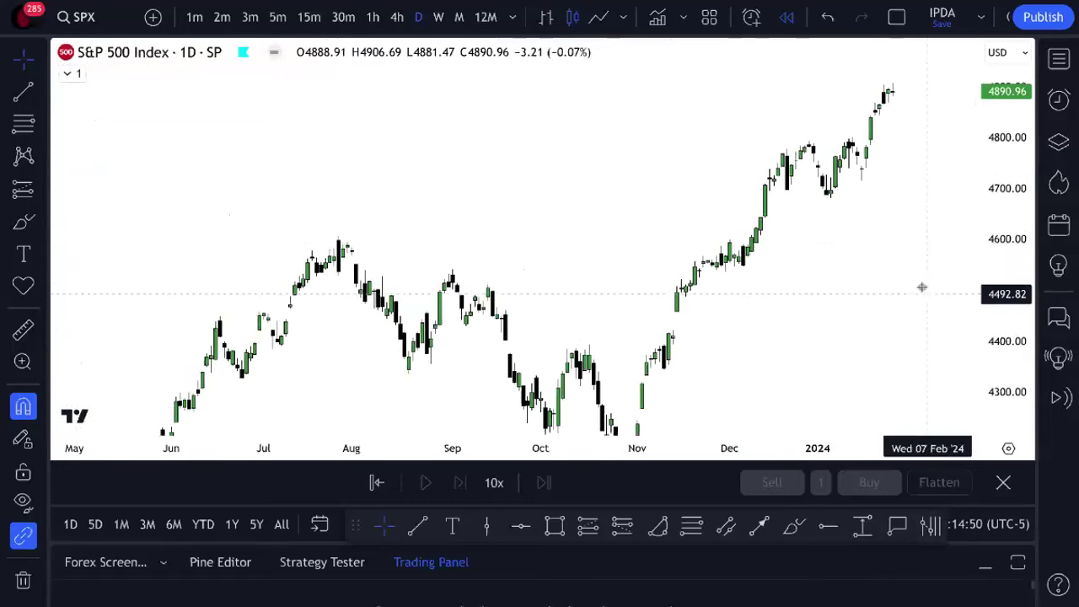
drag(922, 286, 848, 233)
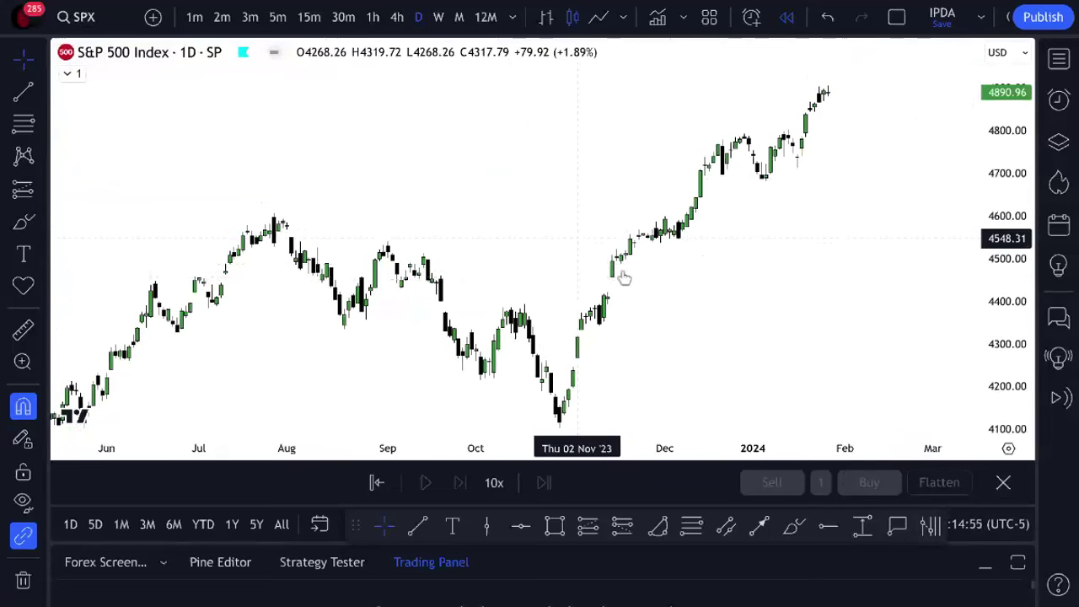
drag(711, 302, 708, 253)
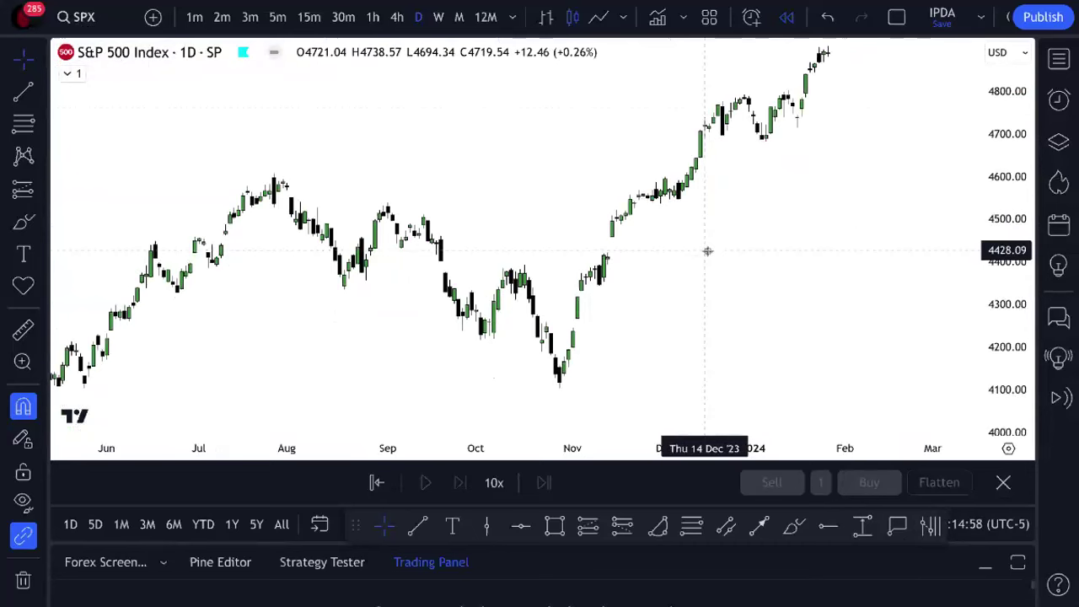
- Place a vertical line at 4 January 2024 on the SPX daily chart
scroll(707, 251, up, 5)
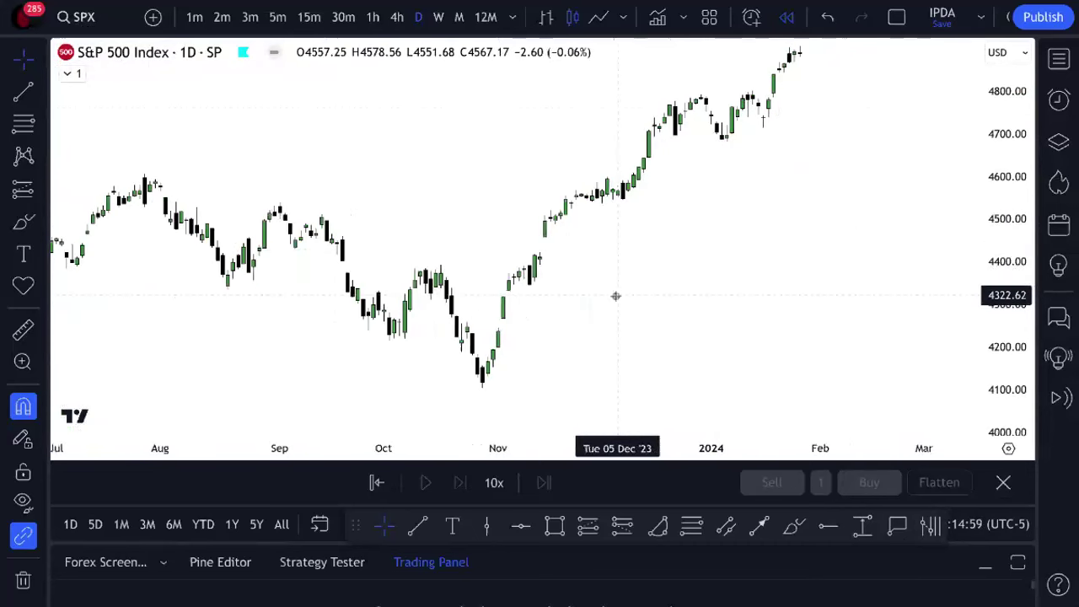
scroll(615, 296, up, 2)
drag(599, 303, 568, 378)
scroll(435, 386, up, 1)
scroll(773, 315, up, 5)
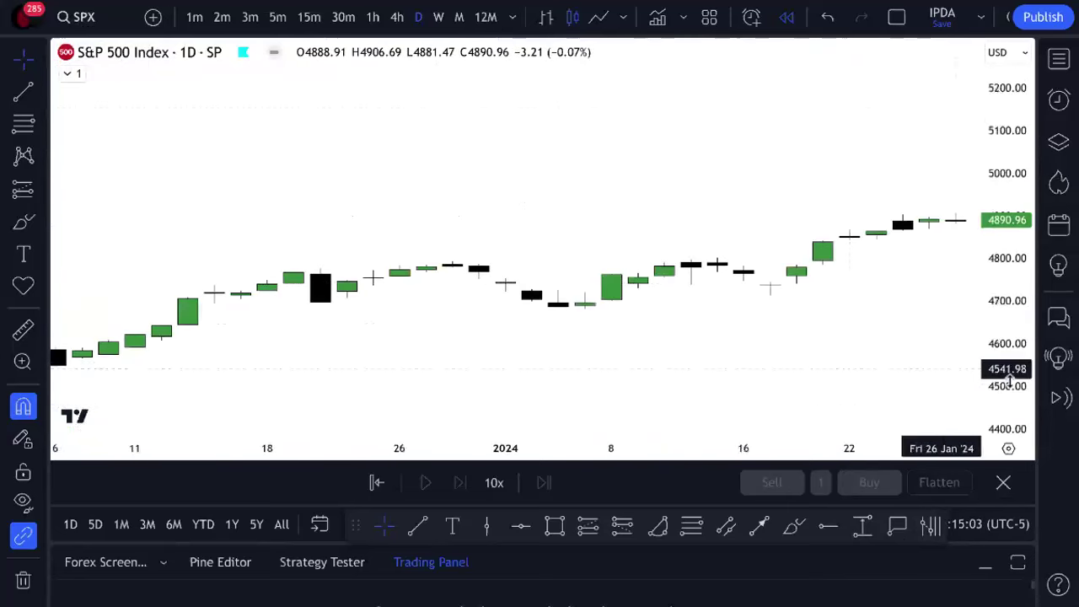
drag(995, 298, 994, 342)
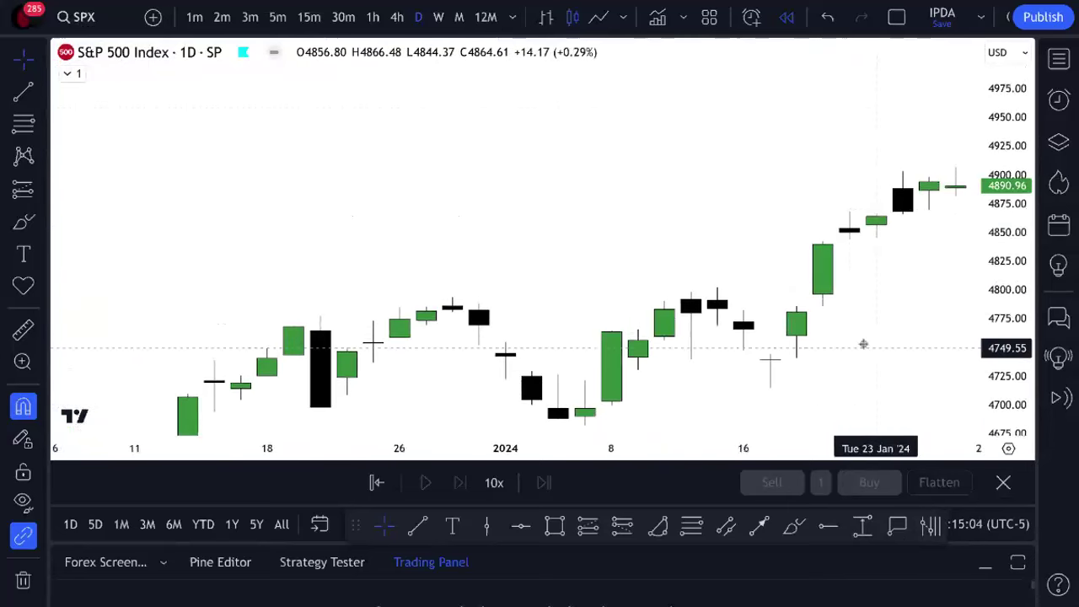
scroll(863, 344, down, 3)
scroll(838, 328, down, 3)
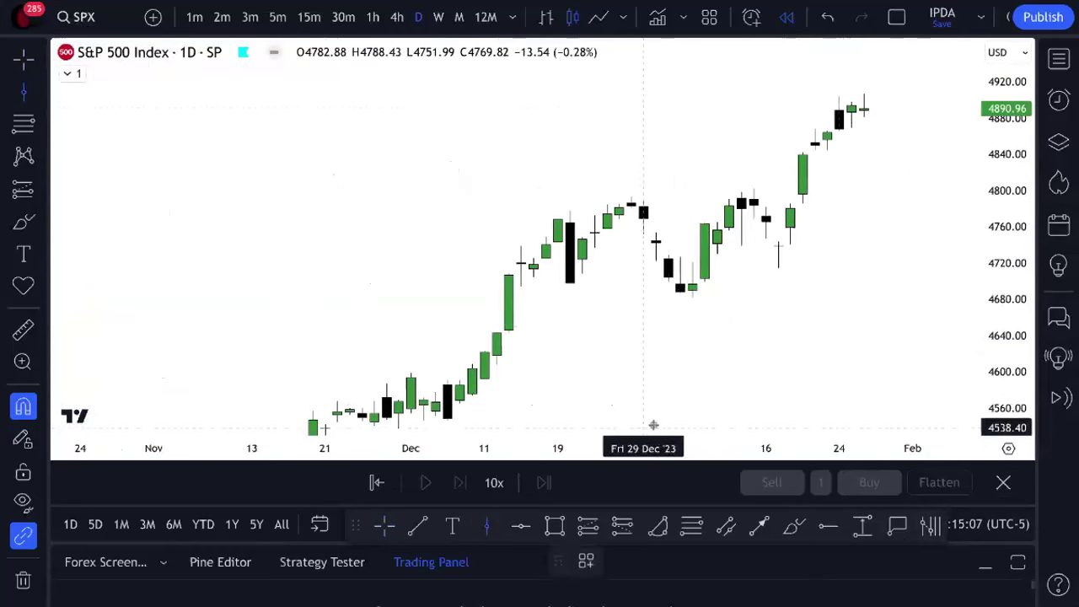
click(680, 404)
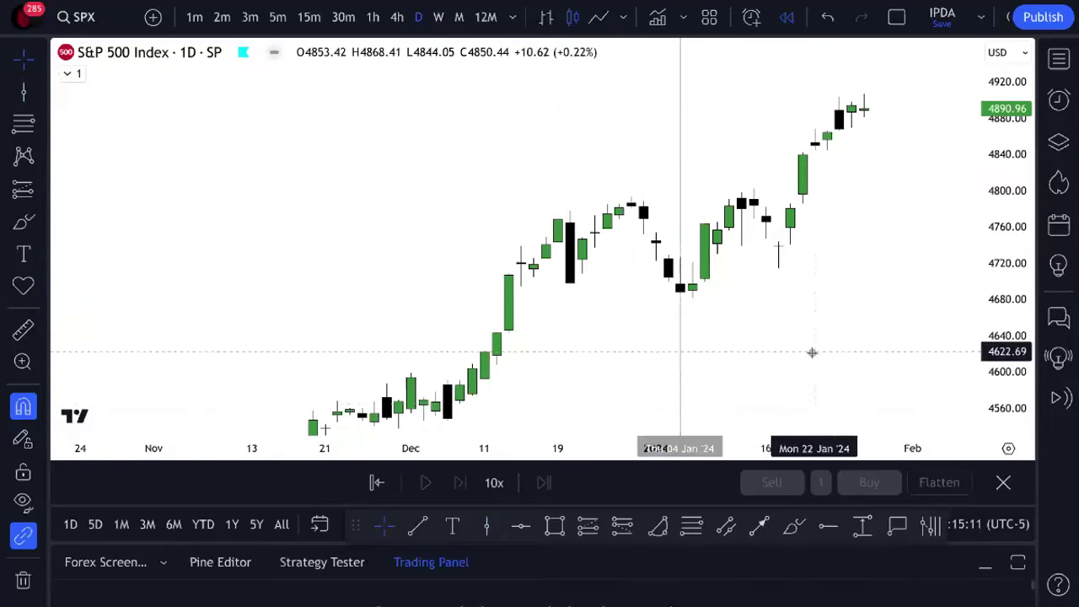
- Restart the SPX daily bar replay from 4 January 2024
scroll(761, 306, right, 5)
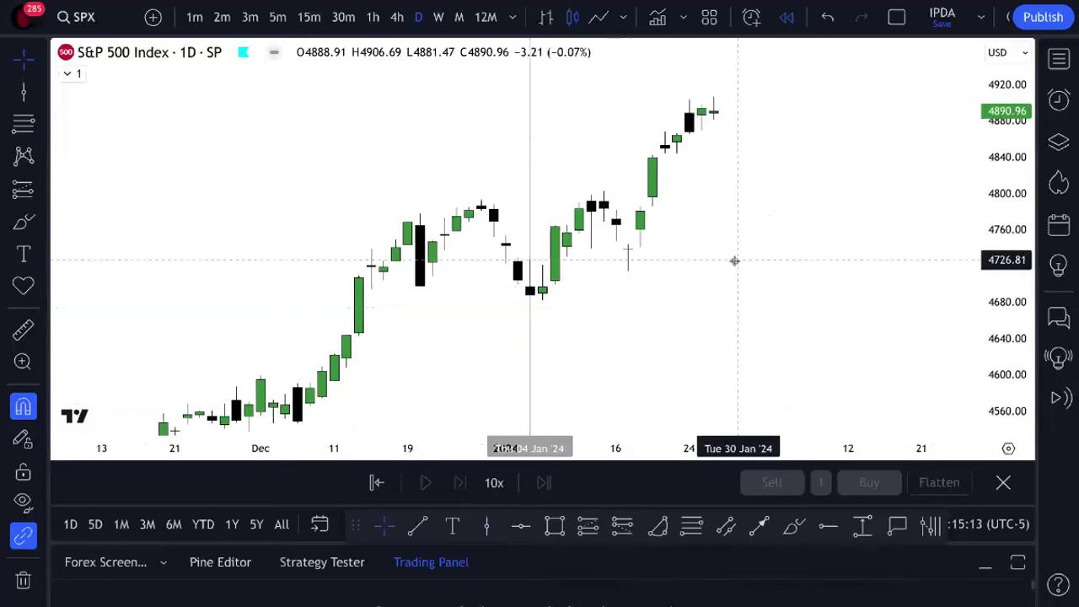
scroll(734, 261, left, 5)
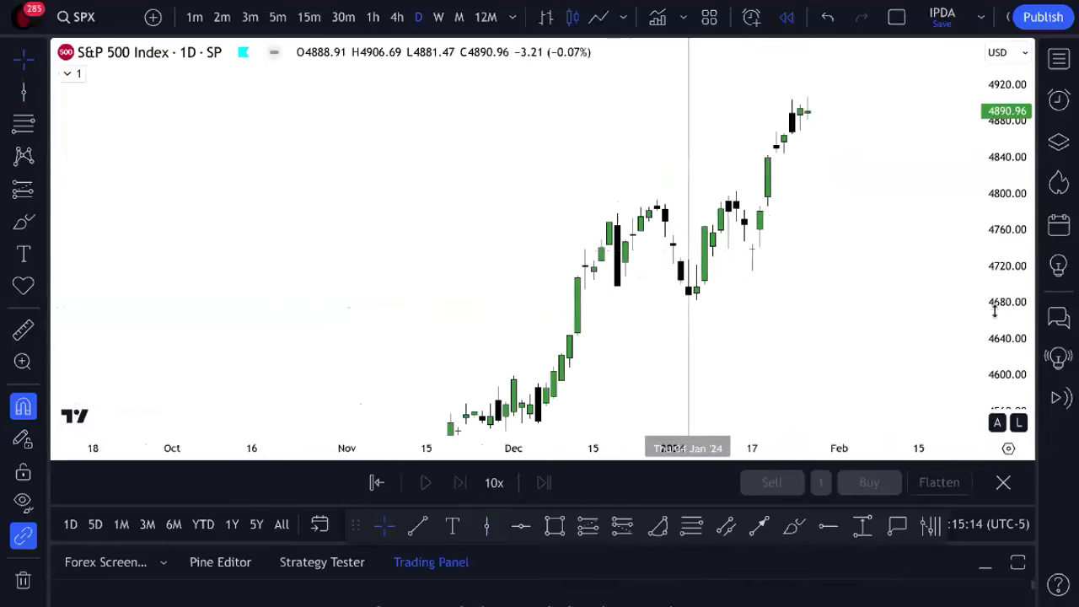
scroll(809, 245, right, 3)
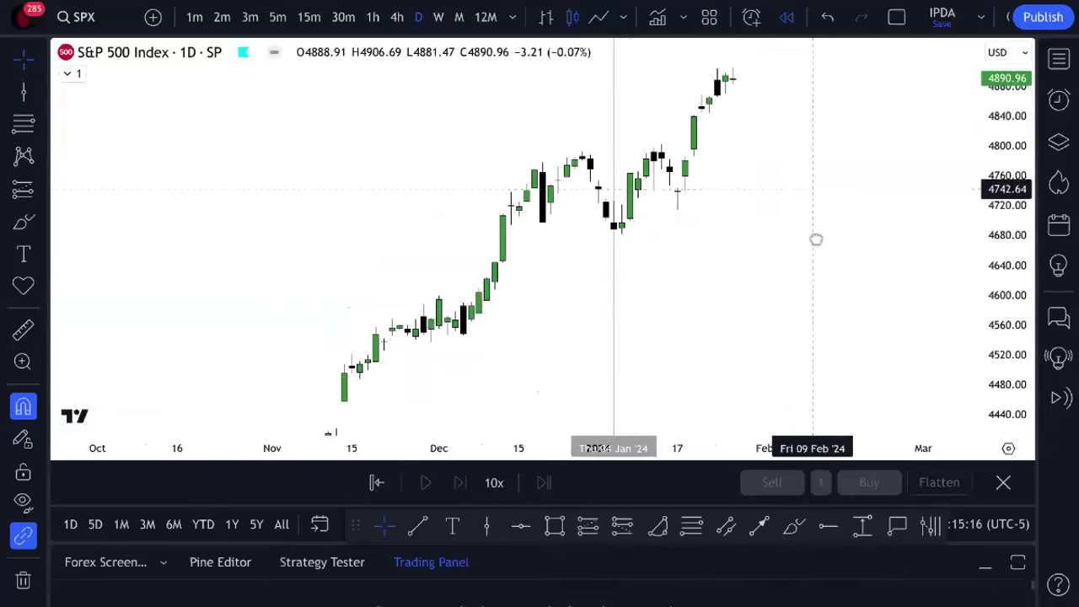
scroll(816, 239, down, 2)
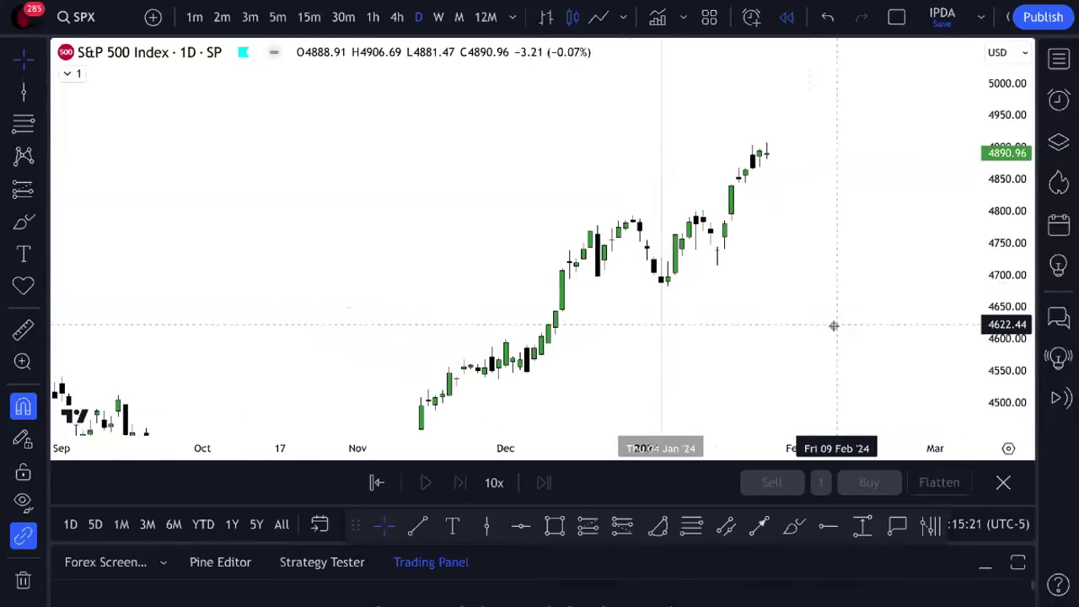
drag(795, 298, 763, 236)
scroll(755, 233, down, 1)
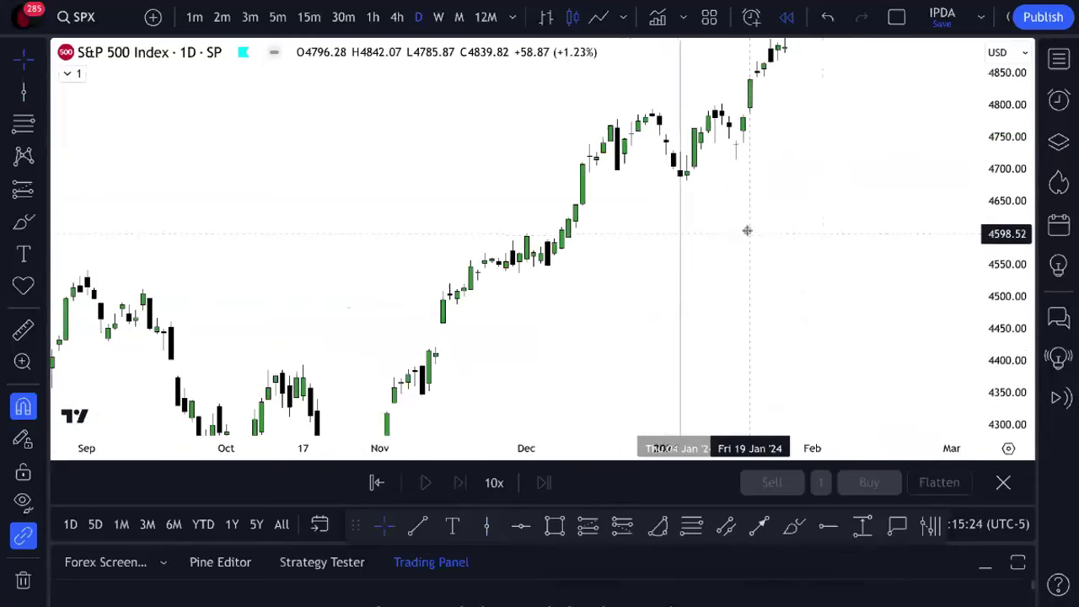
scroll(747, 230, down, 3)
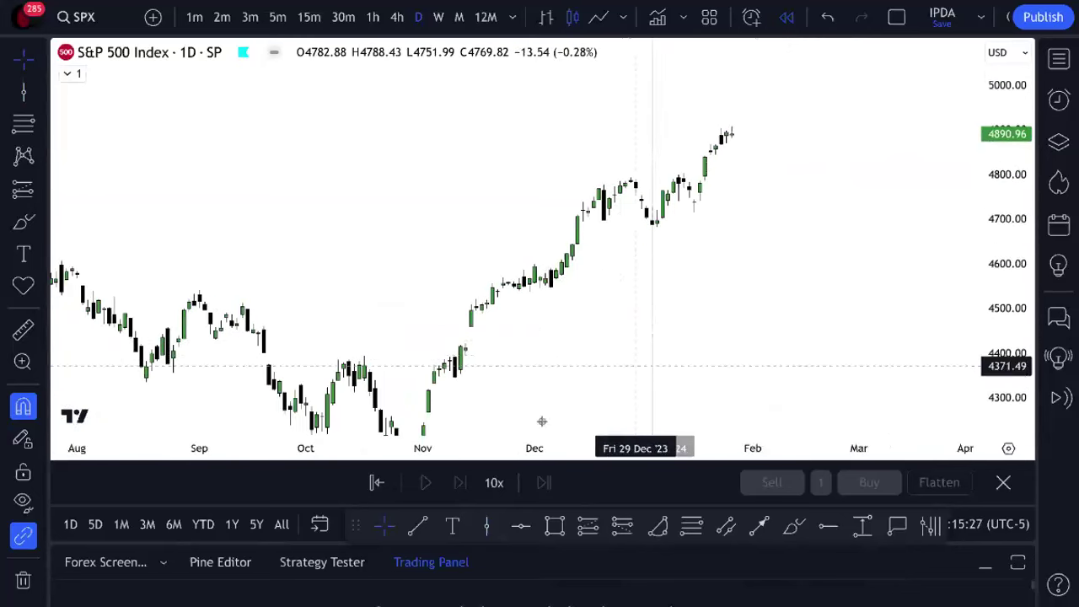
click(376, 483)
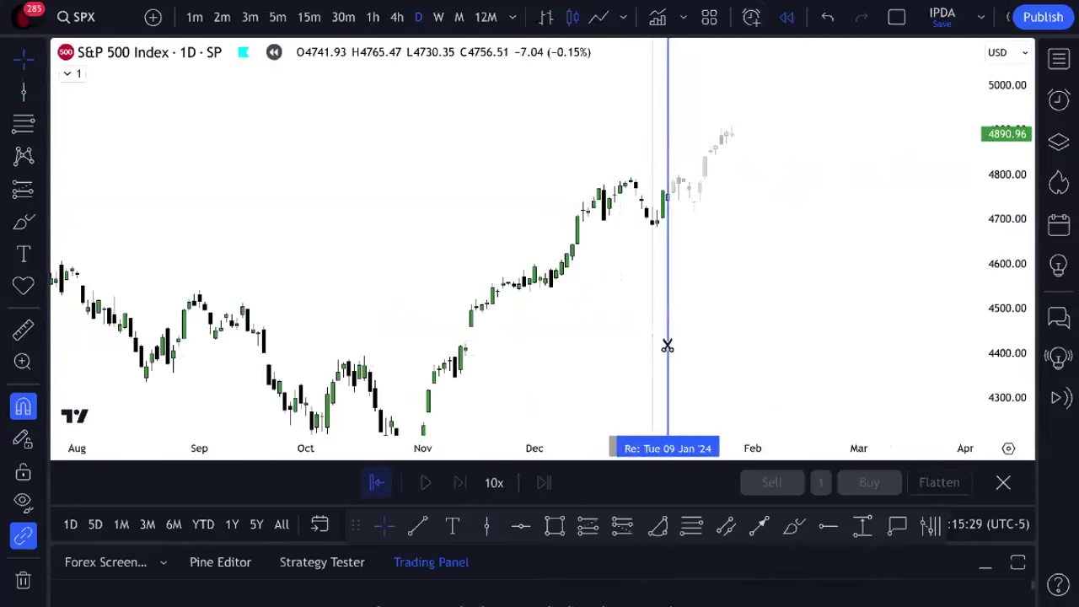
click(656, 342)
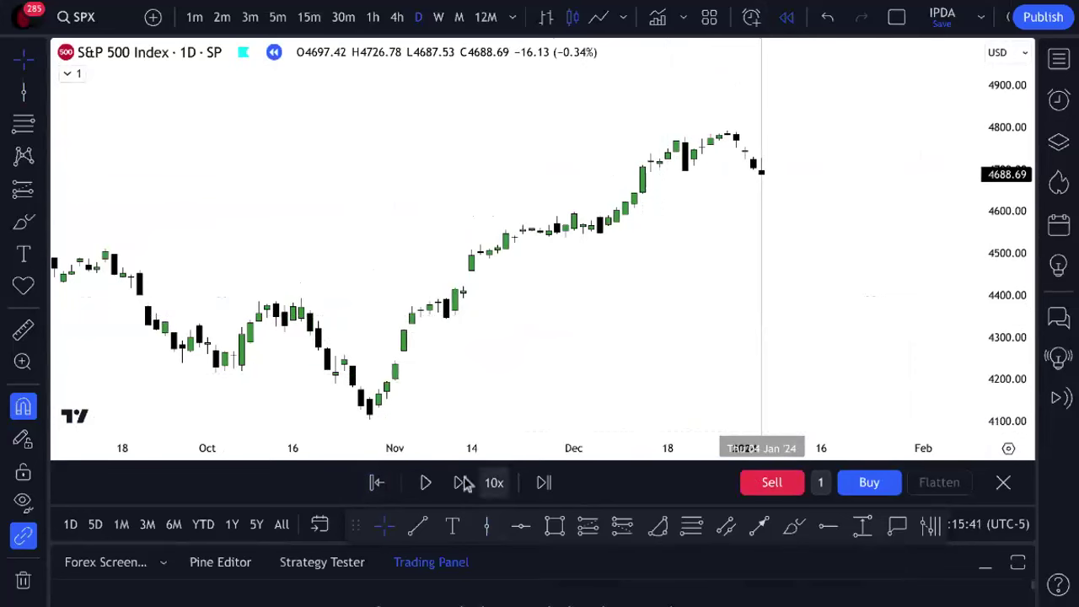
- Measure 20 bars back from the 4 January 2024 line and place a vertical line at 5 December 2023
shift+click(758, 322)
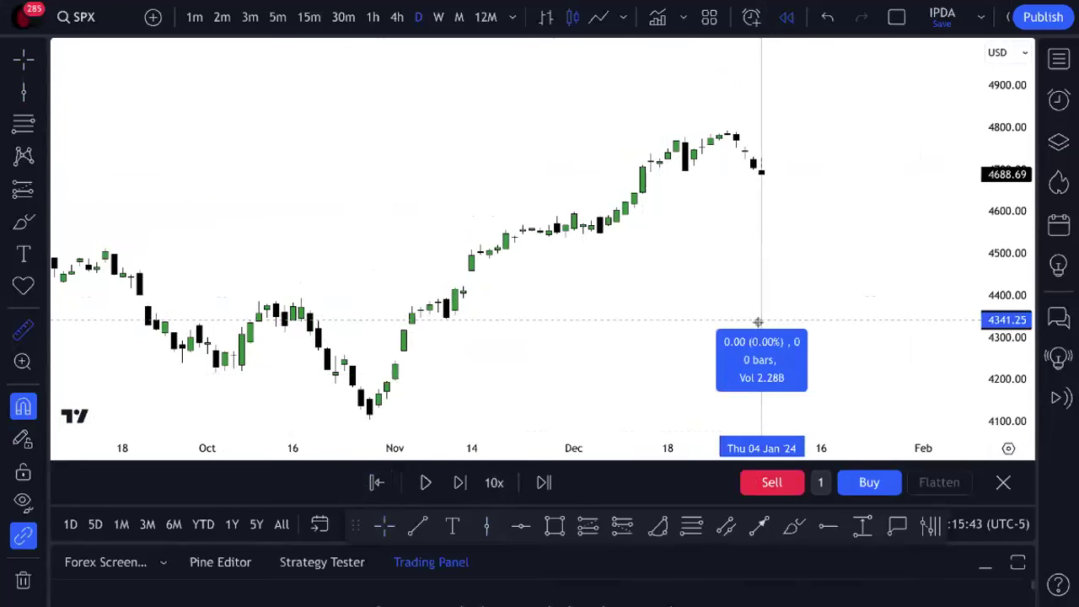
click(593, 337)
click(487, 526)
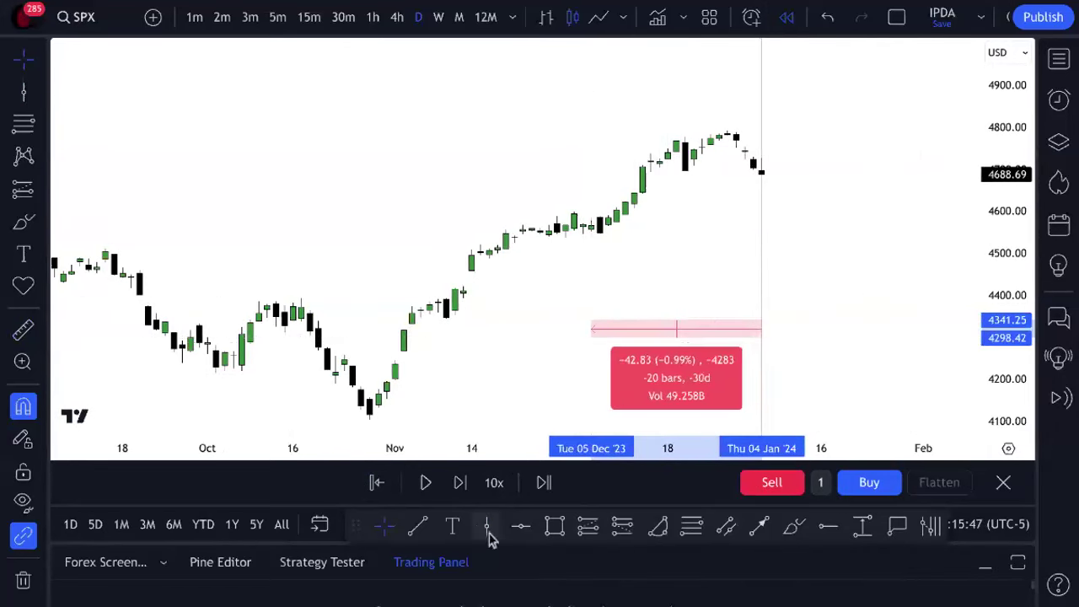
click(593, 366)
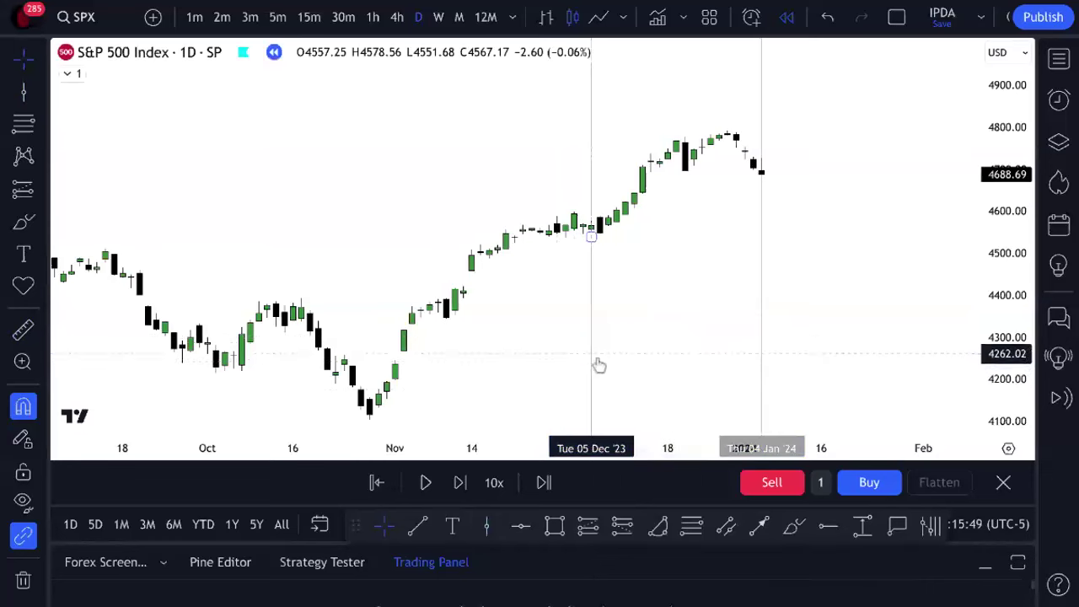
- Mark the remaining 20-bar intervals with vertical lines at 6 November and 9 October 2023 and, looking forward, 2 February 2024
shift+click(580, 363)
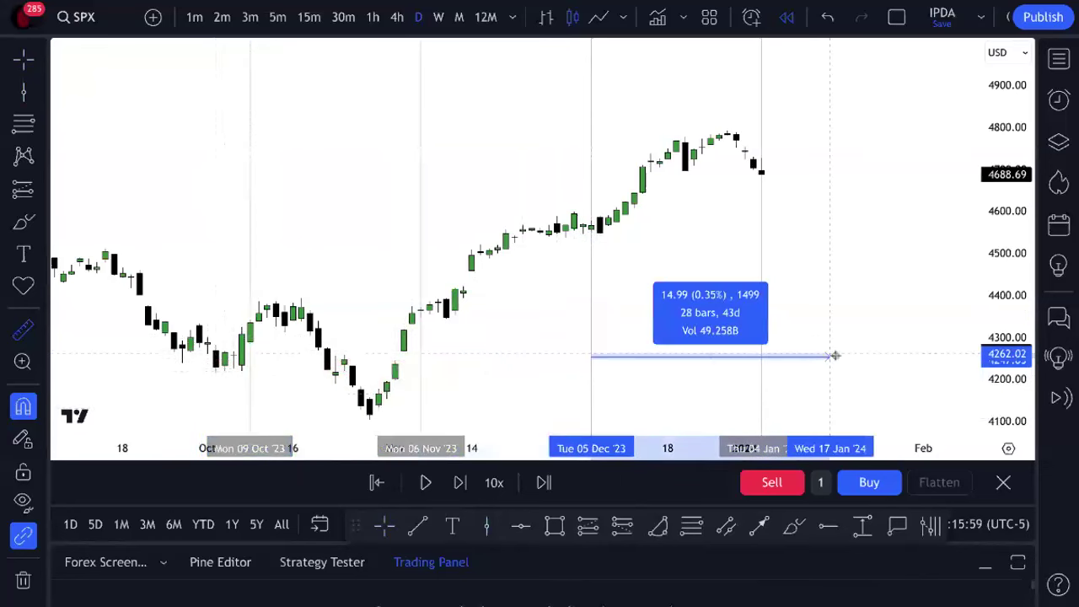
click(931, 381)
click(818, 133)
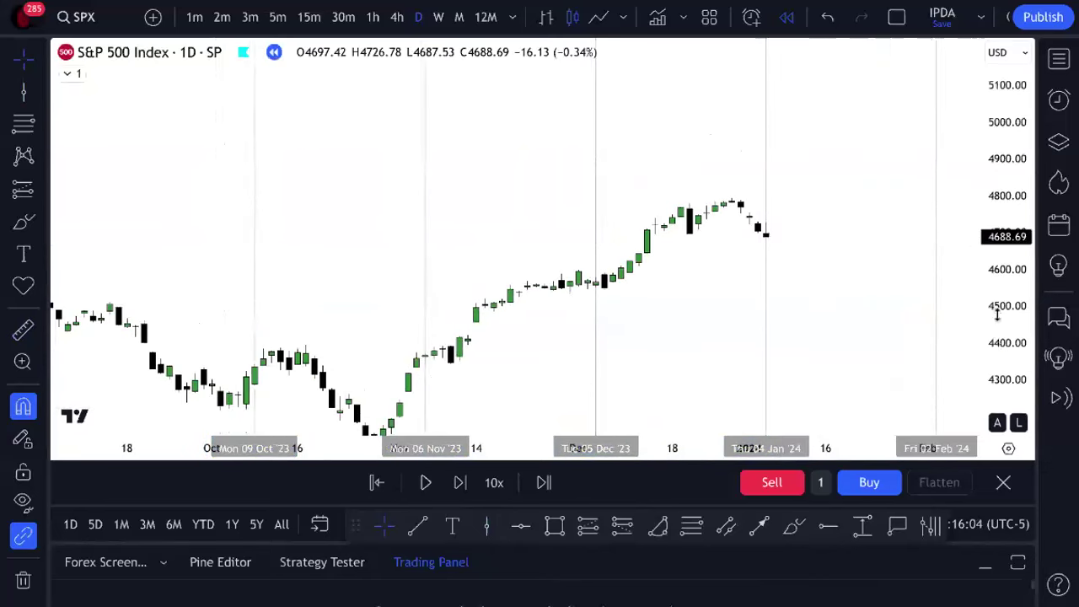
drag(849, 257, 816, 207)
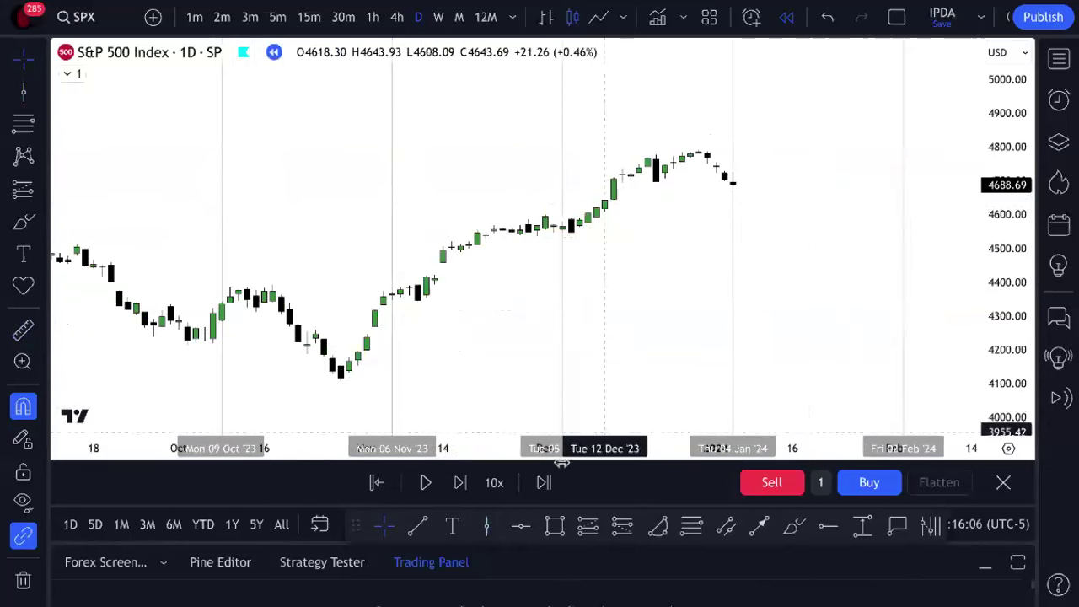
- Draw blue horizontal levels from the 27 October, 9 November and 30 November 2023 lows to the 2 February 2024 line
key(alt+t)
drag(341, 382, 903, 381)
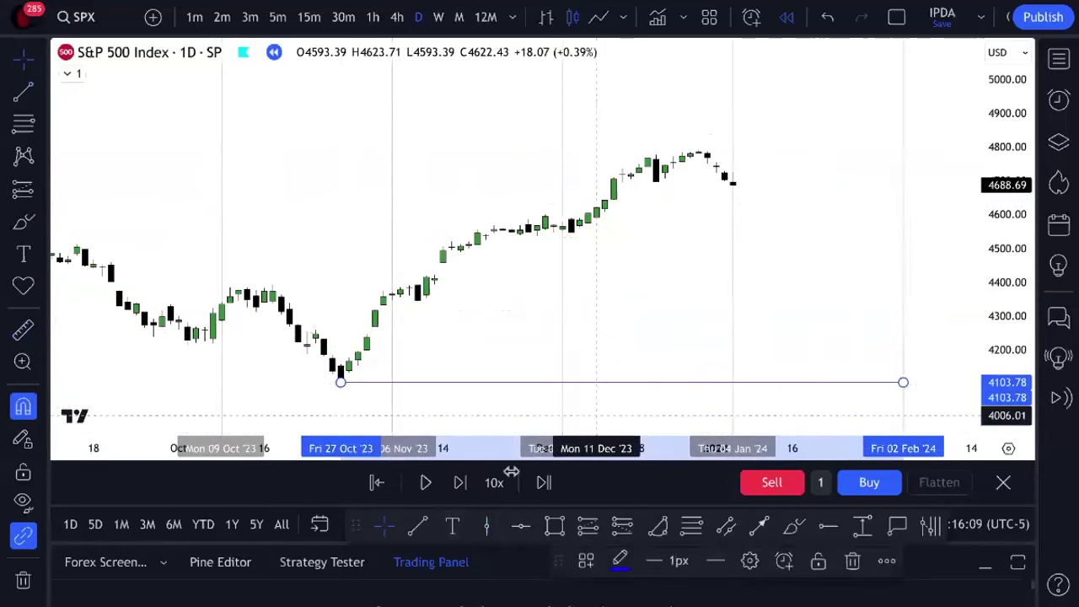
click(418, 300)
click(418, 528)
drag(541, 255, 904, 257)
click(539, 484)
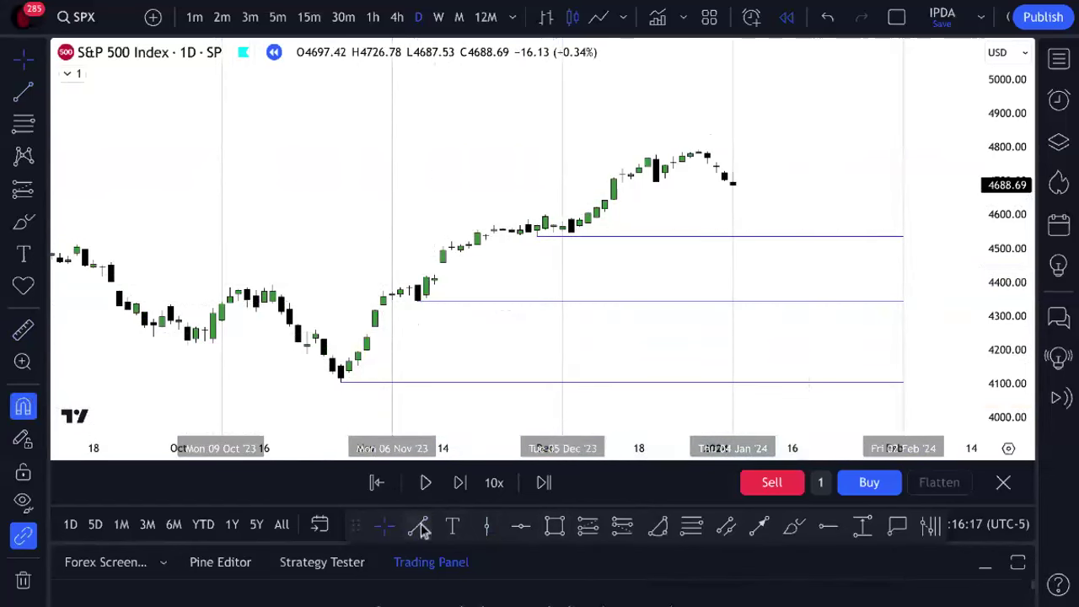
- Draw a level at 4793.30 from the 28 December 2023 high to 2 February 2024 and colour it red
mouse_move(699, 150)
mouse_down()
mouse_move(916, 146)
mouse_move(903, 149)
mouse_up()
click(438, 541)
mouse_move(361, 524)
mouse_down()
mouse_move(414, 477)
mouse_move(372, 523)
mouse_up()
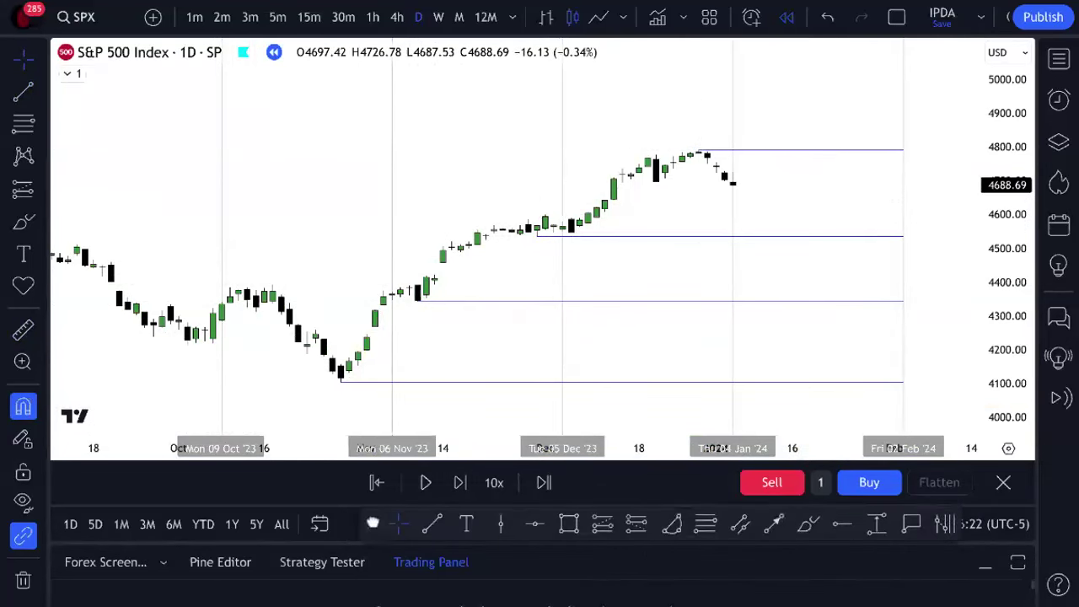
click(747, 149)
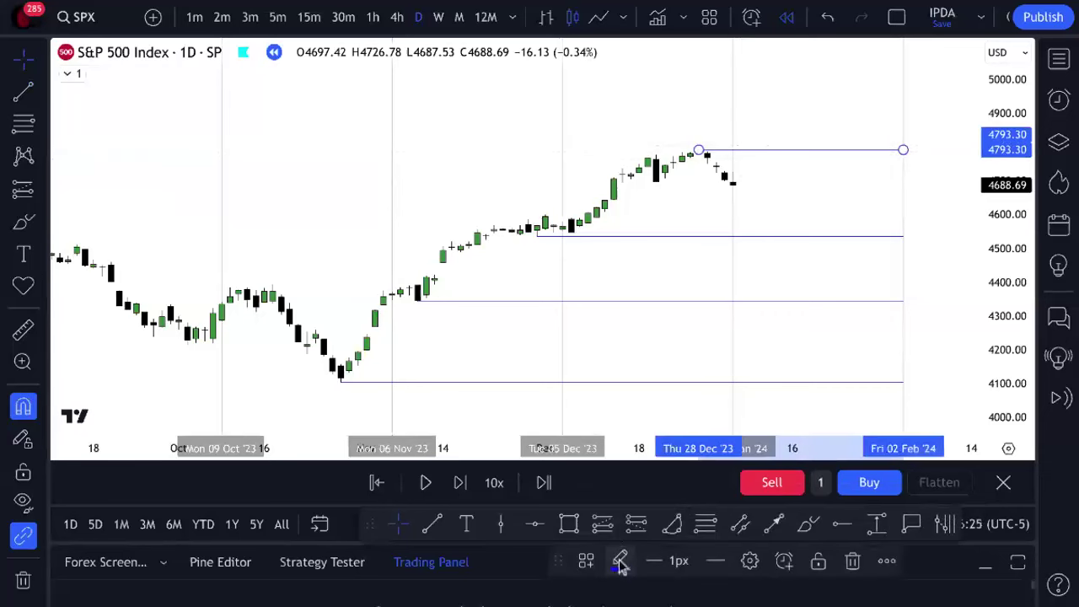
click(624, 561)
click(661, 534)
click(698, 404)
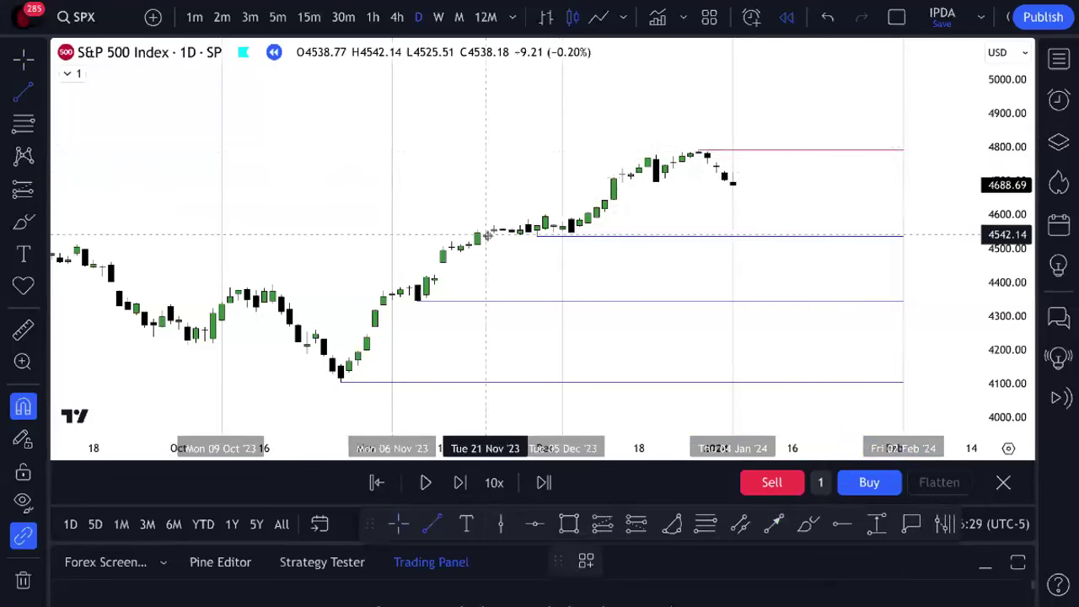
- Draw red levels from the 1 December high at 4599.39 and the 17 October high at 4393.57 to the 2 February 2024 line
click(546, 215)
click(794, 215)
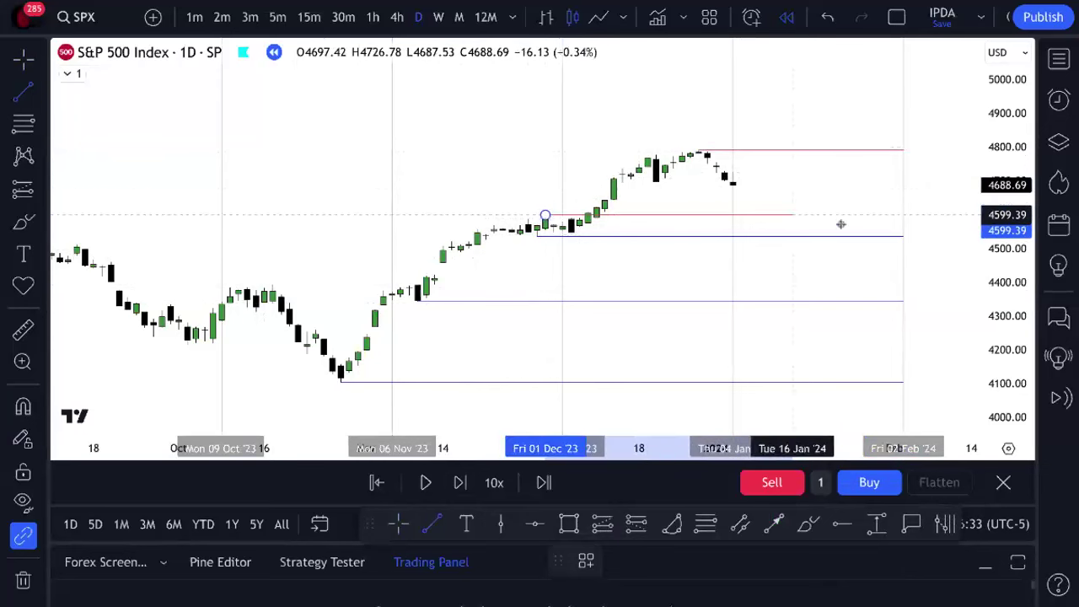
click(903, 217)
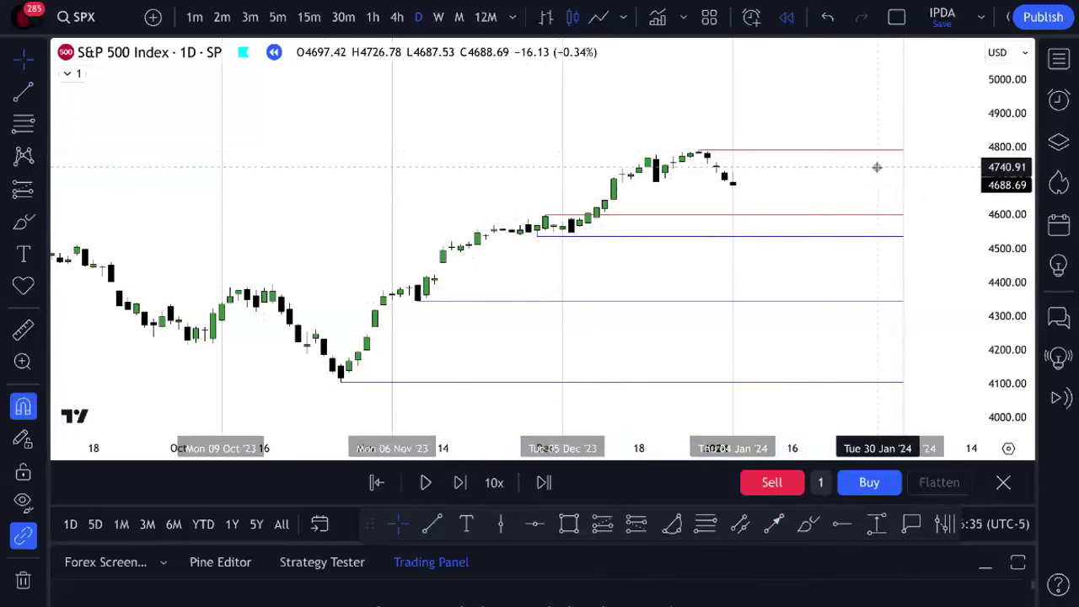
click(432, 523)
click(272, 275)
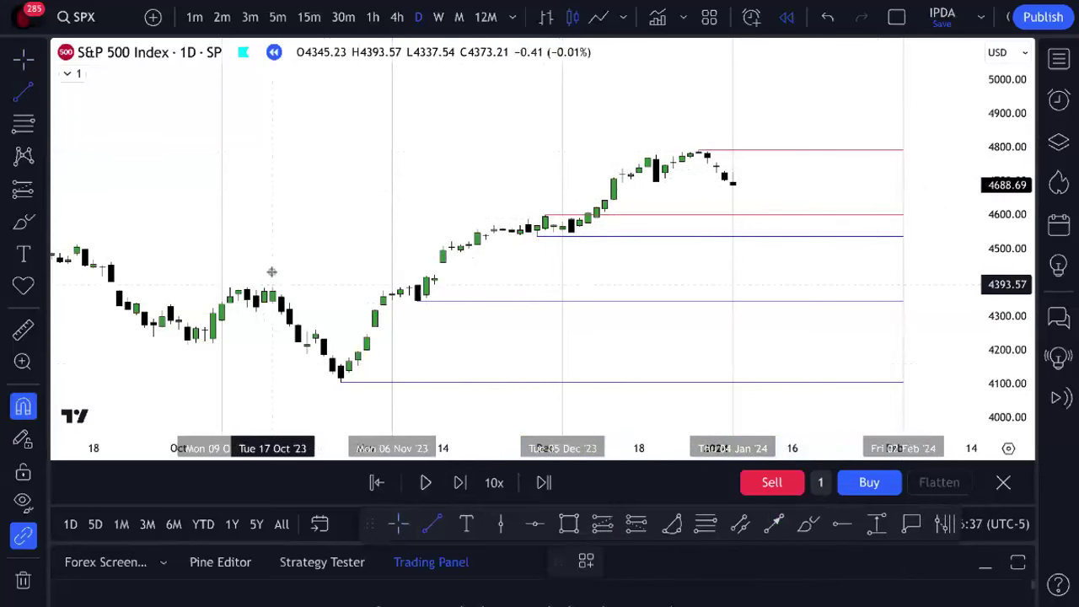
click(901, 272)
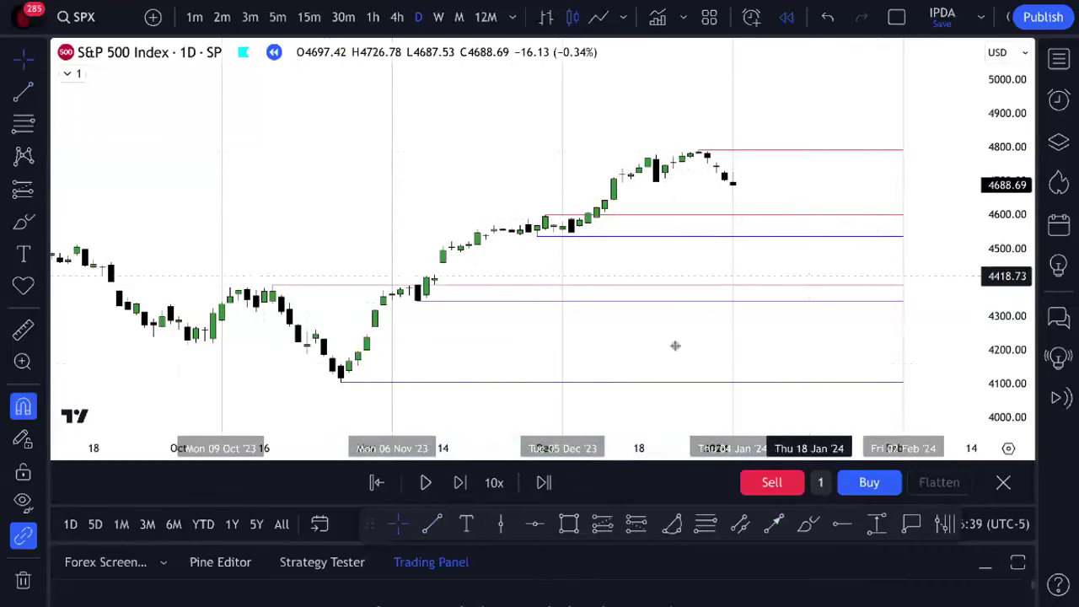
- Draw a level at 4546.50 from the 6 December 2023 low to 2 February 2024 and colour it blue
click(436, 521)
click(571, 239)
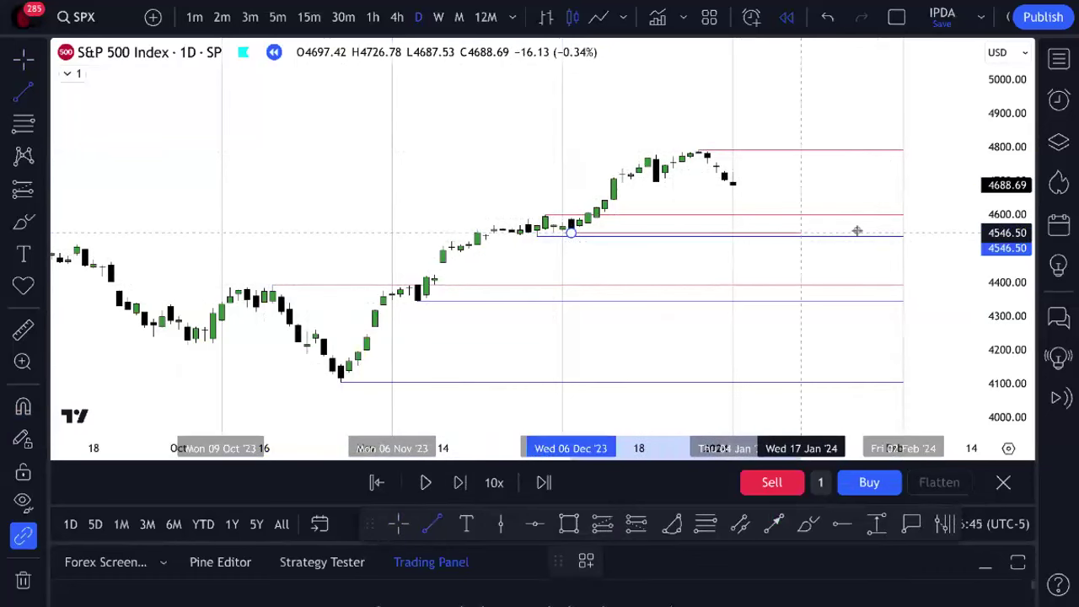
click(901, 234)
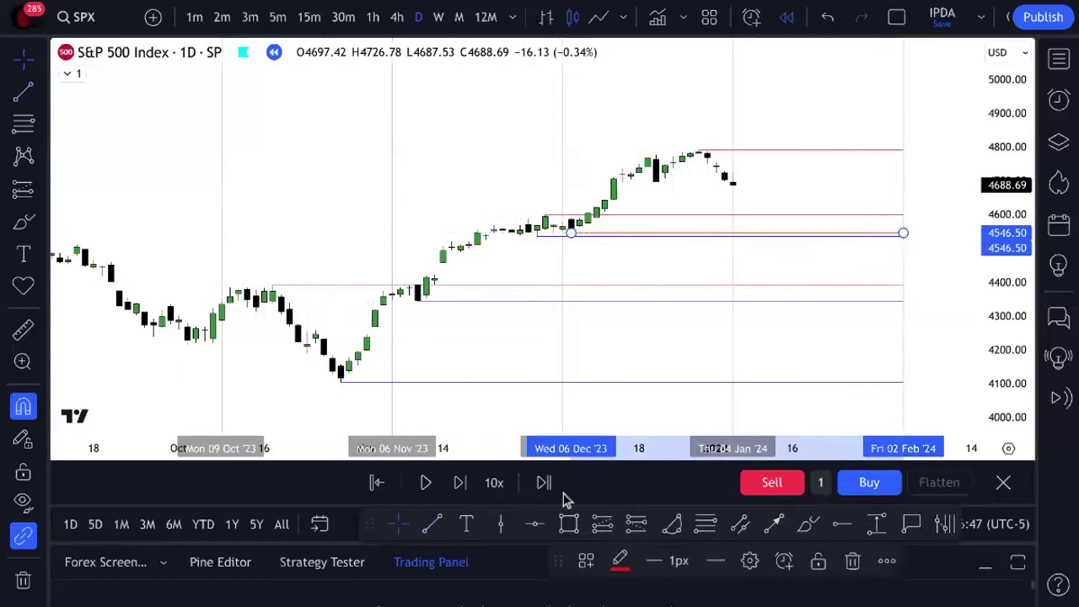
click(618, 561)
click(700, 536)
click(787, 301)
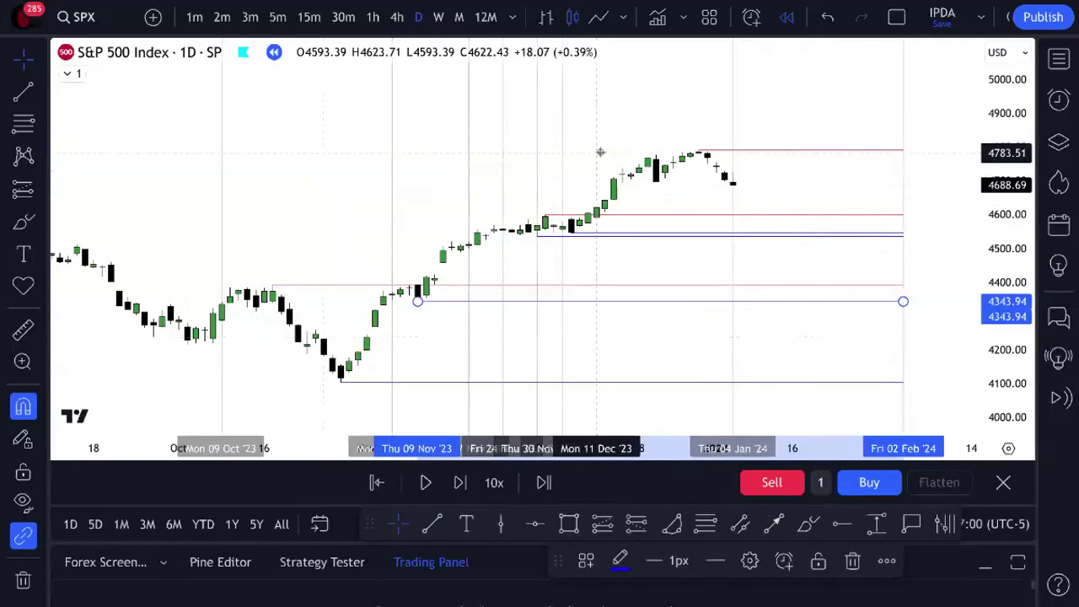
- Undo the extra vertical lines placed between 6 November and 5 December 2023
click(819, 18)
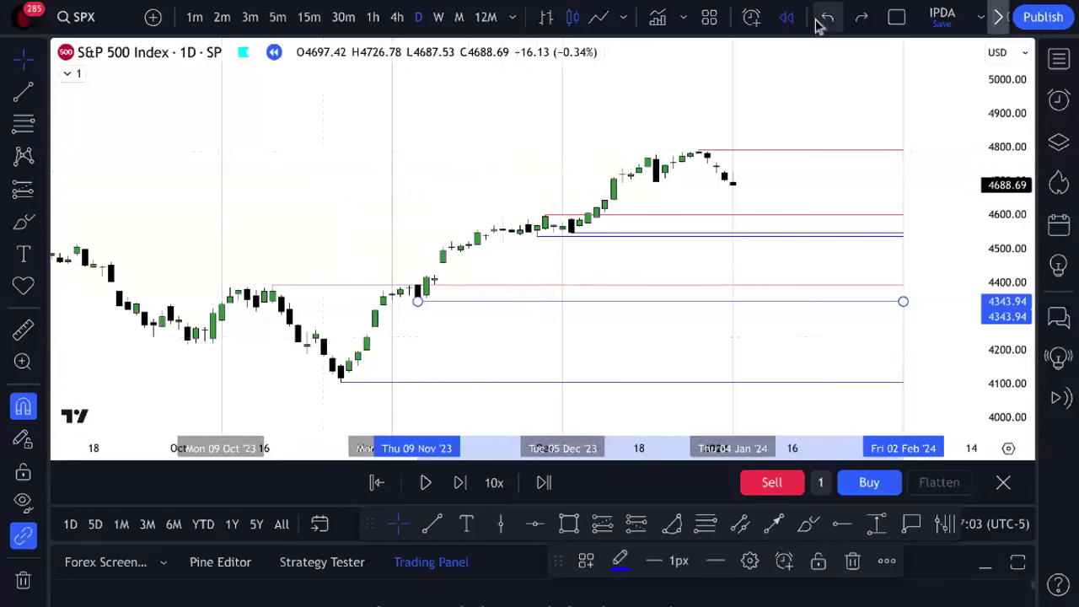
click(798, 143)
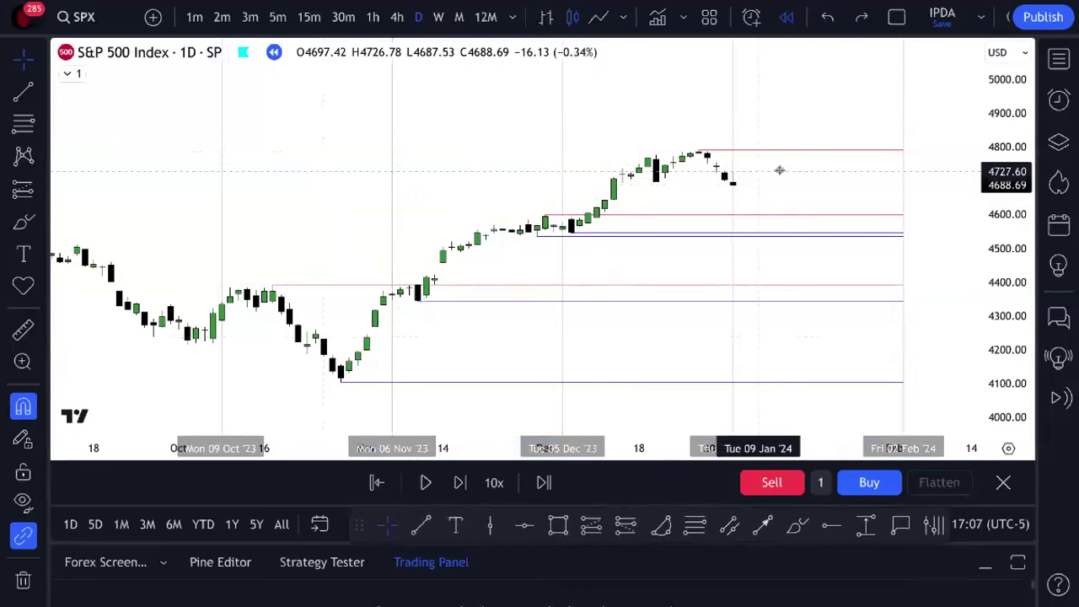
drag(989, 295, 894, 314)
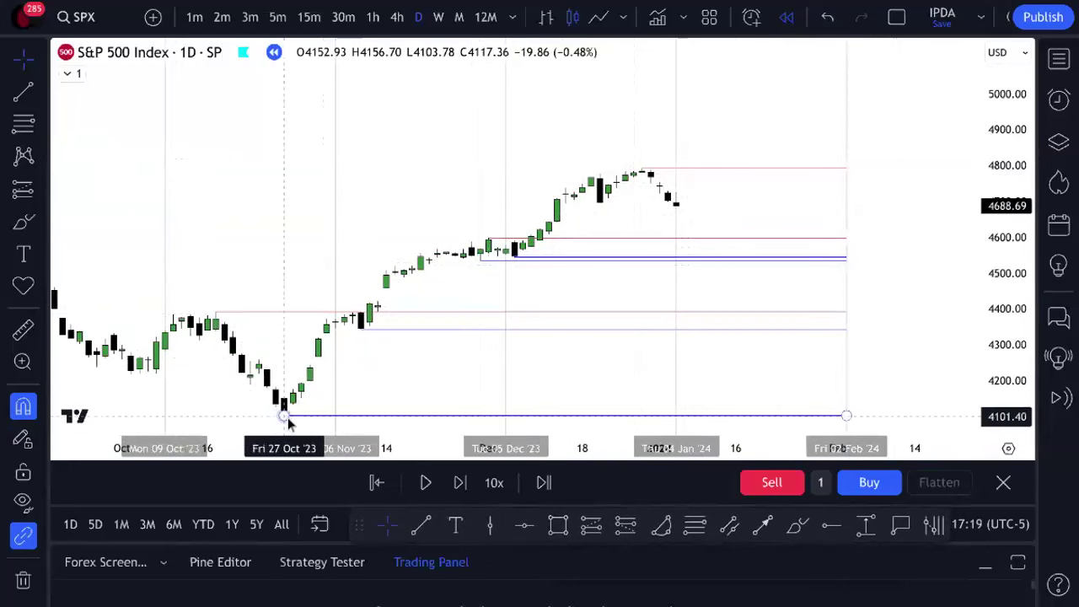
- Delete the blue level drawn from the 30 November 2023 low, just below the 4546.50 level
click(489, 266)
key(Delete)
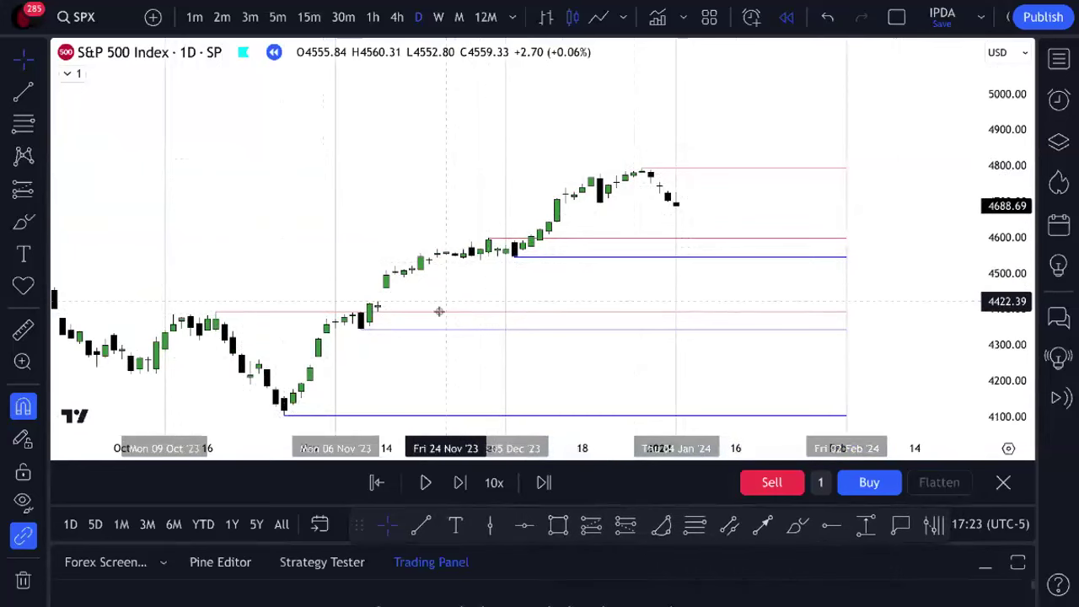
click(375, 330)
click(439, 362)
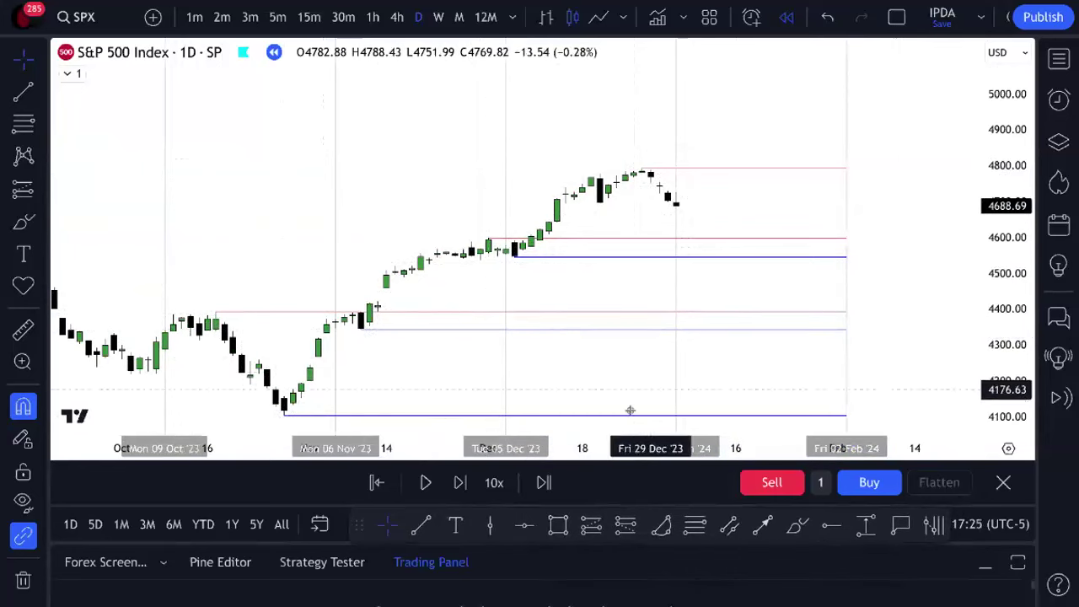
- Advance the SPX daily replay bar by bar past 4 January 2024 until price reaches the red level just below 4800
click(469, 486)
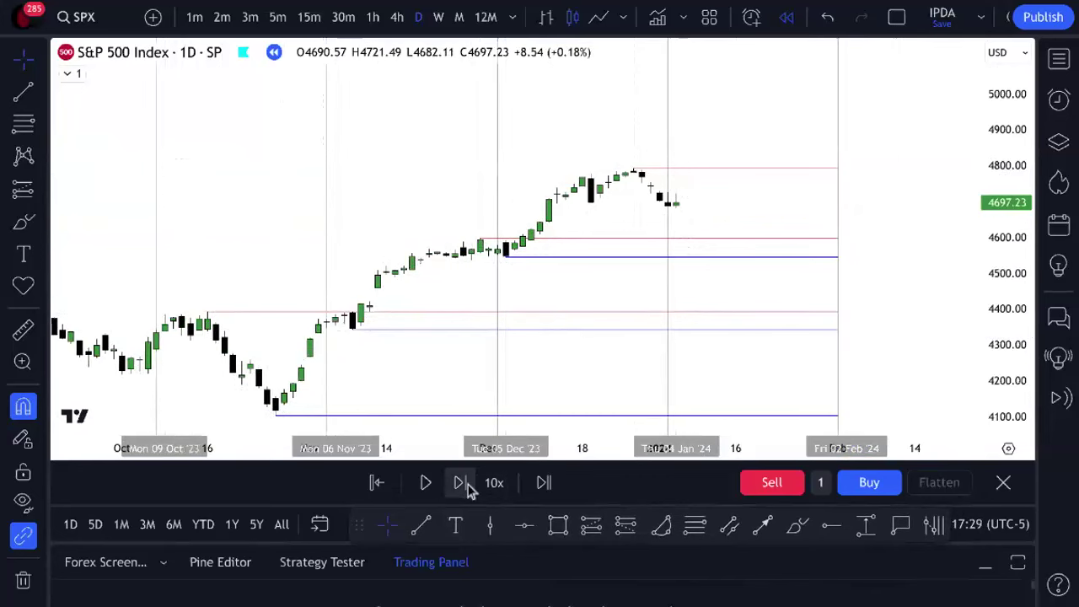
click(469, 486)
click(469, 487)
click(468, 487)
click(469, 487)
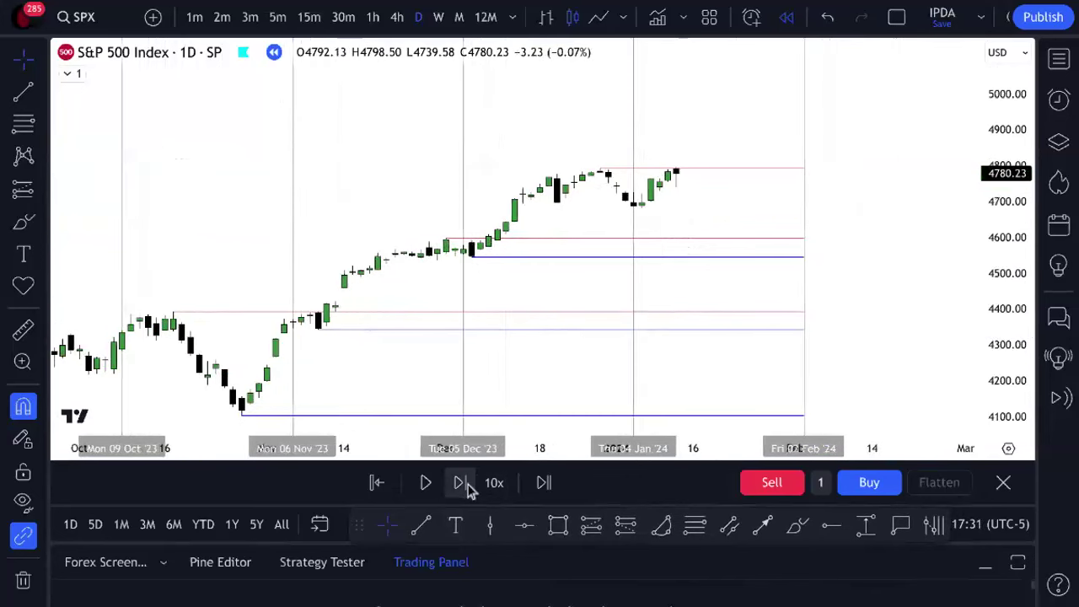
- Examine price around the red level just below 4800 and advance the daily replay to 19 January 2024
drag(983, 360, 835, 306)
scroll(663, 264, up, 3)
drag(663, 265, 782, 312)
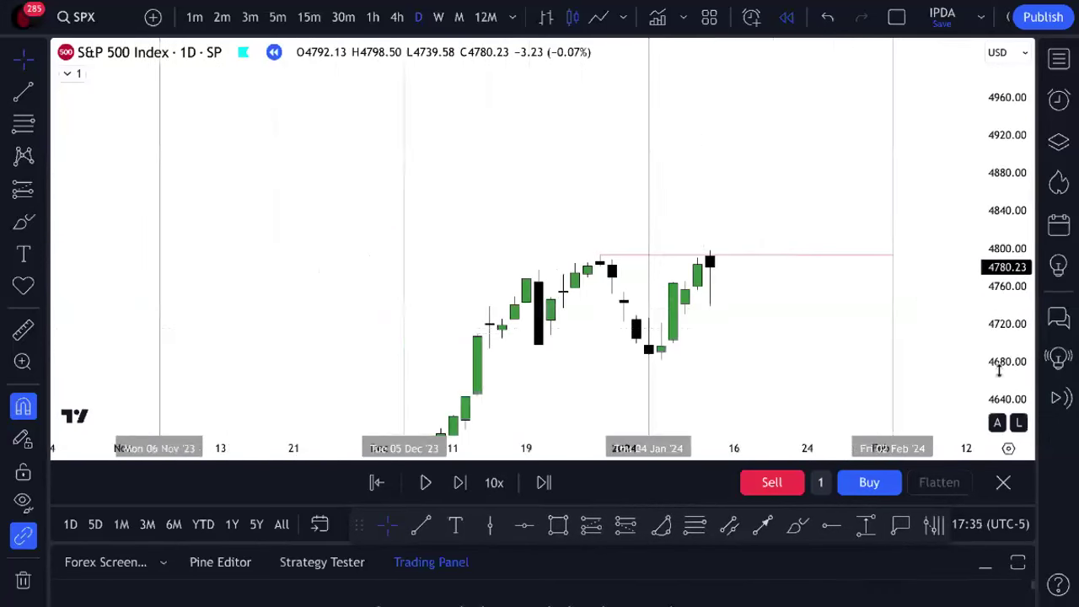
drag(998, 368, 681, 239)
click(459, 484)
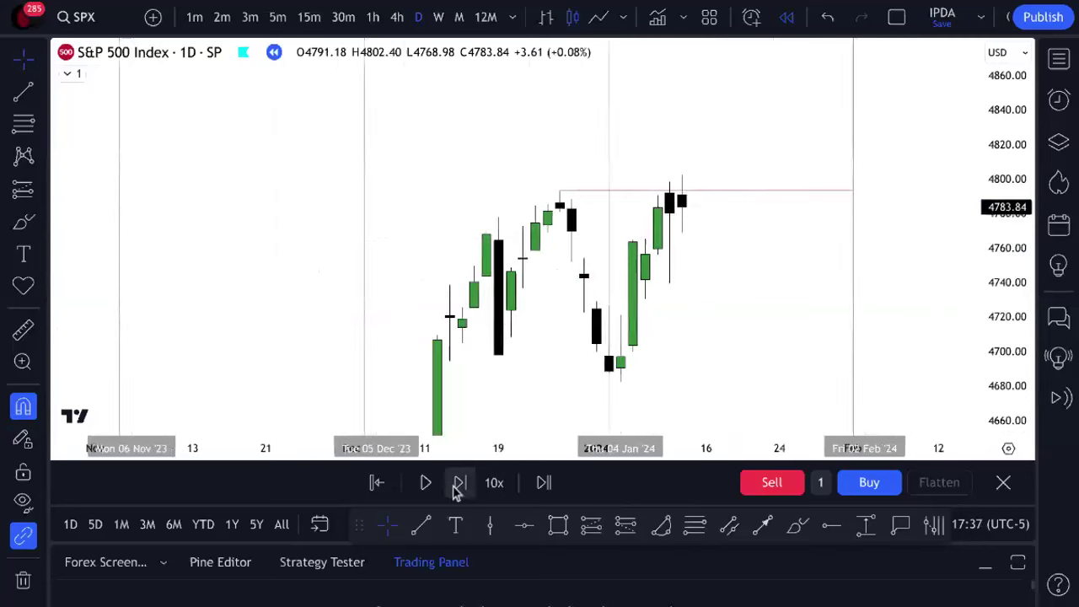
click(459, 482)
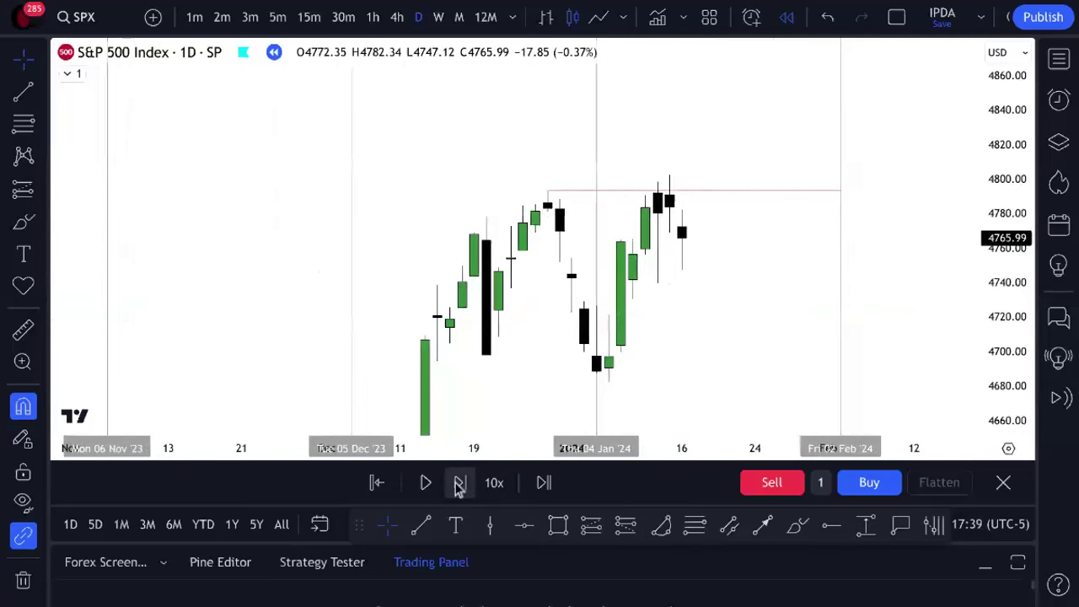
click(461, 484)
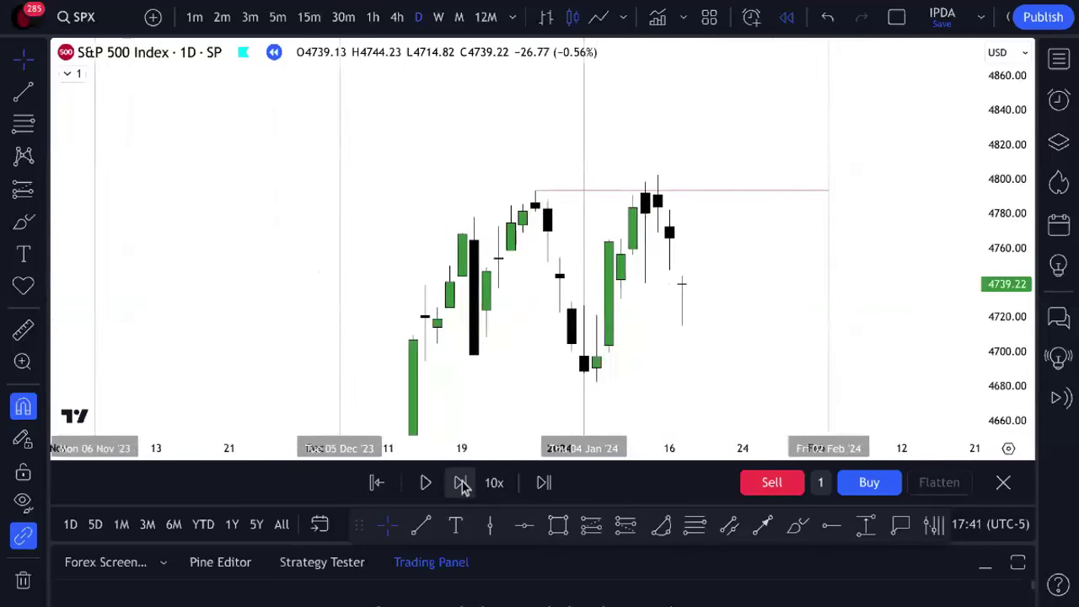
click(461, 484)
click(462, 484)
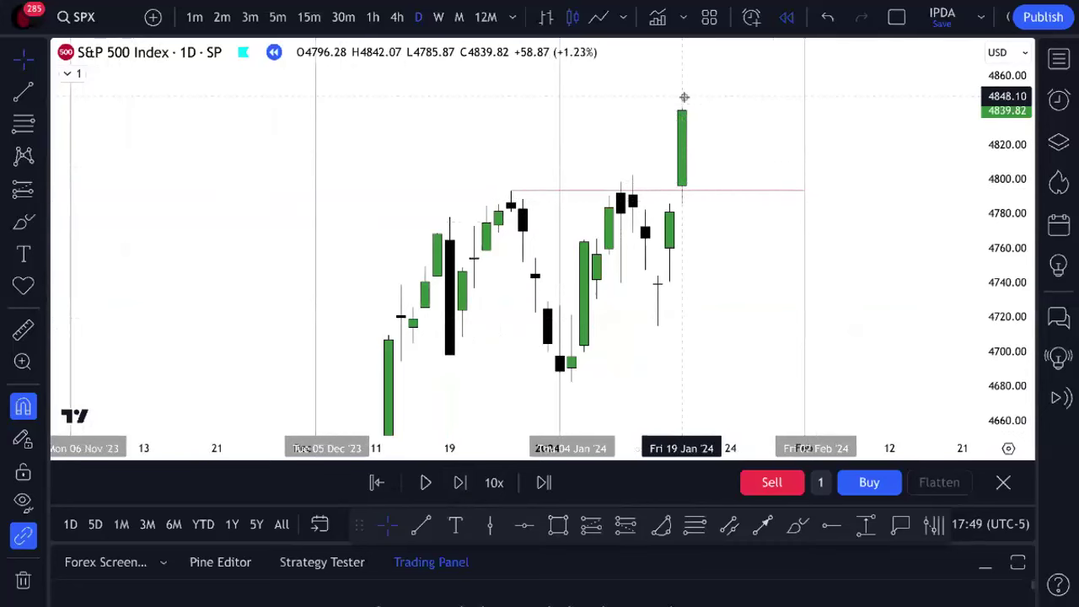
- Advance the replay from 19 January 2024 to the last available daily bar, 26 January 2024
drag(1030, 333, 1018, 371)
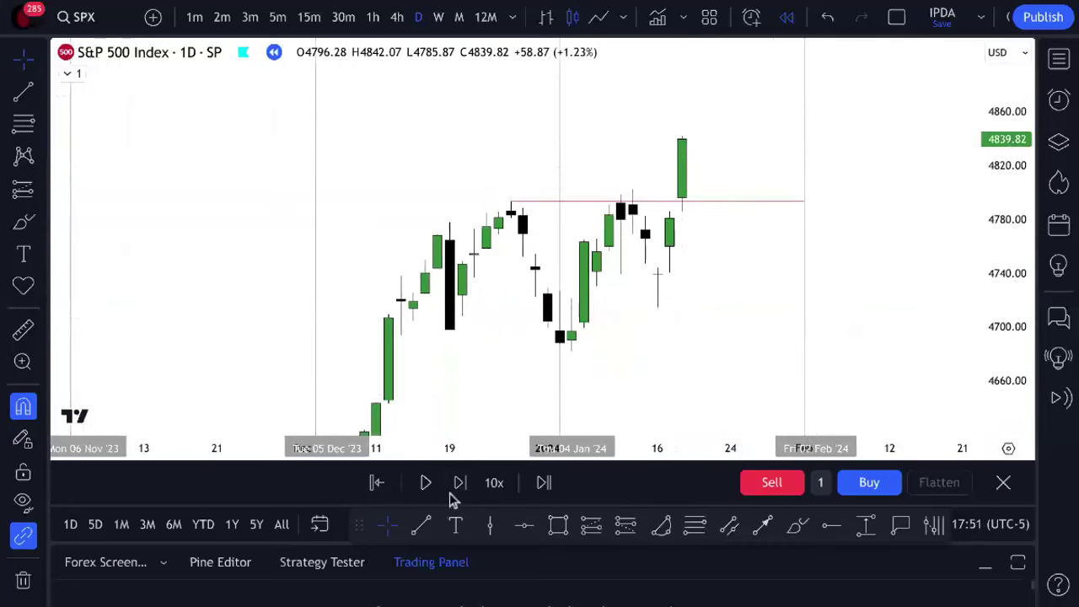
click(463, 491)
click(469, 493)
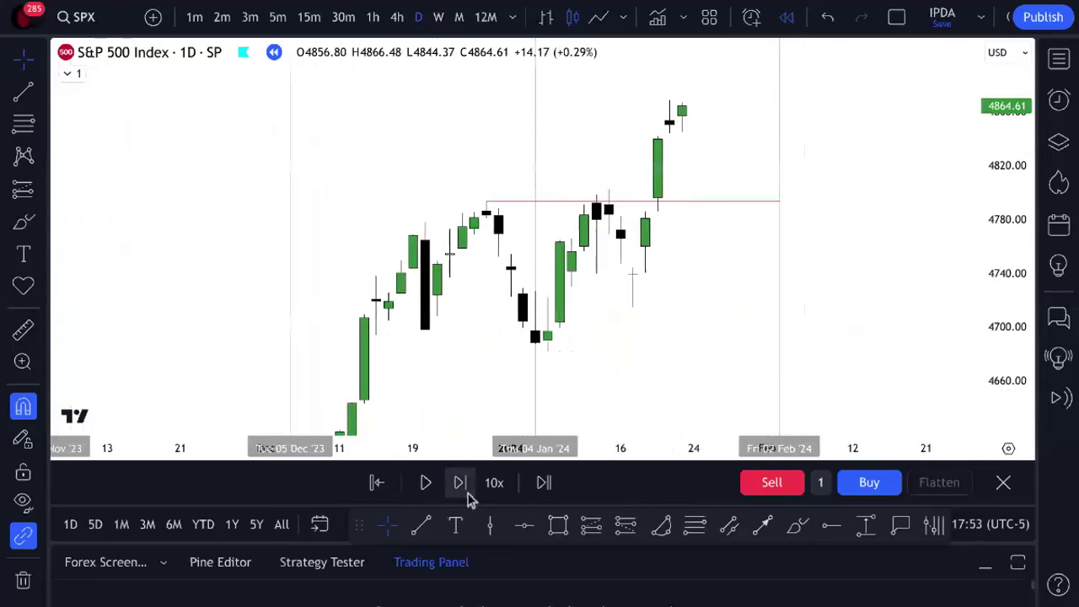
click(468, 493)
click(469, 493)
click(470, 497)
- Examine the SPX advance from October 2023 to late January 2024 against all the marked red and blue levels
drag(994, 286, 994, 362)
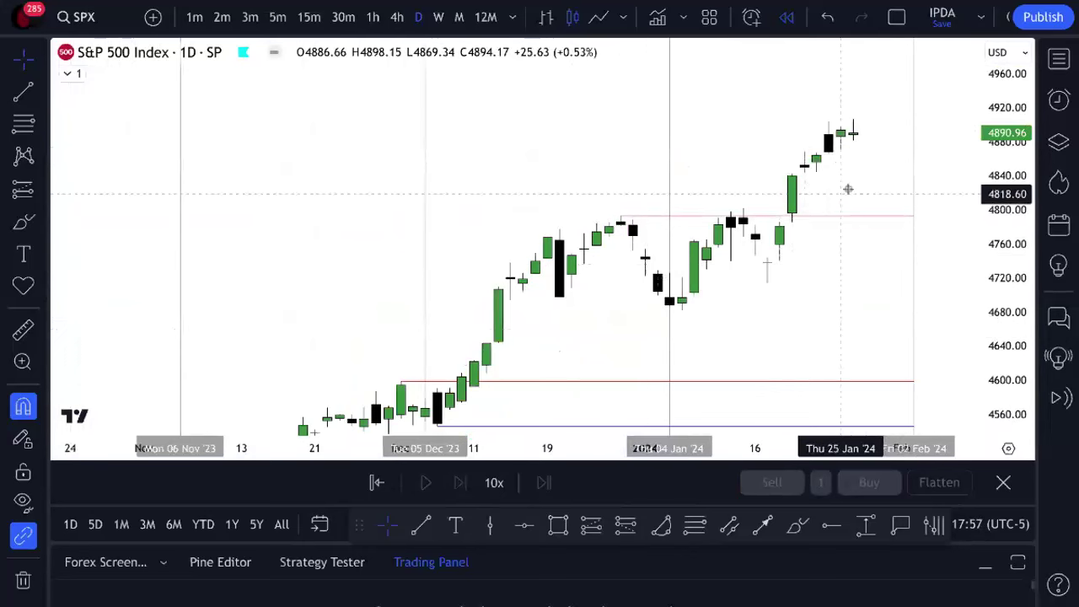
scroll(740, 224, down, 5)
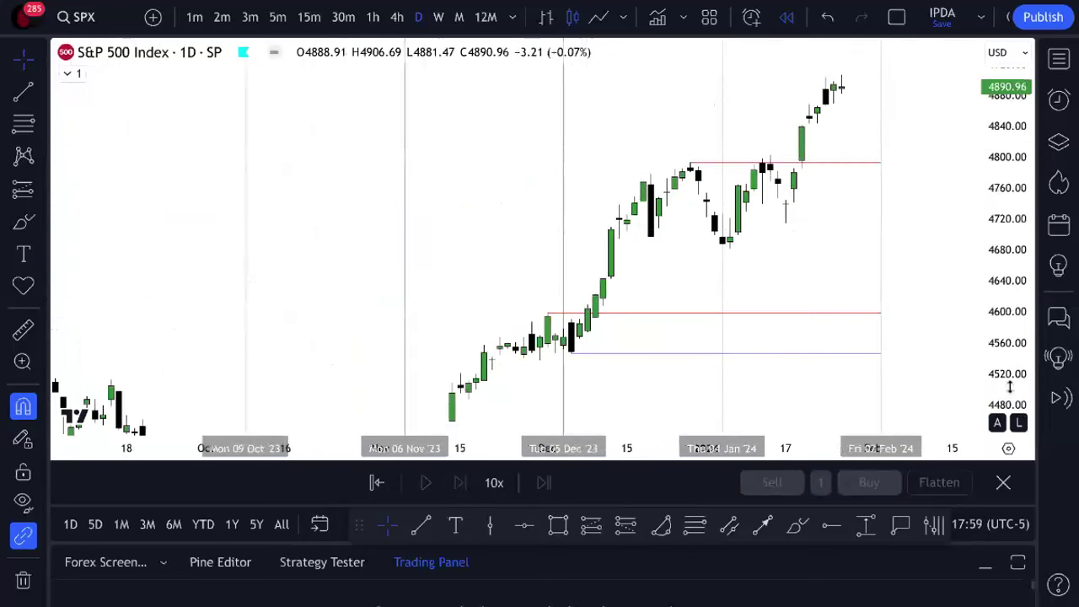
drag(1009, 385, 1009, 413)
drag(787, 369, 635, 250)
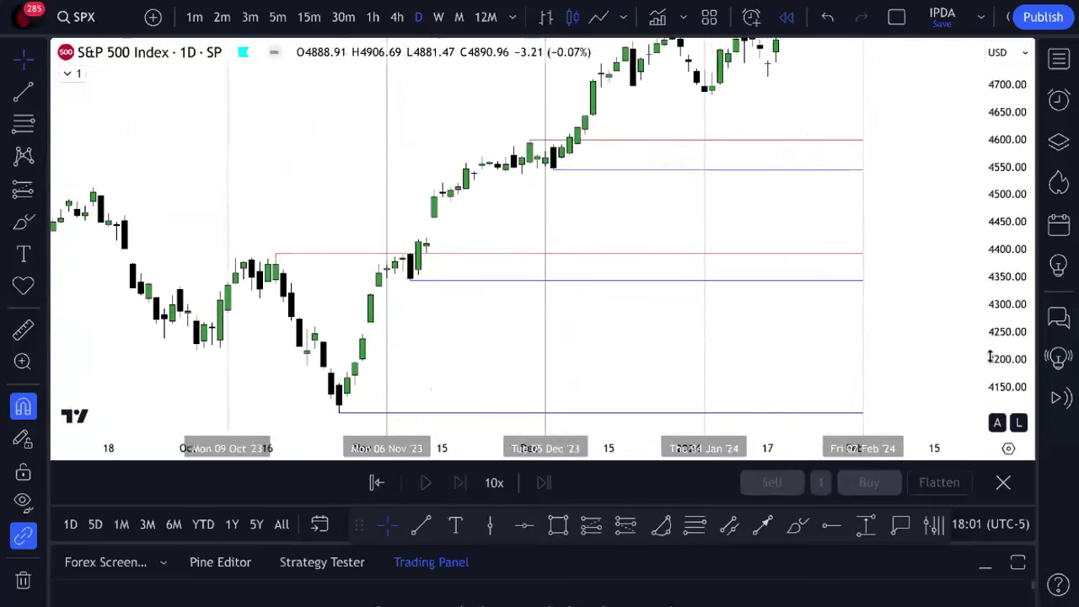
drag(990, 358, 992, 386)
scroll(916, 299, down, 3)
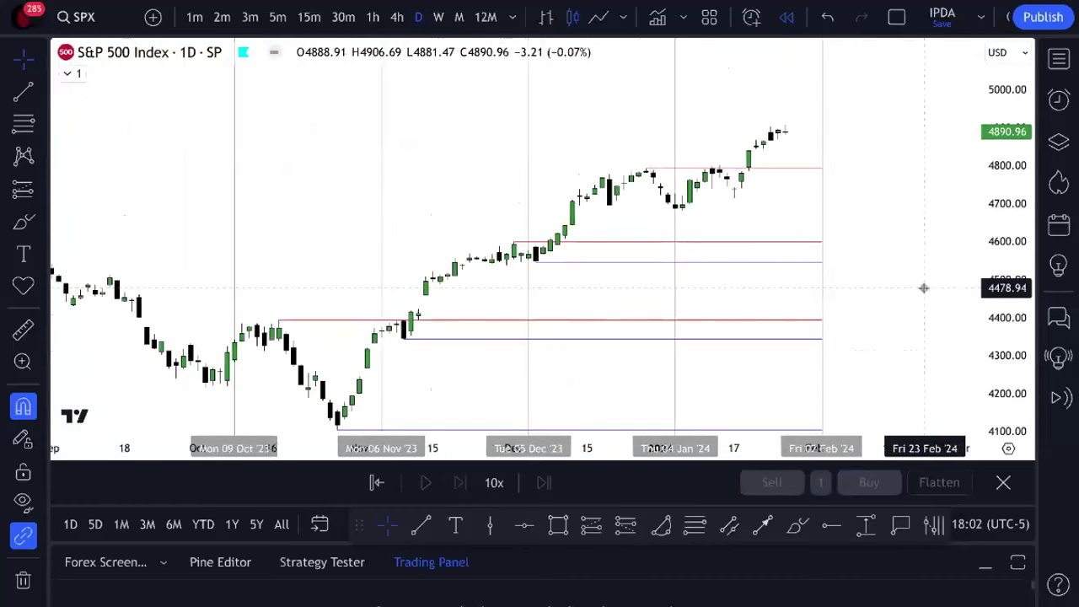
scroll(924, 288, down, 5)
drag(882, 294, 769, 305)
- Sketch a red freehand arc from the latest SPX high down to about 4083 with the brush, and undo it
click(797, 523)
click(732, 69)
click(806, 386)
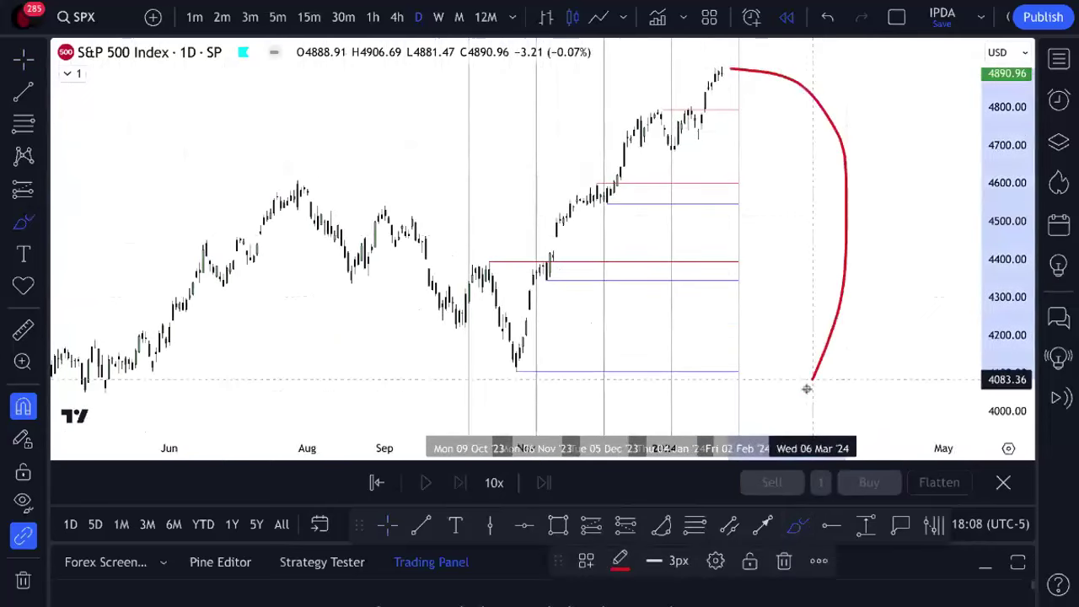
click(826, 17)
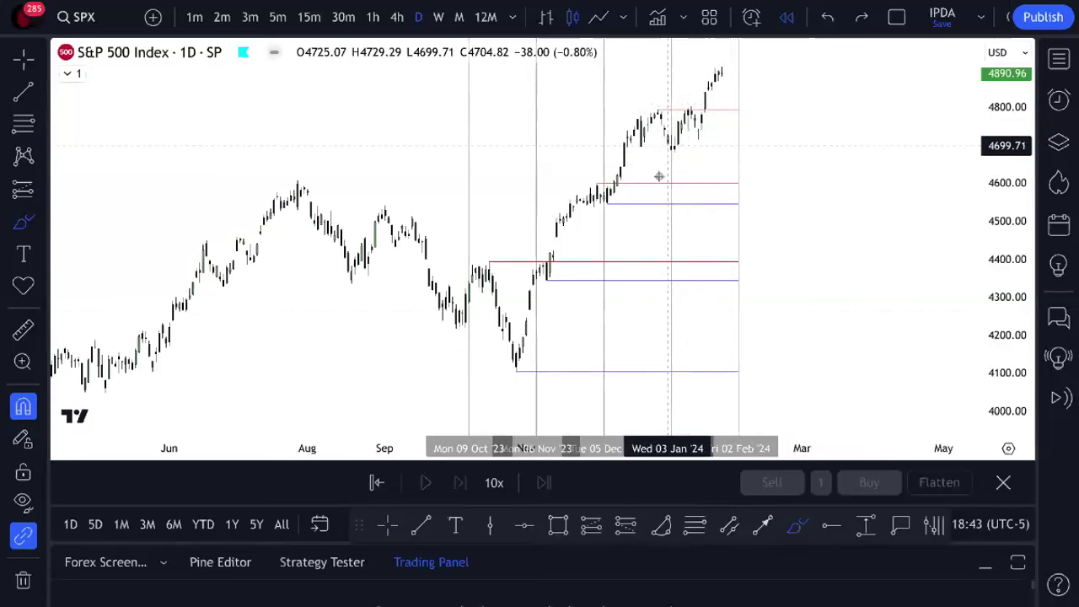
key(Escape)
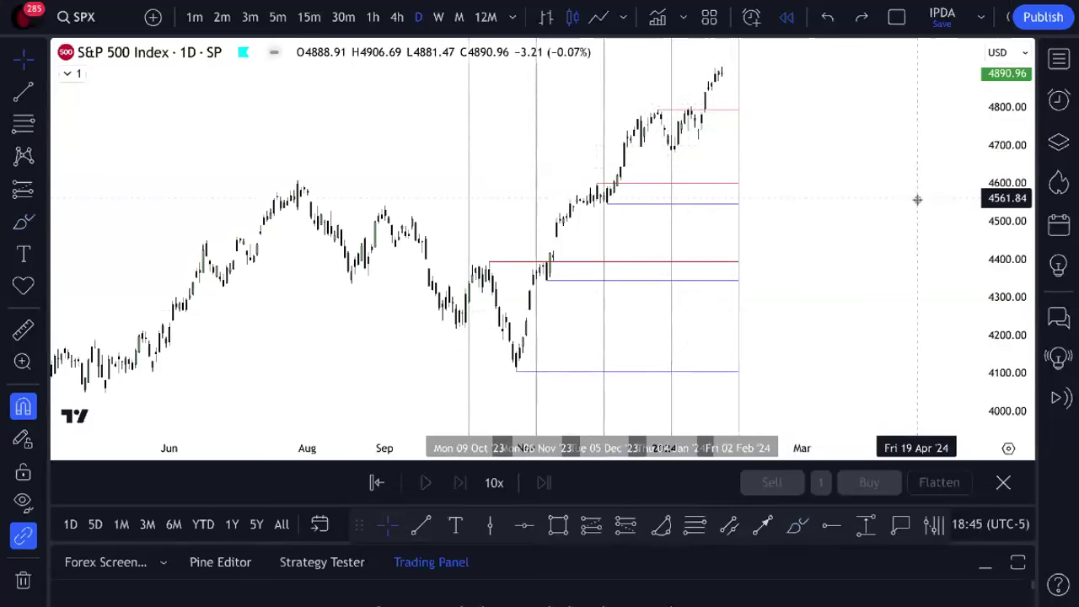
- Switch the daily chart to NVIDIA Corporation (NVDA) from the watchlist, and hide the watchlist again
drag(917, 200, 865, 241)
scroll(865, 244, up, 2)
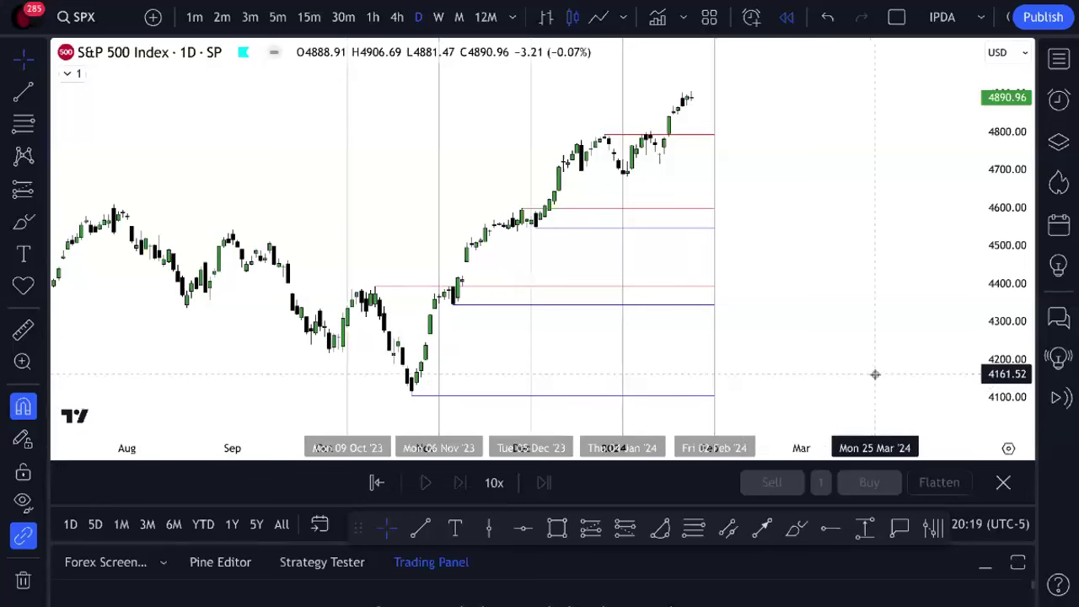
click(1062, 60)
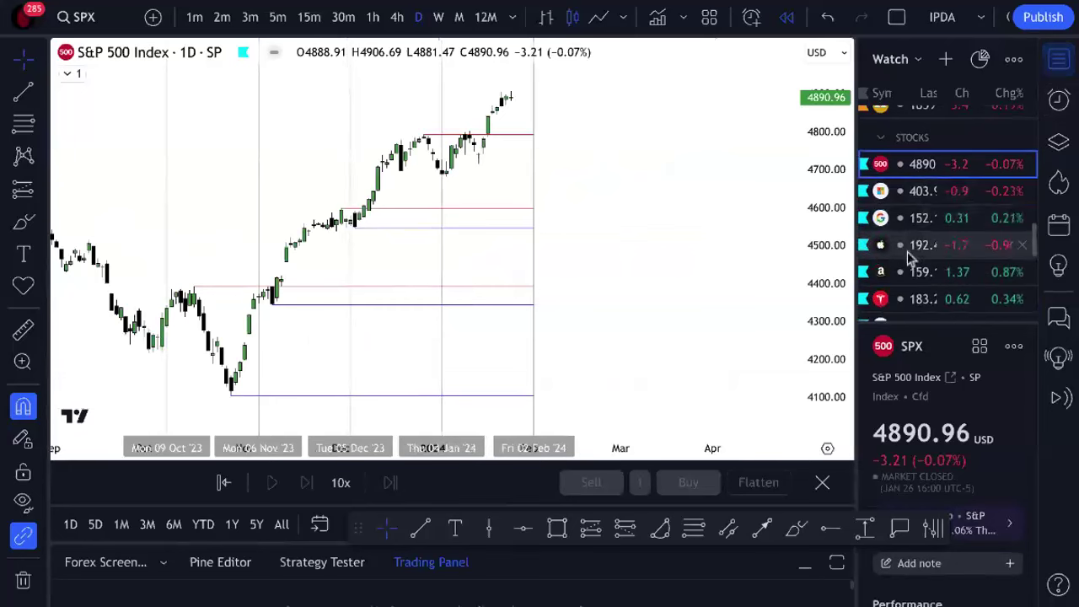
scroll(927, 299, down, 1)
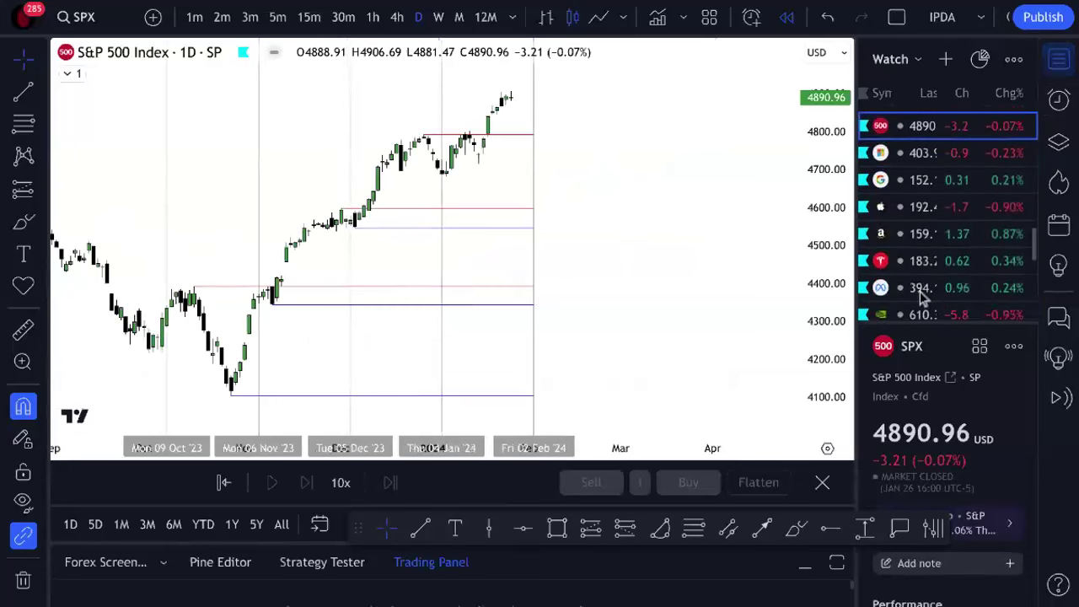
scroll(931, 295, down, 1)
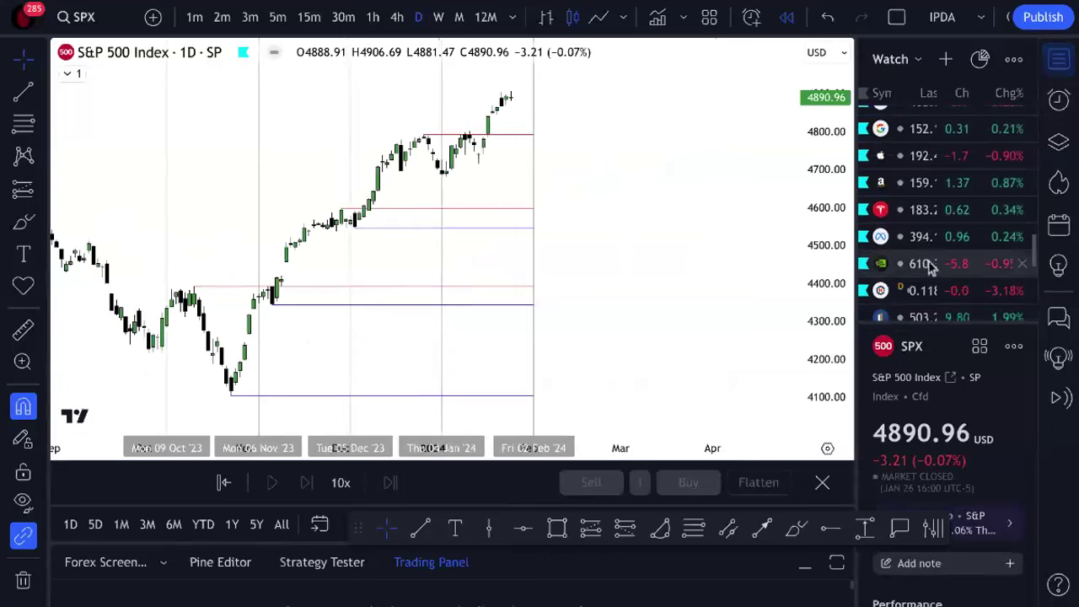
click(930, 266)
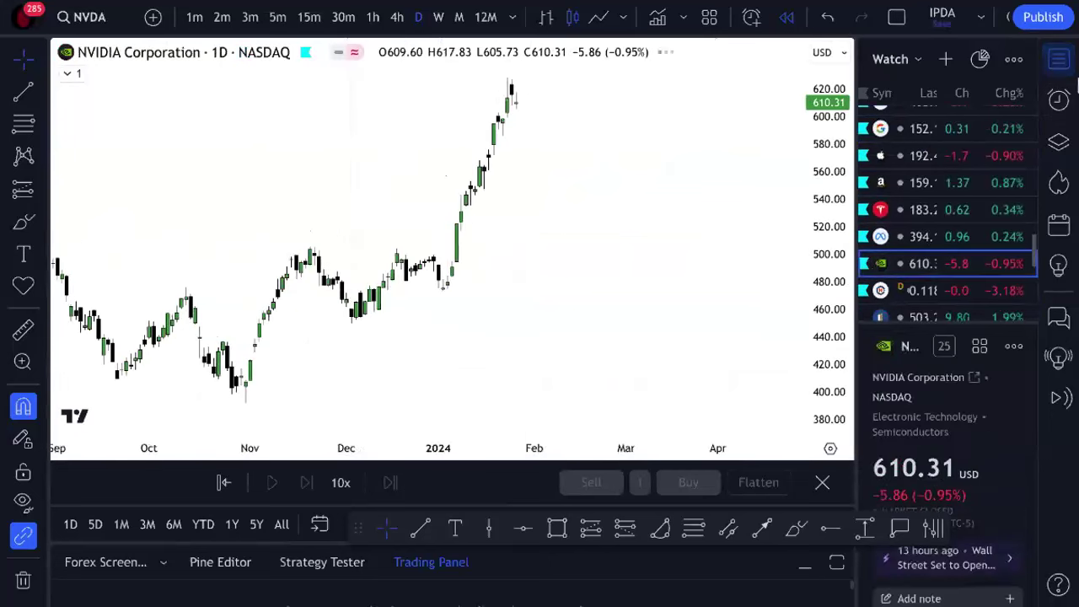
click(1059, 58)
- Examine NVDA's daily price action from 2021 through January 2024, including the 2022 decline and the 2023 rally
scroll(890, 179, down, 3)
scroll(890, 179, down, 2)
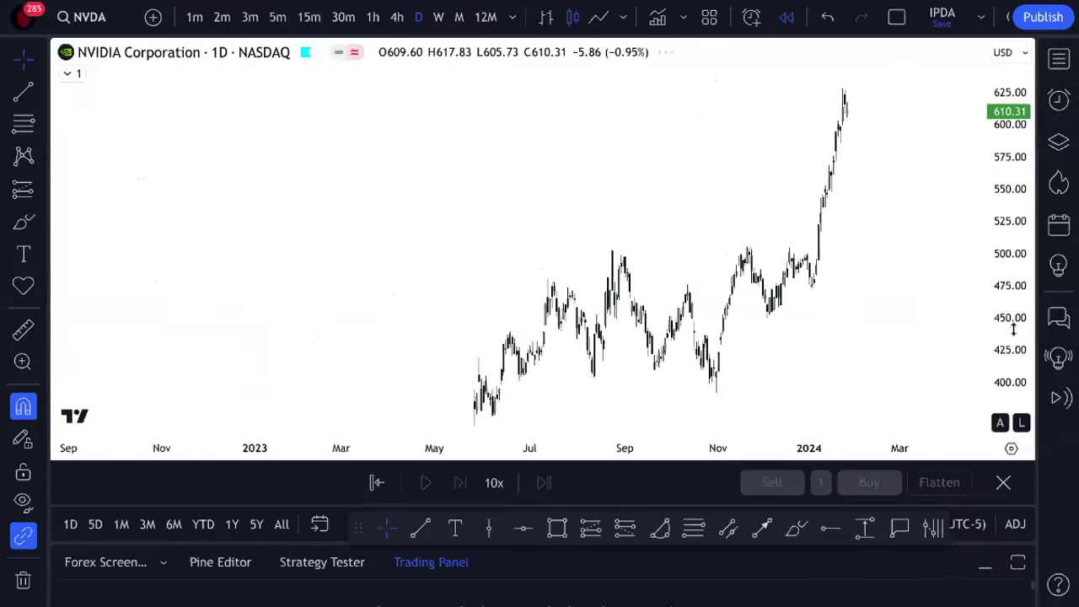
drag(898, 317, 848, 212)
scroll(848, 211, down, 1)
drag(722, 344, 805, 156)
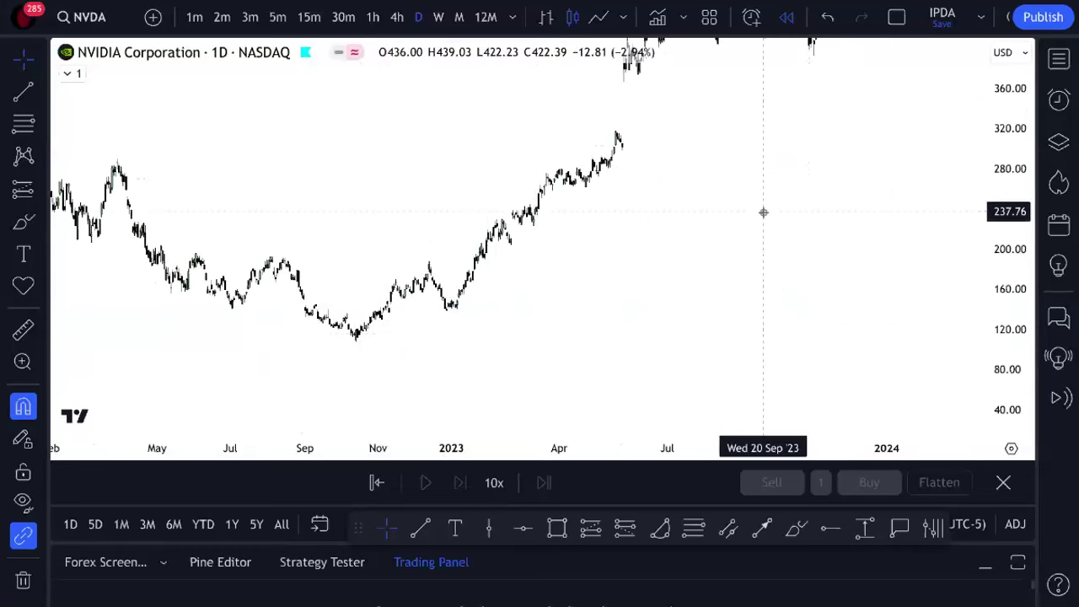
scroll(829, 236, right, 5)
scroll(876, 289, down, 4)
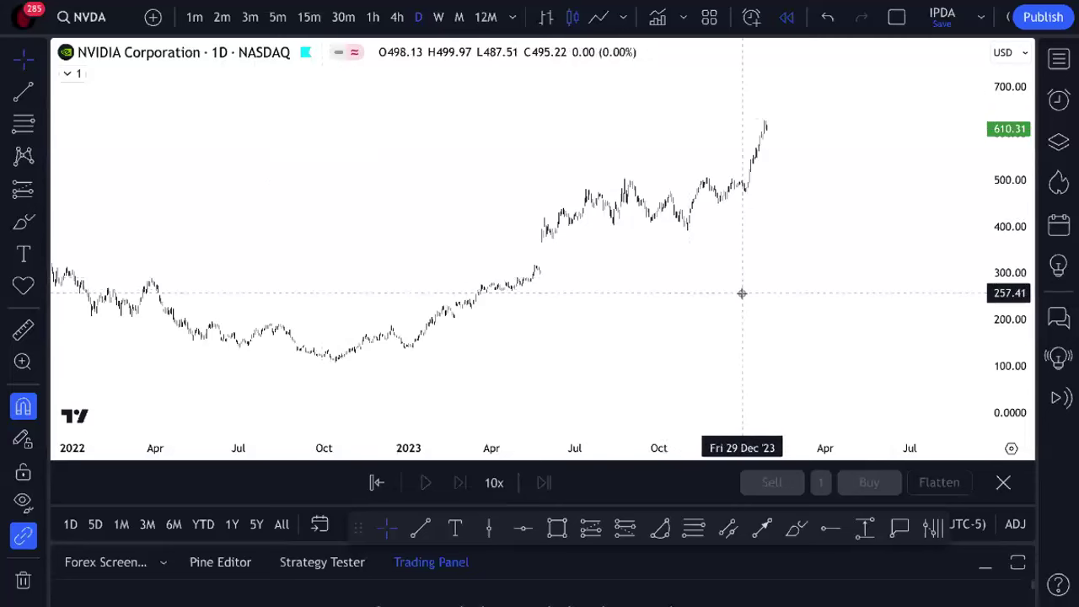
drag(742, 295, 673, 285)
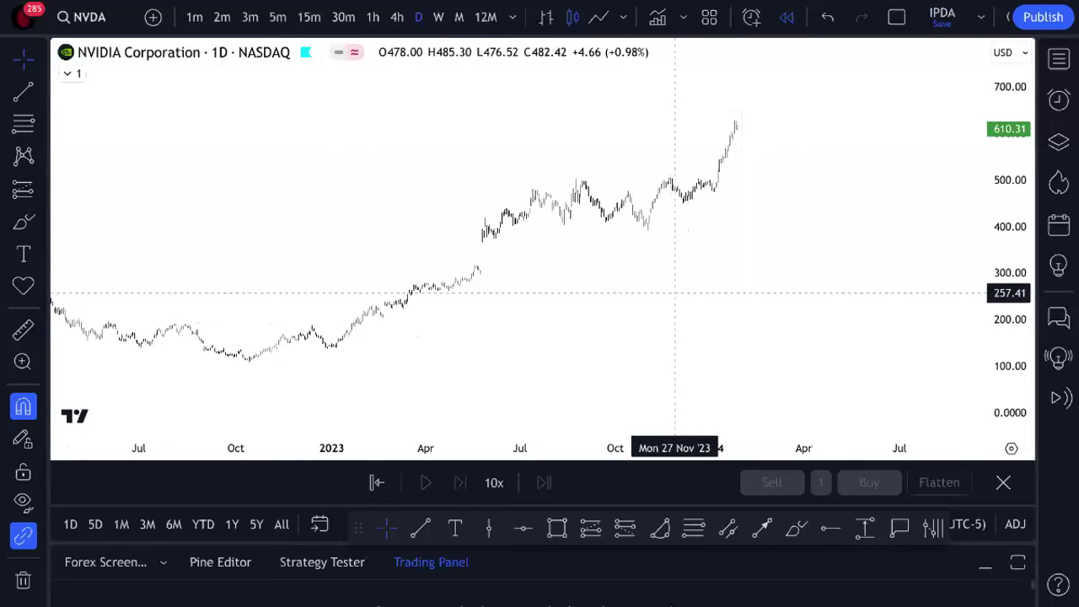
drag(999, 378, 999, 280)
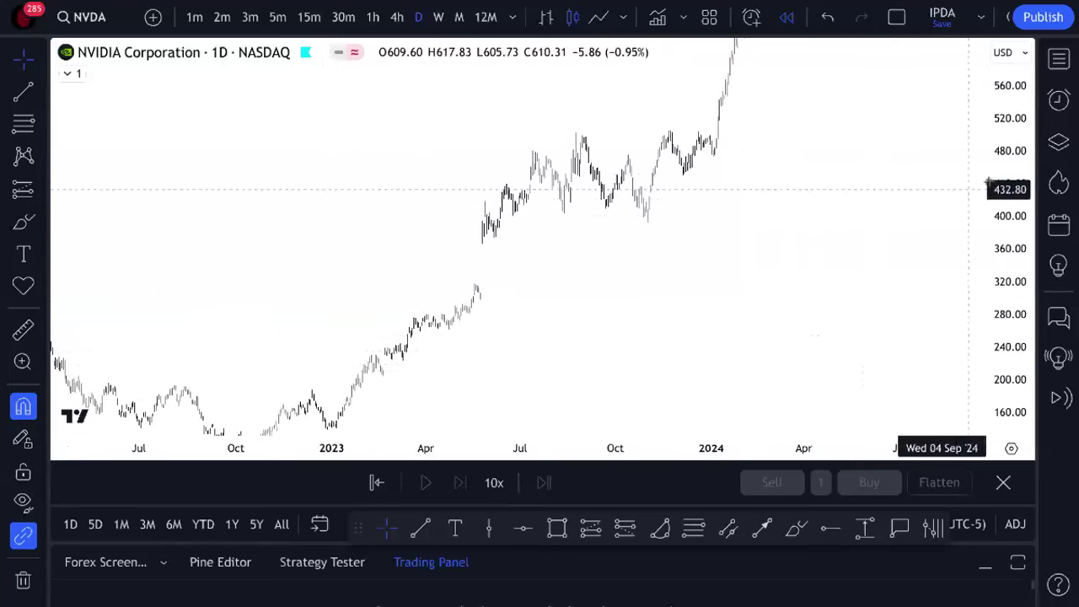
drag(1007, 198, 1008, 263)
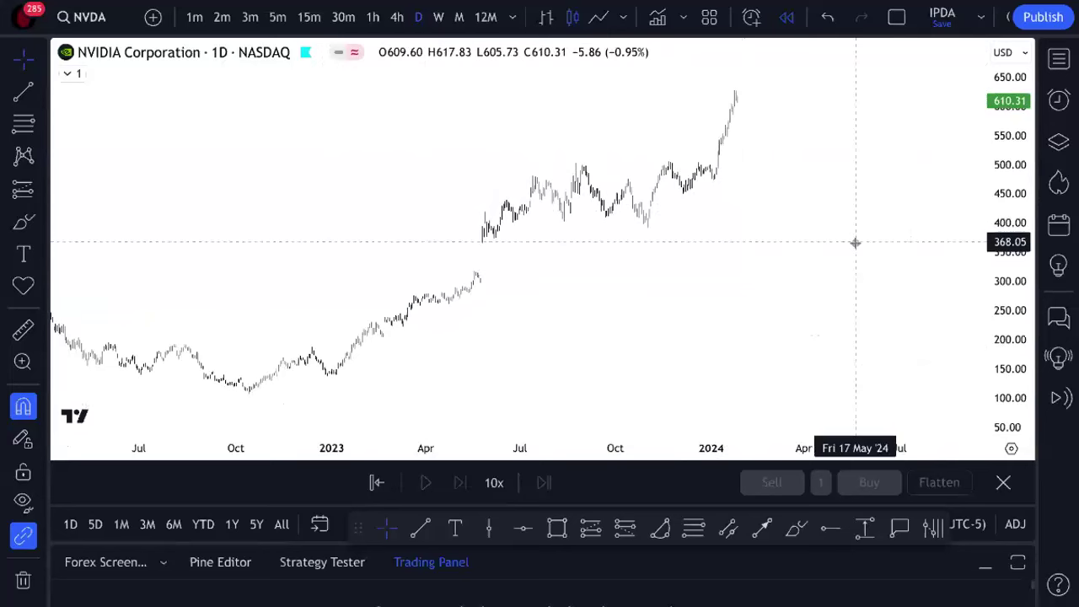
scroll(855, 242, down, 5)
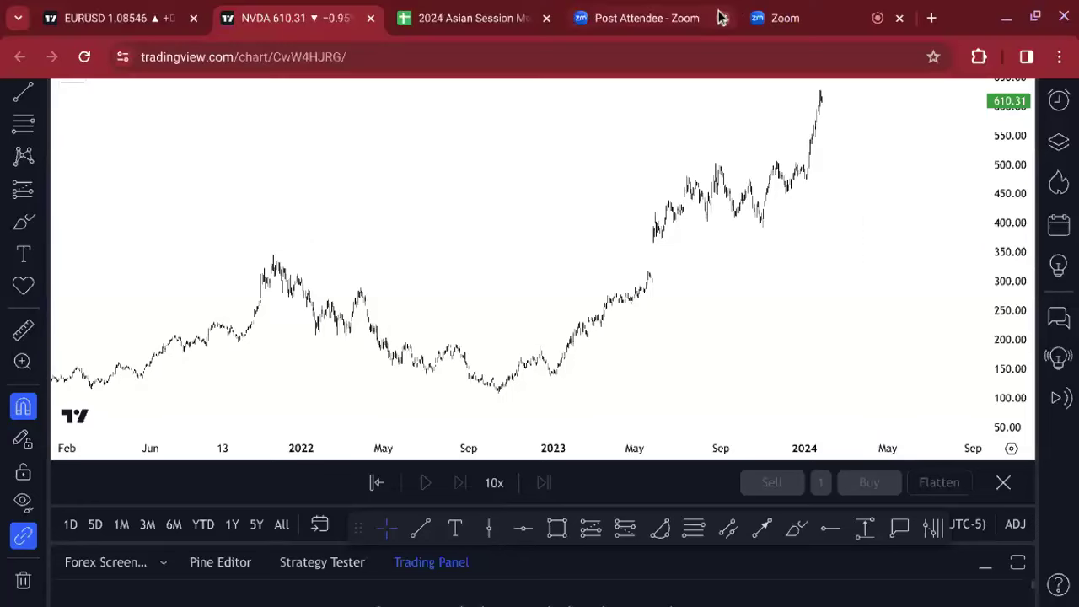
- Open the TradingView home page, tradingview.com, in a new browser tab
mouse_move(379, 10)
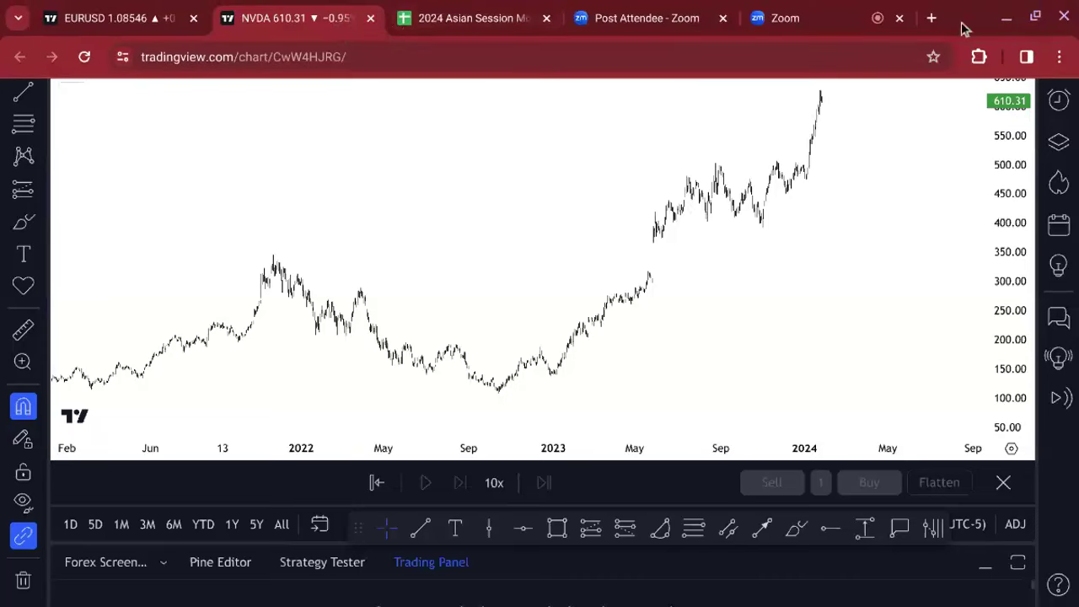
click(933, 17)
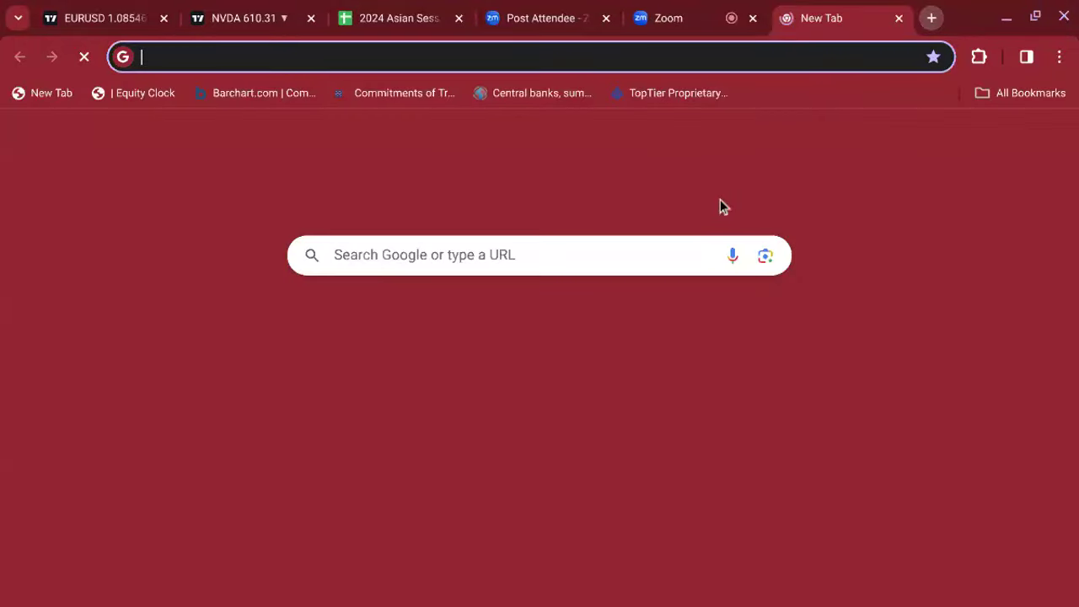
text(tradingview.com)
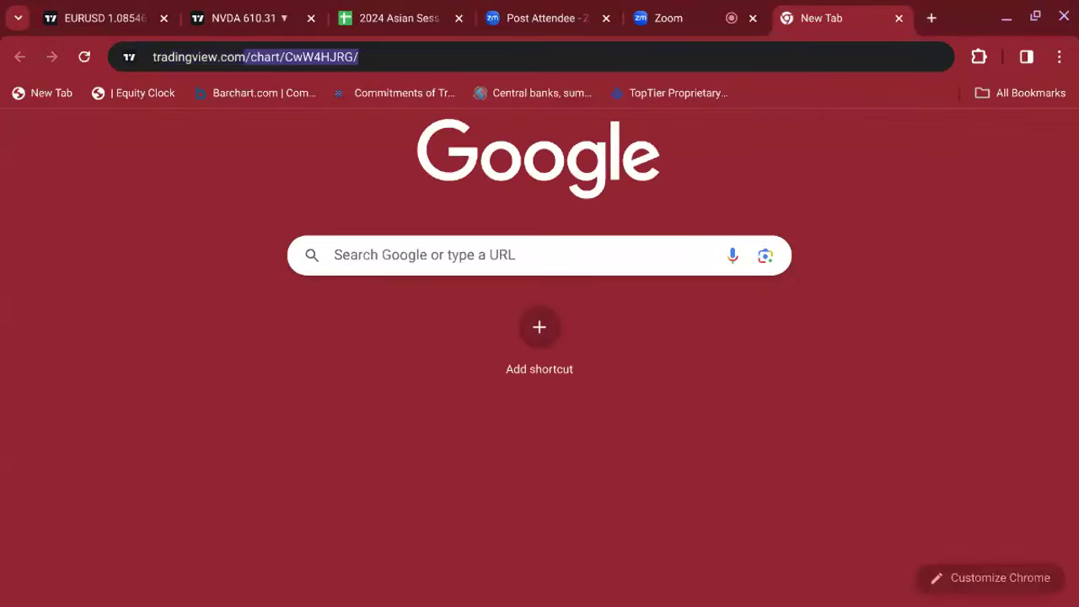
key(Delete)
key(Return)
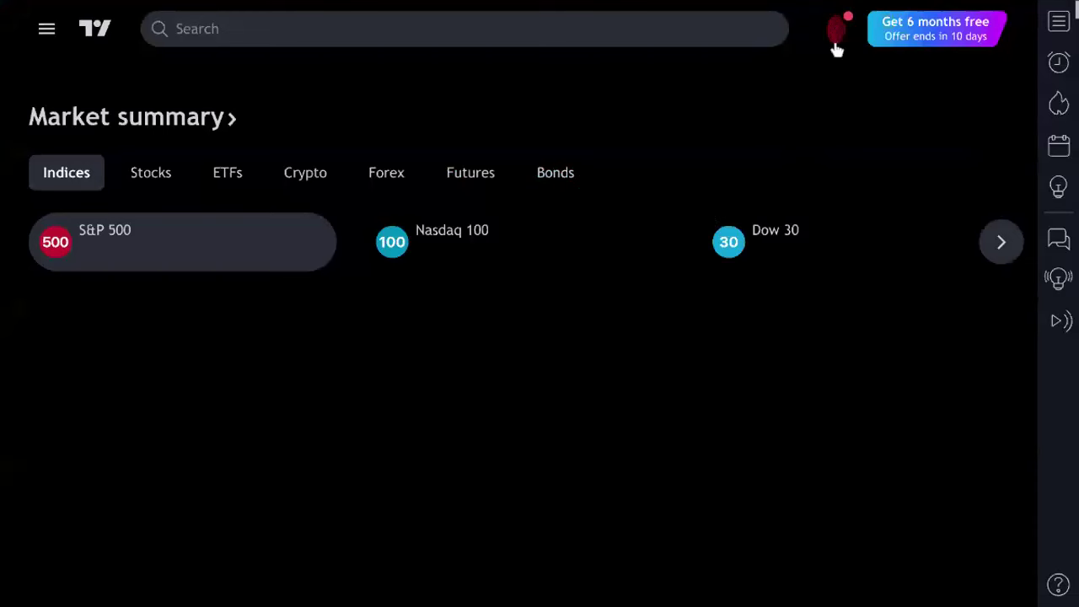
- Open the signed-in account's public profile page and examine its published ideas
click(836, 34)
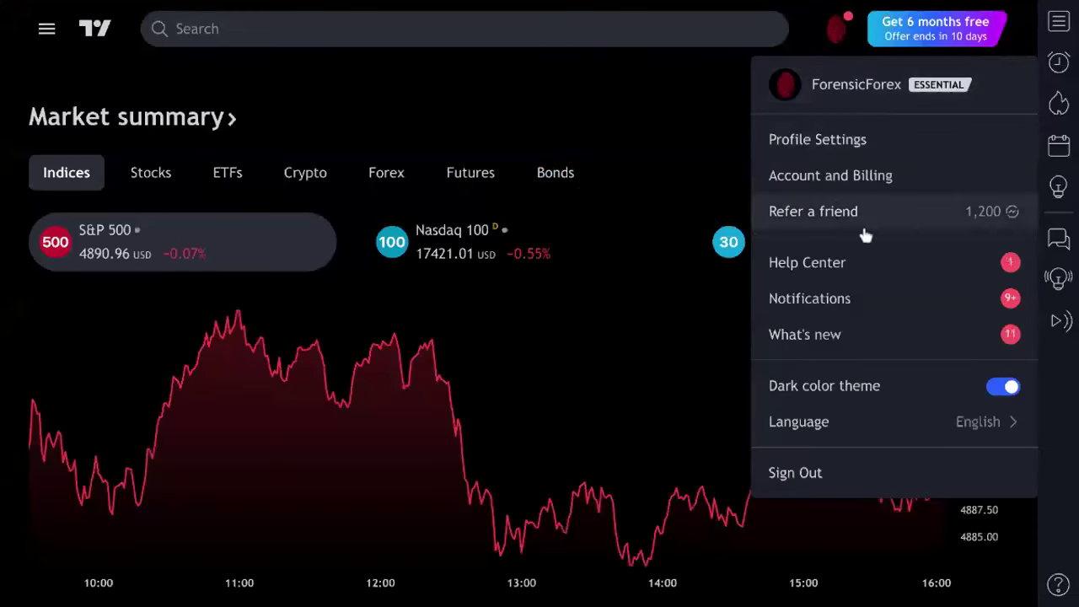
click(905, 103)
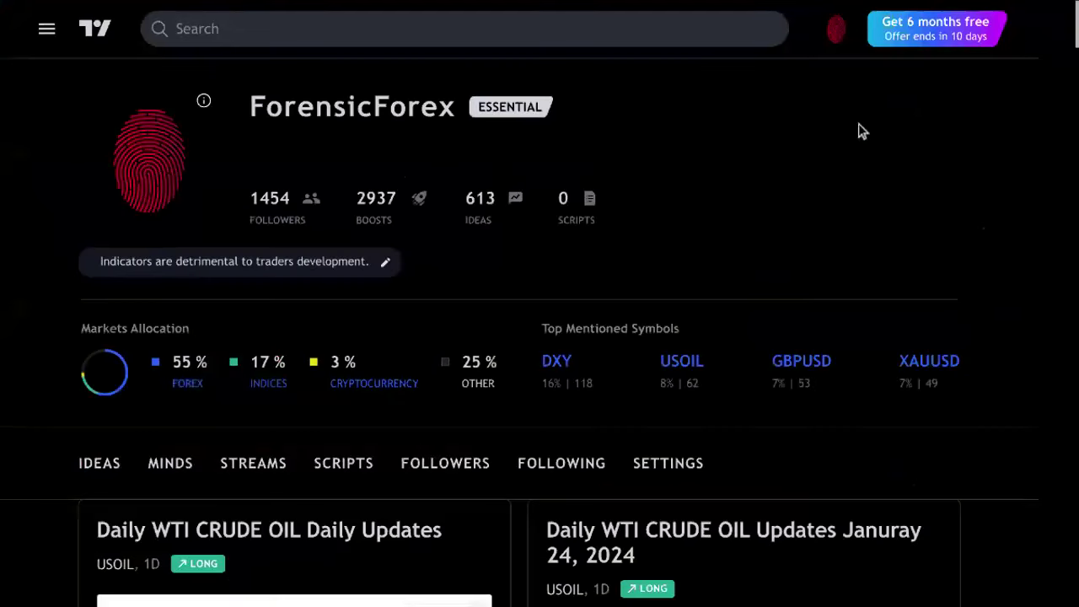
scroll(686, 203, down, 3)
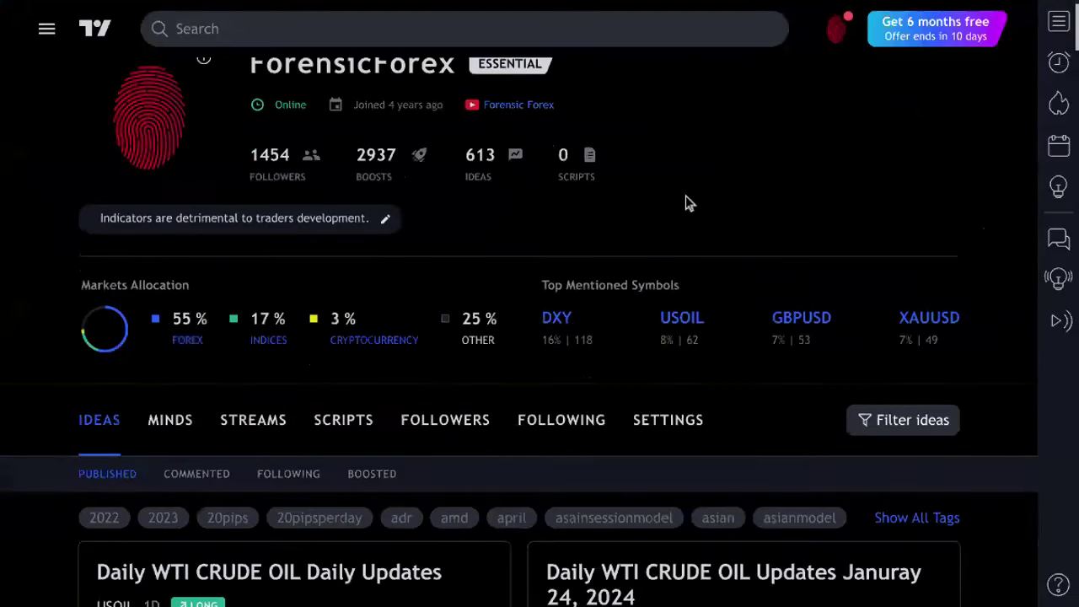
- Examine the profile's daily WTI crude oil ideas published from late January 2024 back to December 2023
scroll(645, 211, down, 5)
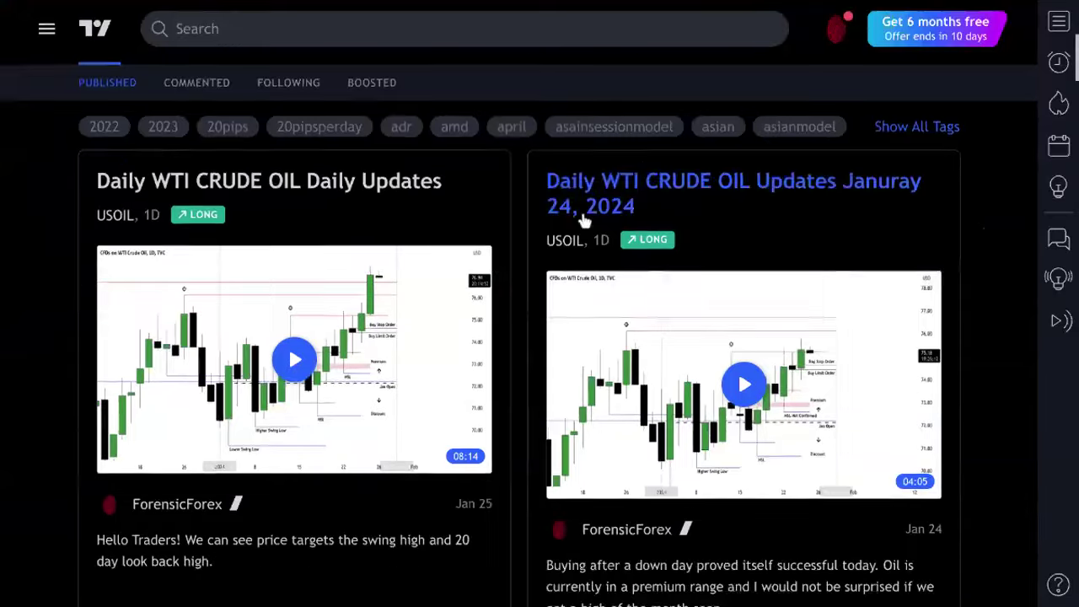
scroll(609, 315, up, 1)
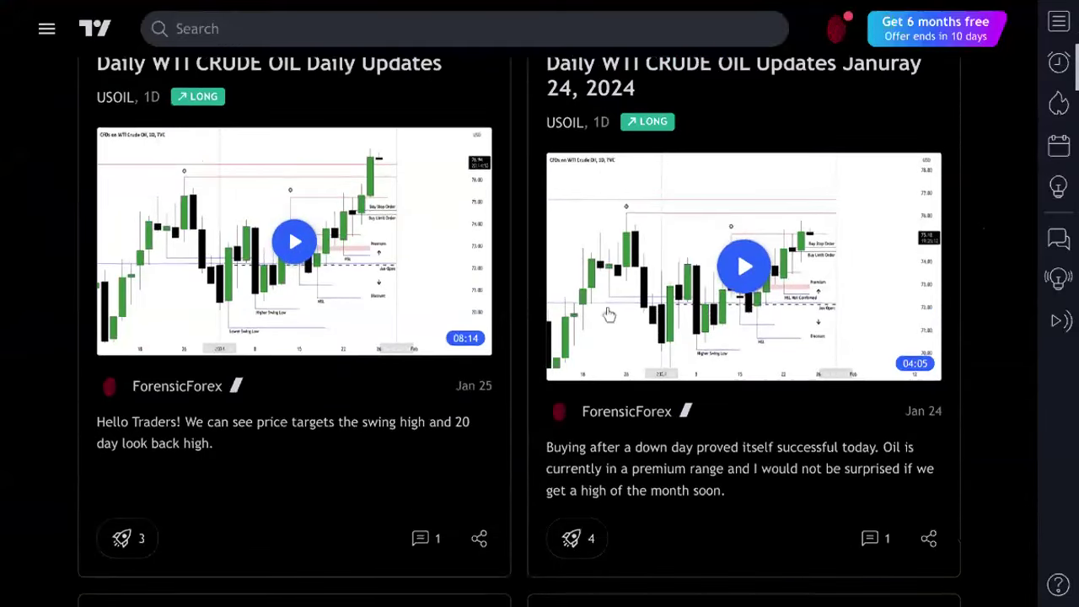
scroll(590, 328, down, 5)
scroll(517, 382, down, 14)
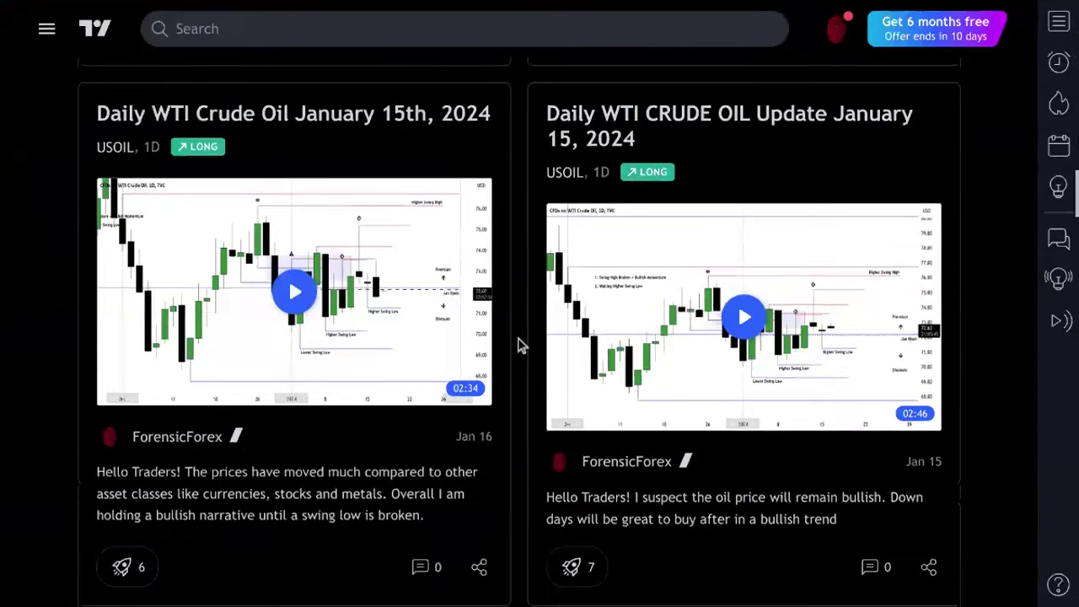
scroll(520, 345, down, 3)
scroll(520, 345, down, 3)
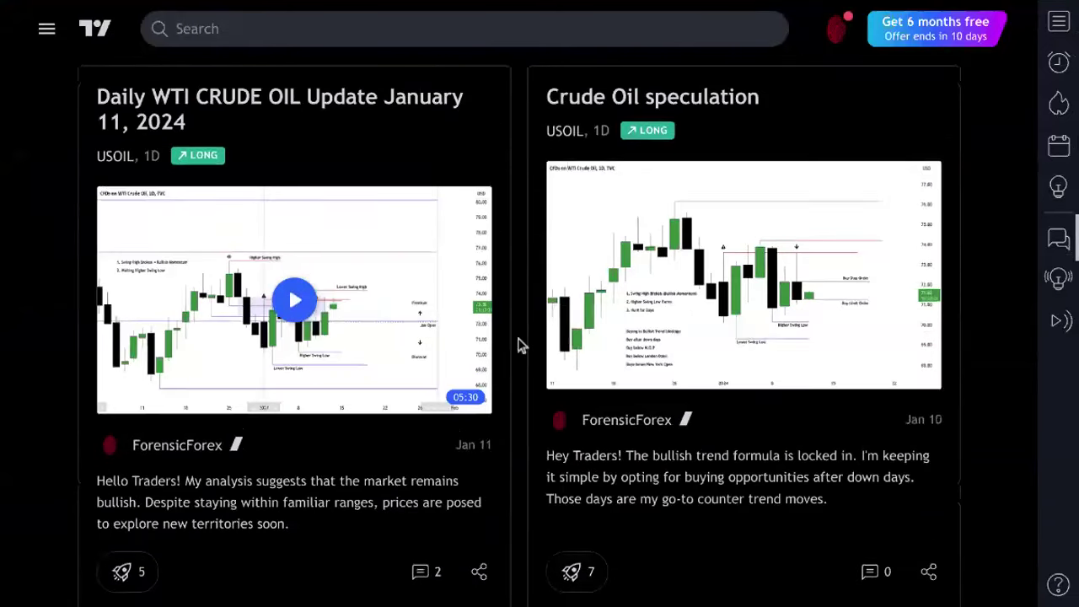
scroll(520, 346, down, 12)
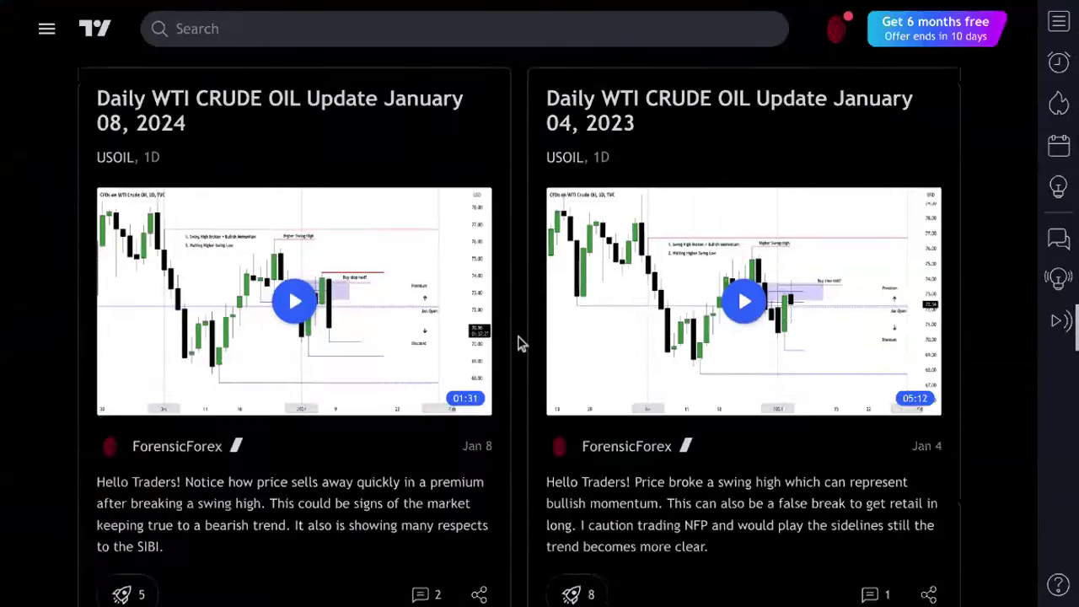
scroll(520, 343, down, 4)
scroll(520, 344, down, 3)
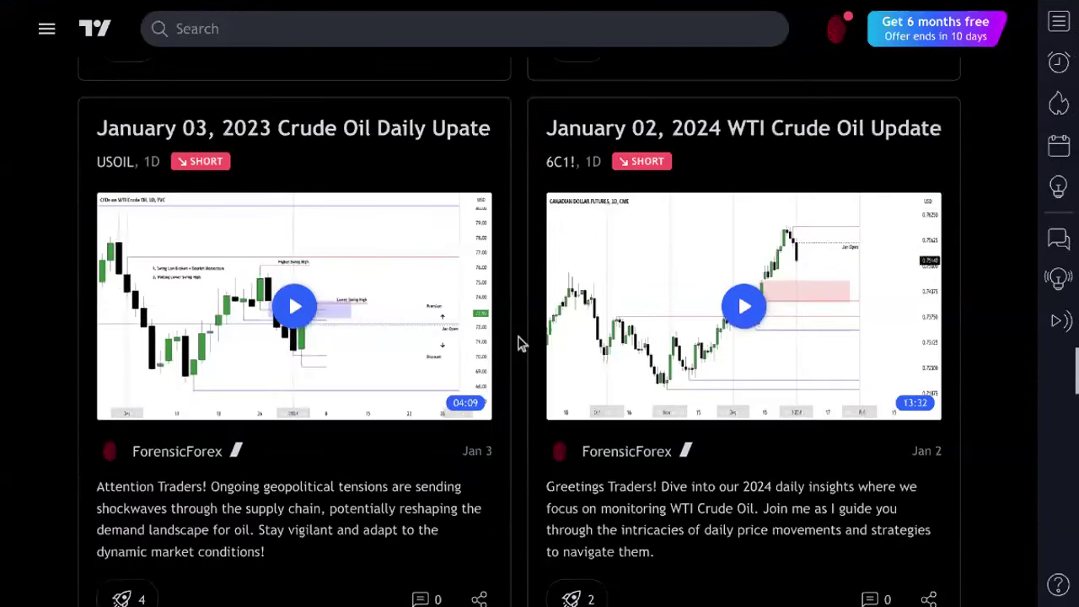
scroll(520, 344, down, 5)
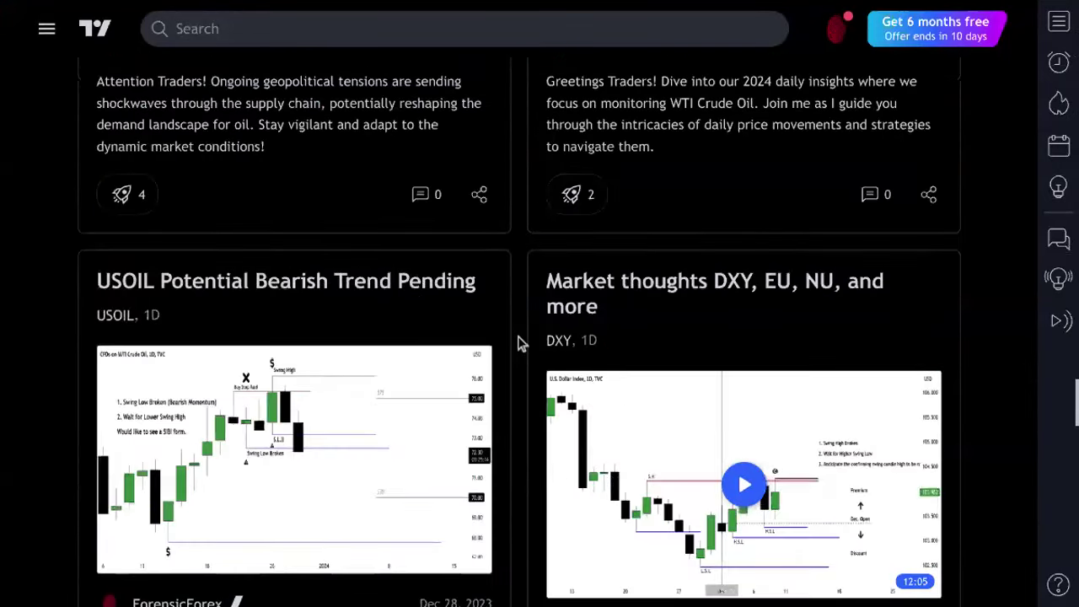
scroll(520, 342, down, 9)
scroll(523, 344, up, 2)
- Load more published ideas and examine the currency-pair posts from December 2023 back to October 2023, including the USD/JPY, CAD/JPY and USD/CAD charts
click(520, 246)
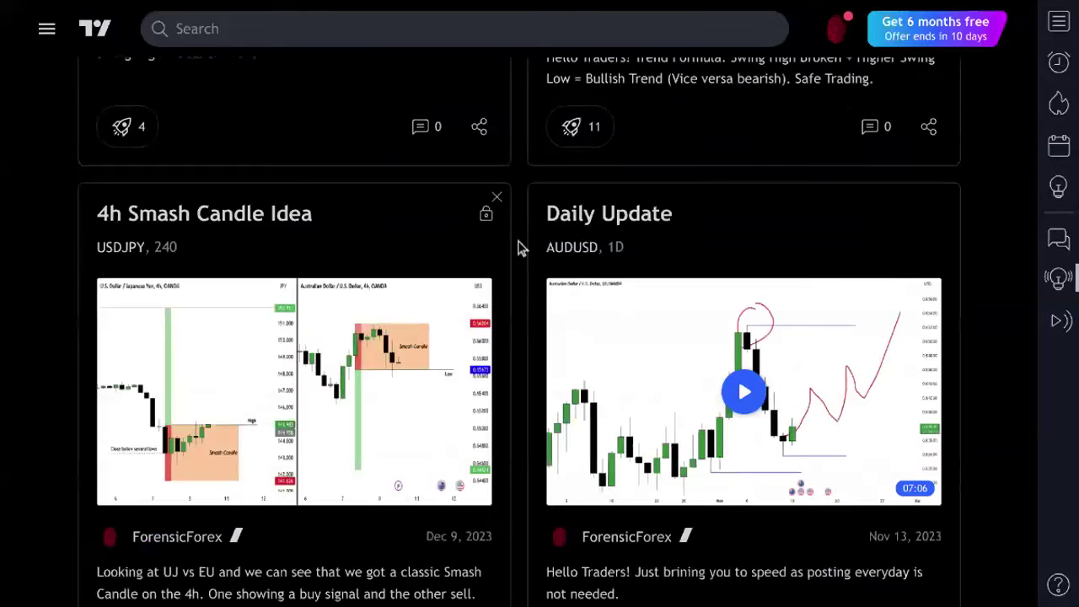
scroll(520, 247, down, 2)
scroll(520, 248, down, 3)
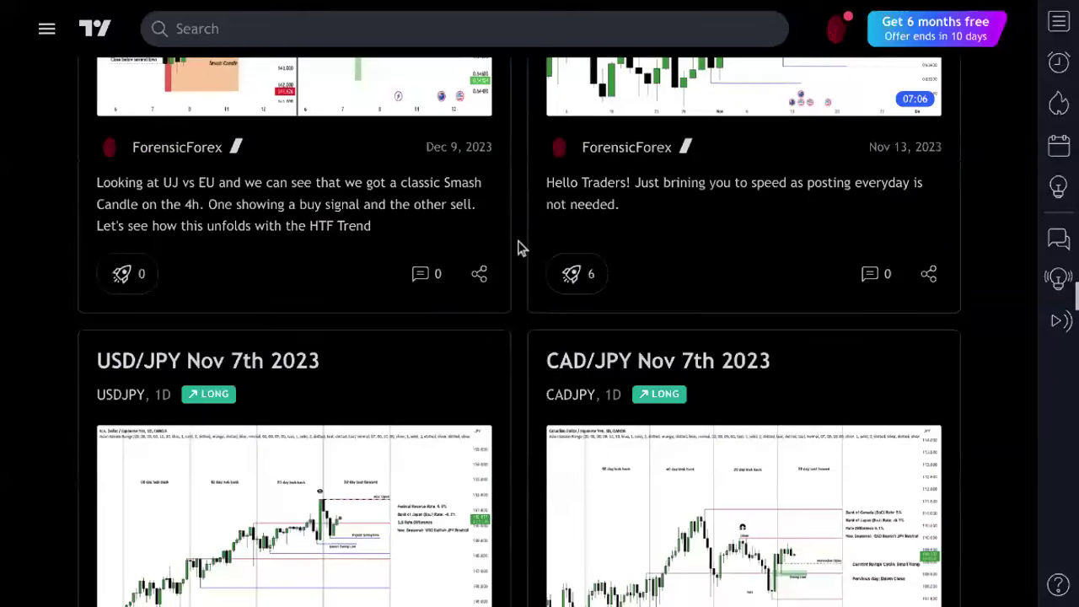
scroll(520, 248, down, 3)
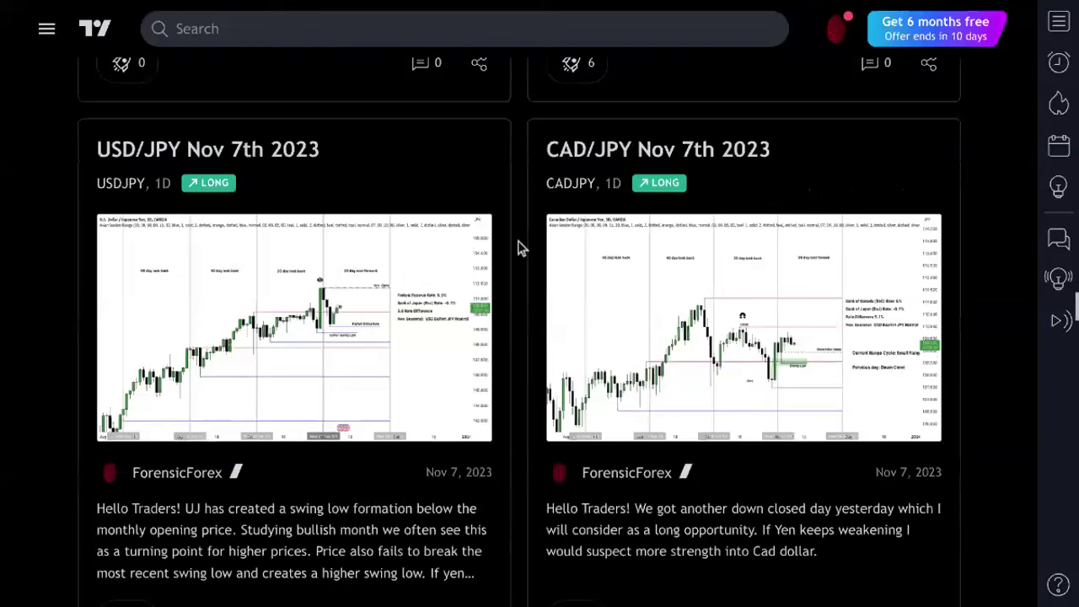
scroll(520, 248, down, 6)
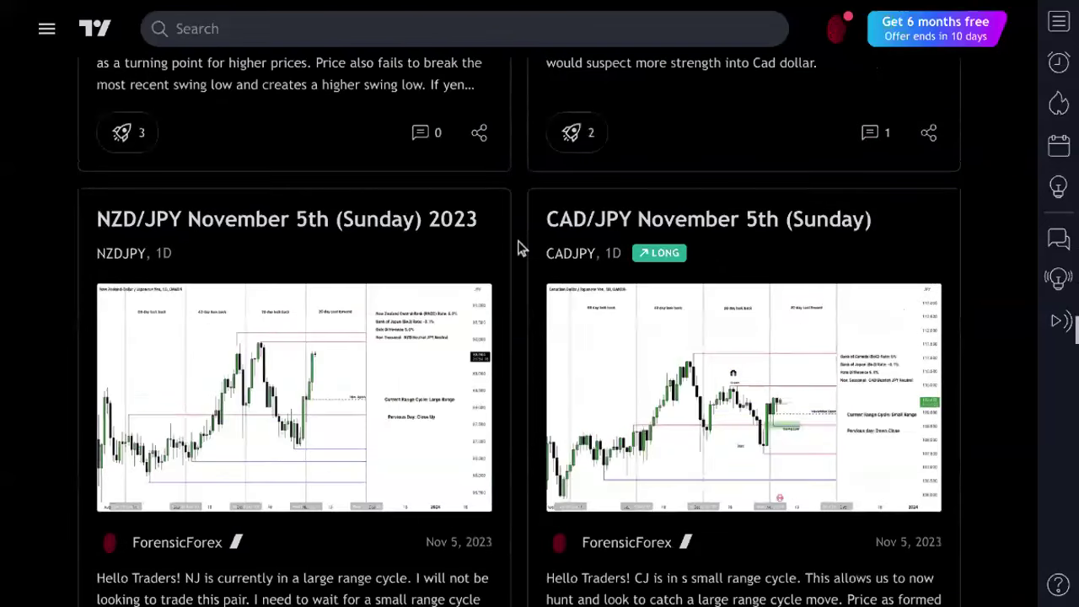
scroll(520, 248, down, 5)
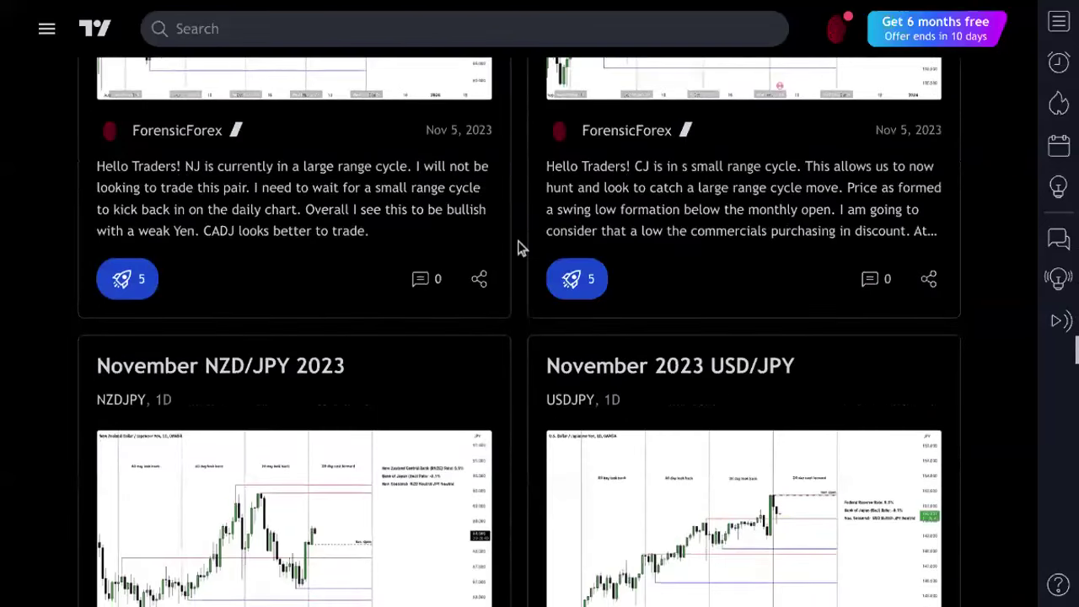
scroll(520, 248, down, 4)
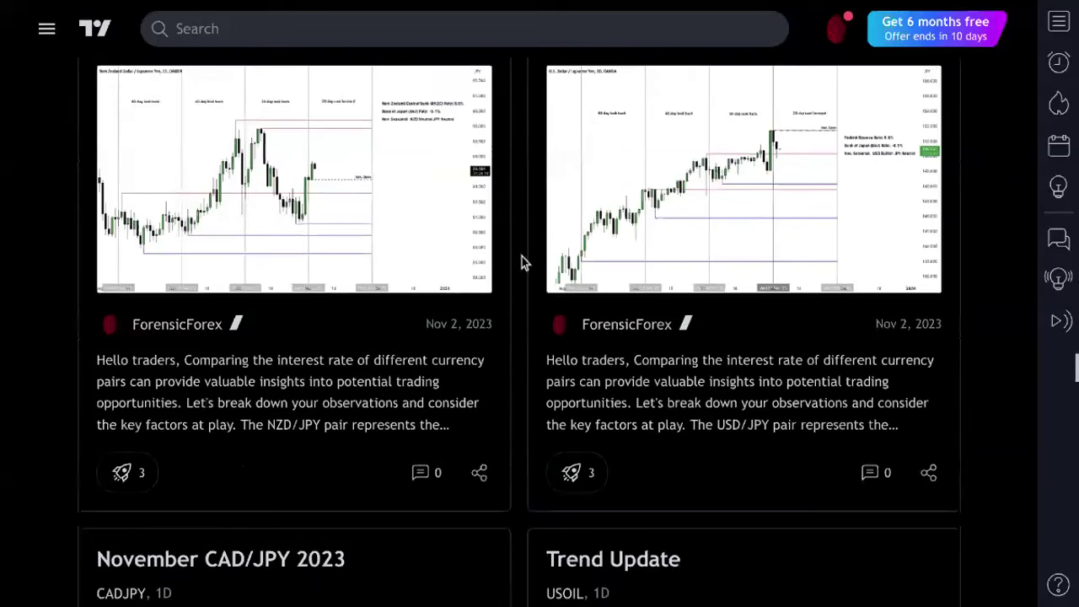
scroll(522, 256, down, 8)
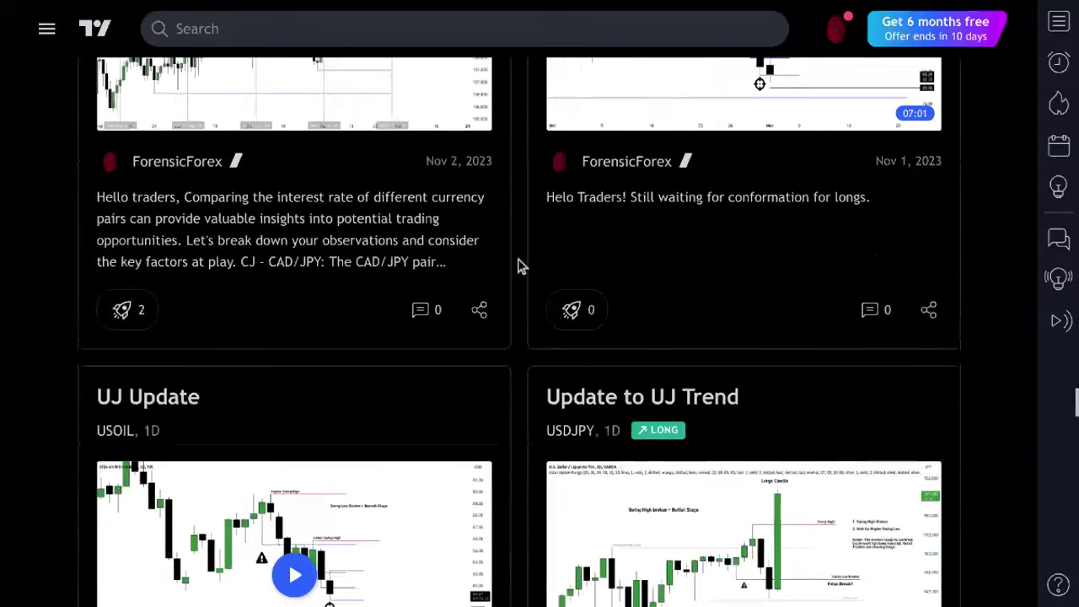
scroll(520, 266, down, 3)
scroll(520, 267, down, 2)
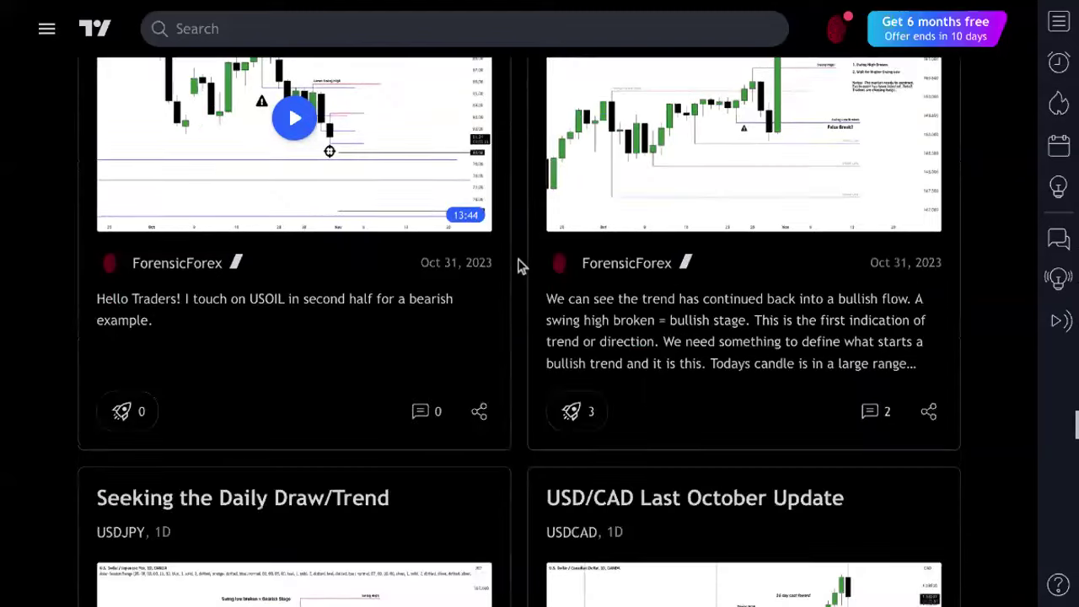
scroll(520, 266, down, 12)
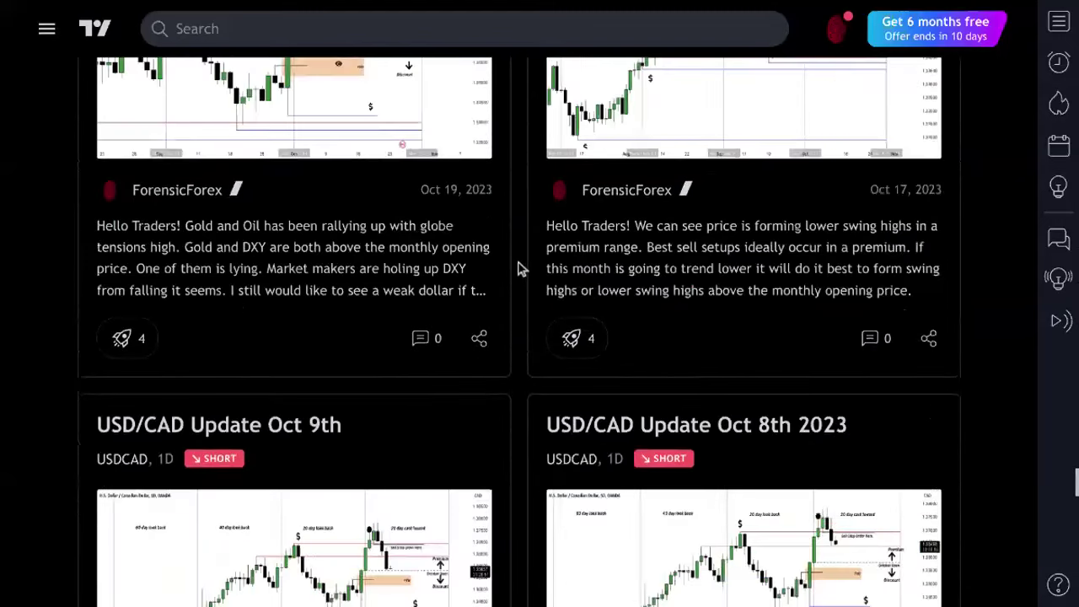
scroll(520, 269, down, 7)
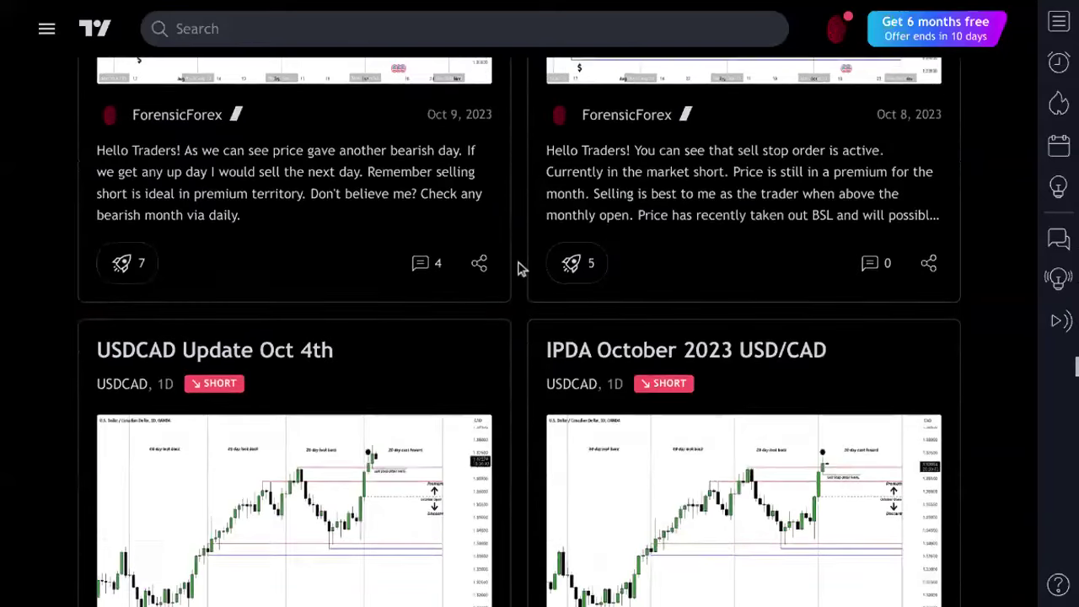
- Examine the AUD/USD daily updates from August 2023 and the XAU/USD daily updates from July 2023, continuing back to June
scroll(517, 273, down, 13)
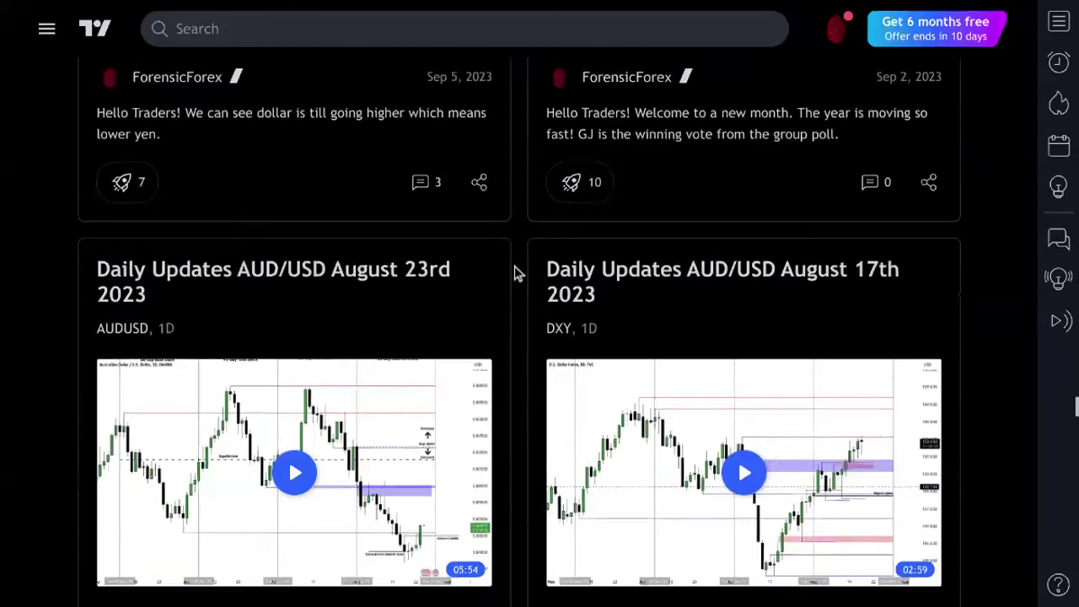
scroll(517, 272, down, 2)
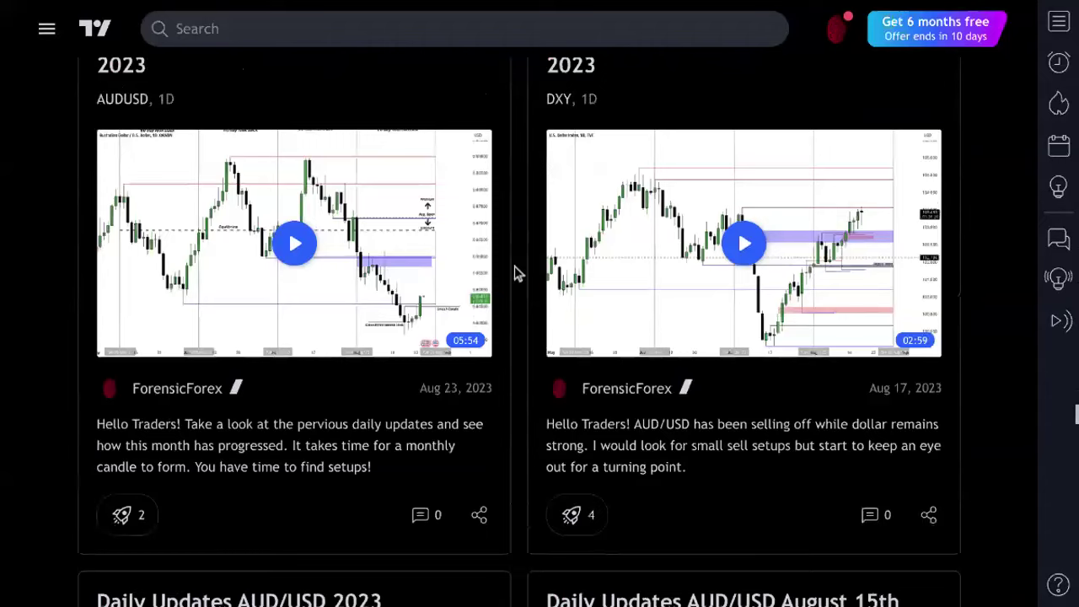
scroll(517, 273, down, 4)
scroll(518, 272, down, 2)
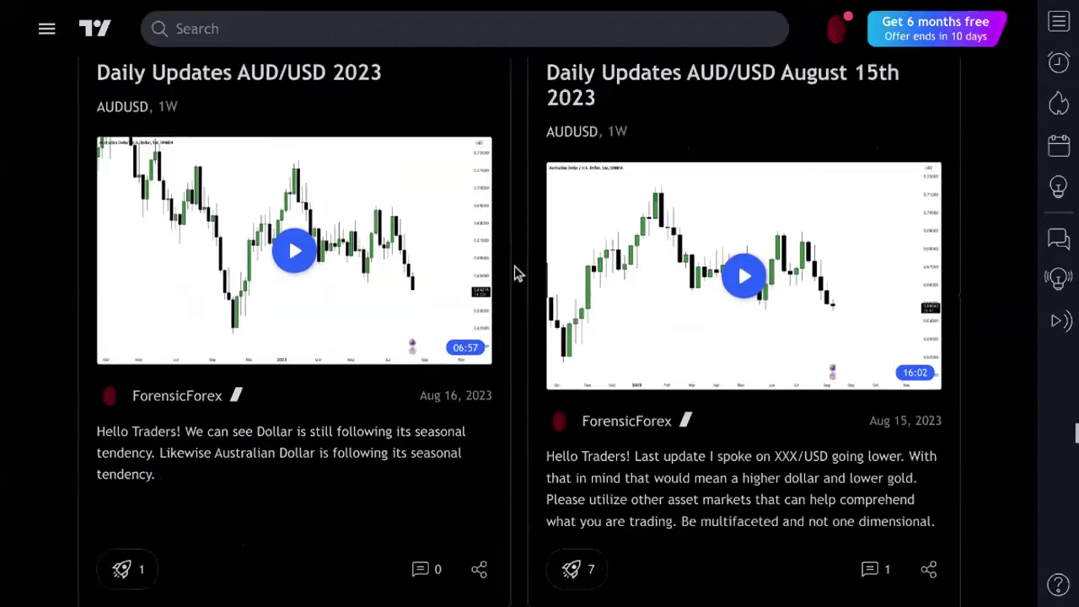
scroll(518, 272, down, 6)
scroll(517, 272, down, 2)
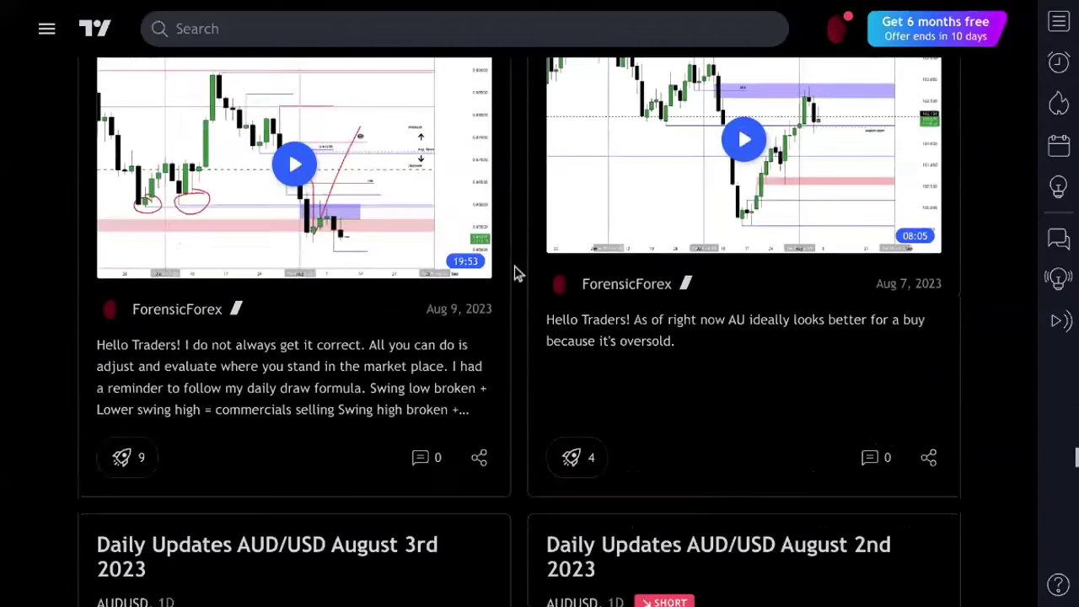
scroll(518, 273, down, 6)
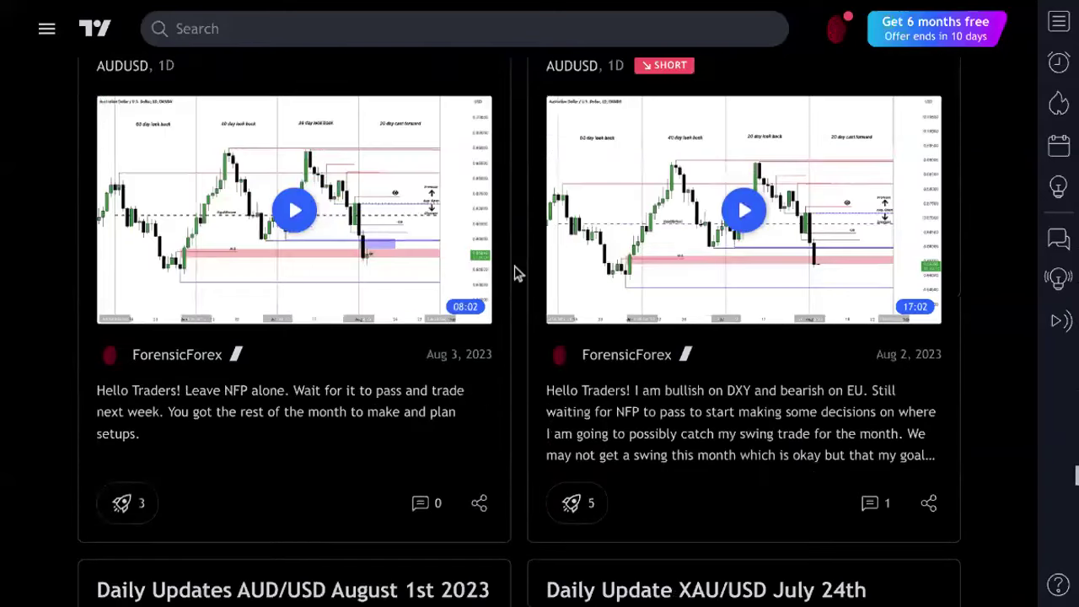
scroll(518, 272, down, 7)
scroll(517, 272, down, 7)
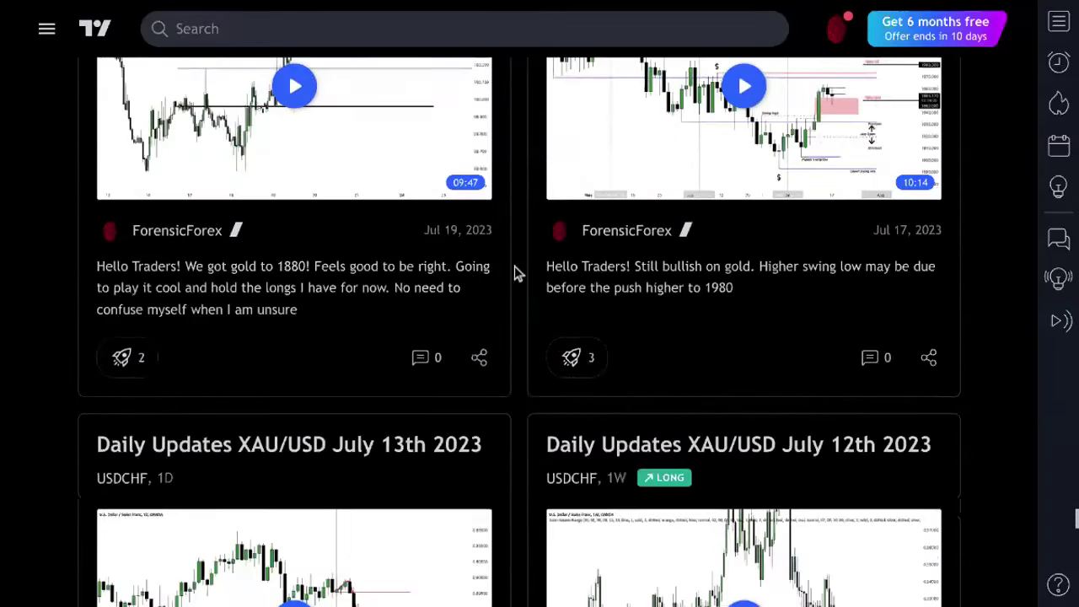
scroll(517, 272, down, 11)
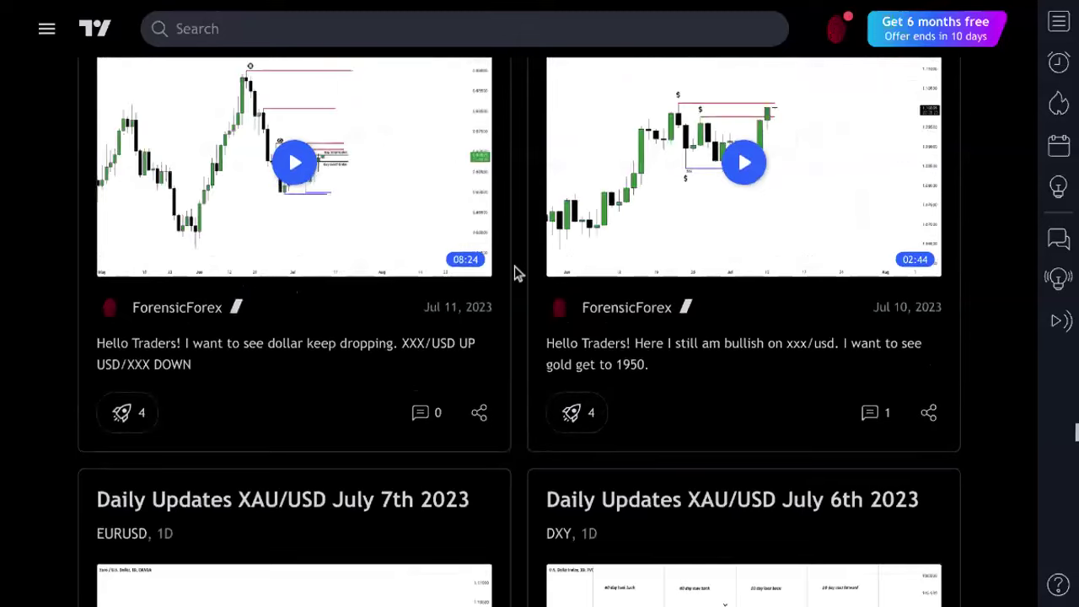
scroll(517, 273, down, 10)
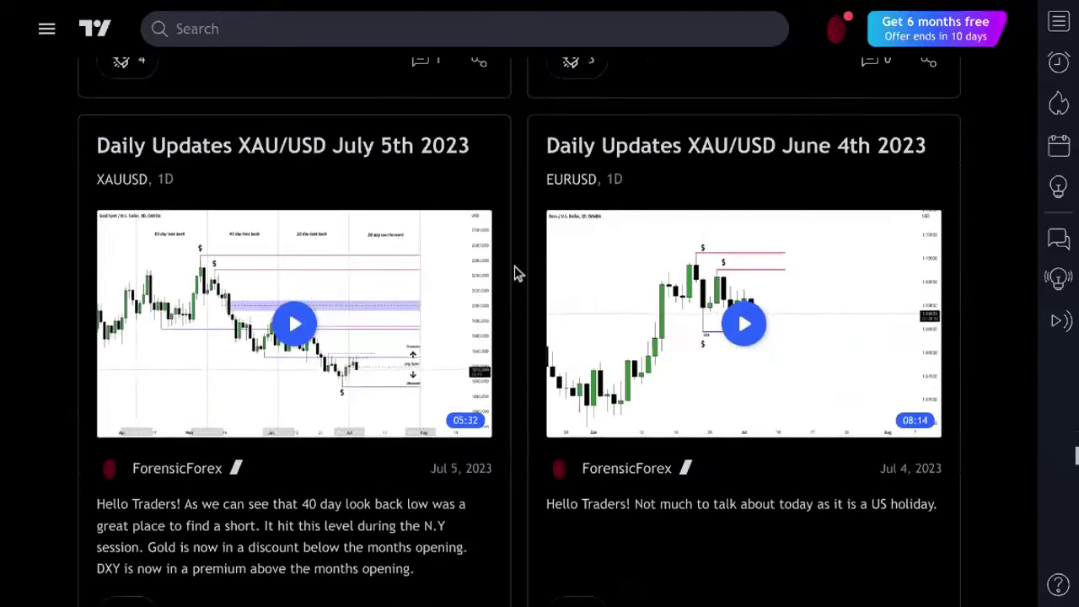
scroll(517, 272, down, 18)
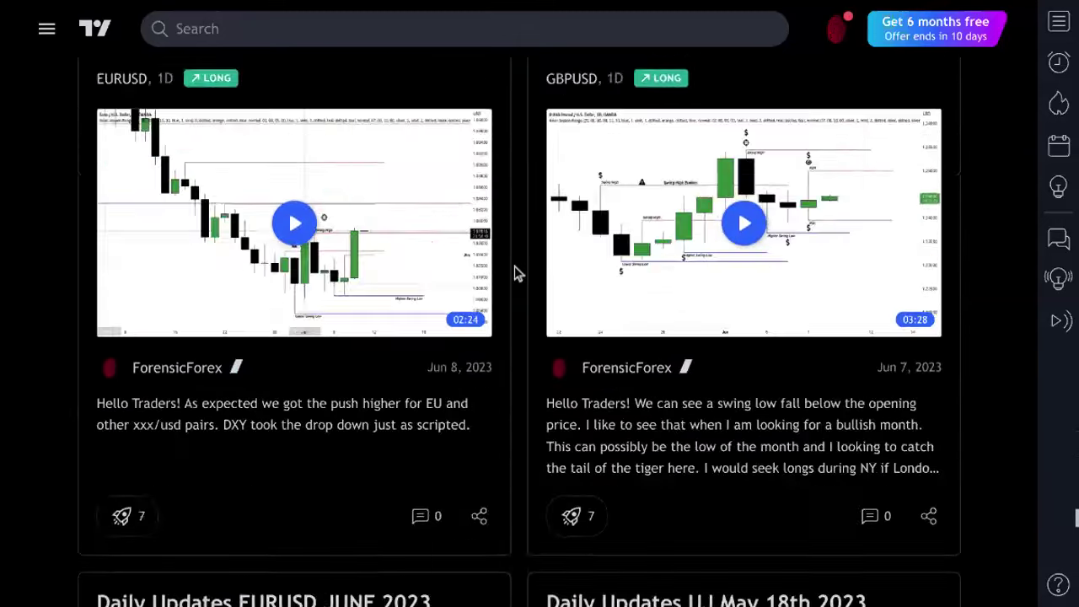
- Examine the May and April 2023 ideas, including the Asian Session Model examples and the UJ and AU daily updates
scroll(518, 272, down, 7)
scroll(518, 272, down, 7)
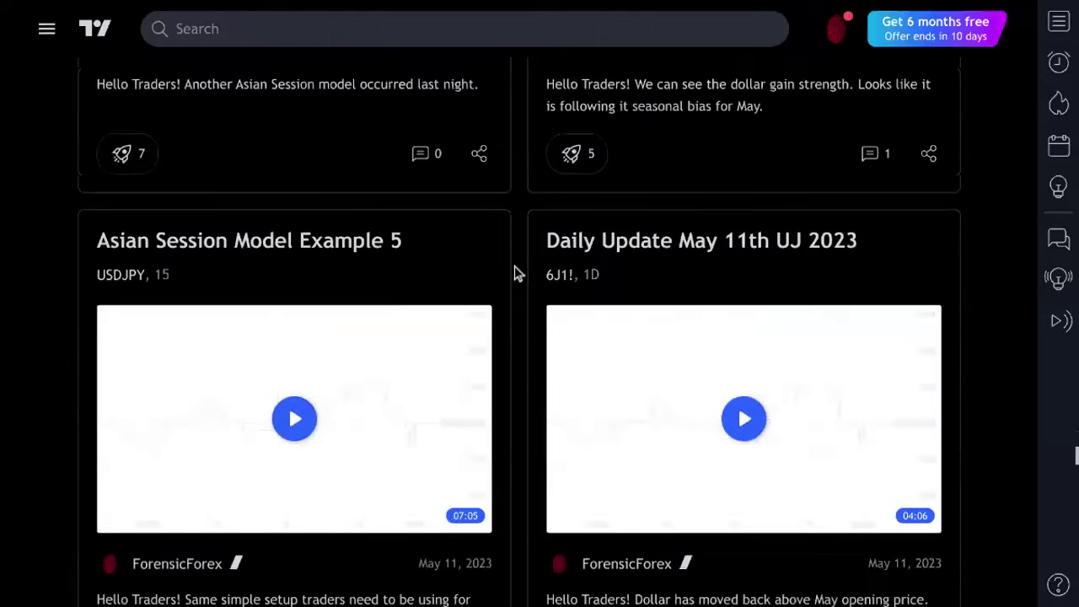
scroll(518, 272, down, 6)
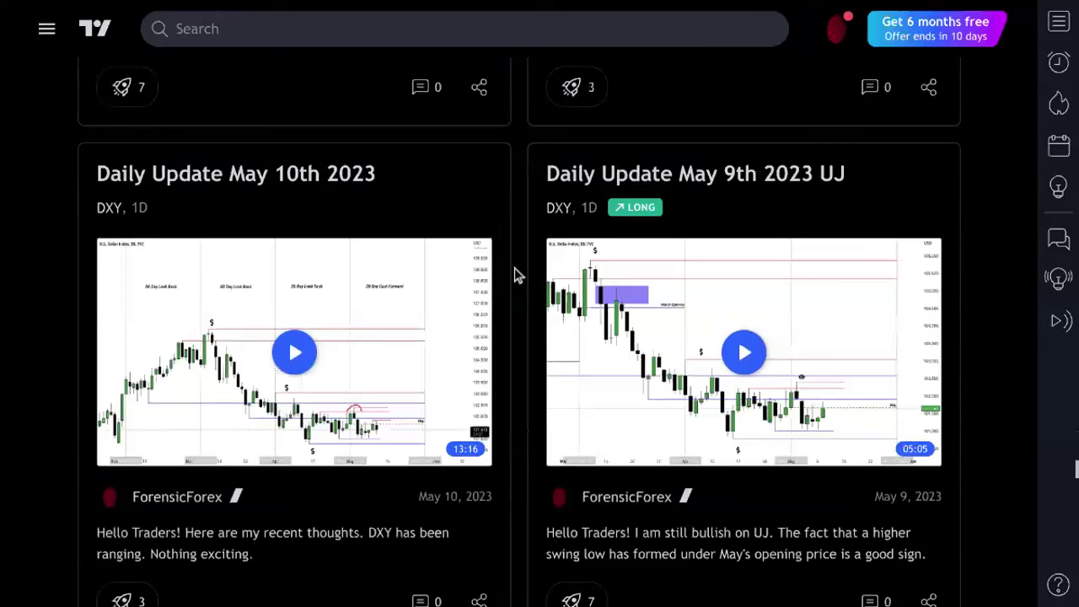
scroll(517, 272, down, 6)
scroll(518, 272, down, 6)
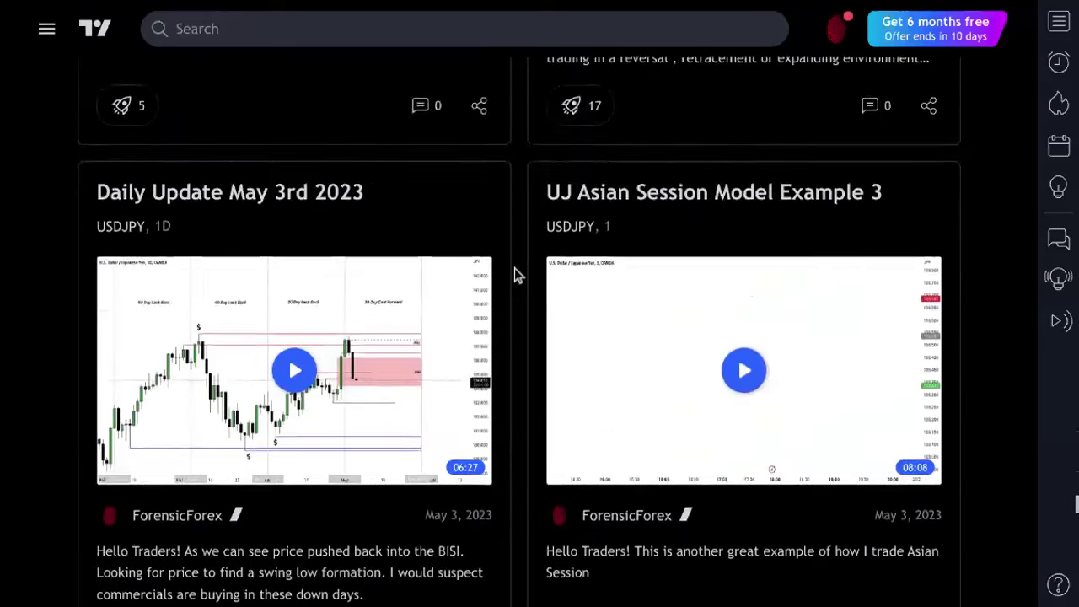
scroll(517, 275, down, 2)
scroll(518, 275, down, 2)
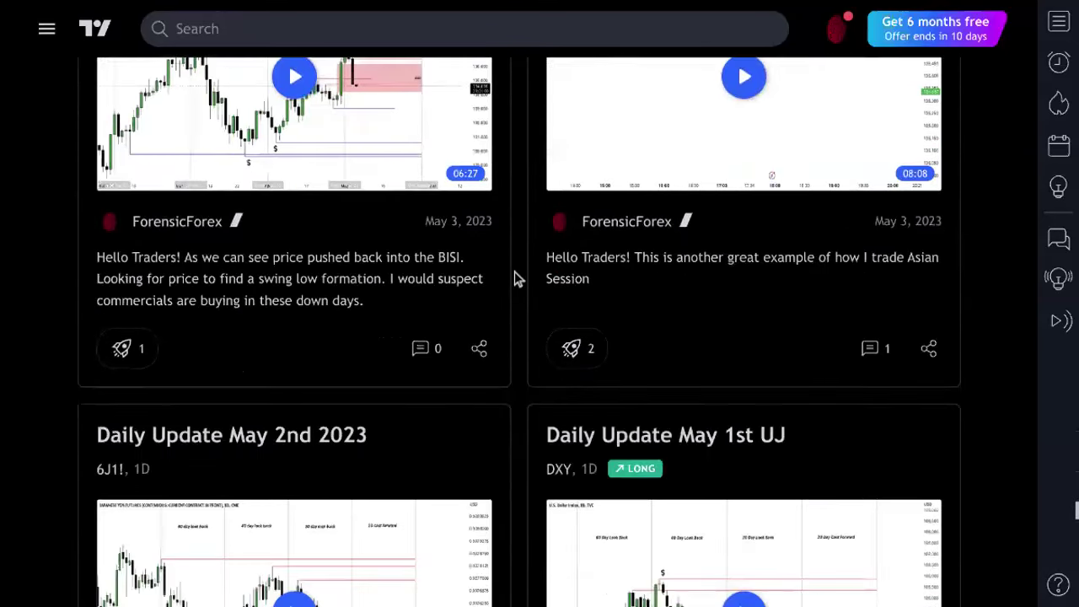
scroll(518, 278, down, 6)
scroll(518, 278, down, 5)
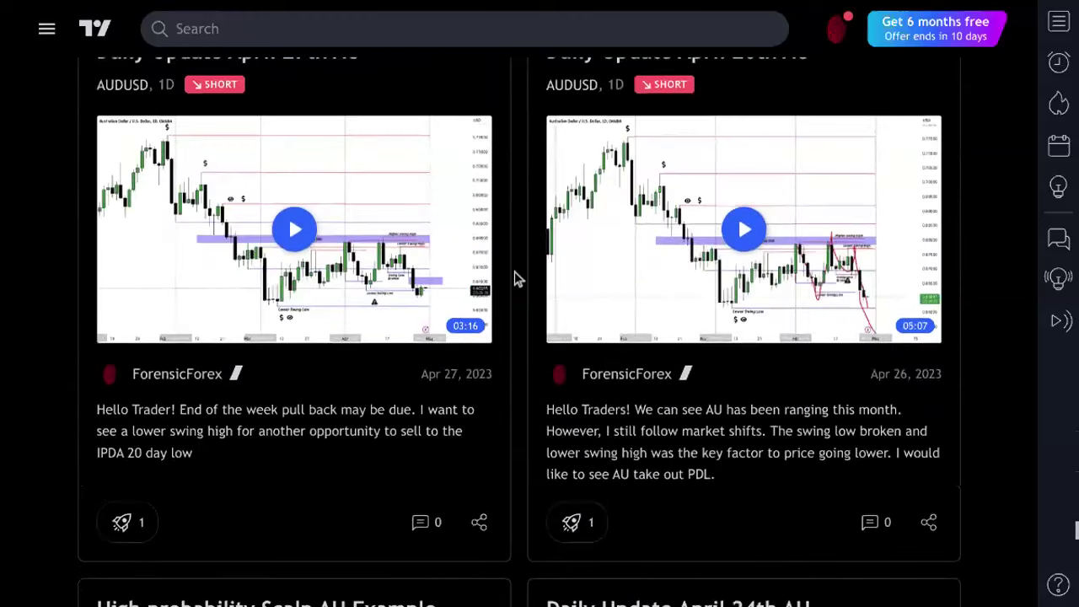
scroll(518, 278, down, 6)
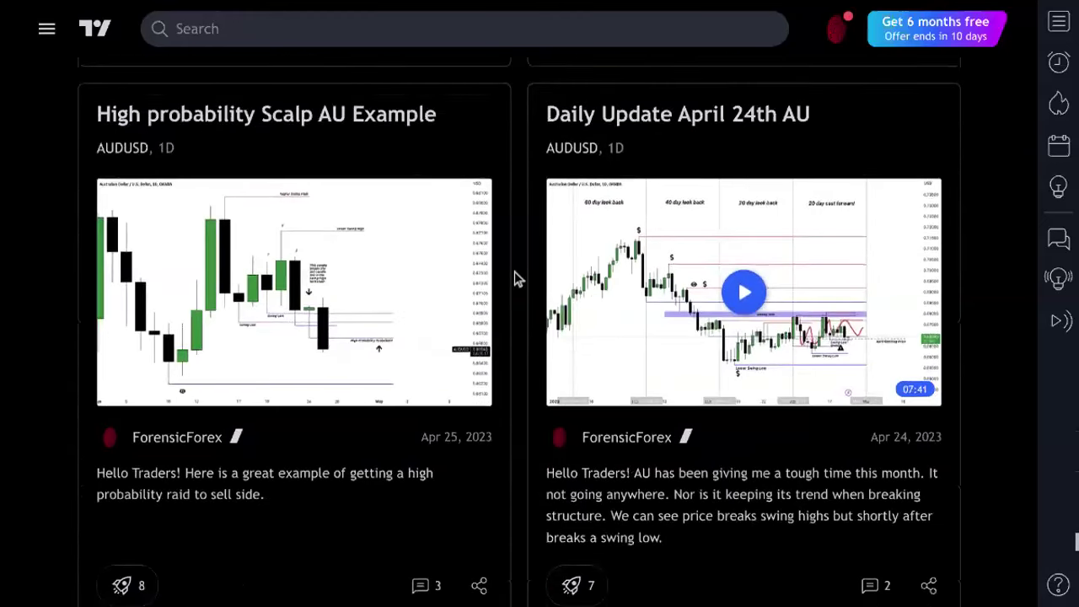
scroll(517, 279, down, 12)
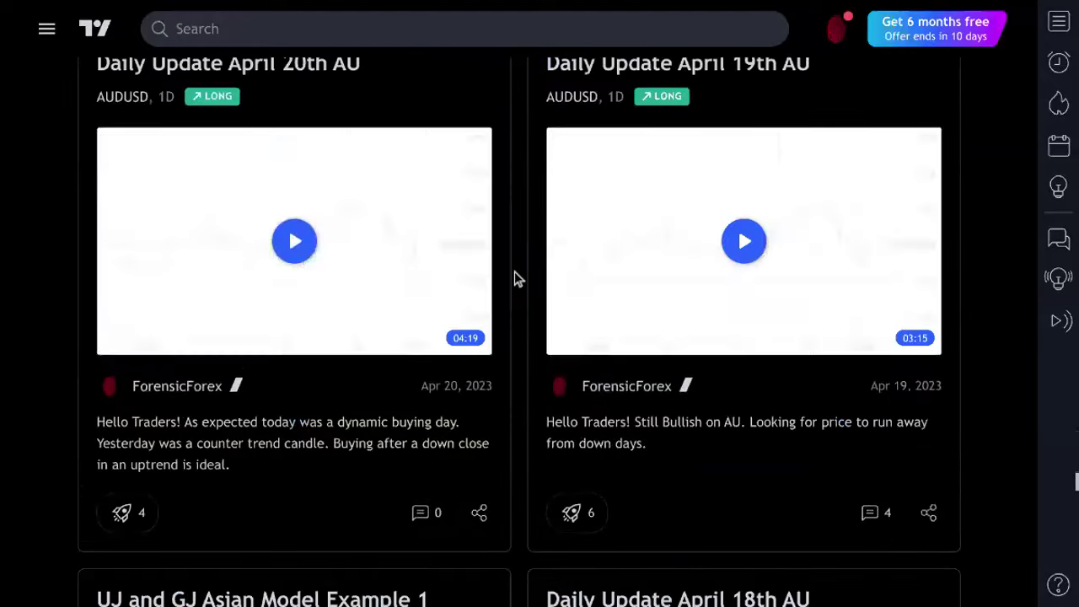
scroll(517, 278, down, 12)
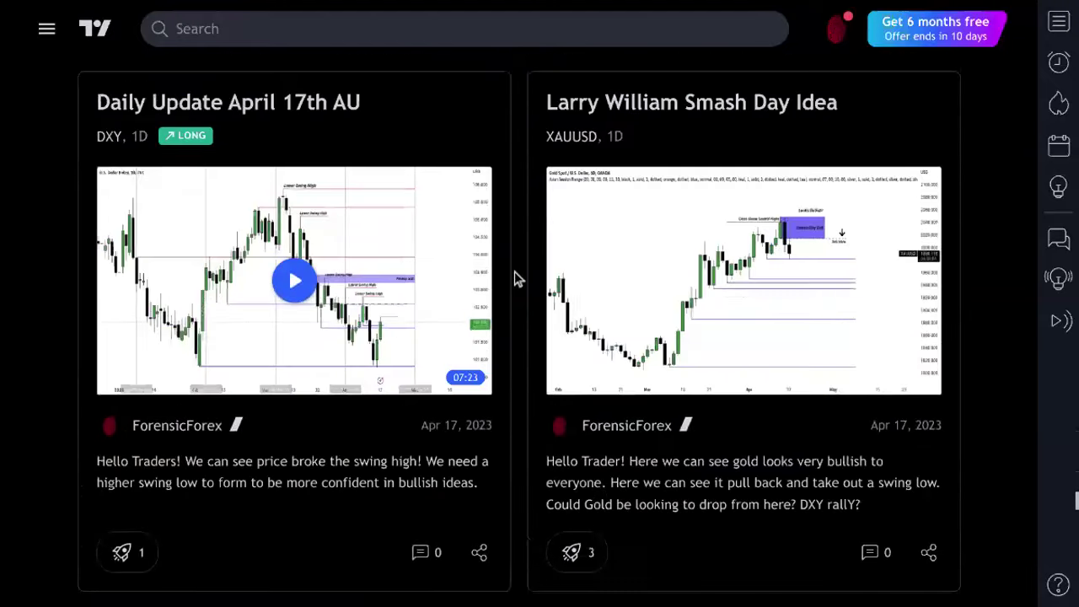
scroll(517, 279, down, 5)
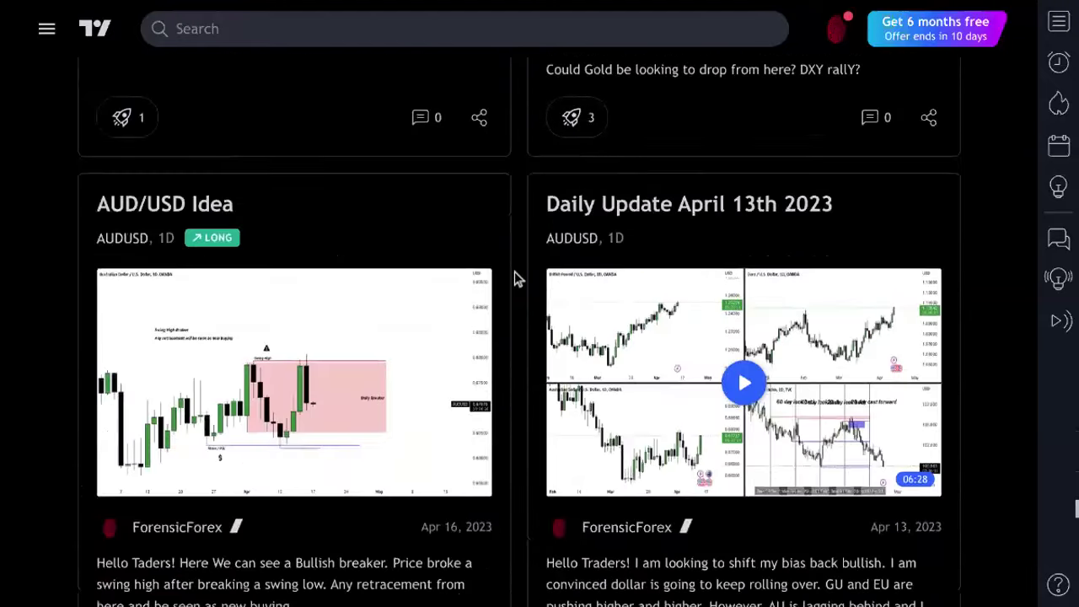
- Examine the AUD/USD daily updates from mid-April back to early April 2023, including the monthly AUDUSD vs DXY view and the April TDA
scroll(518, 279, down, 12)
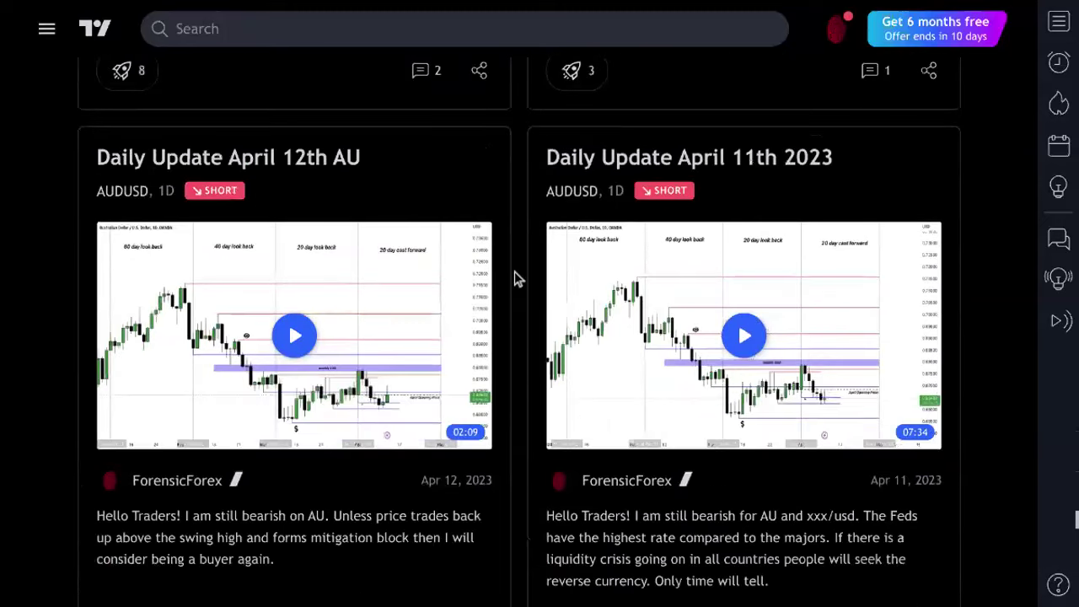
scroll(518, 279, down, 5)
scroll(518, 278, down, 7)
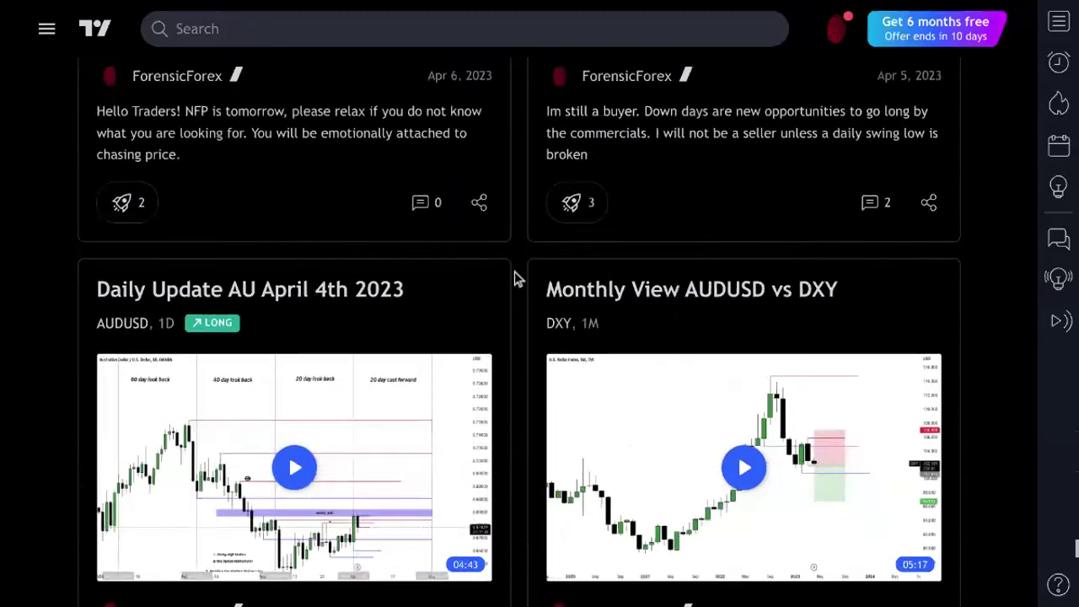
scroll(517, 278, down, 7)
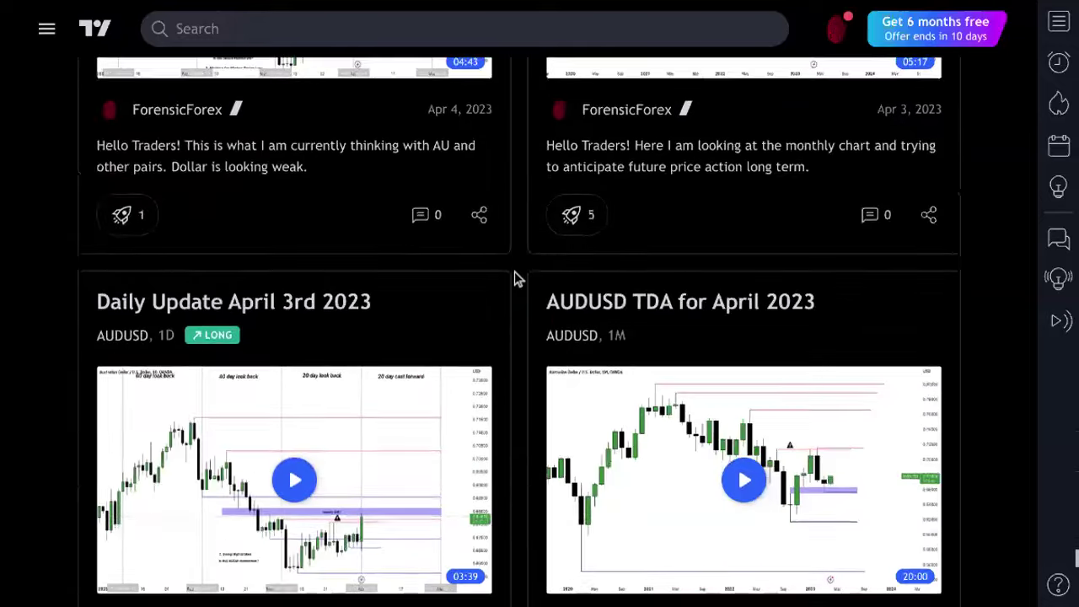
scroll(514, 272, down, 10)
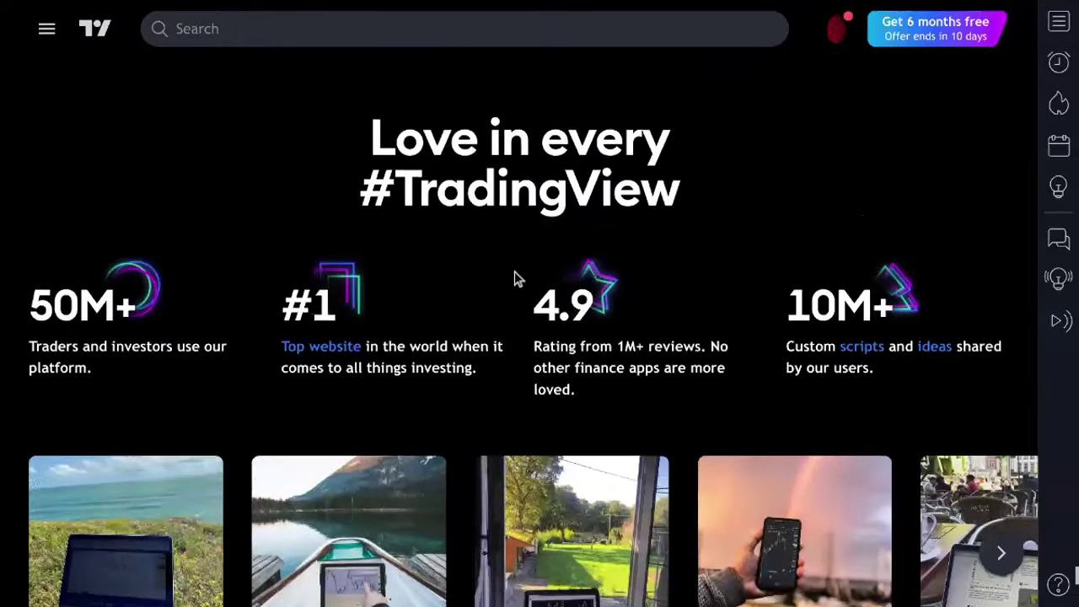
- Load more published ideas and examine the March 2023 posts, including the Smash Day setups, the BTC/USD IPDA levels and the GBP/USD updates
scroll(514, 271, down, 10)
scroll(518, 278, down, 7)
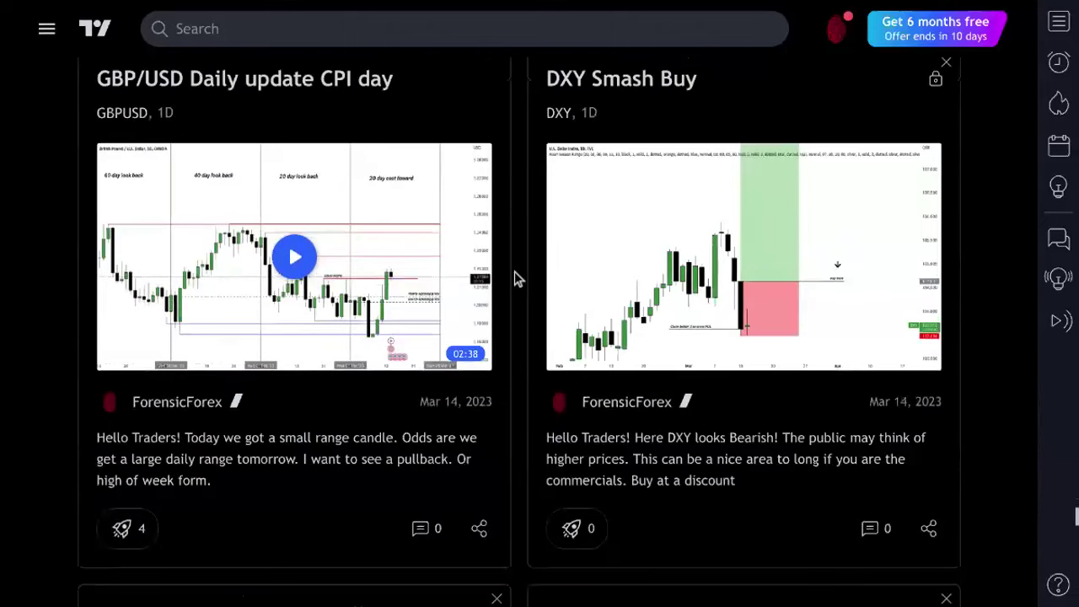
scroll(517, 278, down, 5)
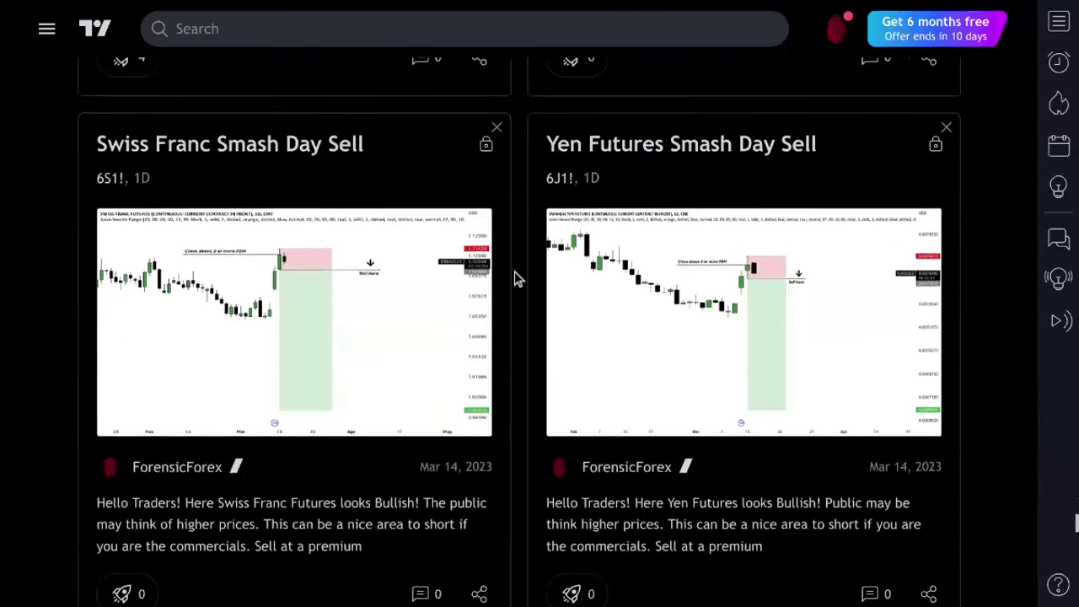
scroll(520, 164, down, 3)
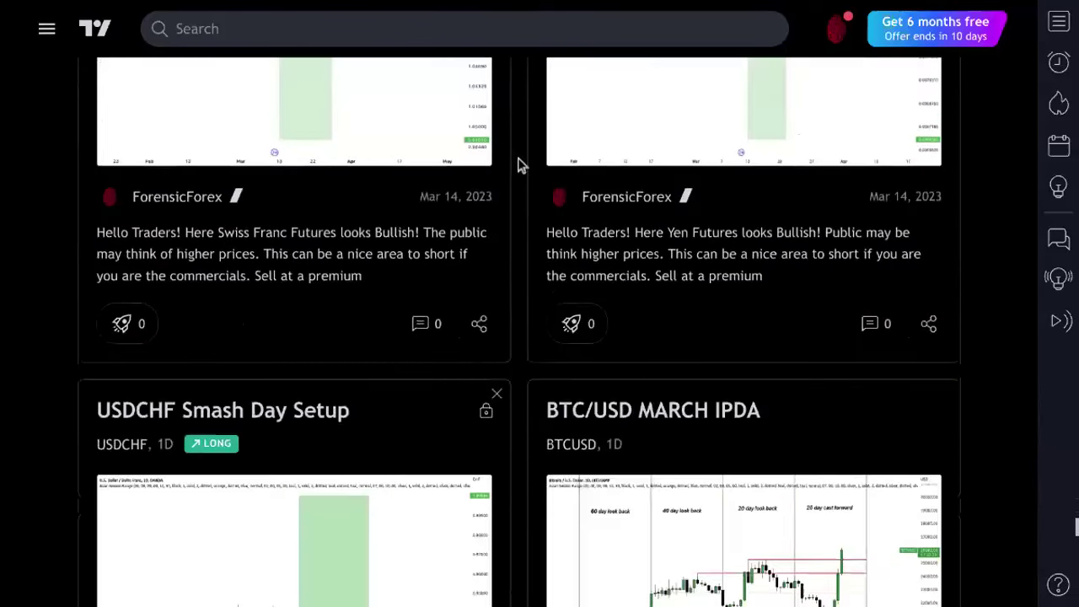
scroll(521, 169, down, 5)
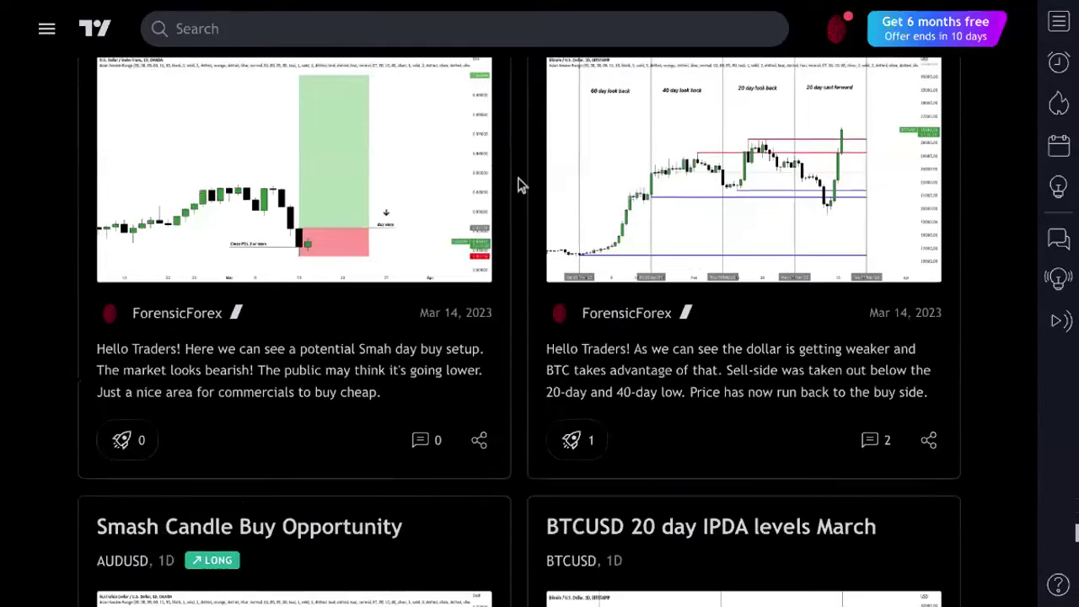
scroll(520, 186, down, 6)
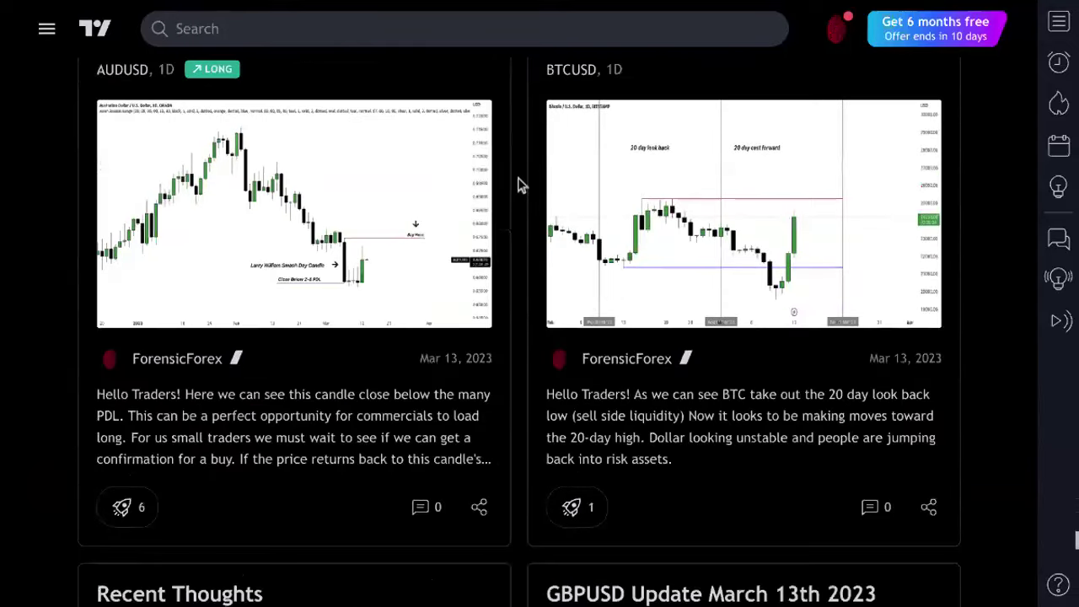
scroll(520, 186, down, 2)
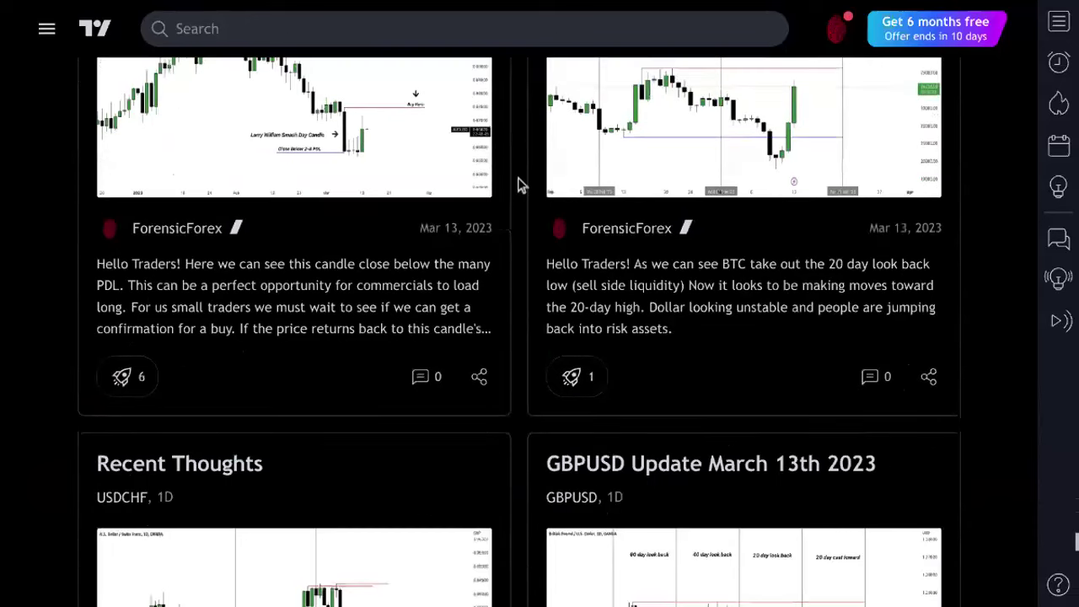
scroll(520, 186, down, 10)
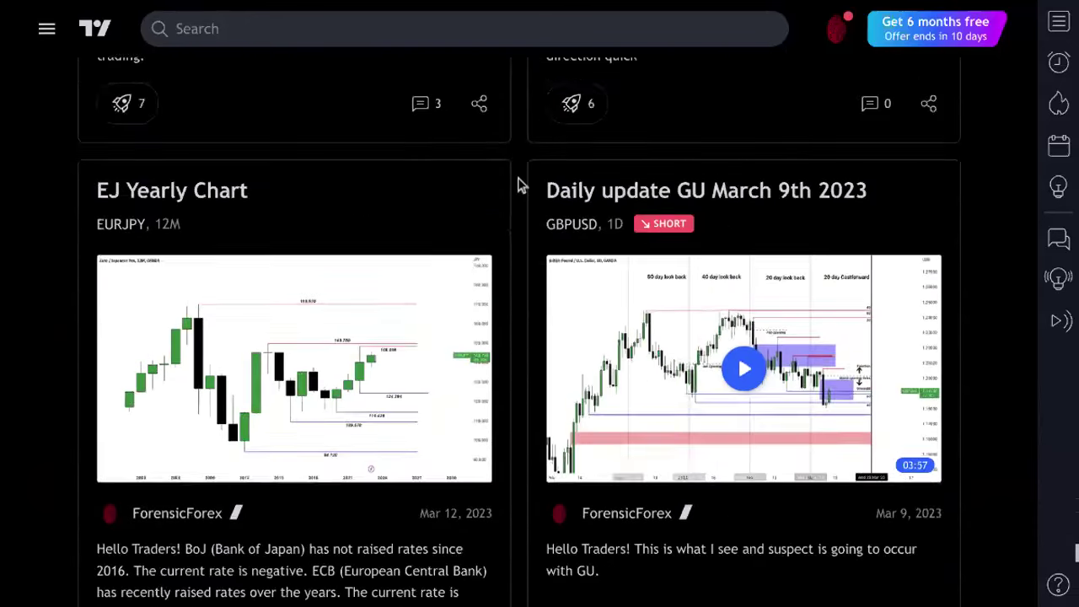
scroll(521, 186, down, 17)
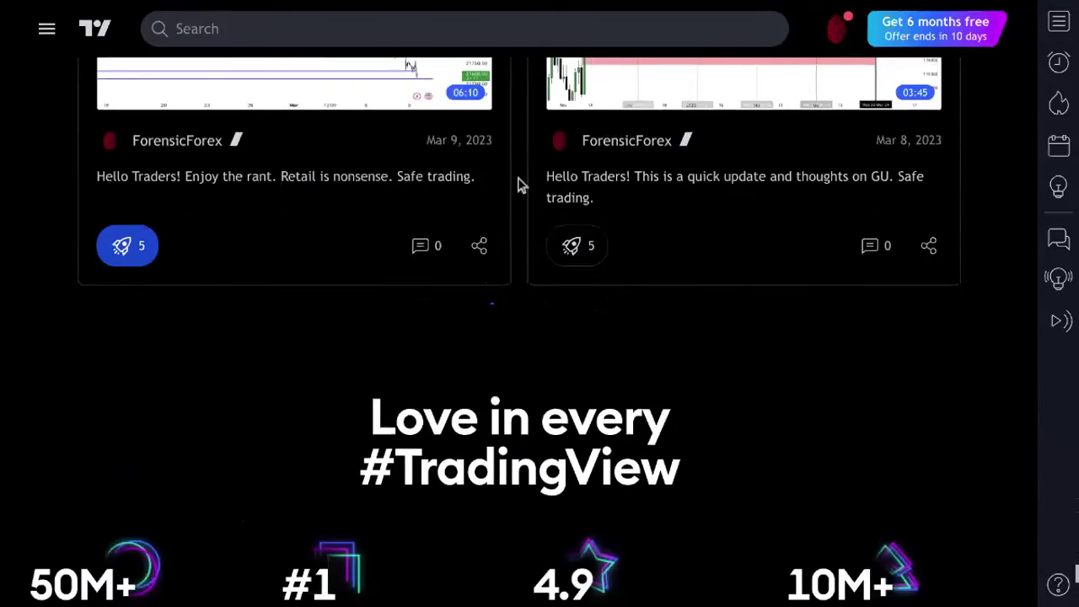
- Load more ideas and examine the early March and late February 2023 posts, focusing on the daily gold updates and the YOP charts
scroll(520, 186, down, 4)
scroll(520, 186, down, 11)
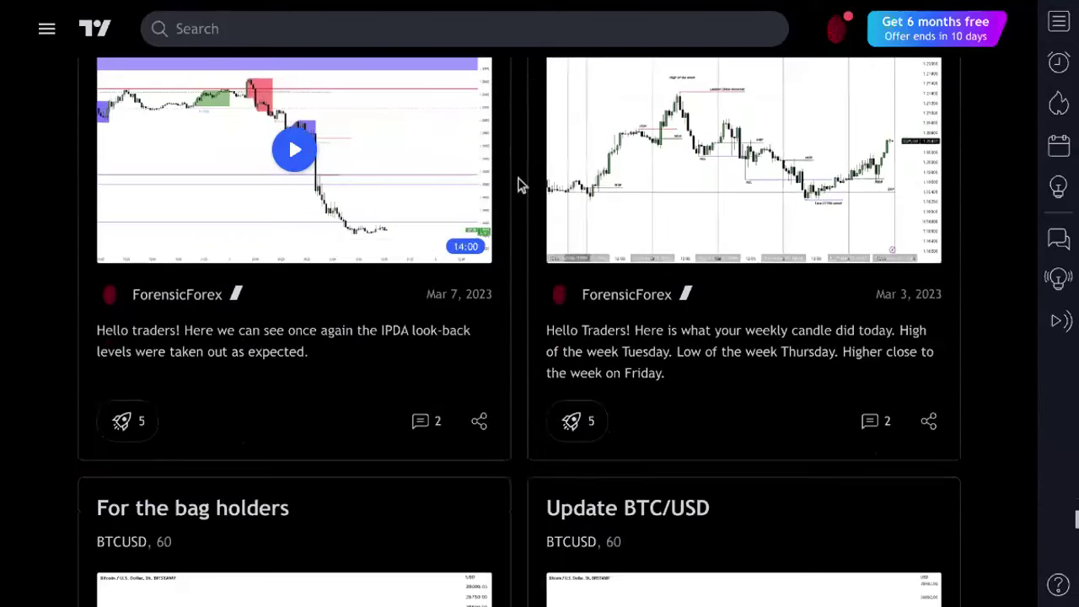
scroll(520, 185, down, 9)
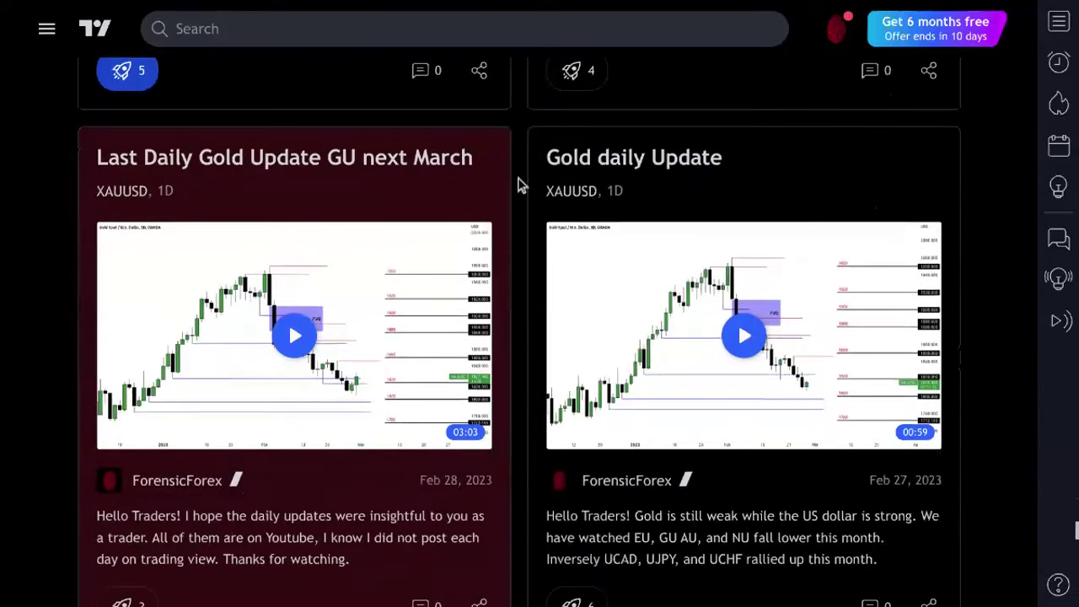
scroll(520, 186, down, 2)
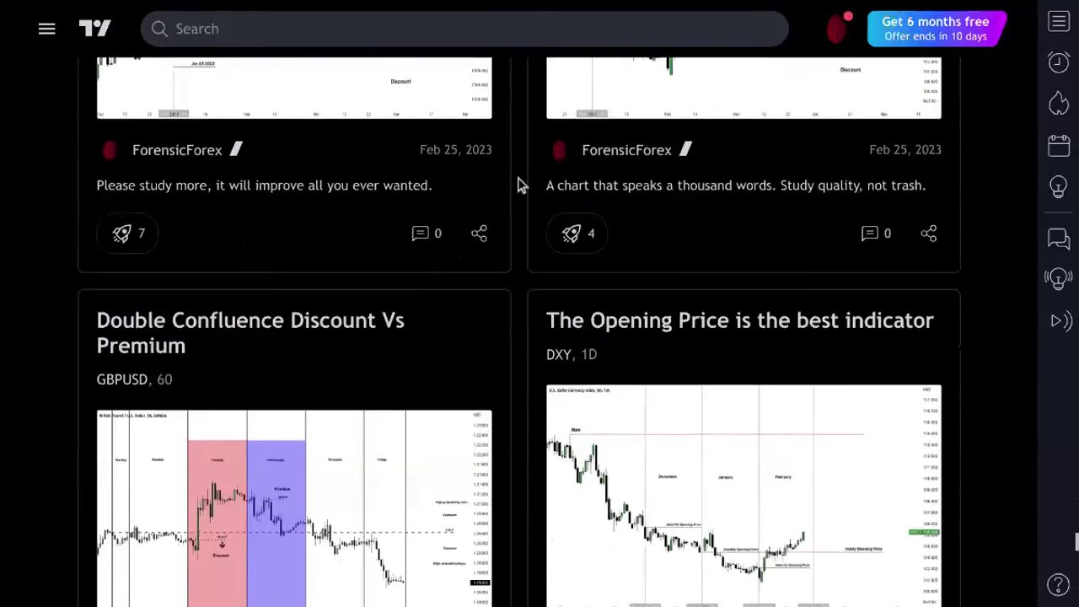
scroll(520, 185, up, 5)
scroll(520, 185, up, 4)
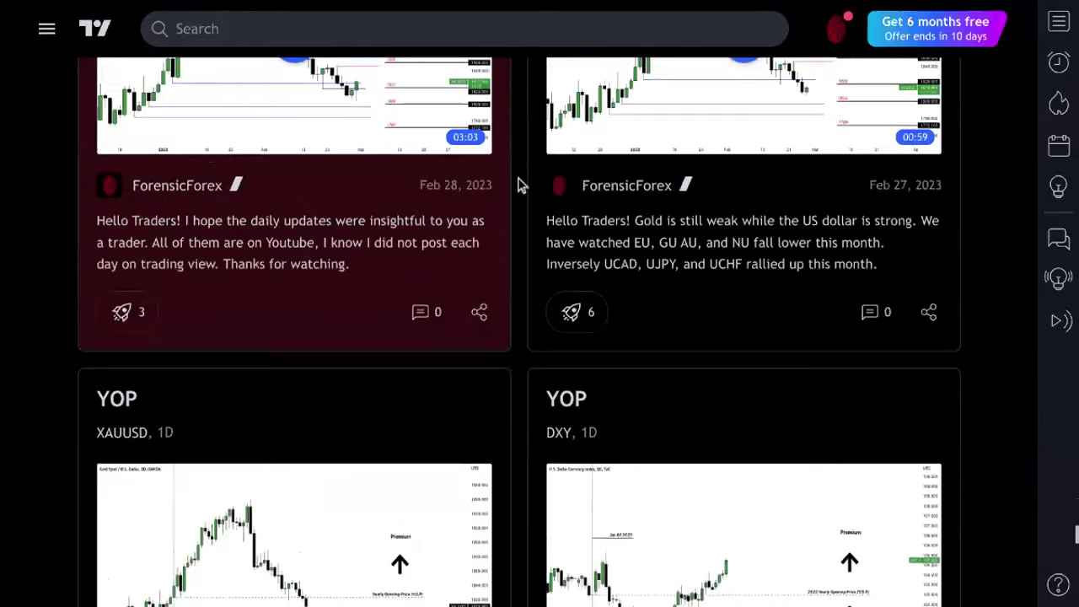
scroll(426, 137, up, 1)
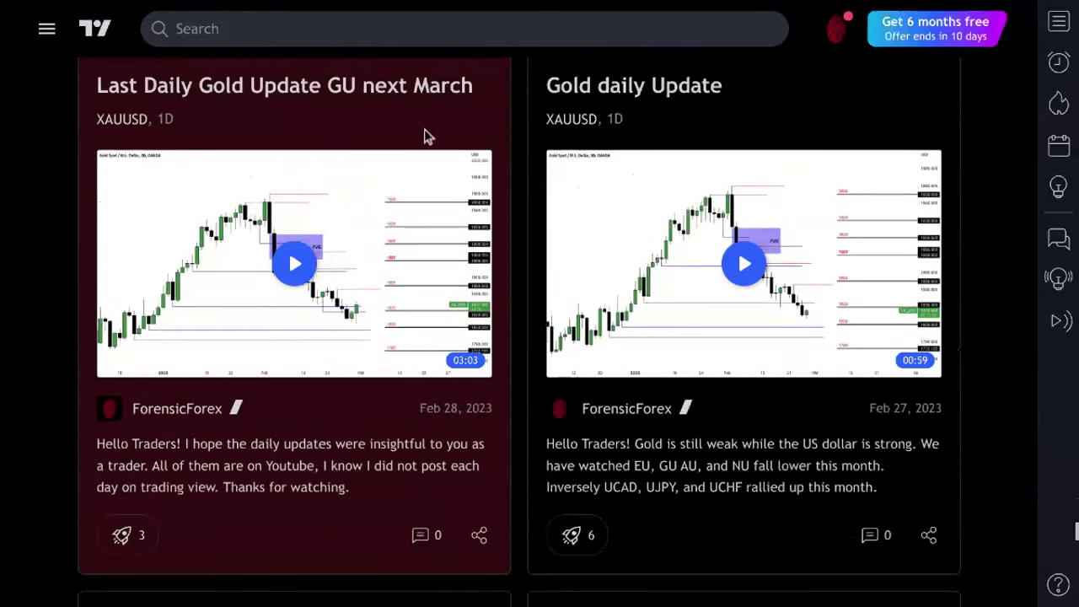
scroll(426, 137, up, 1)
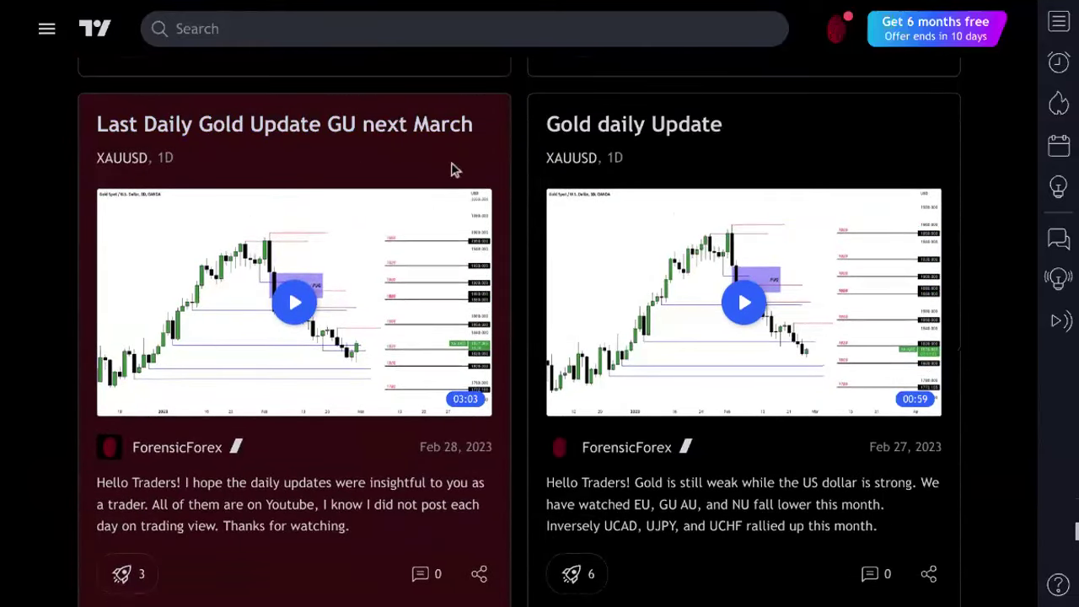
scroll(523, 216, down, 1)
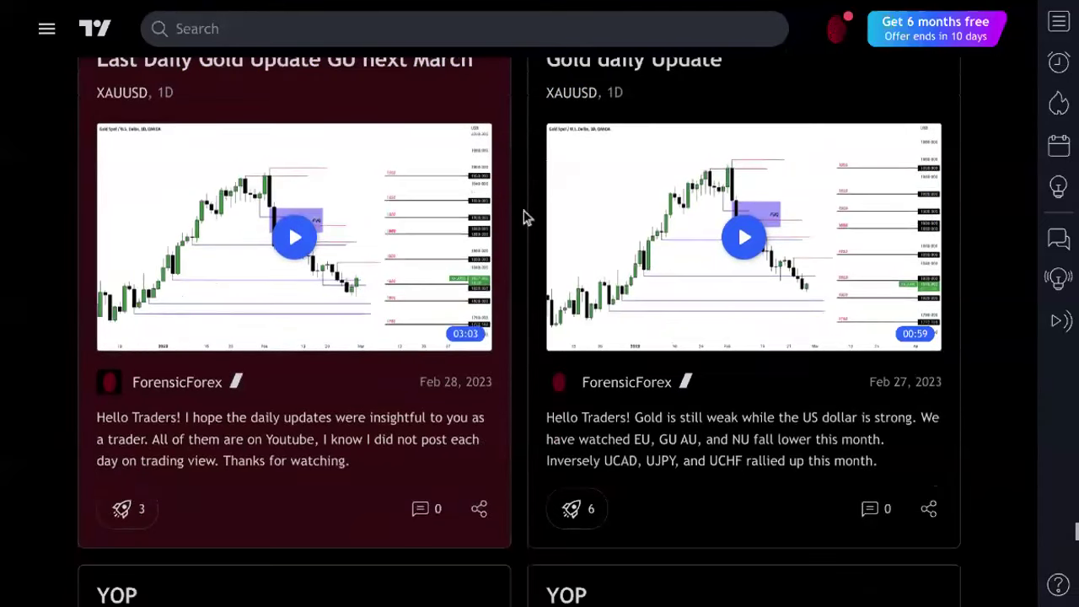
scroll(522, 217, down, 1)
scroll(524, 216, down, 1)
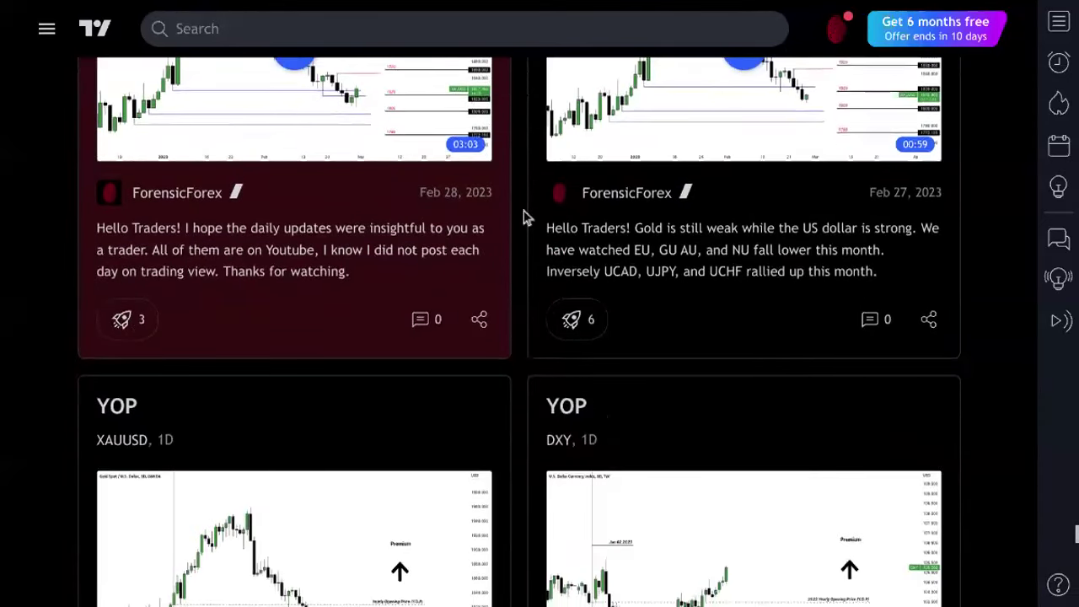
scroll(524, 217, up, 1)
scroll(364, 331, down, 2)
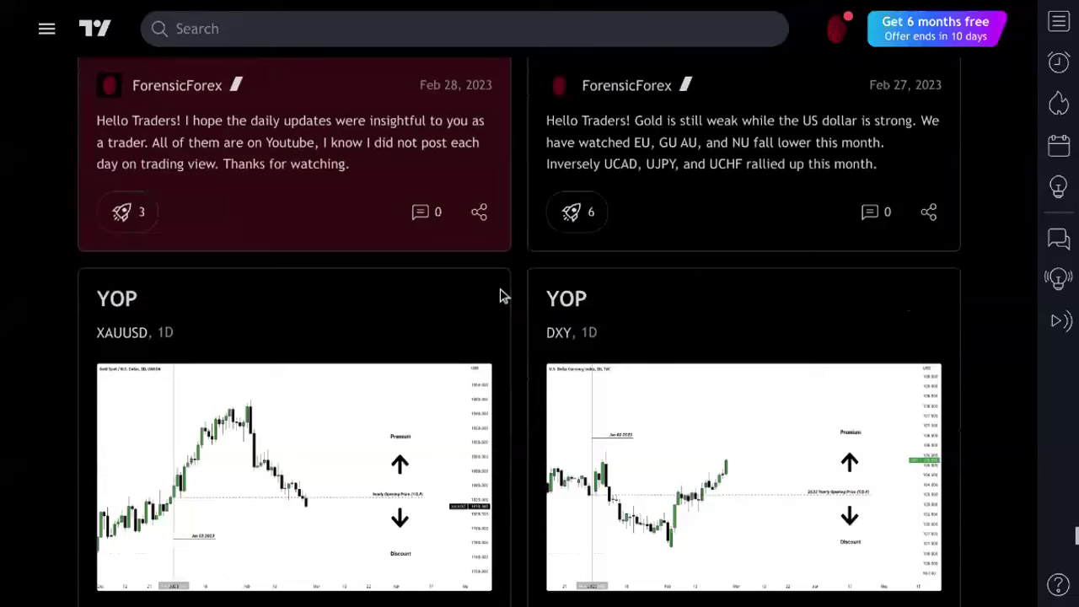
- Examine the remaining February 2023 ideas, including the XAU/USD daily updates, the February IPDA data ranges and the USOIL short
scroll(500, 295, down, 10)
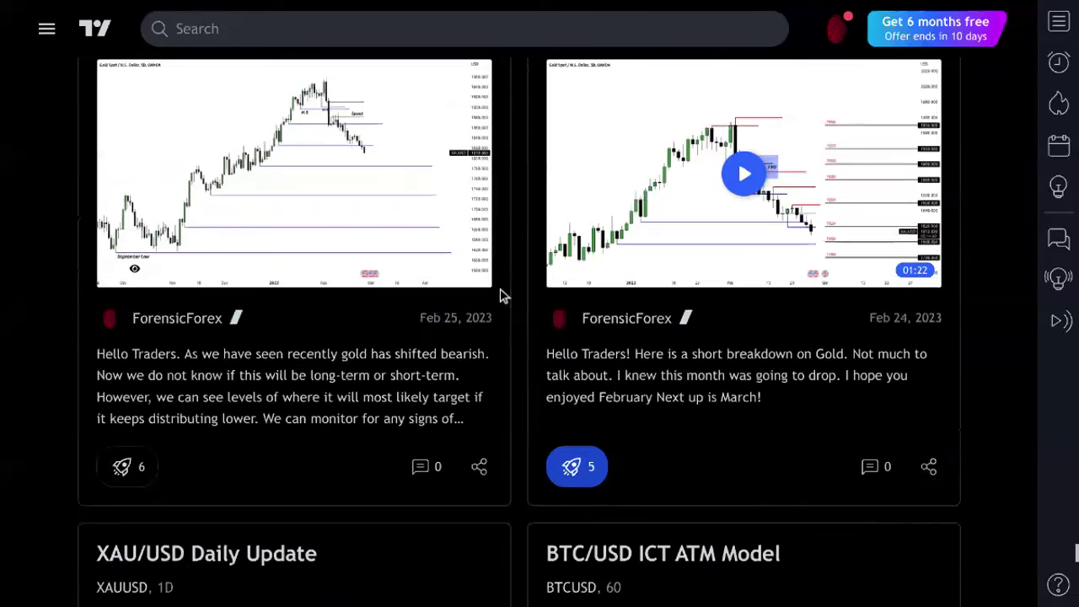
scroll(500, 295, down, 9)
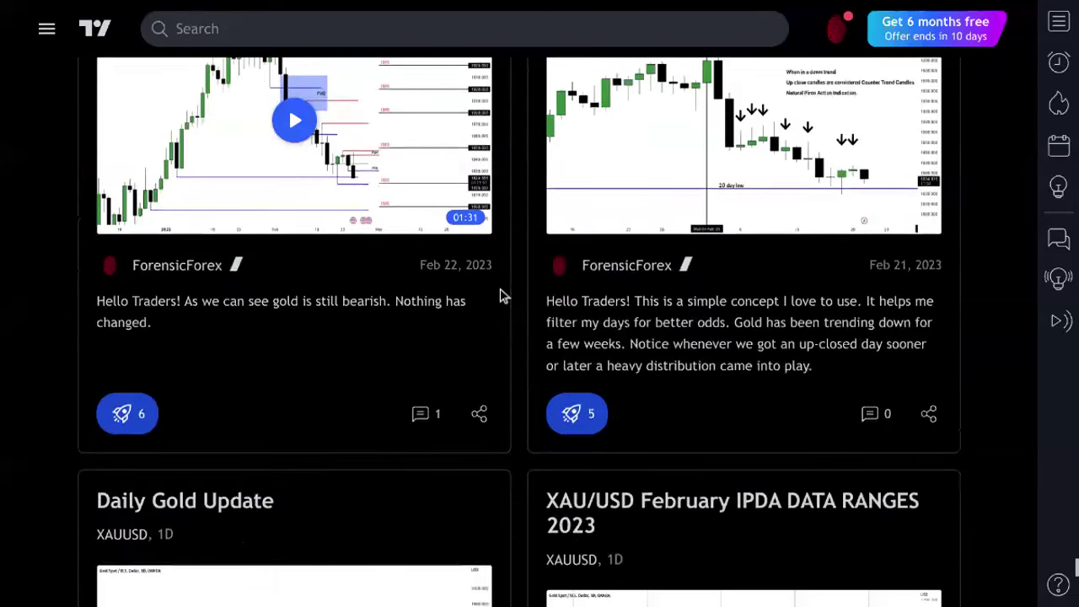
scroll(500, 295, down, 5)
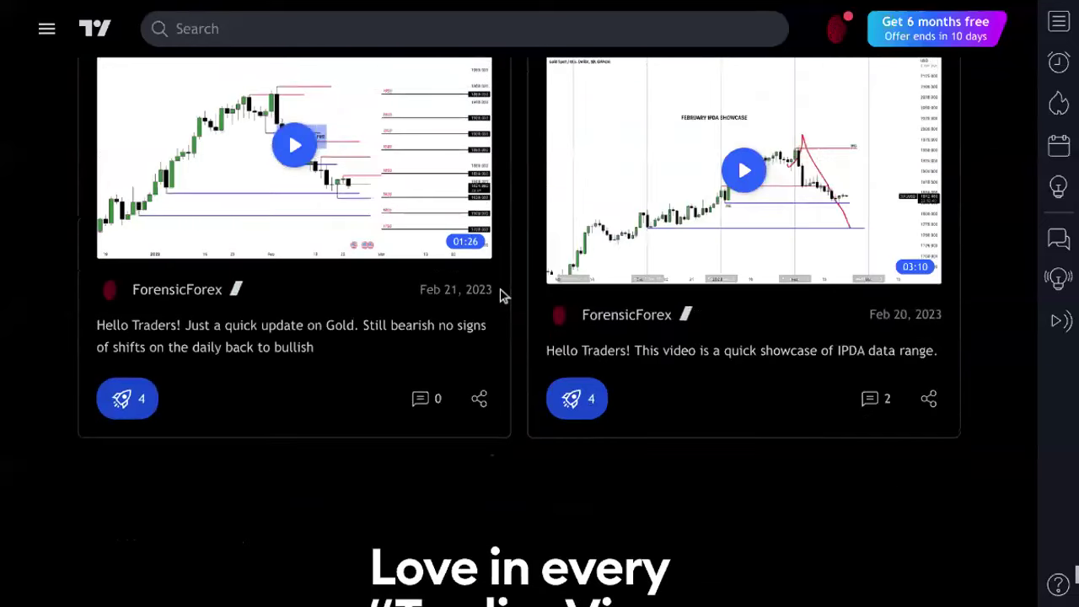
scroll(500, 295, down, 2)
scroll(499, 295, down, 4)
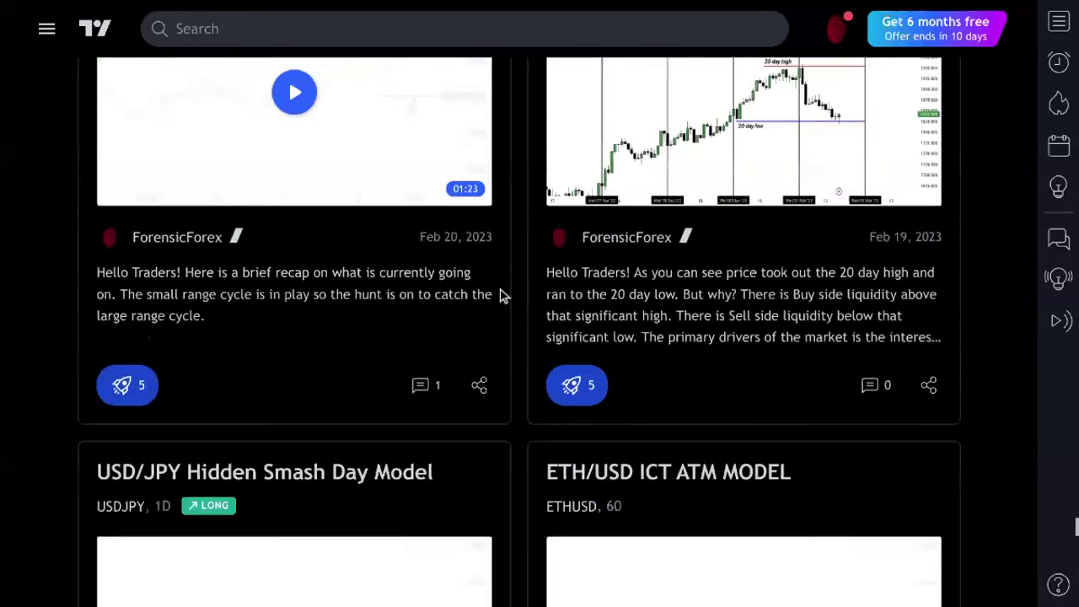
scroll(500, 295, down, 10)
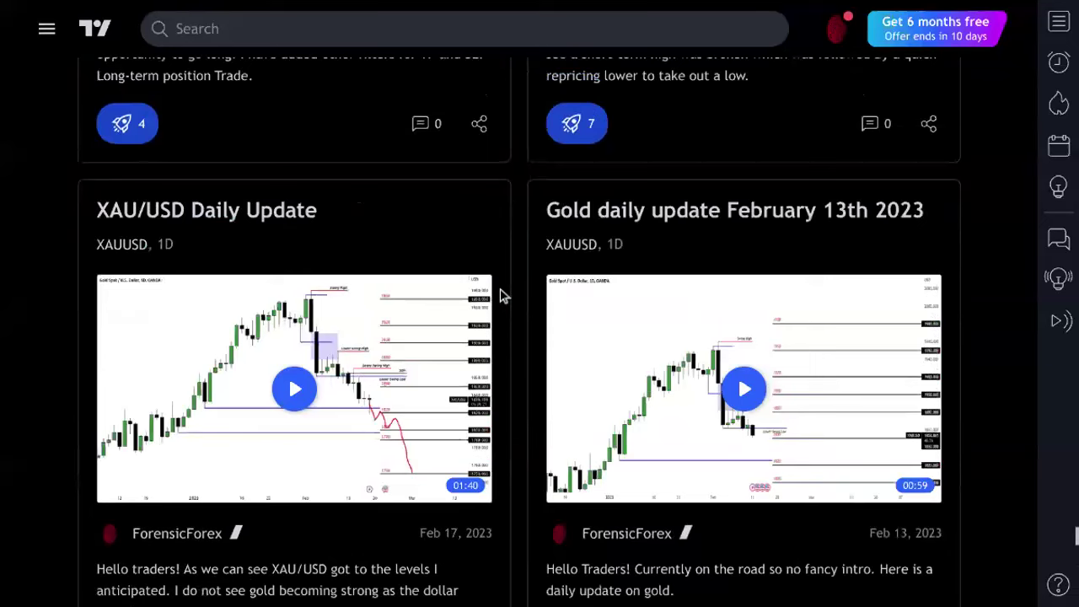
scroll(500, 295, down, 6)
scroll(500, 295, down, 12)
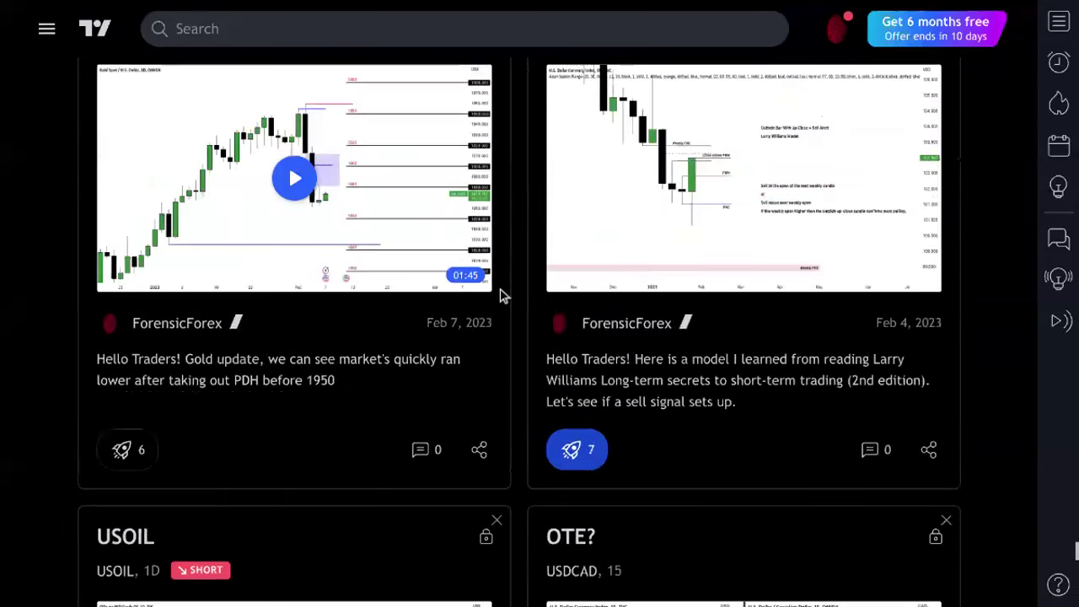
scroll(500, 295, down, 7)
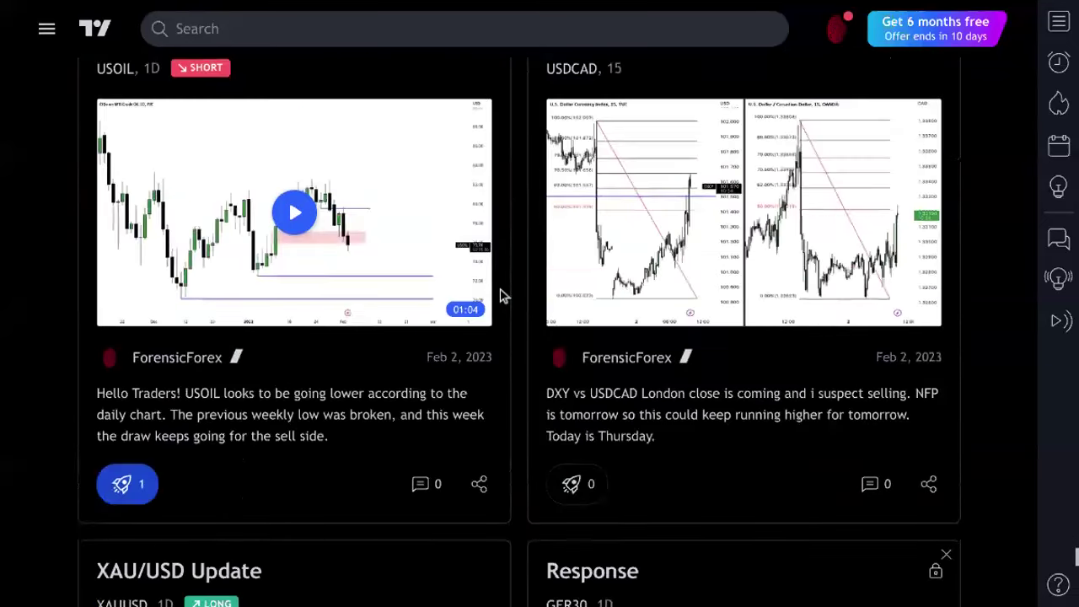
- Find and open the "L. Williams Natural Range Change Cycle" idea on XAUUSD among the January 2023 posts
scroll(500, 295, up, 7)
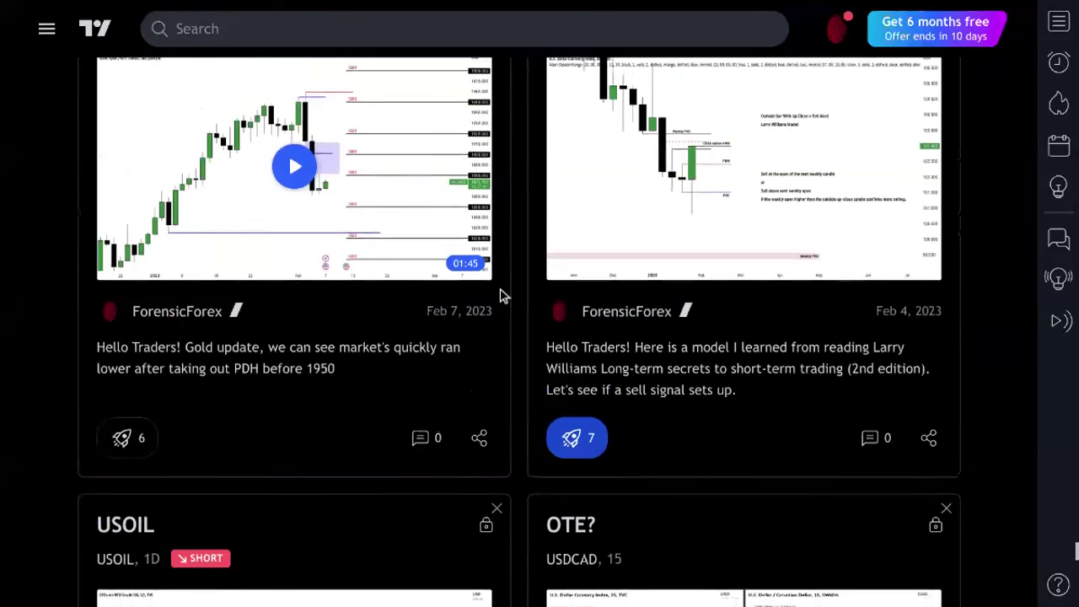
scroll(500, 295, down, 15)
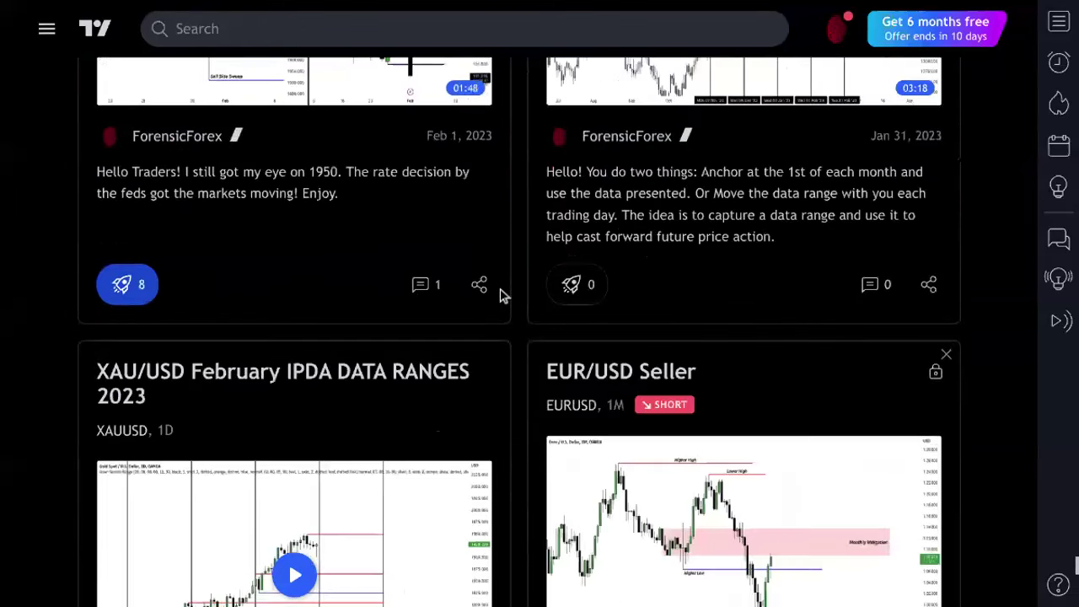
scroll(500, 295, down, 15)
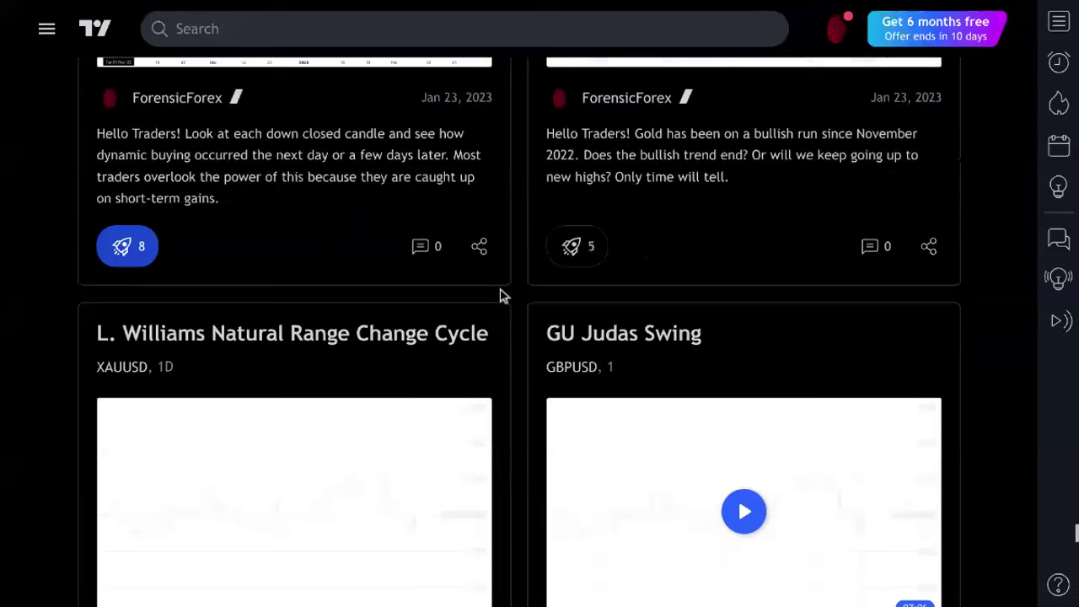
scroll(500, 295, down, 7)
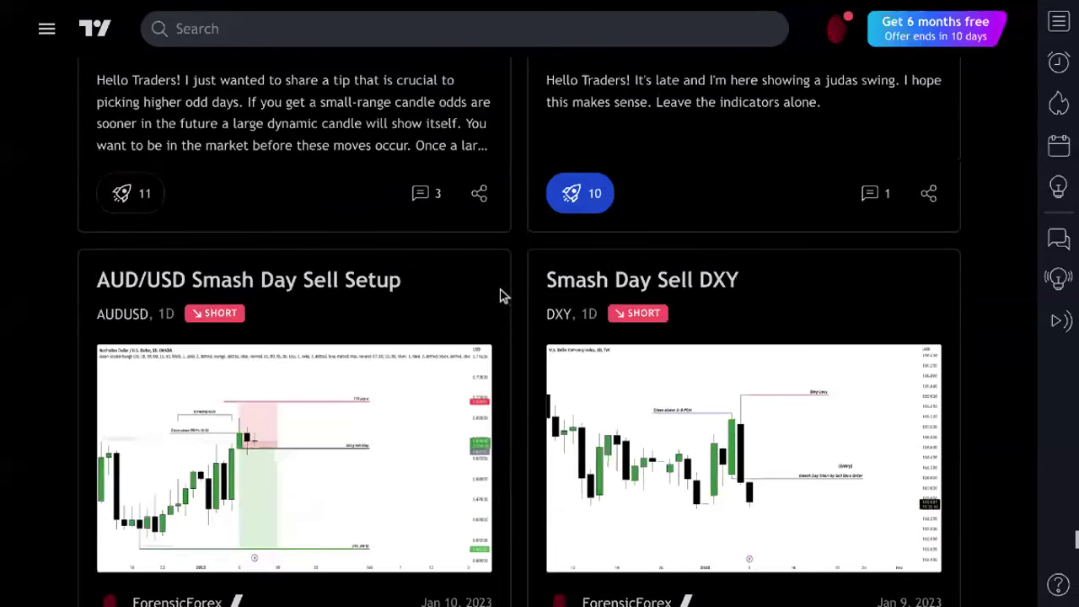
scroll(500, 295, up, 5)
click(427, 312)
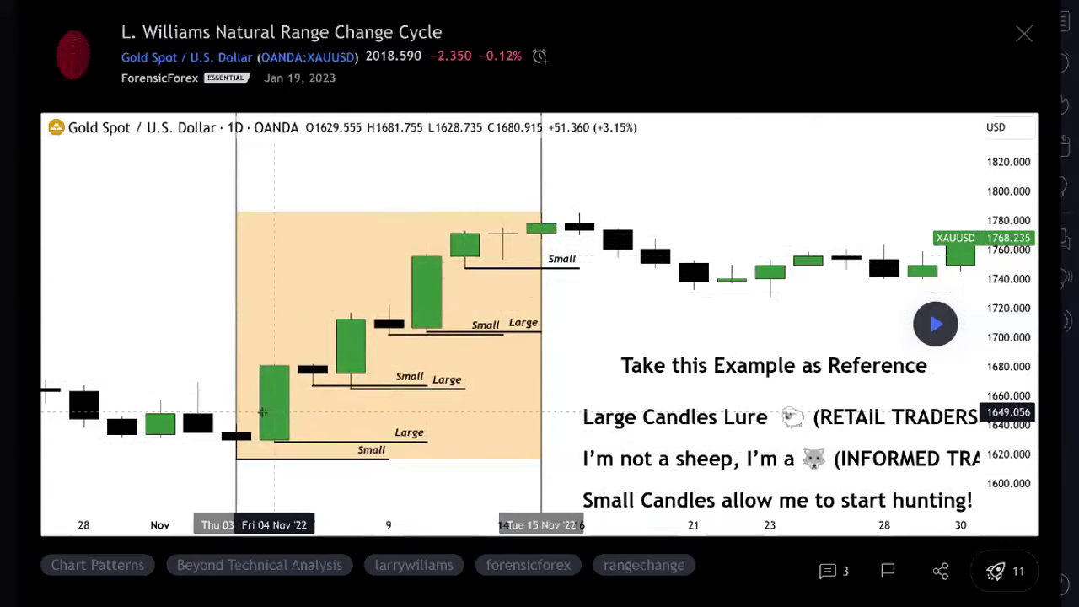
- Leave the published idea and switch from the IPDA chart to the LAB WORK layout with EURUSD on the 1-hour timeframe
click(261, 12)
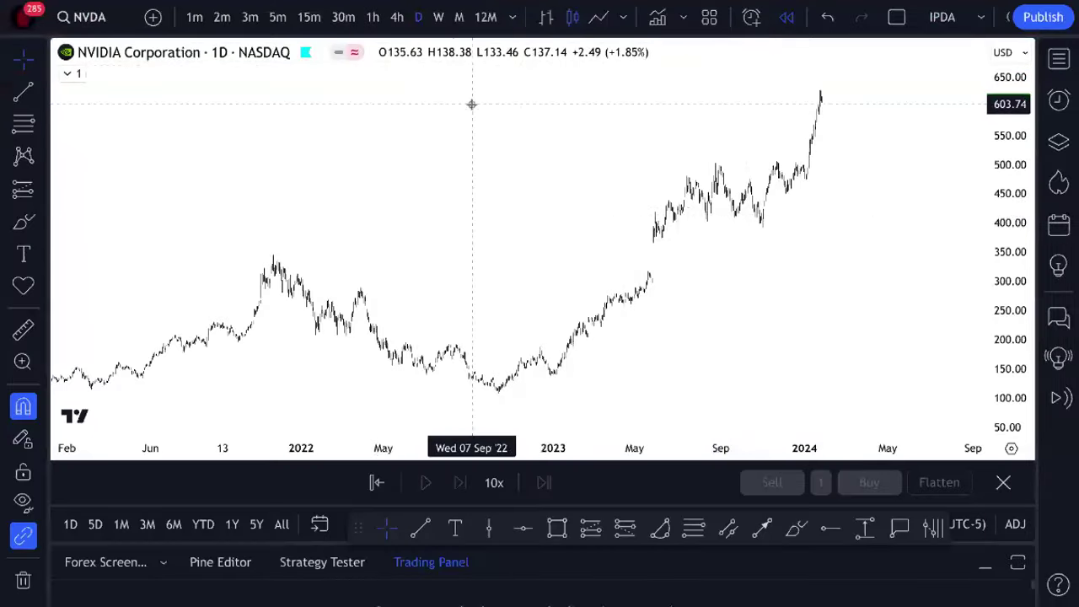
click(980, 19)
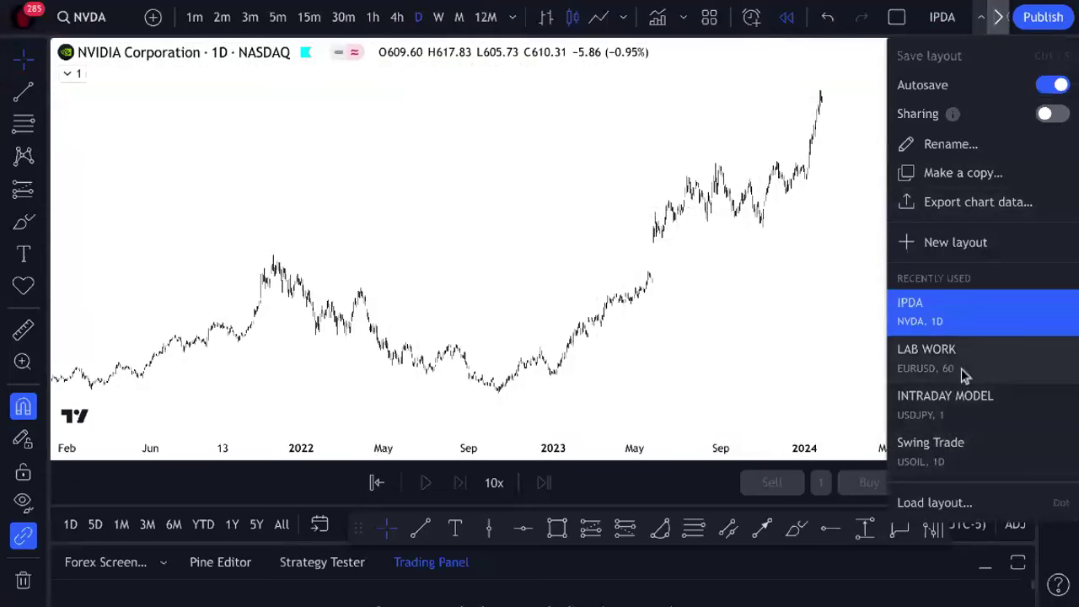
click(482, 123)
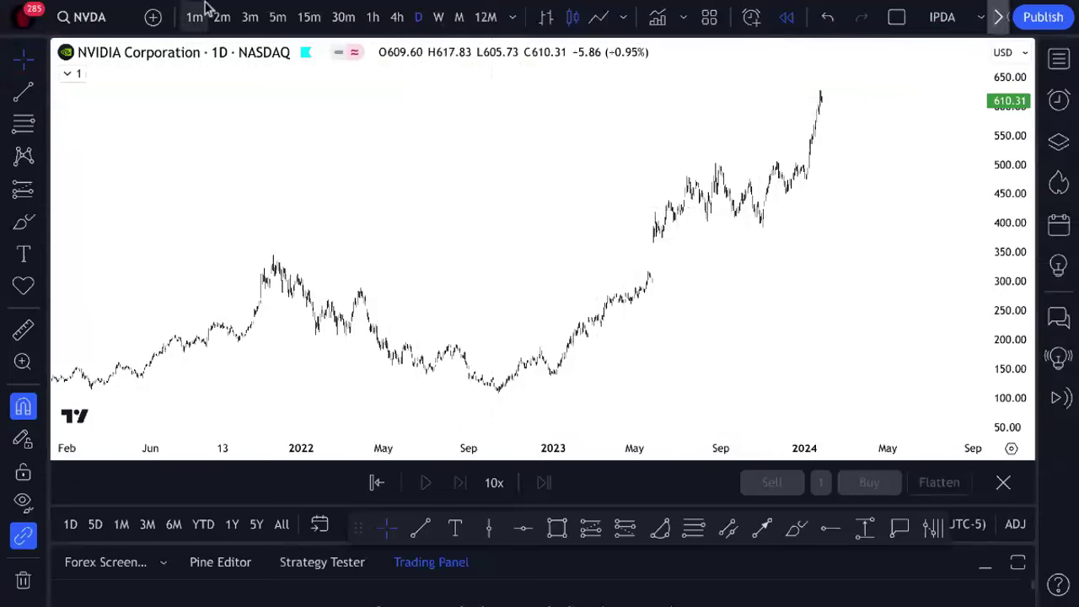
click(65, 18)
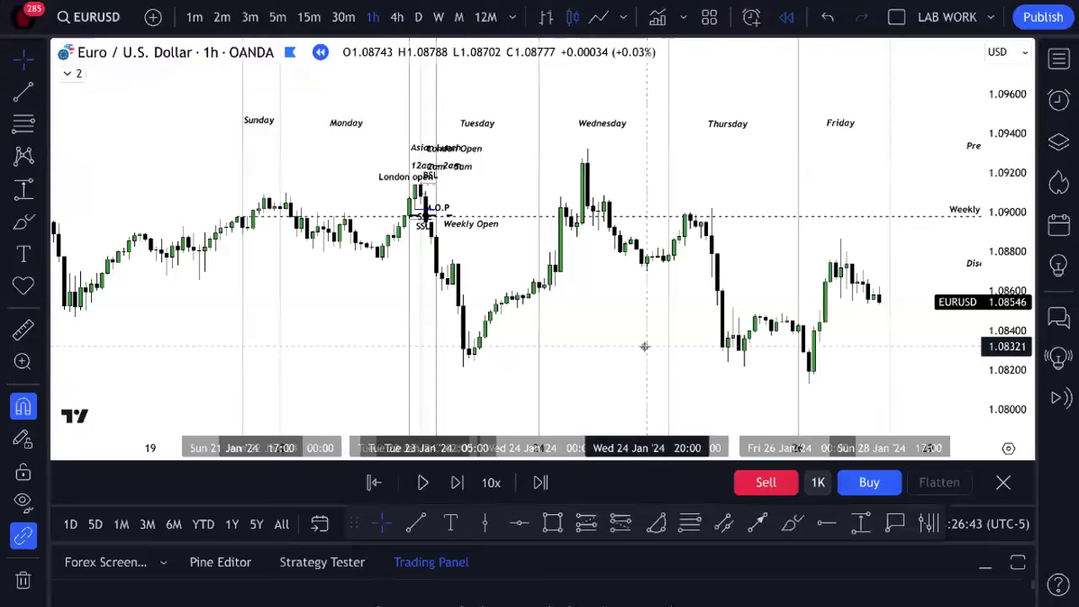
- Remove all drawings from the EURUSD chart and from the AUDUSD chart in the watchlist
right_click(617, 341)
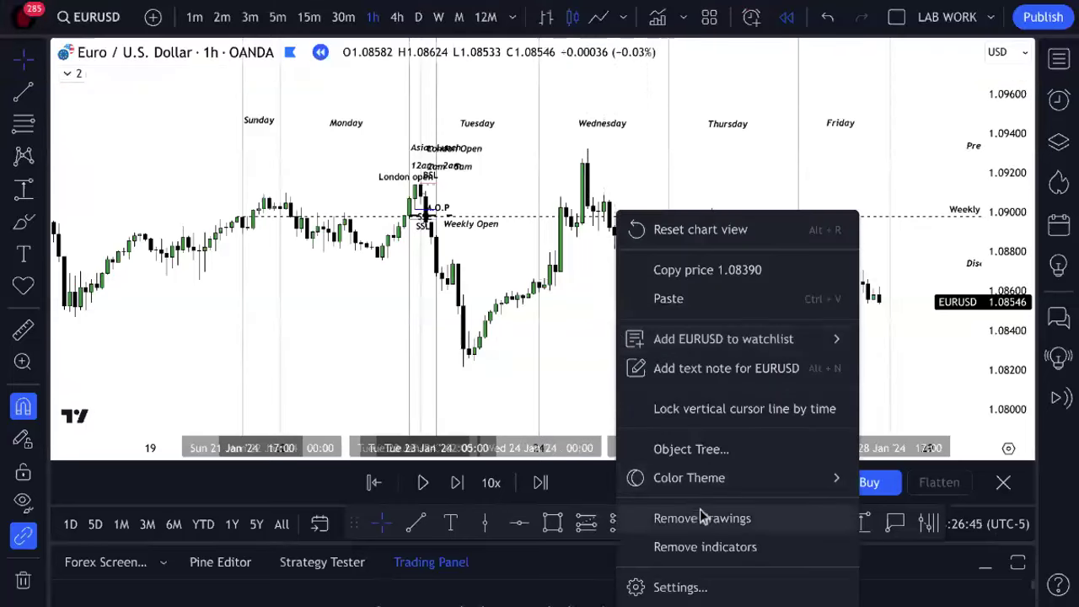
click(702, 517)
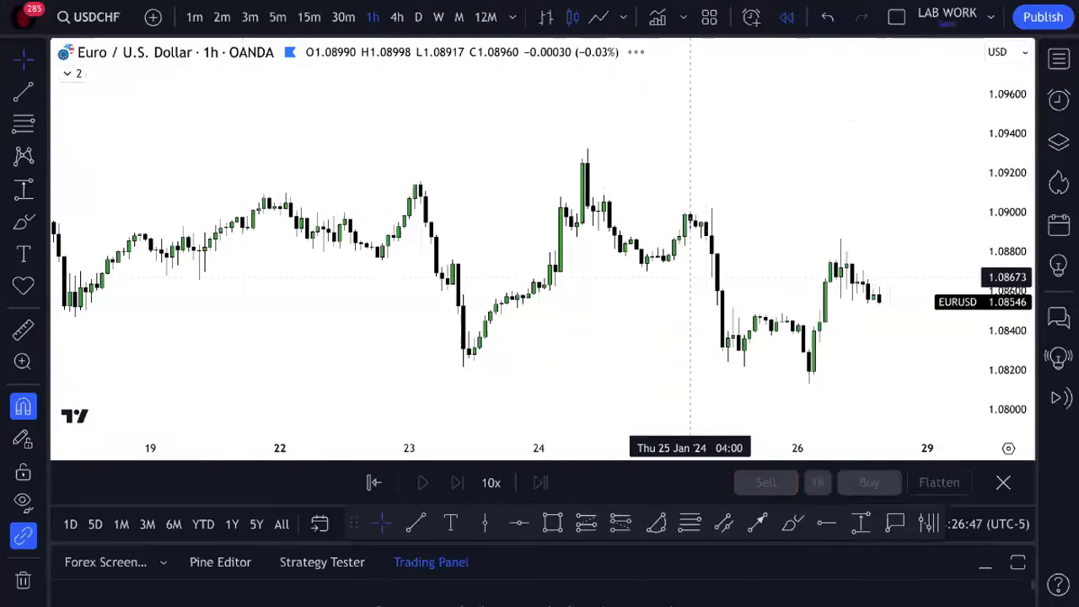
key(Down)
key(Down)
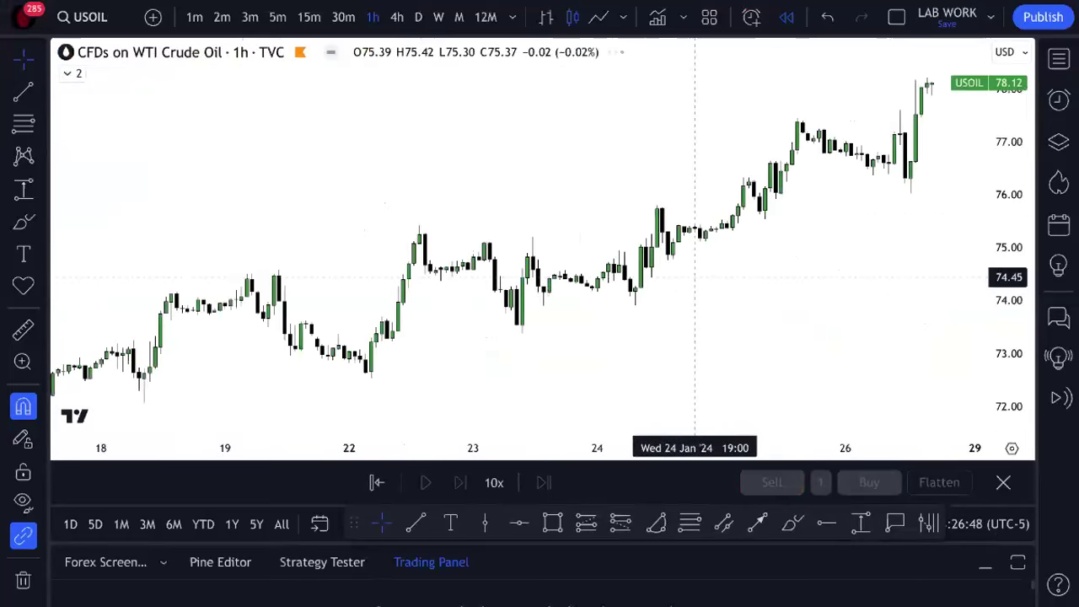
key(Down)
key(Down)
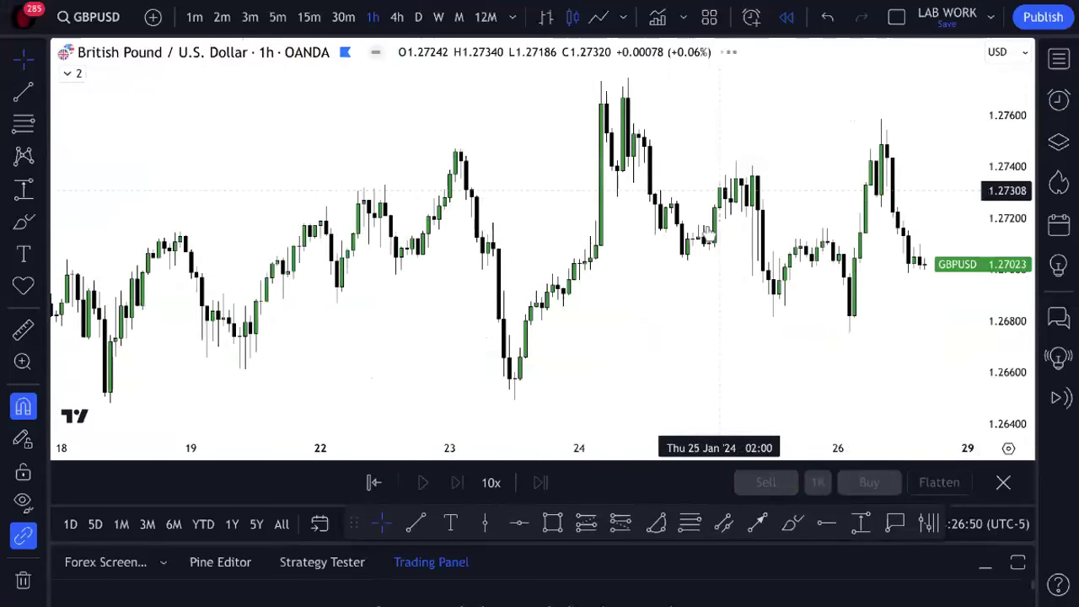
key(Up)
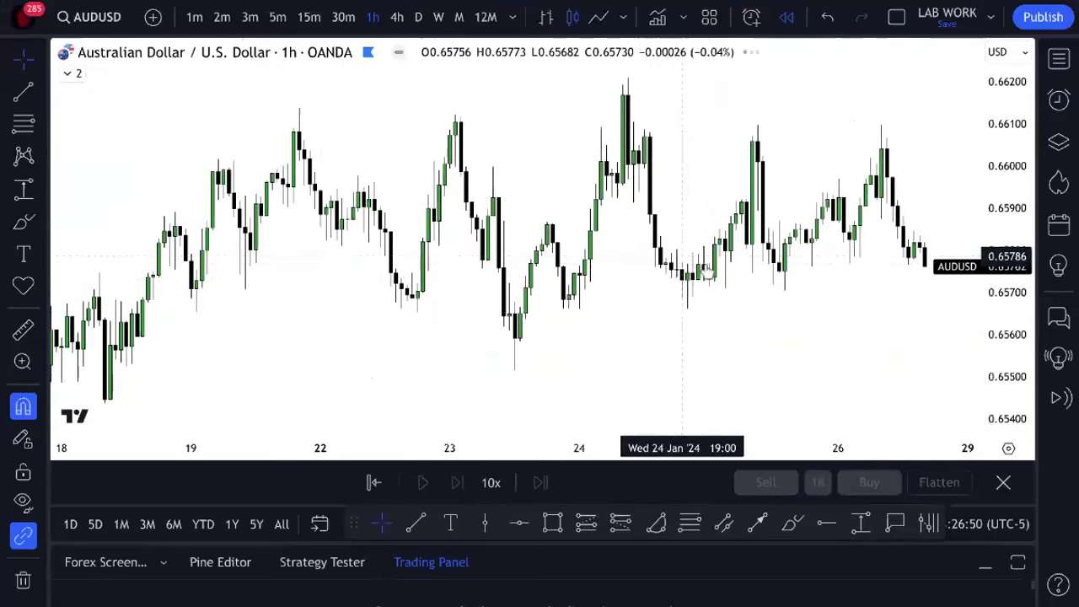
right_click(716, 306)
click(812, 518)
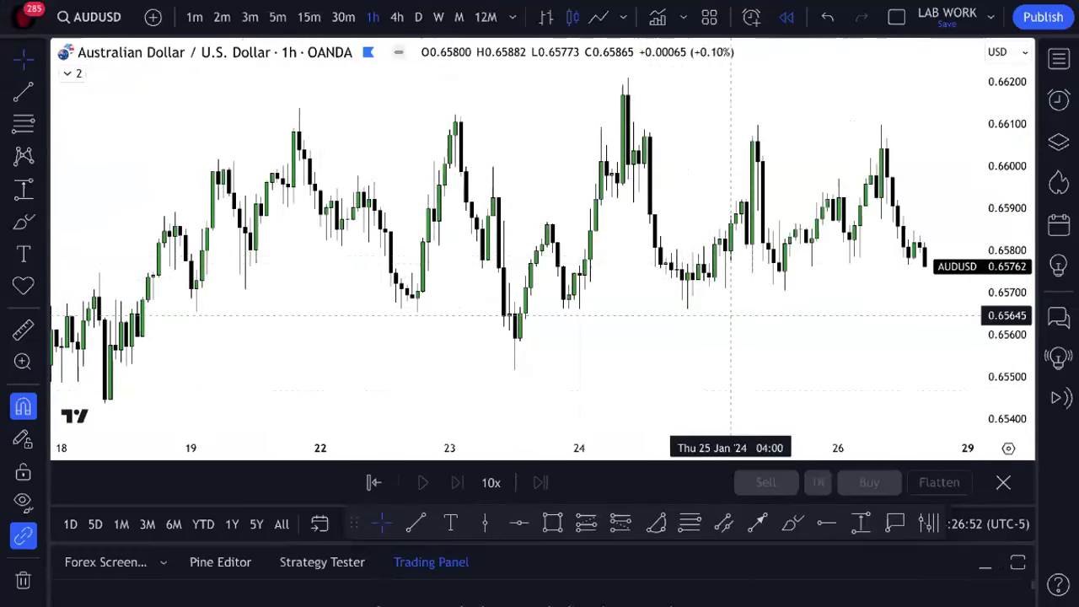
- Remove all drawings from the GBPUSD and USDJPY hourly charts
key(Down)
right_click(729, 319)
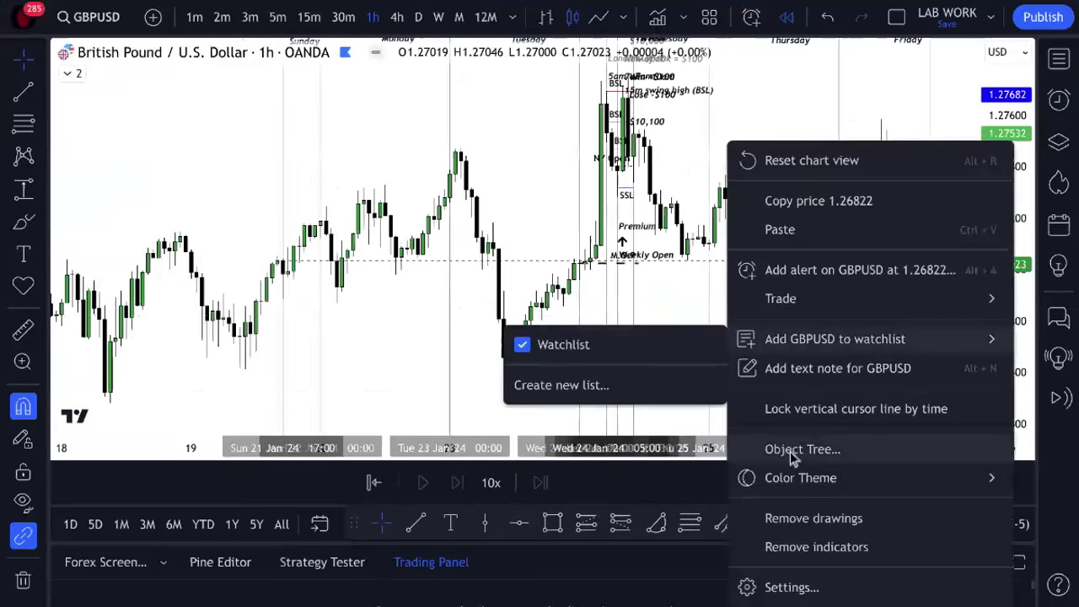
click(810, 515)
key(Down)
key(Down)
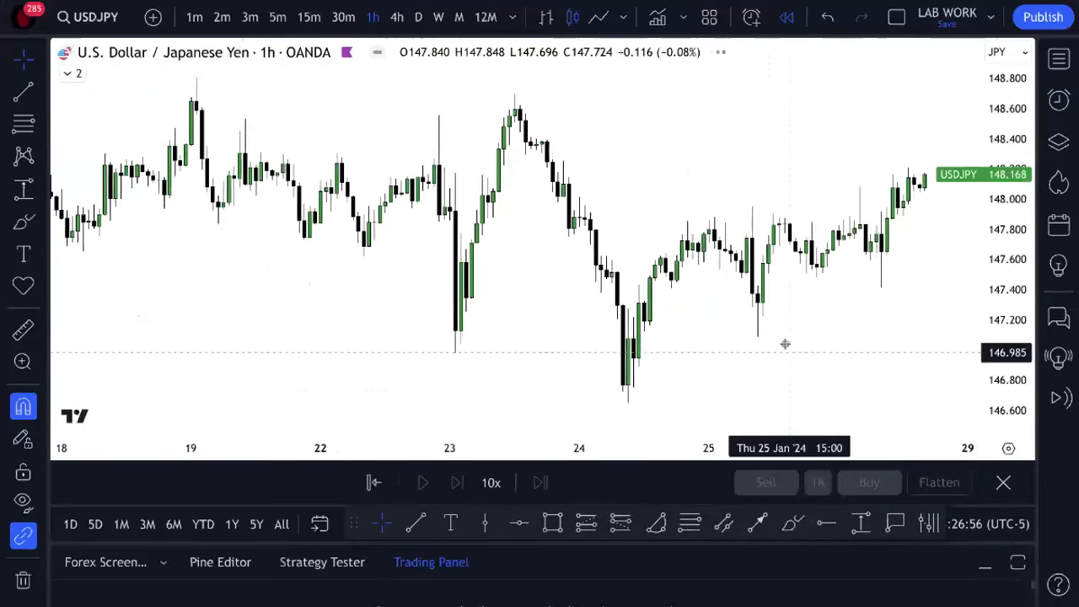
right_click(754, 337)
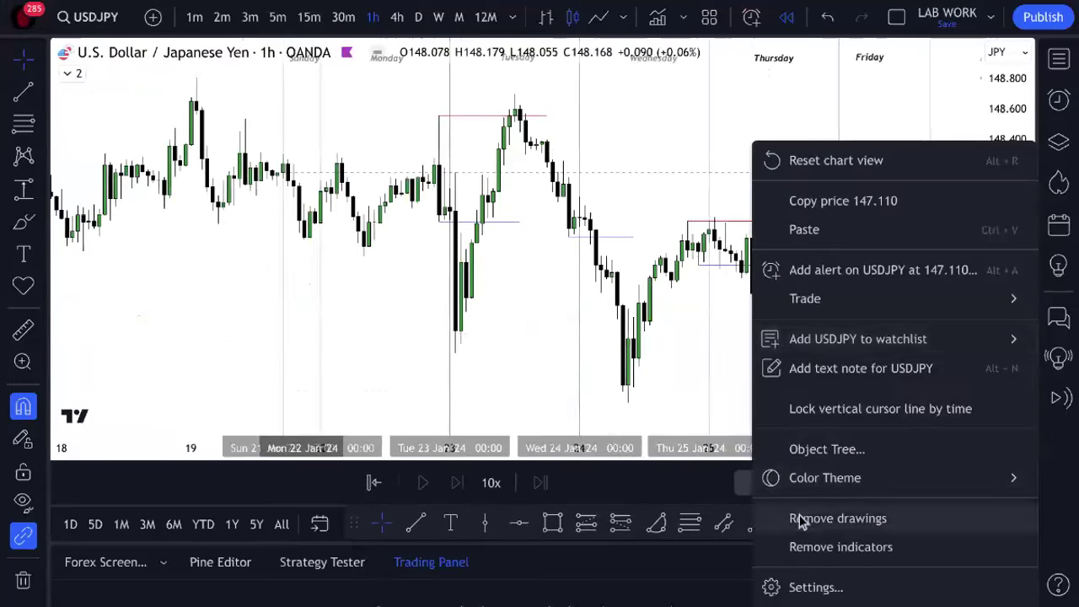
click(792, 516)
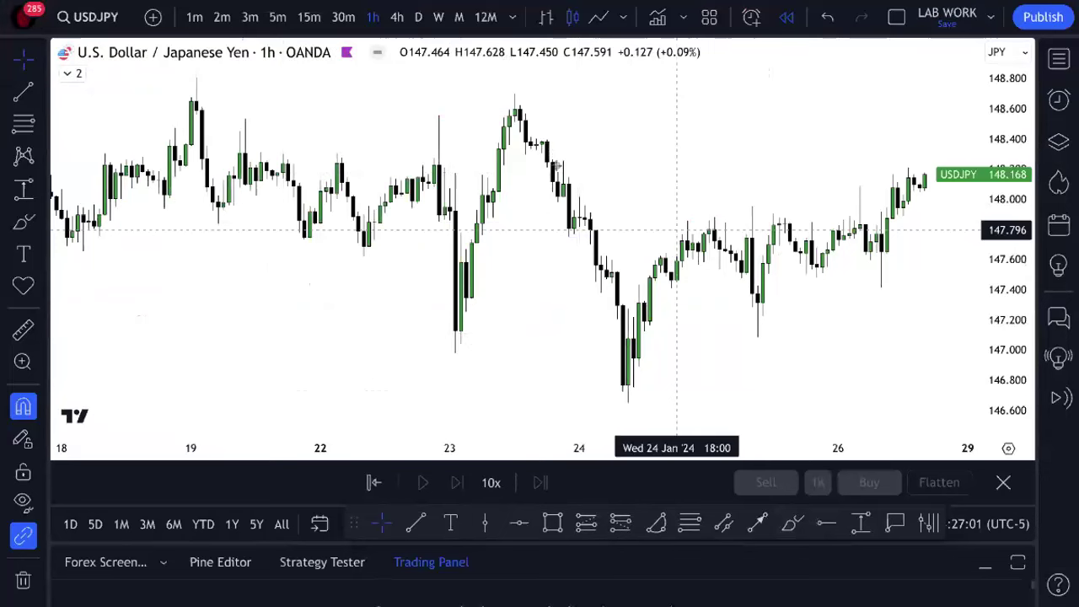
- Set USDJPY to the monthly timeframe with a reset chart view and start a bar replay with May 2022 as the last candle
click(457, 16)
right_click(621, 141)
click(717, 160)
drag(924, 219, 797, 293)
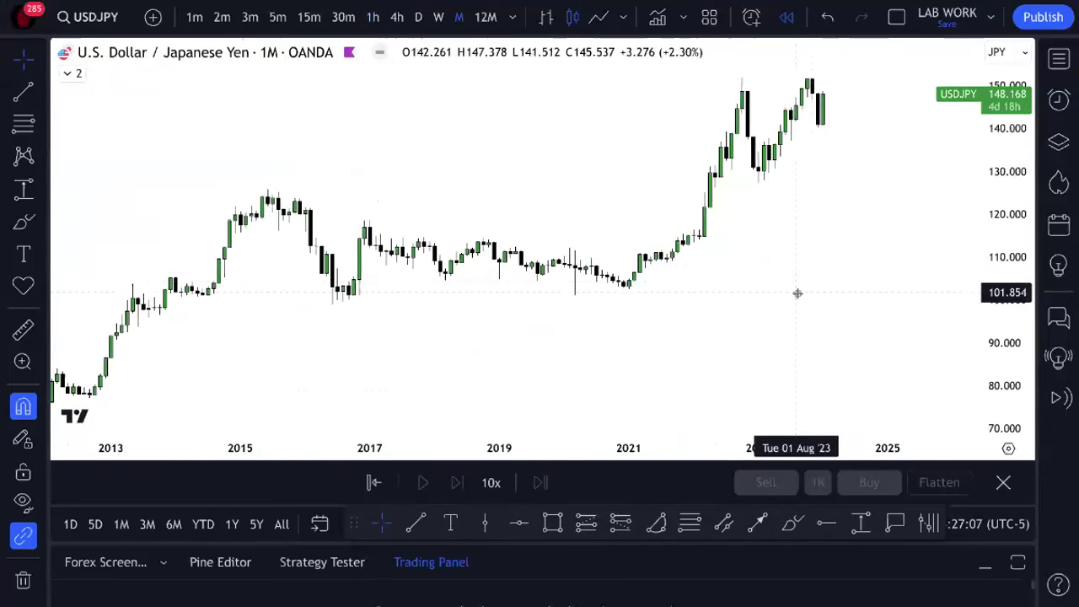
scroll(798, 293, up, 6)
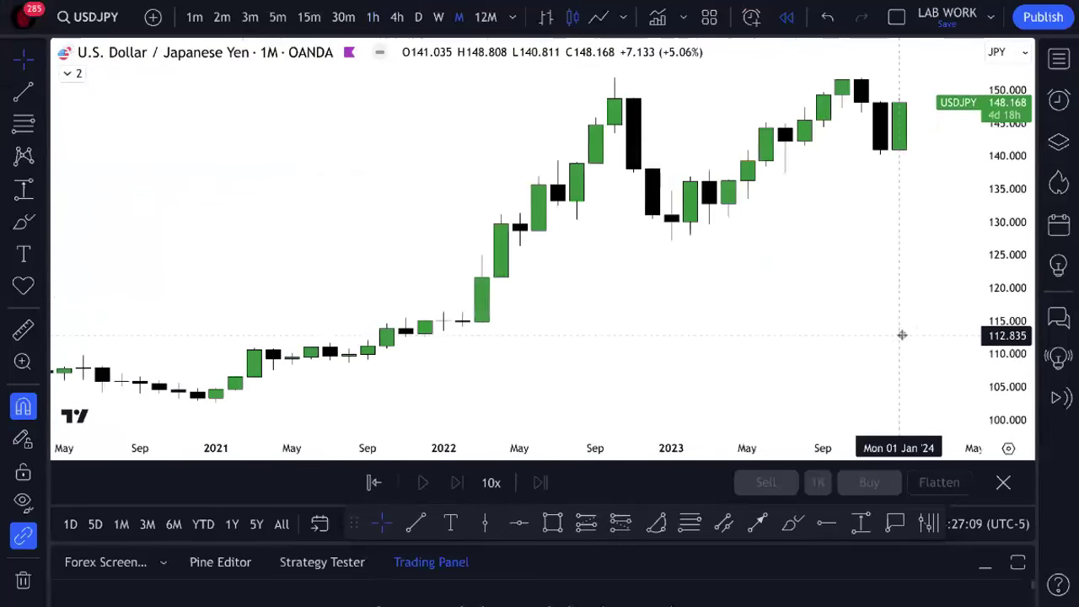
scroll(902, 334, up, 5)
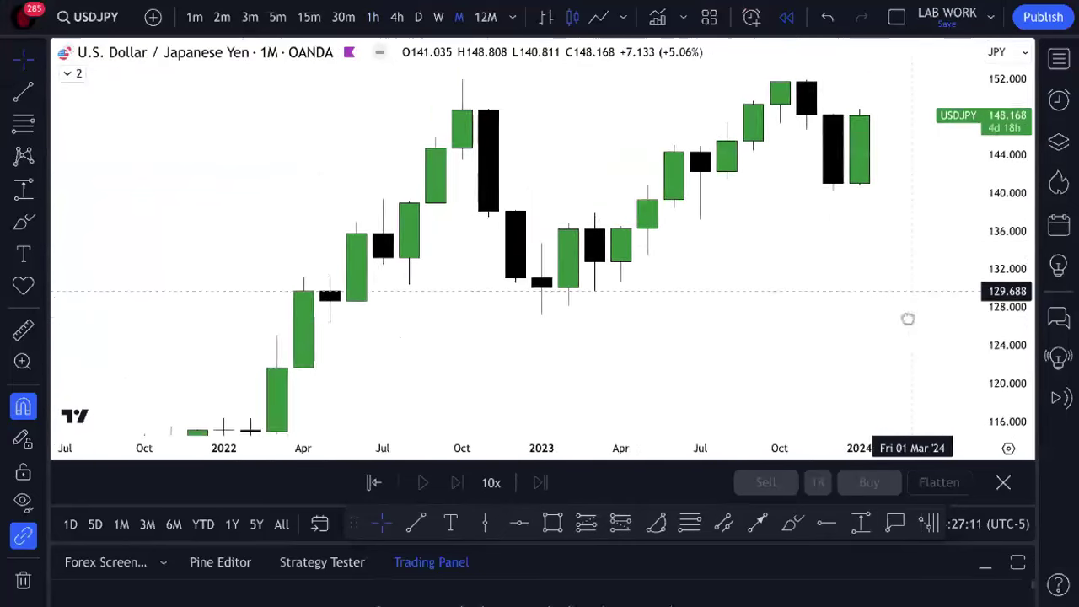
drag(629, 320, 662, 265)
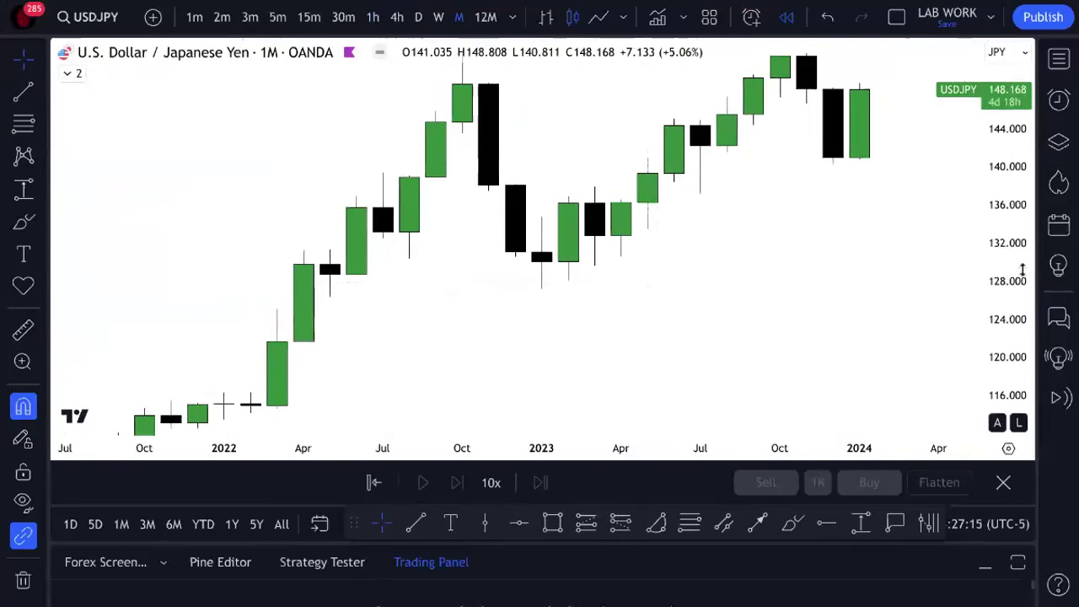
drag(1020, 274, 1021, 291)
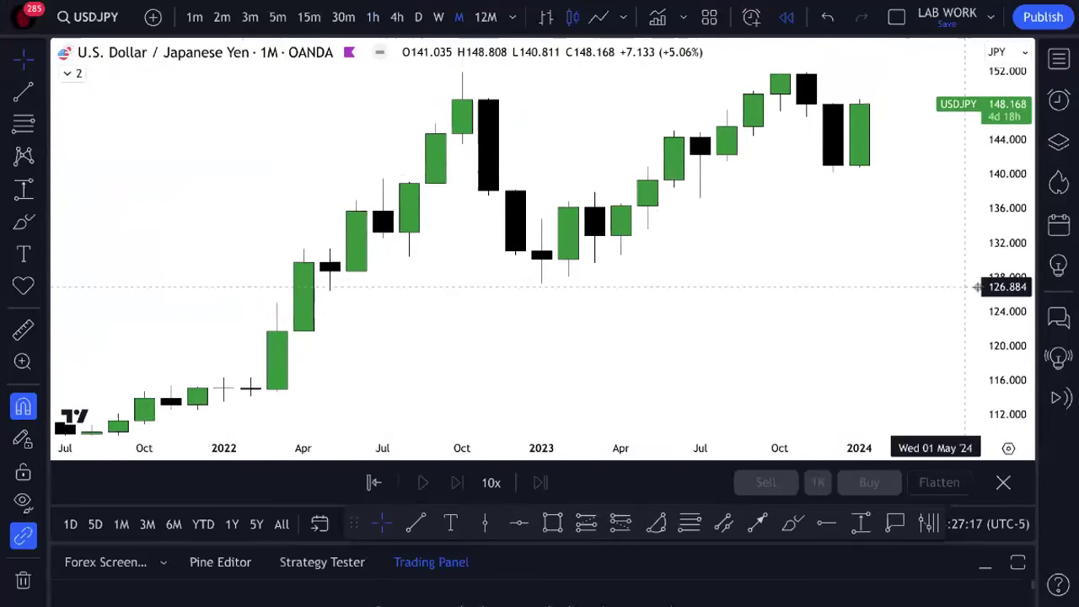
click(374, 485)
click(356, 271)
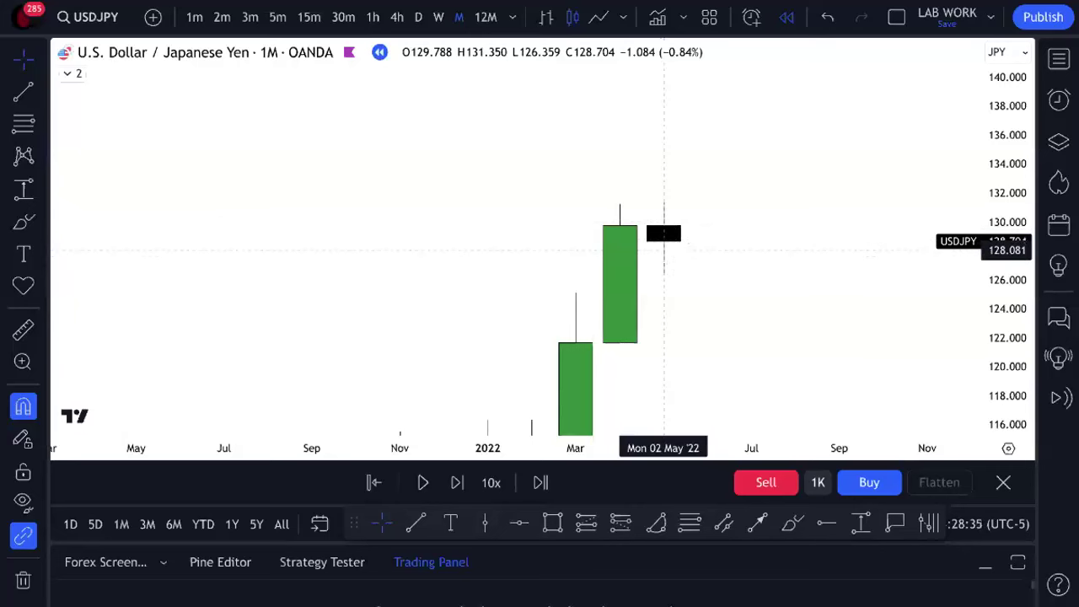
- Brush a red cross over the May 2022 candle and undo both strokes
click(793, 525)
mouse_move(703, 211)
mouse_down()
mouse_move(620, 215)
mouse_move(751, 288)
mouse_up()
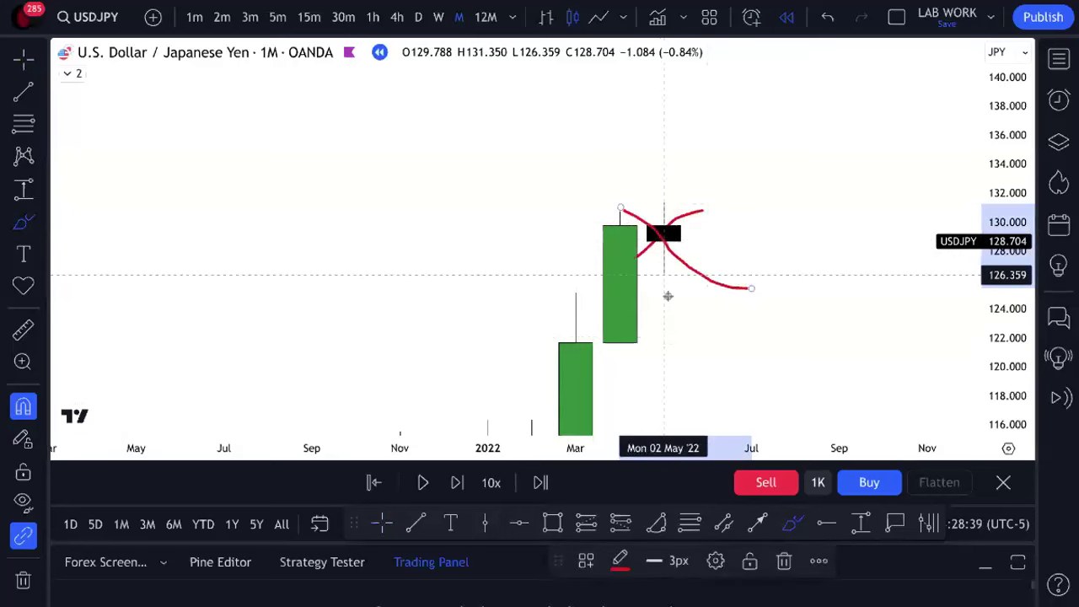
click(829, 19)
click(829, 18)
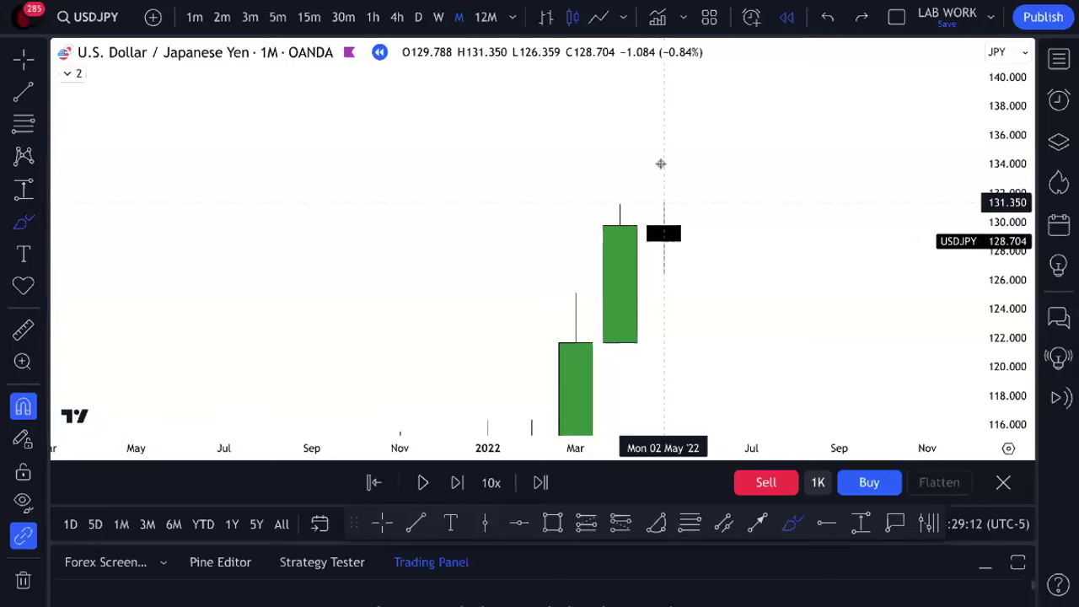
- Brush vertical red lines through the April and May 2022 candles and undo both strokes
drag(620, 180, 620, 404)
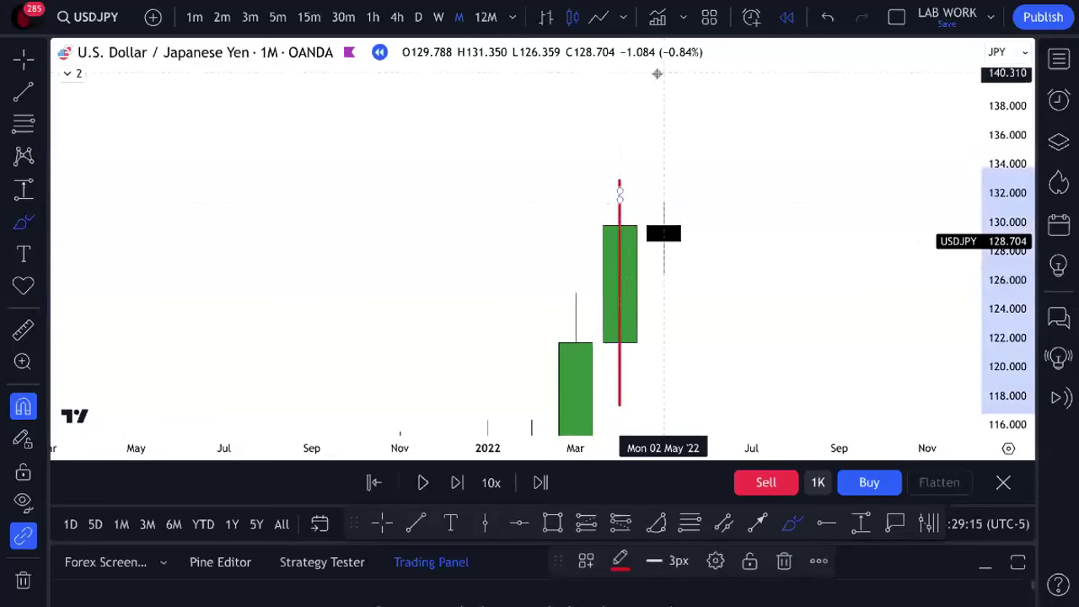
drag(657, 73, 664, 350)
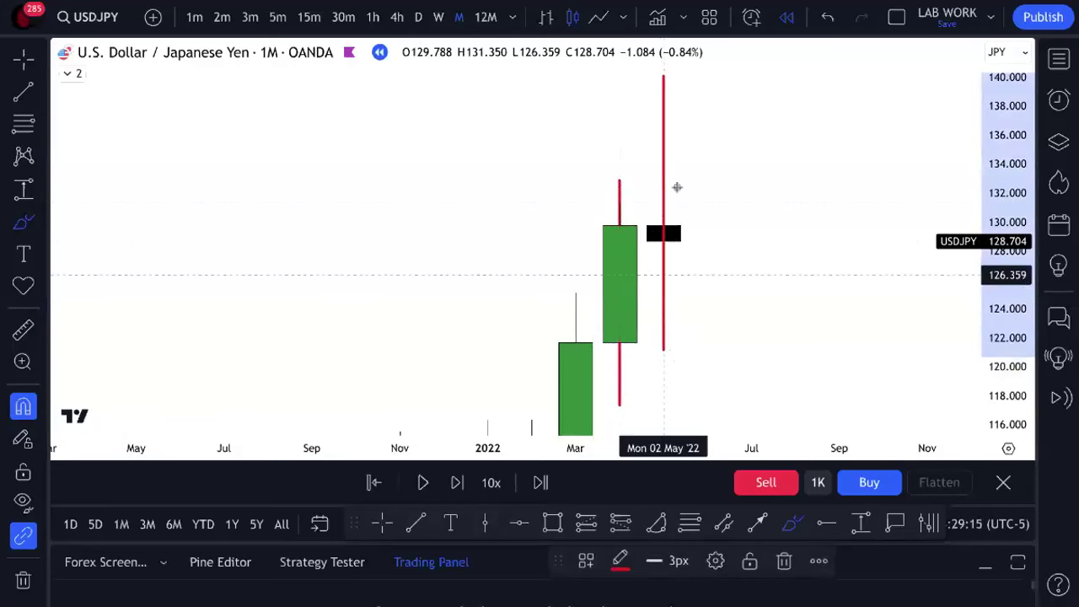
click(837, 21)
click(837, 20)
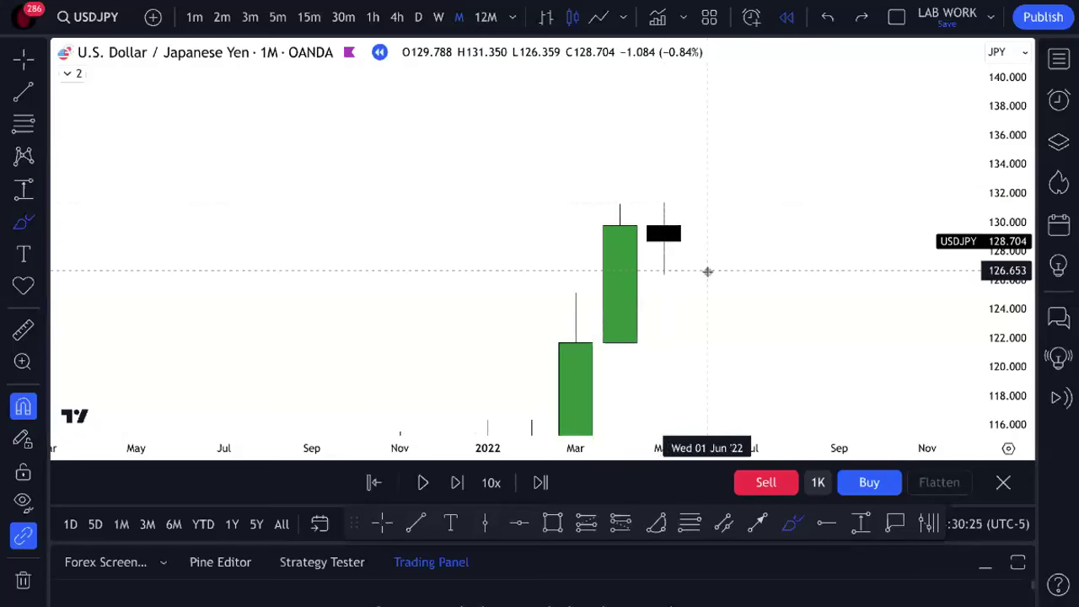
- Brush a vertical red line in the empty June 2022 slot beside the last candle and undo it
drag(707, 268, 706, 122)
drag(701, 223, 710, 281)
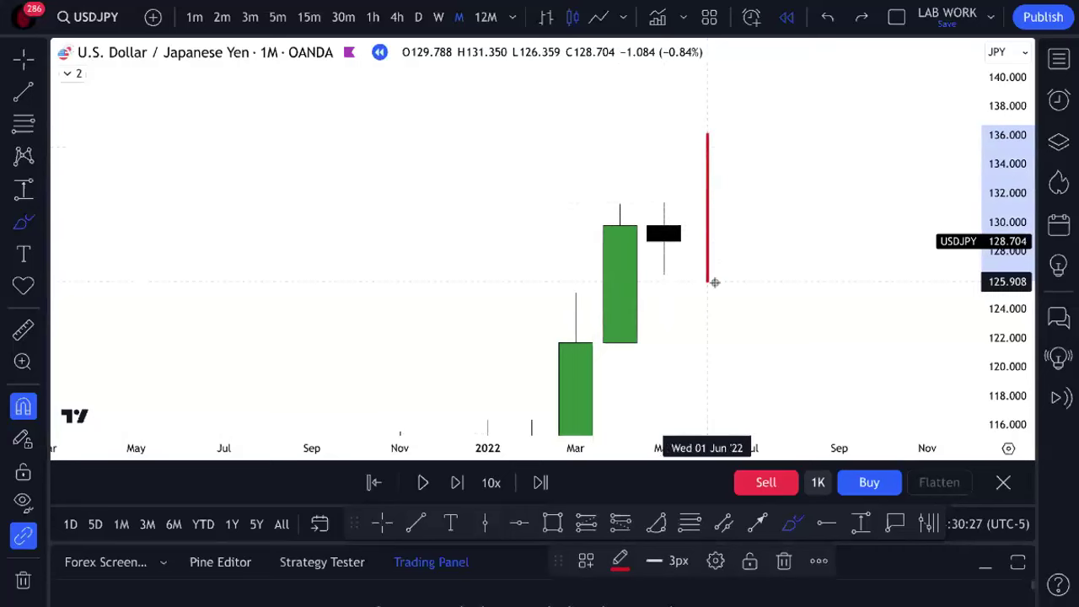
click(840, 16)
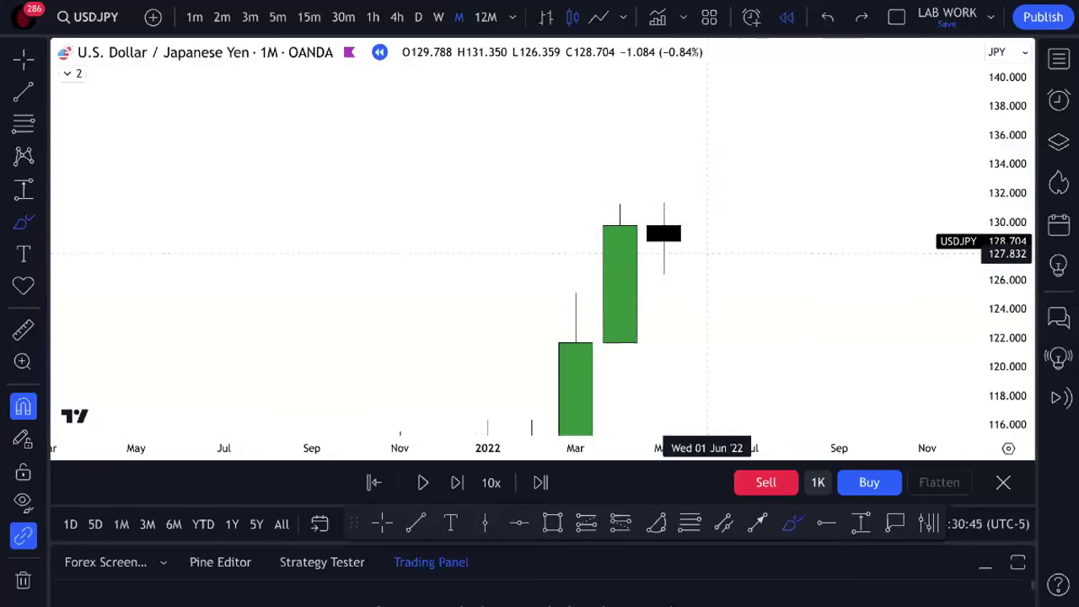
- Brush a loop around the May 2022 range and a possible June path from its open, undoing each sketch
drag(664, 203, 666, 273)
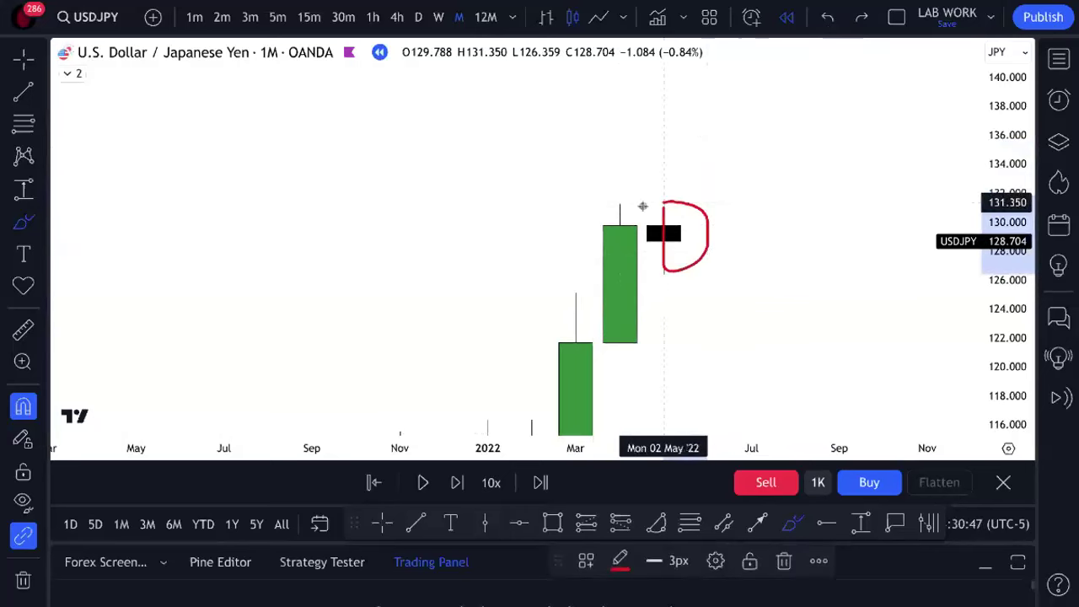
click(827, 17)
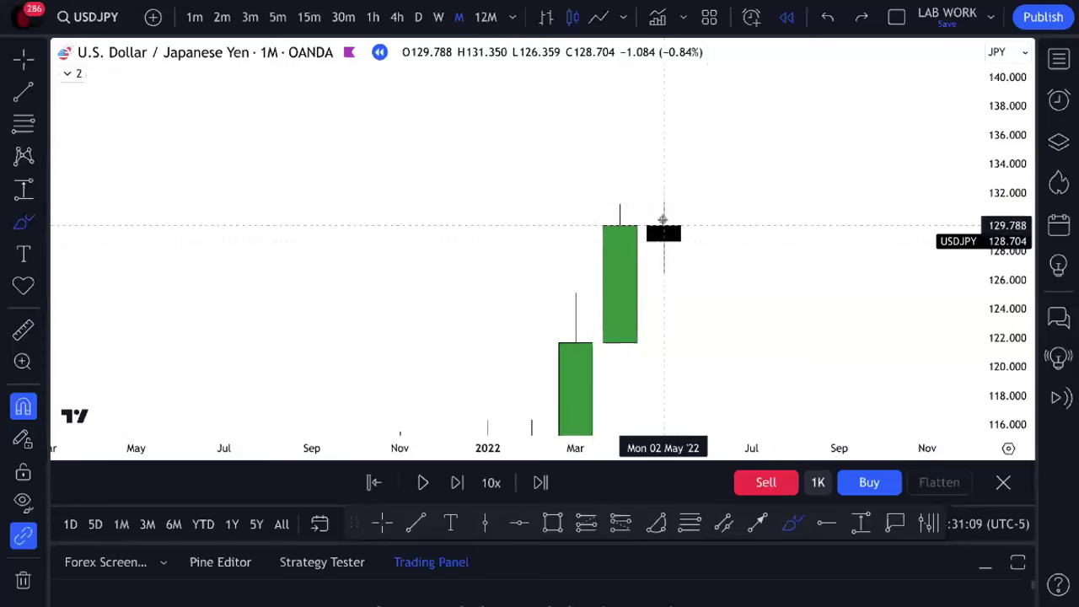
drag(664, 224, 666, 221)
drag(684, 177, 691, 277)
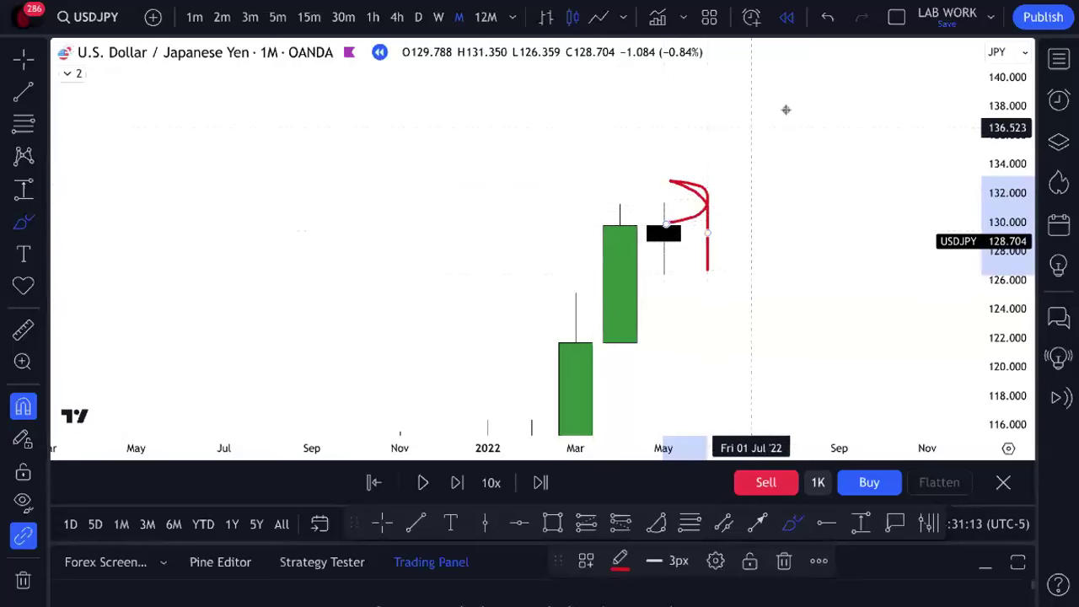
click(826, 16)
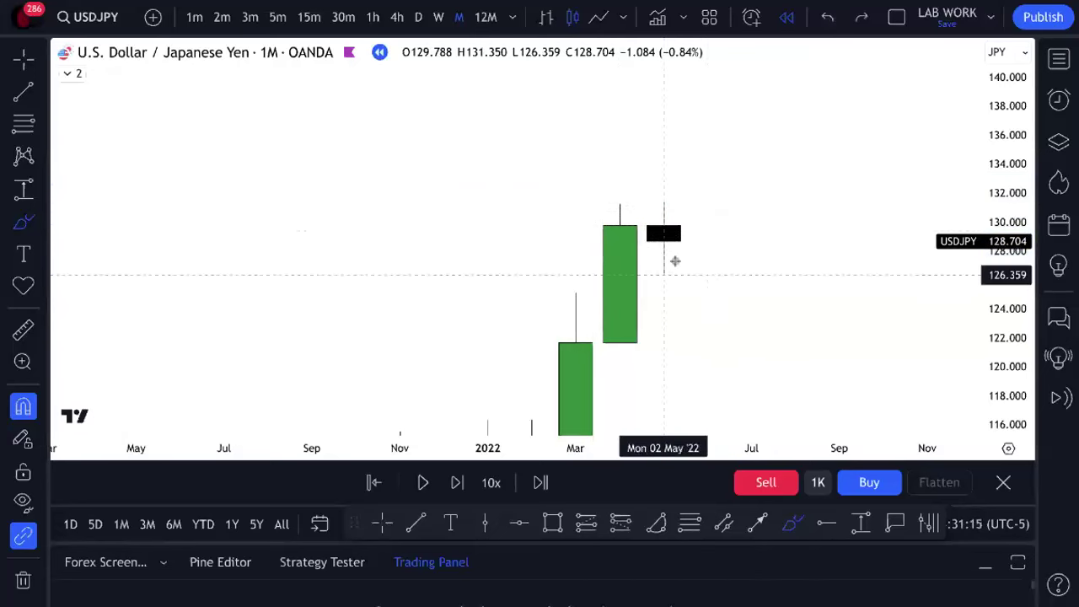
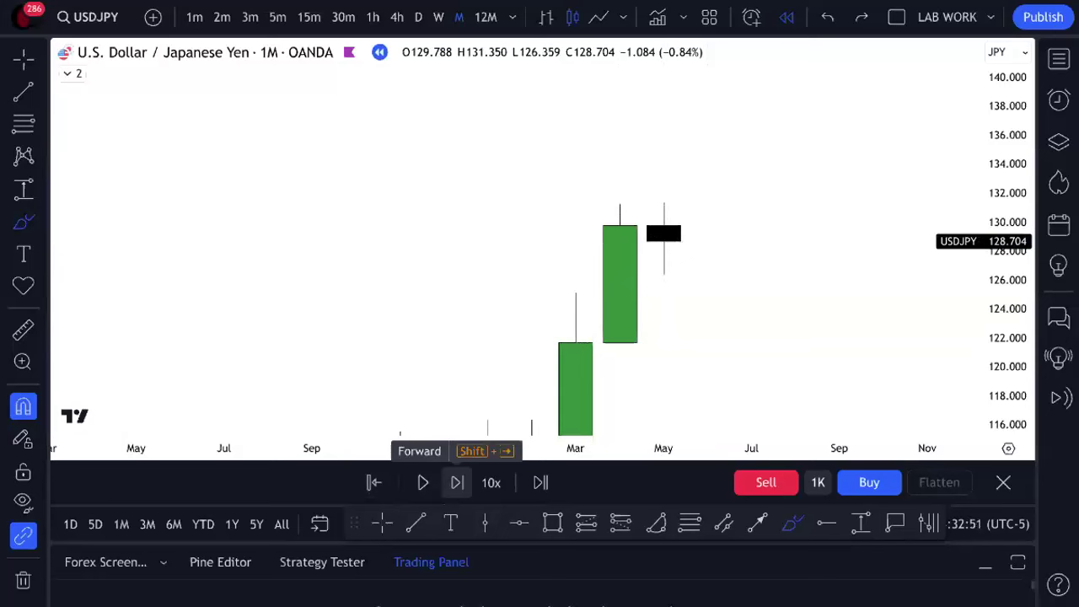
- Advance the USDJPY replay step by step into July 2022, and restart the replay with June 2022 as the last candle
click(456, 484)
click(456, 485)
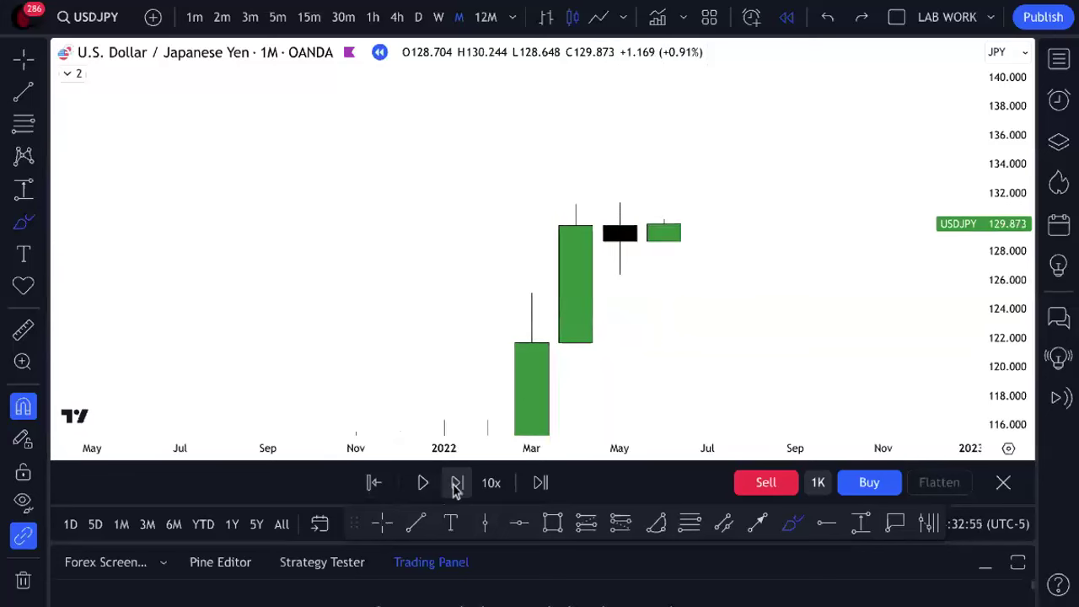
click(456, 485)
click(456, 485)
click(456, 485)
click(456, 485)
click(456, 485)
click(456, 484)
click(456, 485)
click(456, 485)
click(456, 485)
click(456, 484)
click(456, 485)
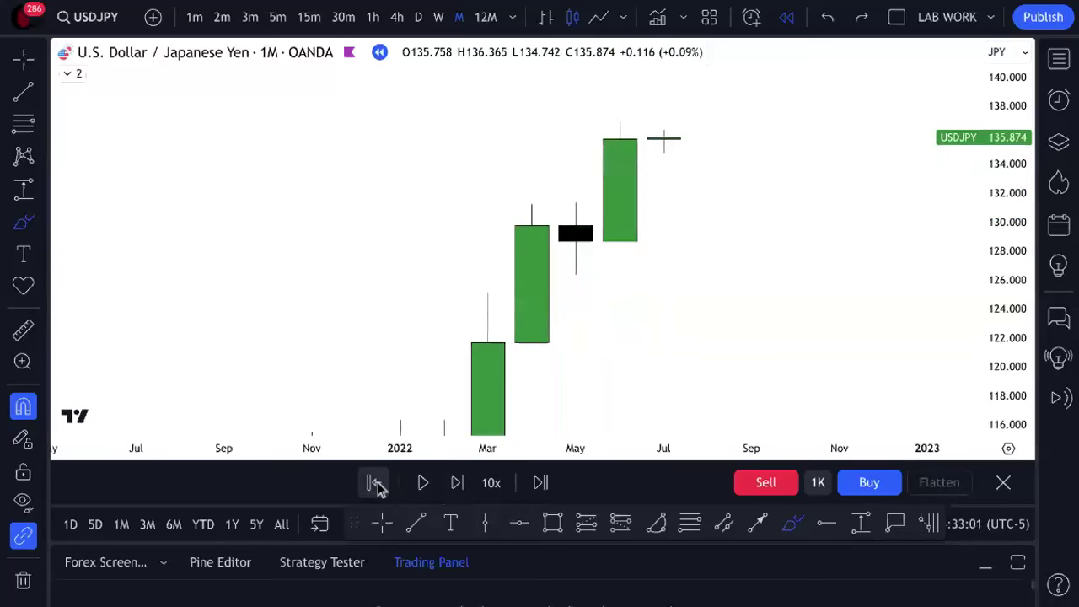
click(373, 482)
click(663, 279)
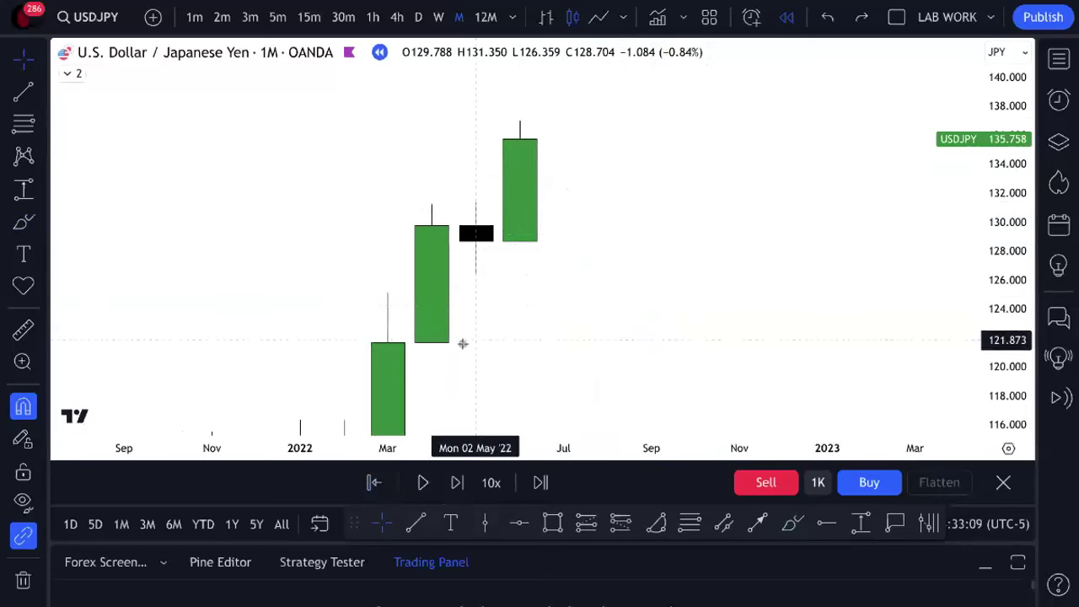
- Examine the monthly USDJPY candles from March to June 2022 up close, comparing their opens, closes and wicks
drag(615, 278, 714, 248)
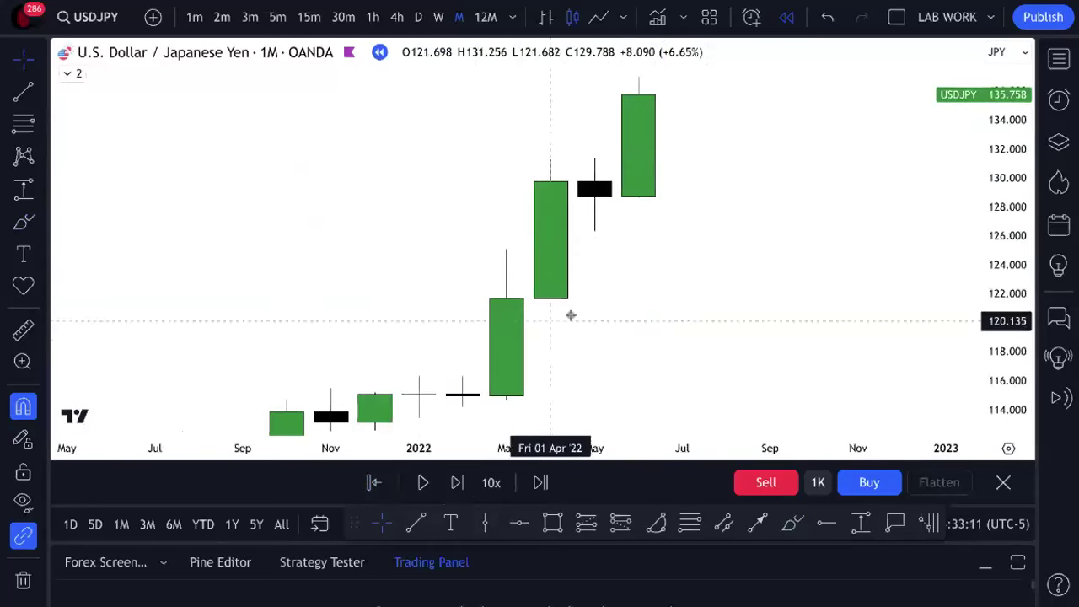
drag(525, 353, 508, 353)
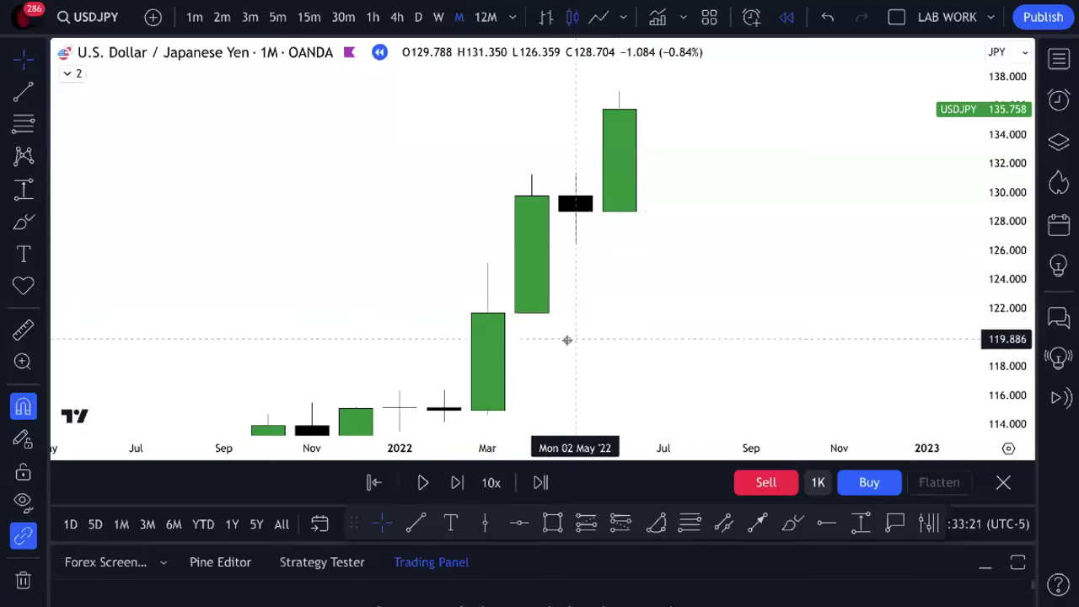
scroll(556, 362, left, 2)
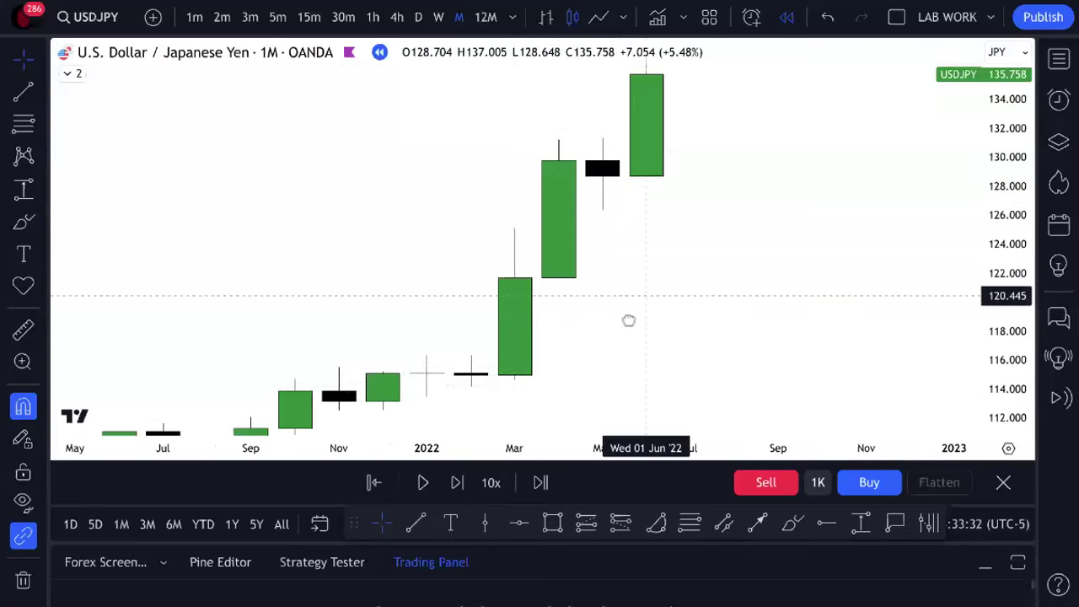
key(Right)
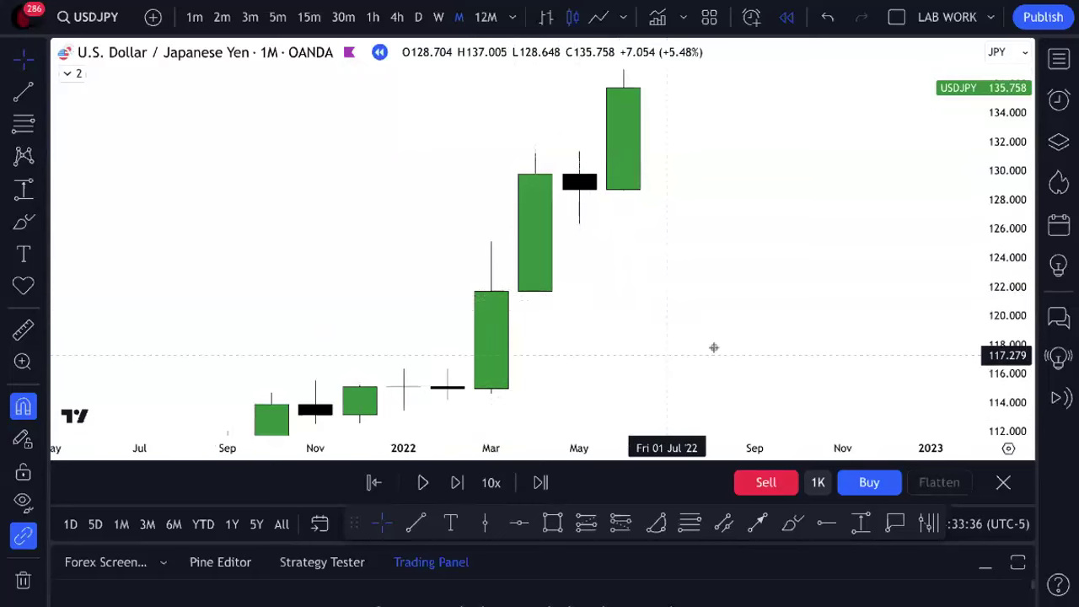
scroll(563, 289, up, 2)
drag(582, 289, 966, 321)
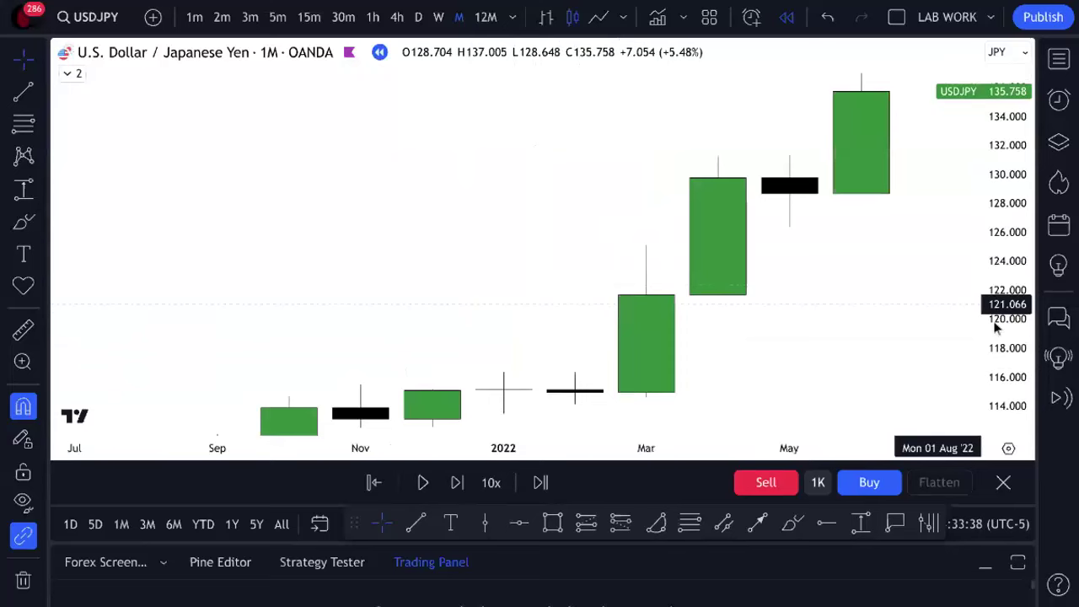
scroll(965, 202, up, 1)
scroll(867, 320, right, 2)
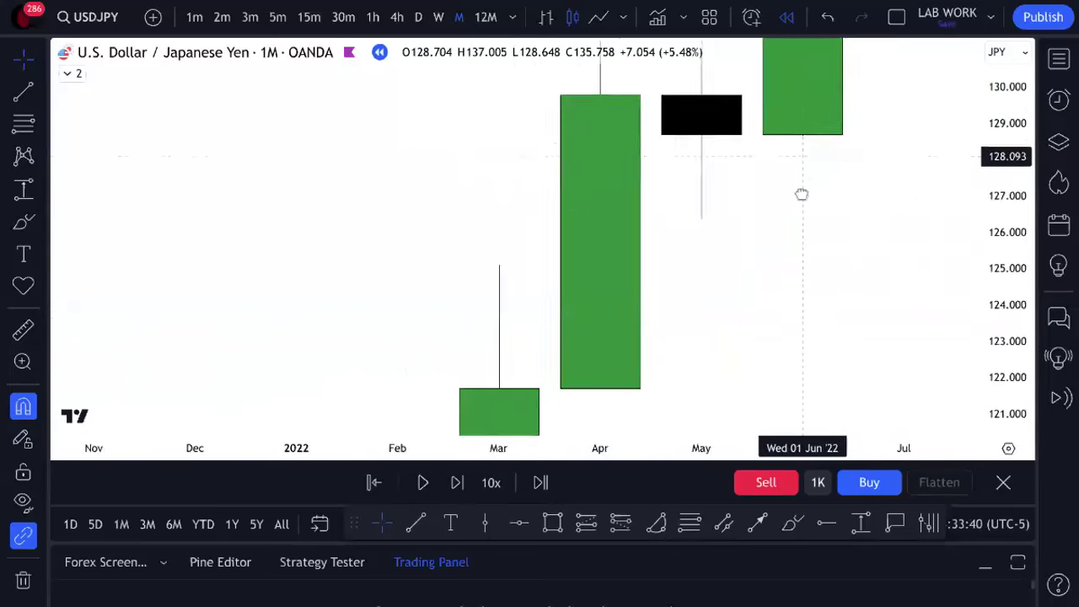
scroll(759, 197, up, 1)
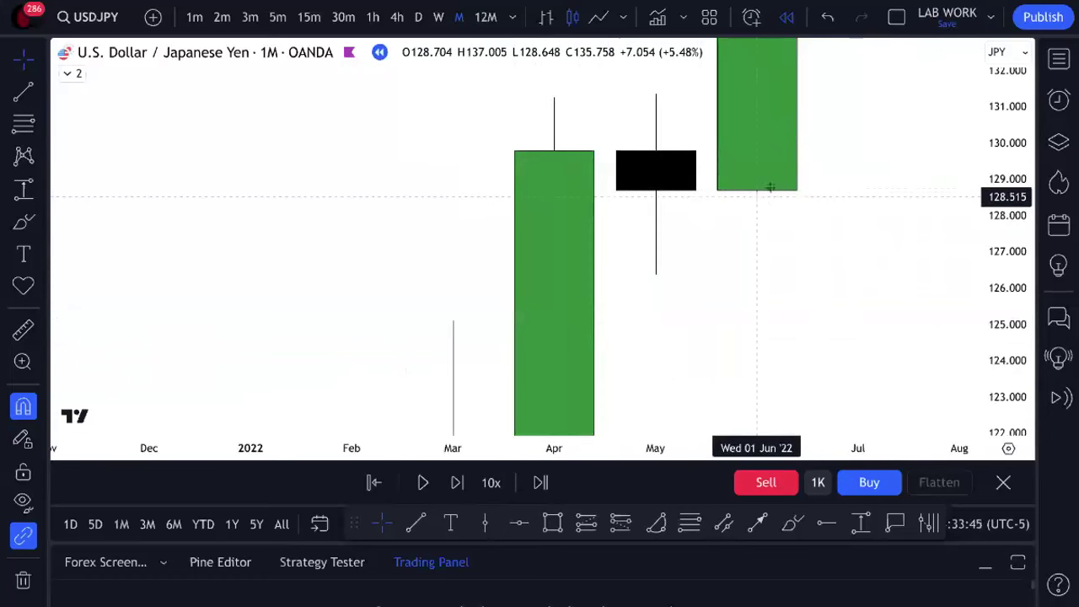
drag(776, 264, 800, 142)
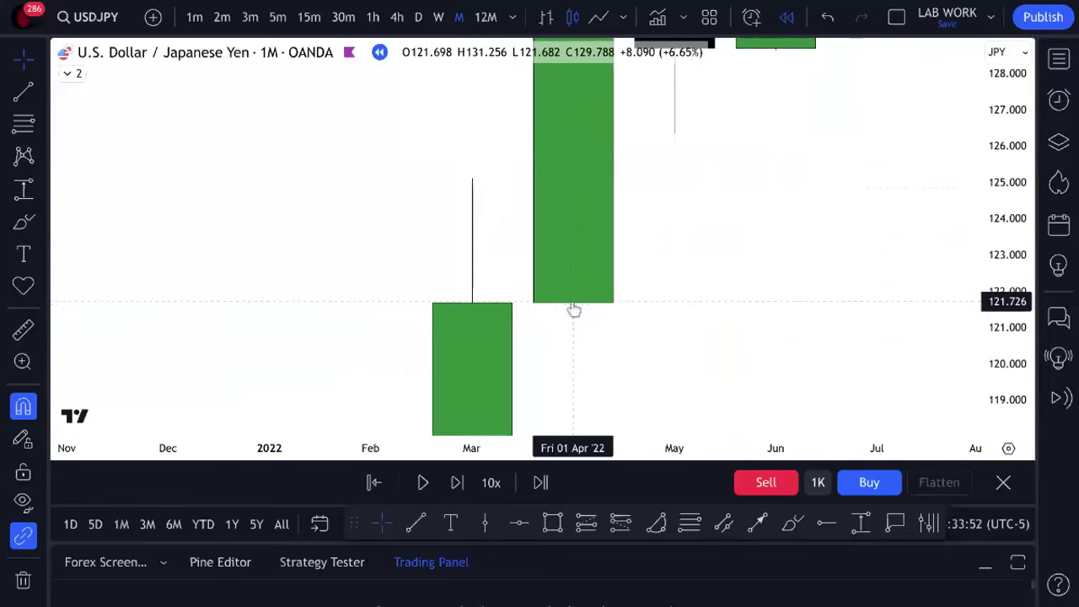
drag(1018, 241, 812, 337)
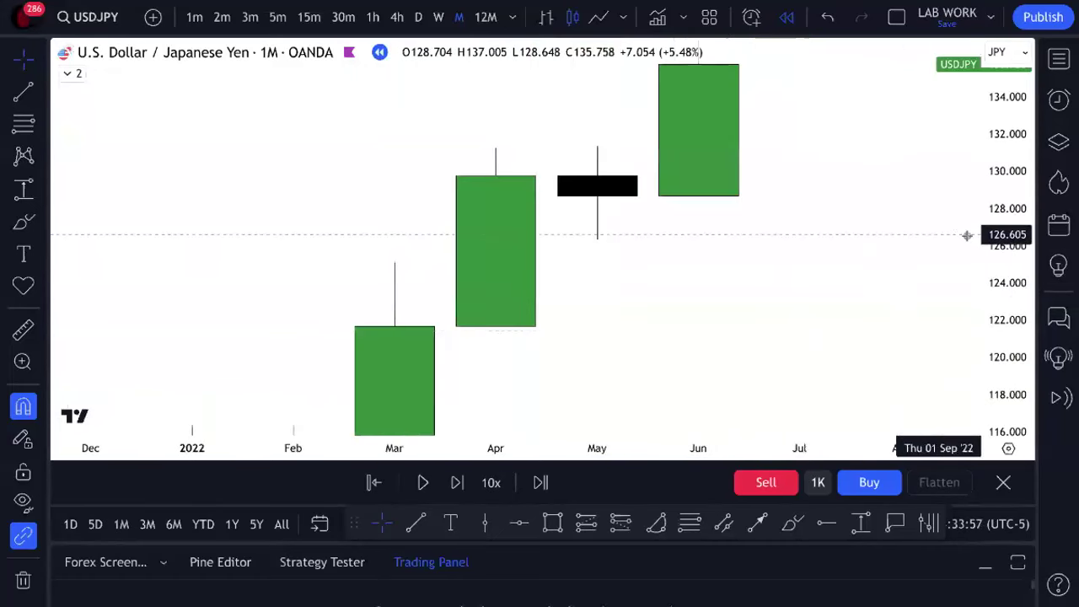
scroll(827, 241, down, 2)
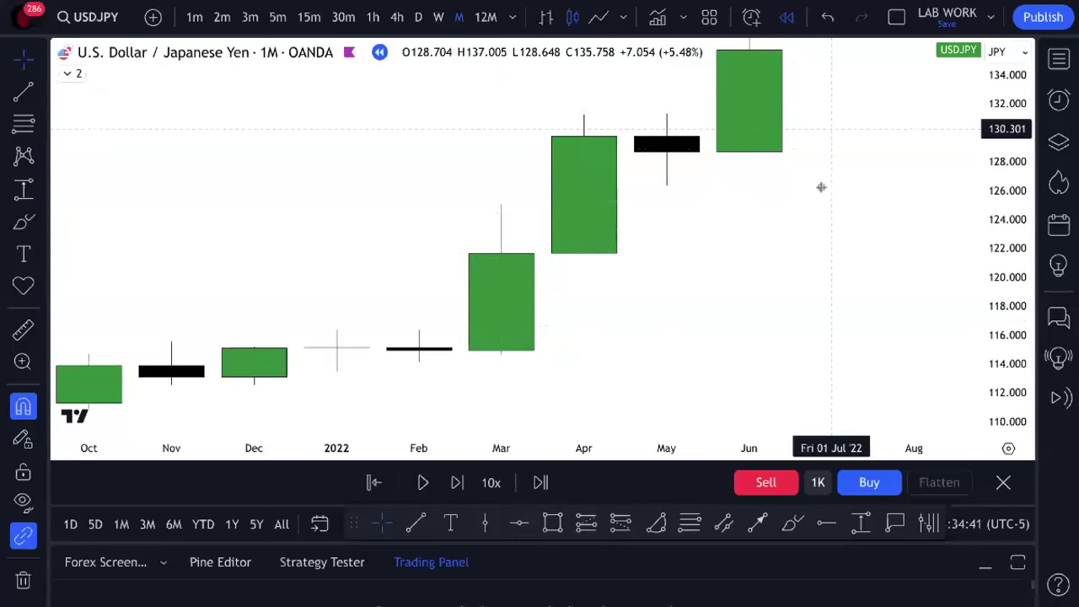
drag(801, 206, 710, 313)
drag(633, 329, 681, 270)
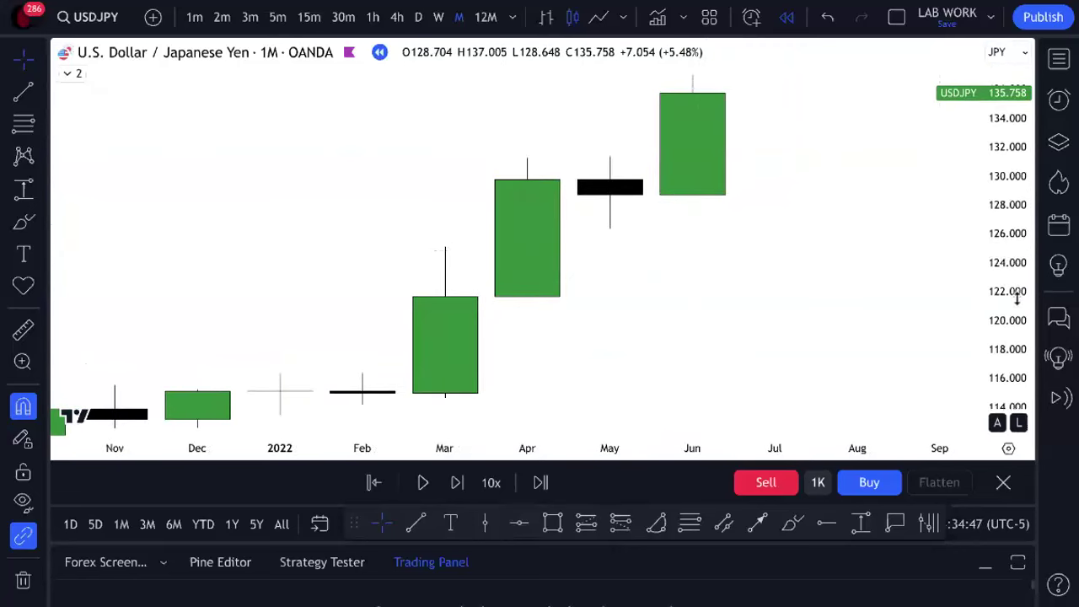
drag(1021, 299, 1015, 321)
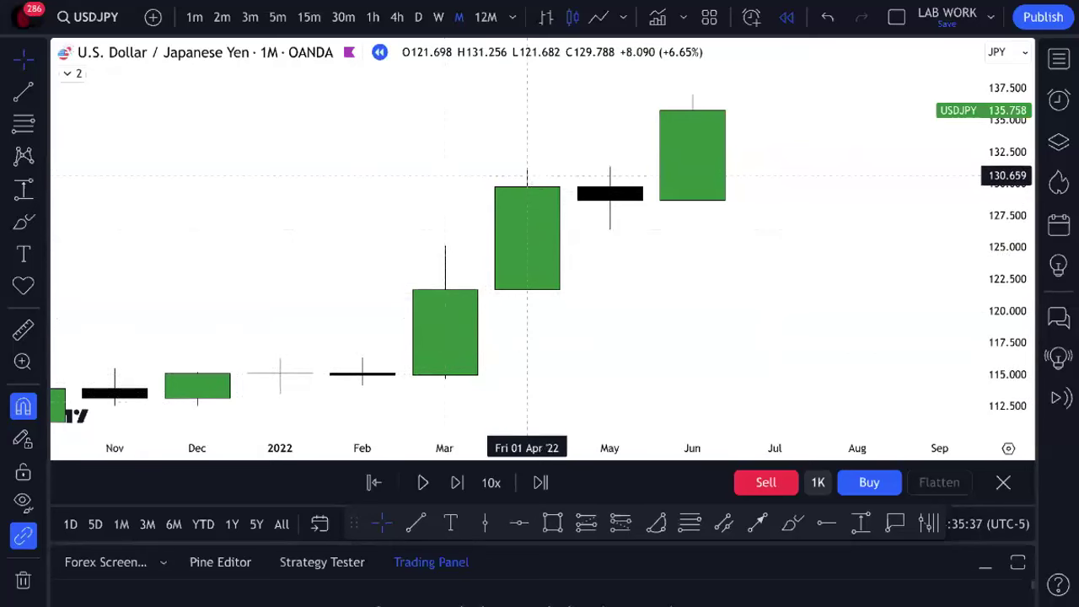
- Brush a red loop around the May 2022 candle and another across the April and May candles, undoing each sketch
scroll(798, 315, right, 3)
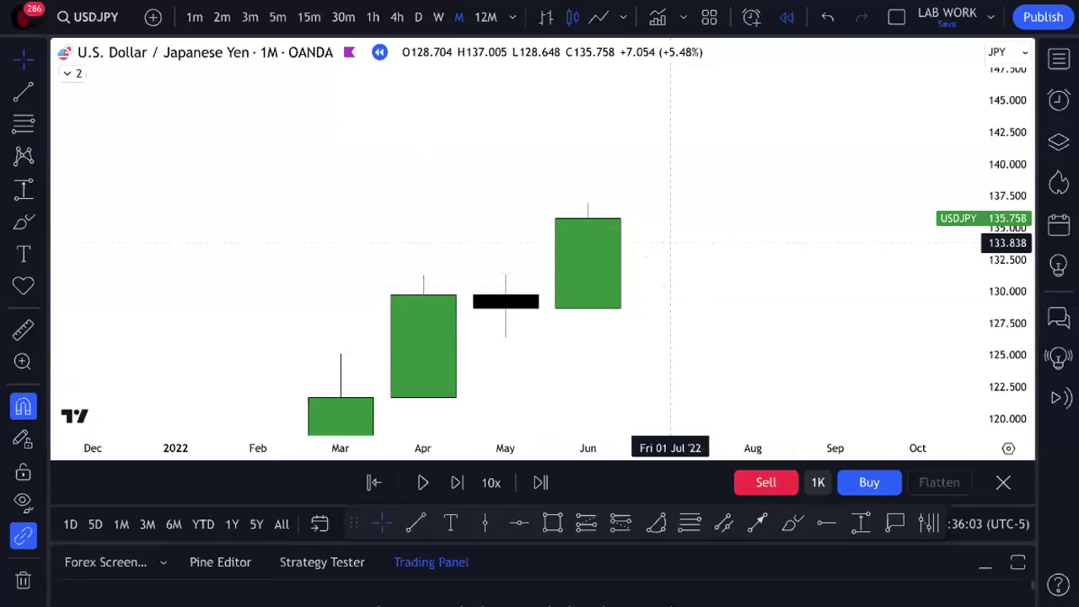
mouse_move(644, 362)
mouse_down()
mouse_move(651, 300)
mouse_move(626, 357)
mouse_up()
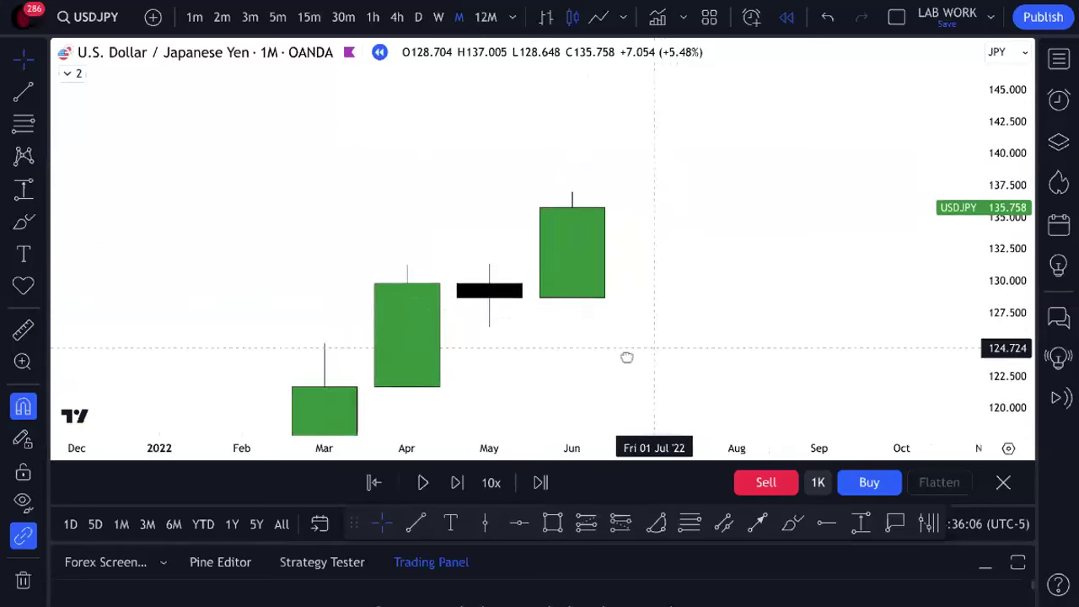
click(793, 523)
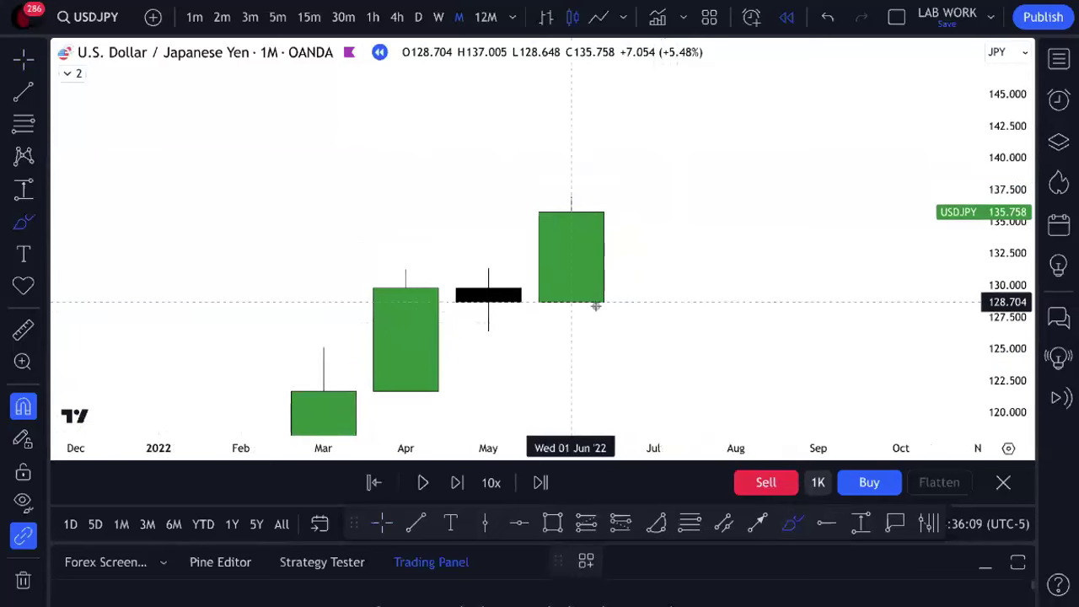
mouse_move(561, 297)
mouse_down()
mouse_move(444, 378)
mouse_move(488, 291)
mouse_up()
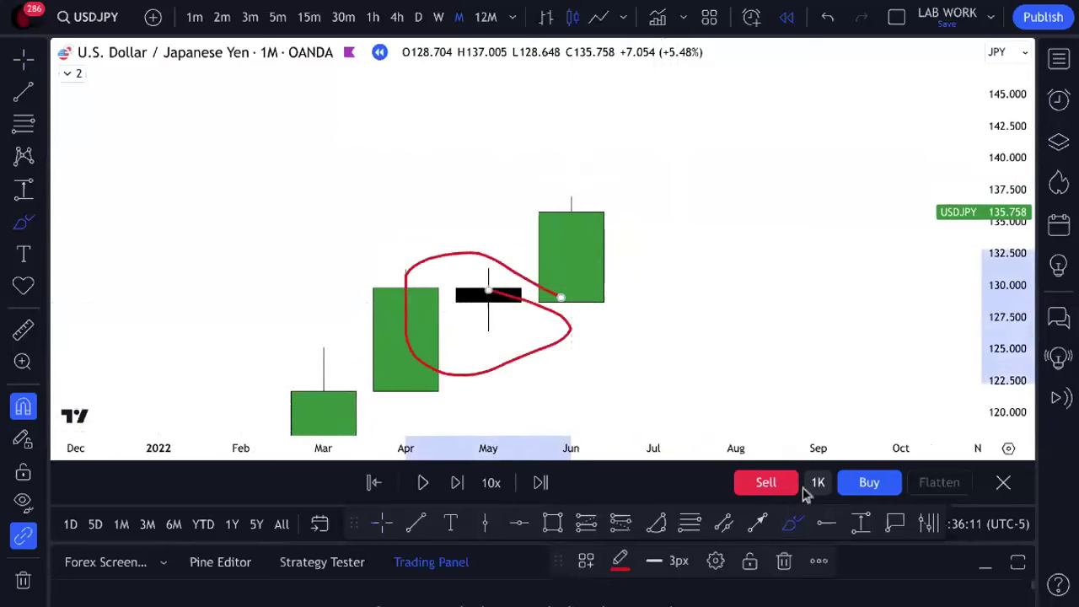
click(825, 19)
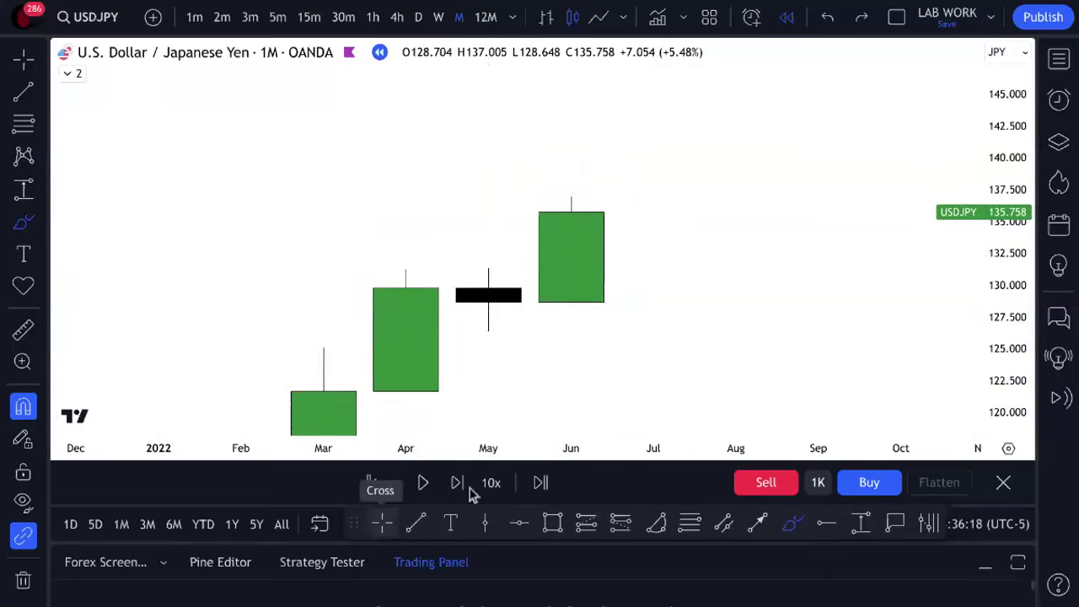
mouse_move(403, 268)
mouse_down()
mouse_move(396, 411)
mouse_move(422, 285)
mouse_move(405, 157)
mouse_move(474, 250)
mouse_up()
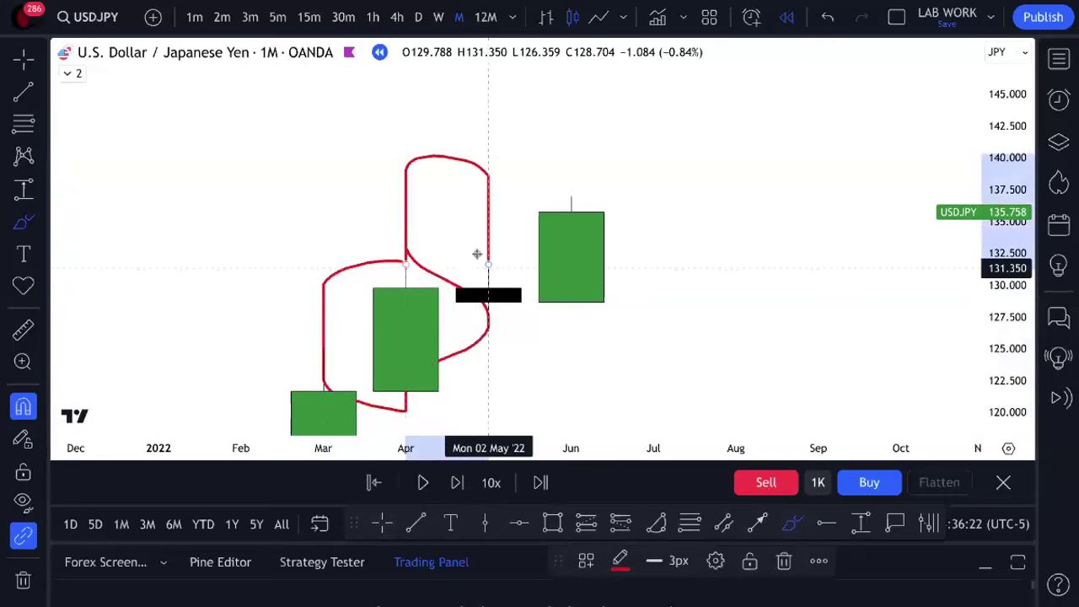
click(827, 17)
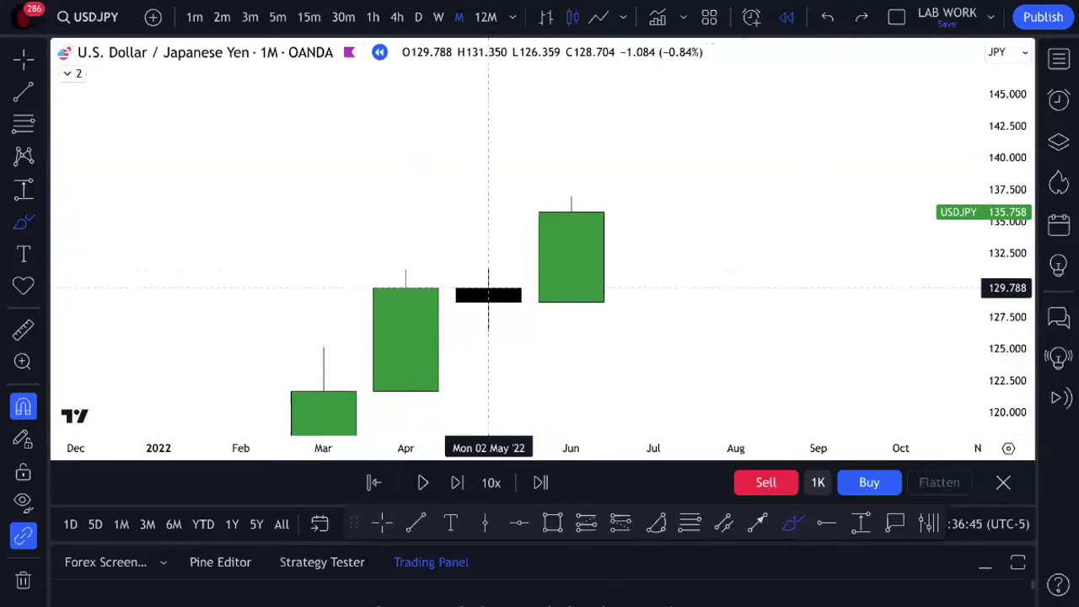
- Draw a rectangle from the April 2022 open at 121.698 up to about 140.056 in July 2022, and delete it
click(552, 523)
mouse_move(405, 391)
mouse_down()
mouse_move(493, 208)
mouse_move(643, 116)
mouse_move(689, 158)
mouse_up()
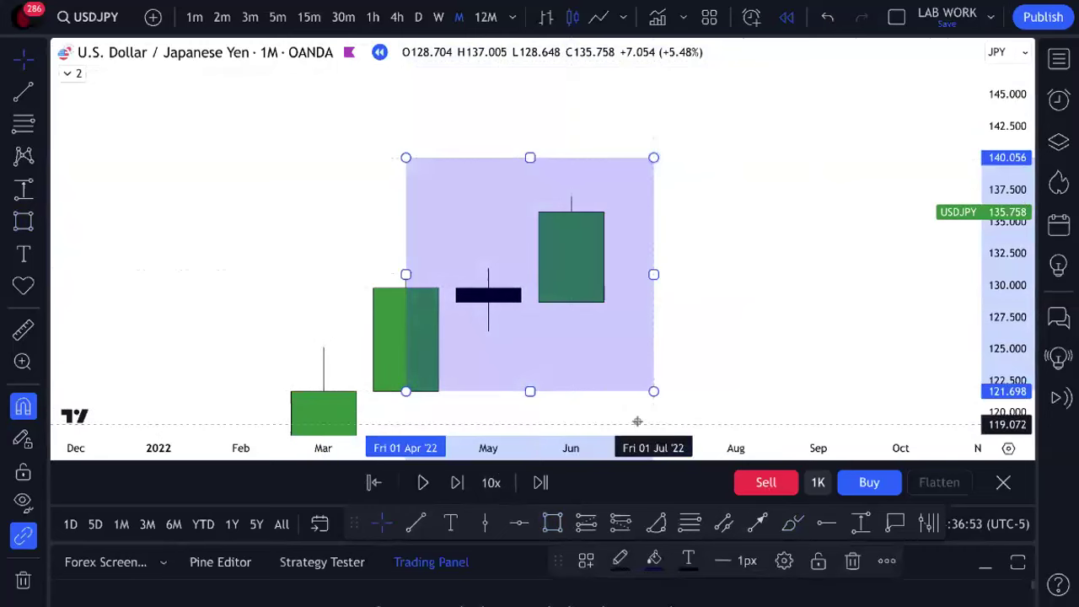
key(Delete)
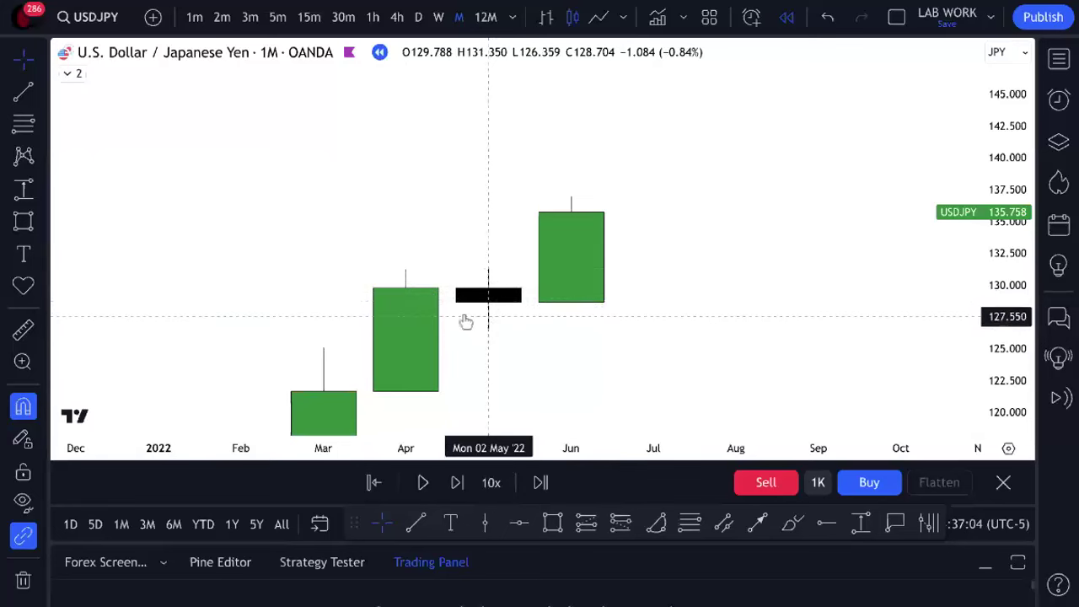
- Brush red strokes across the upper part of the April 2022 candle and undo them all
click(792, 524)
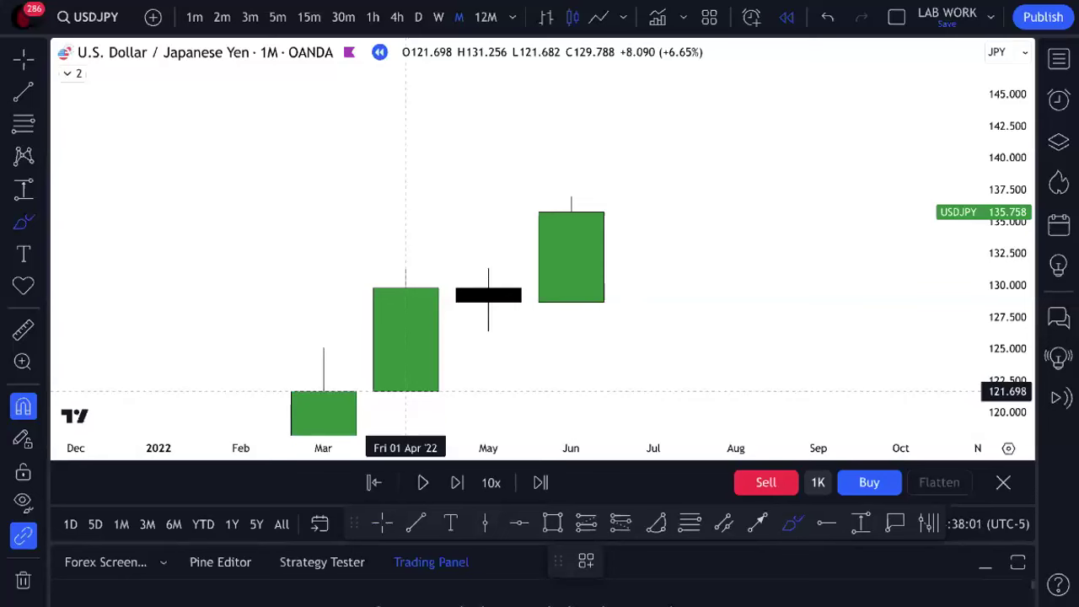
mouse_move(405, 300)
mouse_down()
mouse_move(337, 330)
mouse_move(333, 294)
mouse_move(366, 272)
mouse_move(405, 271)
mouse_up()
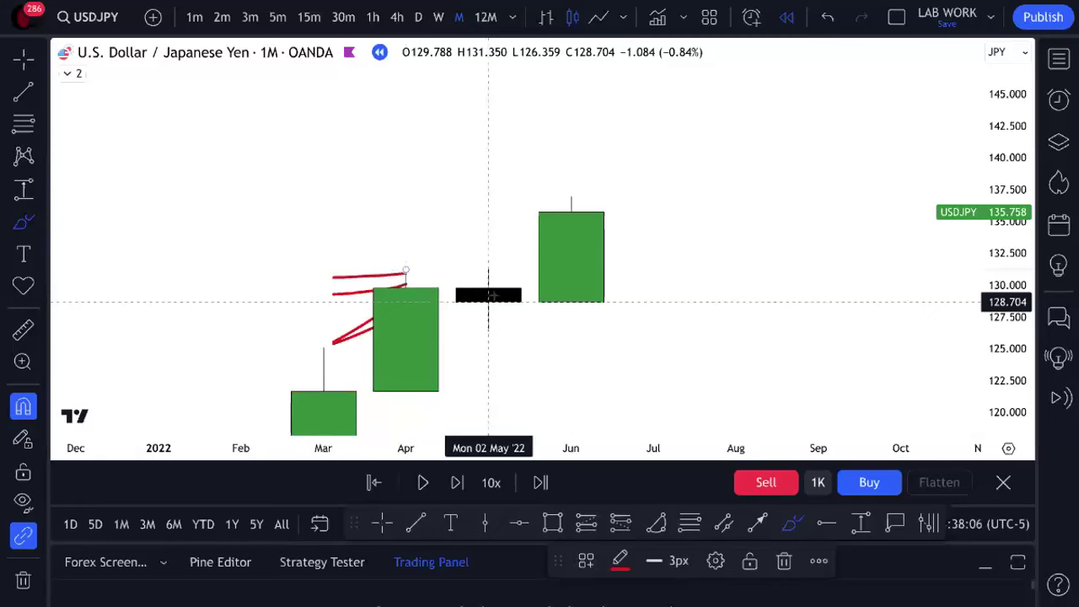
click(827, 17)
click(827, 17)
click(828, 16)
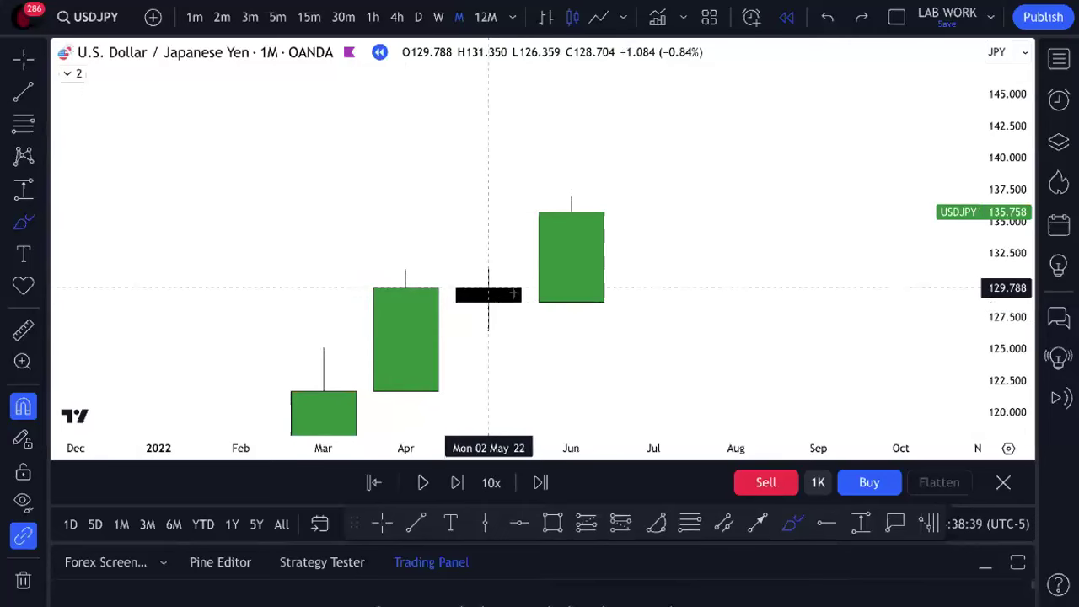
- Brush loops around the May 2022 candle and strokes over the neighbouring months, undoing each sketch
mouse_move(491, 275)
mouse_down()
mouse_move(570, 304)
mouse_move(489, 250)
mouse_up()
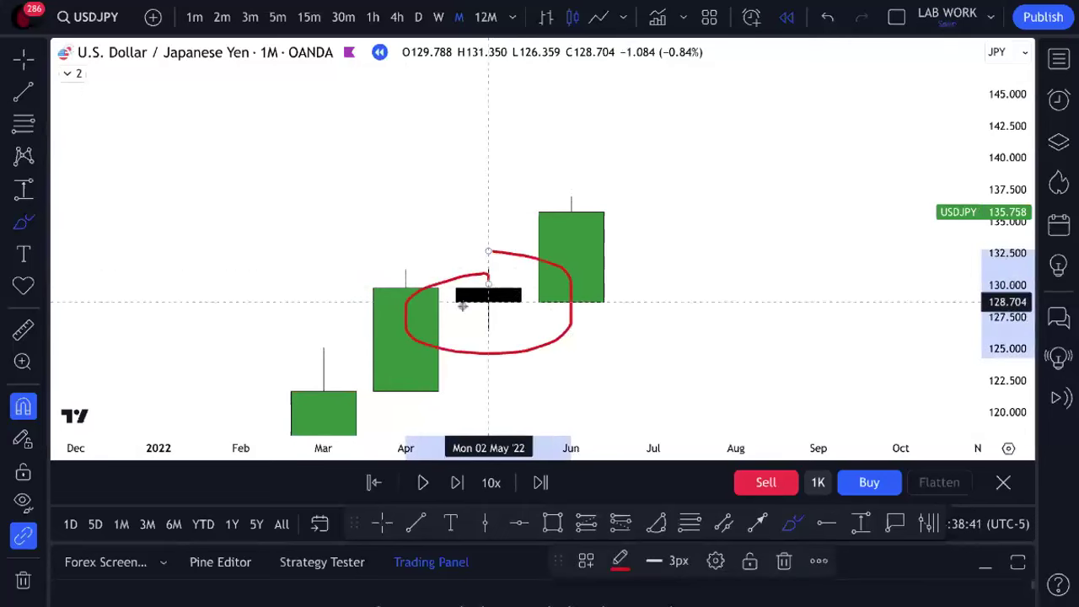
click(828, 18)
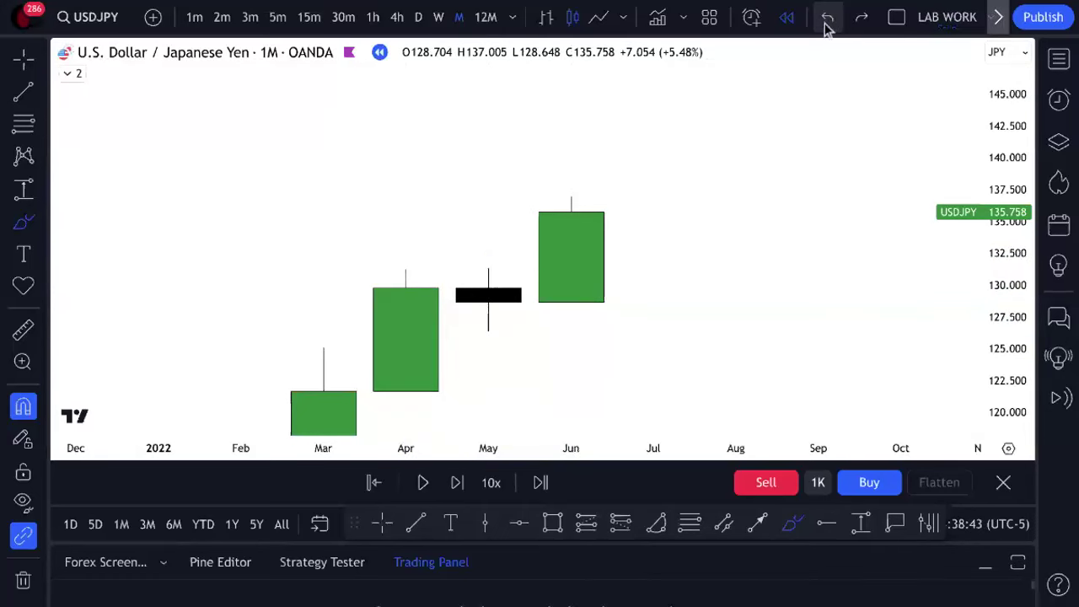
mouse_move(323, 289)
mouse_down()
mouse_move(421, 267)
mouse_move(469, 337)
mouse_move(488, 337)
mouse_up()
click(828, 18)
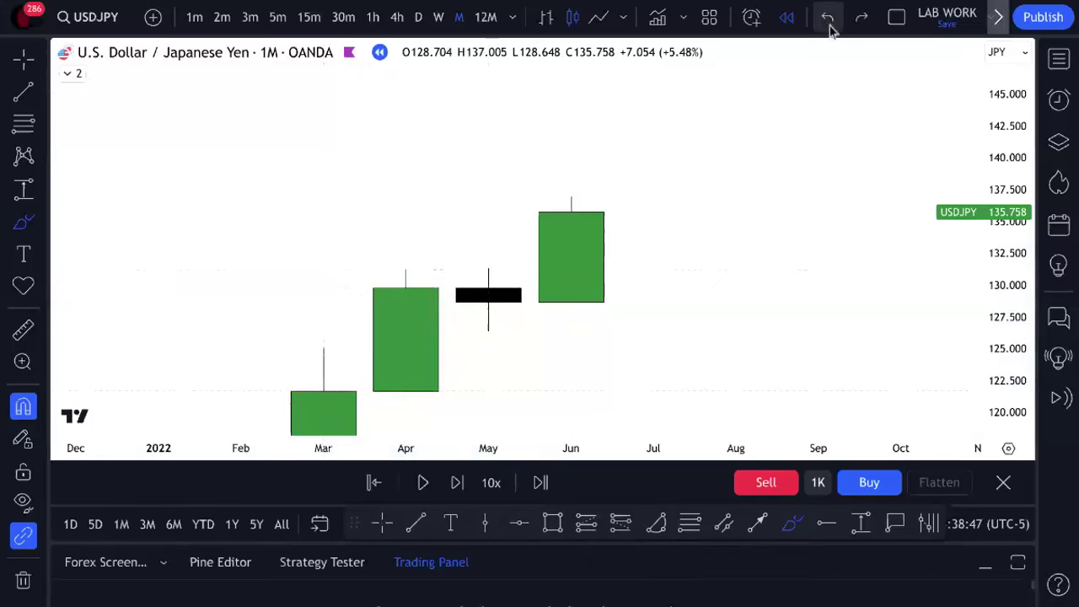
mouse_move(489, 259)
mouse_down()
mouse_move(485, 350)
mouse_move(566, 285)
mouse_move(497, 262)
mouse_up()
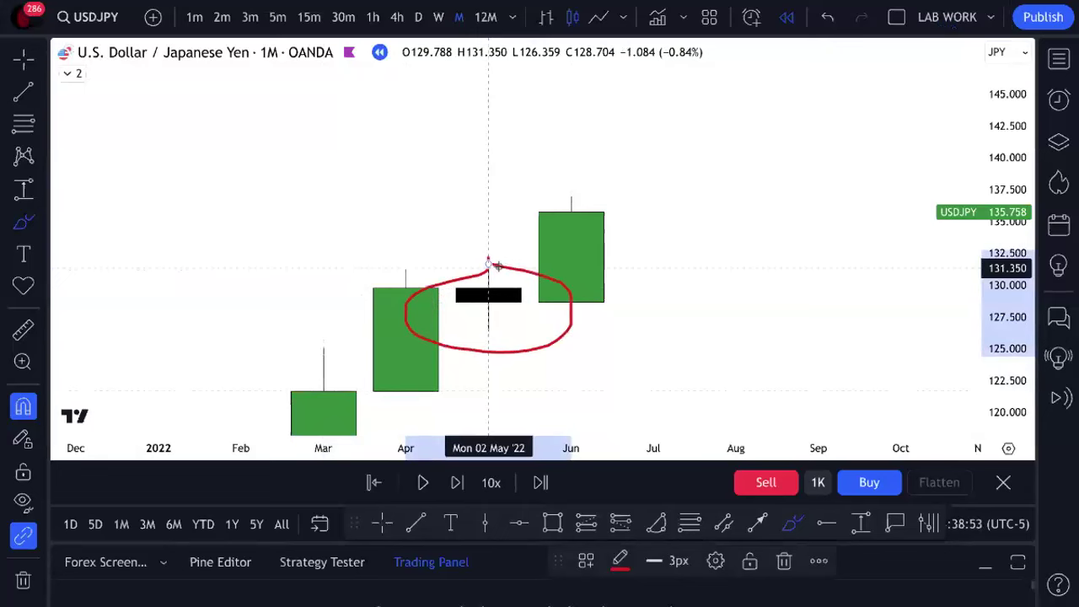
click(835, 21)
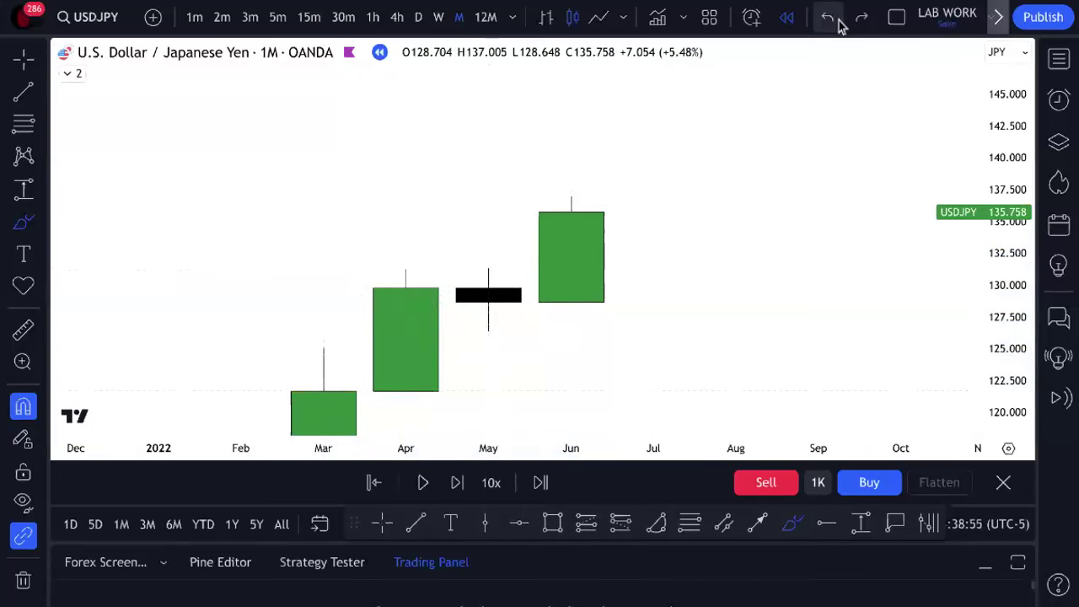
mouse_move(570, 164)
mouse_down()
mouse_move(570, 193)
mouse_move(655, 226)
mouse_up()
click(827, 21)
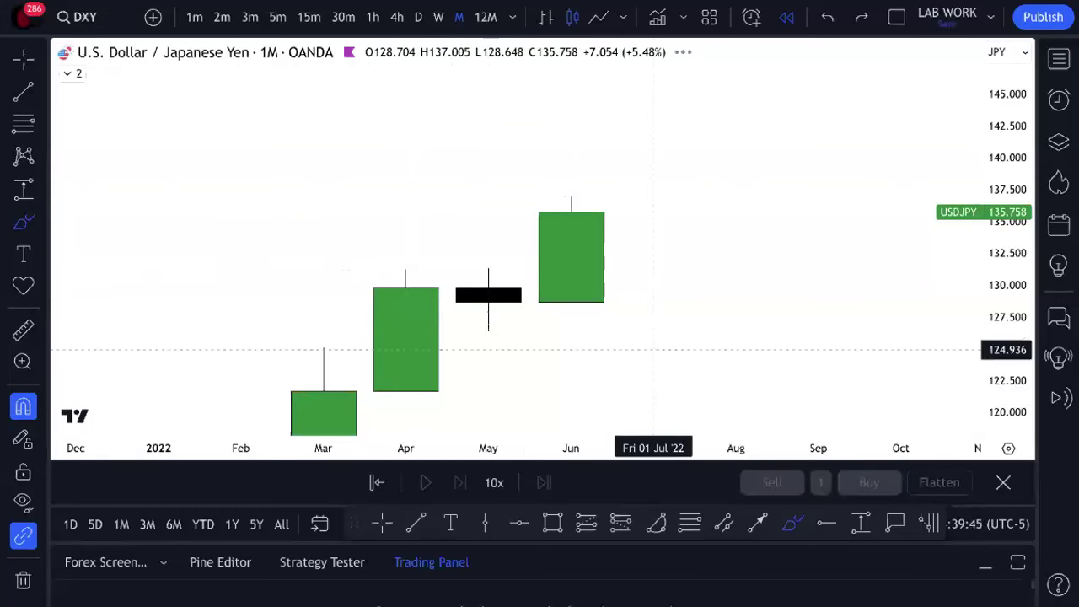
- Return to the cross cursor and examine the monthly U.S. Dollar Index candles back through 2022 and 2021
click(382, 523)
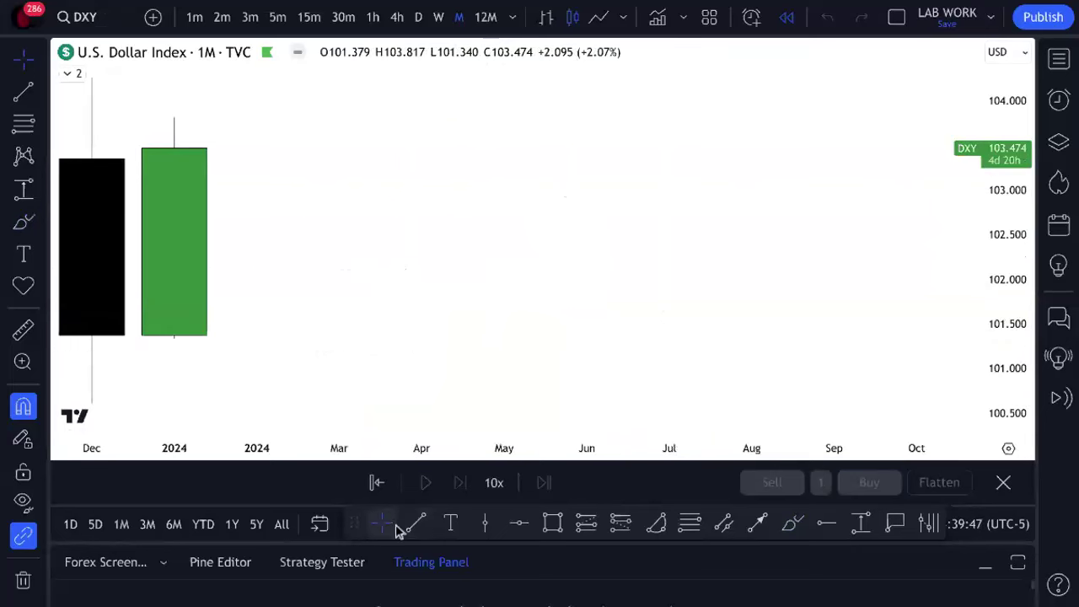
scroll(609, 262, down, 5)
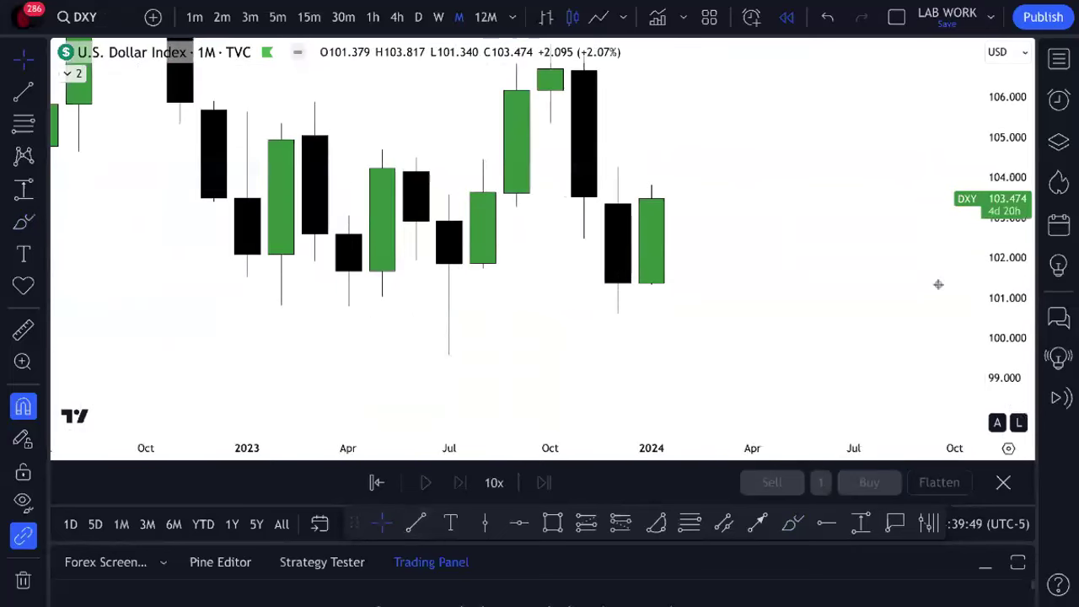
scroll(881, 224, down, 4)
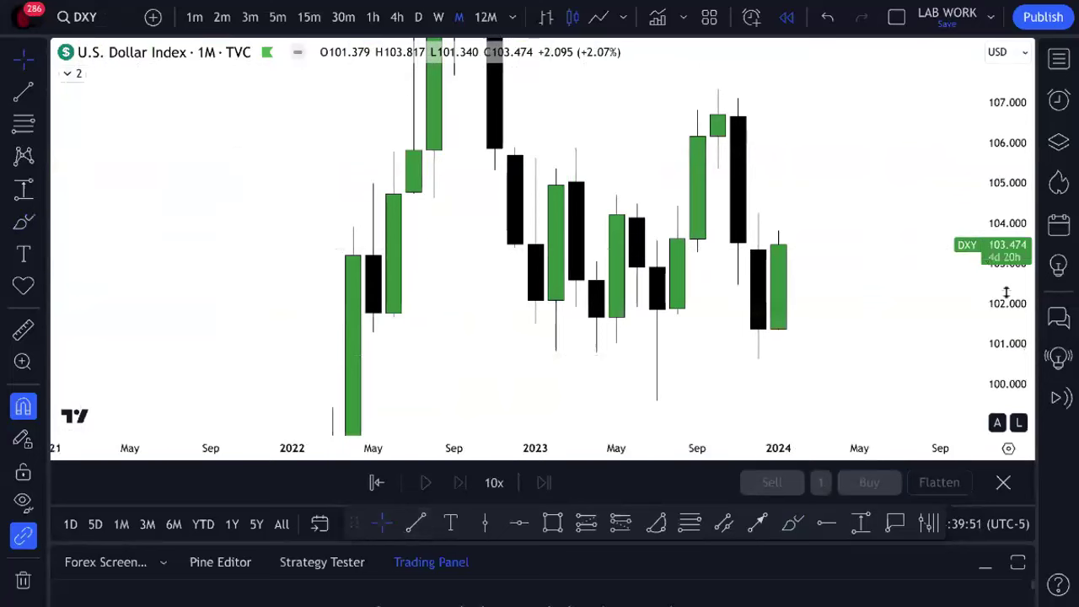
drag(1004, 294, 1011, 378)
drag(1028, 313, 1016, 360)
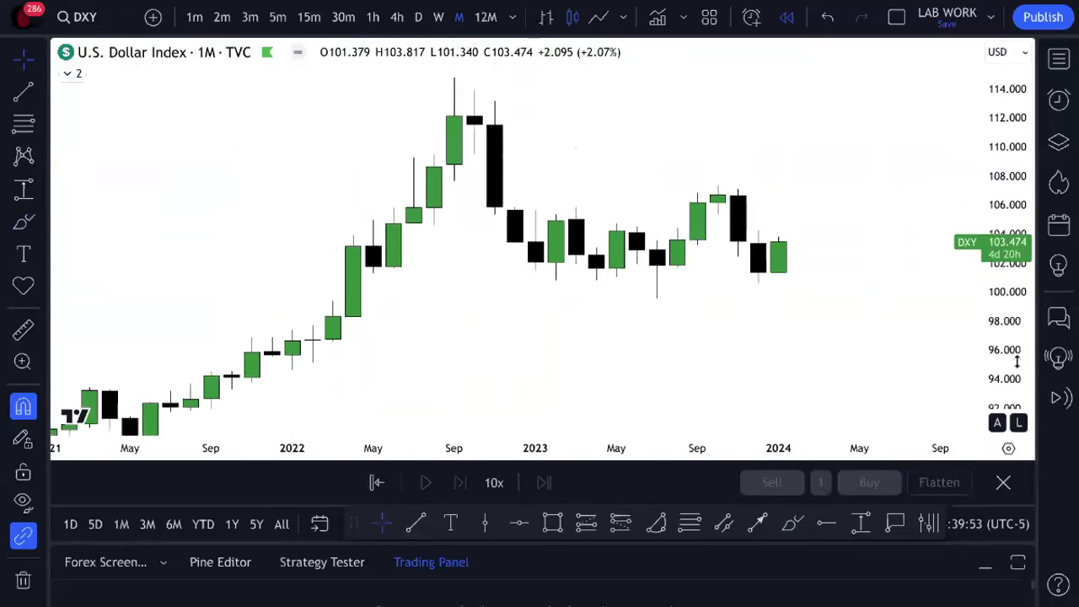
drag(545, 344, 486, 266)
drag(592, 245, 893, 289)
scroll(898, 253, up, 5)
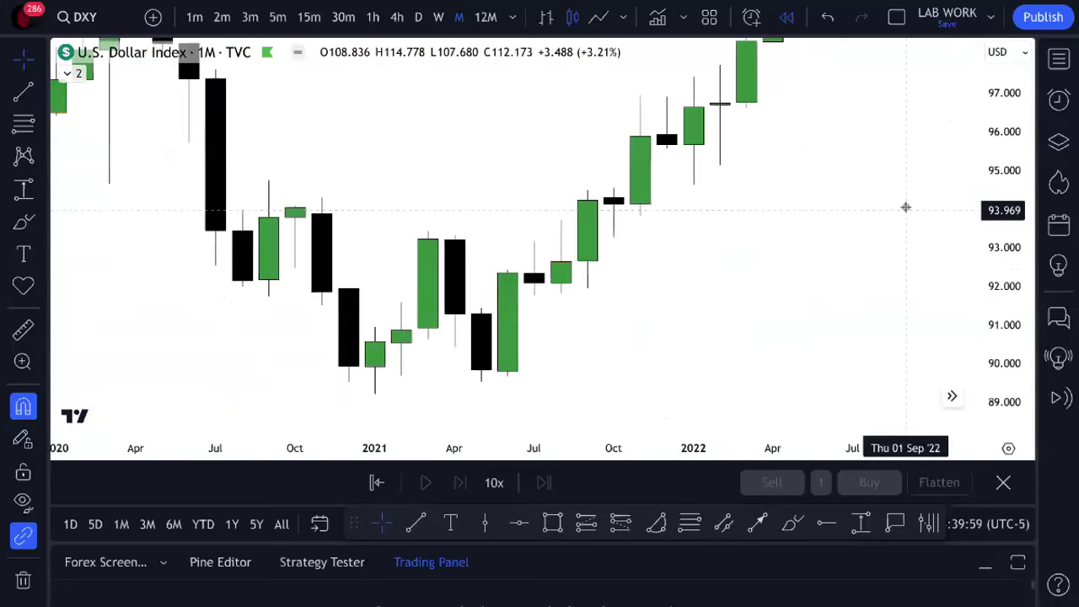
- Start a bar replay of the monthly U.S. Dollar Index with July 2021 as the last displayed candle
scroll(590, 303, left, 3)
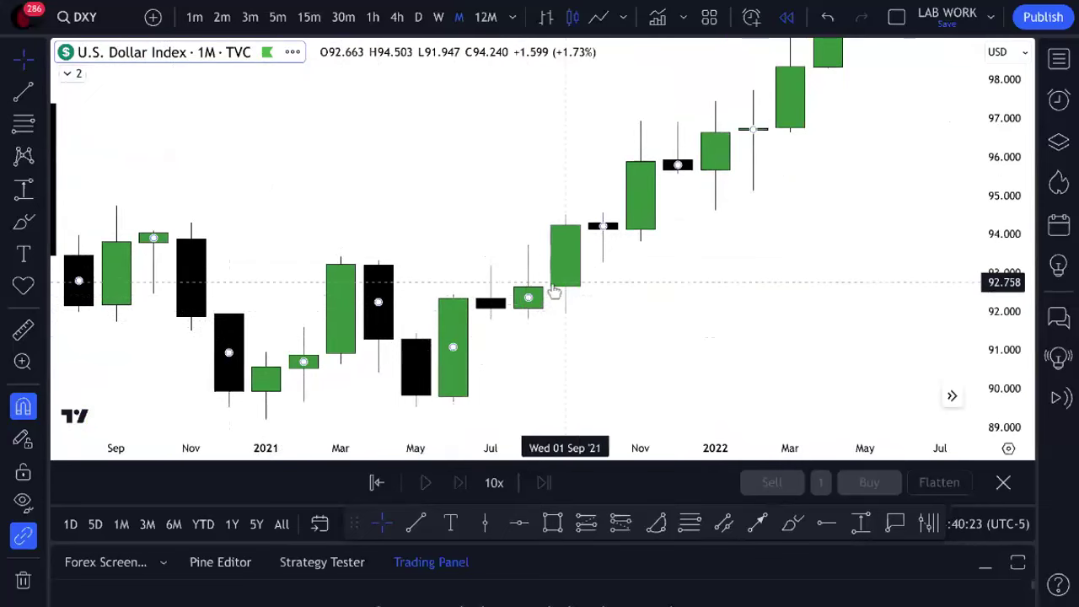
click(497, 325)
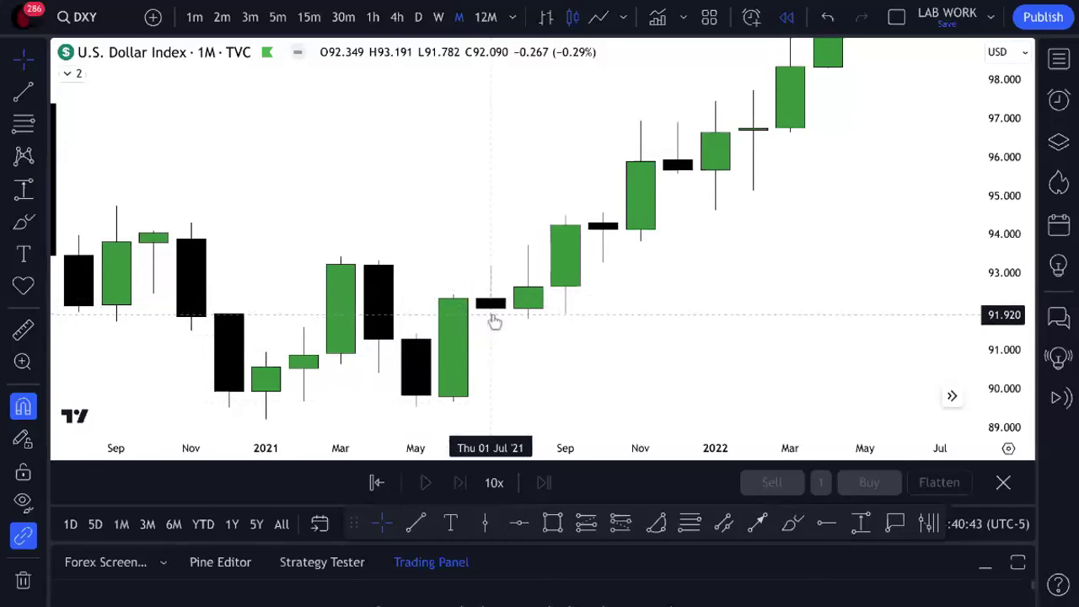
click(377, 482)
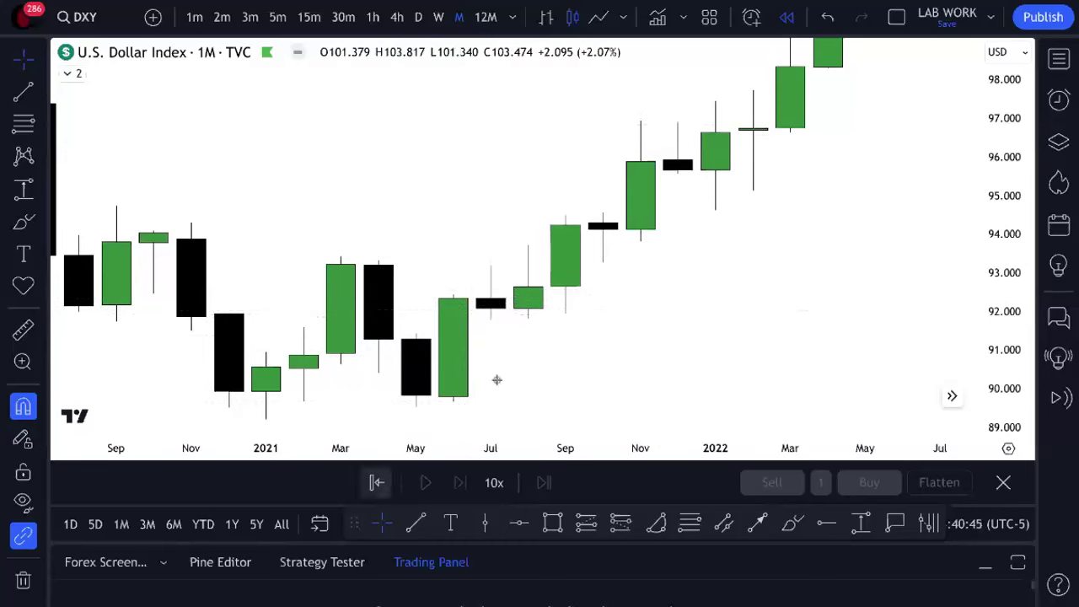
click(527, 319)
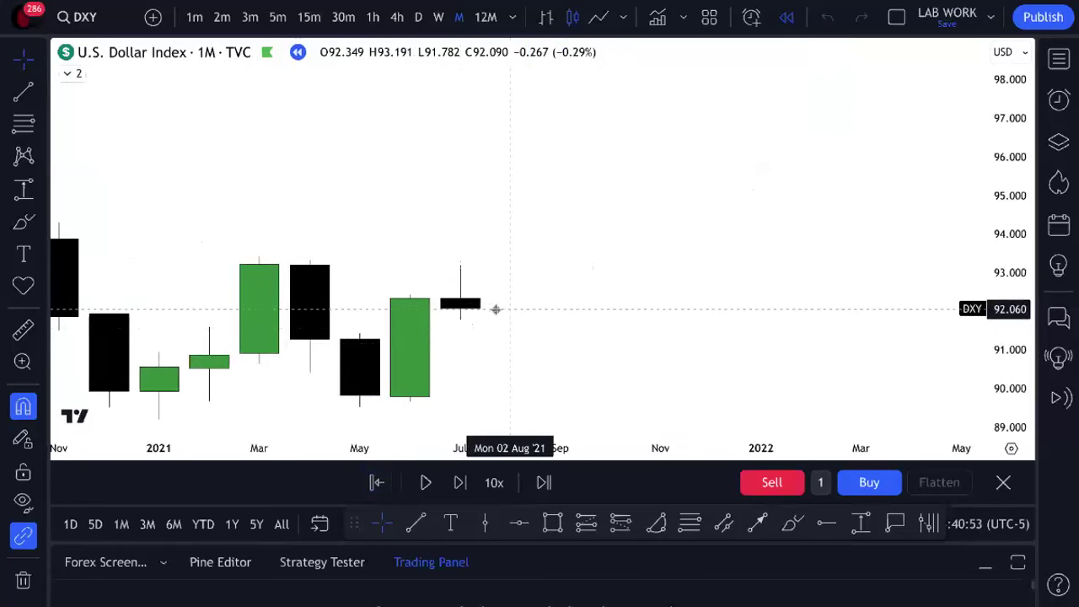
- Advance the replay step by step through August and September 2021 into the October 2021 candle
click(459, 483)
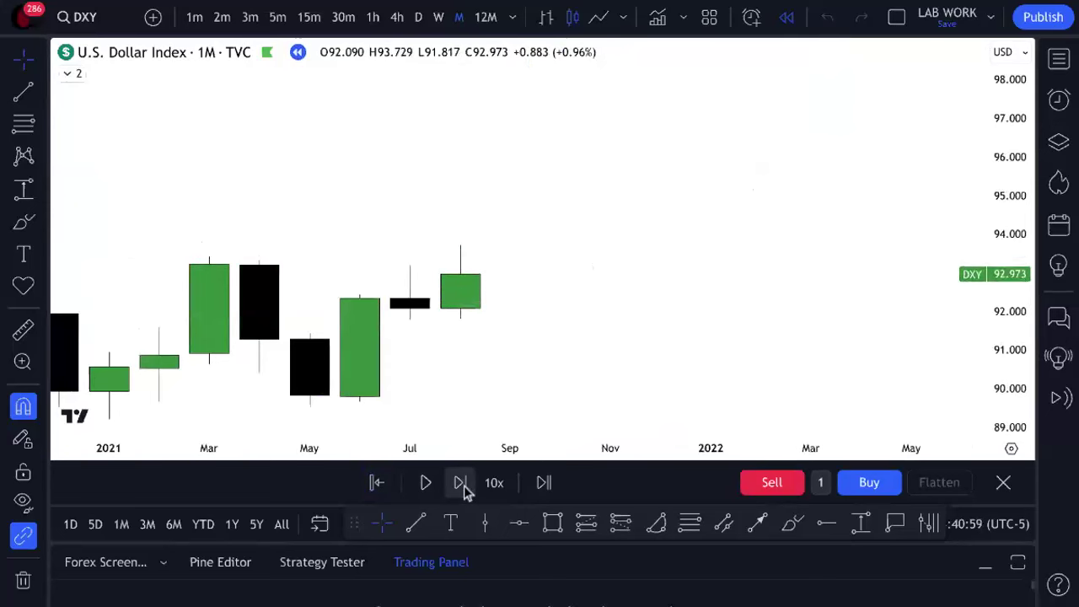
click(462, 485)
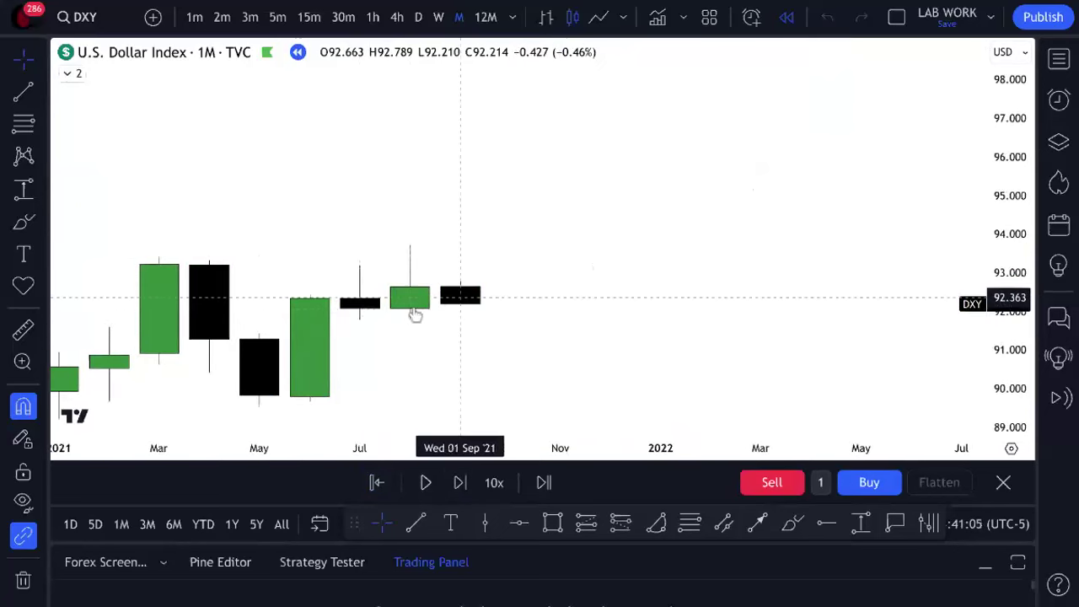
click(460, 482)
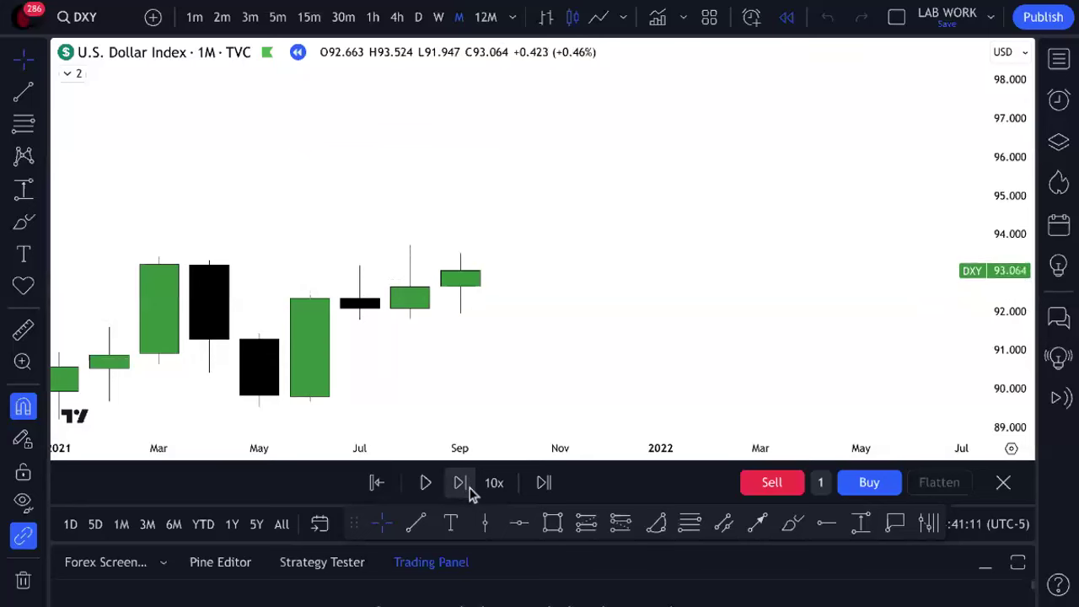
click(470, 488)
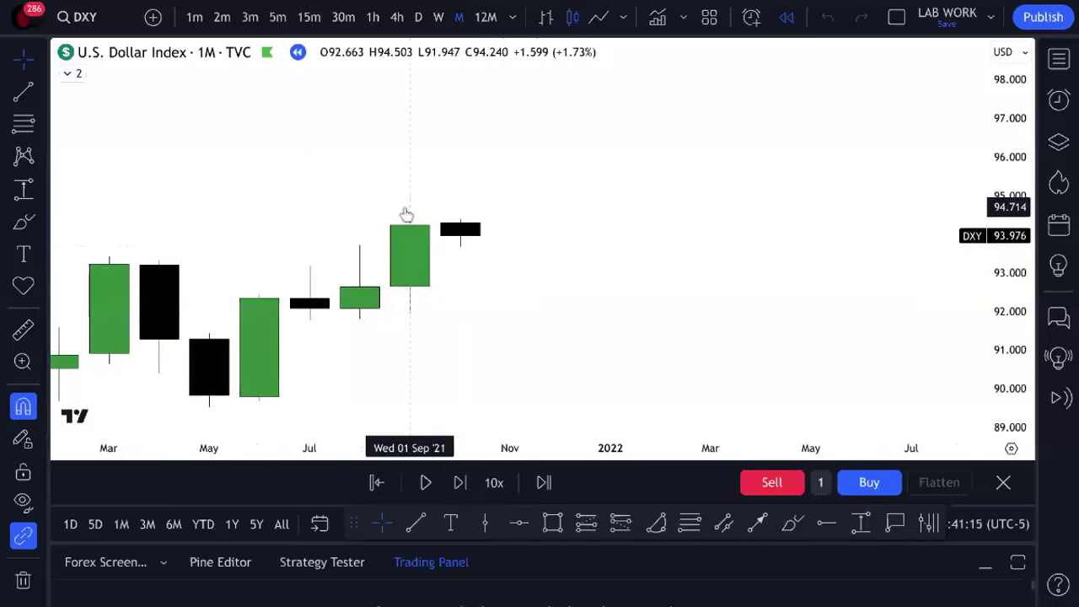
drag(406, 214, 473, 232)
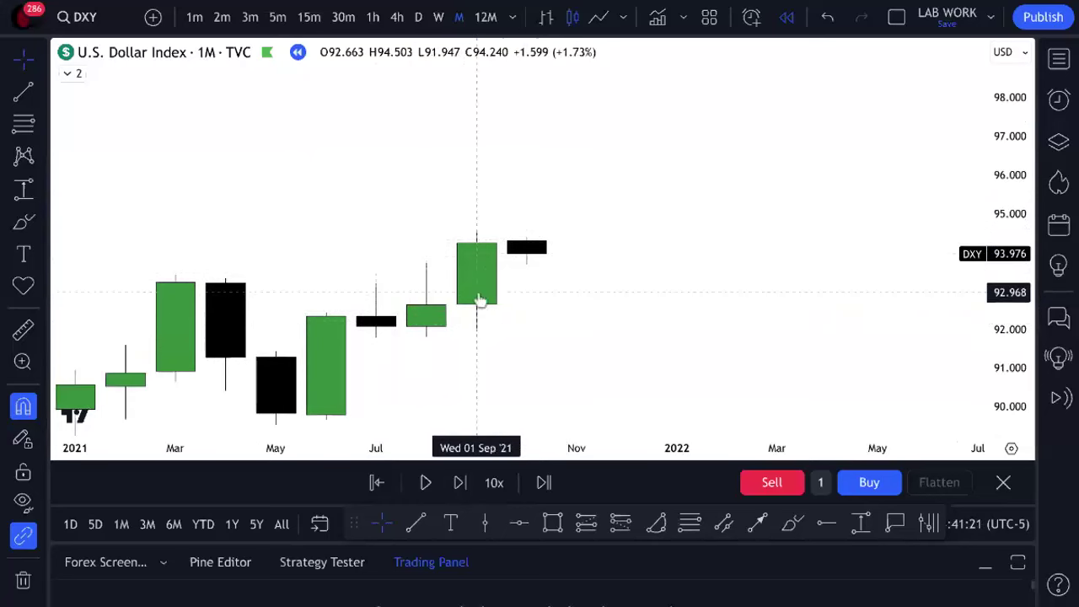
- Reset the replay point so the monthly chart ends with the completed September 2021 candle
click(376, 482)
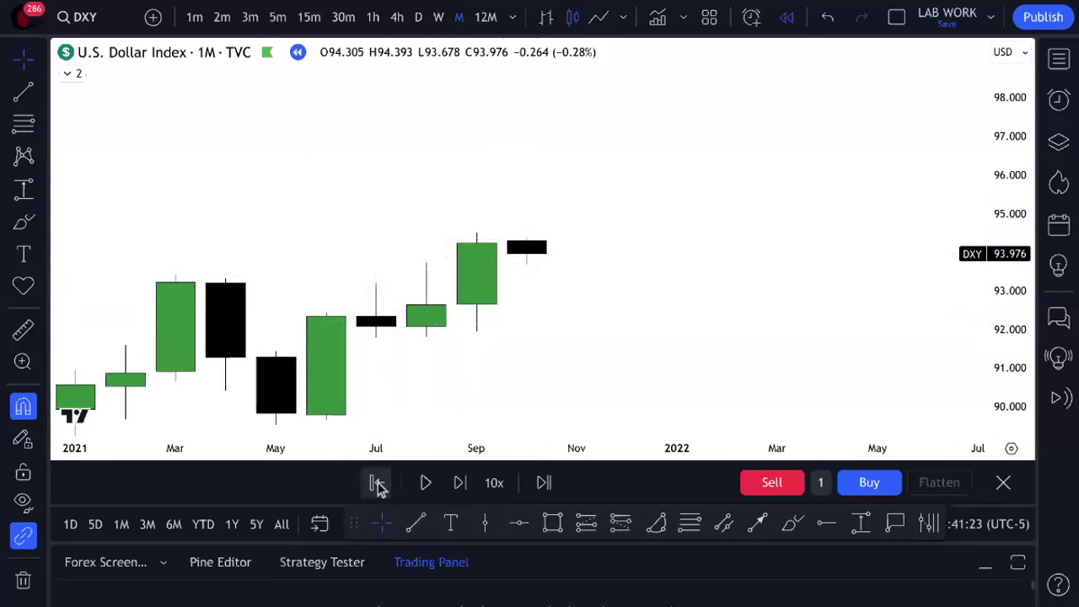
click(526, 368)
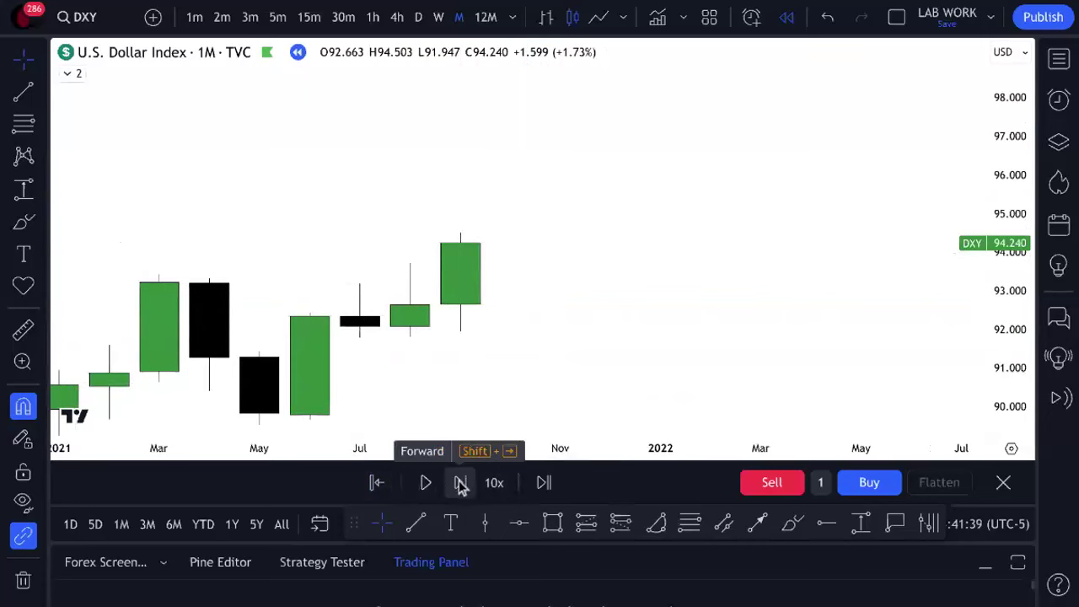
drag(546, 340, 583, 290)
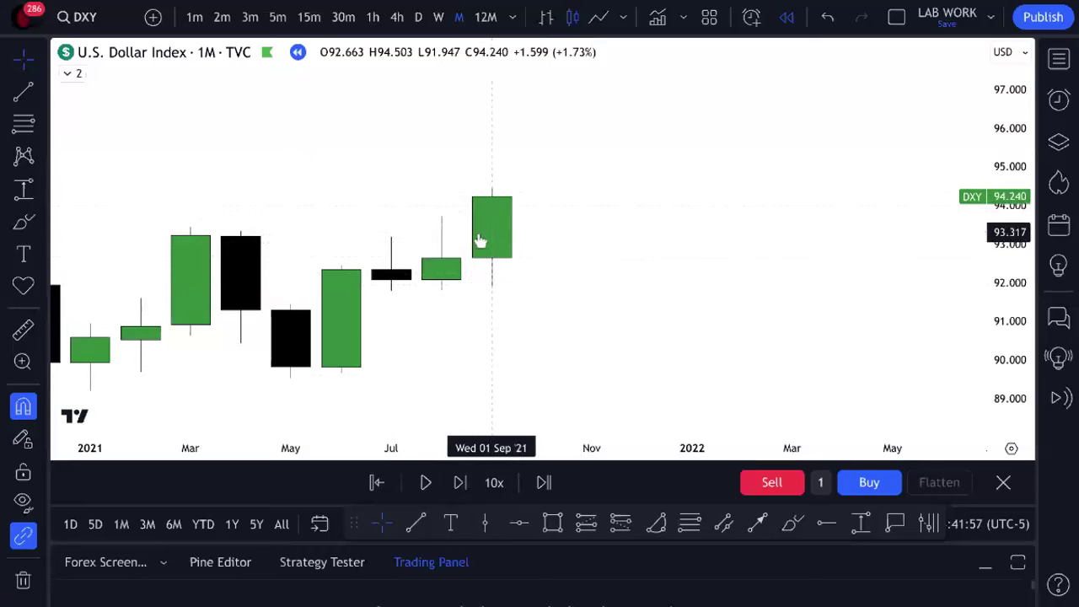
- Advance the DXY monthly replay into November 2021, and reset the replay starting point to 1 November 2021
click(459, 483)
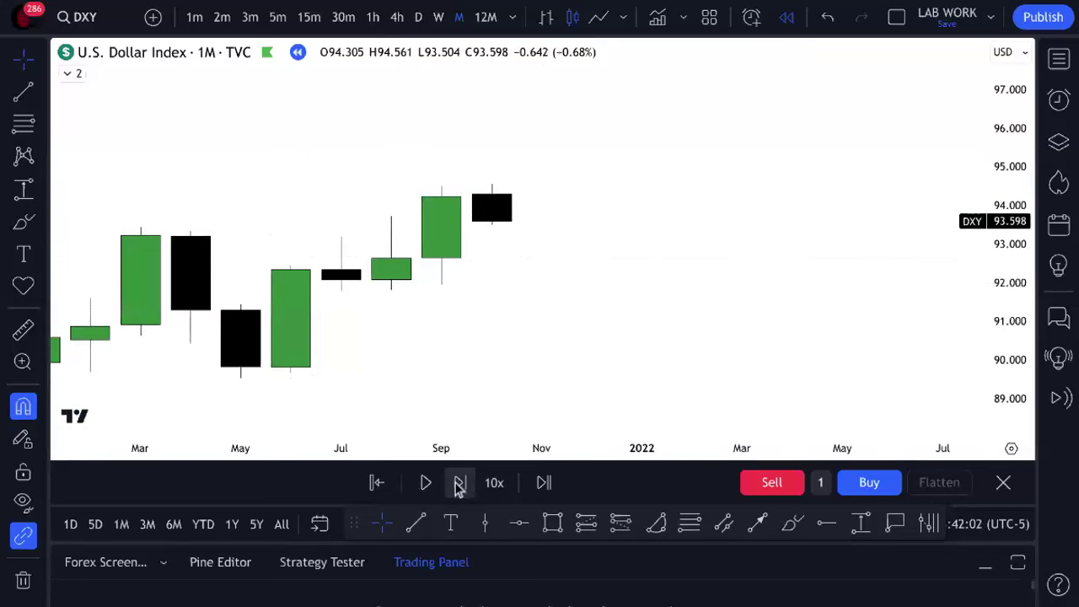
click(460, 484)
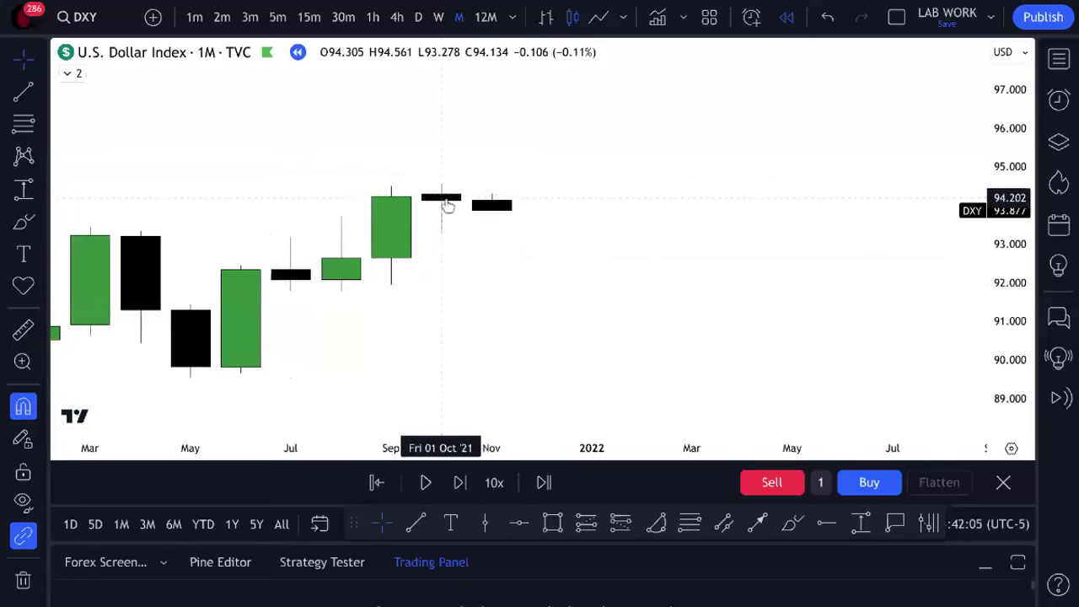
click(377, 482)
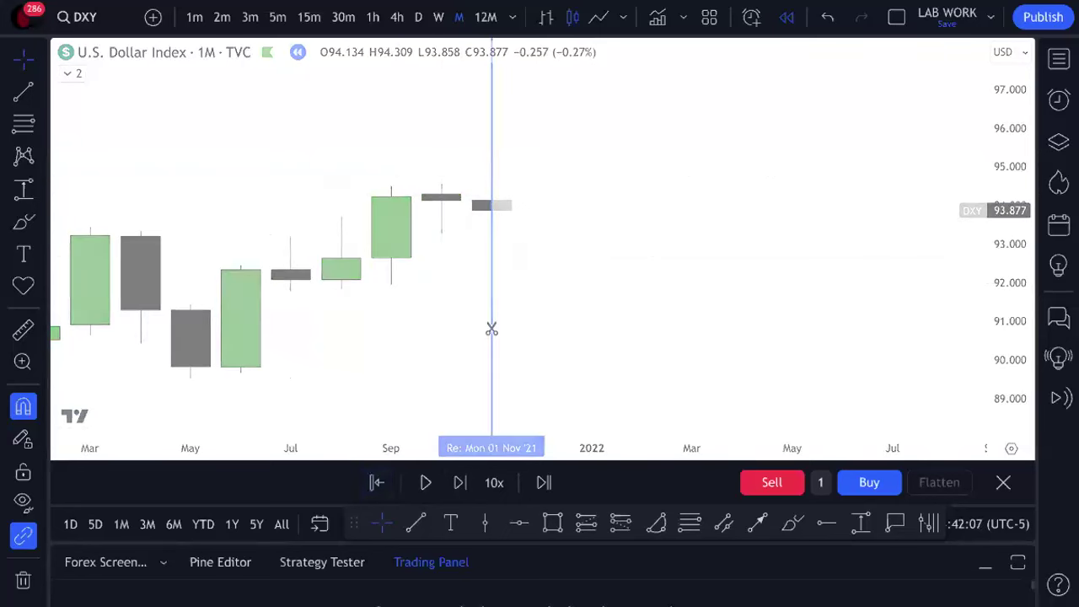
click(492, 329)
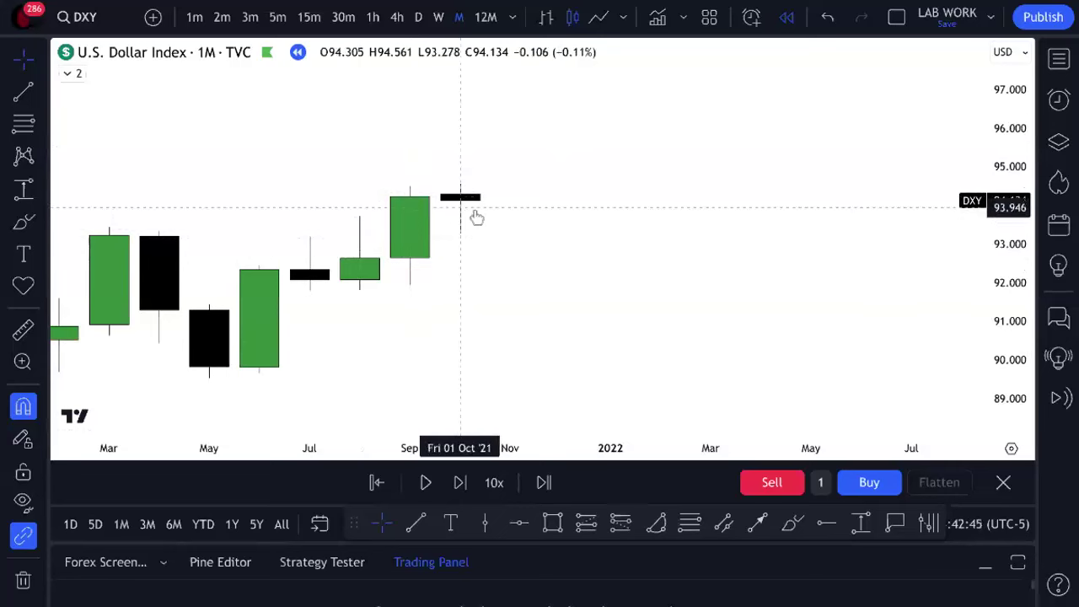
- Advance the bar replay step by step to build up the November 2021 monthly candle
click(459, 482)
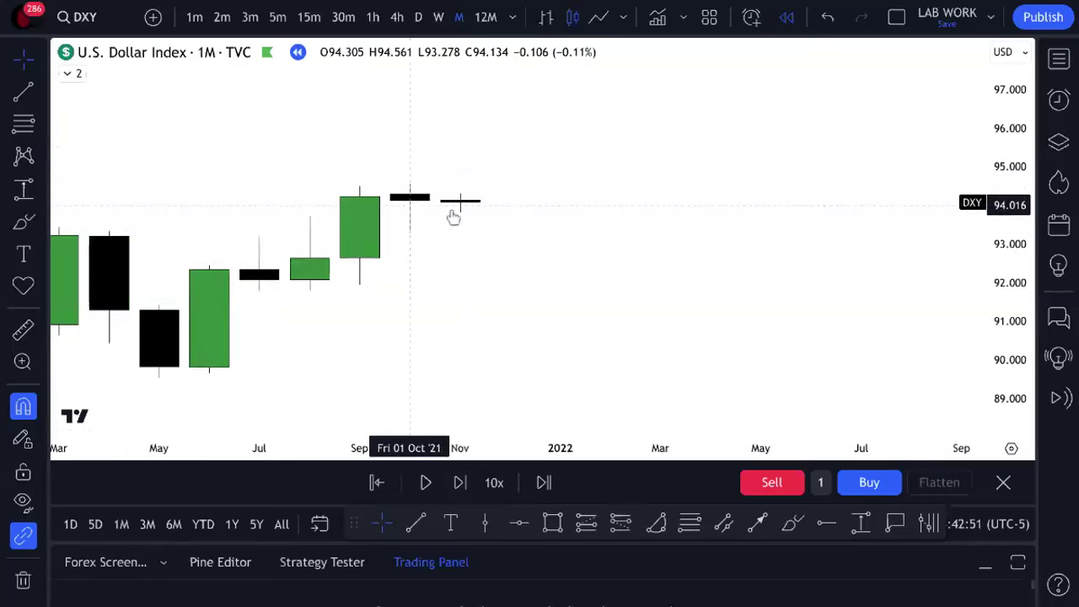
click(460, 486)
click(460, 487)
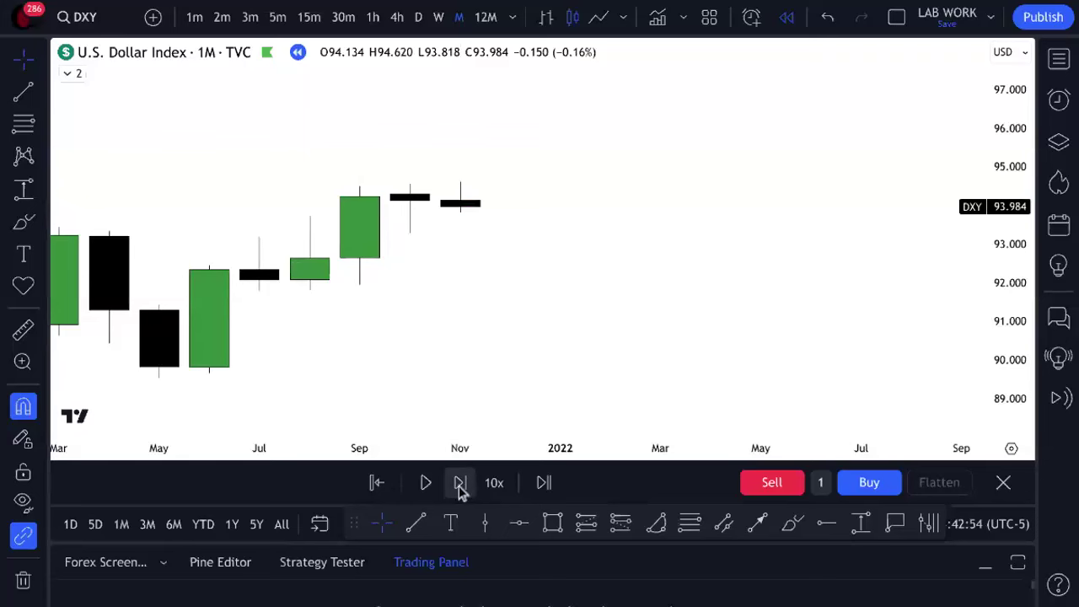
click(461, 487)
click(460, 487)
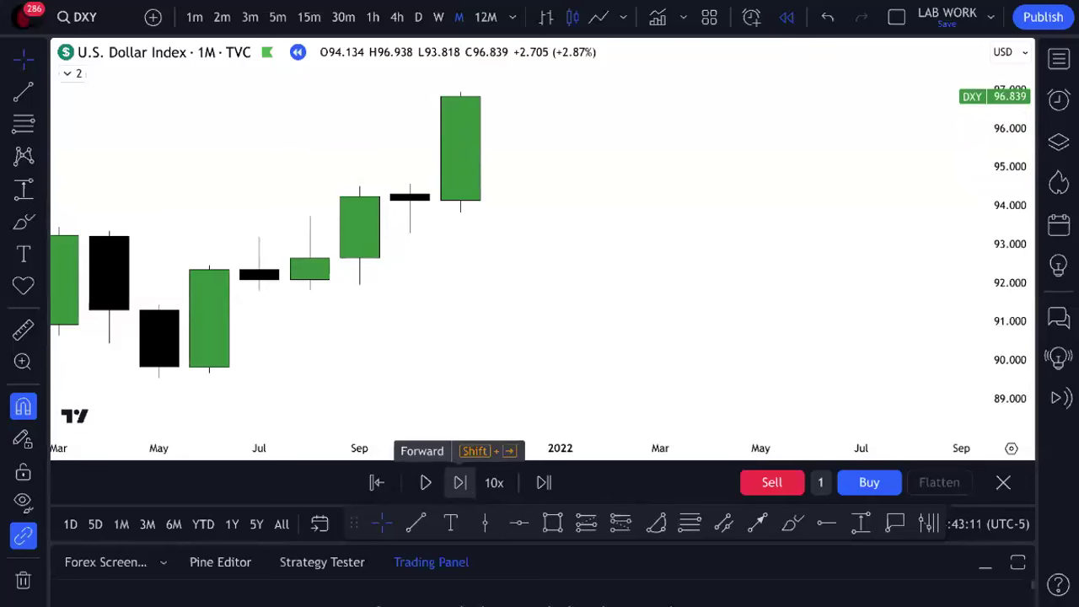
click(461, 482)
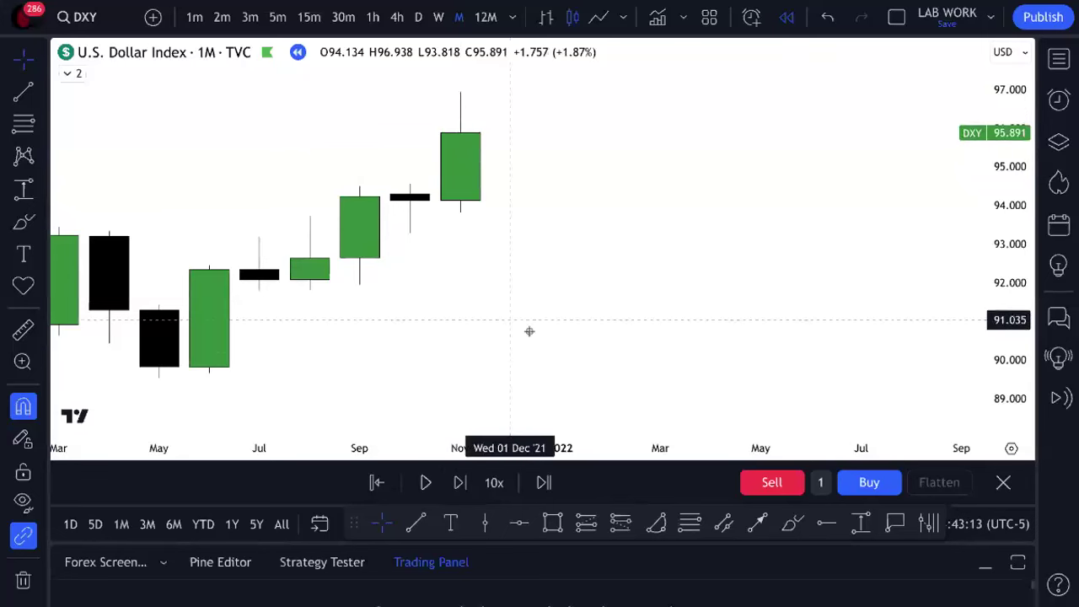
- Brush temporary marks along the November 2021 candle, around the October candle and from September to October, undoing each before drawing another
click(793, 523)
mouse_move(524, 327)
mouse_down()
mouse_move(534, 183)
mouse_move(489, 166)
mouse_move(575, 171)
mouse_up()
click(827, 17)
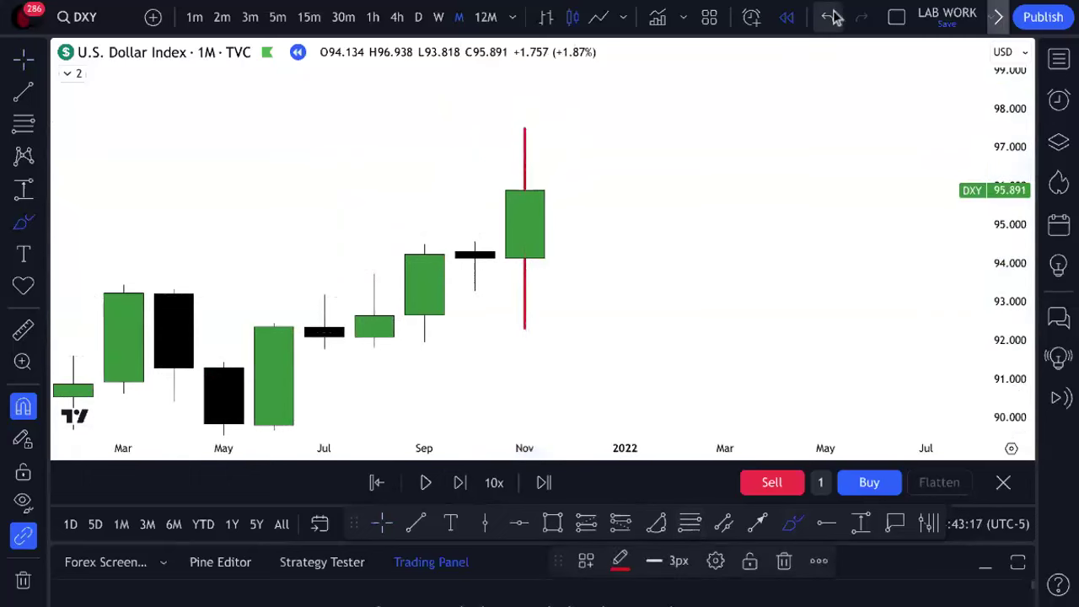
drag(474, 238, 424, 234)
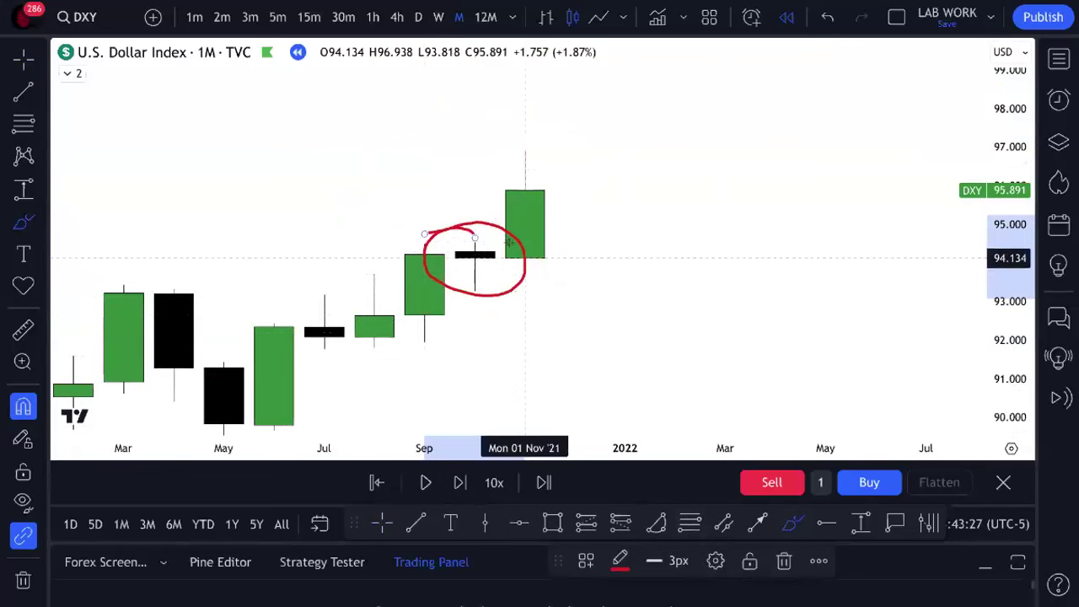
click(828, 19)
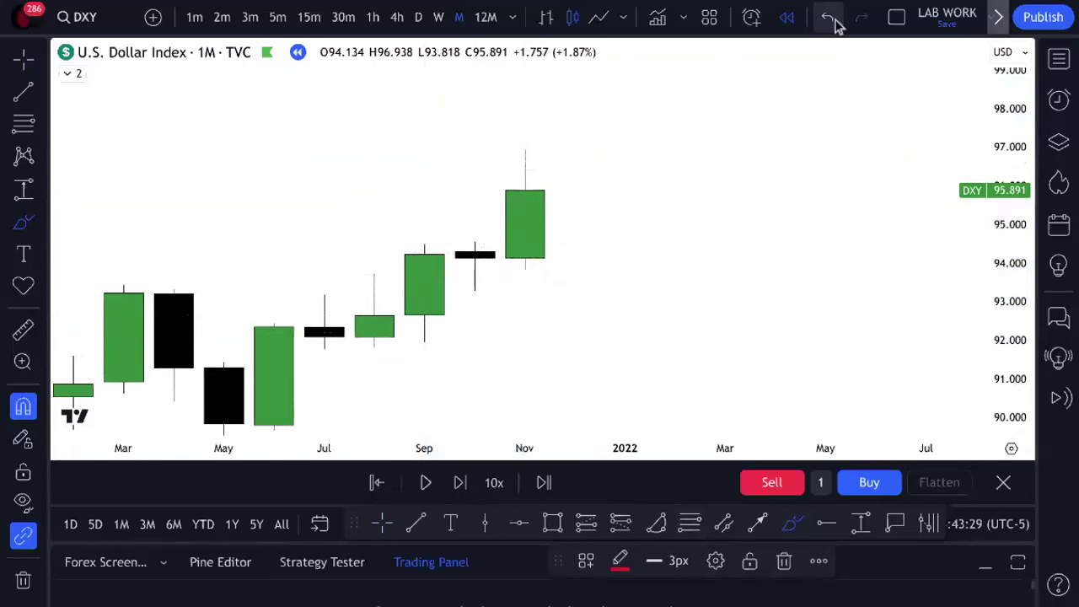
mouse_move(424, 244)
mouse_down()
mouse_move(475, 241)
mouse_move(424, 282)
mouse_up()
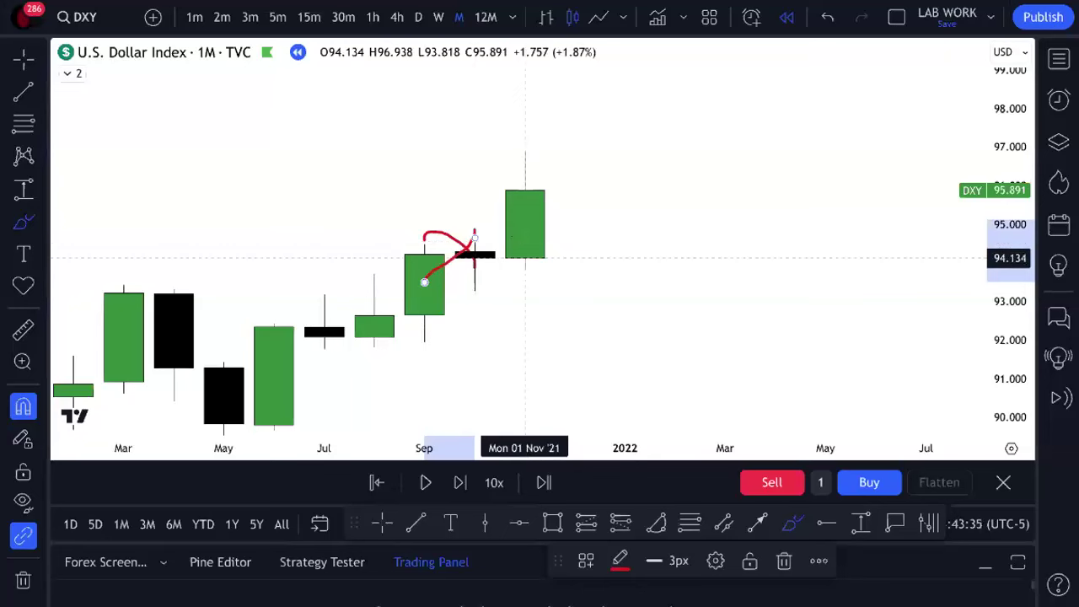
- Switch to the published "L. Williams Natural Range Change Cycle" idea, examine its small and large candle example, and return to the DXY chart
click(815, 12)
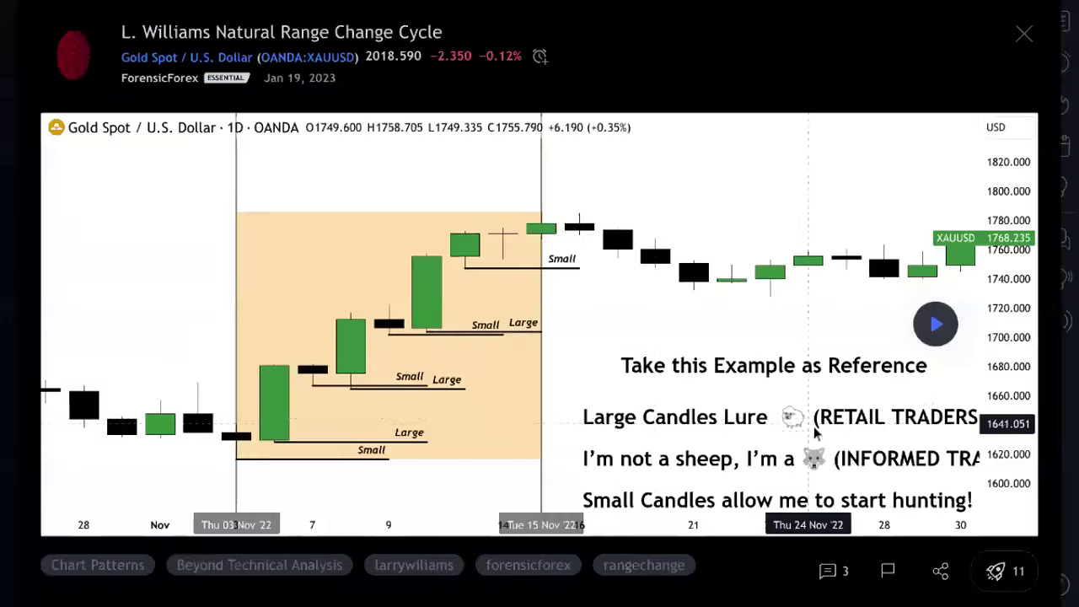
drag(872, 398, 772, 368)
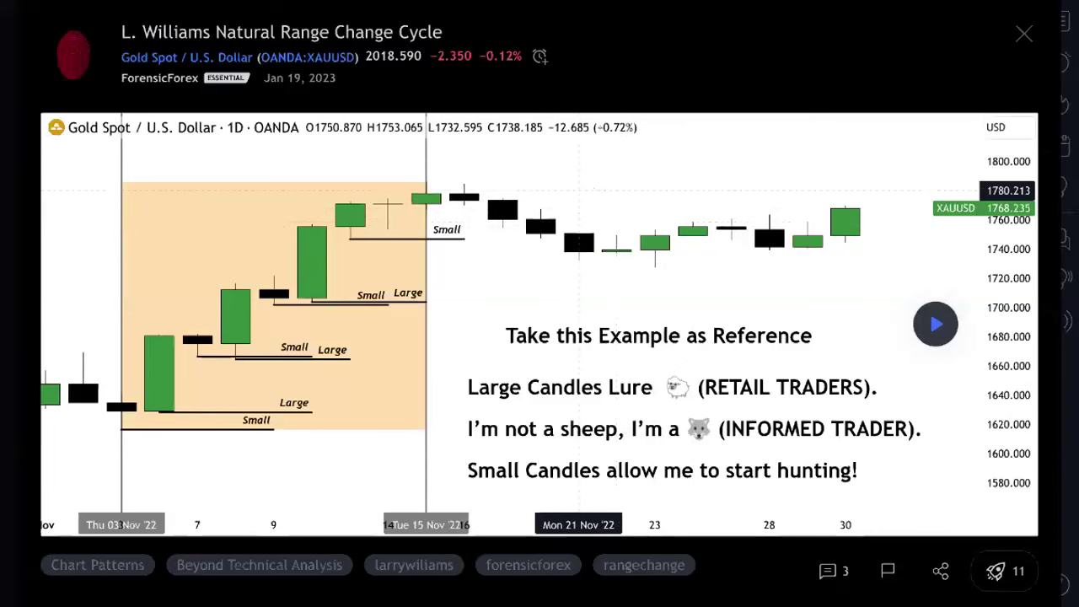
drag(592, 202, 610, 211)
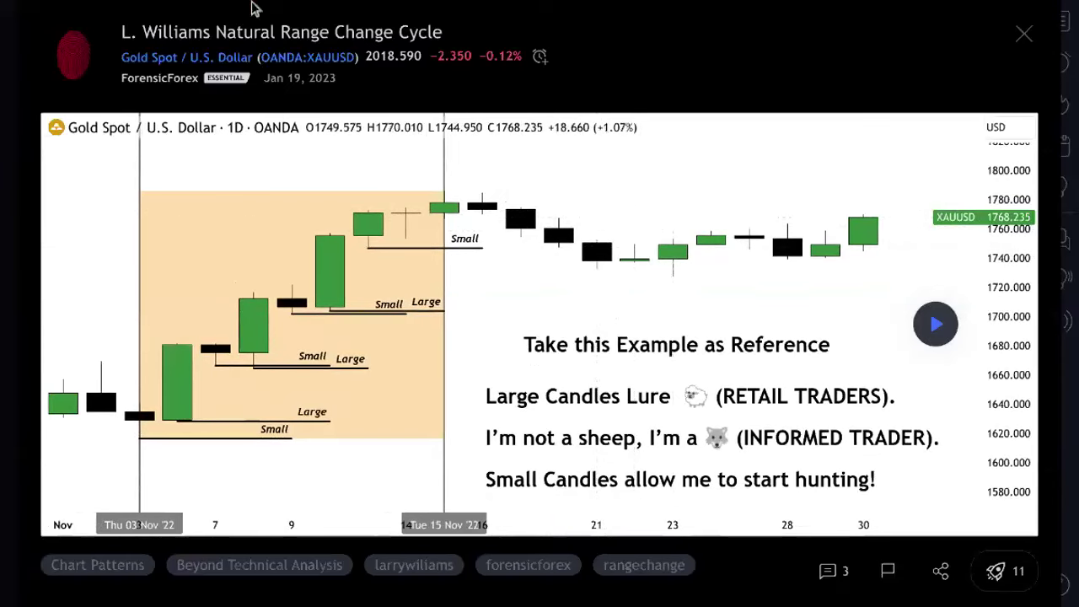
mouse_move(250, 7)
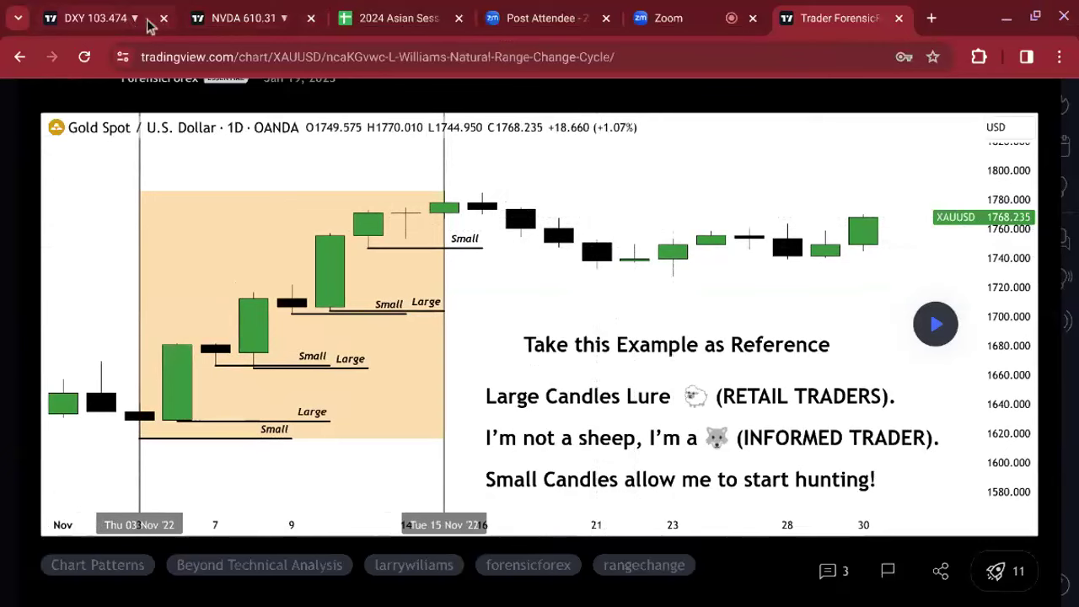
click(108, 21)
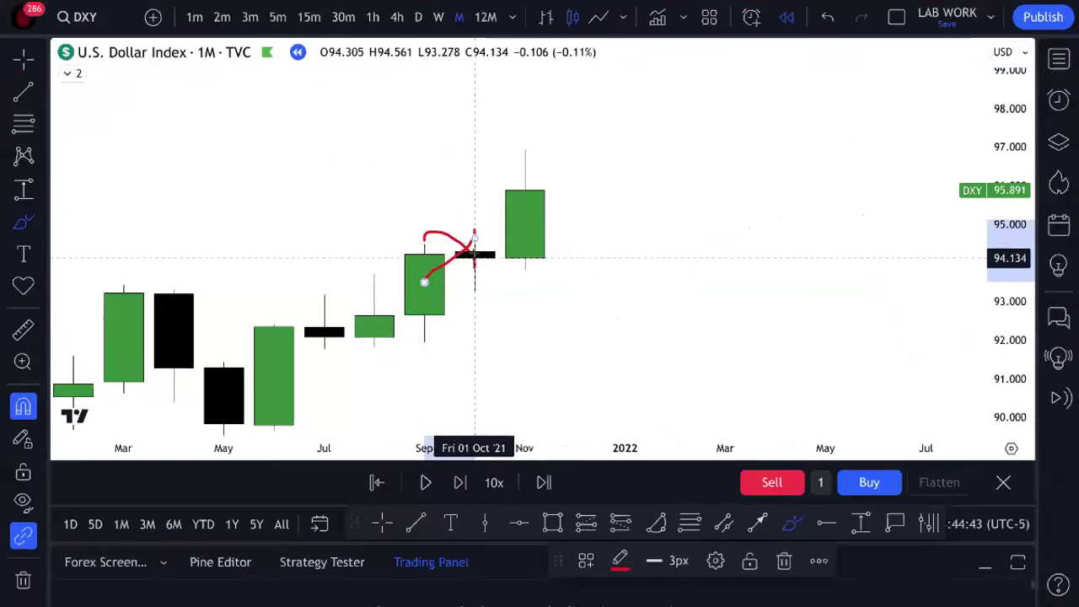
- Brush a curve from the October 2021 candle to the November candle, and undo the remaining brush marks
drag(474, 237, 525, 174)
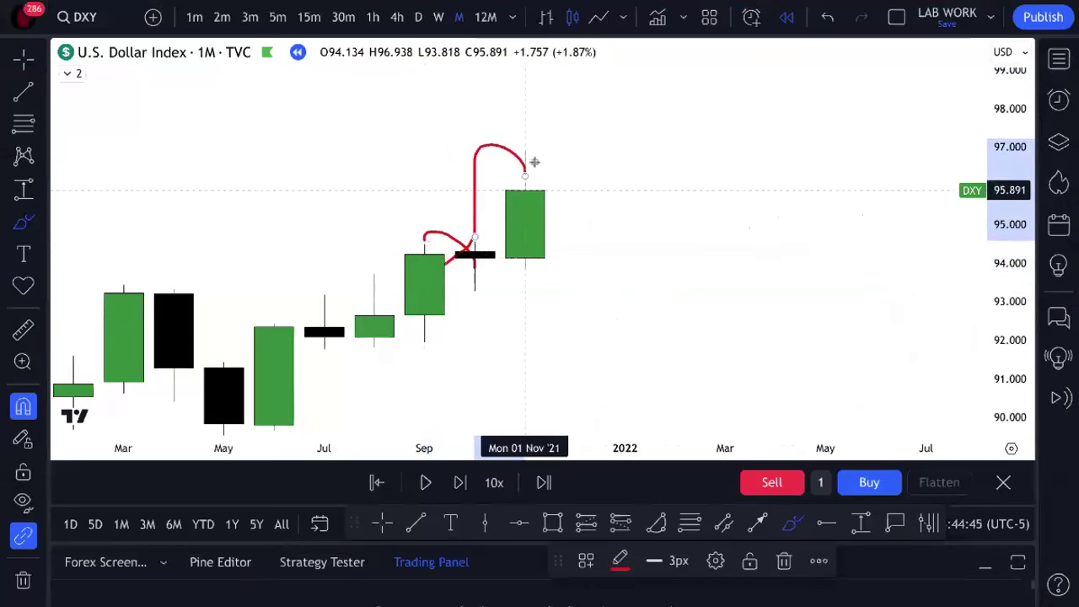
click(827, 17)
click(826, 17)
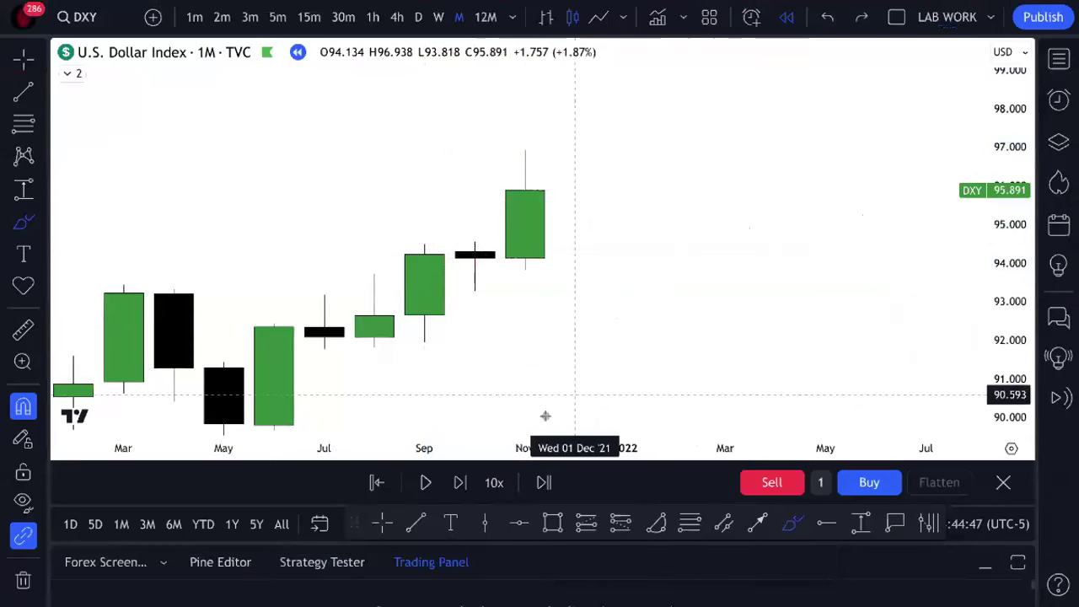
- Advance the DXY replay five steps beyond the November 2021 reading
click(463, 482)
click(463, 483)
click(463, 482)
click(462, 482)
click(462, 483)
- Load the OANDA gold symbol XAUUSD and set the chart to the weekly timeframe
text(XAUUSD)
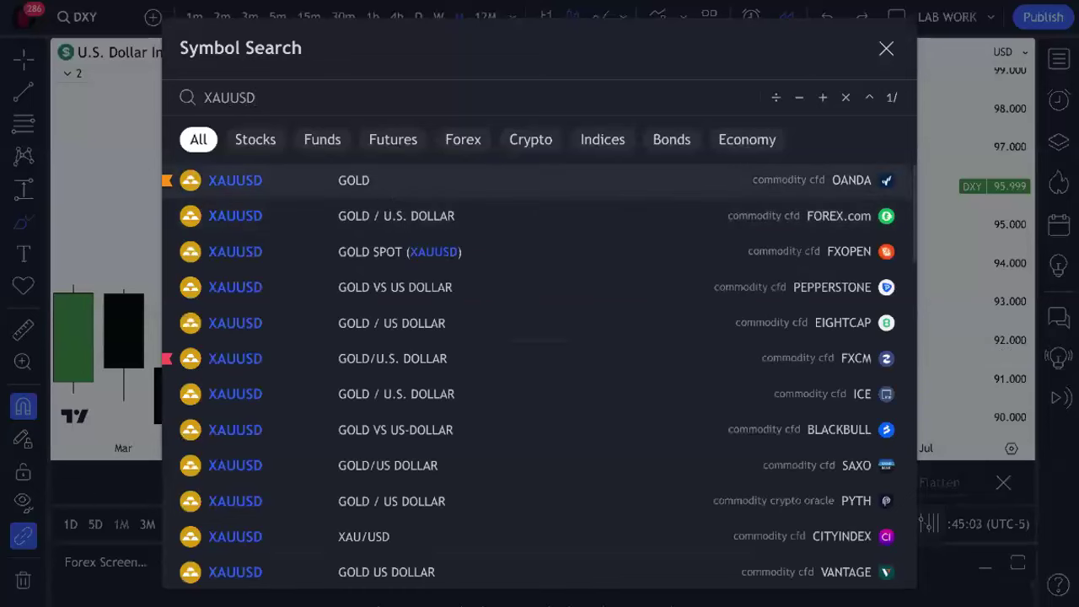
click(386, 194)
scroll(533, 208, down, 3)
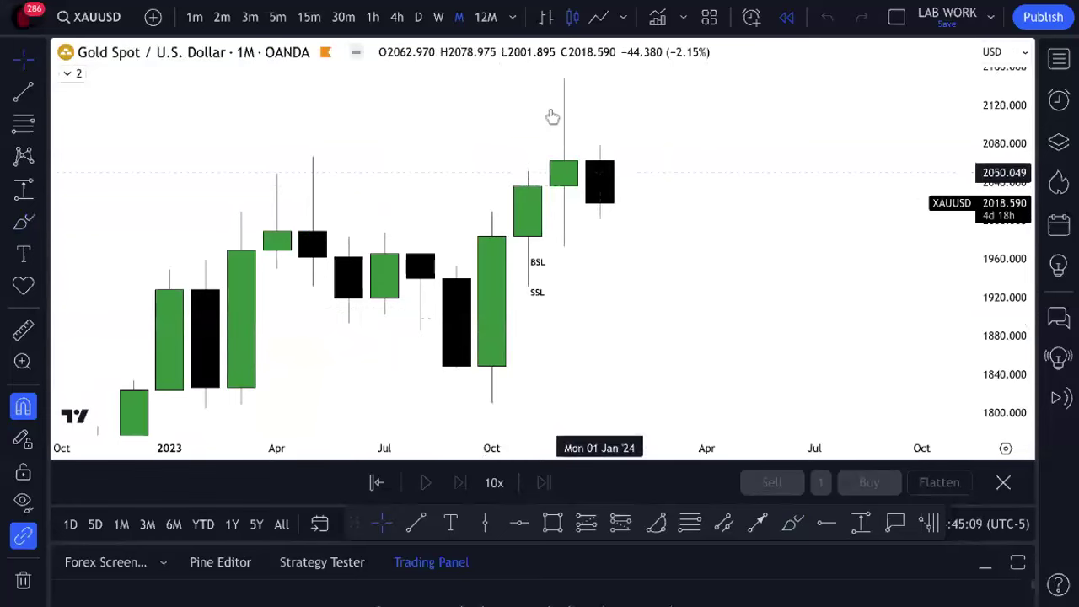
click(439, 17)
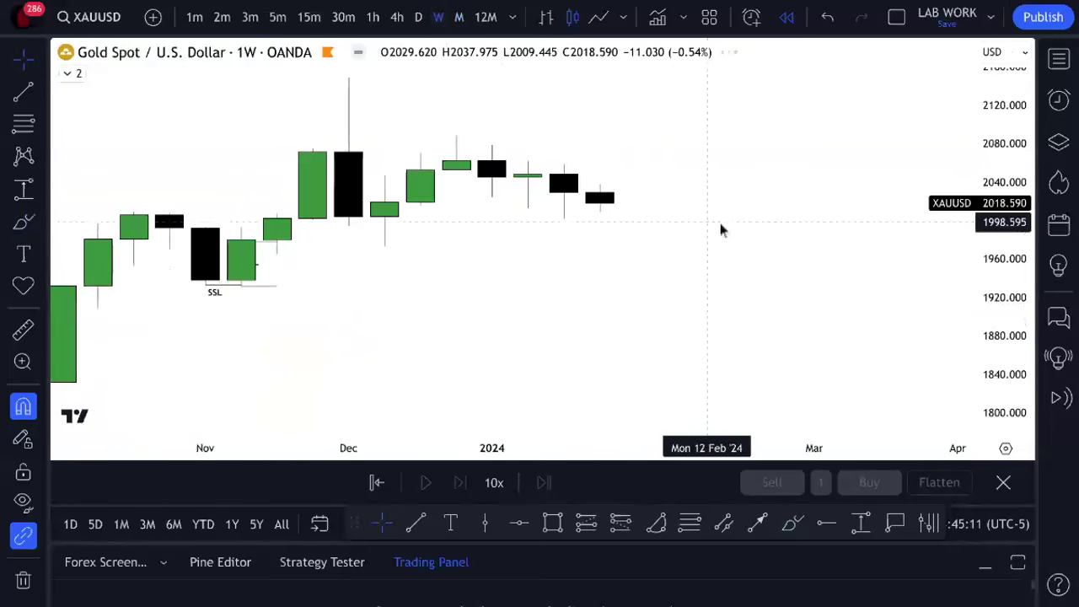
- Remove the existing drawings, including the SSL markings, from the weekly gold chart
right_click(721, 227)
click(819, 519)
scroll(837, 244, down, 1)
scroll(835, 243, down, 3)
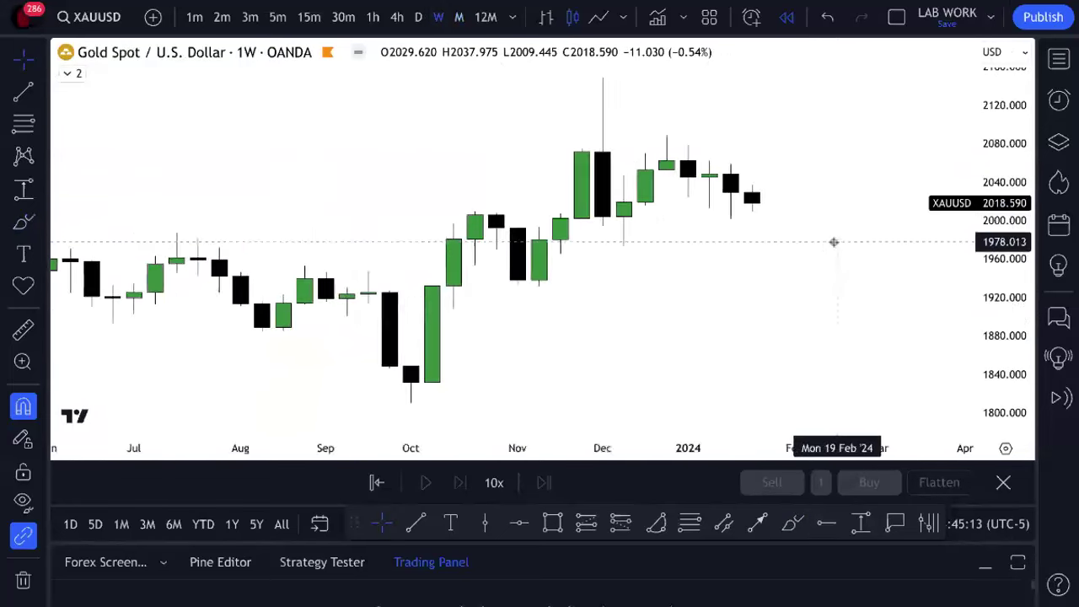
- Examine the 2023 weekly gold candles, focusing on the small and large ranges around September and October
drag(666, 352, 639, 338)
drag(826, 309, 566, 323)
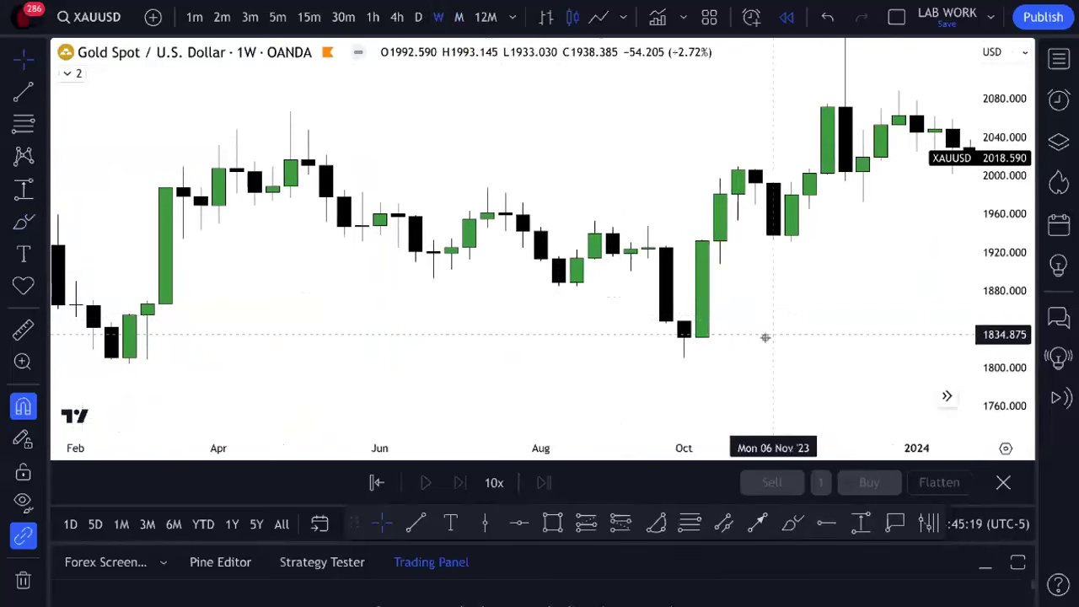
scroll(784, 278, down, 2)
scroll(792, 270, right, 3)
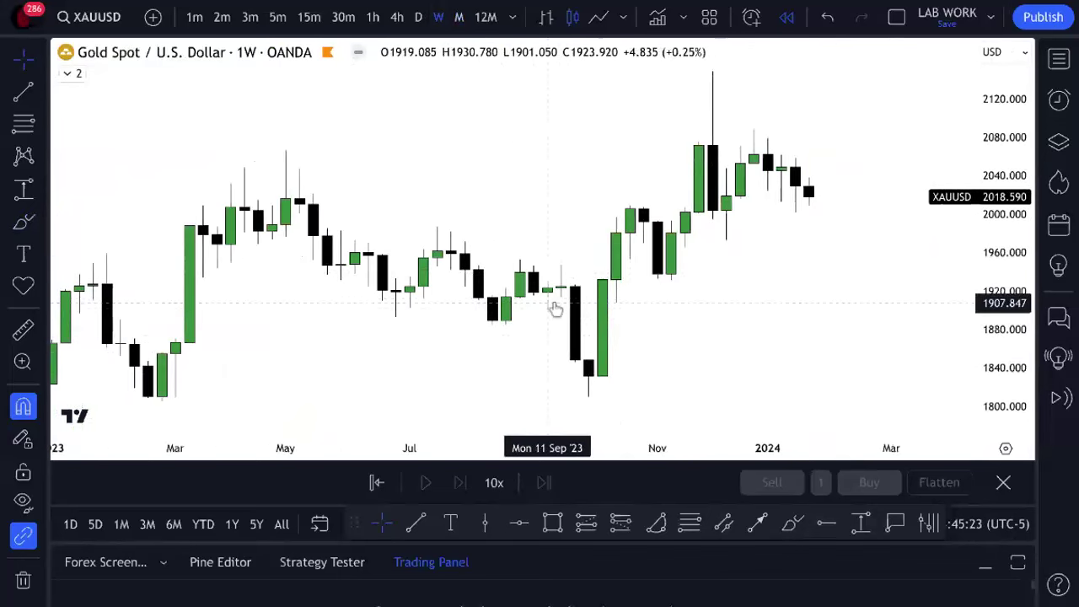
scroll(554, 308, up, 5)
scroll(304, 301, left, 5)
scroll(676, 374, up, 3)
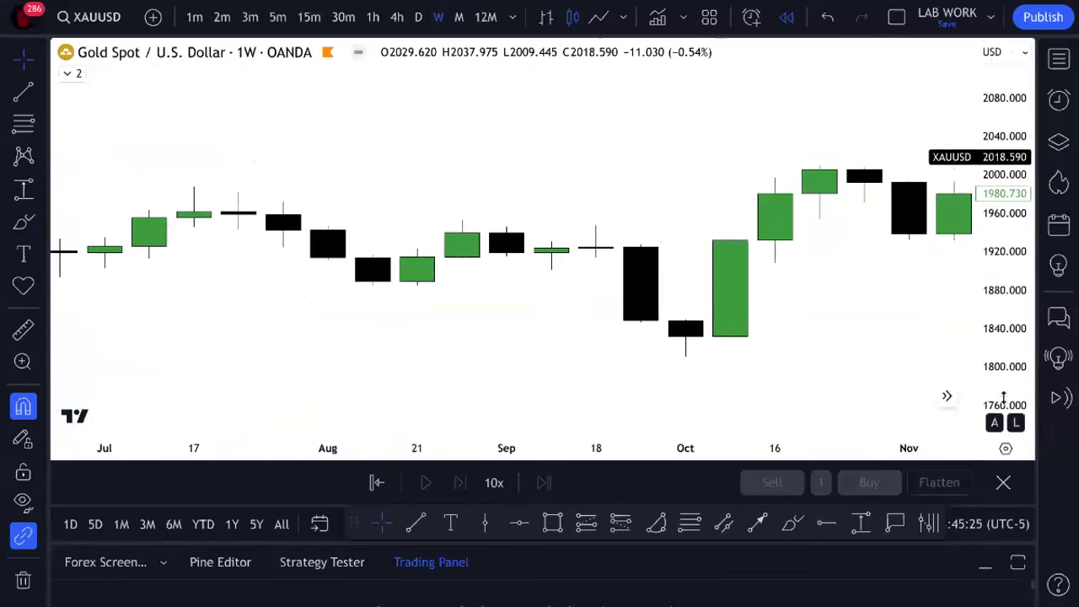
scroll(999, 211, up, 5)
scroll(590, 269, left, 2)
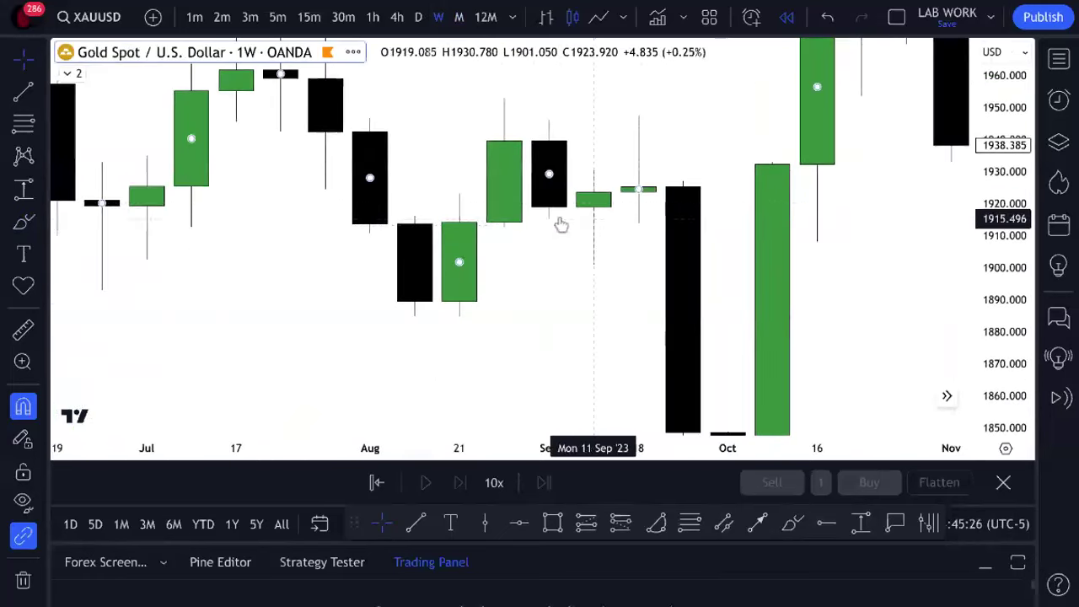
scroll(1007, 354, down, 2)
scroll(896, 337, right, 3)
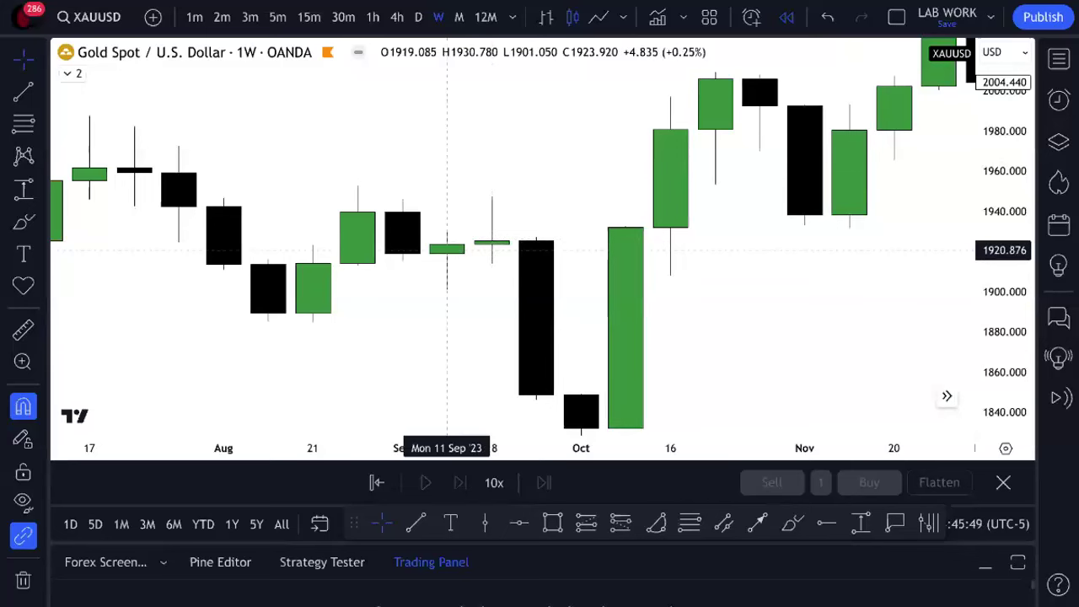
- Brush a series of strokes across the large bearish candle of 25 September 2023, and undo them all
drag(547, 262, 523, 213)
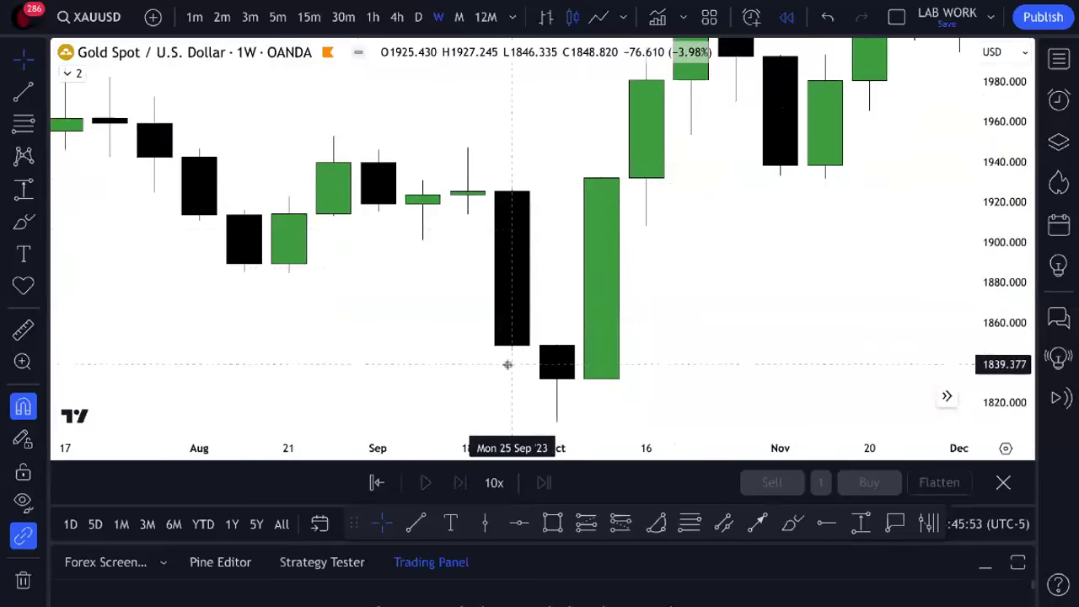
click(789, 524)
mouse_move(468, 333)
mouse_down()
mouse_move(511, 273)
mouse_move(558, 252)
mouse_up()
mouse_move(469, 219)
mouse_down()
mouse_move(485, 250)
mouse_move(599, 214)
mouse_up()
click(826, 19)
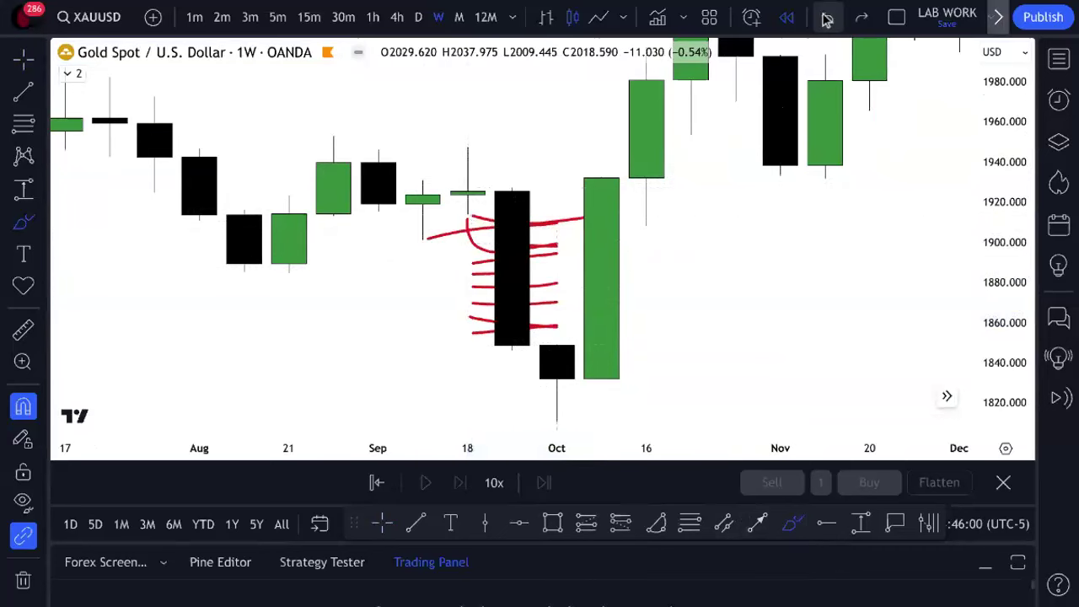
click(827, 18)
click(827, 19)
click(827, 18)
click(827, 18)
click(827, 18)
click(827, 19)
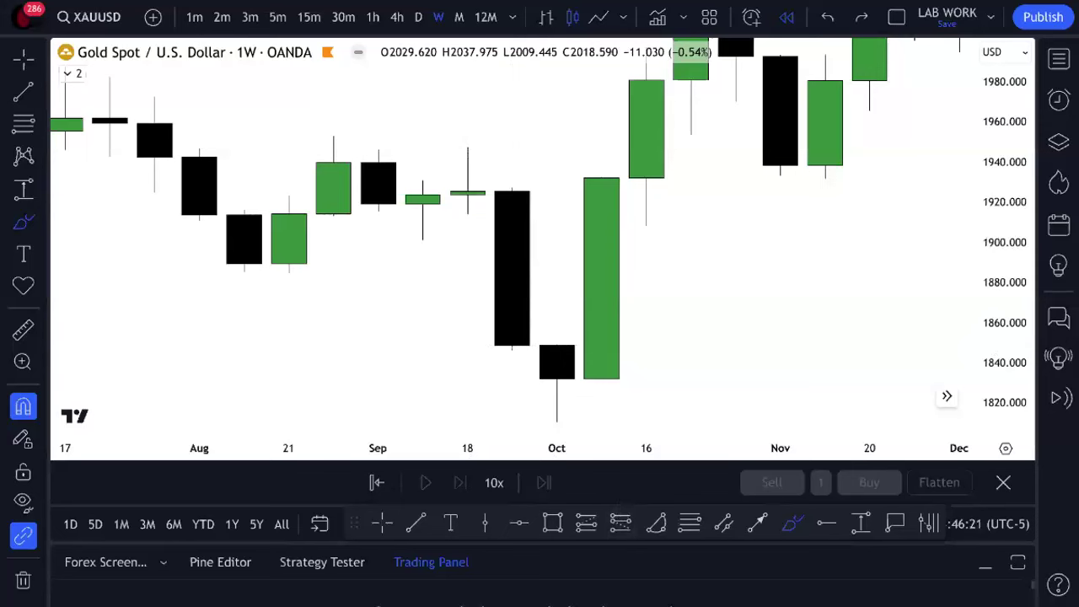
- Brush strokes near the low of the 25 September 2023 candle and a curve beneath the early October candle, undoing each set
mouse_move(467, 329)
mouse_down()
mouse_move(601, 344)
mouse_move(544, 333)
mouse_move(557, 323)
mouse_move(512, 333)
mouse_up()
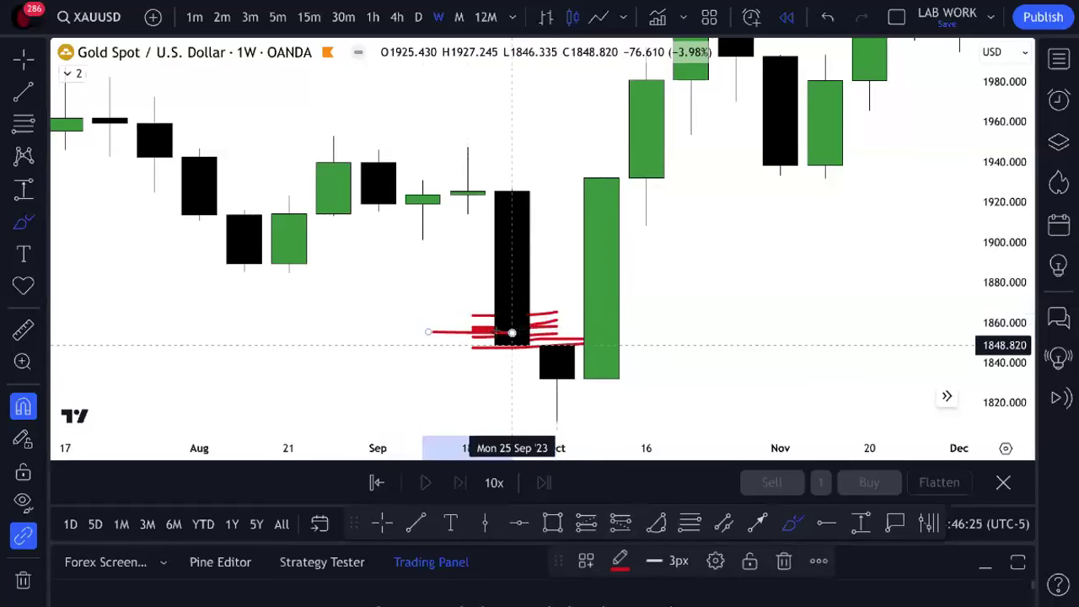
click(827, 30)
click(827, 30)
click(827, 30)
click(827, 29)
click(827, 30)
click(827, 29)
click(827, 30)
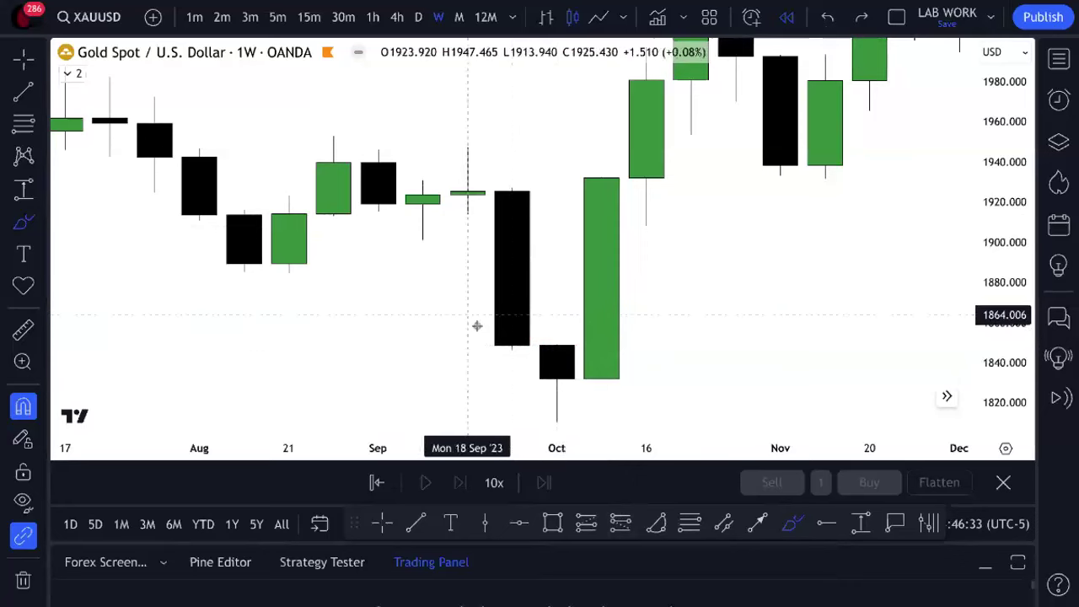
drag(512, 346, 601, 371)
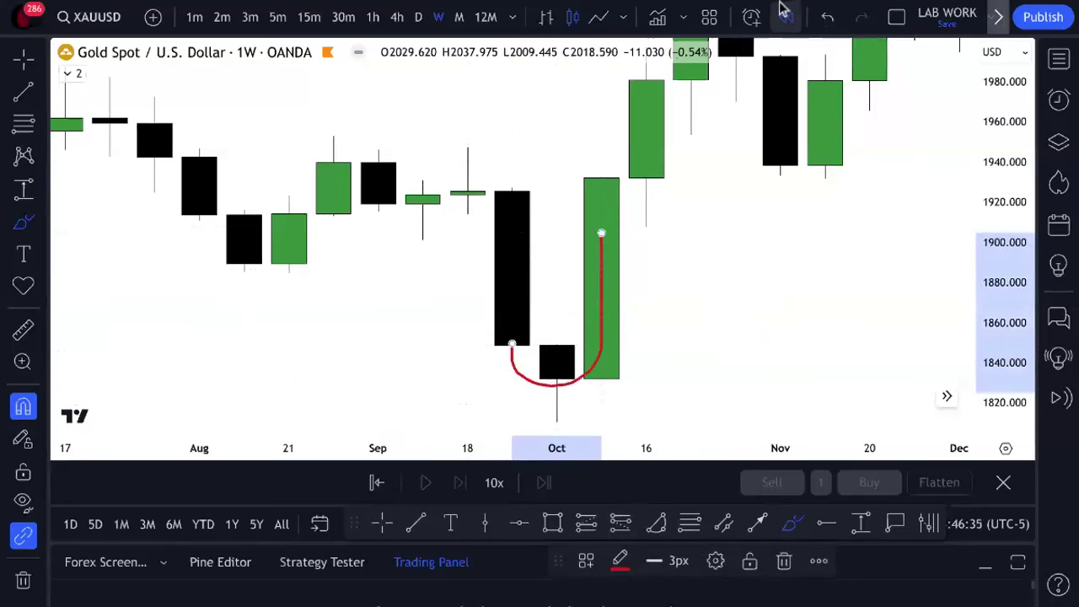
click(825, 20)
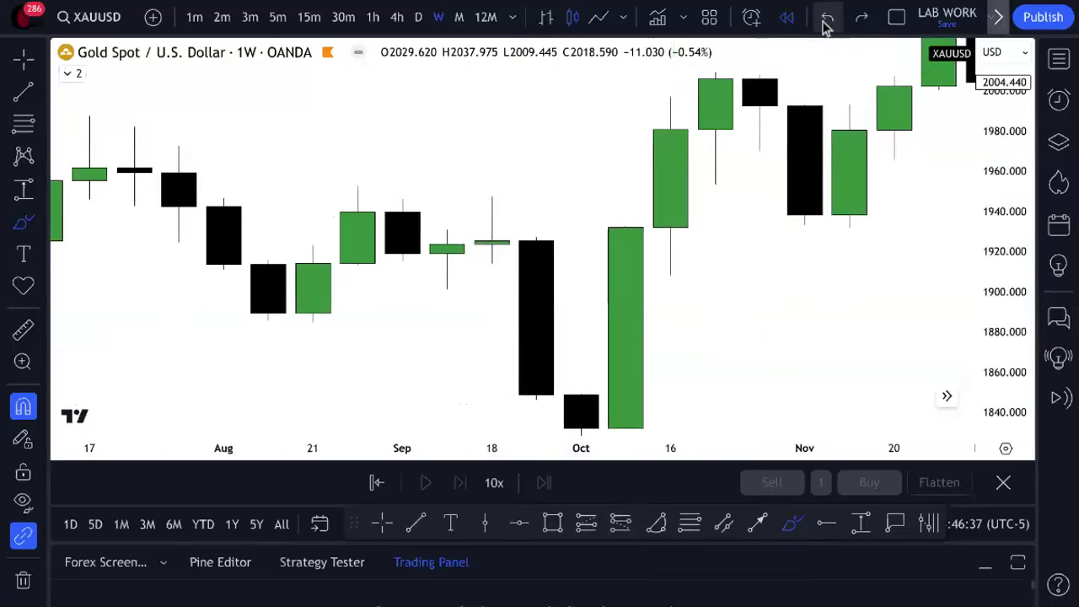
- Brush strokes down the 25 September 2023 candle and loops around its upper part and body, undoing each set
drag(536, 227, 536, 349)
click(827, 17)
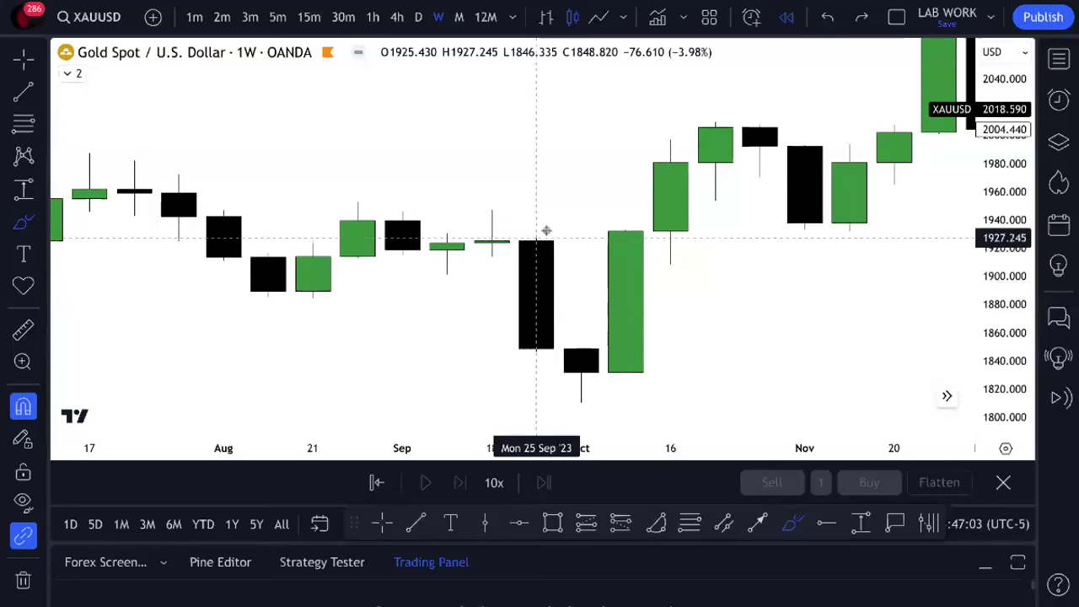
drag(492, 203, 537, 234)
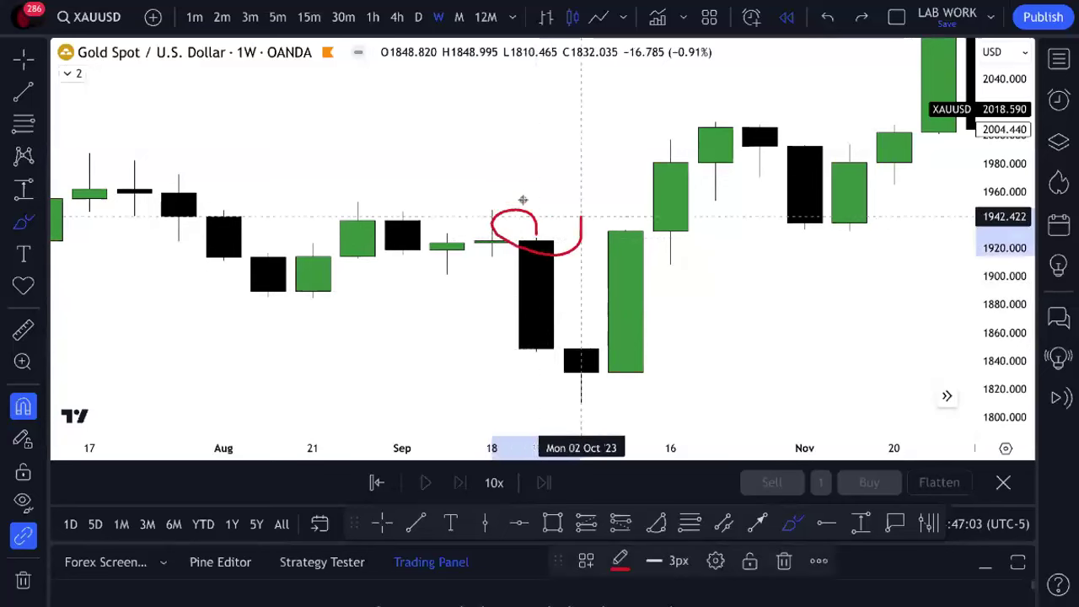
click(822, 20)
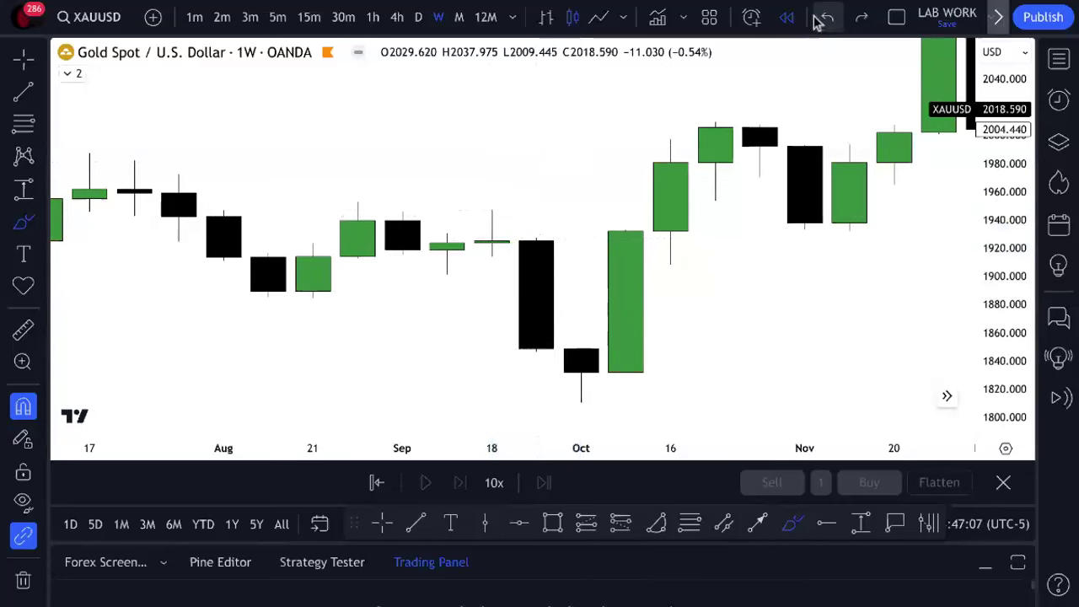
mouse_move(536, 219)
mouse_down()
mouse_move(536, 253)
mouse_move(578, 289)
mouse_up()
drag(491, 314, 581, 291)
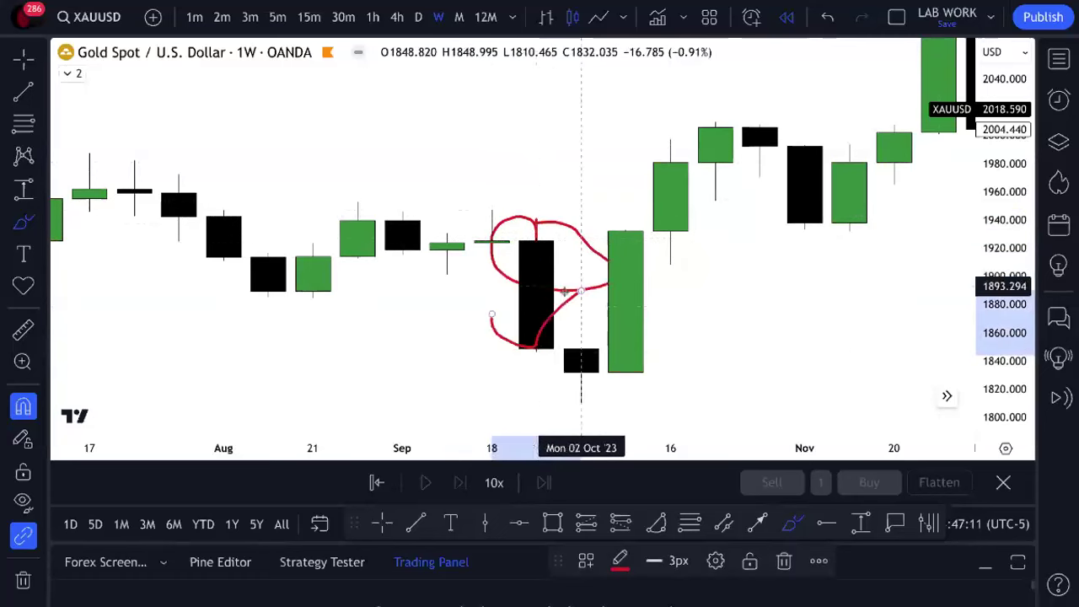
click(828, 18)
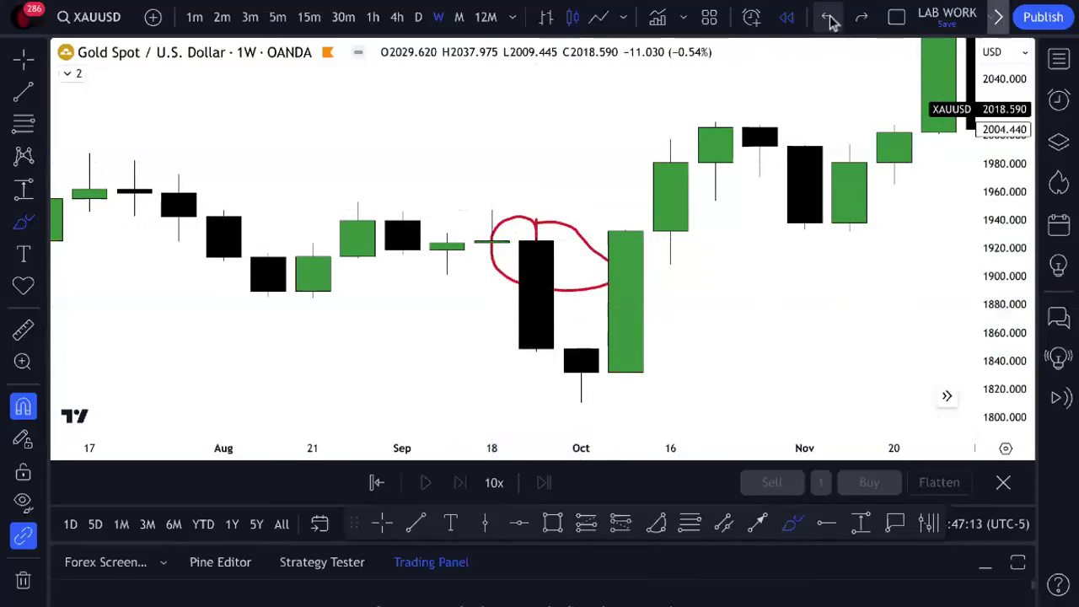
click(829, 17)
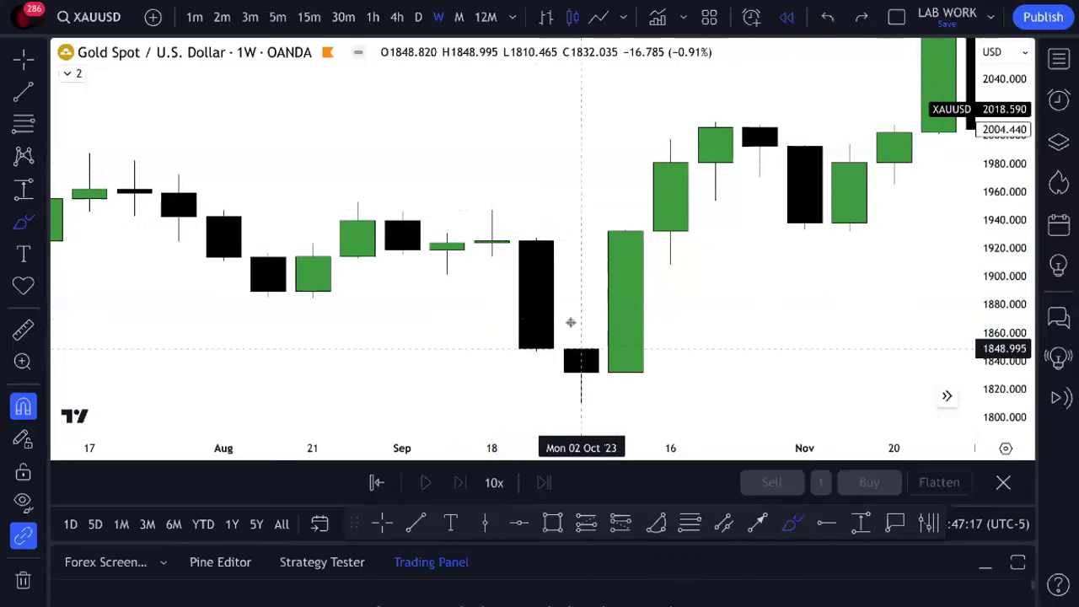
- Brush a stroke at the 2 October 2023 candle's lower wick and one rising over the 9 October candle, undoing each
drag(581, 404, 542, 359)
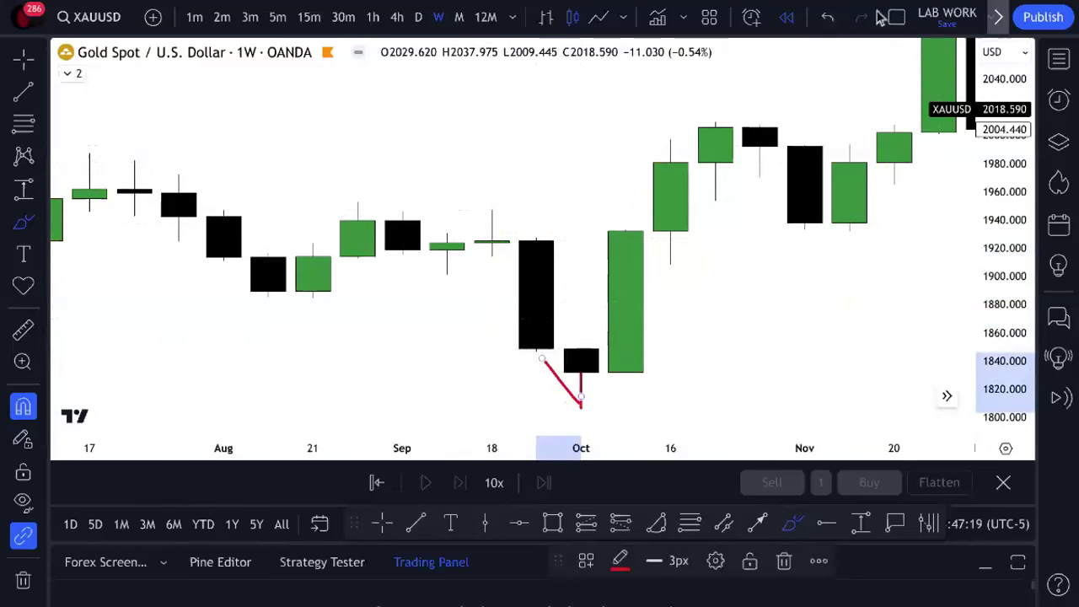
click(827, 17)
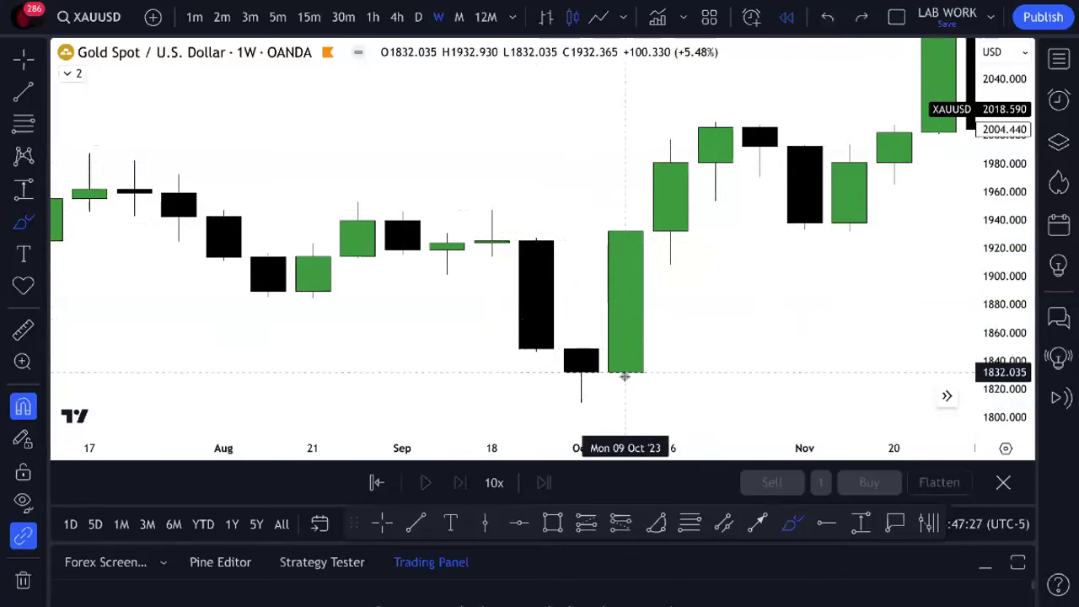
drag(581, 341, 625, 268)
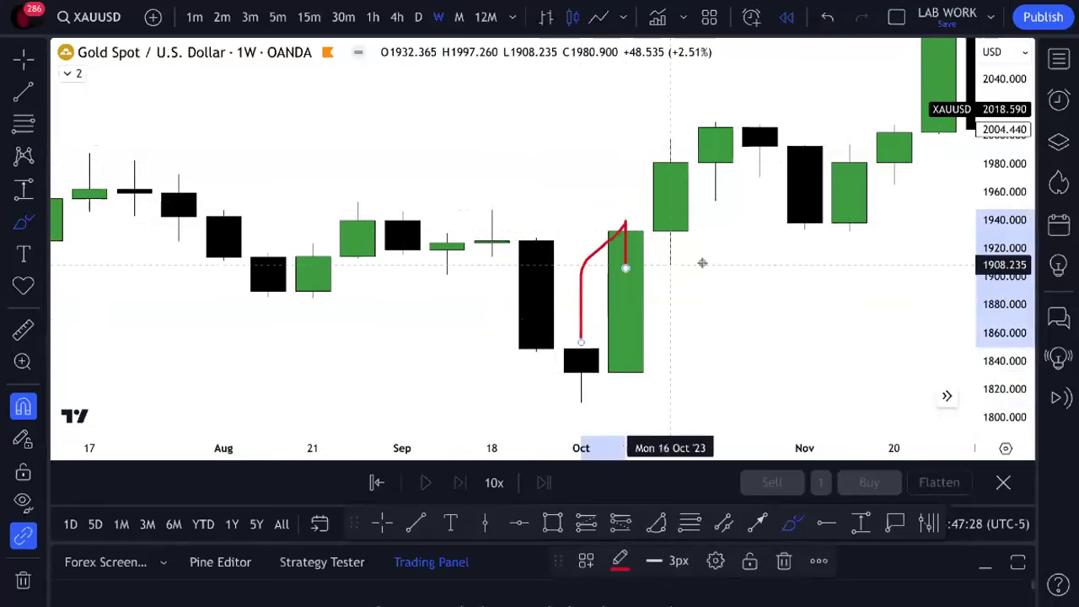
click(827, 18)
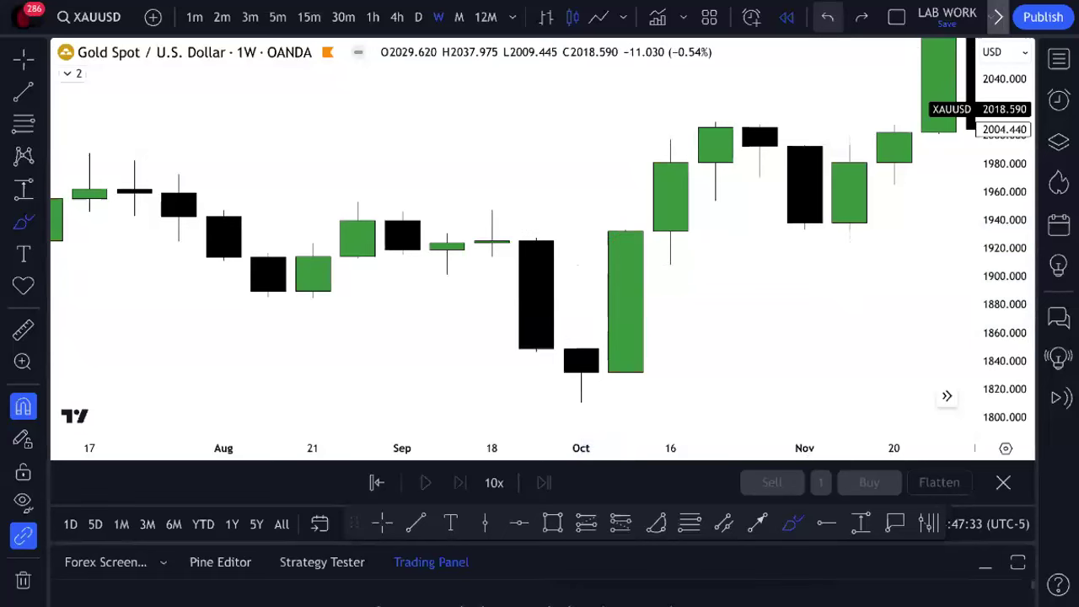
- Examine the weekly gold candles from April 2023 through January 2024, including the full December high
click(386, 523)
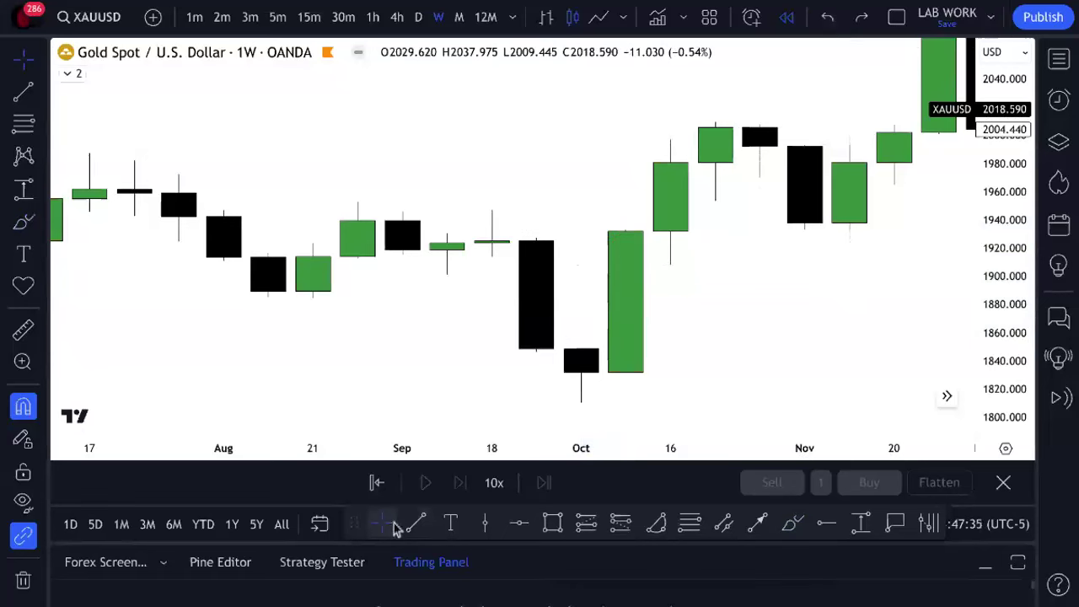
drag(765, 279, 546, 328)
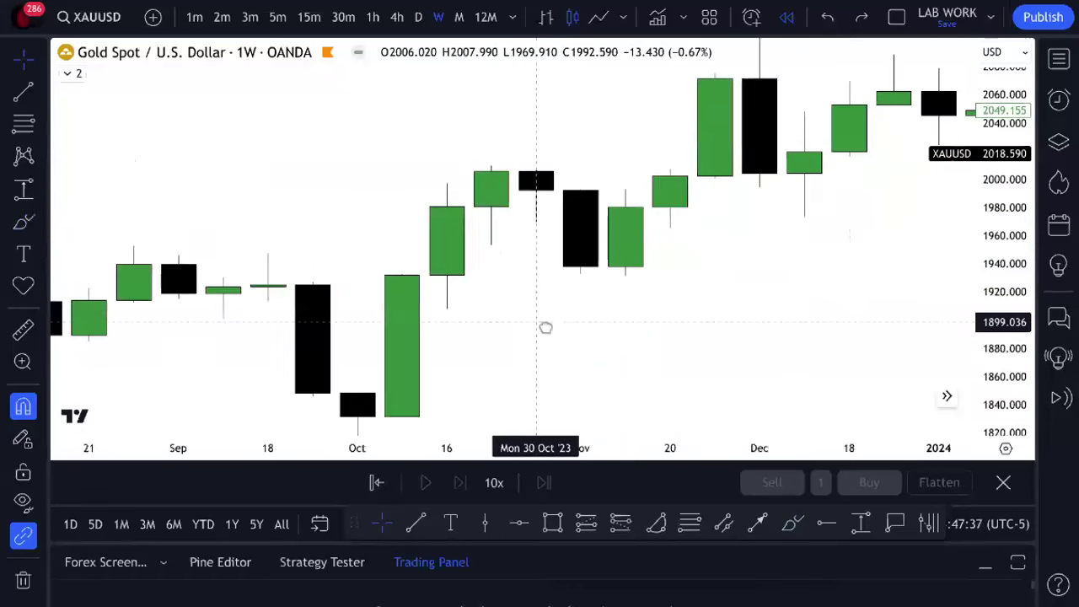
scroll(885, 272, down, 2)
drag(812, 267, 633, 245)
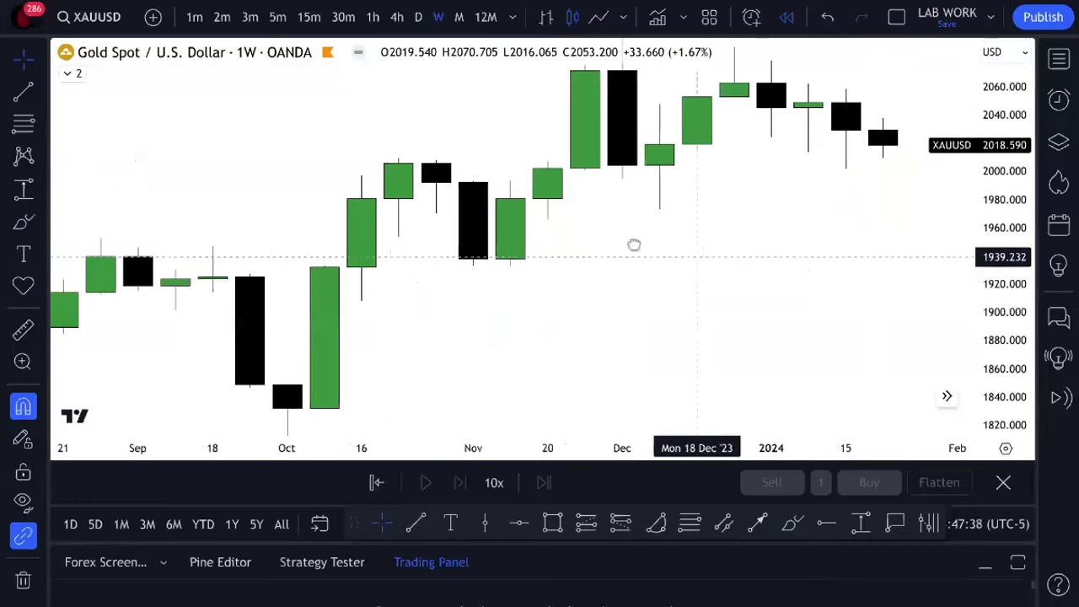
scroll(805, 210, down, 3)
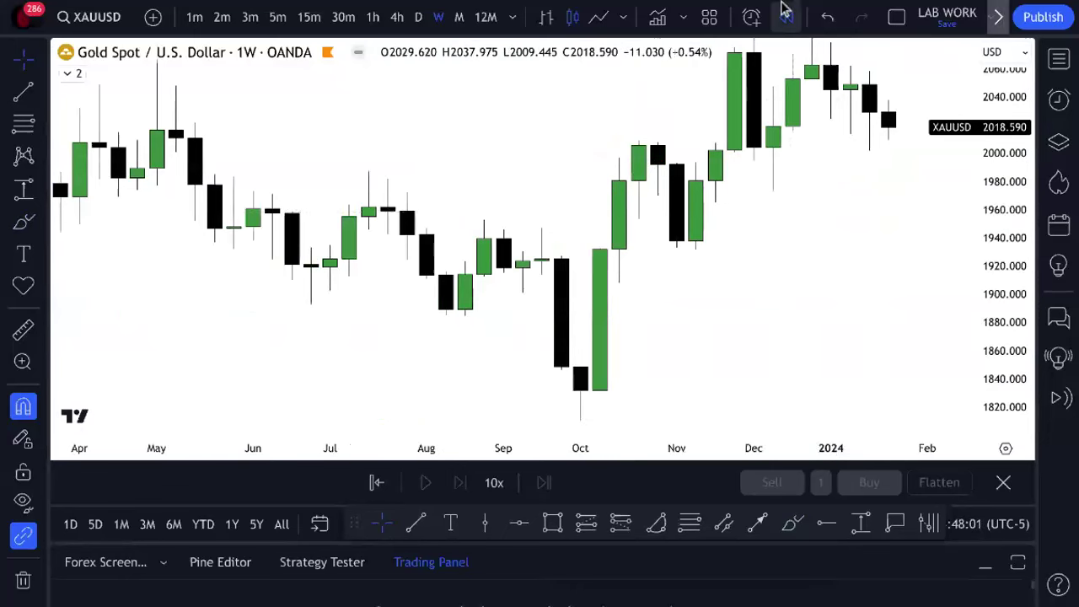
mouse_move(782, 10)
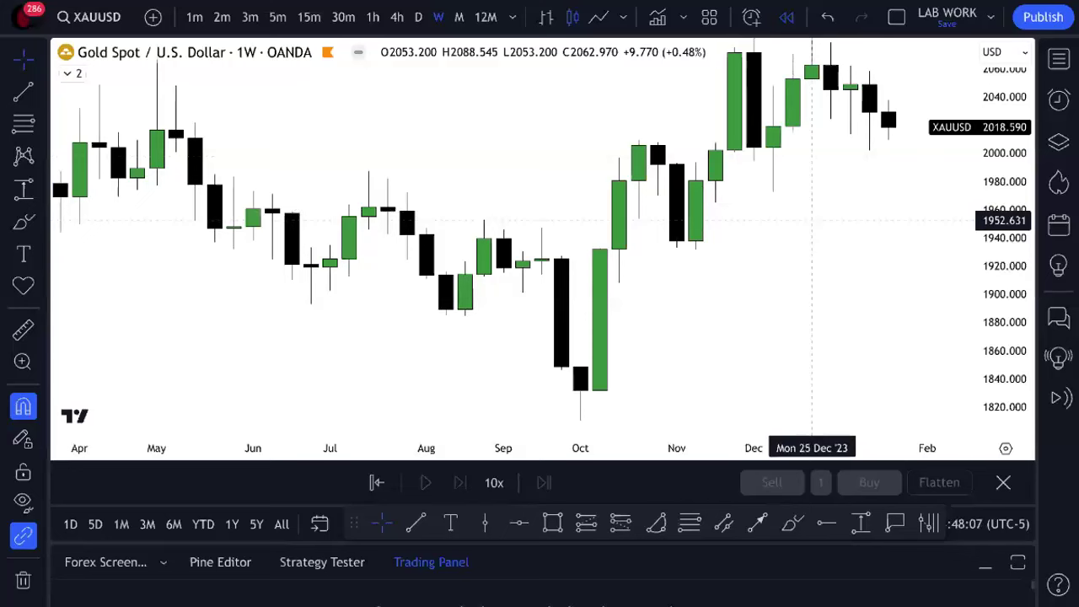
drag(978, 269, 980, 366)
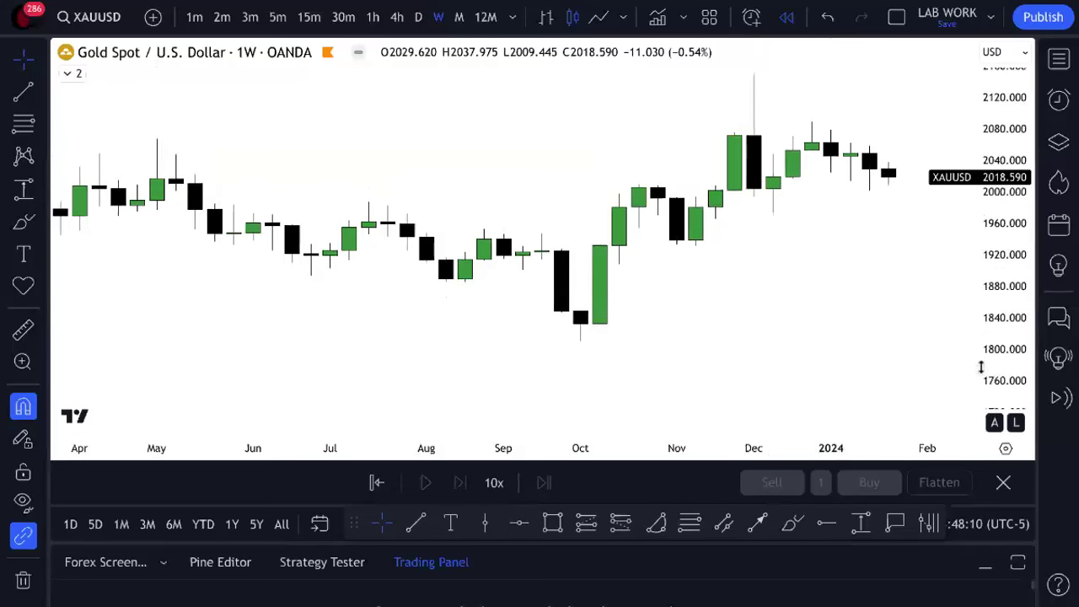
- Switch to the Equity Clock website in a new browser tab and display its Forex seasonal charts
mouse_move(898, 20)
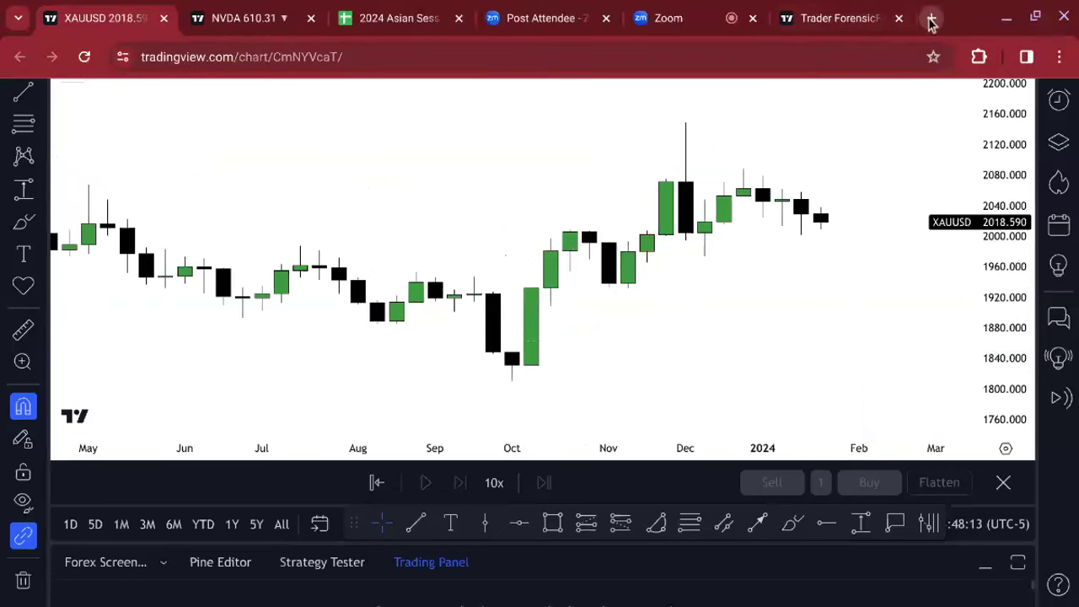
click(931, 18)
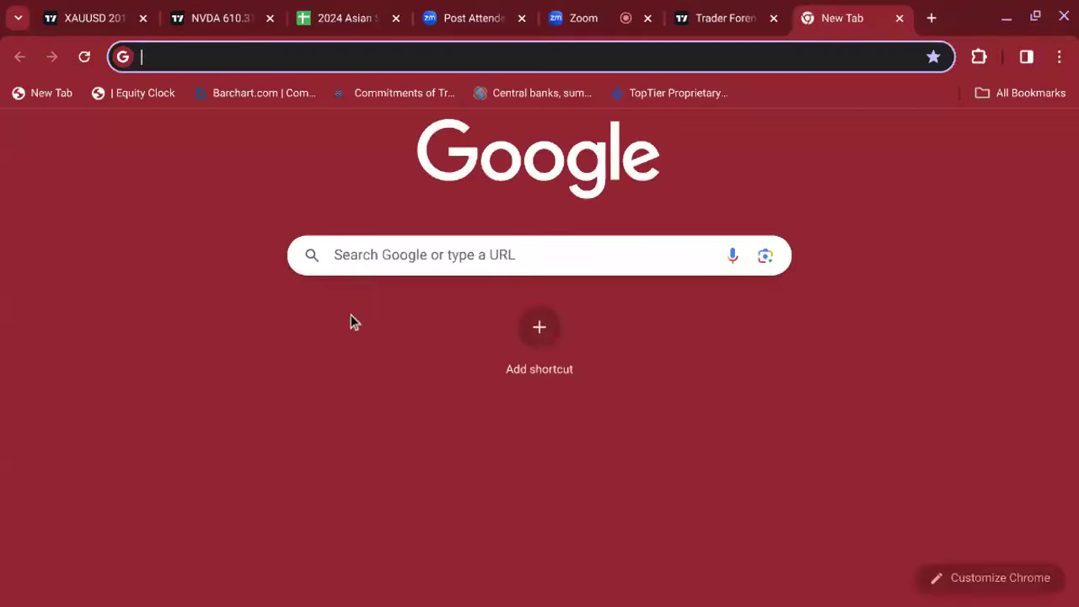
click(137, 94)
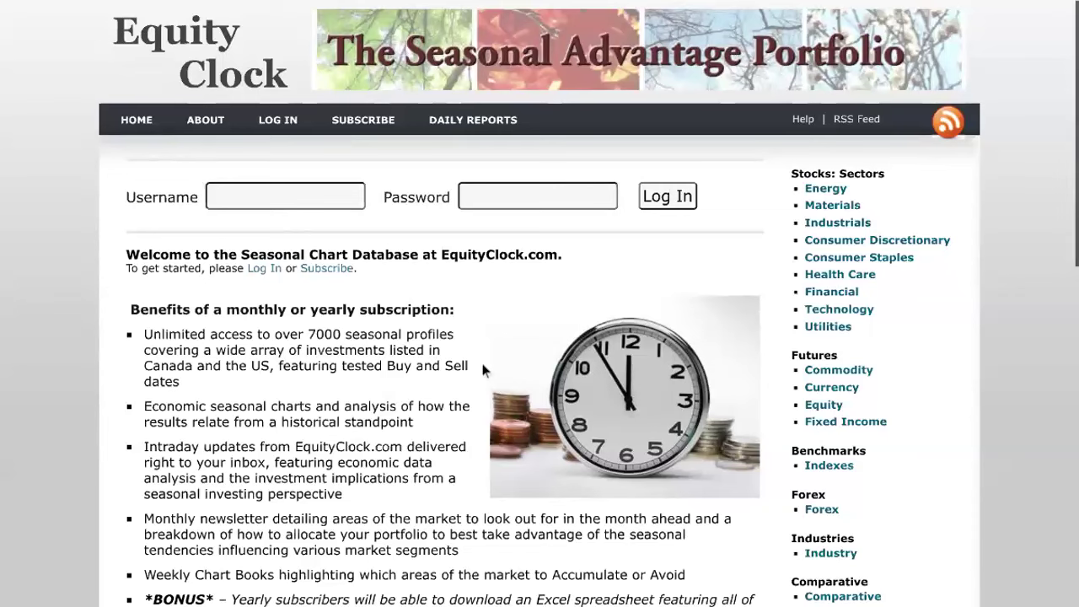
scroll(483, 369, down, 3)
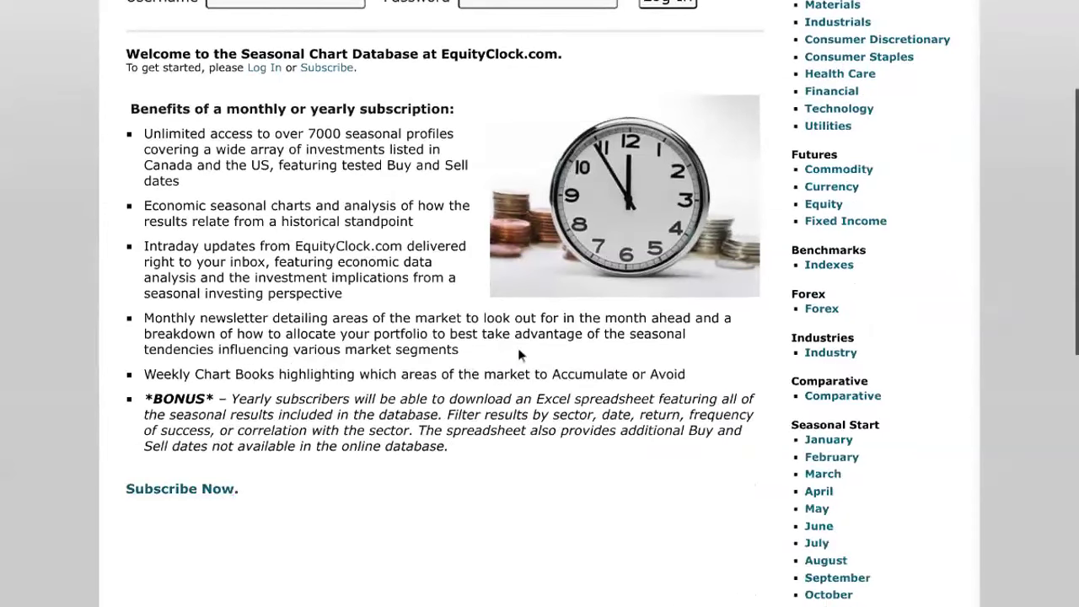
scroll(517, 348, up, 3)
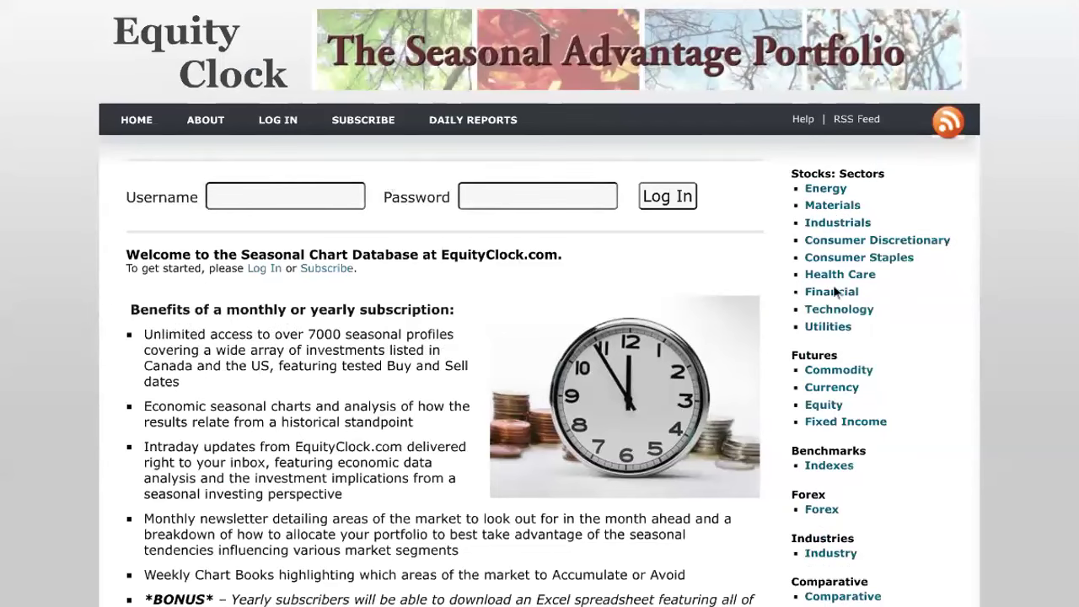
scroll(851, 354, down, 1)
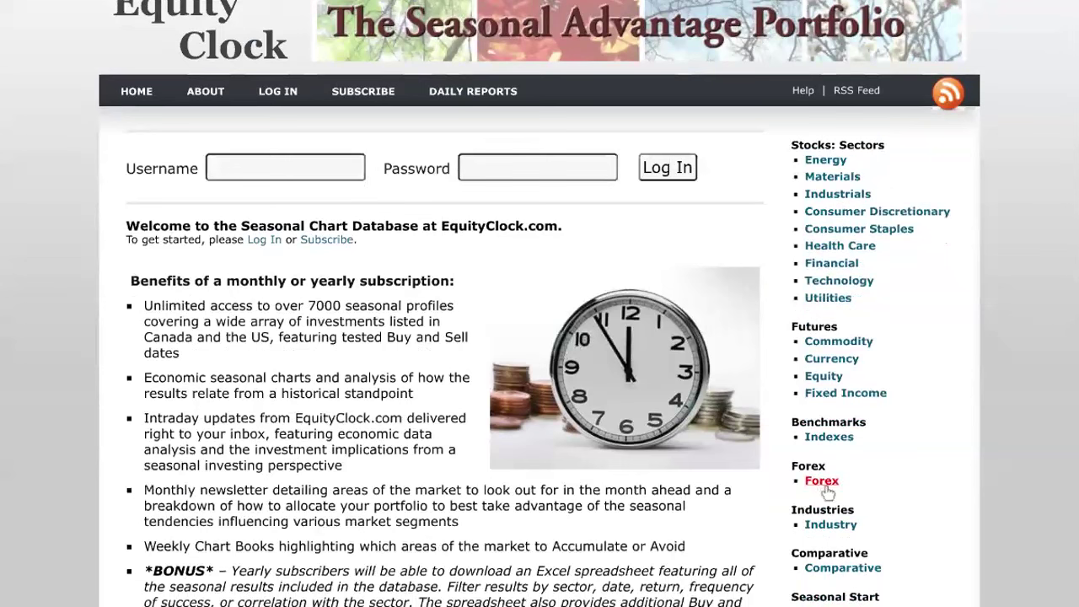
click(825, 485)
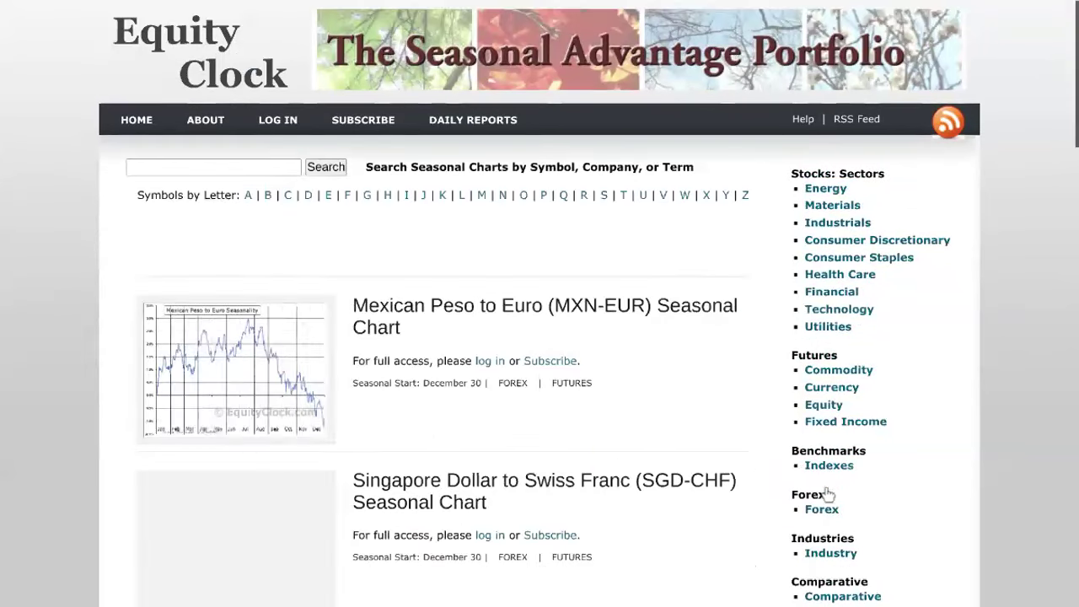
- Search the seasonal charts for "dollar index", open the US Dollar Index (USD) chart and examine its January to December seasonality
click(241, 164)
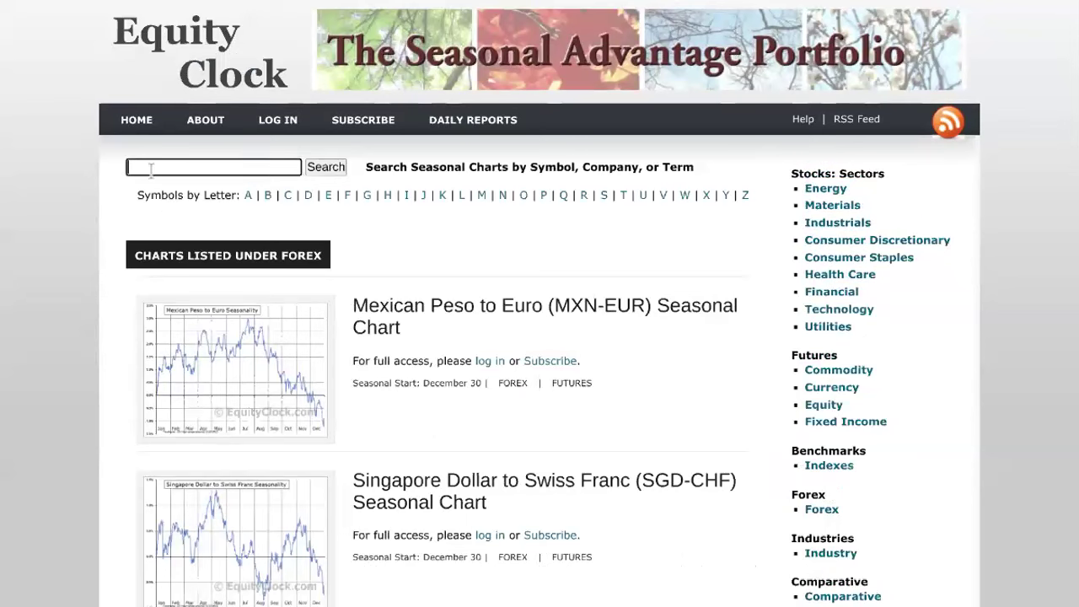
text(dollar index)
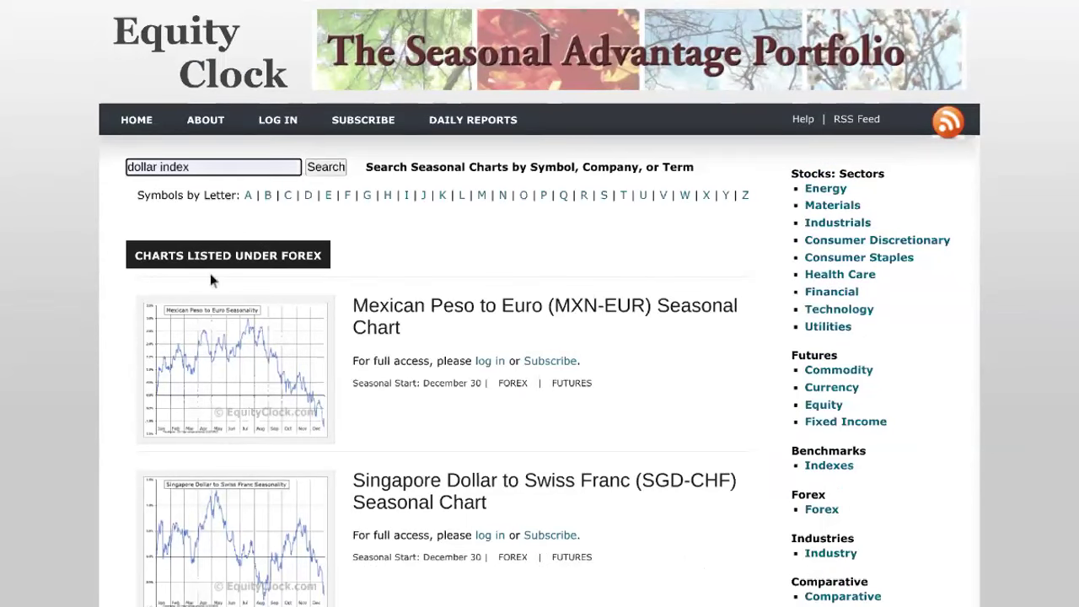
click(315, 172)
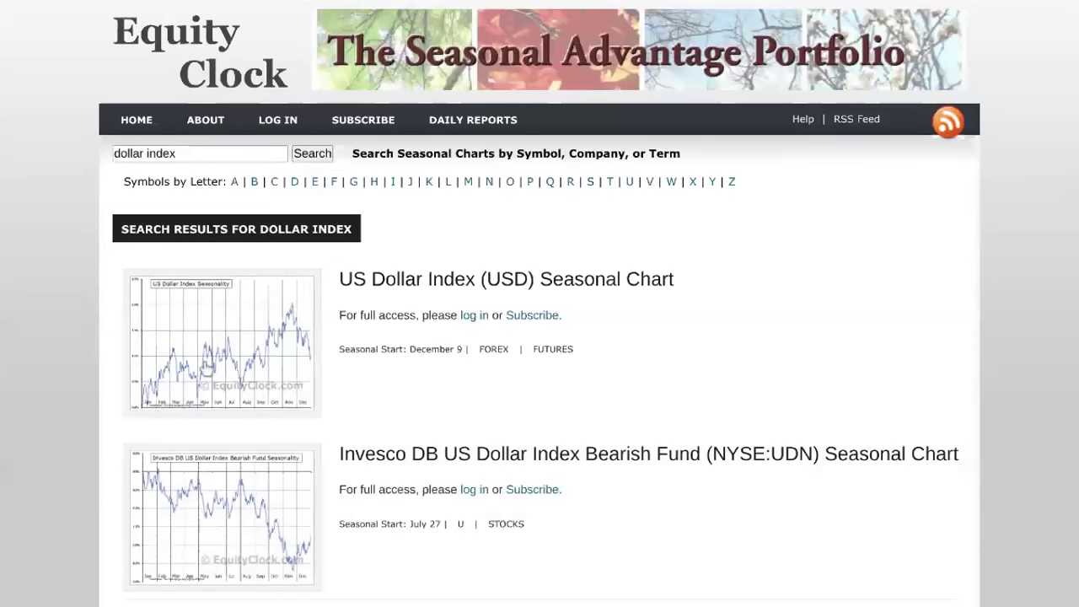
click(206, 369)
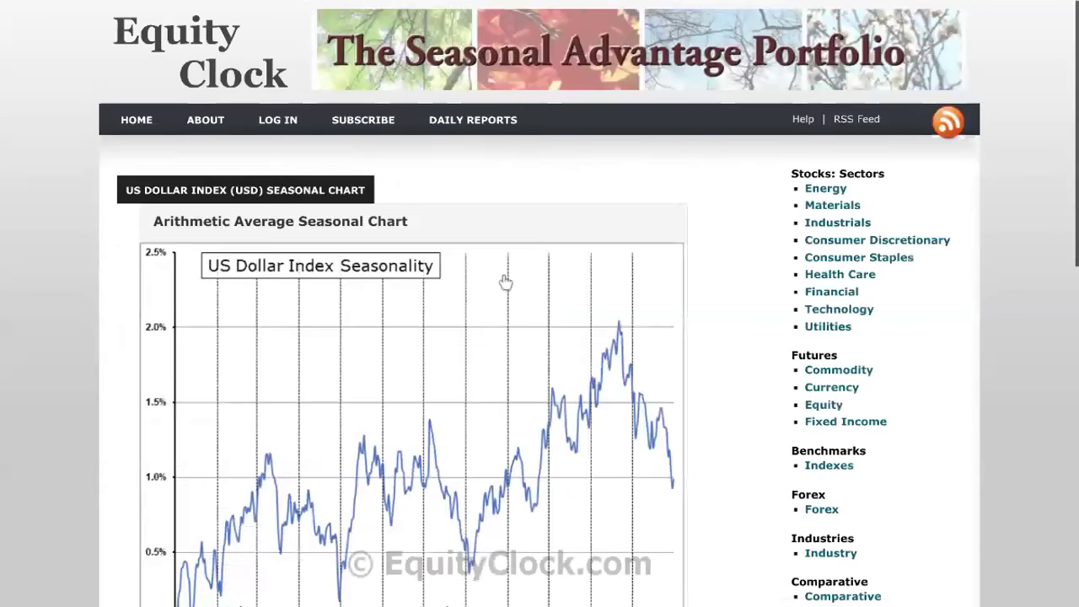
scroll(505, 282, down, 3)
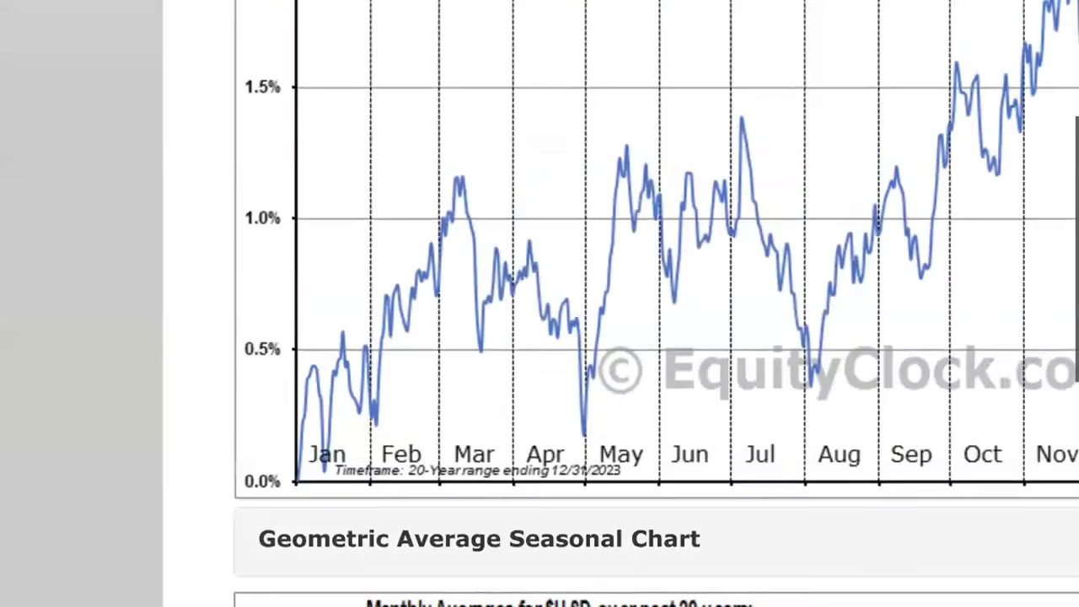
scroll(656, 278, up, 1)
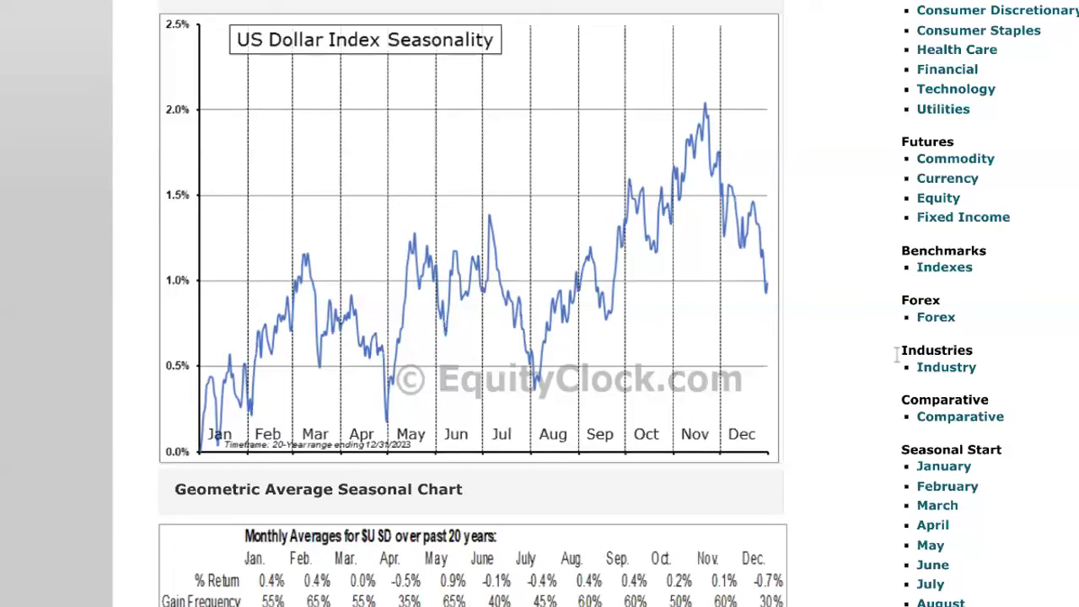
scroll(843, 442, up, 1)
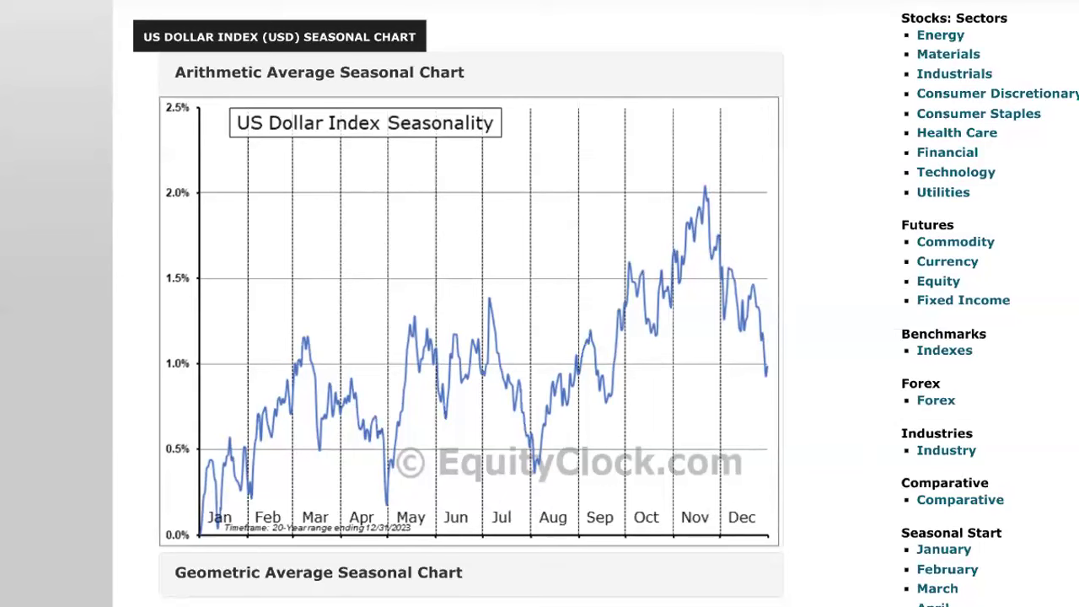
- Open Equity Clock's Forex seasonal charts in another new browser tab and search them for "pound fx"
mouse_move(820, 5)
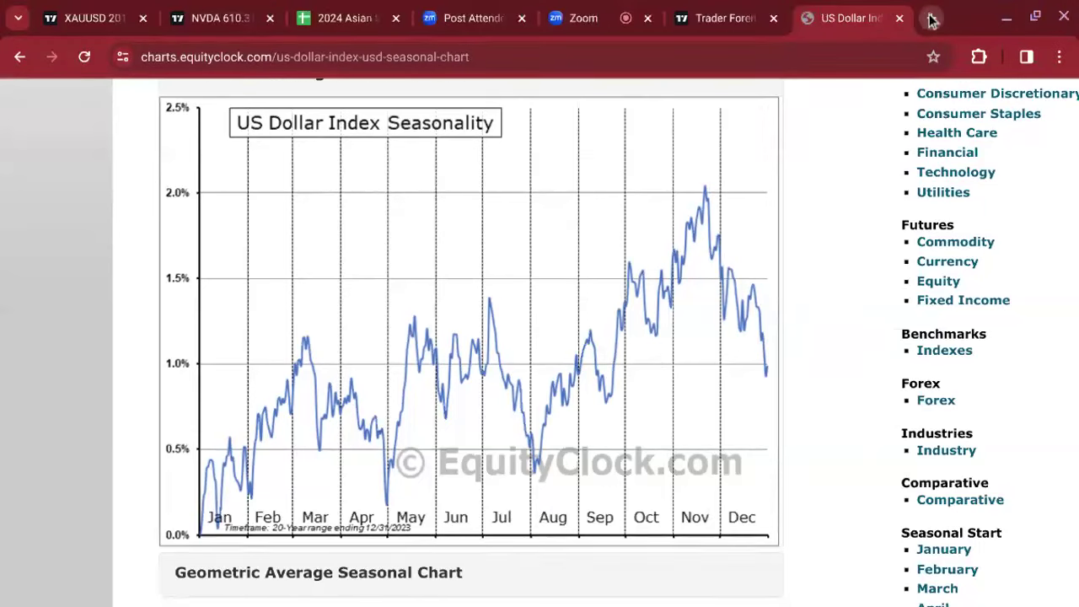
click(707, 59)
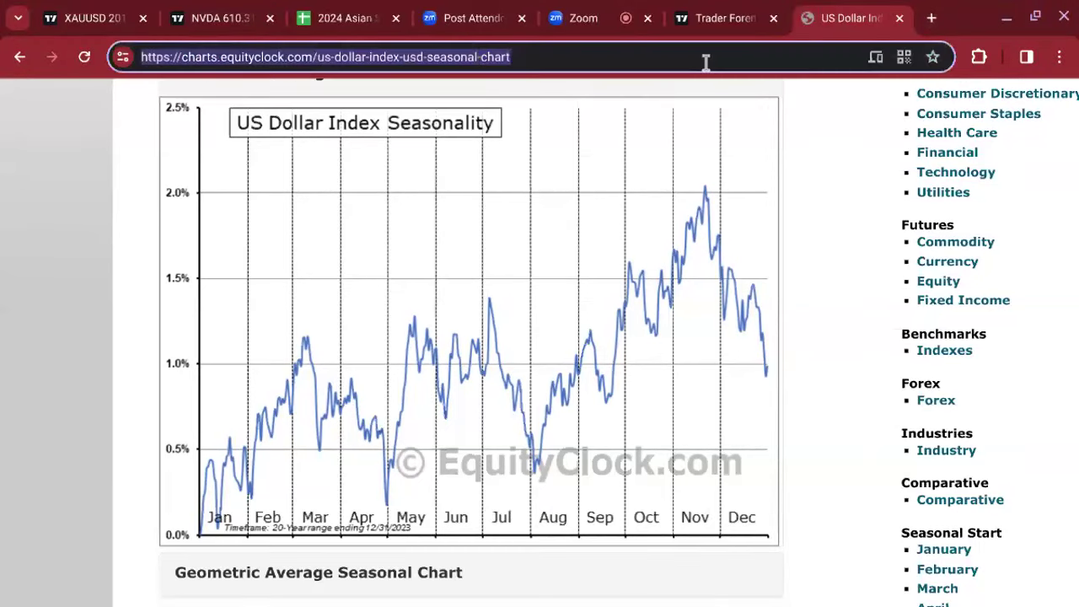
click(930, 23)
click(111, 96)
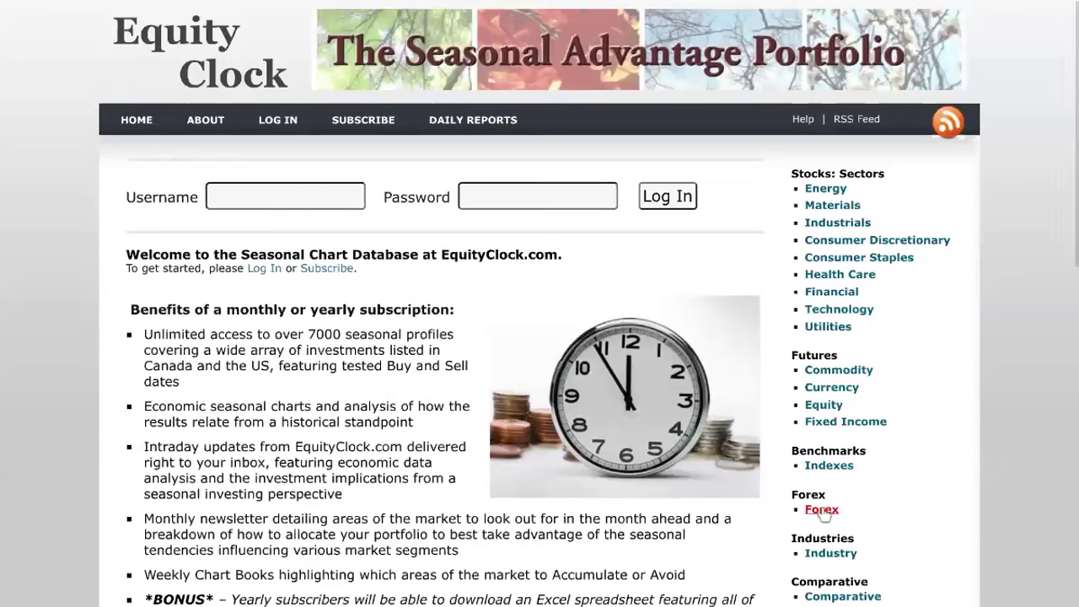
click(822, 510)
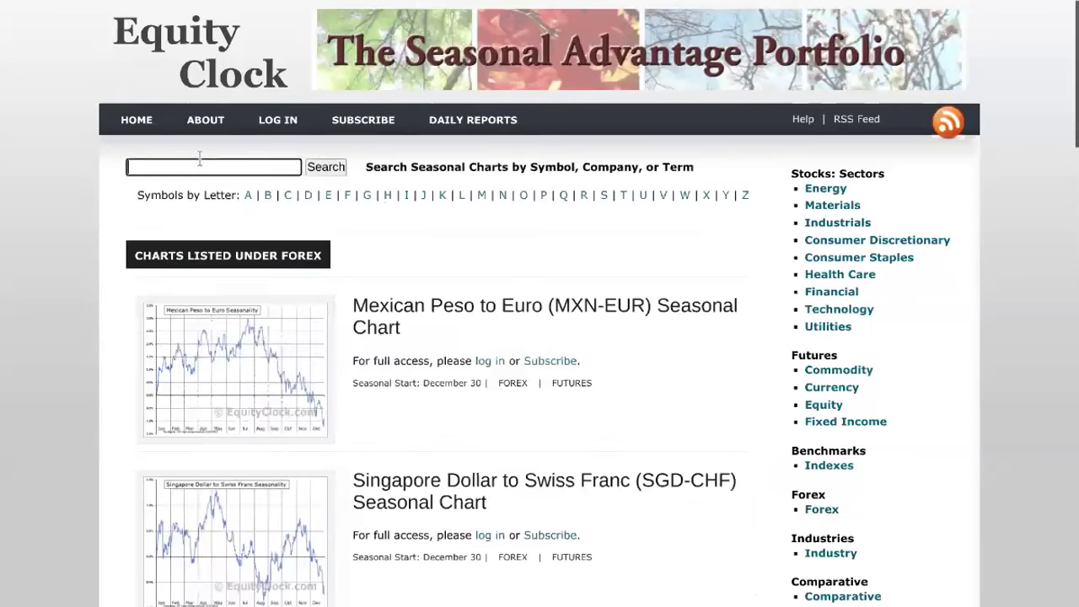
click(224, 205)
click(314, 171)
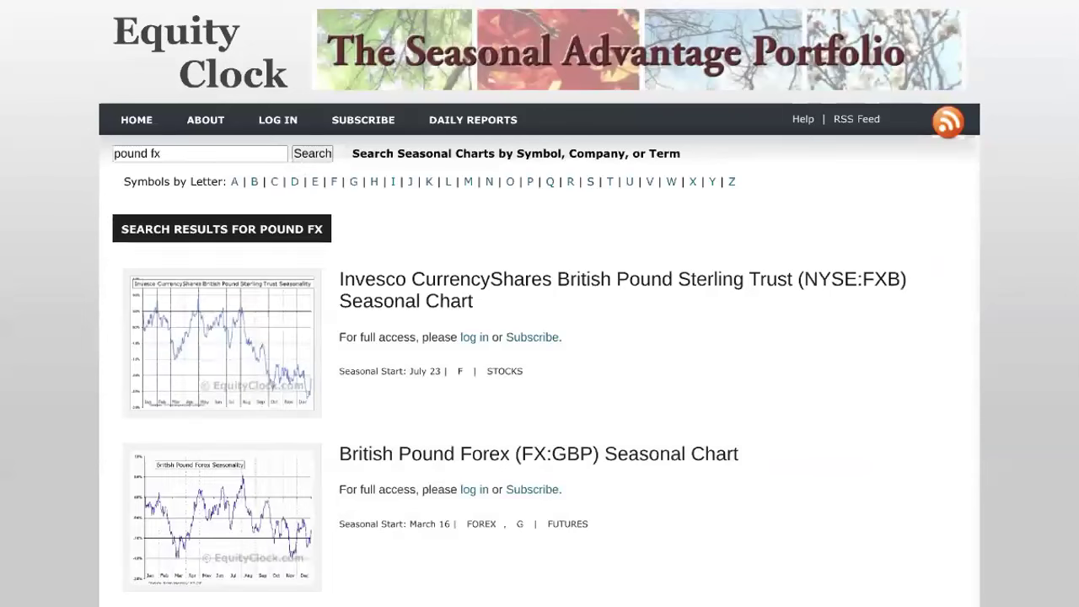
- Open the British Pound Forex (FX:GBP) seasonal chart, examine its yearly seasonality, and close its browser tab
click(286, 474)
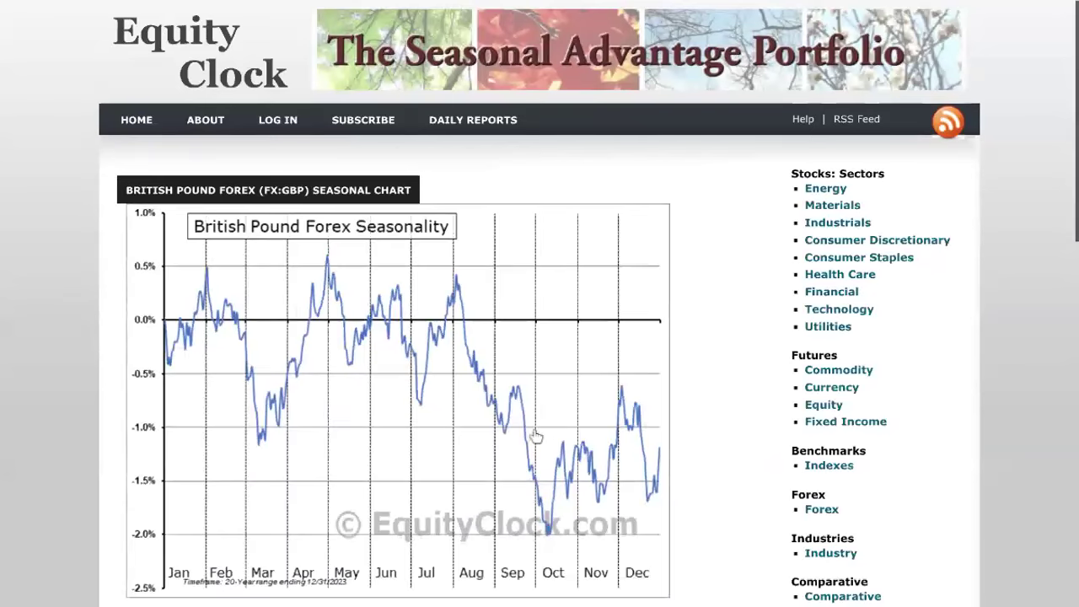
scroll(772, 285, down, 1)
mouse_move(821, 30)
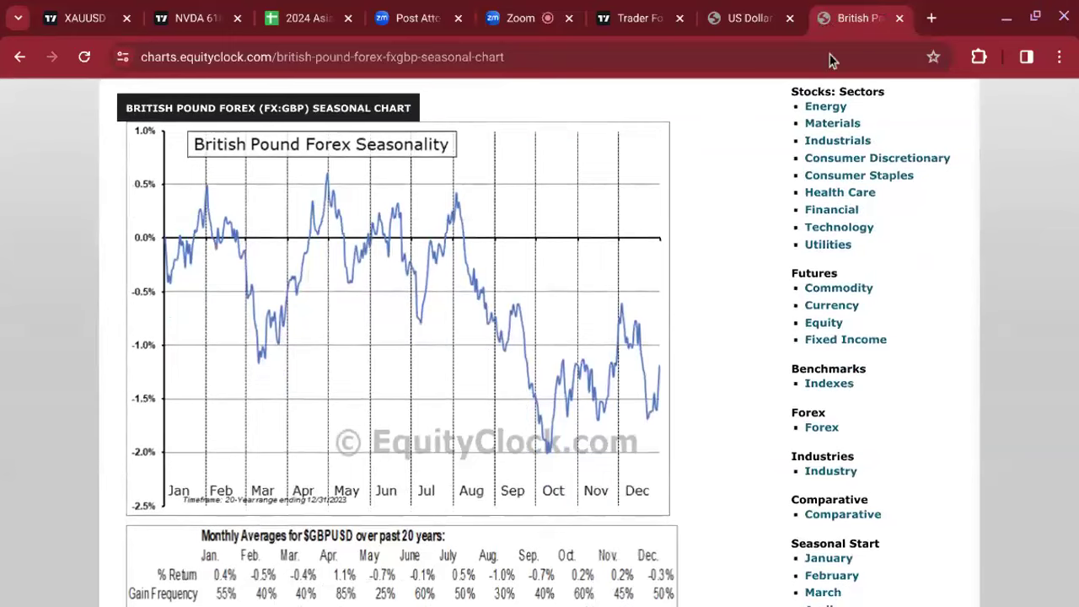
key(ctrl+w)
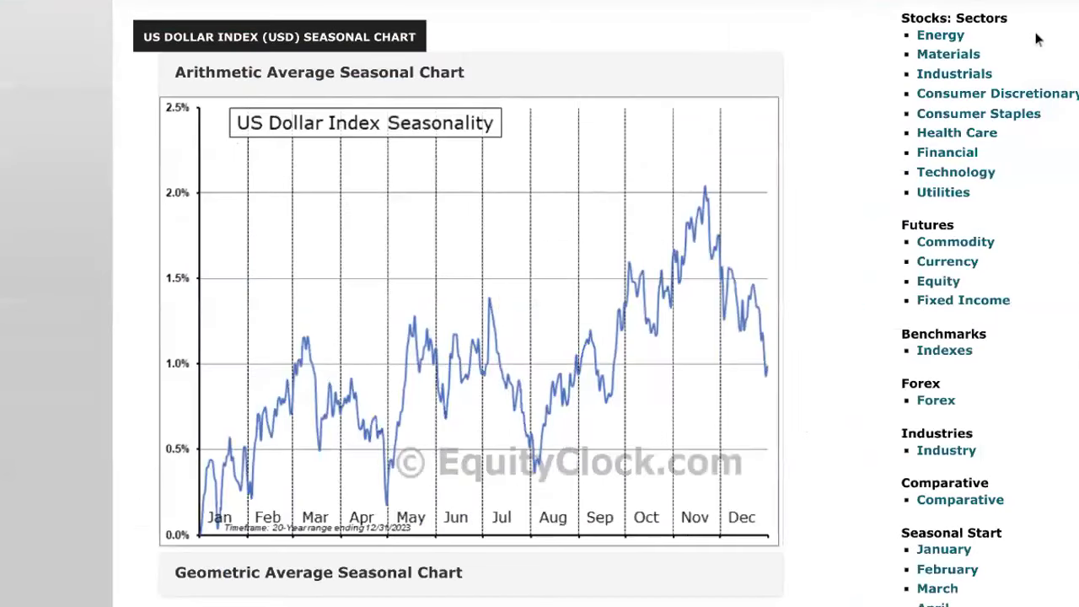
- Examine the US Dollar Index seasonal chart enlarged, return to its page, and view the curve through December in a smaller window
click(386, 257)
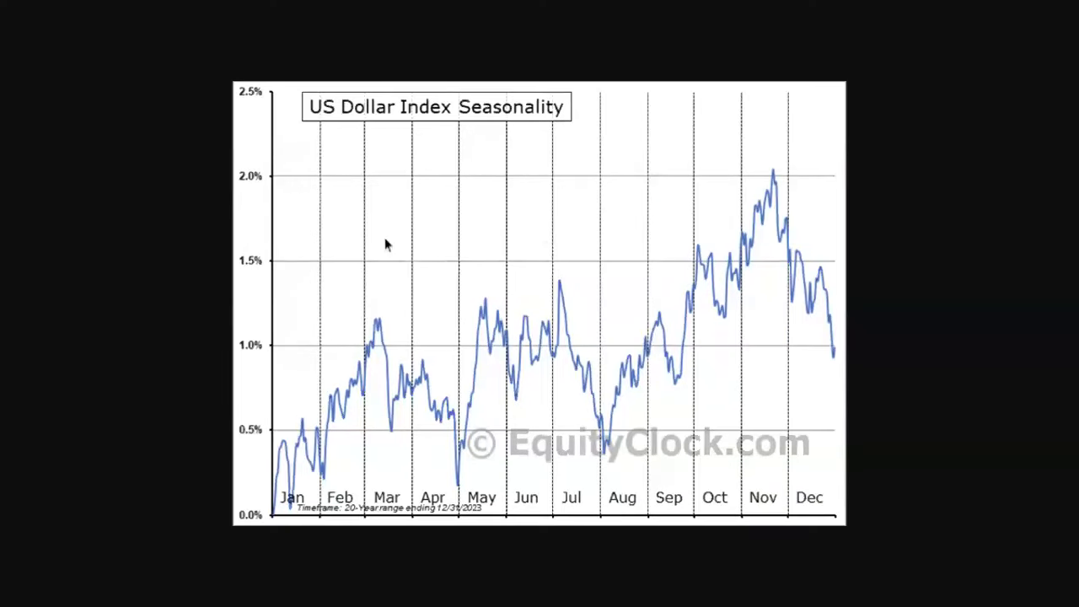
mouse_move(1026, 7)
mouse_move(180, 6)
click(18, 59)
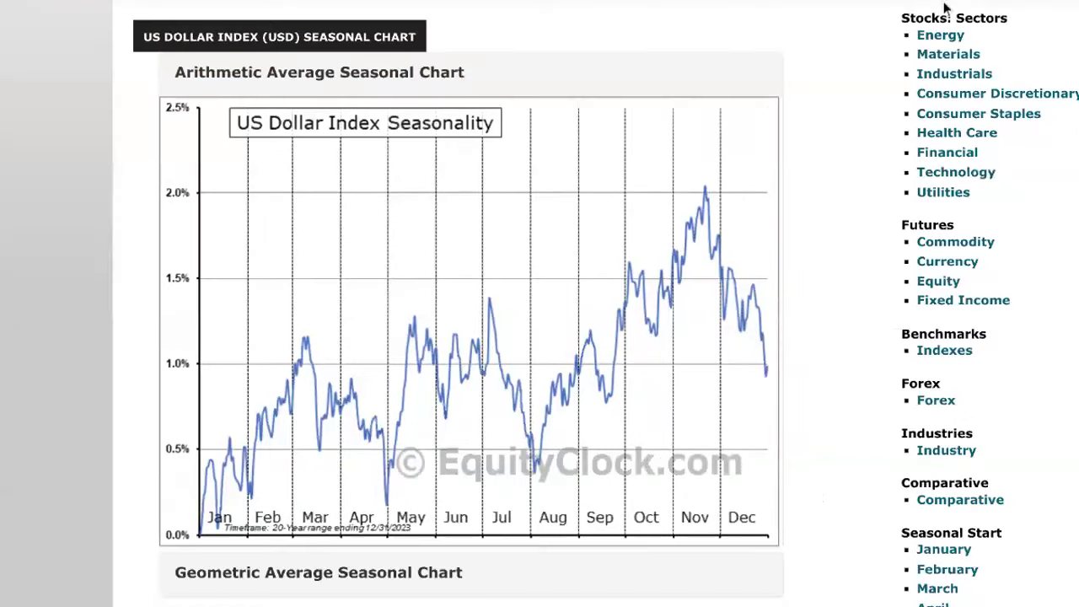
mouse_move(1031, 17)
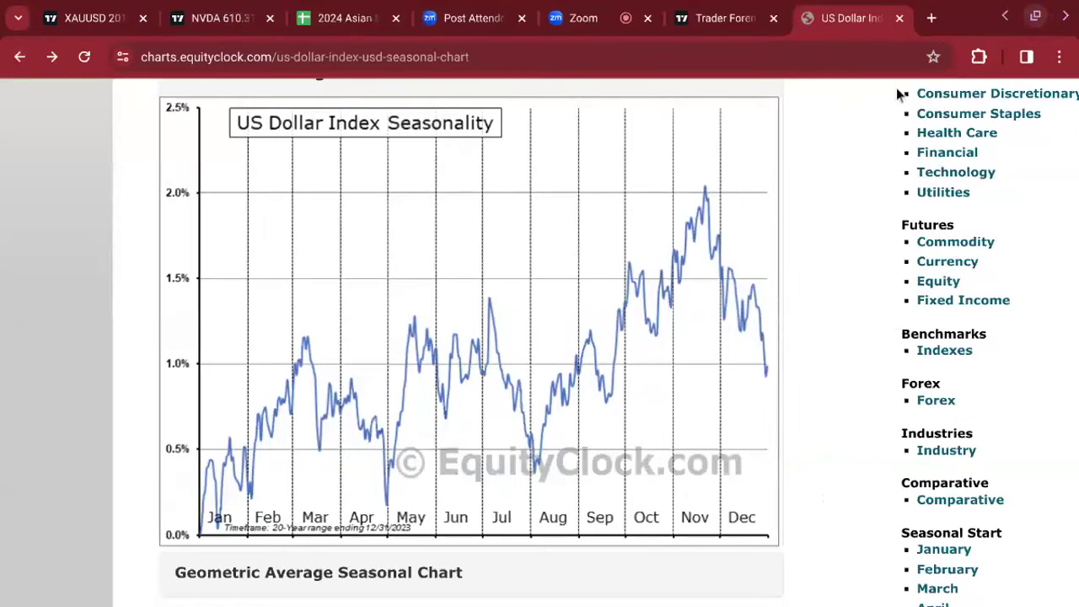
key(F11)
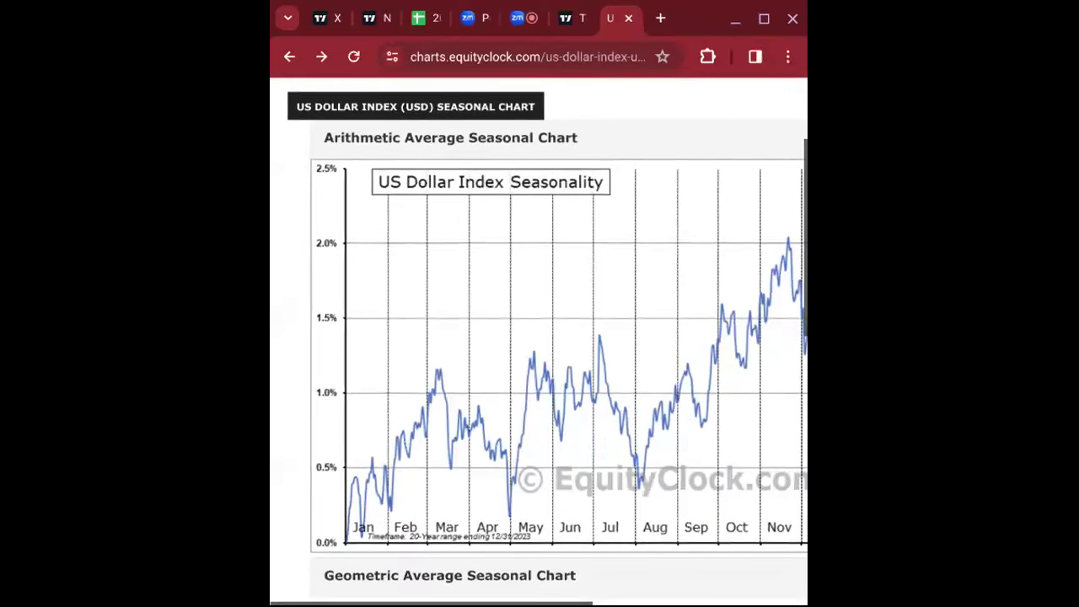
scroll(538, 338, right, 2)
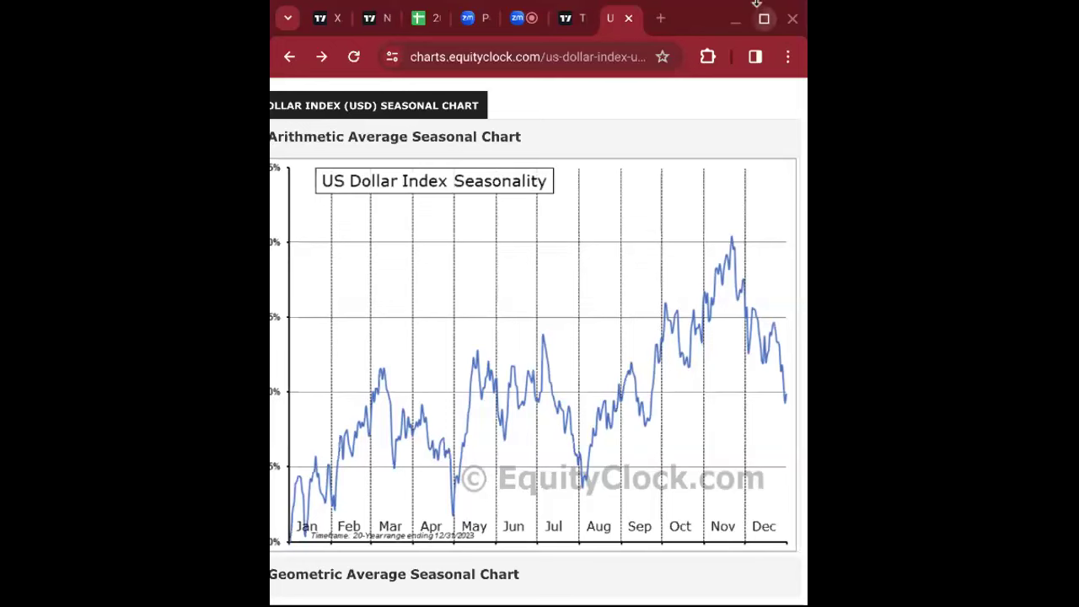
- Switch to the weekly XAUUSD chart in TradingView and load OANDA's GBPUSD in its place
click(327, 25)
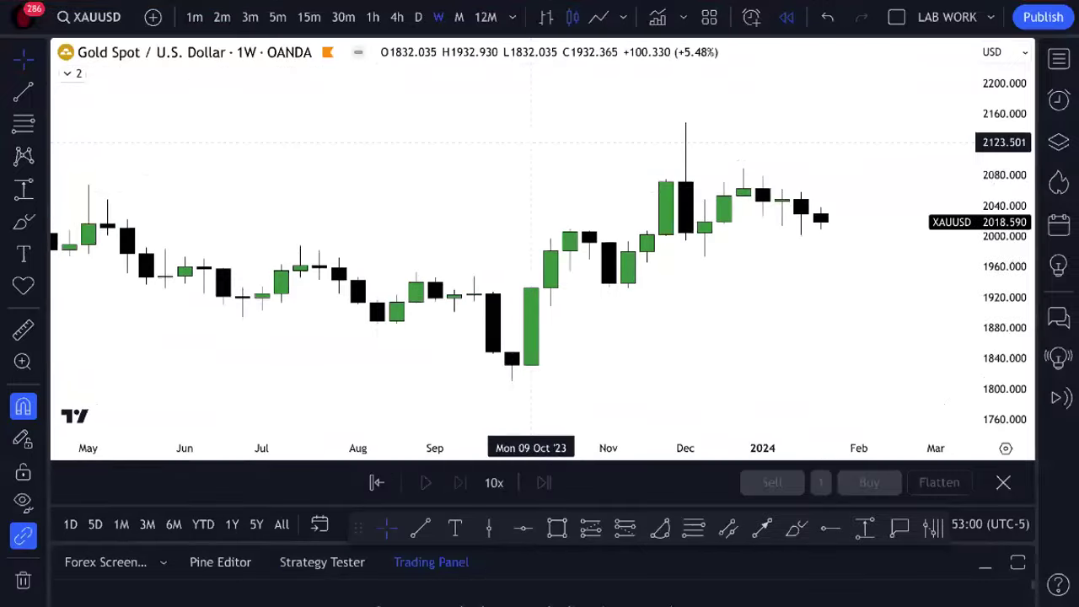
text(G)
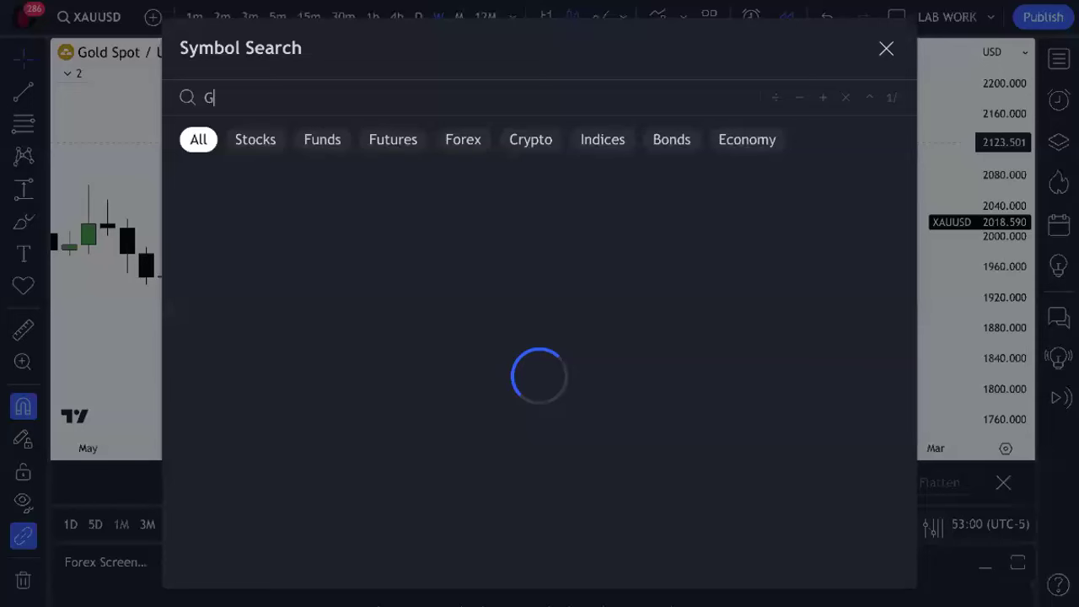
text(BP)
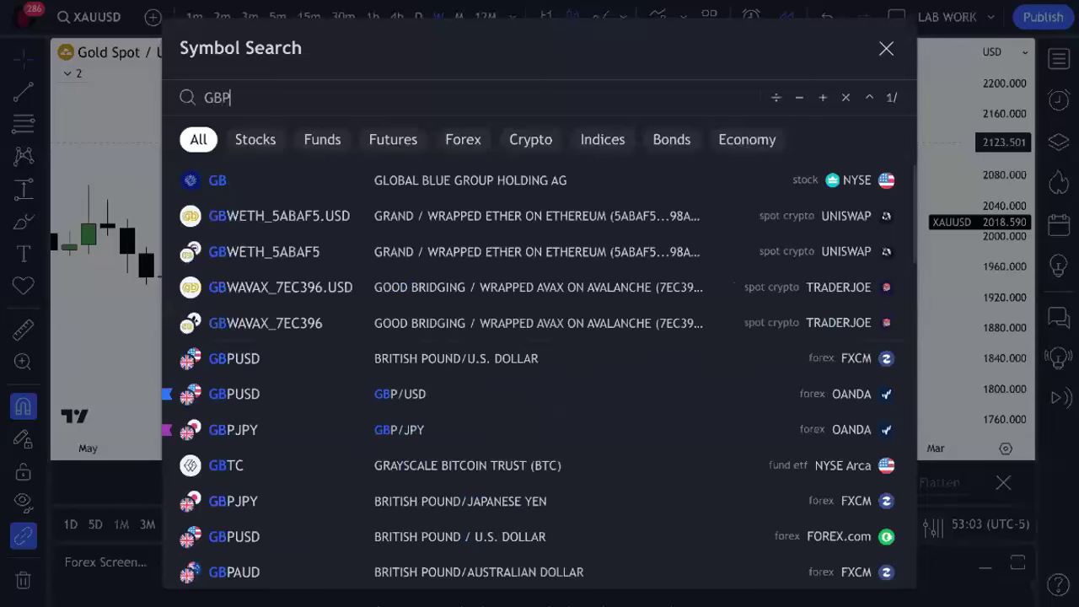
text(USD)
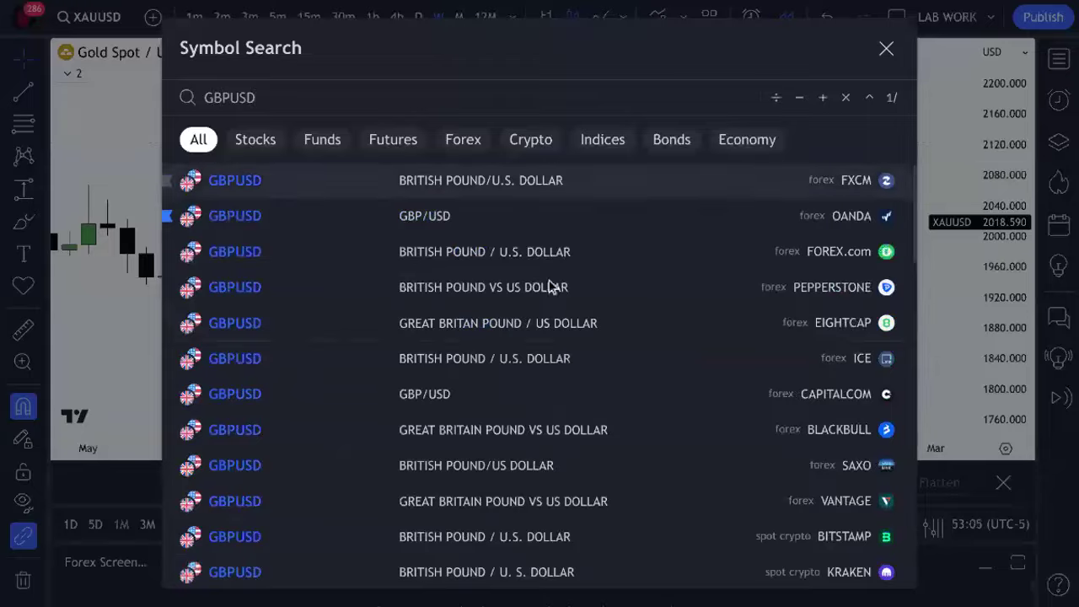
click(531, 228)
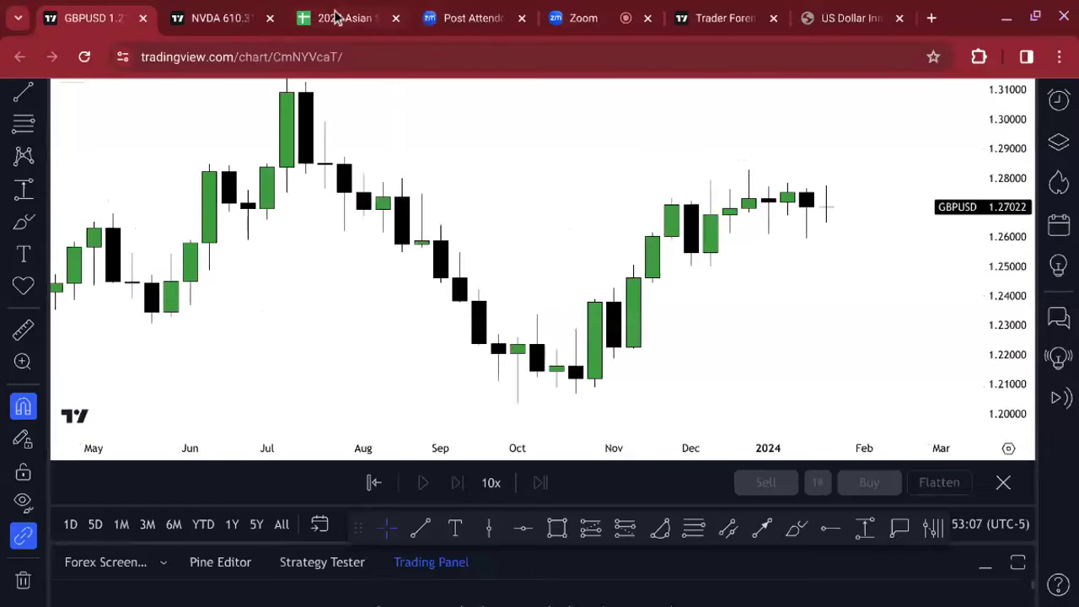
- Load OANDA's GBPUSD on the daily IPDA chart in place of NVDA and reset the chart view
click(244, 25)
text(G)
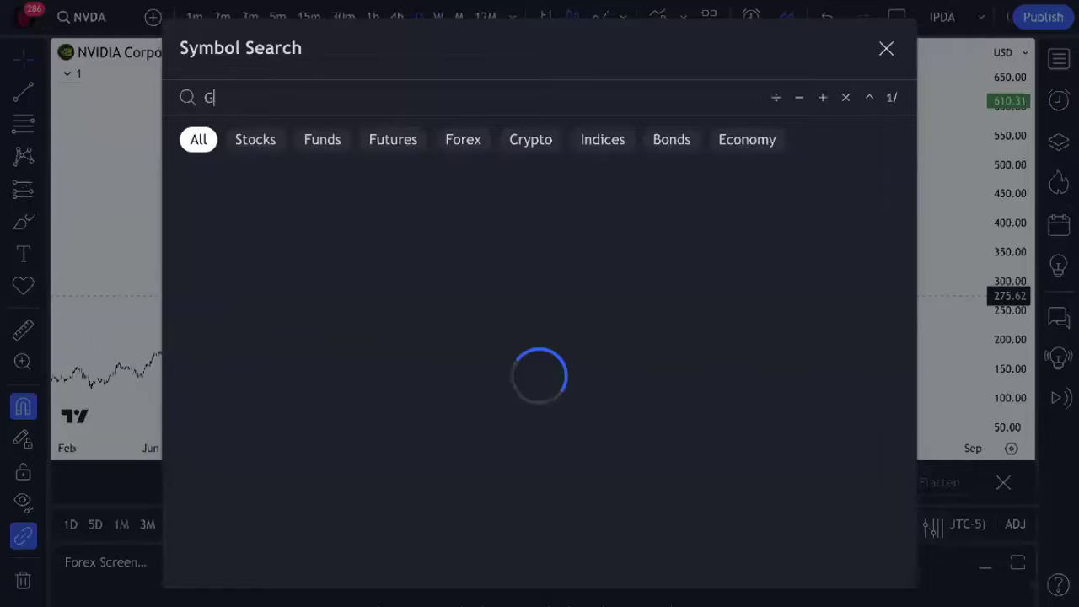
text(BPUSD)
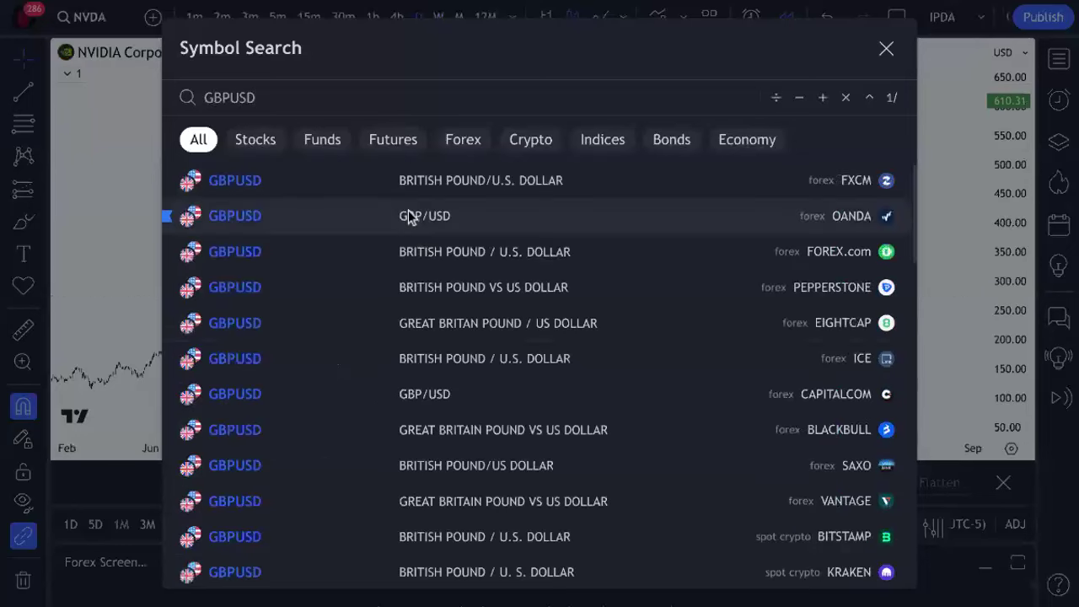
click(408, 216)
right_click(717, 134)
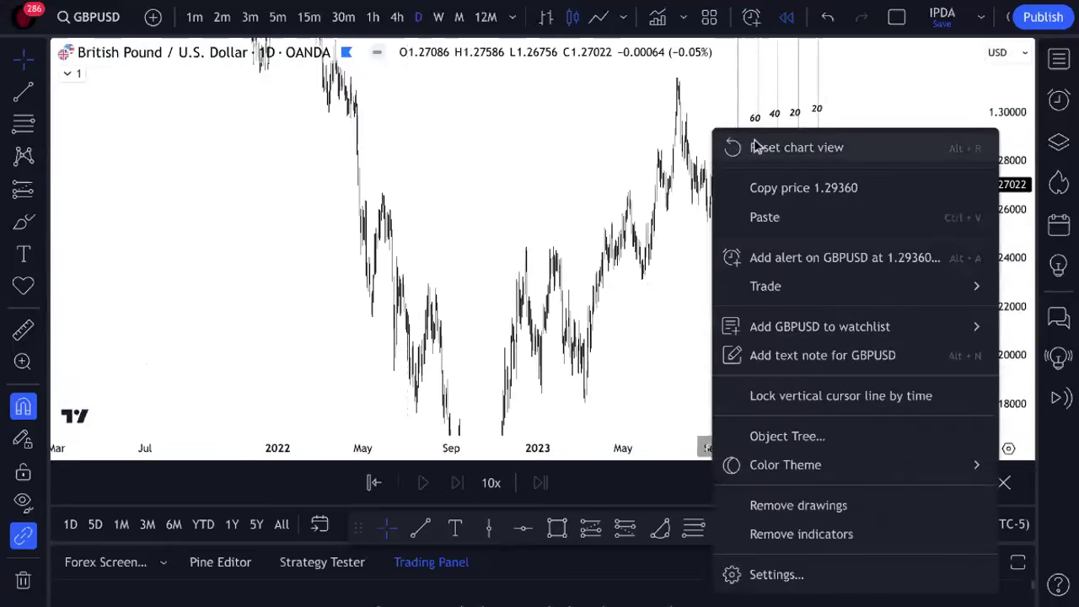
- Draw a red zigzag brush stroke over the January 2024 daily GBPUSD candles, ending at the 30 January line
scroll(753, 142, up, 5)
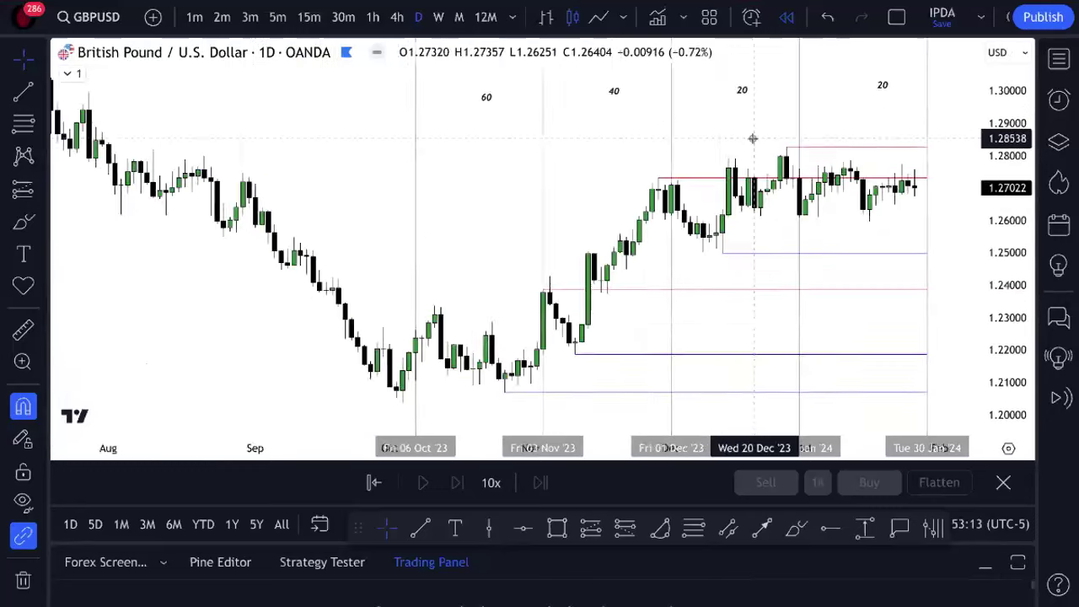
scroll(893, 320, down, 4)
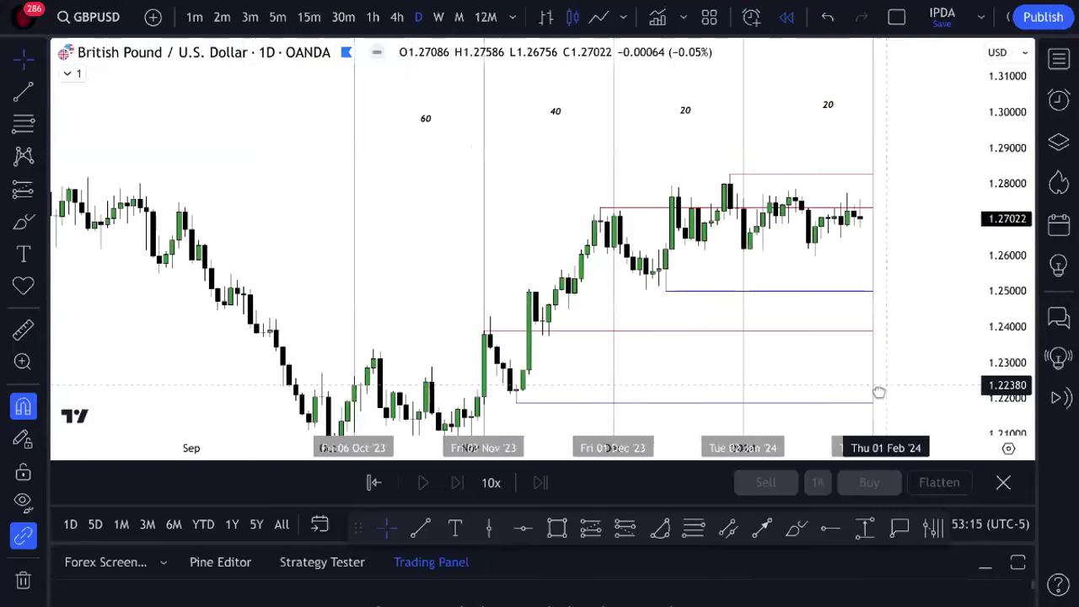
drag(879, 392, 785, 424)
scroll(749, 289, up, 5)
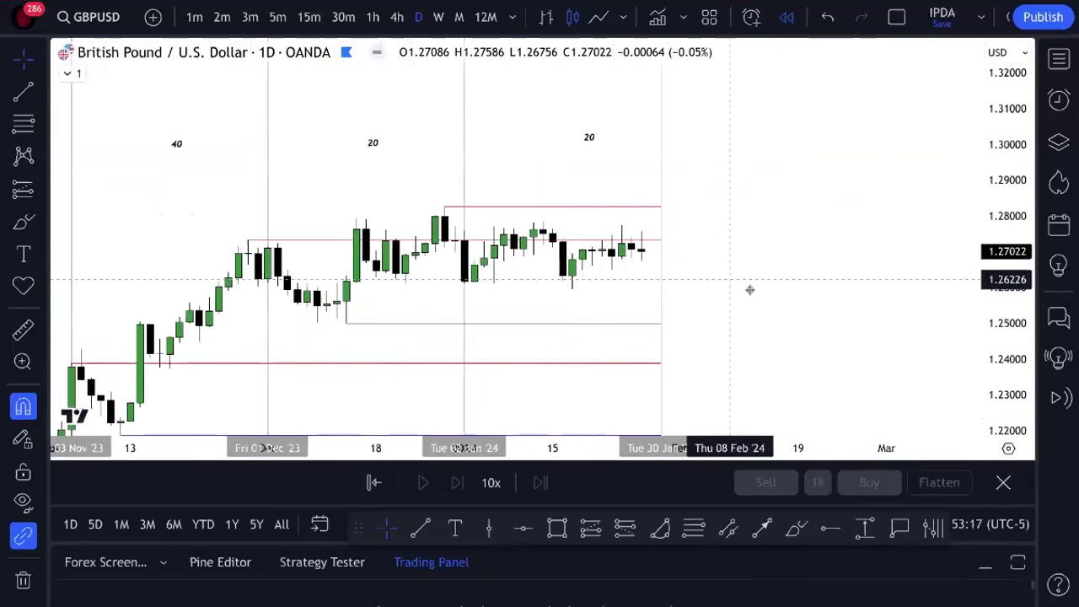
drag(871, 249, 877, 289)
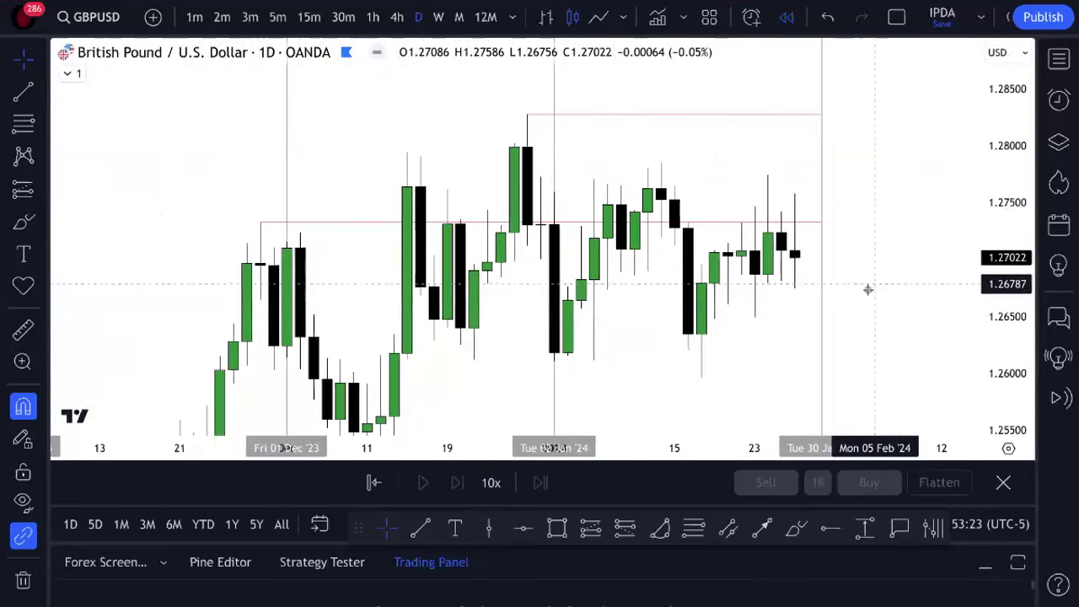
click(796, 529)
mouse_move(580, 370)
mouse_down()
mouse_move(669, 253)
mouse_move(727, 304)
mouse_move(819, 286)
mouse_up()
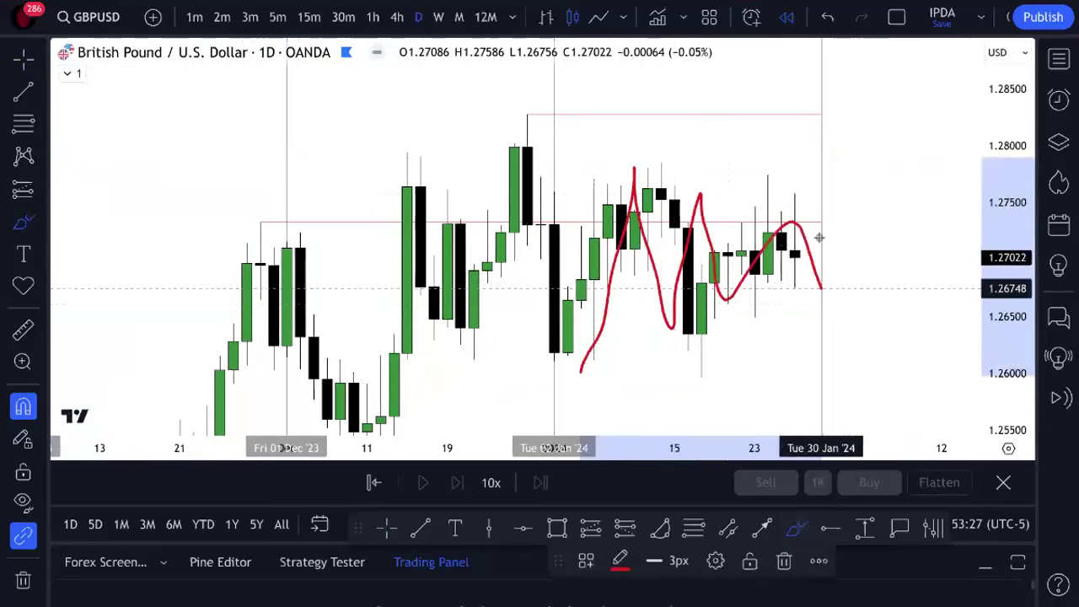
drag(992, 295, 978, 348)
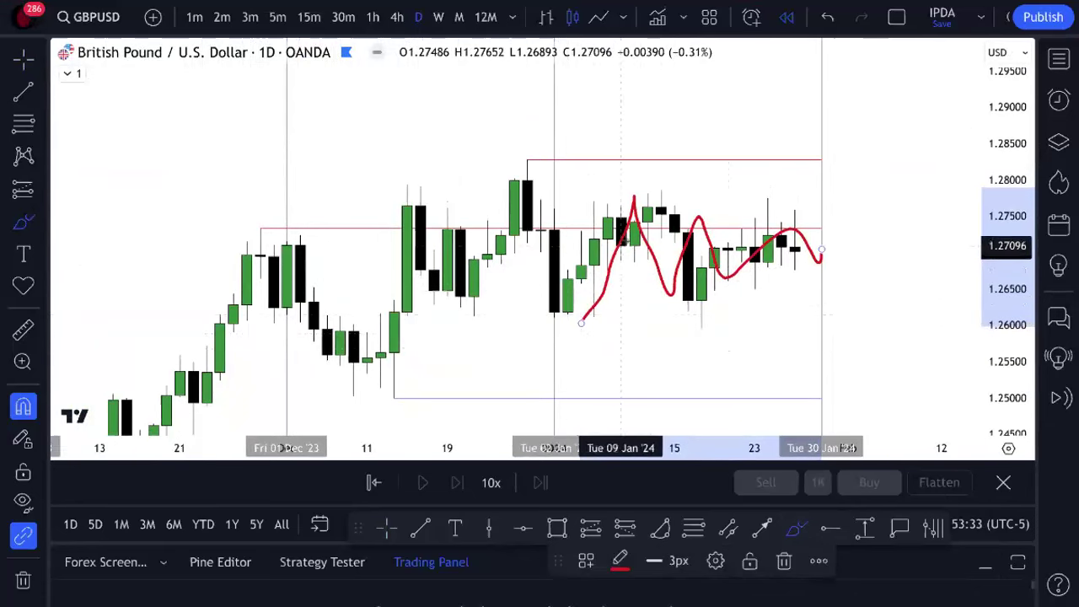
- Return to Equity Clock's US Dollar Index seasonal chart and examine its seasonality from January to December
mouse_move(590, 6)
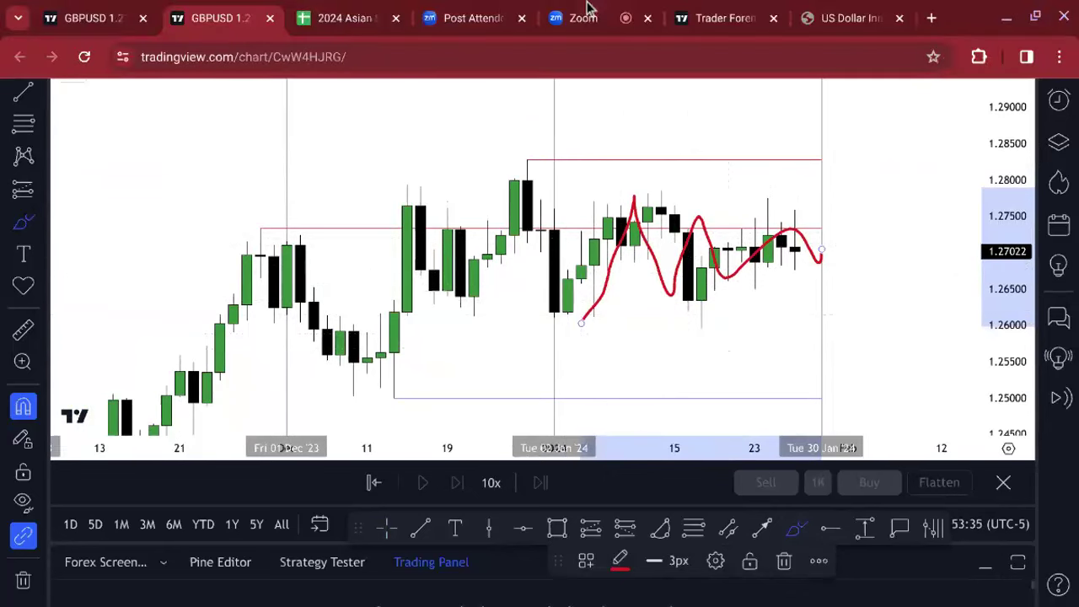
click(839, 18)
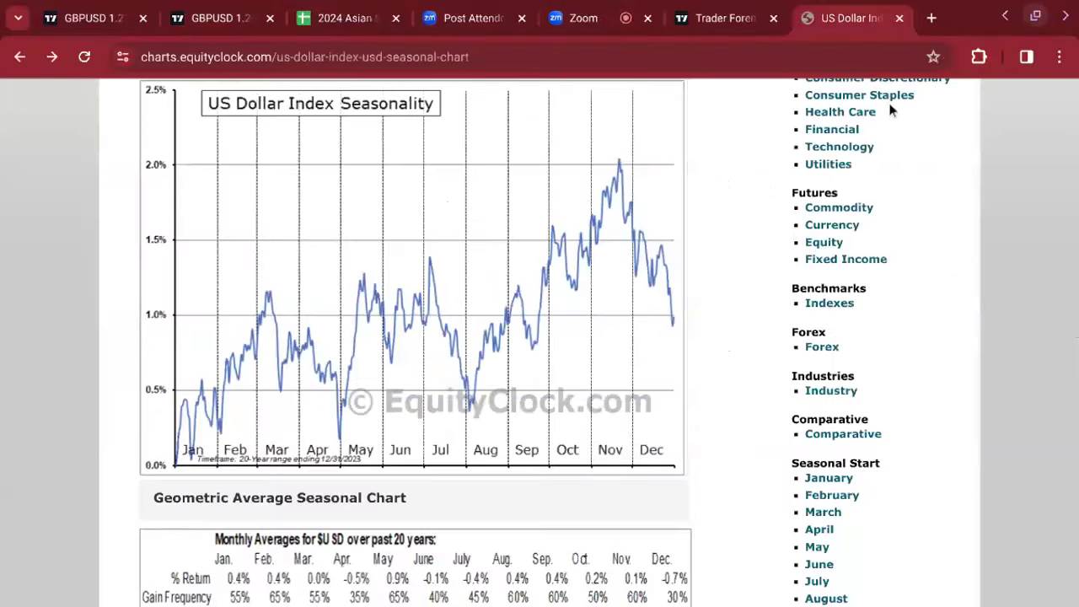
key(super+Down)
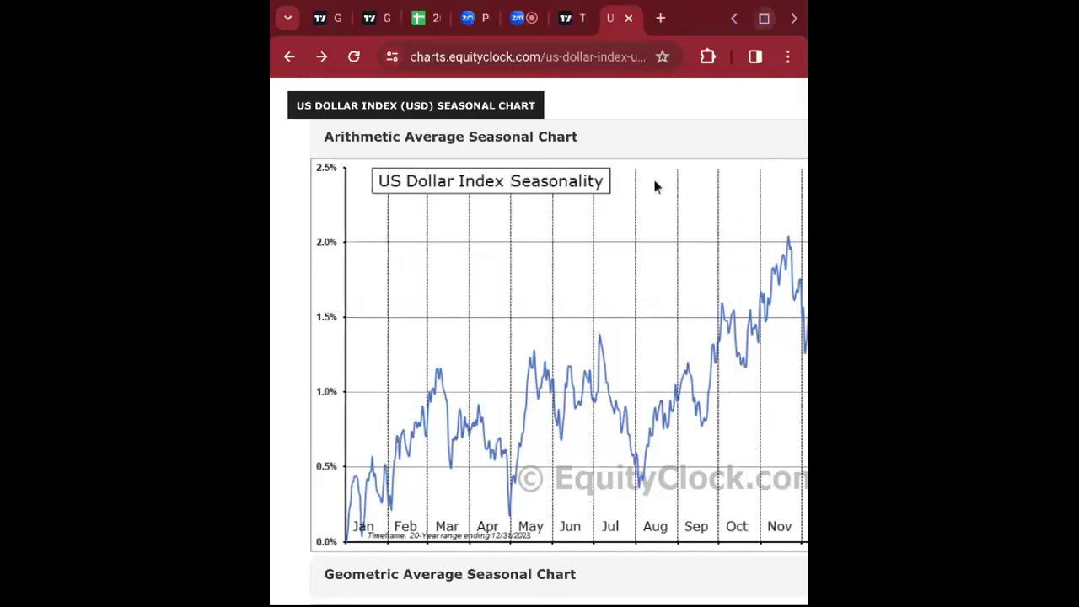
key(super+Up)
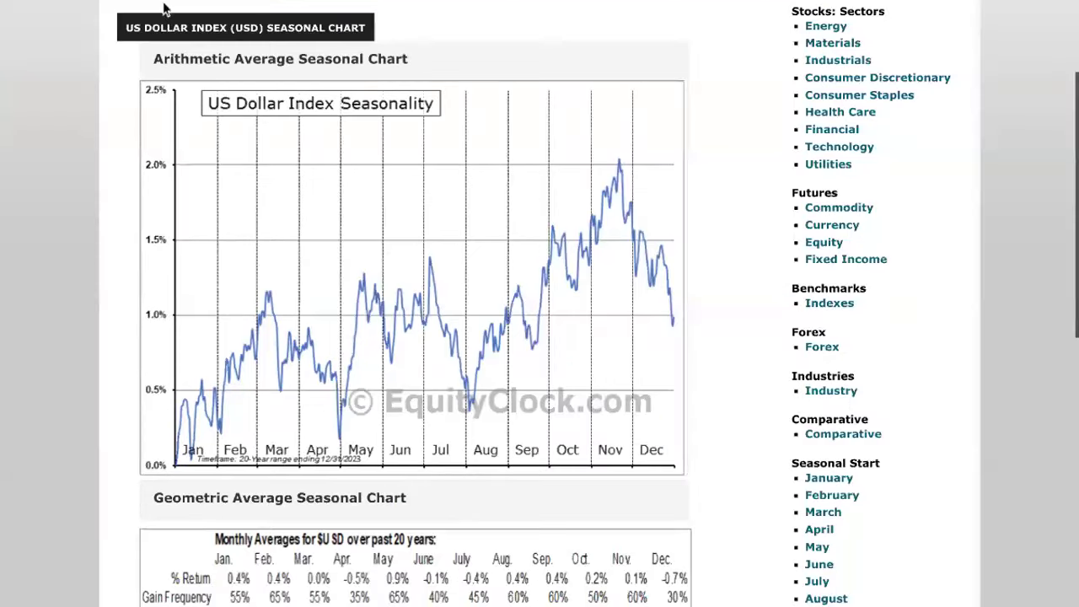
- Review the weekly GBPUSD candles on the LAB WORK chart in TradingView and replace the symbol with OANDA's NZDUSD
click(59, 27)
scroll(903, 272, down, 2)
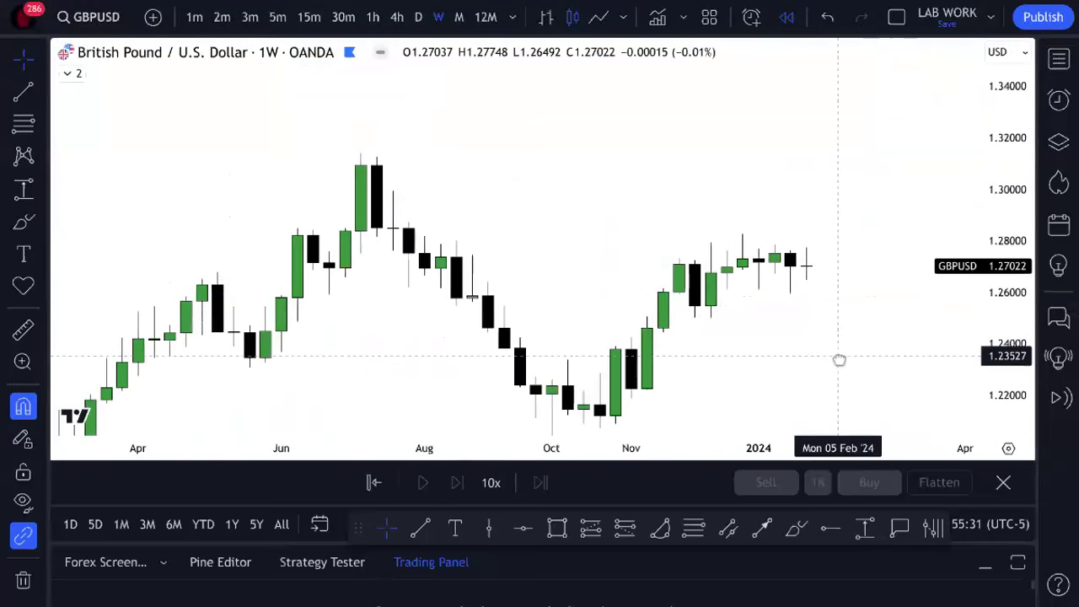
drag(839, 360, 814, 323)
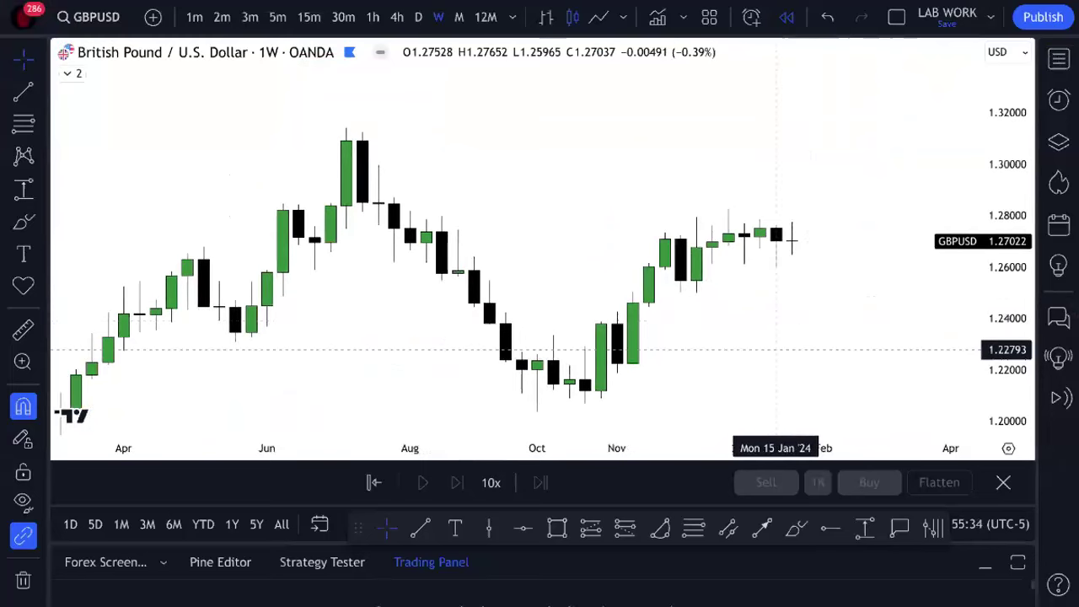
text(NZDUSD)
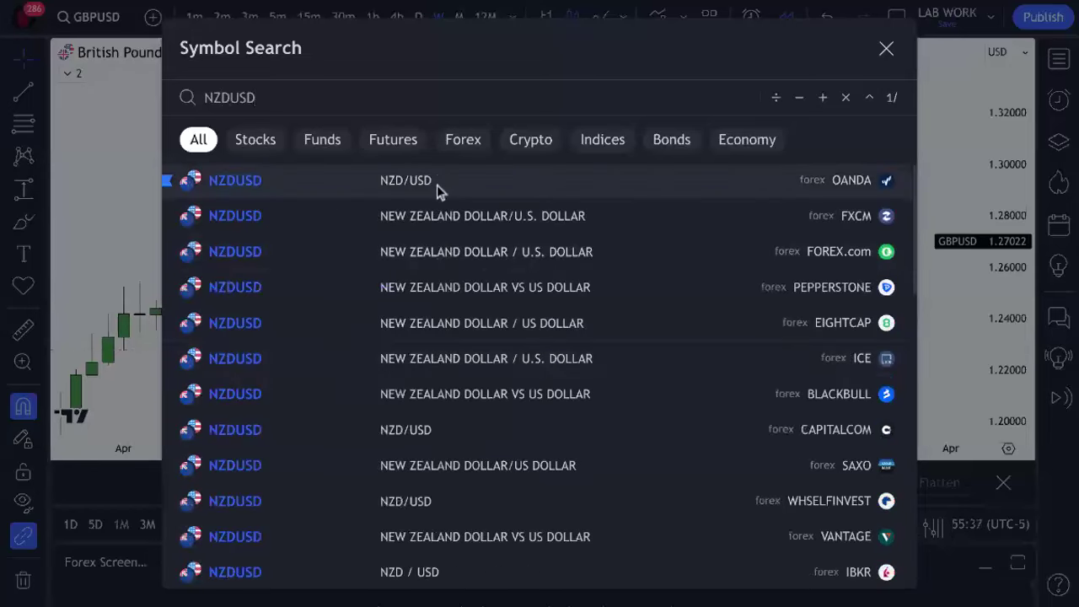
click(436, 176)
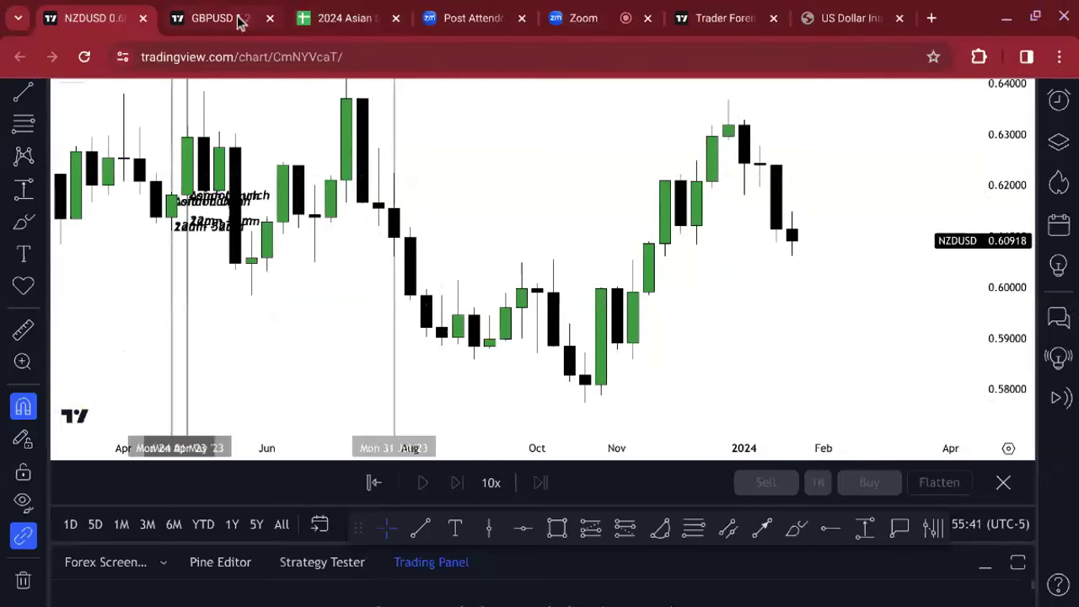
- Delete the red brush stroke from the daily GBPUSD chart and load OANDA's NZDUSD there
click(239, 19)
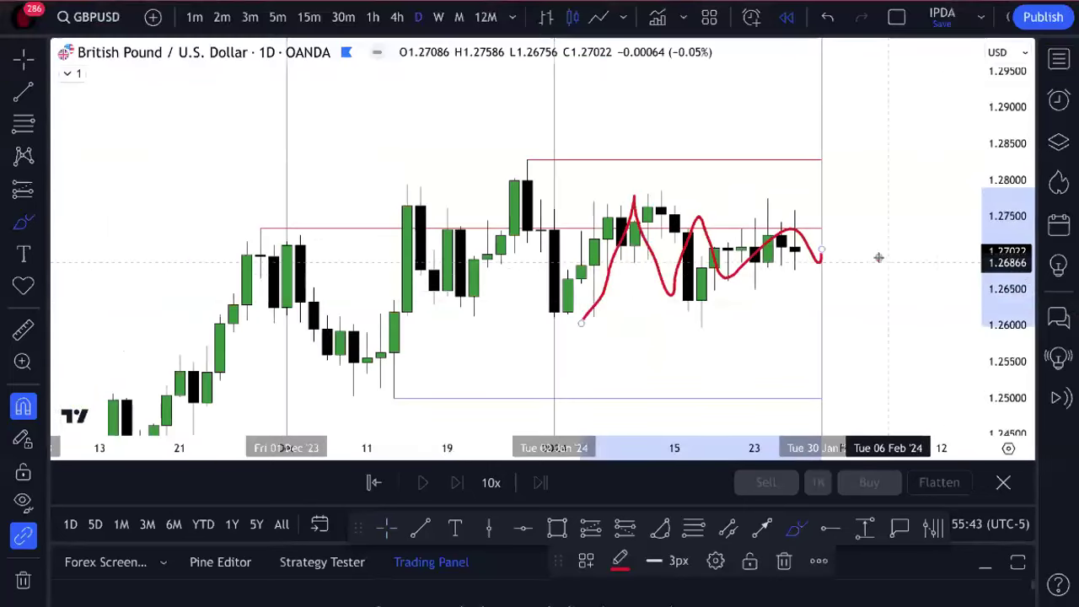
key(Delete)
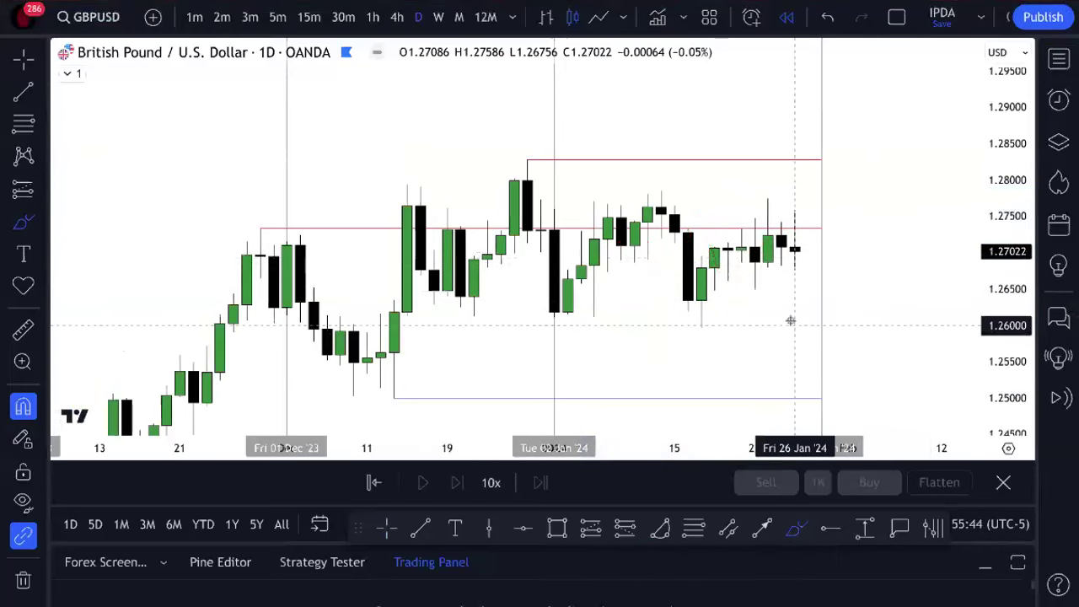
text(NZDUSD)
click(378, 192)
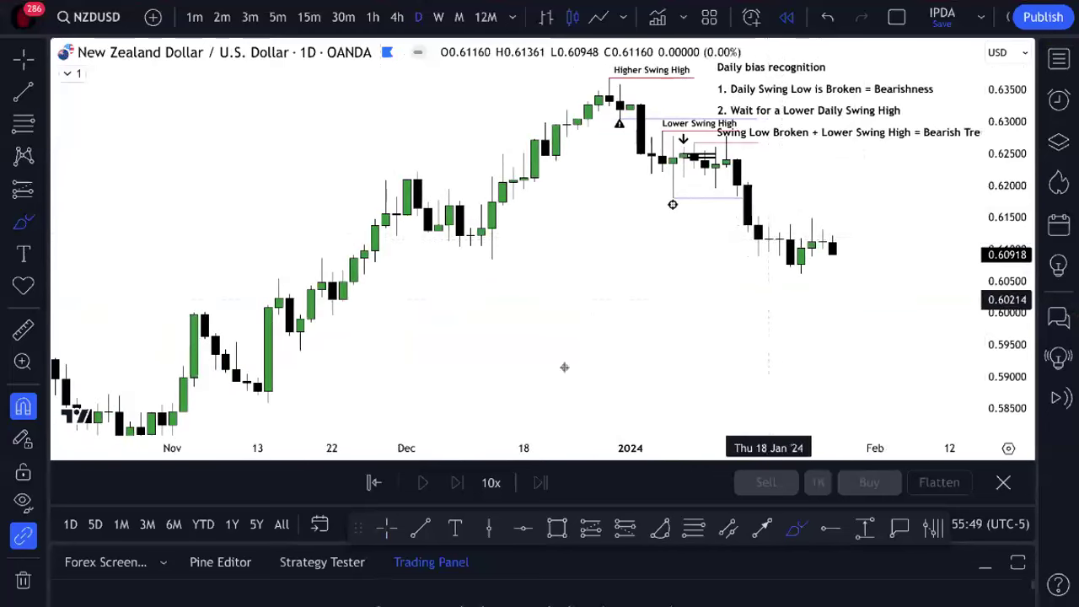
- Move the "Daily bias recognition" notes up, clear of the swing-high markings on the daily NZDUSD chart
drag(632, 294, 563, 380)
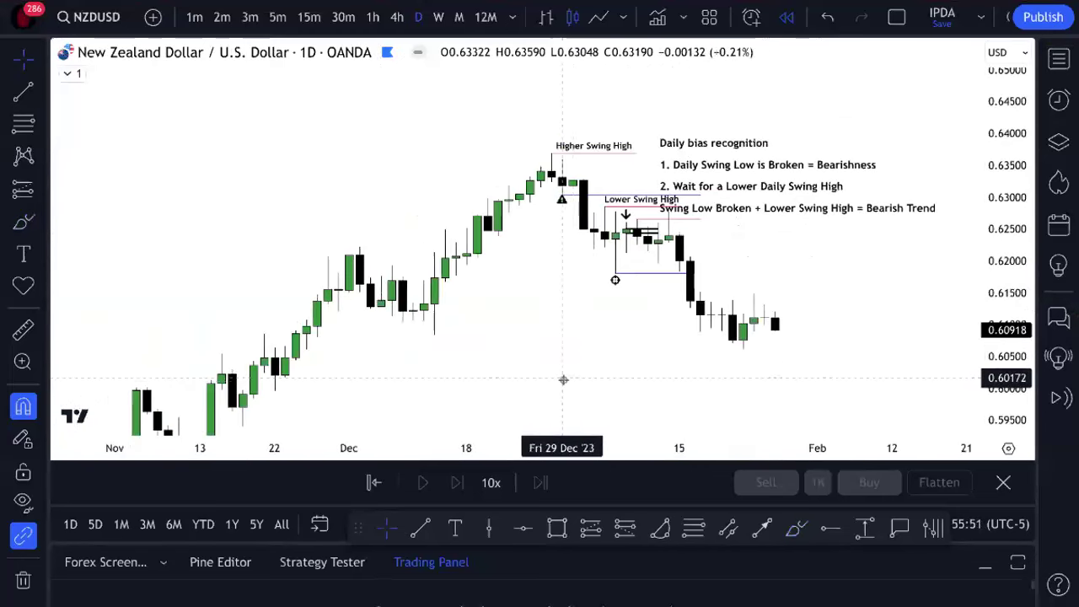
scroll(563, 380, right, 5)
drag(655, 183, 766, 135)
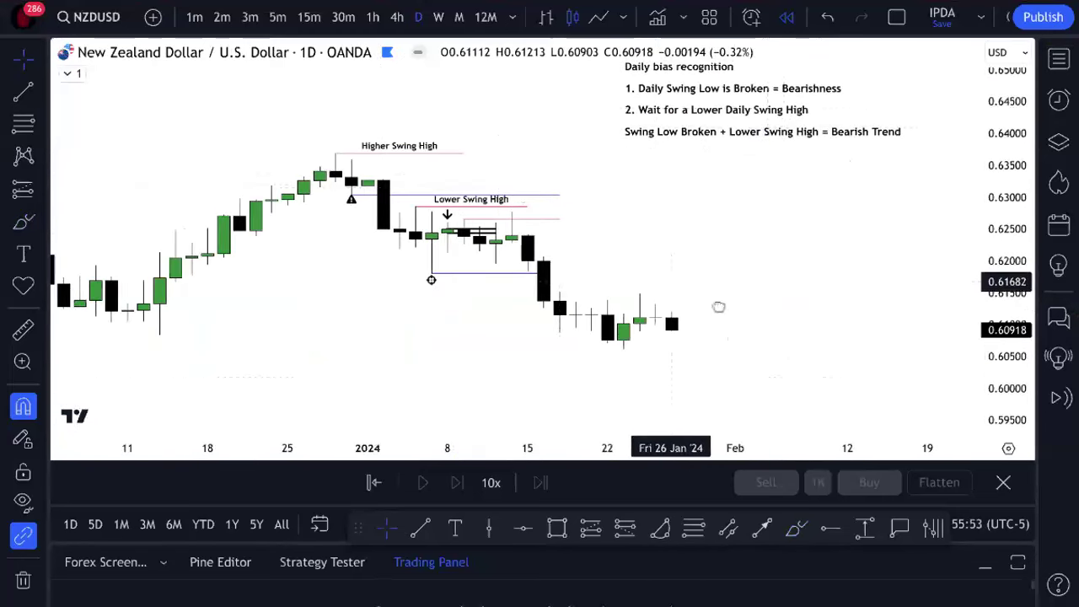
- Examine the marked swing highs and lows and the January 2024 decline on the daily NZDUSD chart
scroll(718, 307, up, 2)
drag(665, 275, 776, 375)
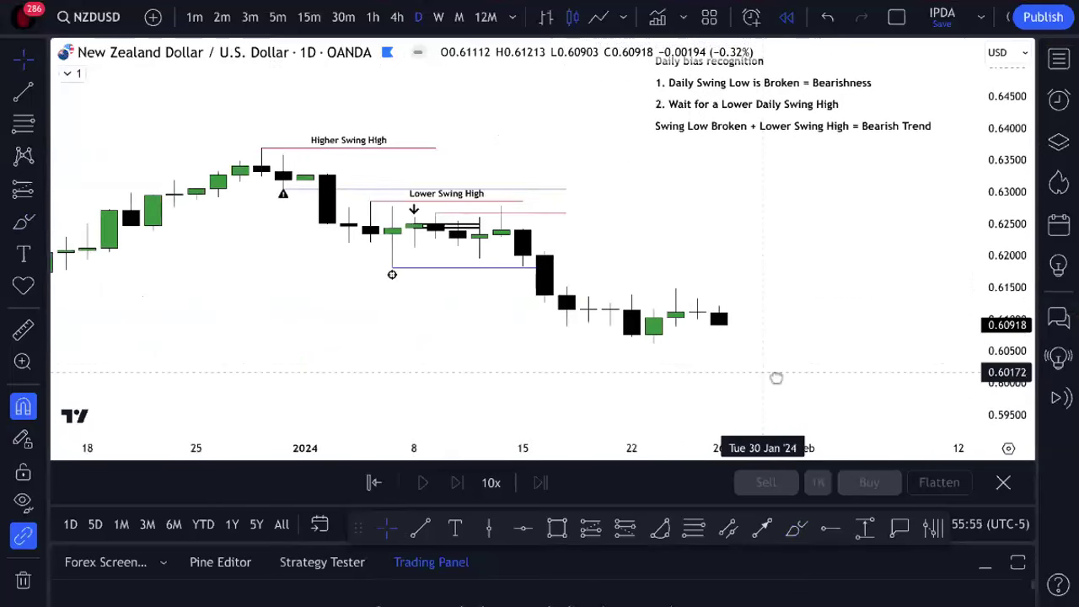
double_click(977, 280)
drag(819, 267, 785, 334)
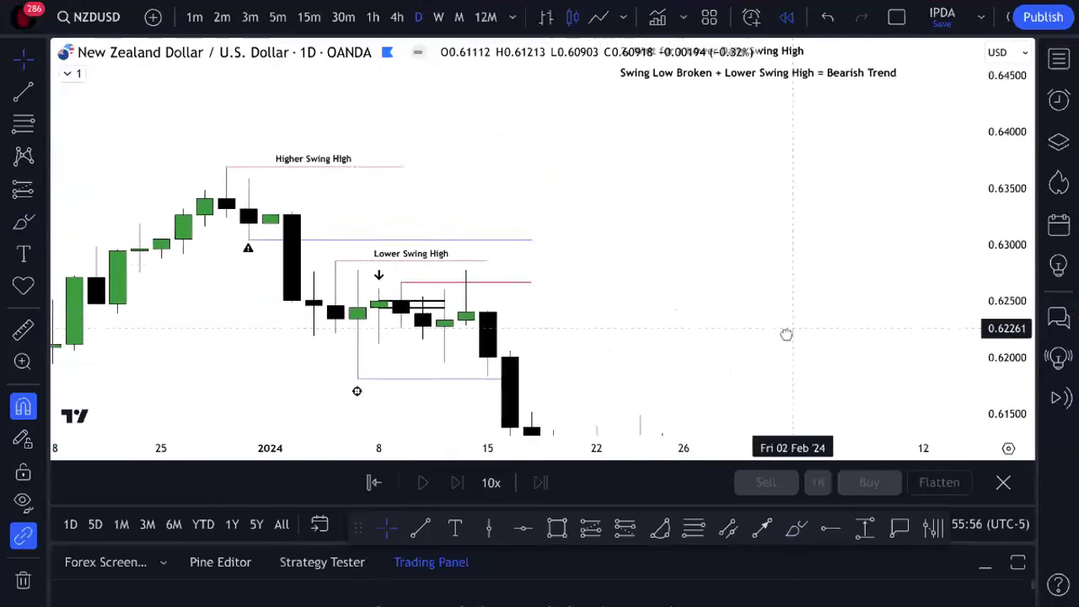
scroll(809, 272, down, 2)
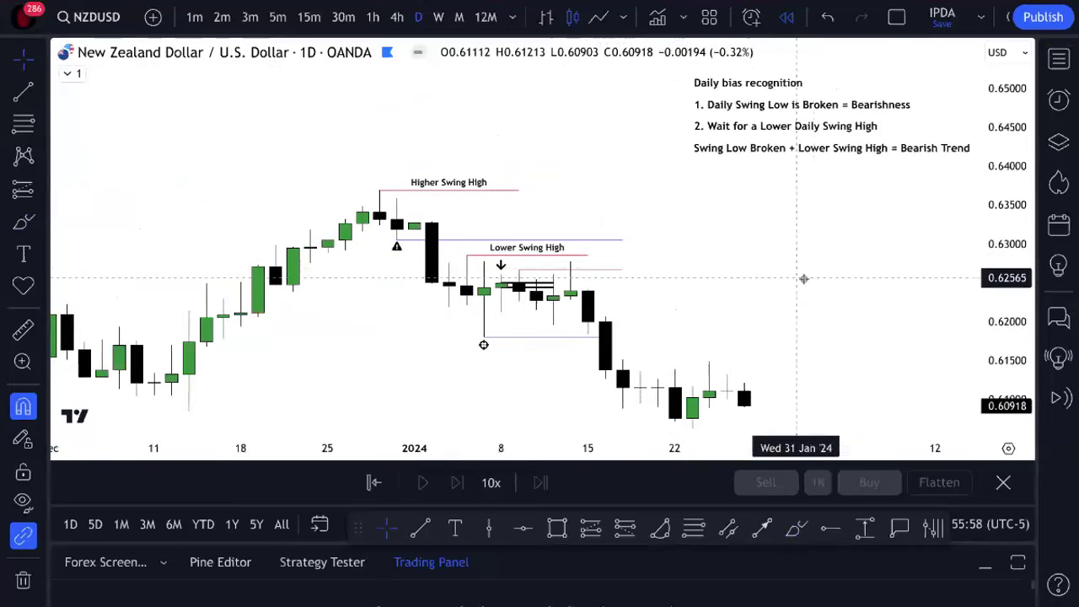
drag(804, 277, 765, 219)
scroll(767, 268, down, 2)
scroll(767, 268, right, 1)
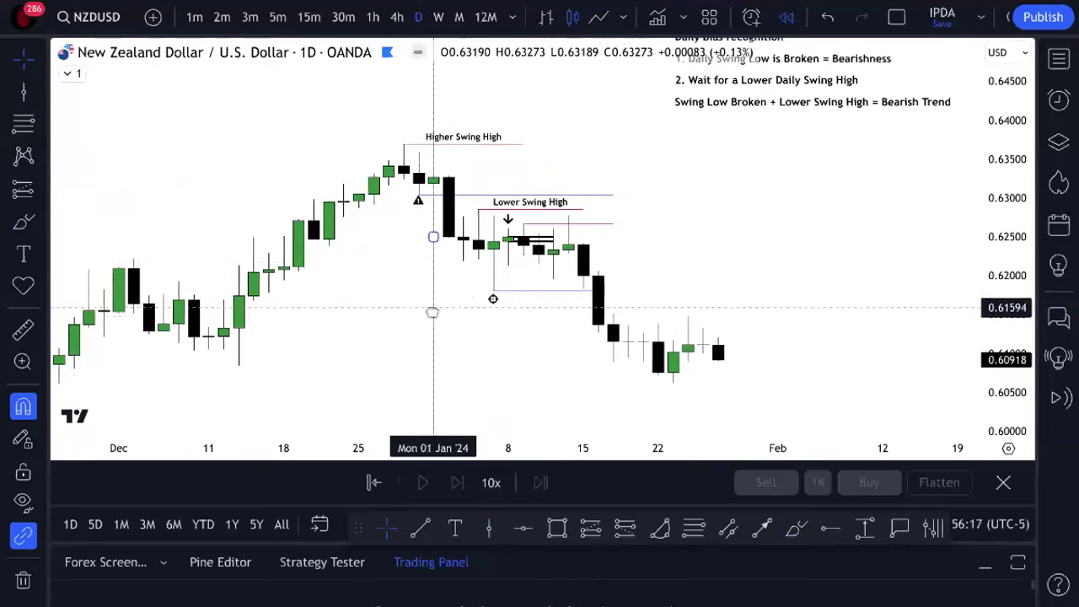
- Bracket January 2024 on the daily NZDUSD chart with vertical lines at 1 January and 1 February
click(433, 308)
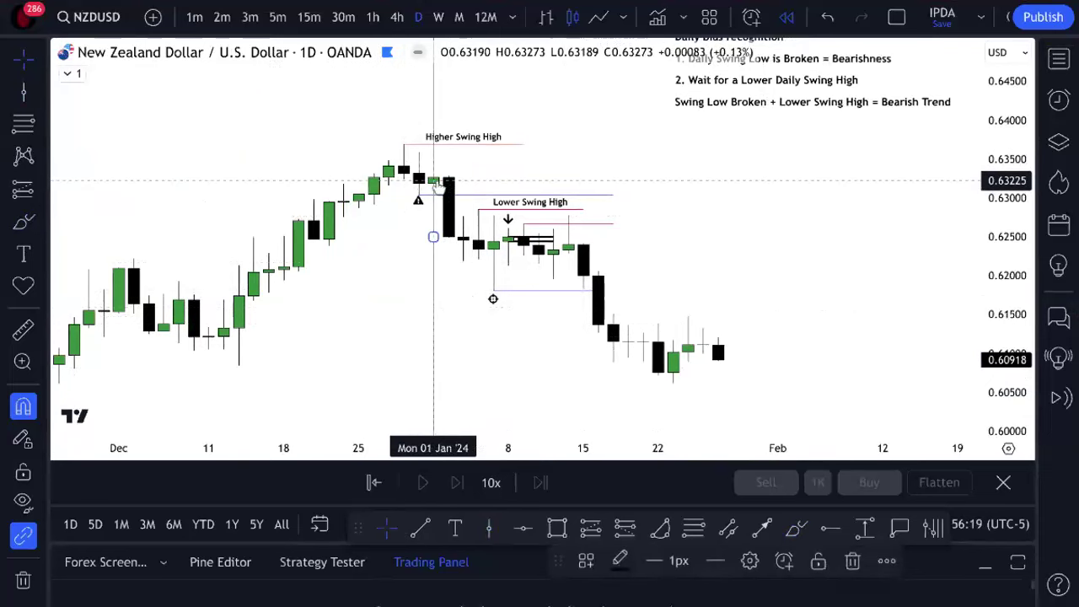
right_click(474, 139)
key(Escape)
click(488, 528)
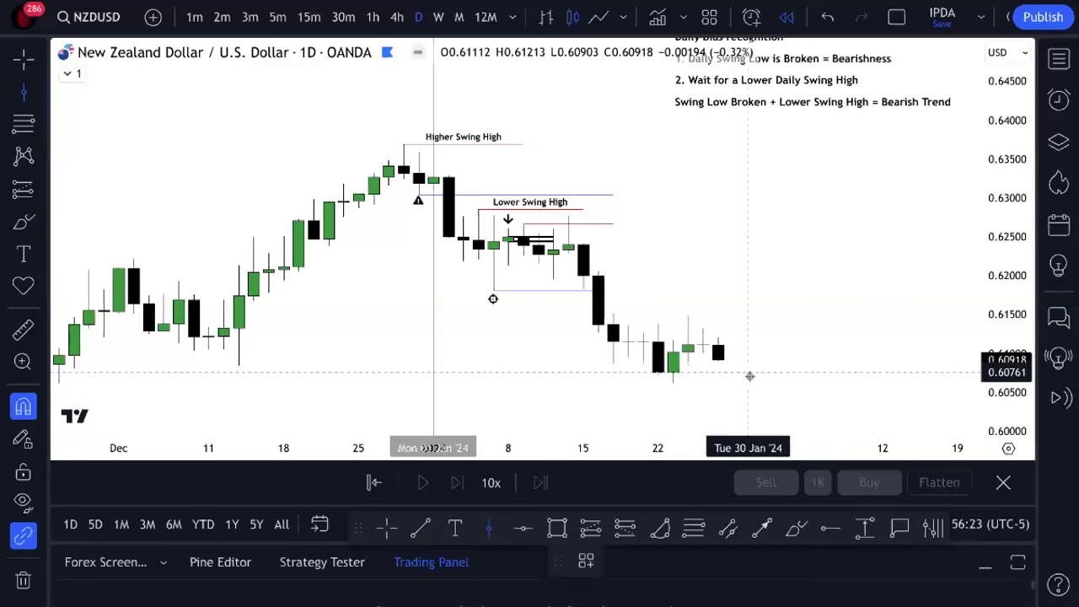
click(777, 379)
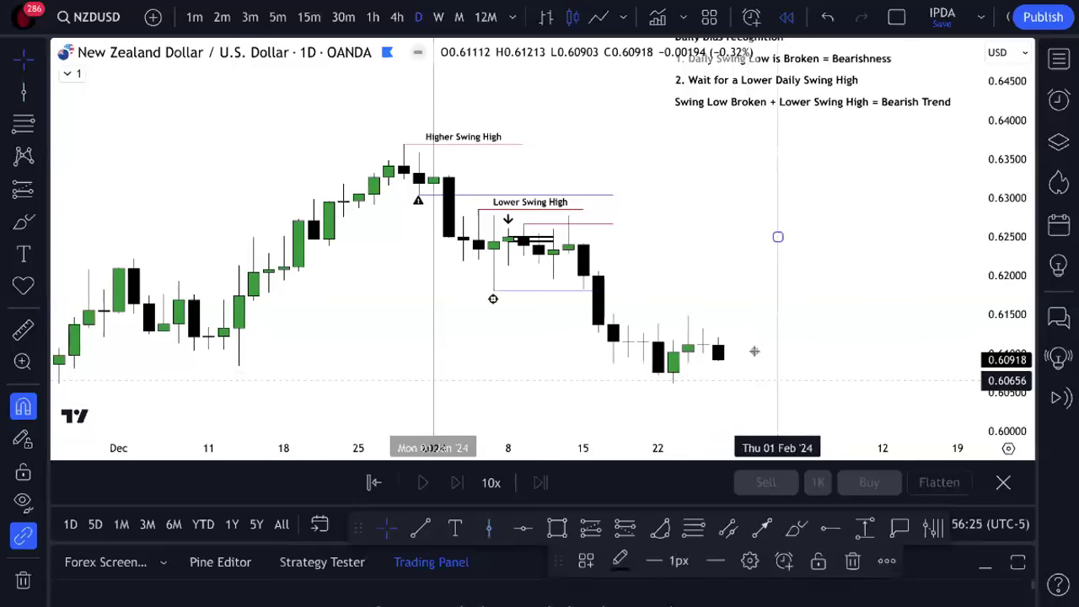
drag(691, 236, 711, 262)
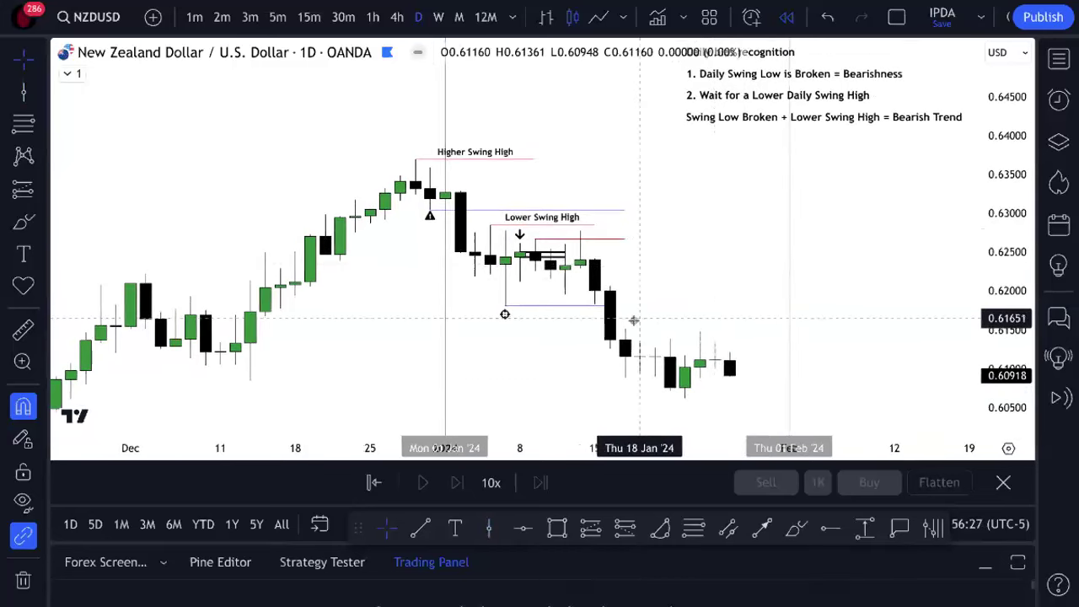
- Reset the chart view, glance at other watchlist symbols such as EURUSD, and return to the daily NZDUSD chart
key(alt+r)
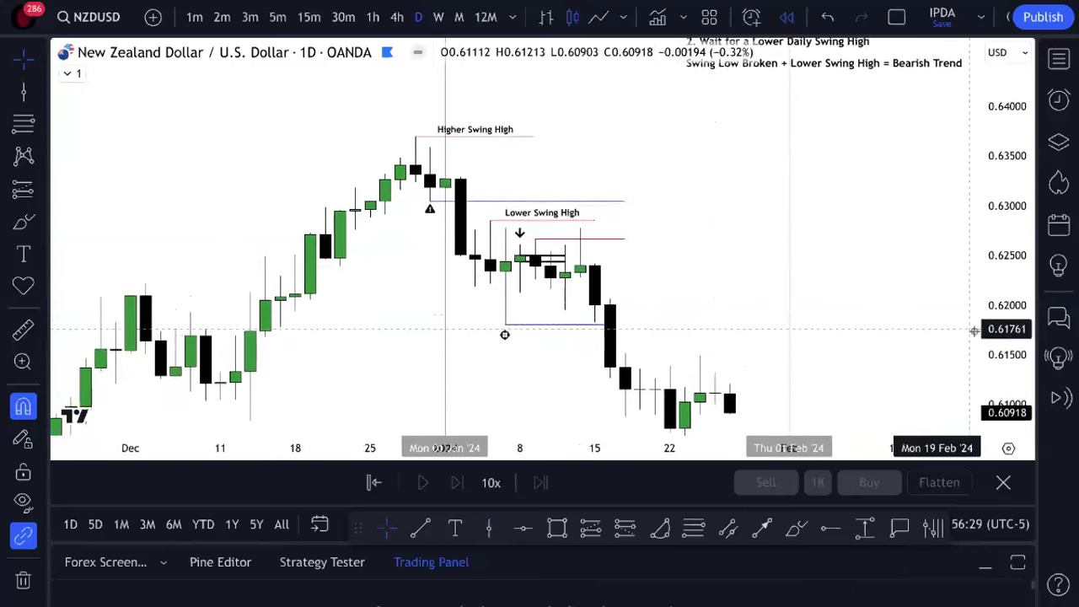
key(space)
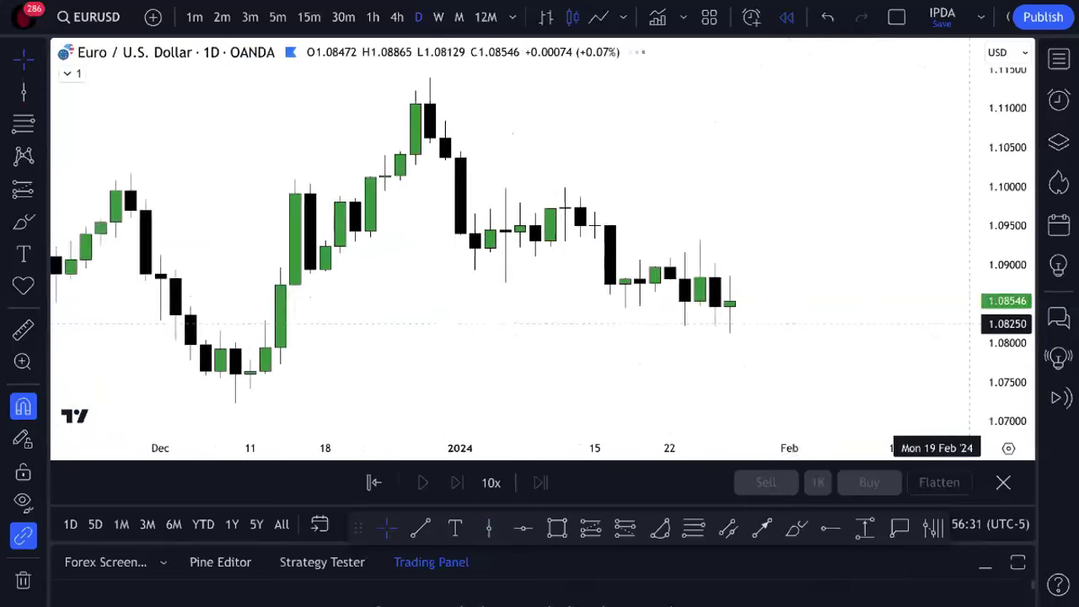
key(space)
key(space)
key(space)
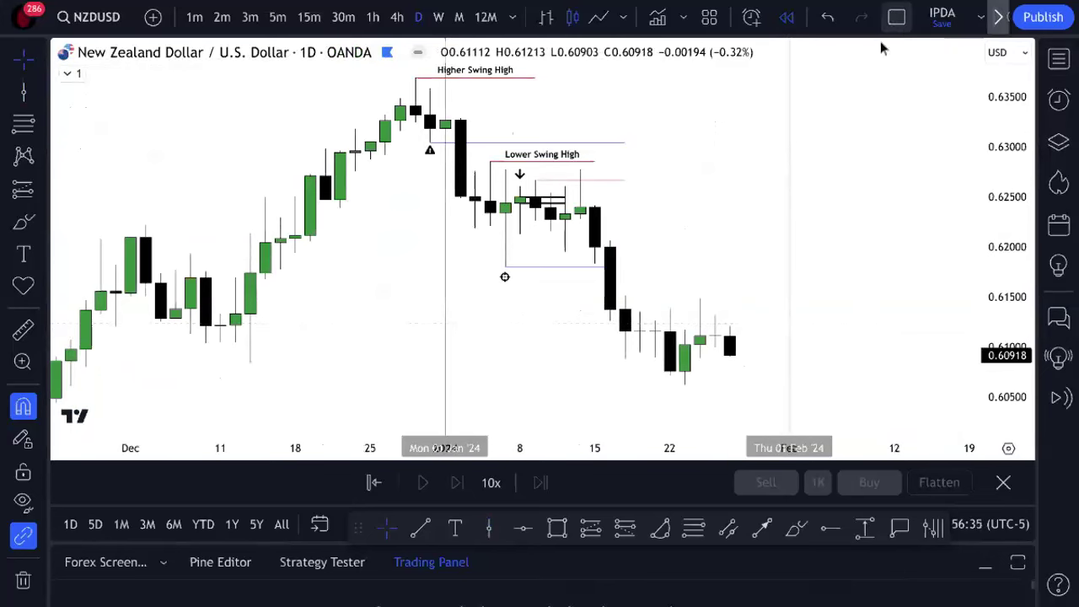
- Split the layout into two side-by-side charts and load OANDA's GBPUSD in place of the S&P 500 Index
click(896, 17)
click(865, 72)
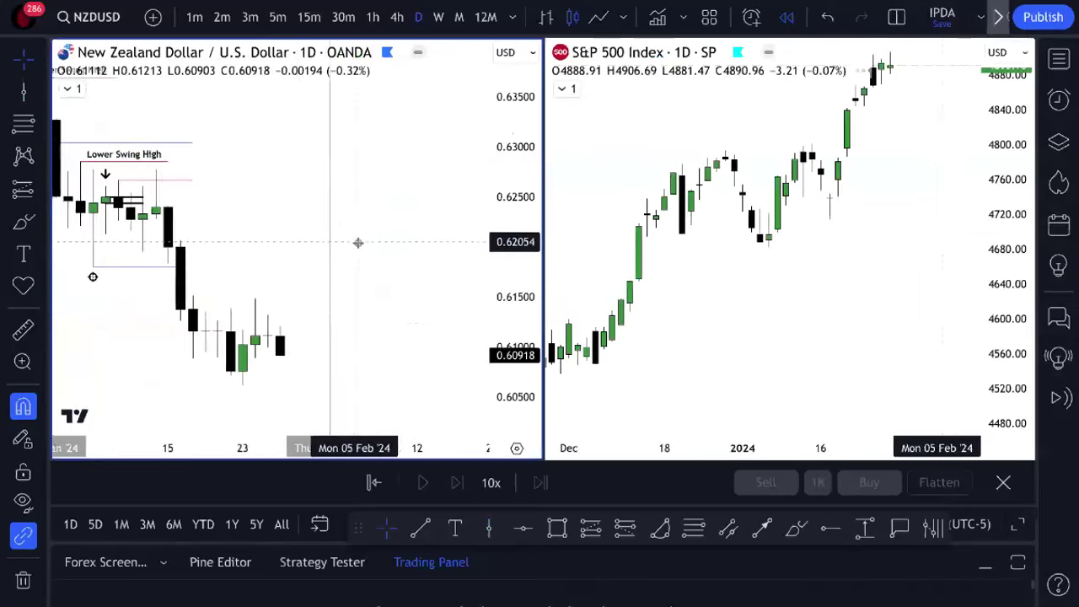
text(GBPUSD)
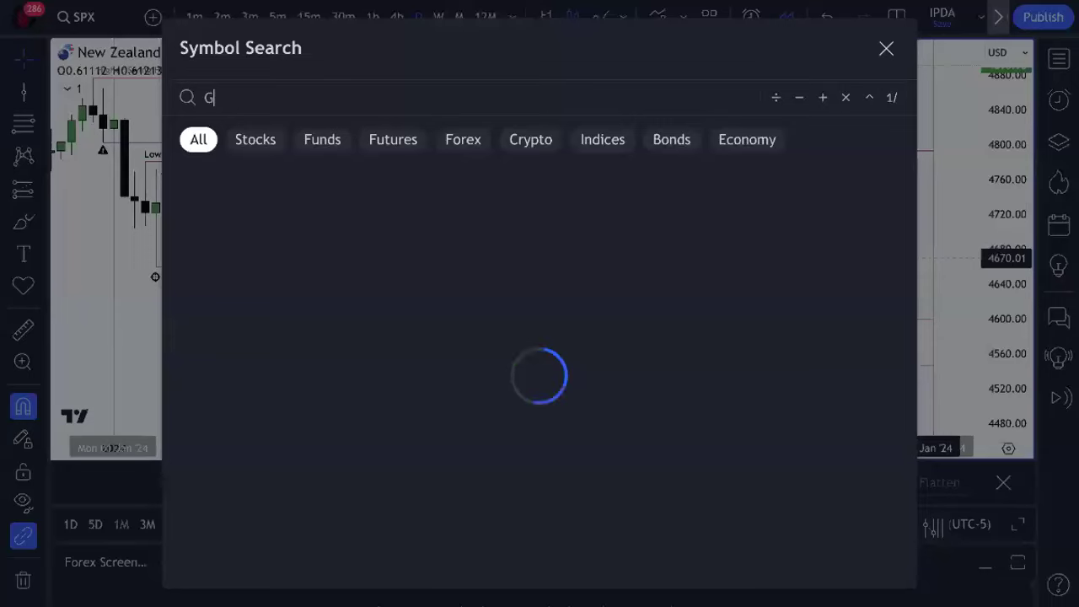
click(595, 231)
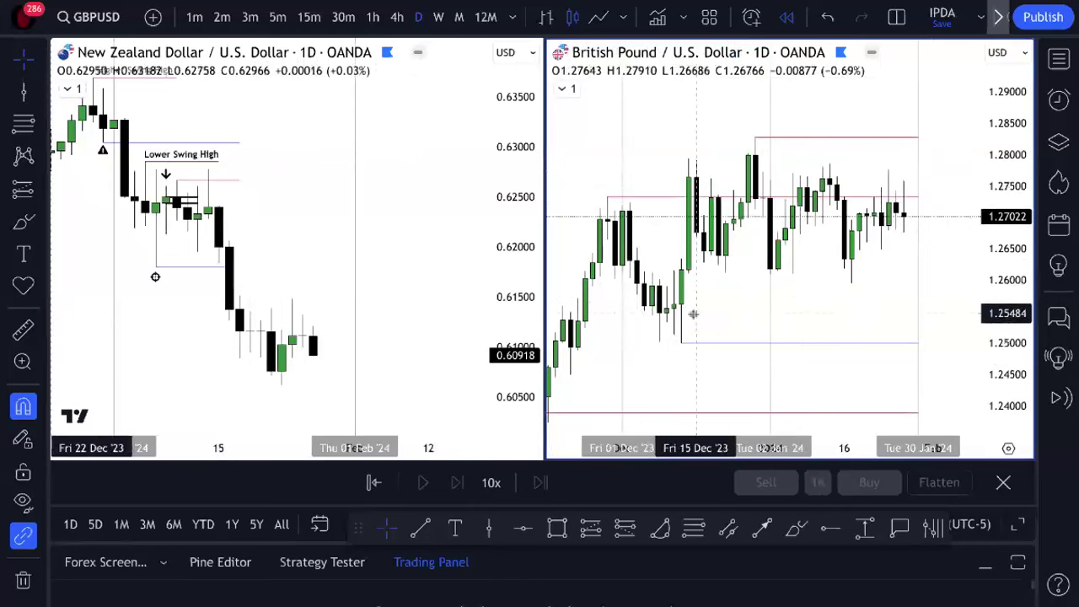
- Remove the existing drawings from the GBPUSD chart and add vertical lines at 2 January and 31 January 2024
right_click(822, 304)
click(873, 521)
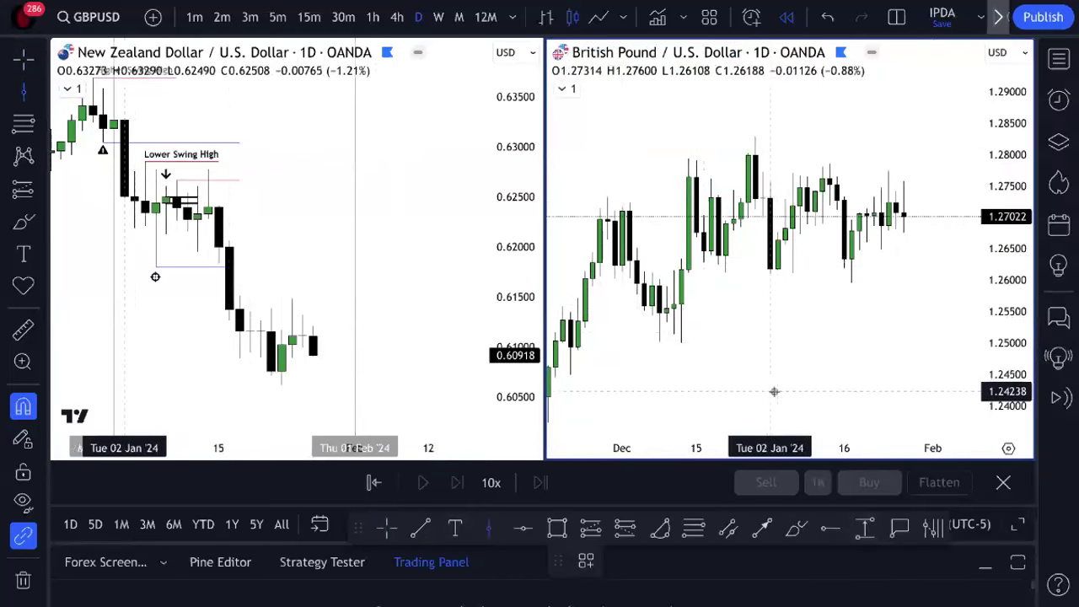
click(771, 348)
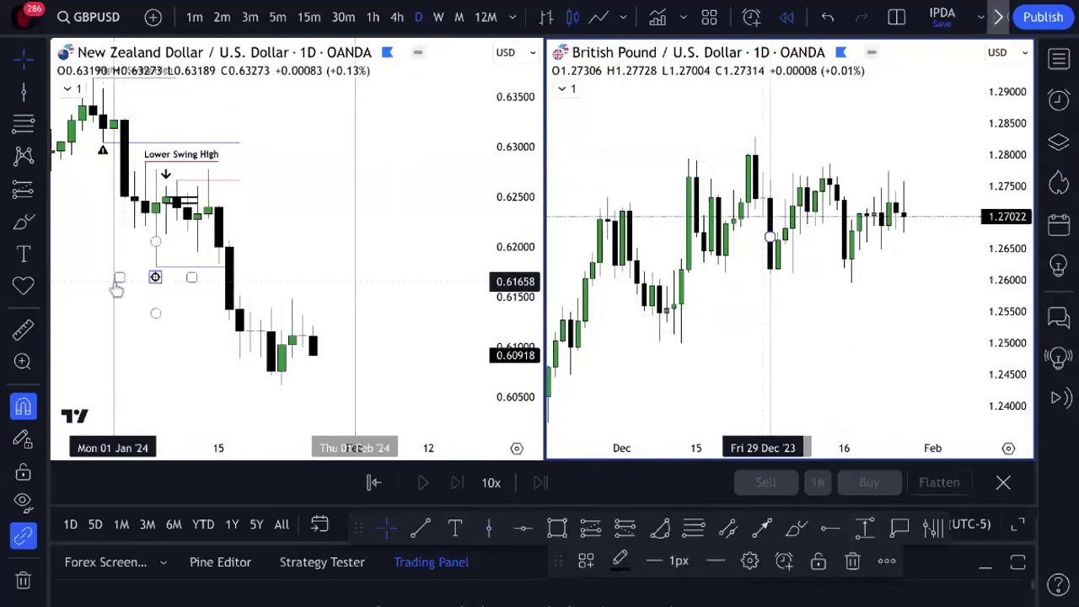
click(493, 533)
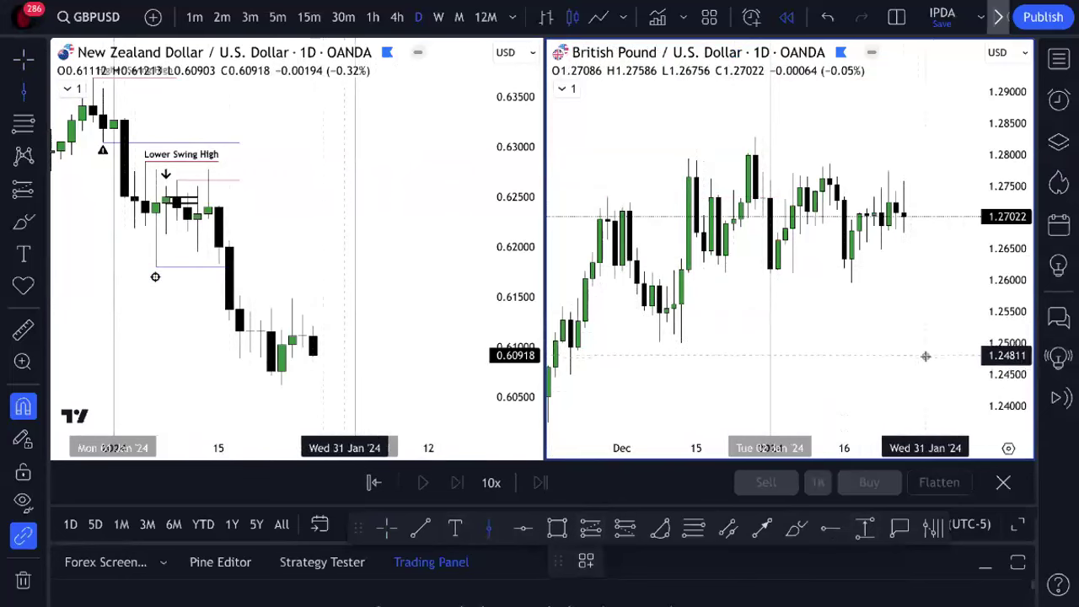
click(926, 357)
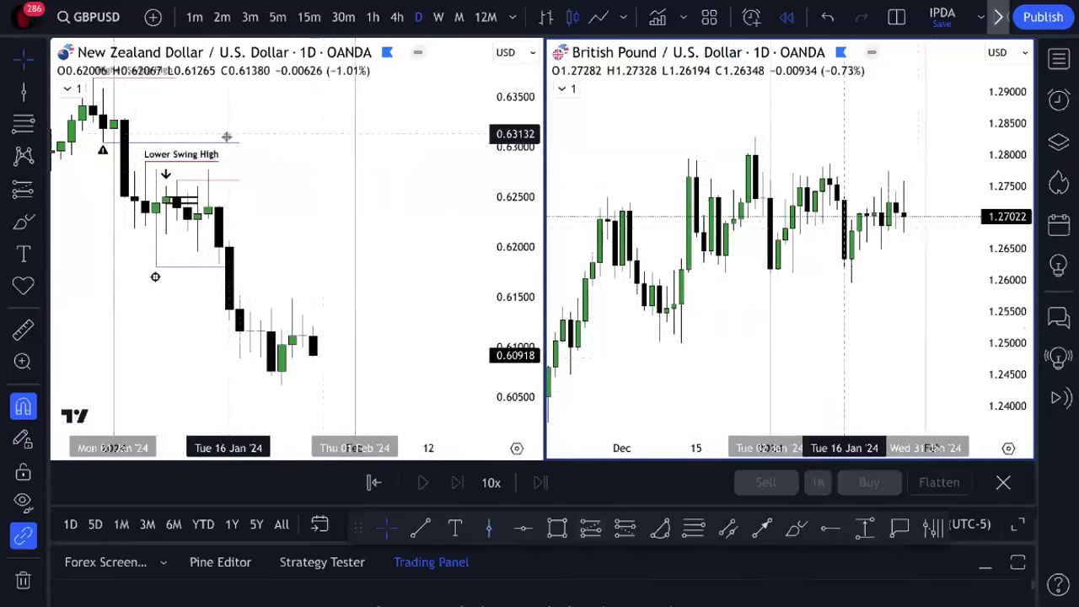
- Brush a red zigzag over GBPUSD's January candles and a falling red stroke along NZDUSD's January decline
click(431, 256)
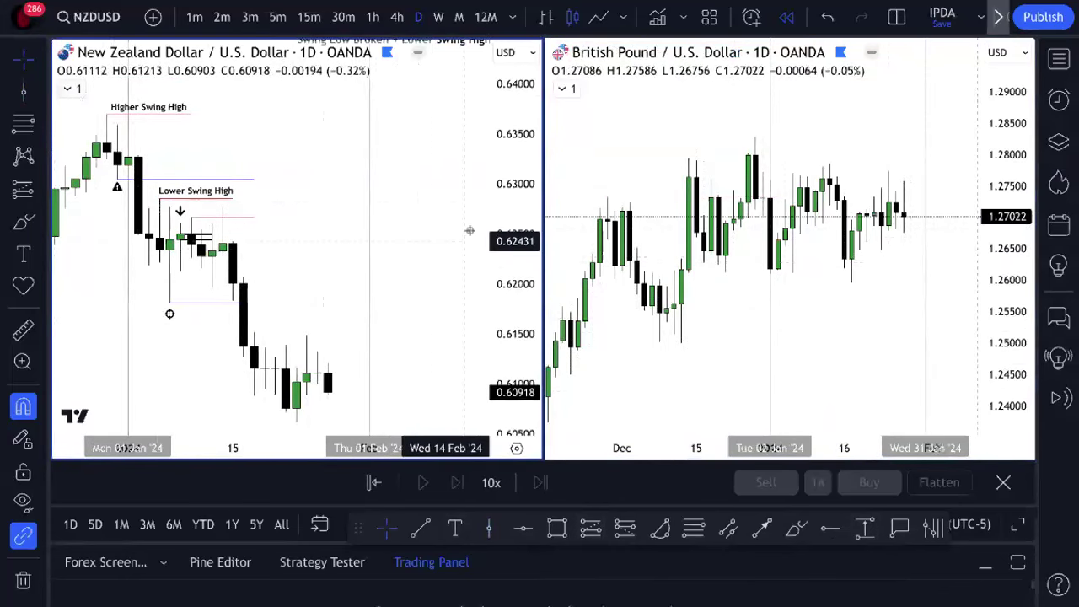
click(796, 528)
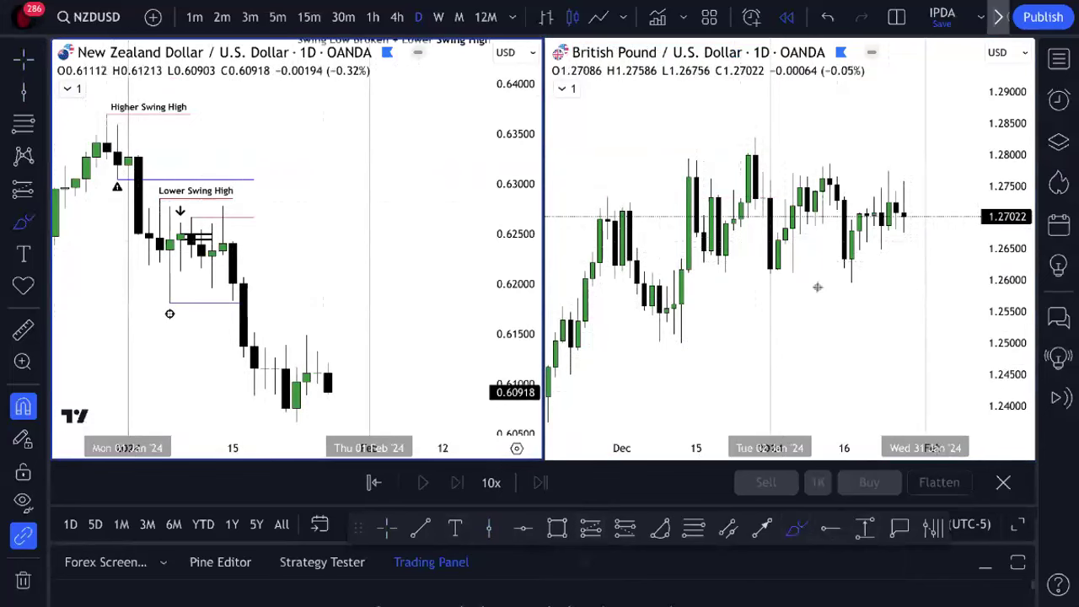
mouse_move(762, 228)
mouse_down()
mouse_move(843, 196)
mouse_move(859, 212)
mouse_move(902, 192)
mouse_move(912, 221)
mouse_move(924, 195)
mouse_move(922, 216)
mouse_up()
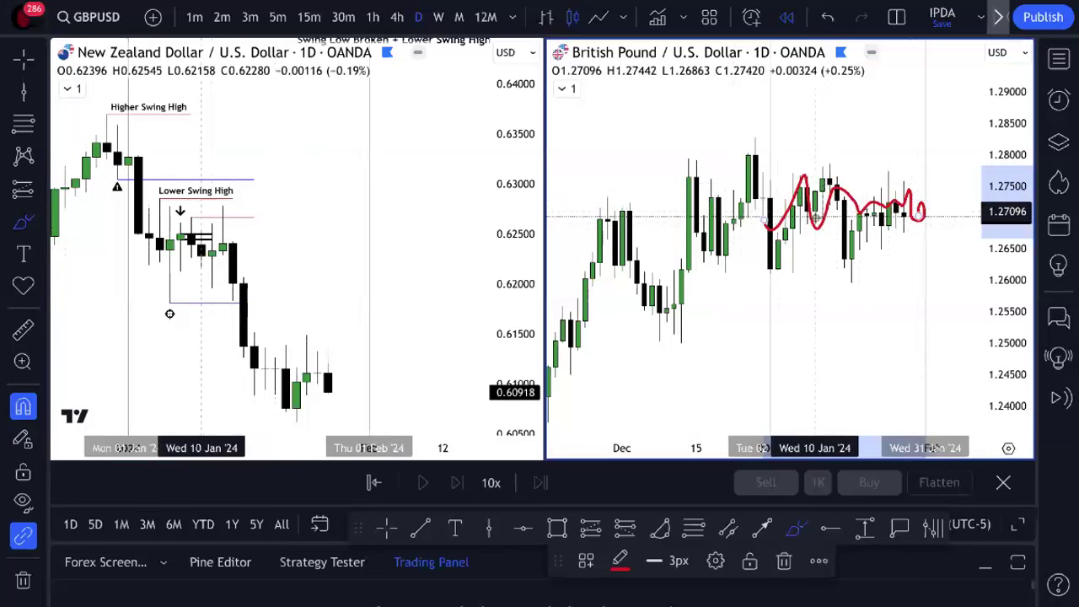
click(130, 149)
drag(126, 154, 358, 403)
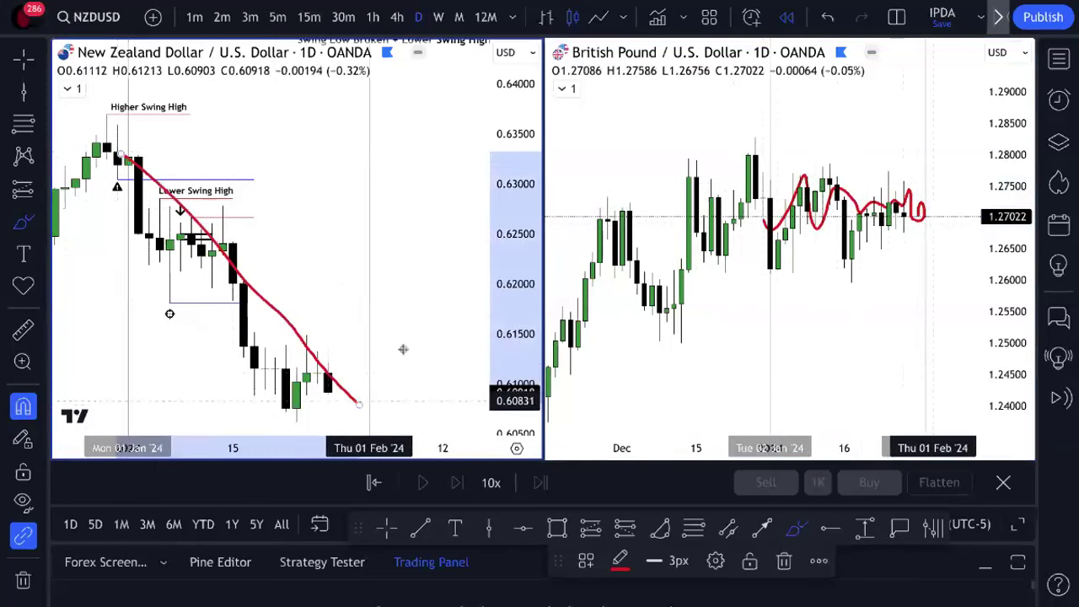
- Return to Equity Clock's US Dollar Index seasonal chart and restore the browser to a smaller window
mouse_move(745, 9)
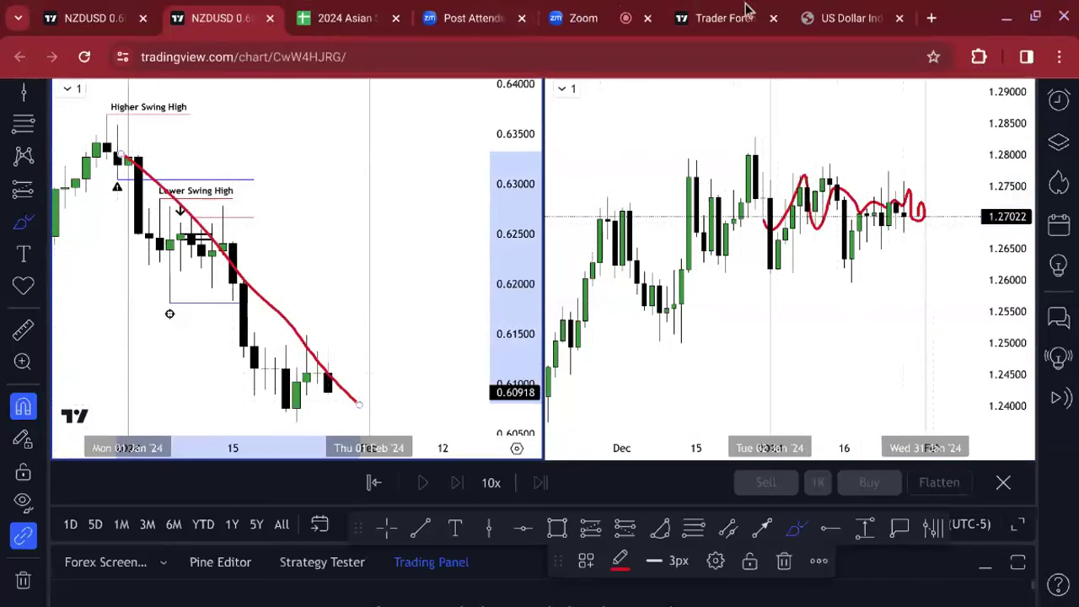
click(814, 18)
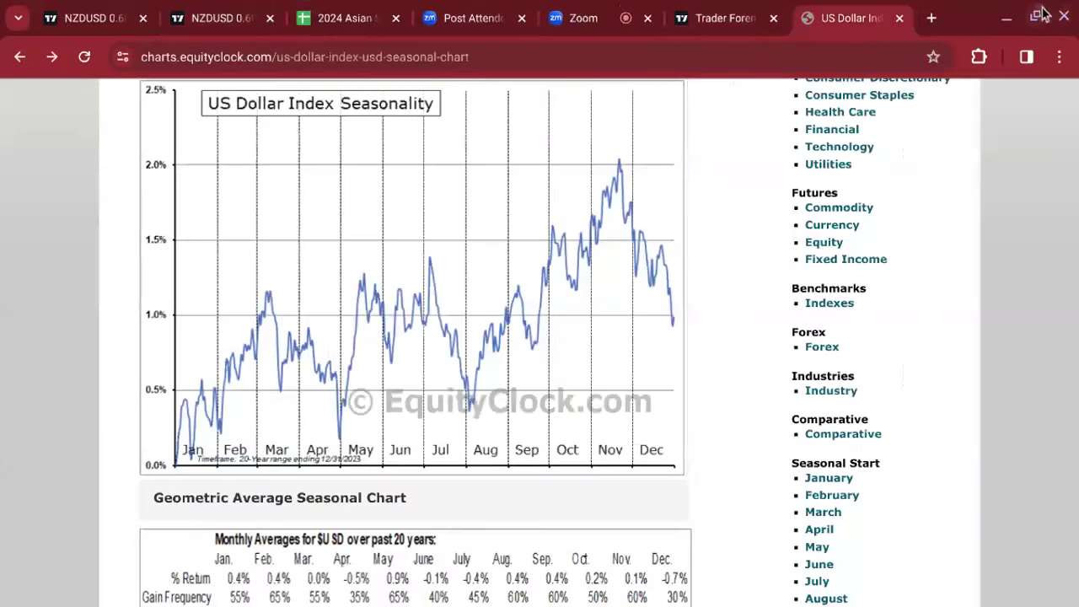
key(super+Down)
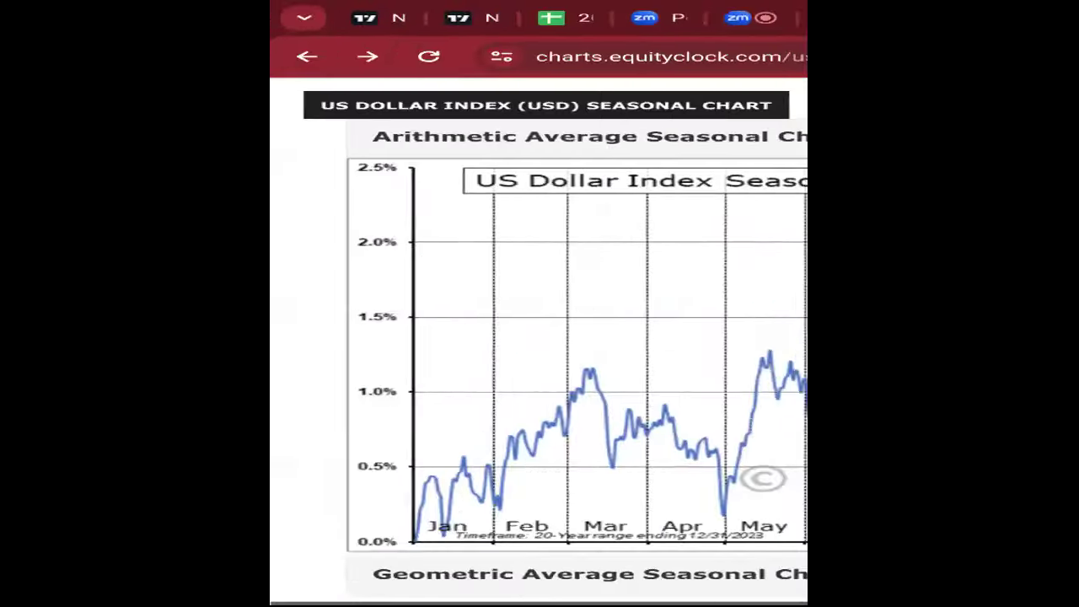
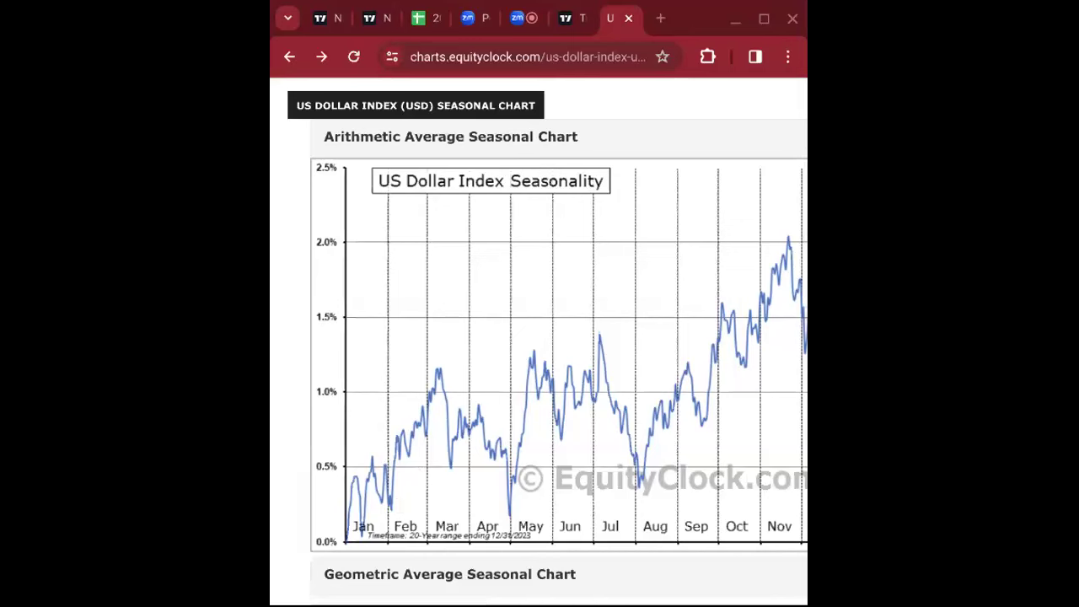
- Switch to the Zoom meeting and look through the participant thumbnails and the additional meeting options
click(519, 18)
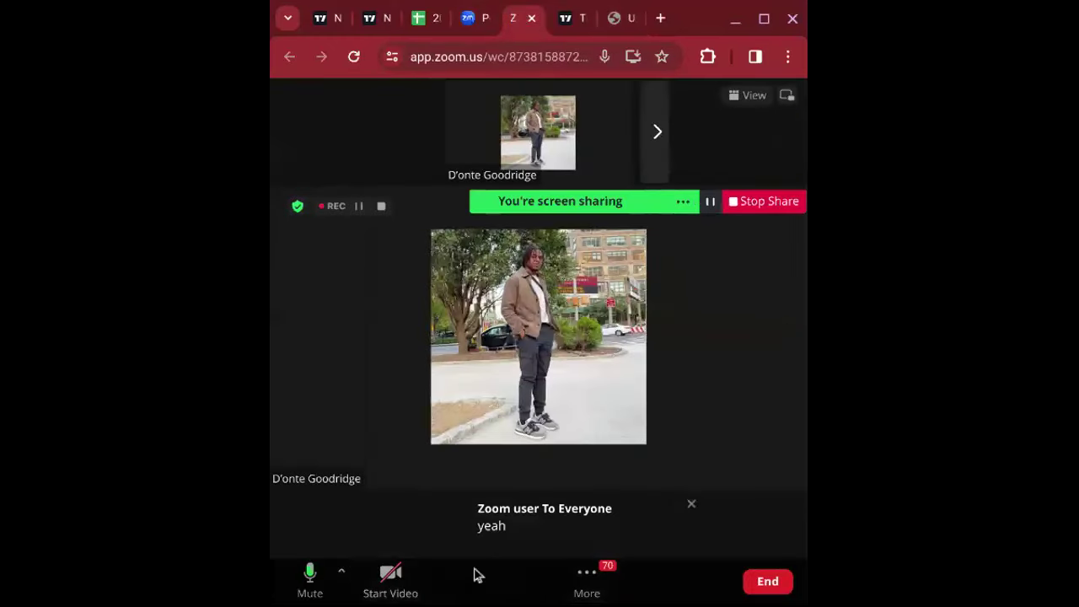
click(666, 120)
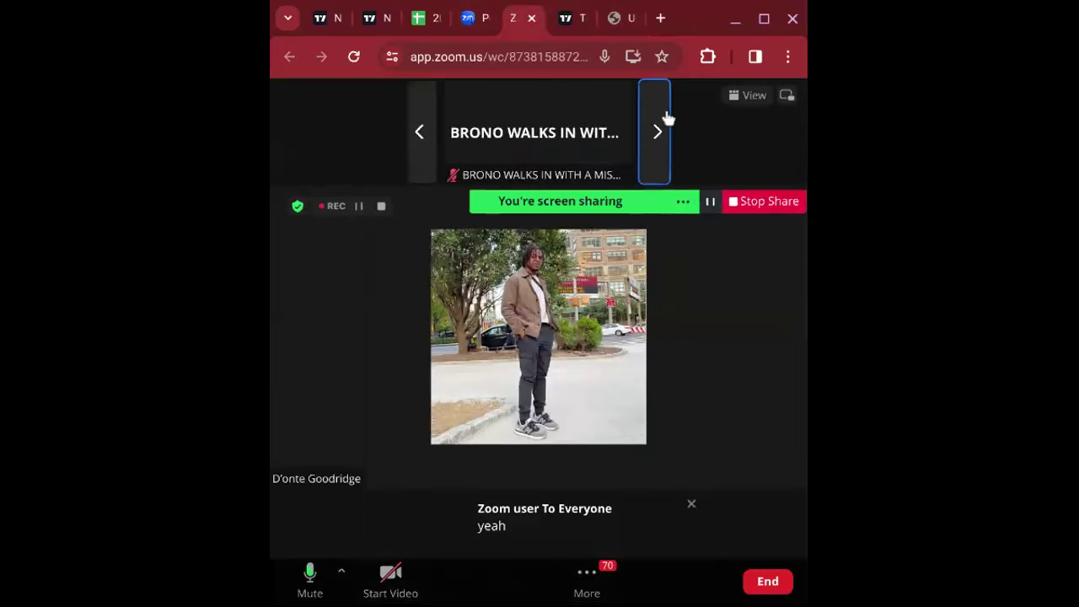
click(414, 132)
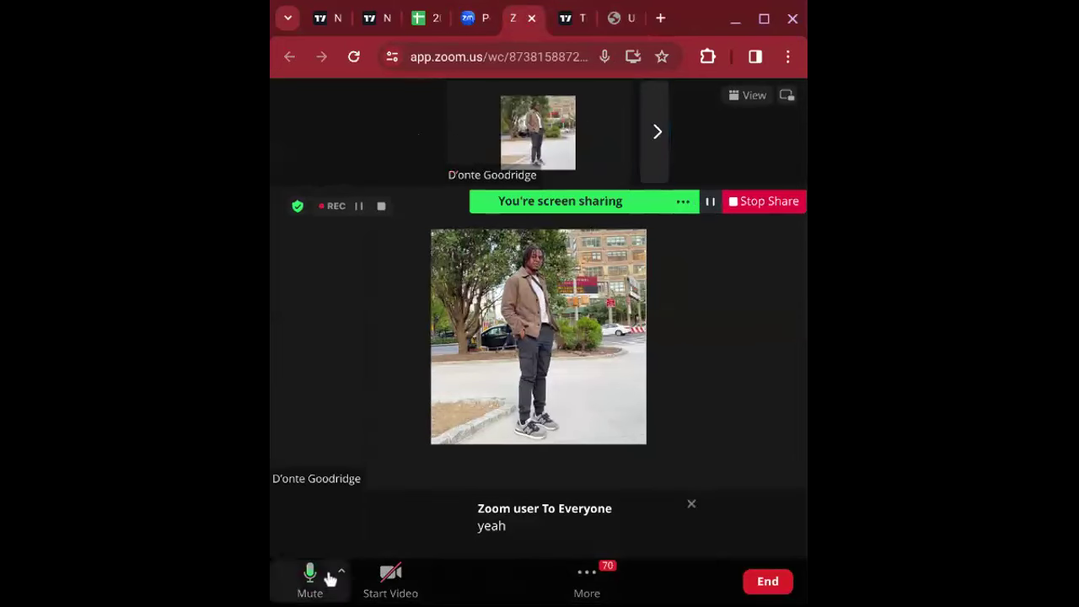
click(587, 578)
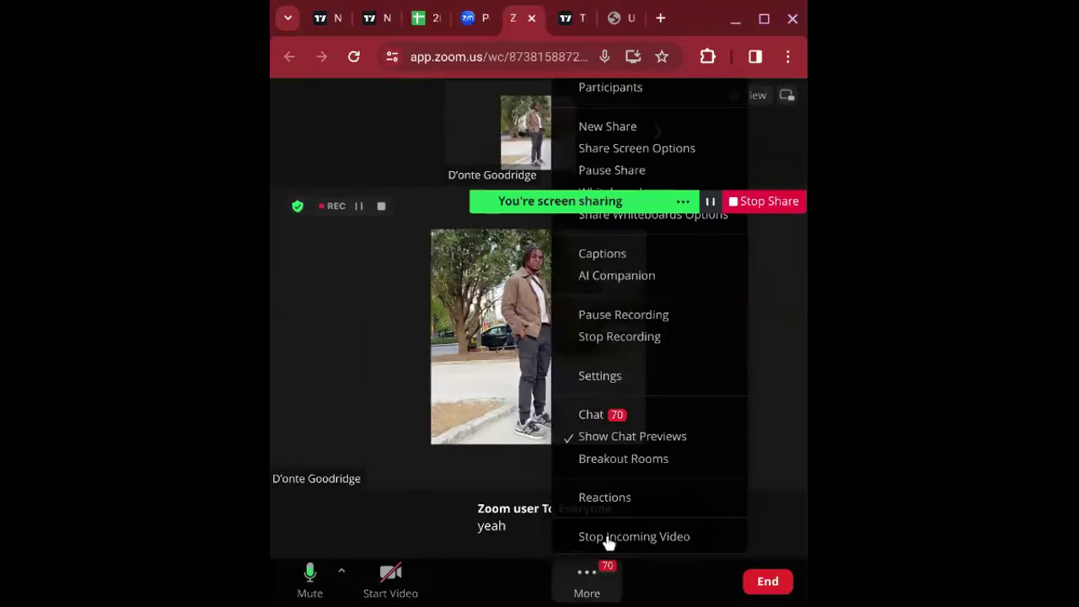
mouse_move(643, 202)
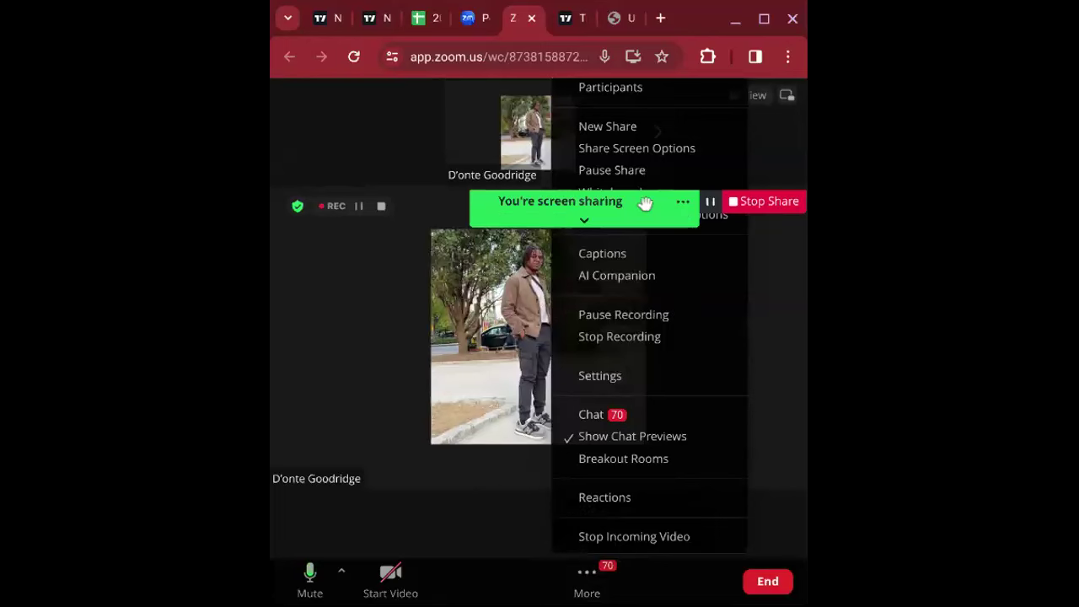
- Expand the screen-share preview in the full-screen meeting and check how many participants can share at a time
click(601, 221)
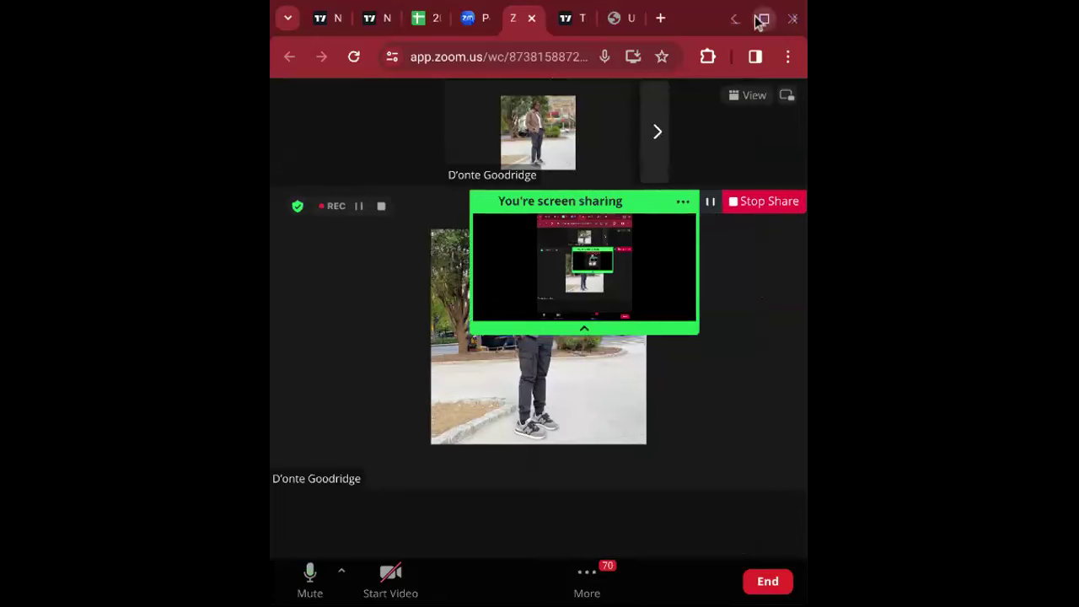
key(F11)
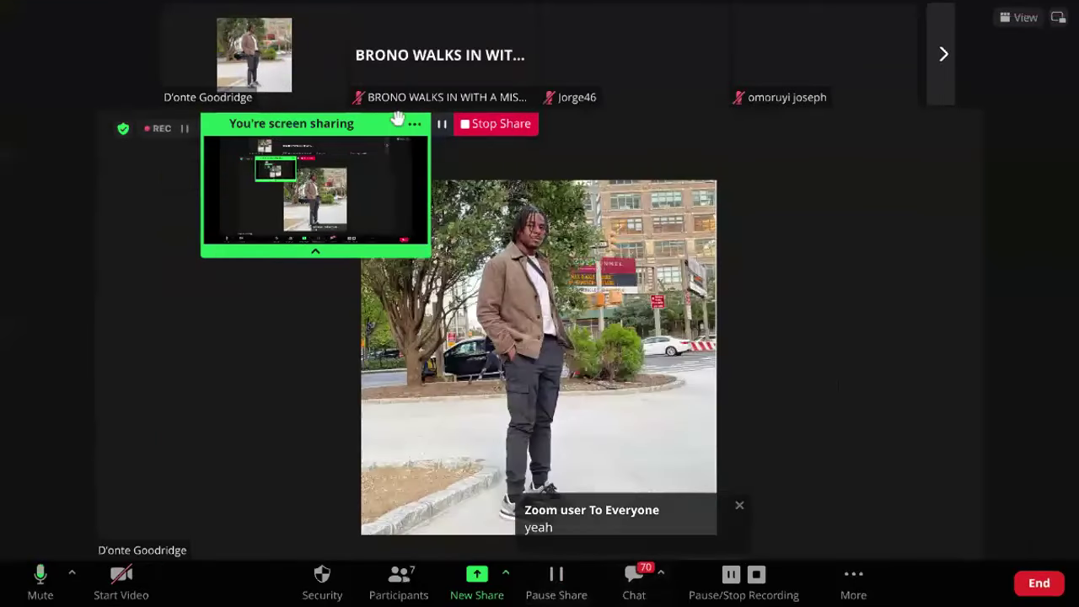
click(507, 576)
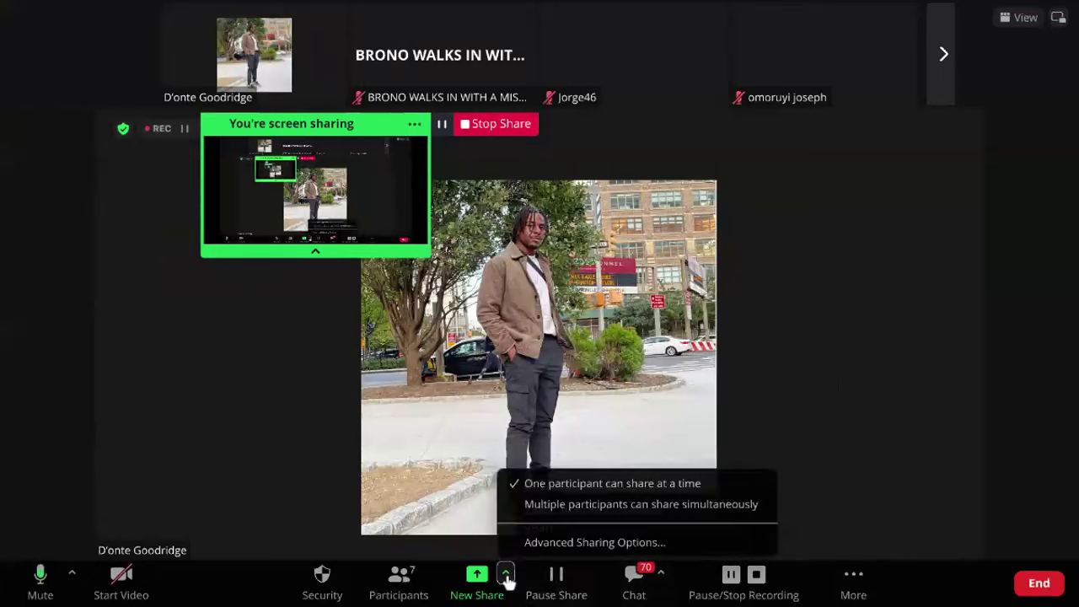
click(508, 577)
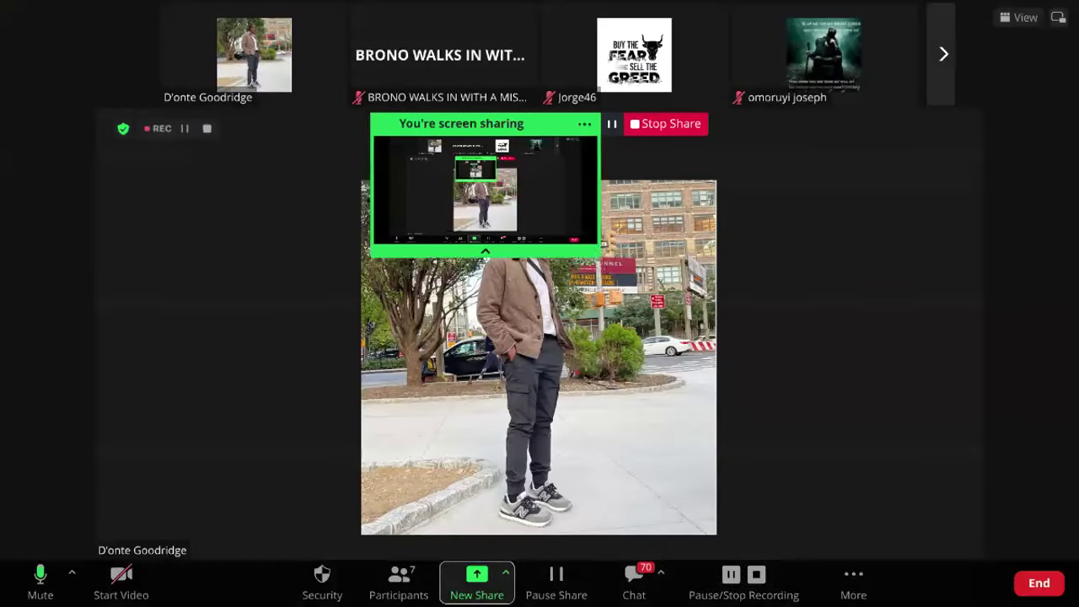
- Split the screen between the browser and the British Pound seasonal chart, showing the US Dollar Index seasonal chart for comparison
mouse_move(1035, 15)
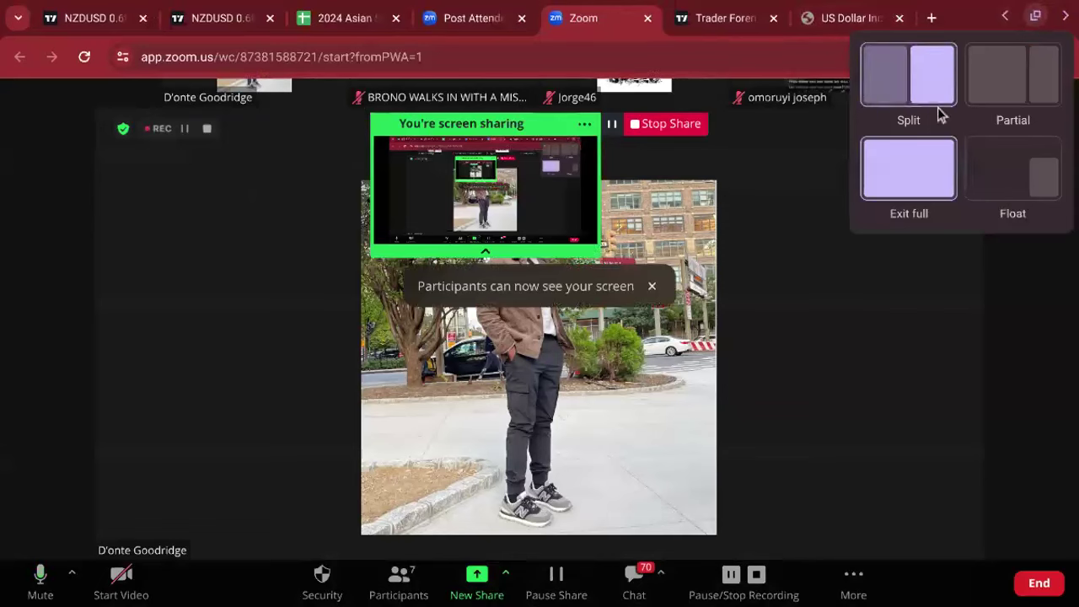
click(897, 89)
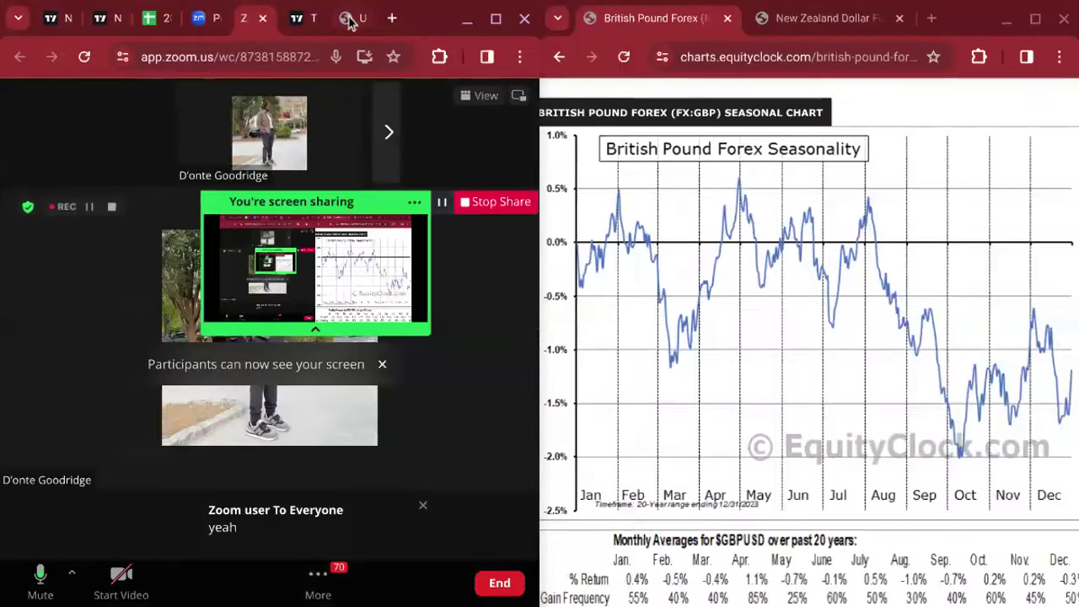
click(341, 18)
mouse_move(824, 13)
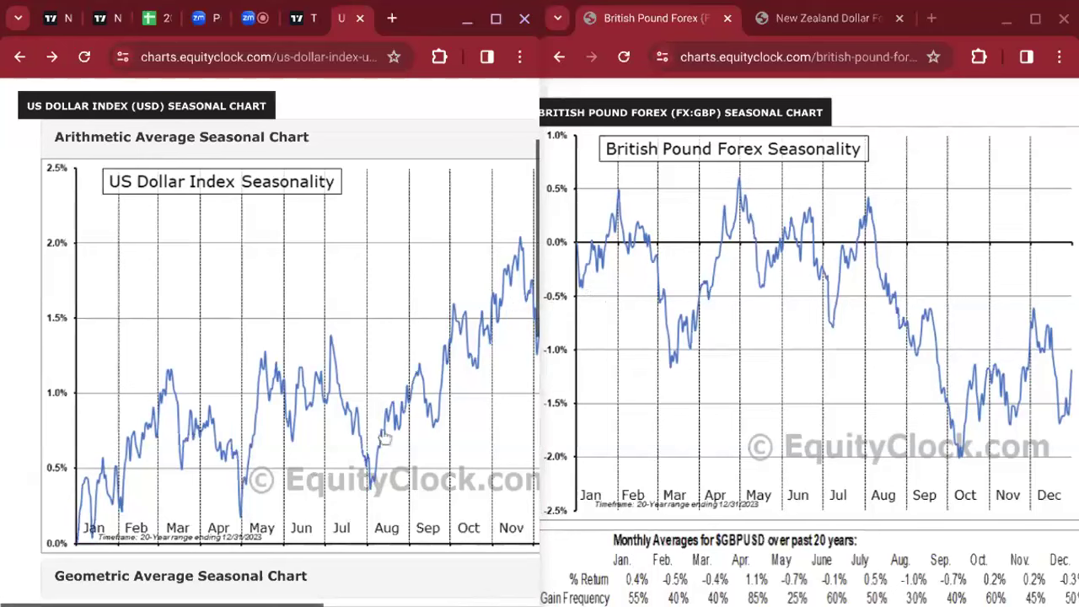
- Open the weekly NZDUSD chart in a maximized browser window and set its layout to two charts side by side
click(56, 20)
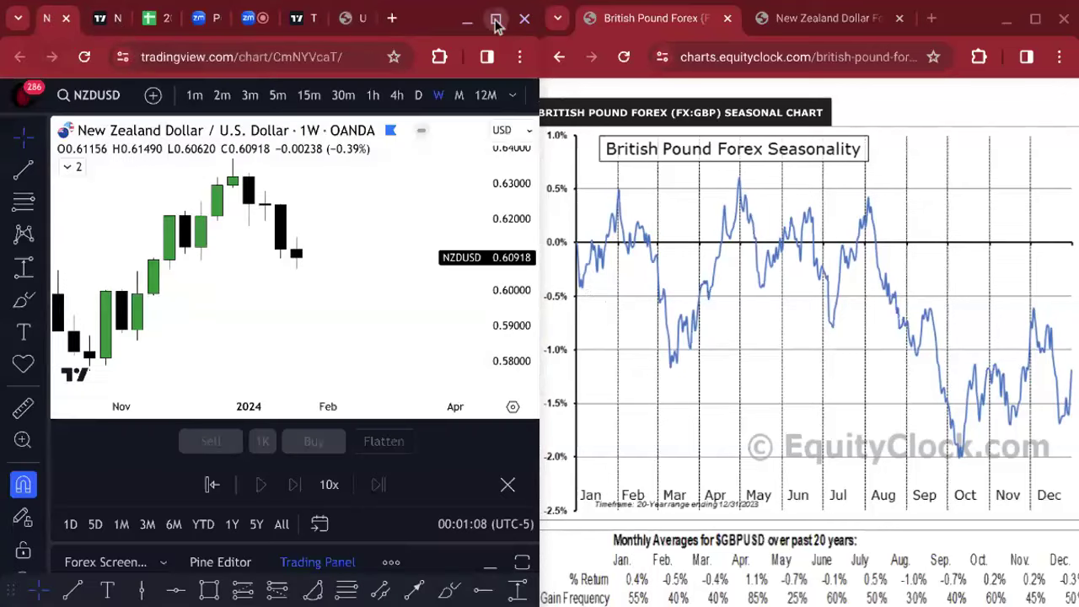
mouse_move(495, 21)
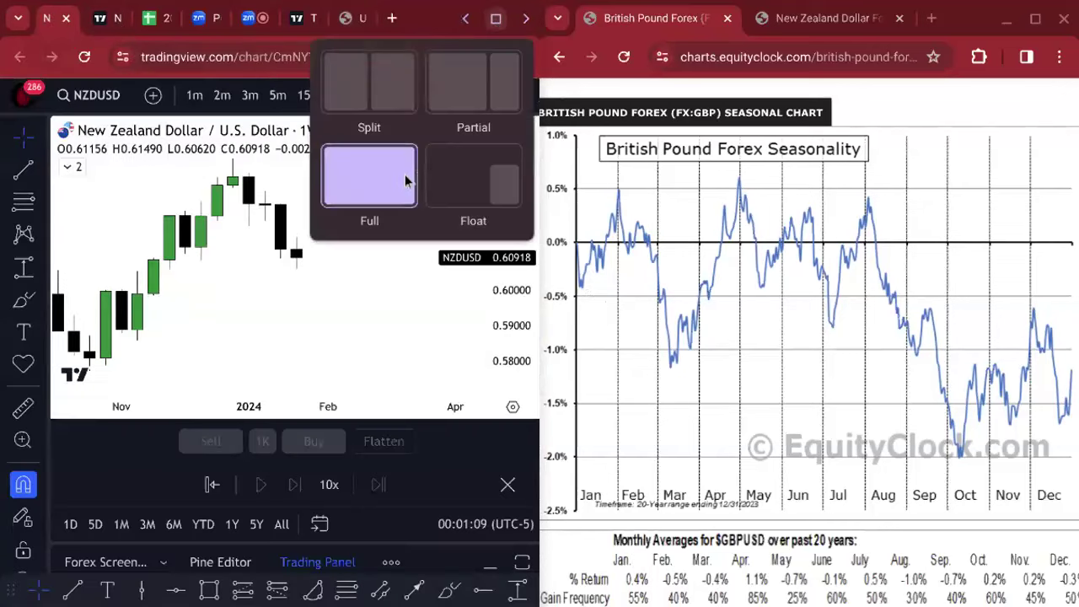
click(404, 181)
key(F11)
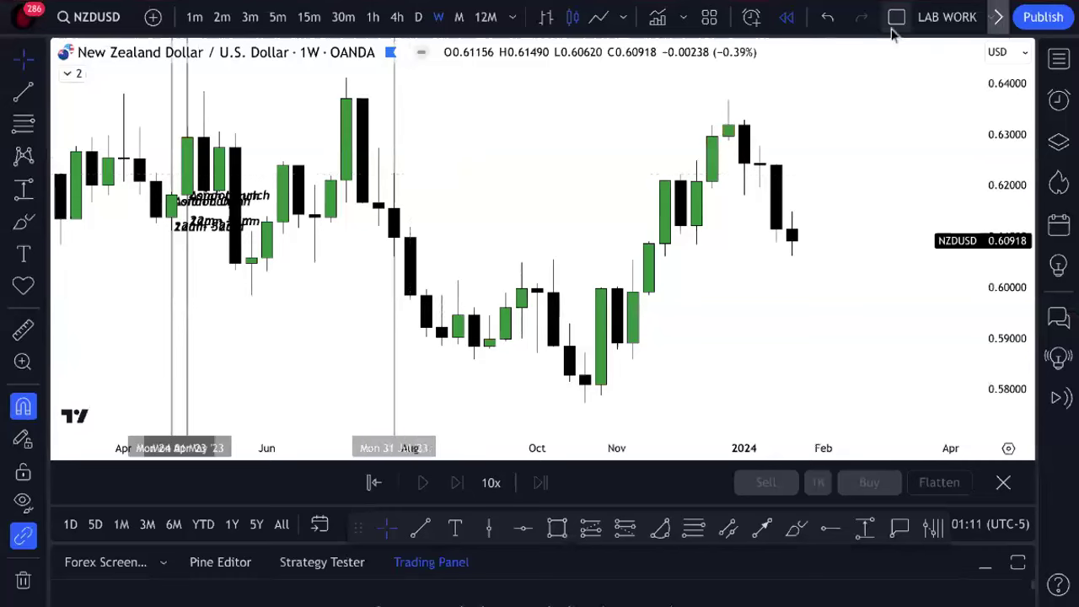
click(896, 18)
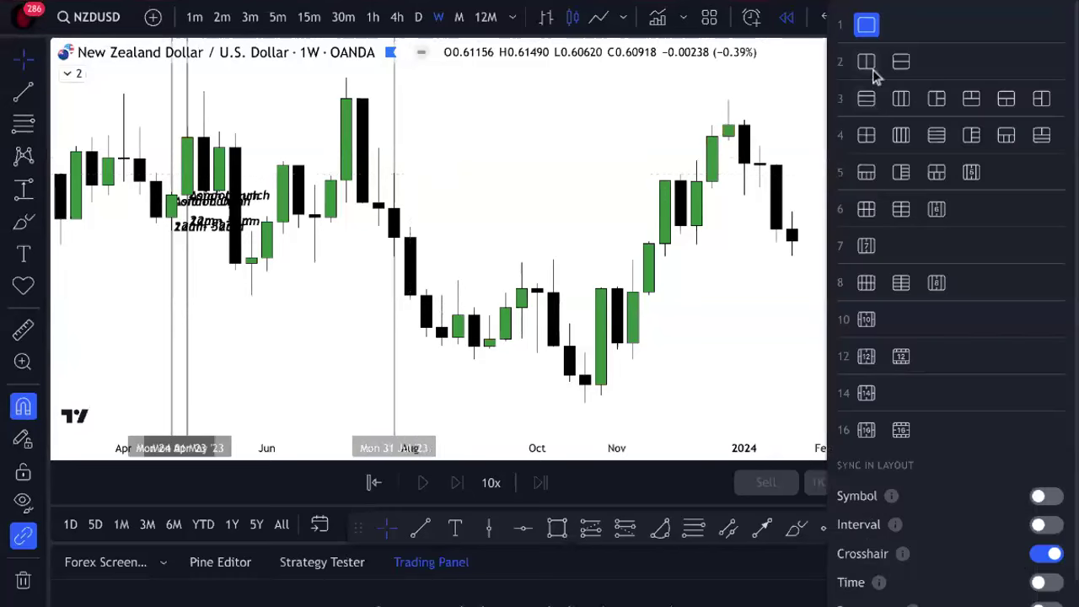
click(872, 69)
key(F11)
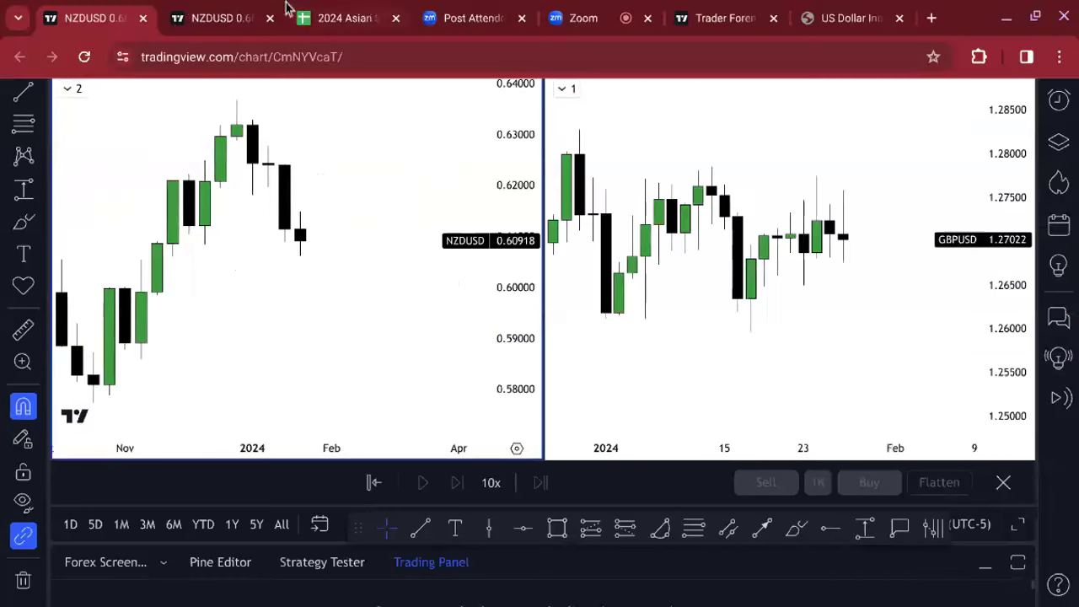
- In the daily comparison layout, replace NZDUSD with TVC's DXY and delete the red zigzag from the GBPUSD chart
click(203, 22)
key(F11)
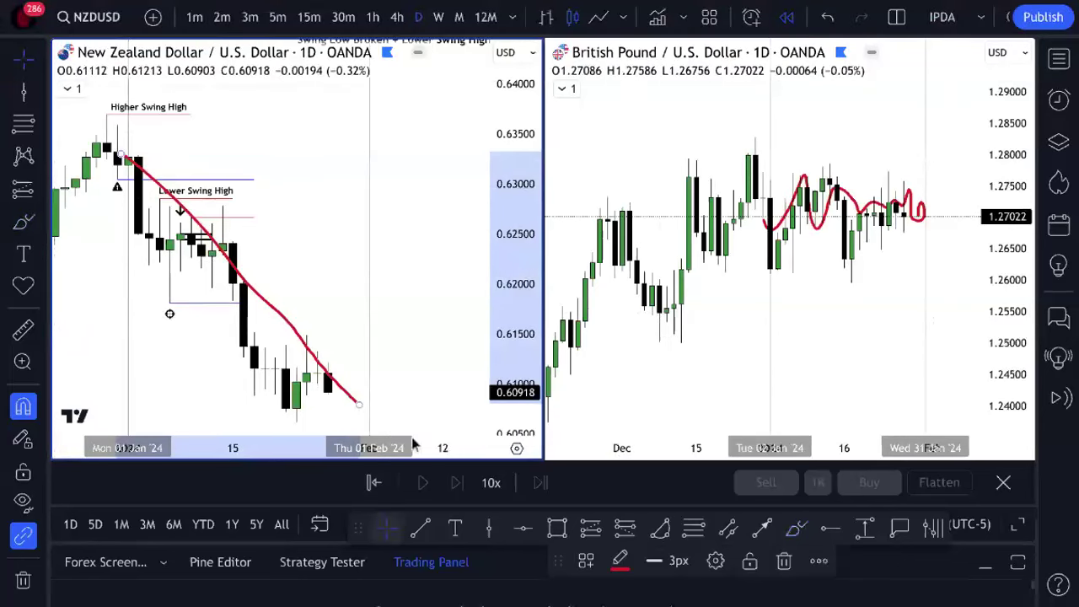
text(DXY)
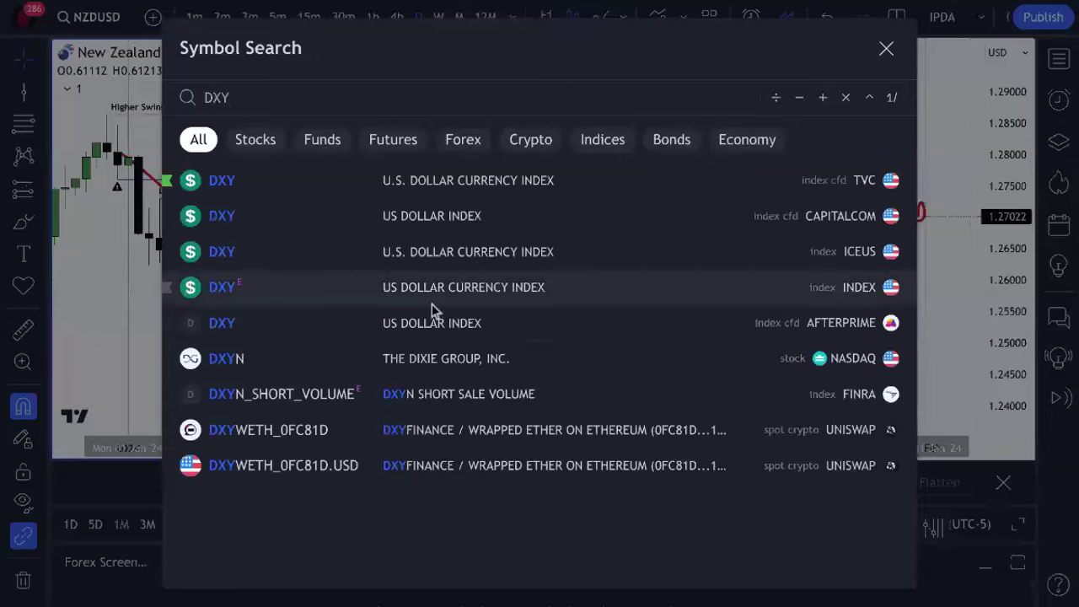
click(418, 196)
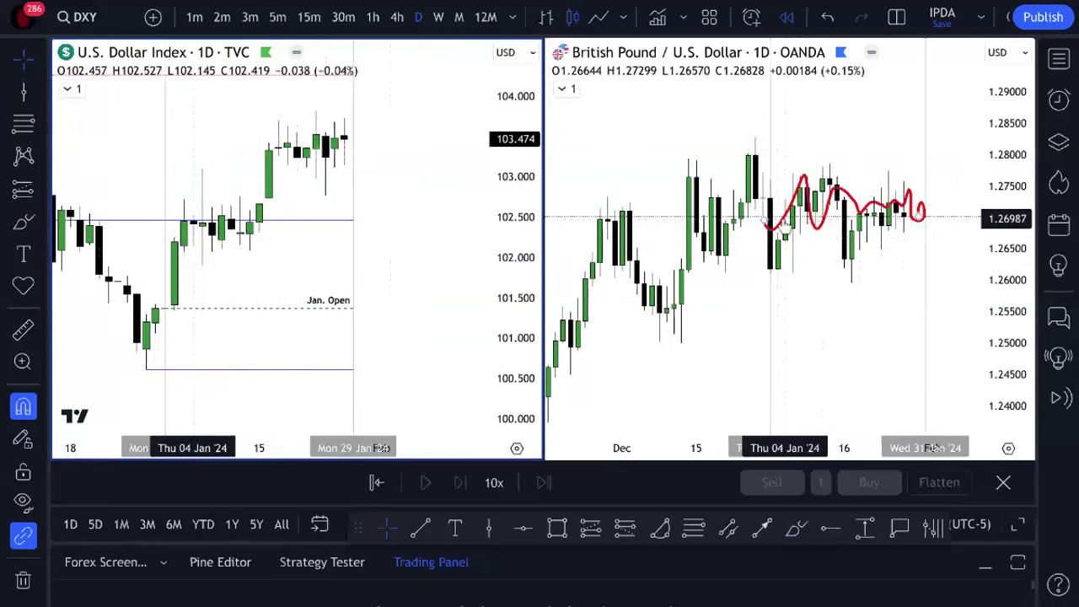
click(782, 218)
click(784, 560)
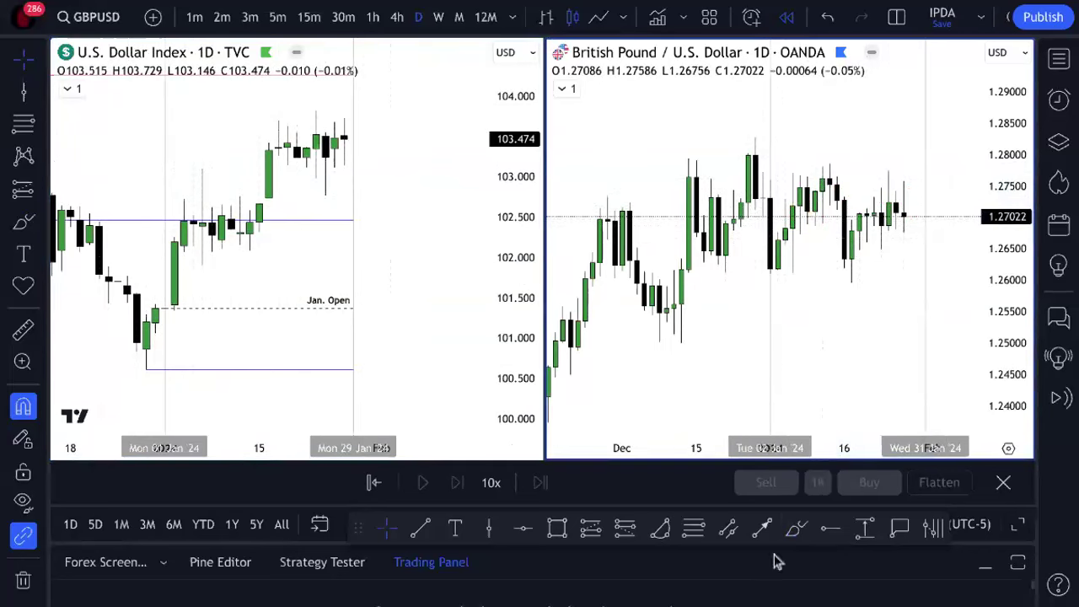
- Brush a red stroke across GBPUSD's January candles and a large red loop around them, undoing each mark
mouse_move(764, 218)
mouse_down()
mouse_move(796, 203)
mouse_move(846, 253)
mouse_move(909, 200)
mouse_up()
key(ctrl+z)
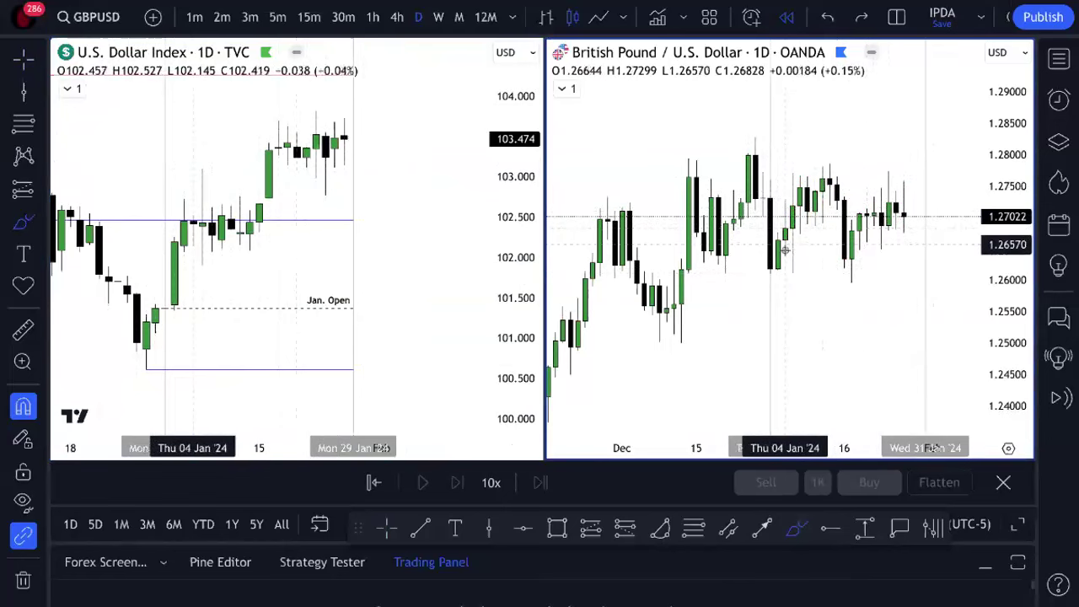
mouse_move(932, 142)
mouse_down()
mouse_move(886, 164)
mouse_move(936, 166)
mouse_up()
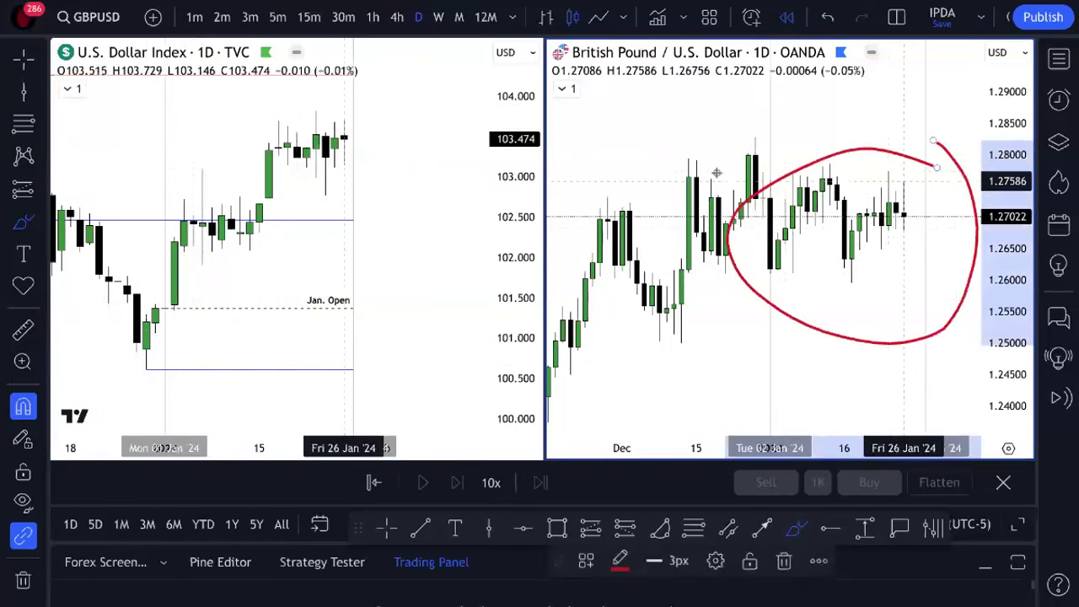
click(828, 17)
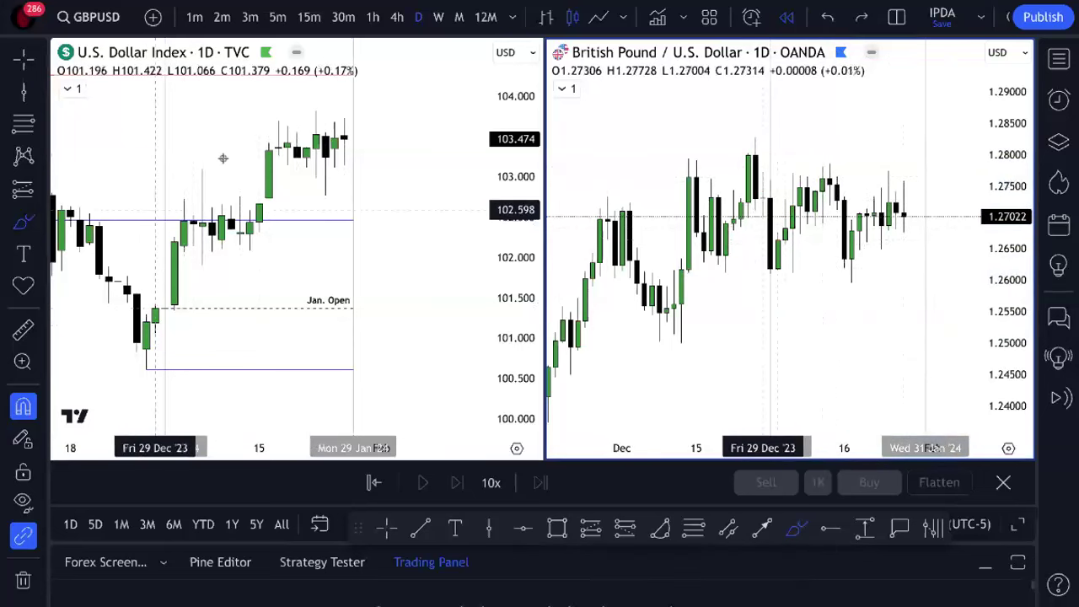
- Brush a rising red stroke along DXY's January rally and a red zigzag over GBPUSD's January candles, undoing each one
mouse_move(137, 295)
mouse_down()
mouse_move(215, 268)
mouse_move(355, 133)
mouse_up()
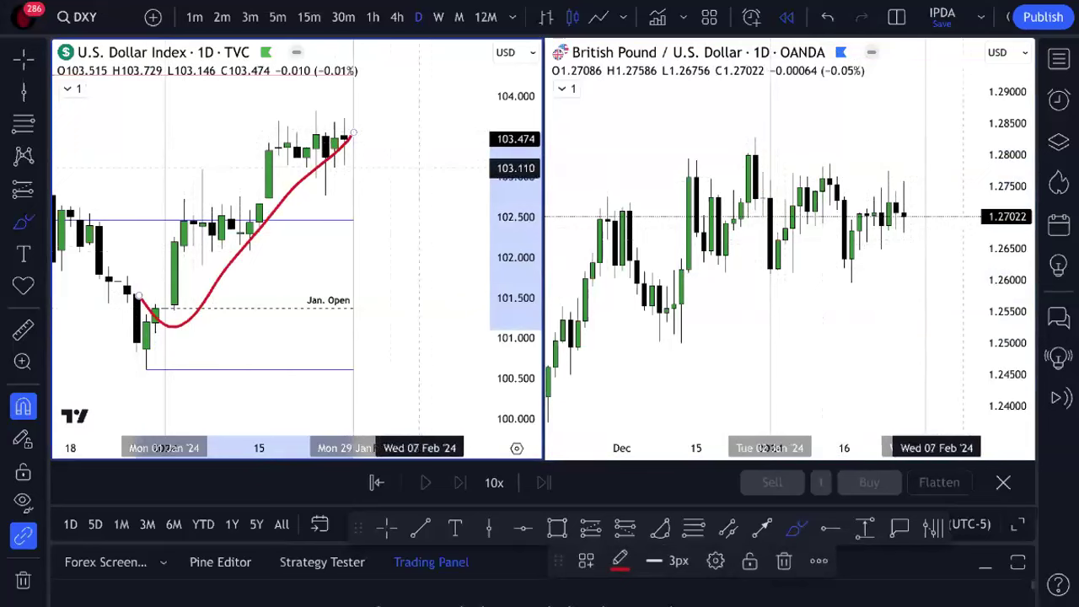
click(827, 17)
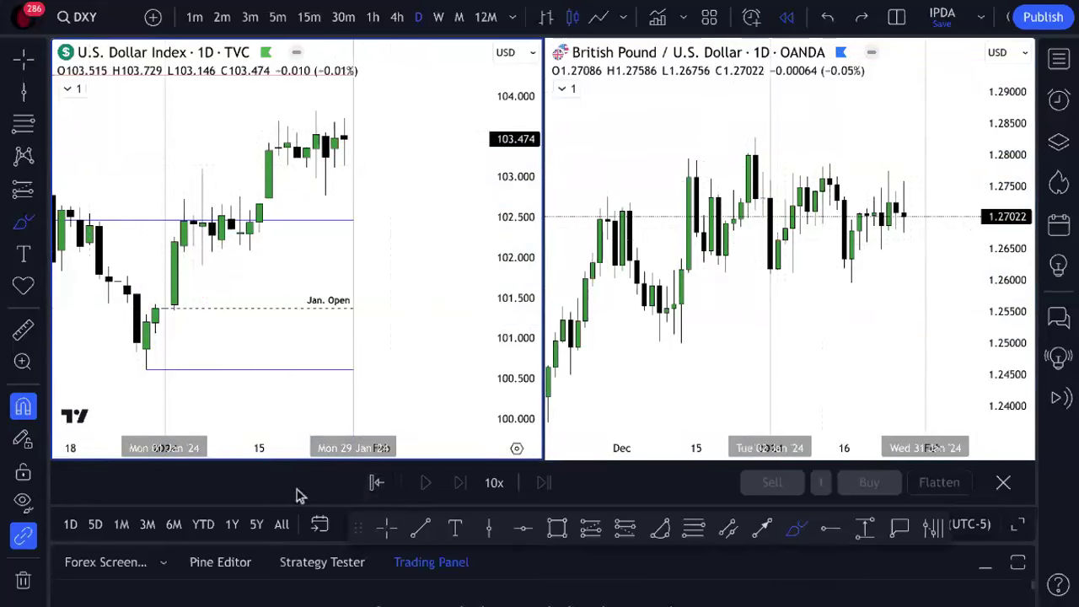
drag(780, 200, 881, 248)
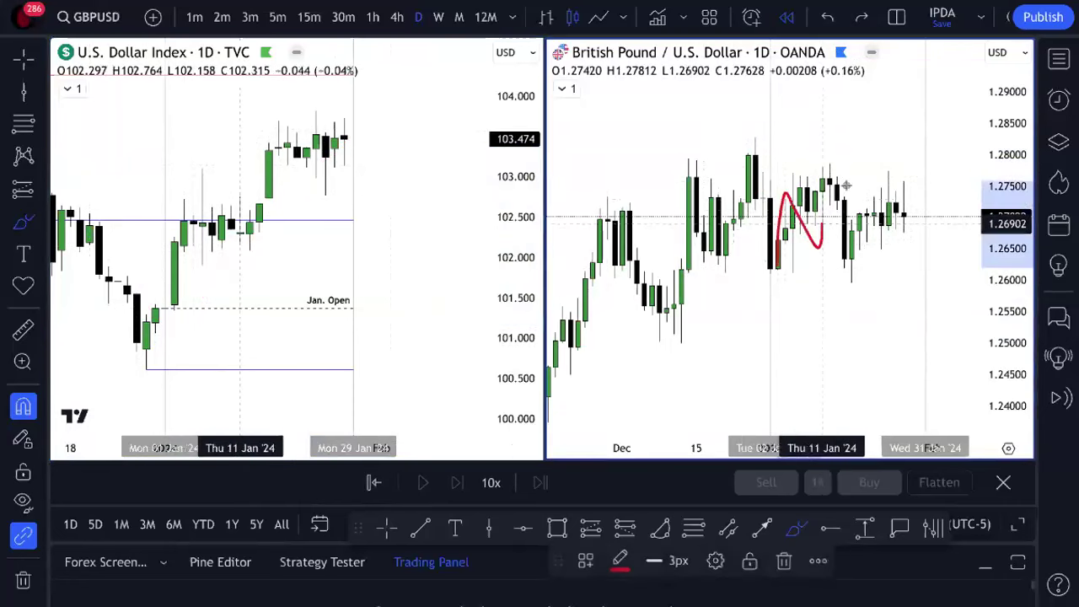
click(829, 19)
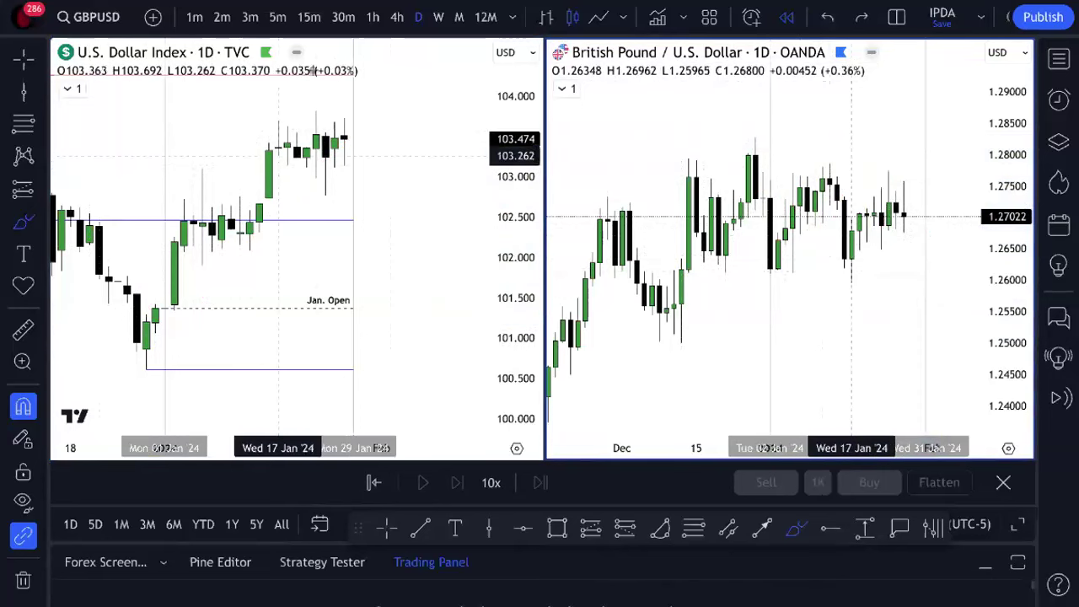
- Compare Equity Clock's US Dollar Index seasonal chart with the New Zealand Dollar seasonal chart in a split screen
mouse_move(378, 9)
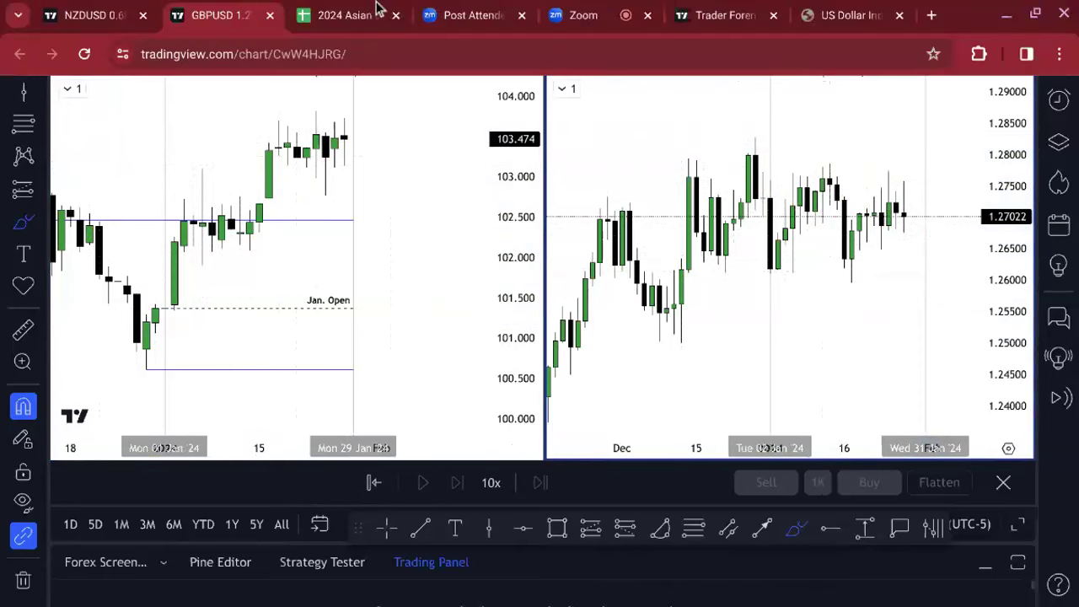
click(857, 23)
mouse_move(1035, 15)
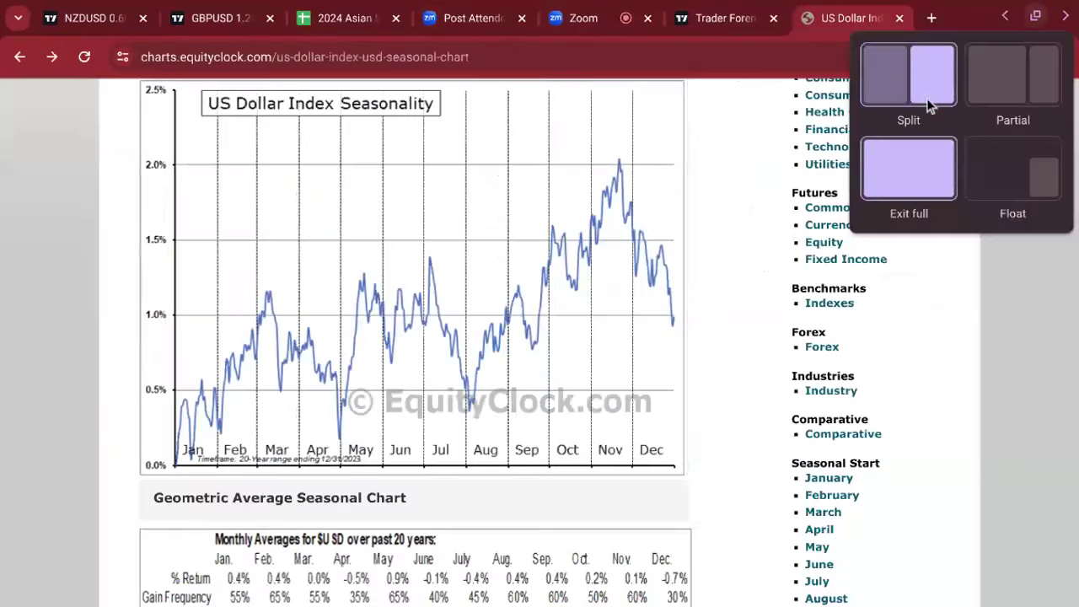
click(897, 93)
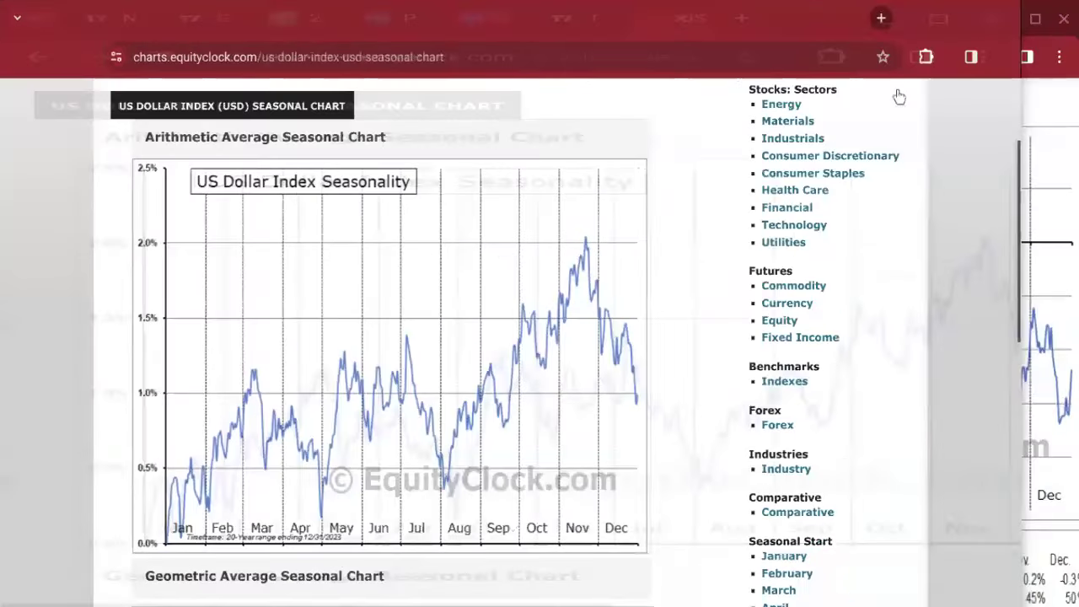
click(782, 20)
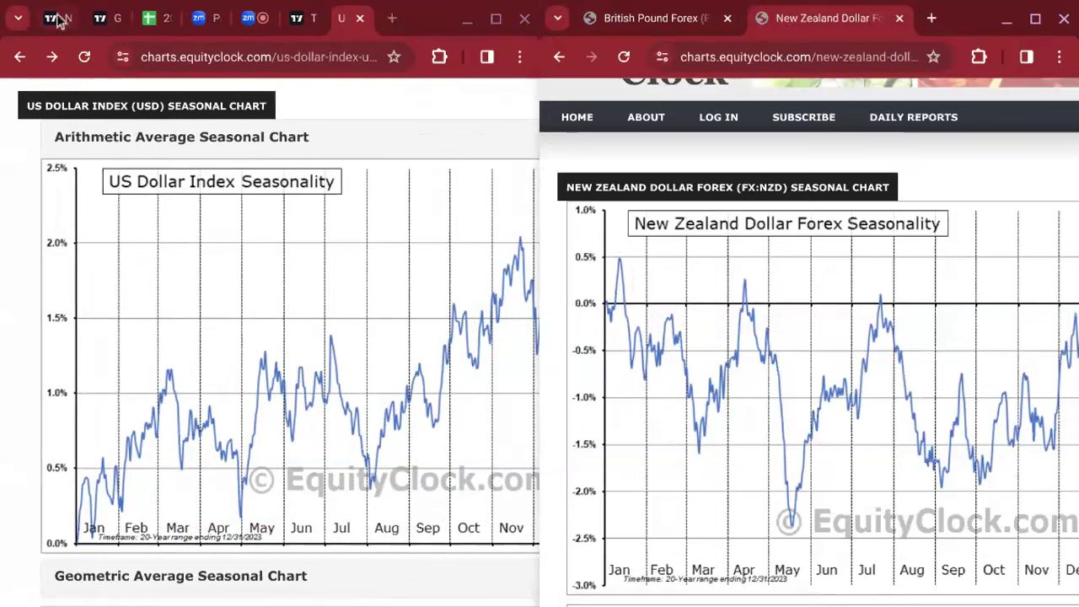
- Return to the maximized daily comparison charts, replace DXY with NZDUSD, and delete the falling red stroke from it
click(102, 25)
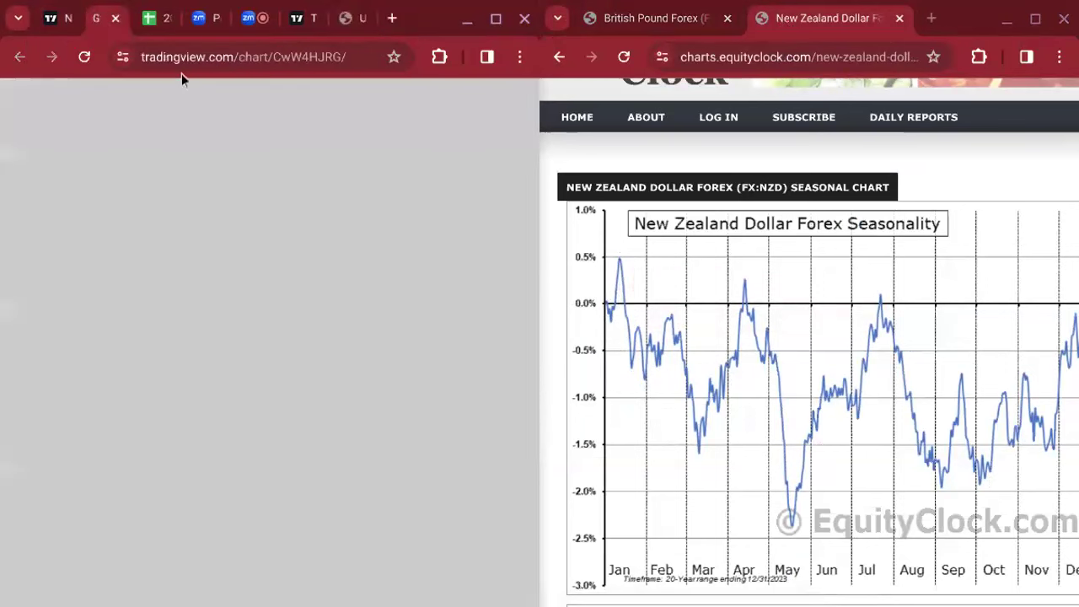
mouse_move(495, 19)
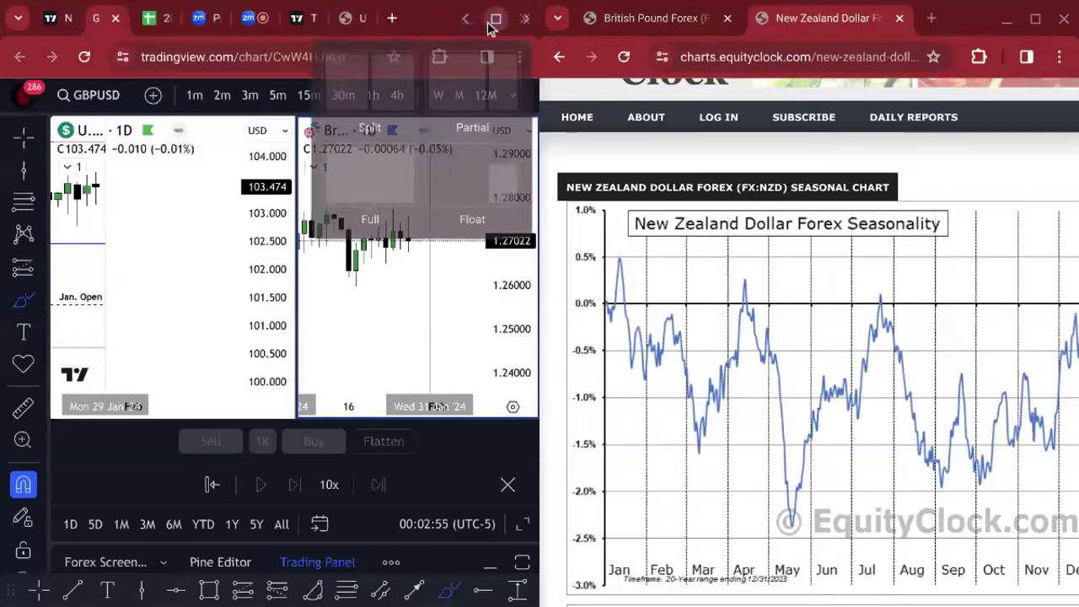
click(394, 156)
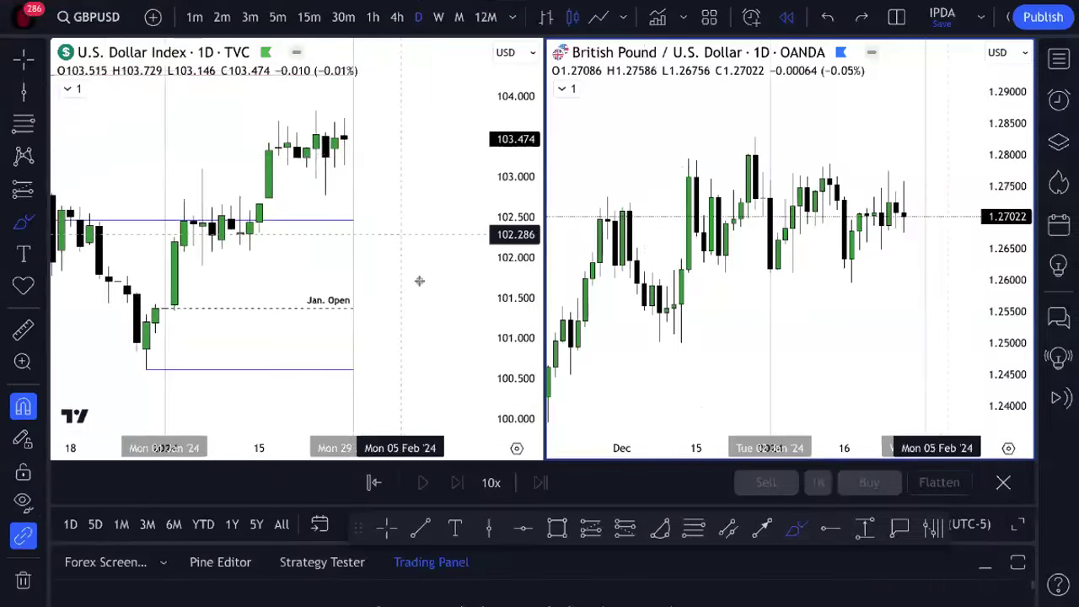
click(450, 314)
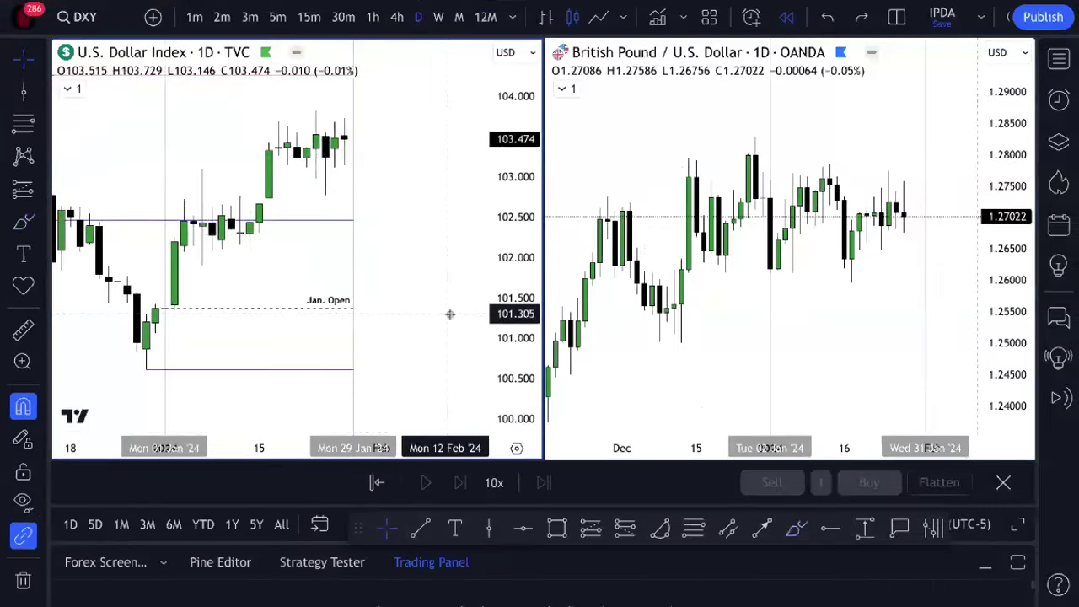
text(NZD)
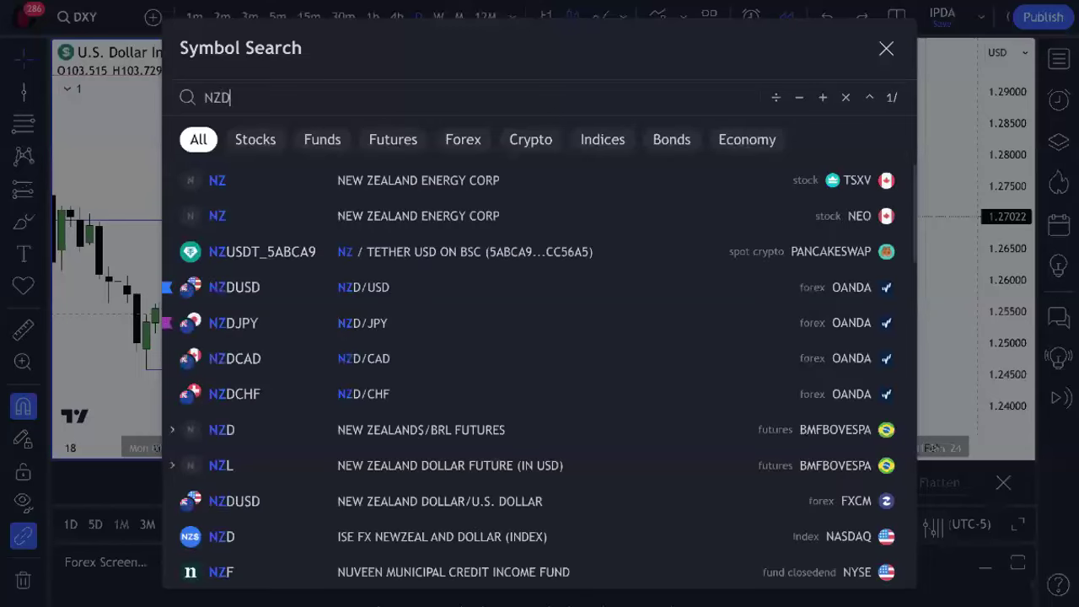
text(USD)
key(Return)
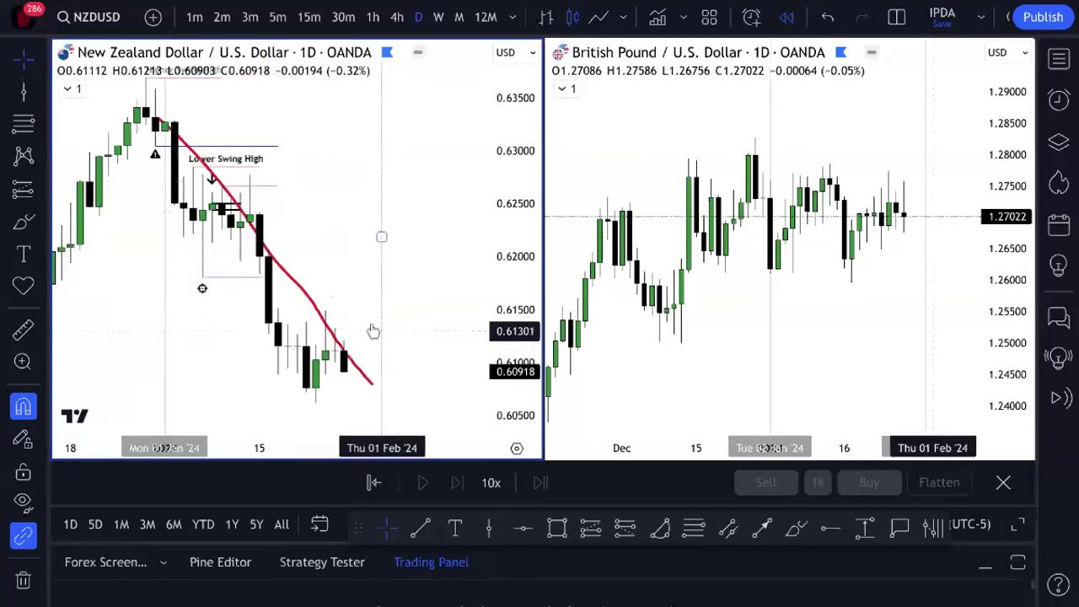
click(360, 367)
key(Delete)
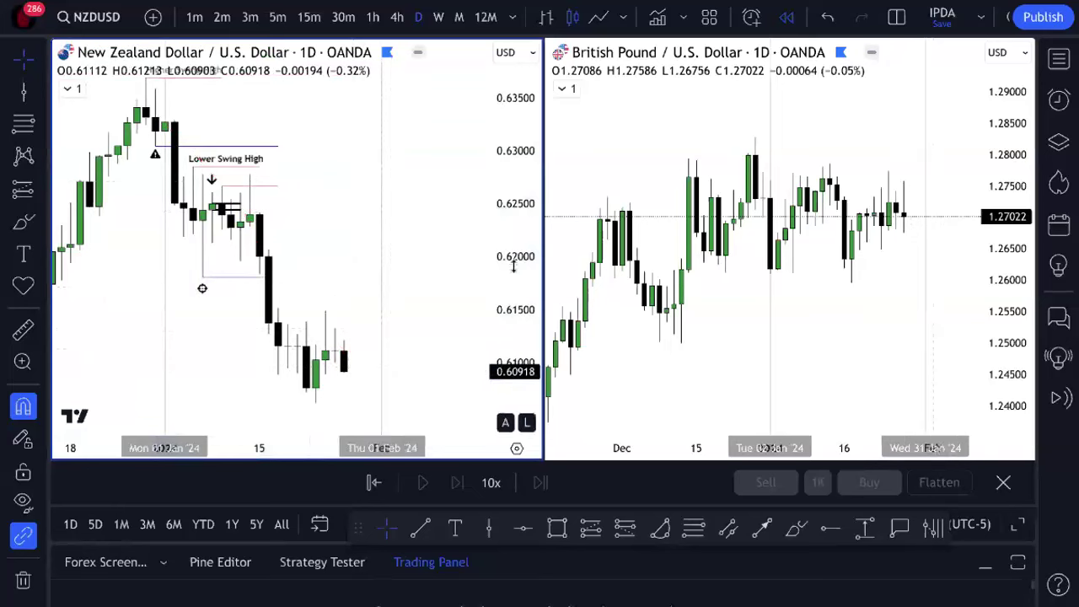
- Reposition the "Daily bias recognition" note above the NZDUSD candles so its full text fits, and select the 1 February vertical line
drag(513, 266, 513, 362)
mouse_move(395, 132)
mouse_down()
mouse_move(328, 142)
mouse_move(375, 107)
mouse_up()
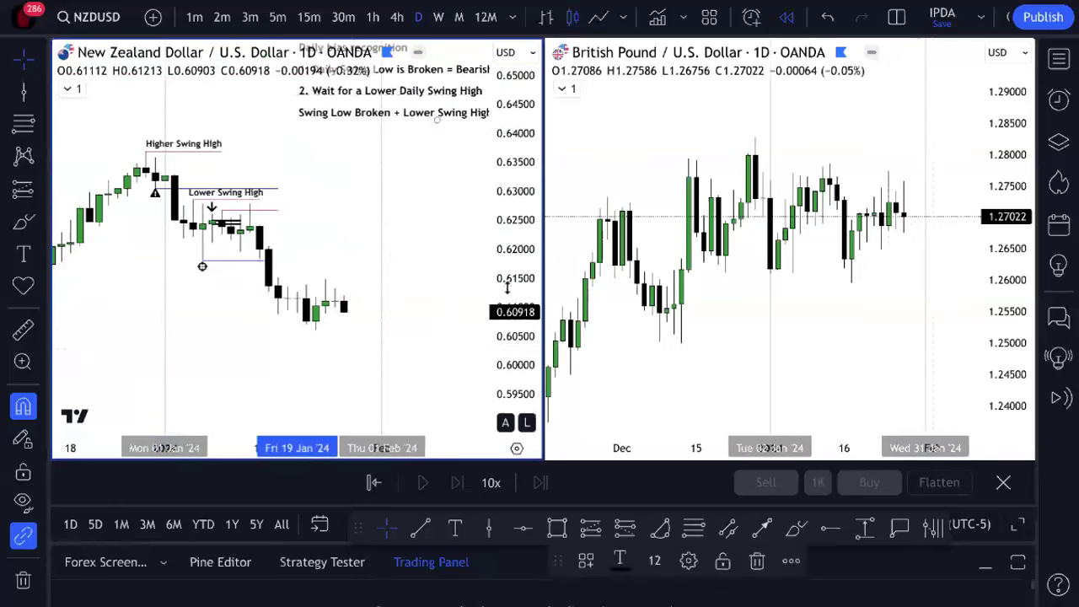
key(ctrl+z)
key(ctrl+z)
key(ctrl+z)
key(ctrl+z)
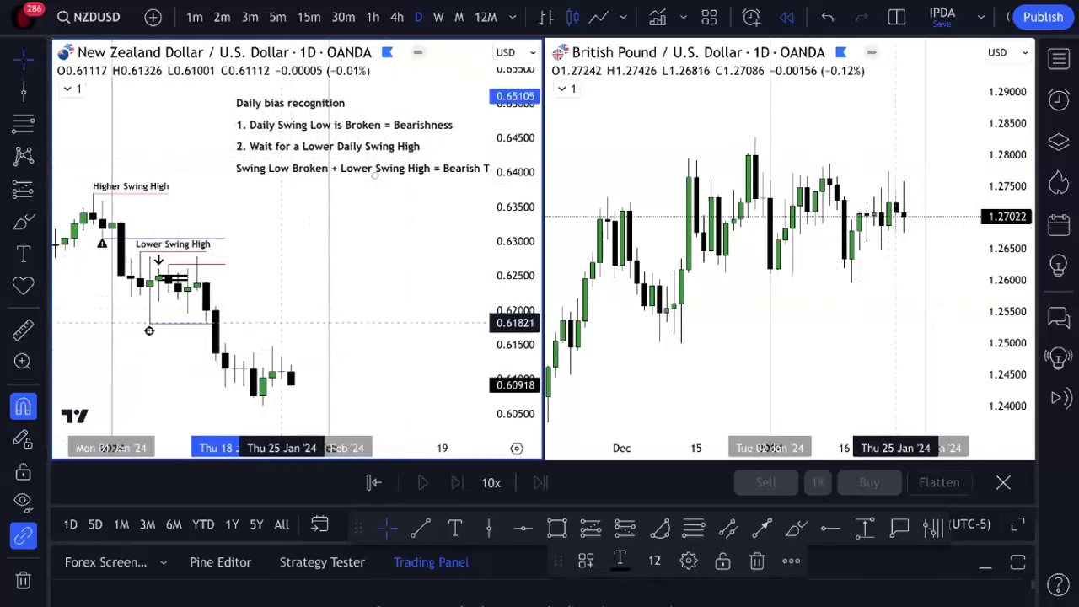
mouse_move(391, 183)
mouse_down()
mouse_move(371, 192)
mouse_move(290, 171)
mouse_move(340, 185)
mouse_move(325, 168)
mouse_up()
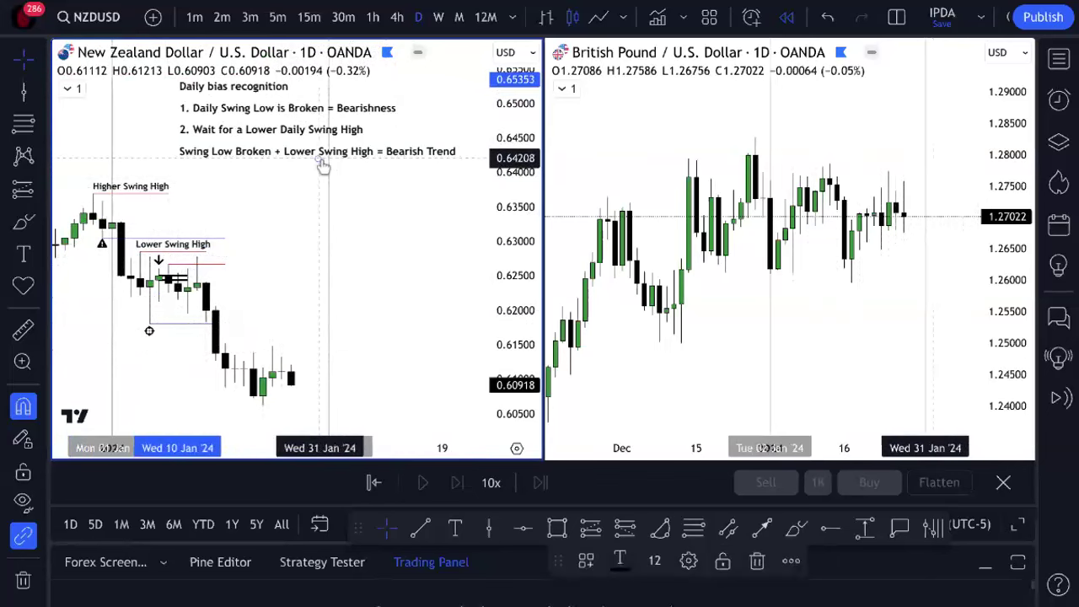
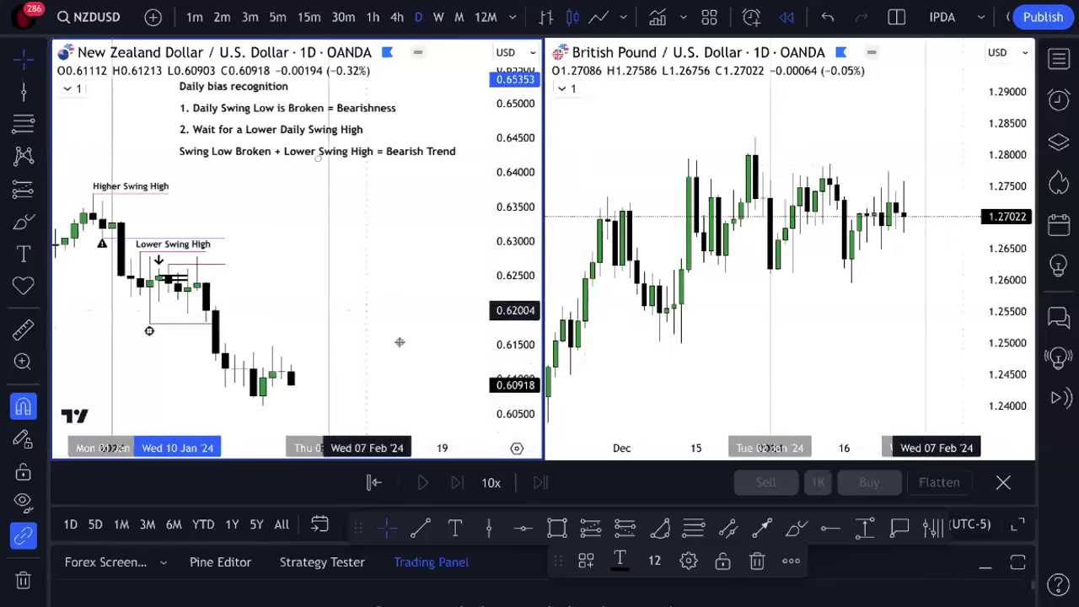
click(329, 237)
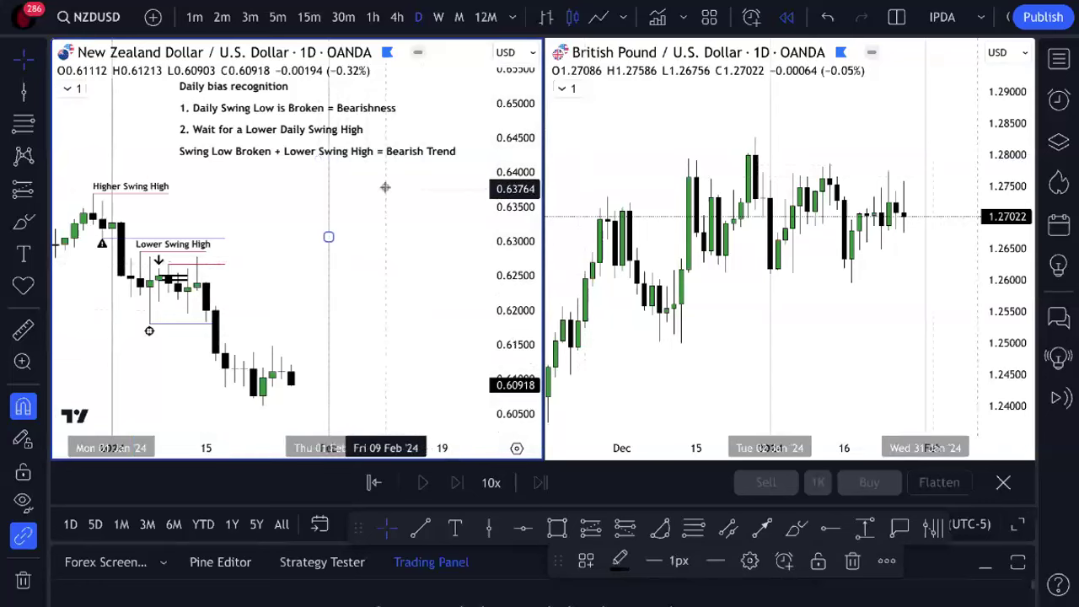
- Deselect the vertical line and switch to the full-screen Equity Clock page with the US Dollar Index seasonal chart
click(362, 217)
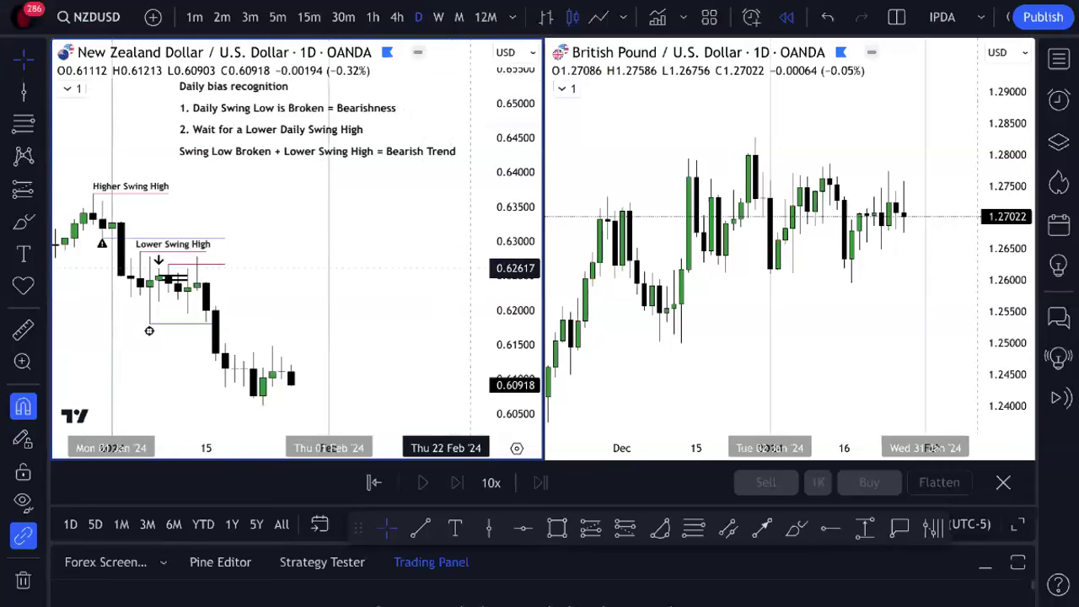
click(895, 23)
click(446, 279)
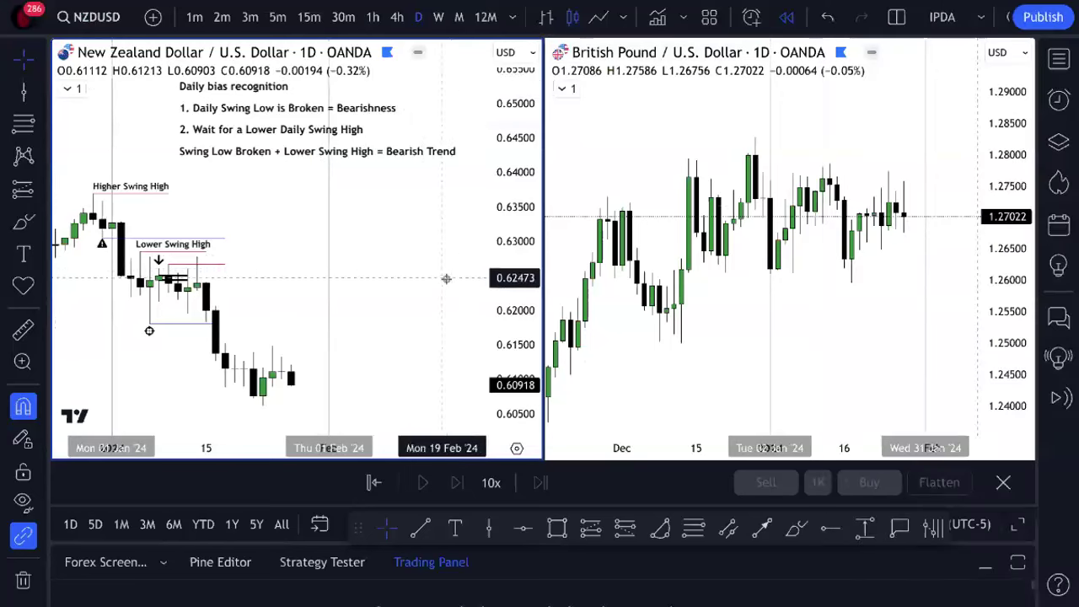
key(F11)
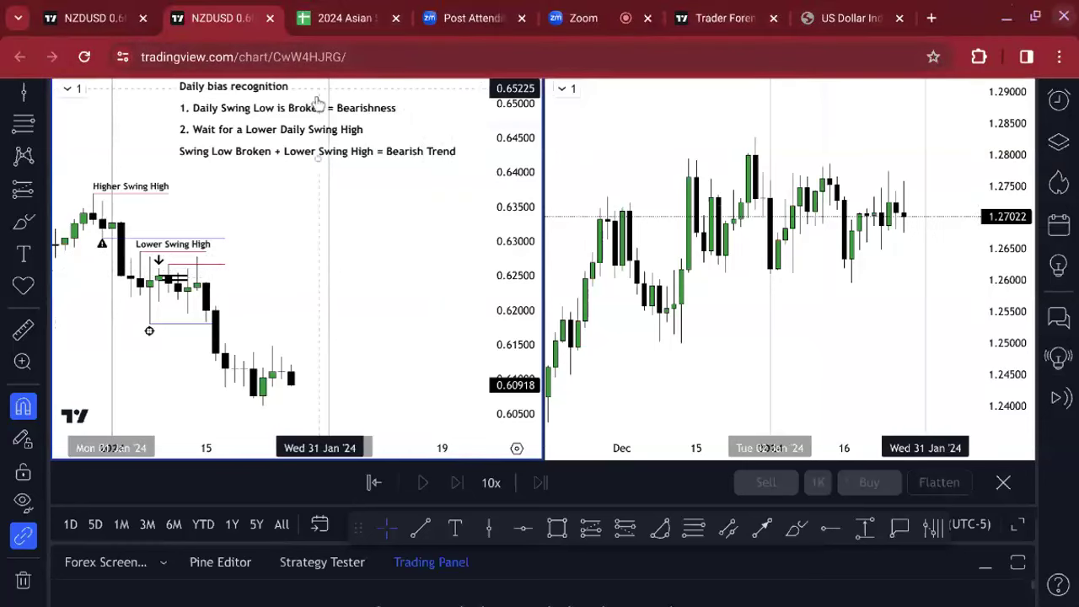
click(838, 19)
key(F11)
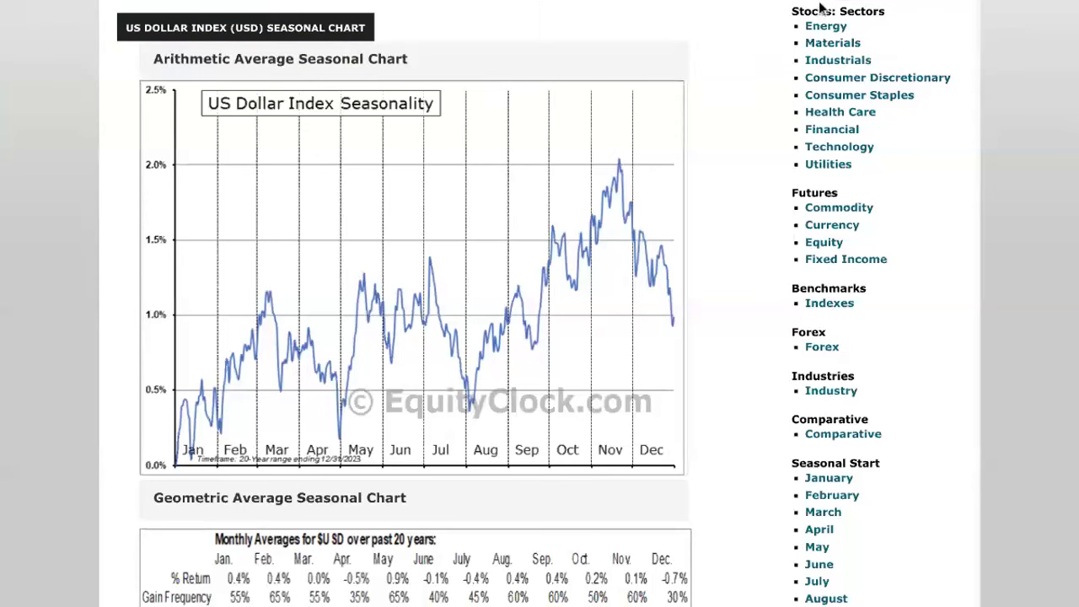
- Search Equity Clock's seasonal charts for crude oil
mouse_move(822, 10)
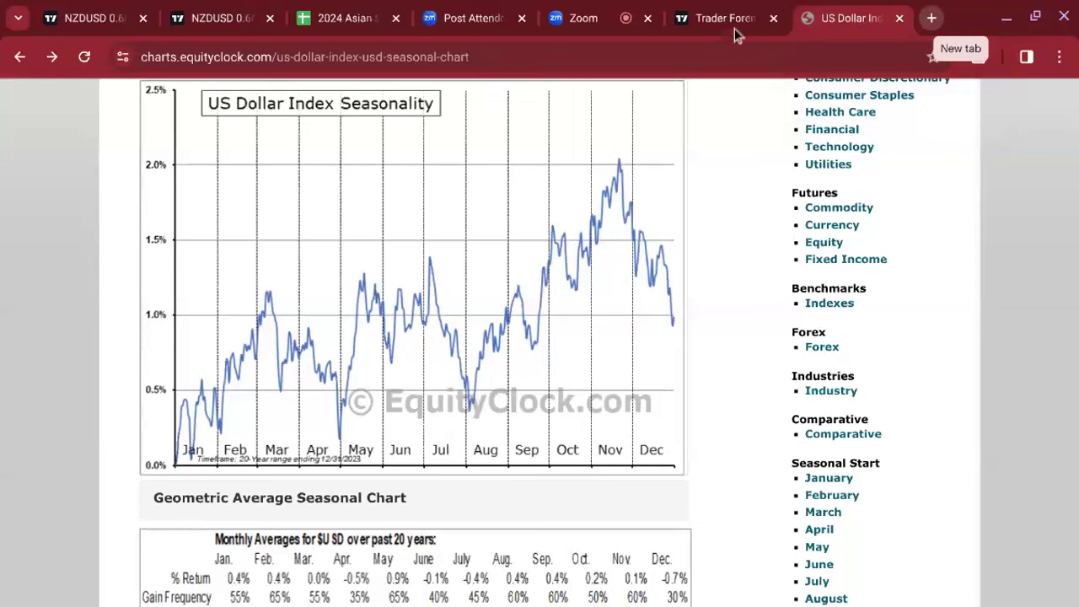
scroll(316, 275, up, 2)
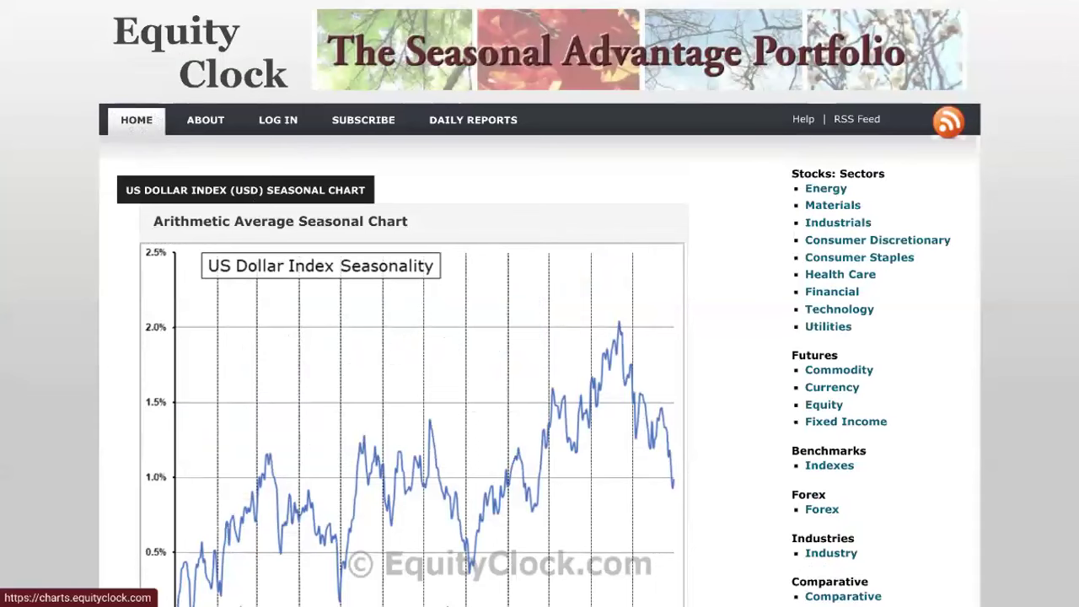
scroll(837, 354, down, 8)
scroll(839, 365, up, 2)
scroll(838, 383, down, 2)
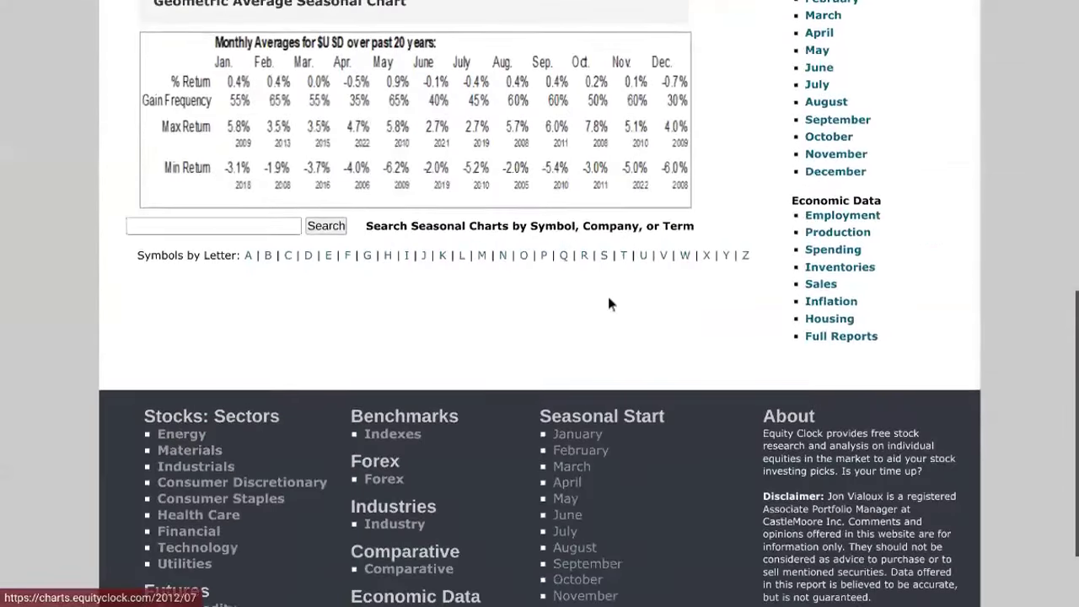
click(208, 226)
text(crude)
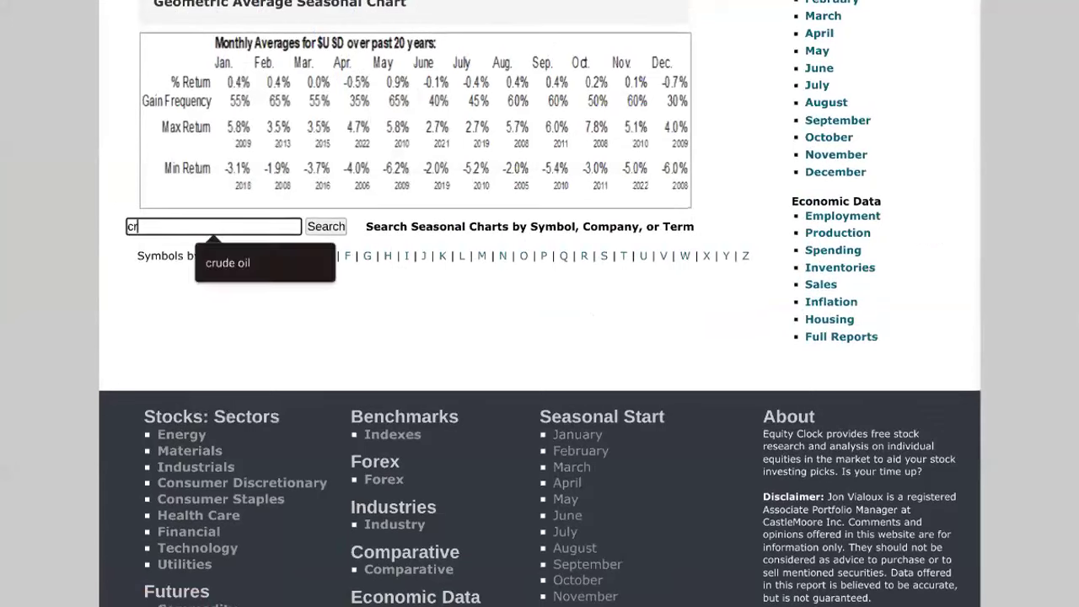
click(262, 269)
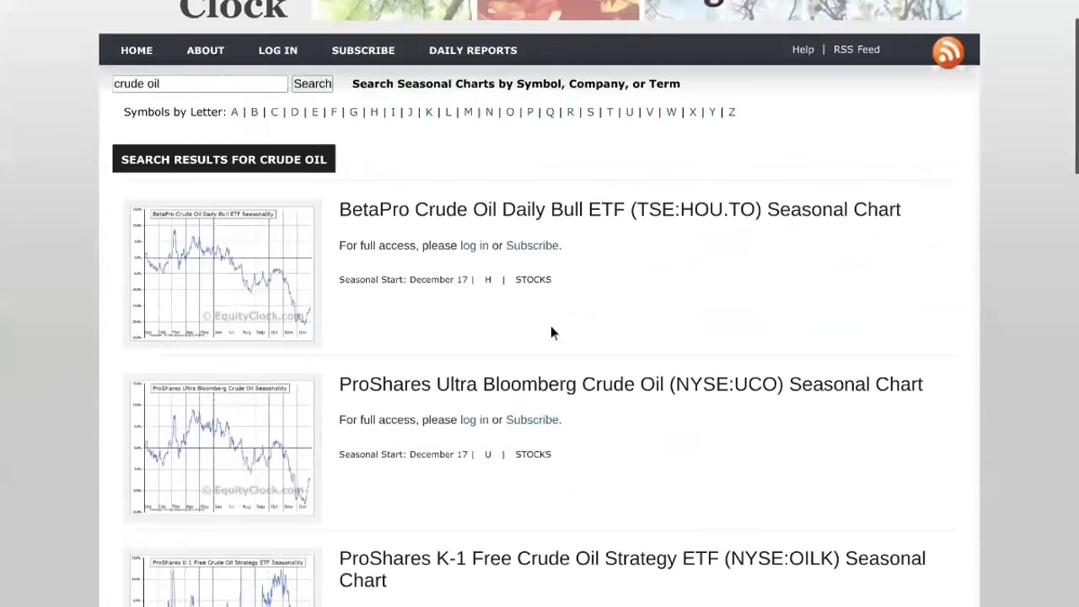
- Find Crude Oil Futures (CL) in the search results and open its seasonal chart
scroll(539, 328, down, 3)
scroll(446, 345, down, 6)
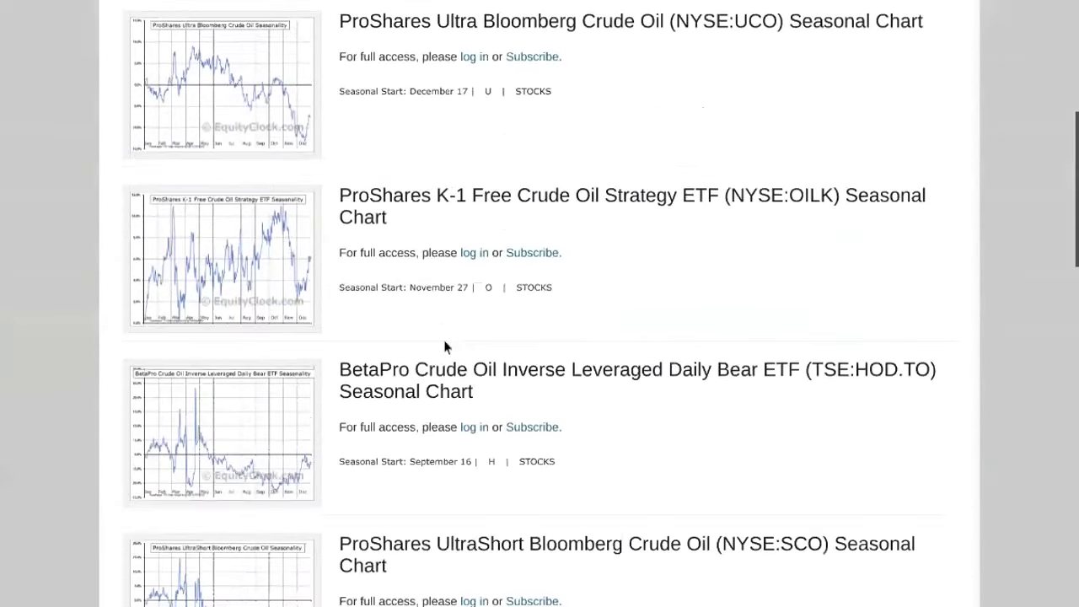
scroll(446, 345, down, 6)
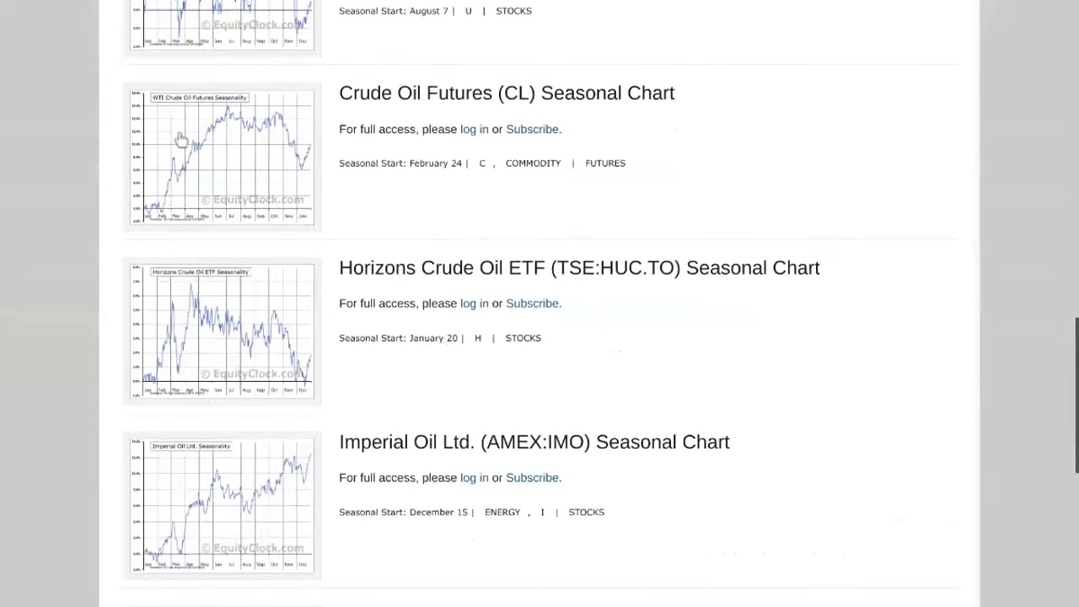
click(212, 167)
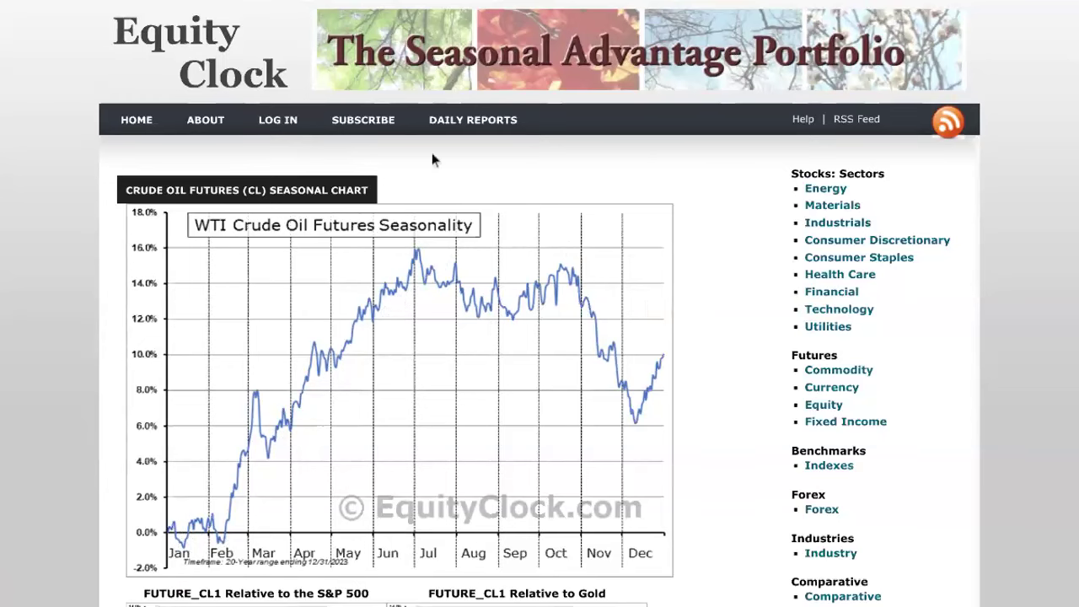
- Return to the IPDA layout in TradingView and switch it to a single chart showing NZDUSD
click(122, 9)
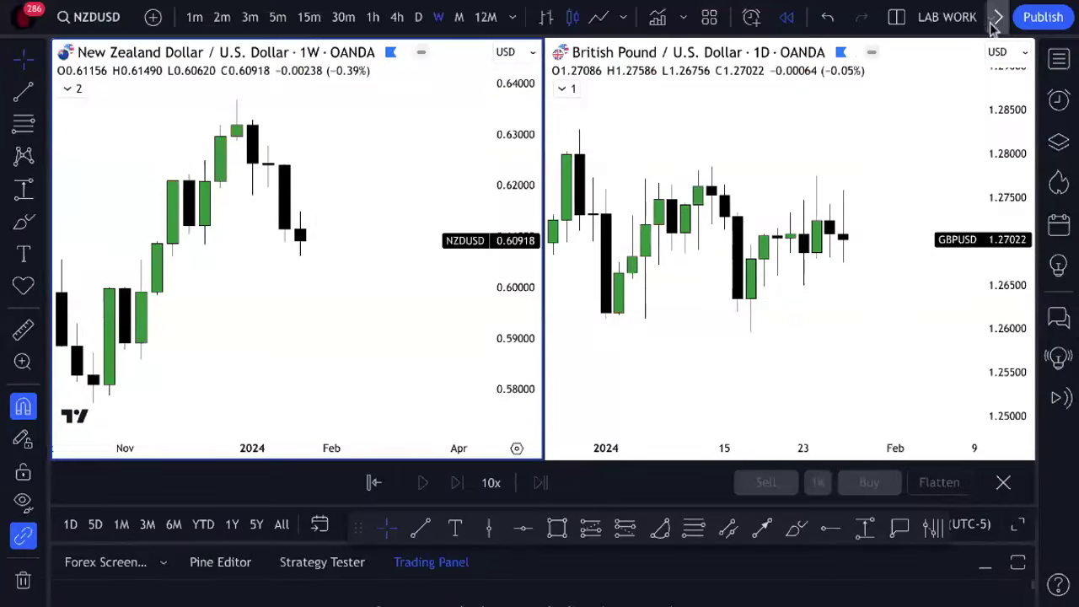
mouse_move(169, 8)
click(221, 16)
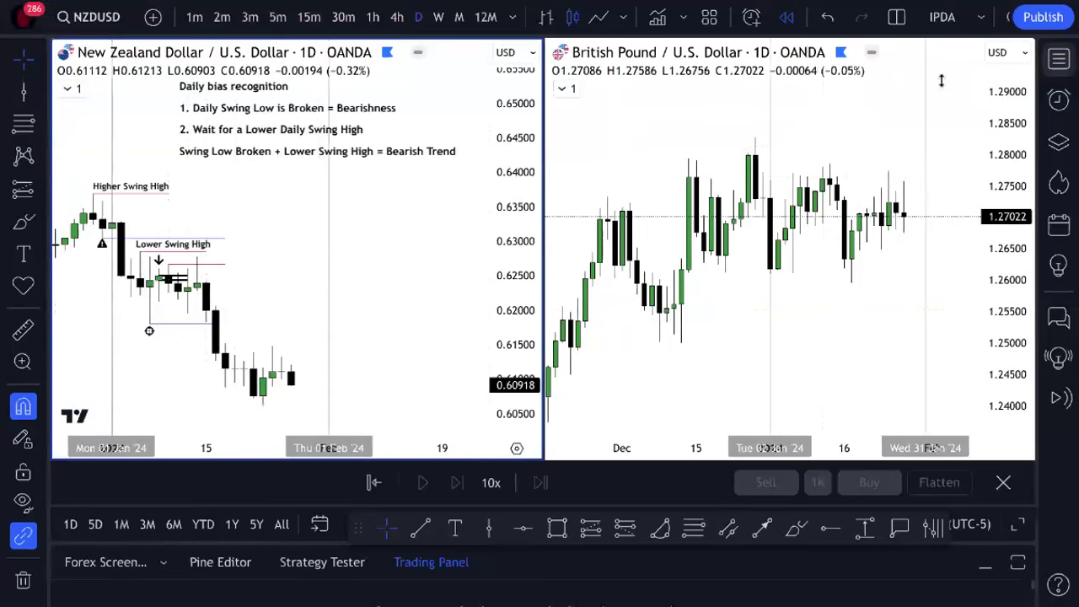
click(896, 17)
click(869, 27)
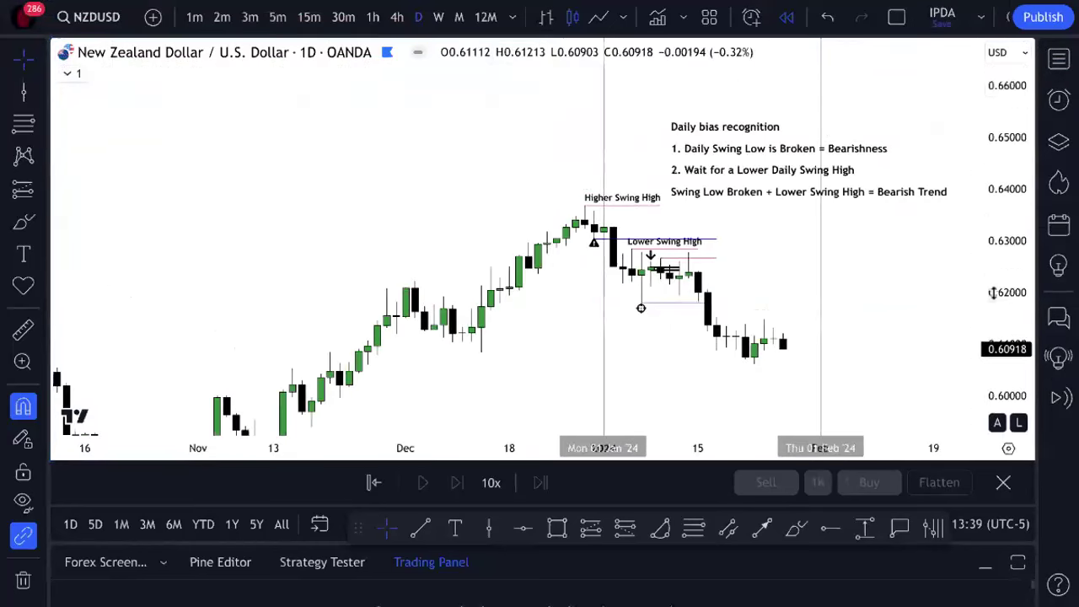
drag(877, 328, 734, 364)
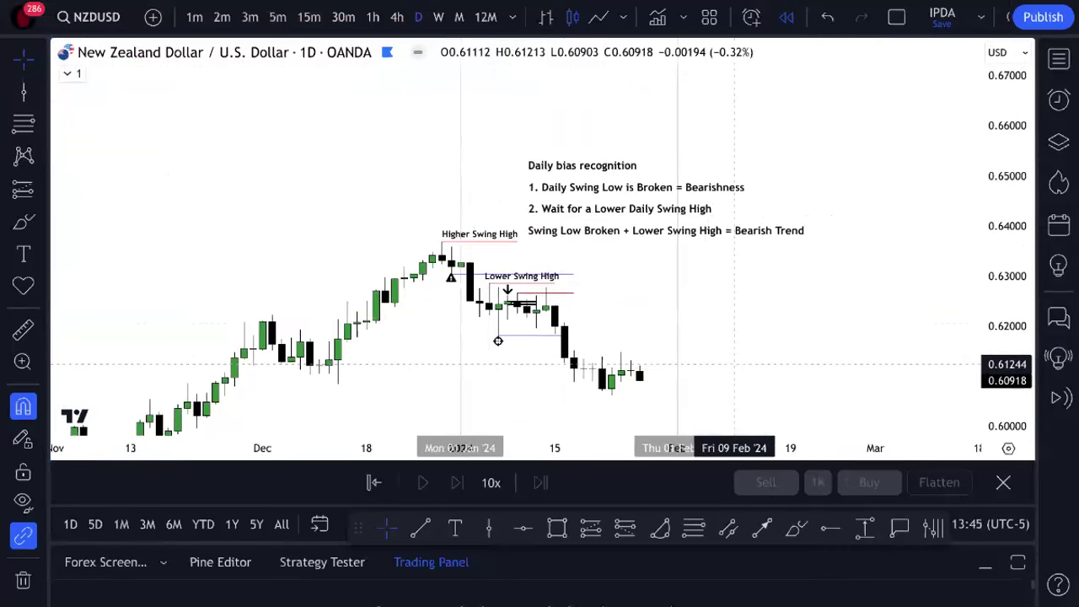
- Load the Canadian Dollar futures (6C1!) from the watchlist's Futures section and close the watchlist
click(1061, 64)
scroll(955, 219, down, 5)
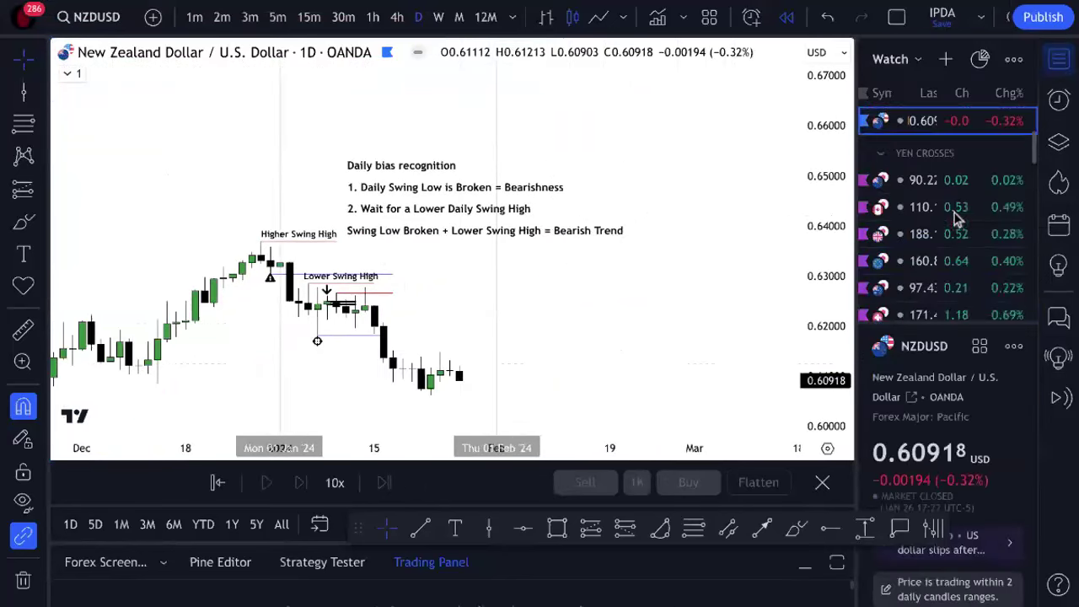
scroll(955, 225, down, 5)
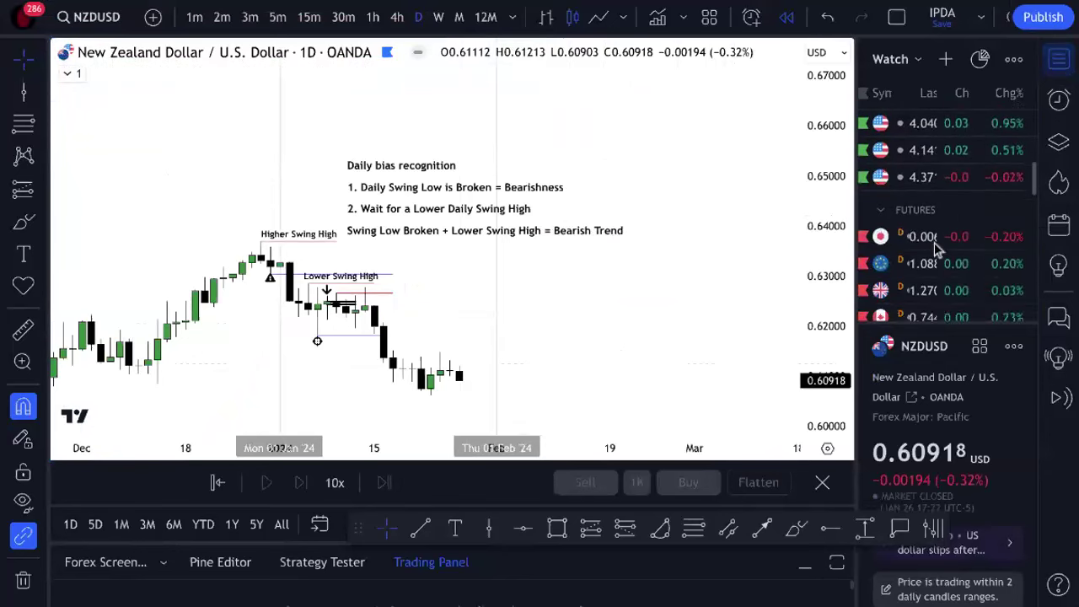
scroll(944, 232, down, 1)
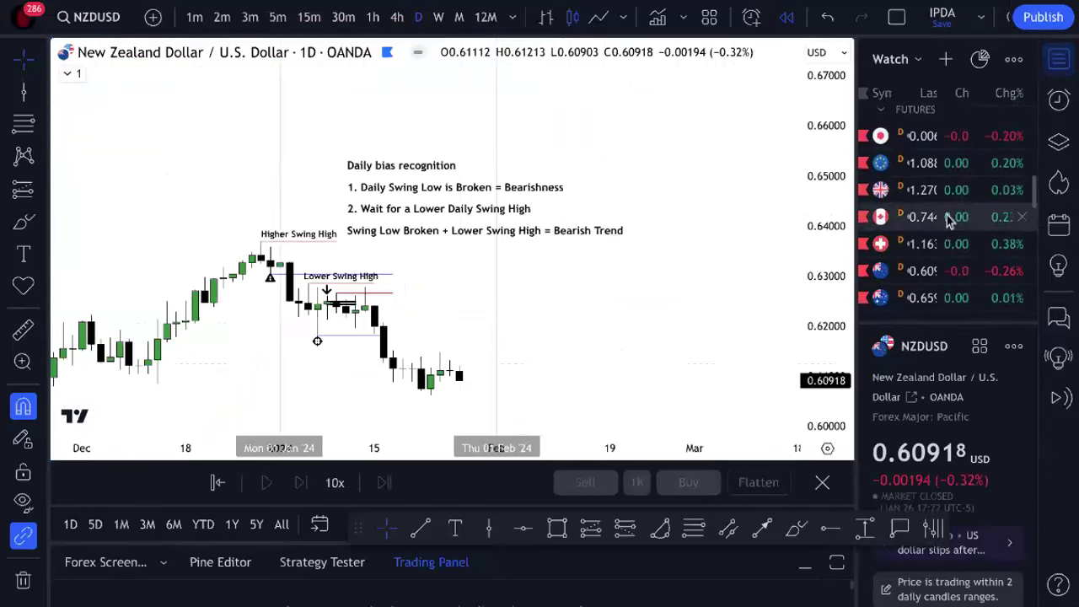
click(948, 219)
click(1059, 58)
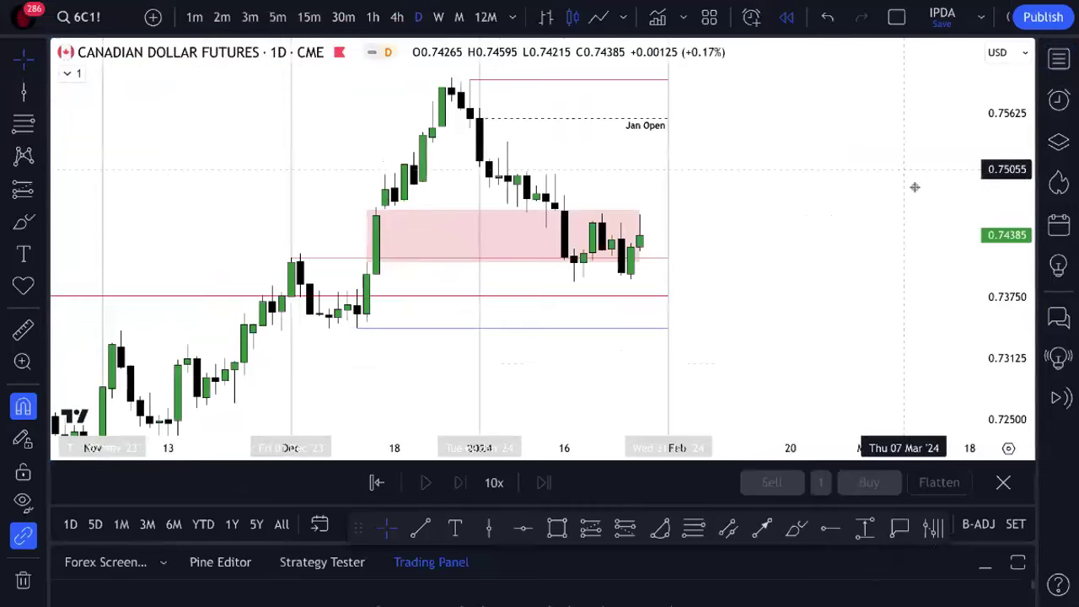
scroll(933, 276, up, 2)
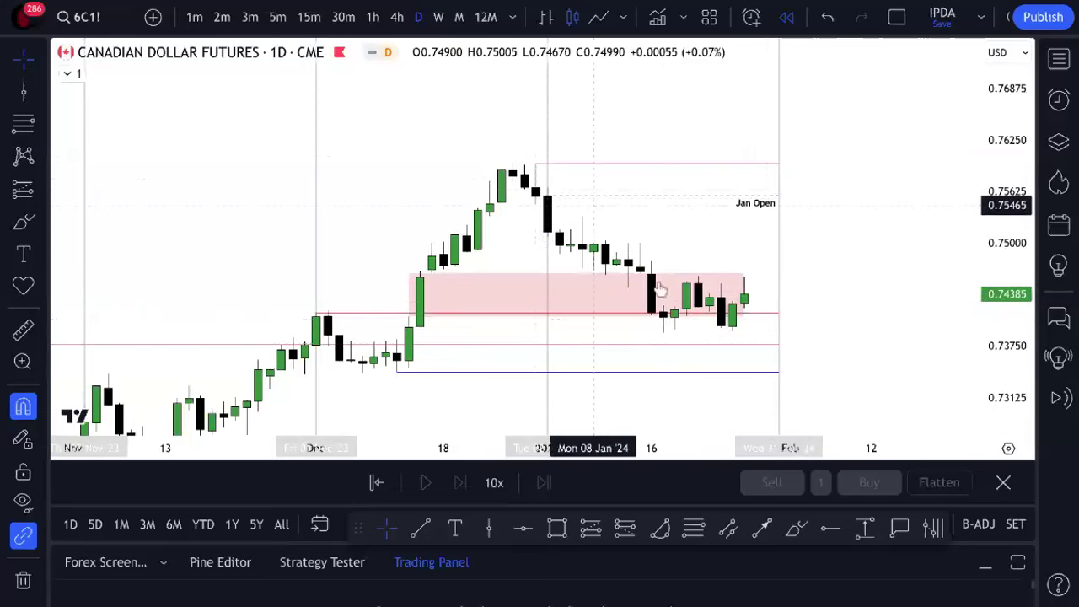
- Compare the Canadian Dollar futures side by side with USOIL in a two-chart layout, and return to the single chart
click(896, 17)
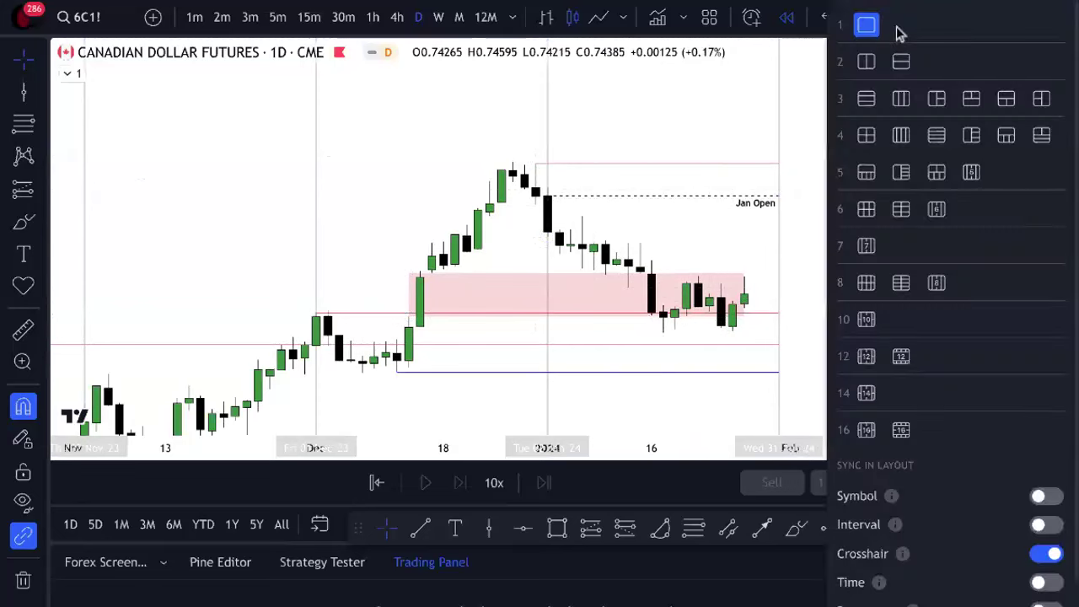
click(866, 70)
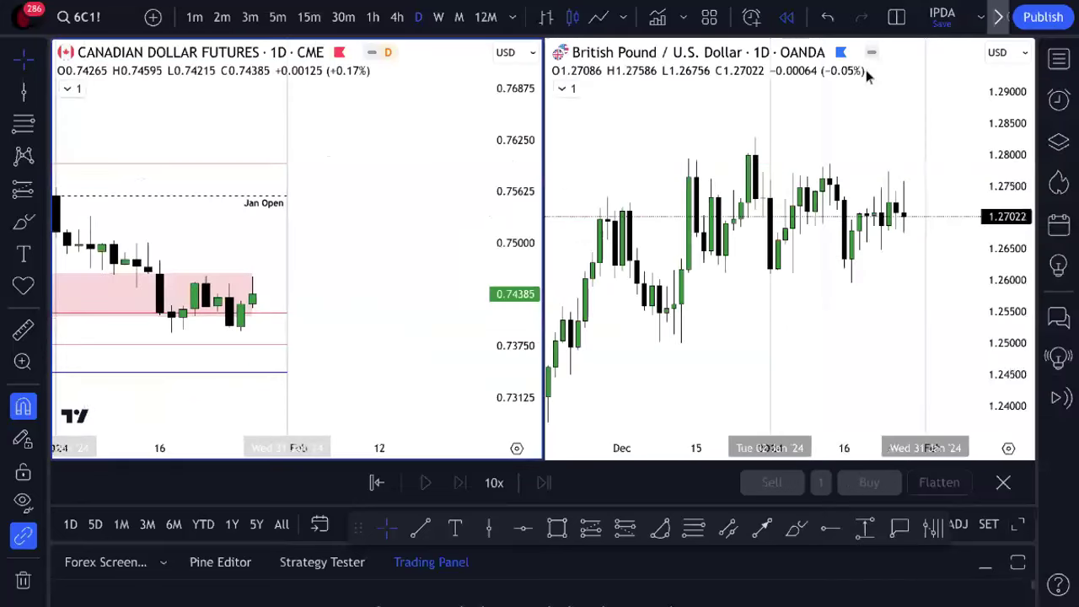
click(722, 279)
text(usoil)
key(Return)
scroll(860, 258, down, 2)
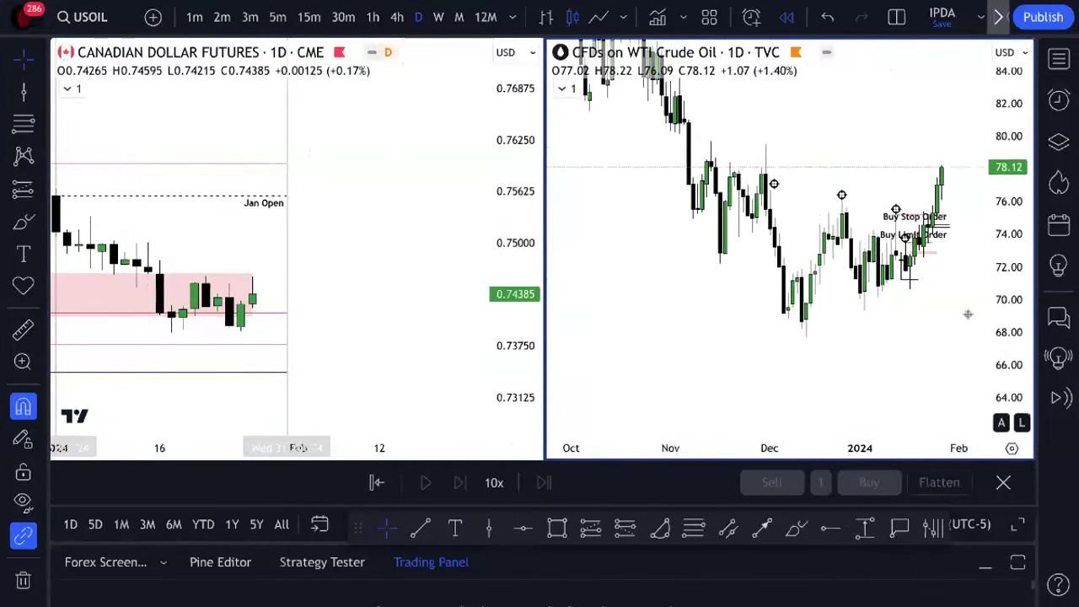
click(896, 17)
click(867, 28)
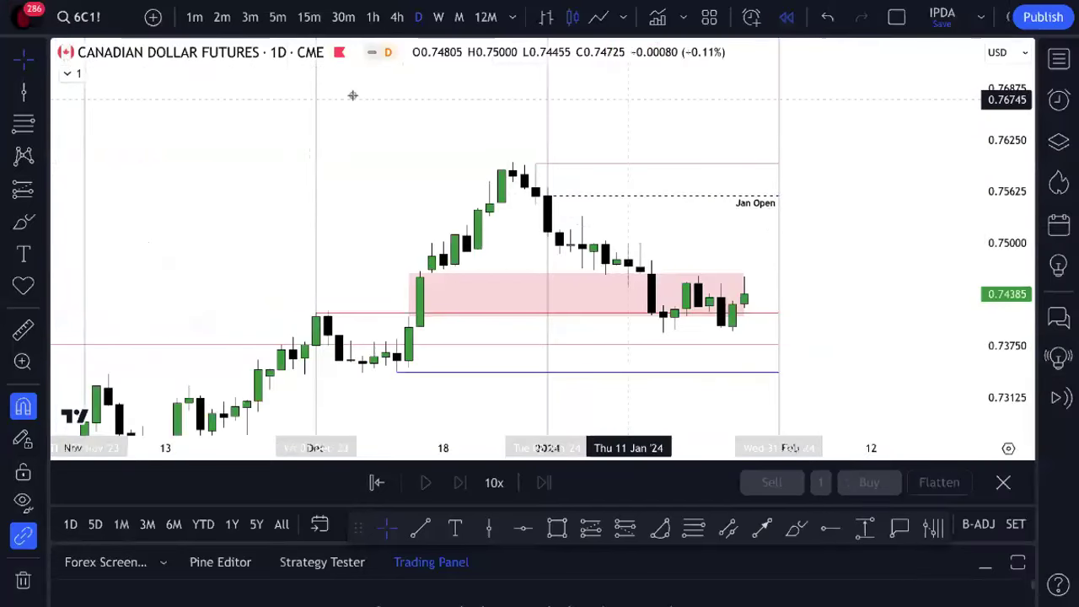
- Overlay DXY on the chart with a new price scale, and replace the Canadian Dollar futures with USOIL as main symbol
click(152, 17)
text(DXY)
mouse_move(703, 227)
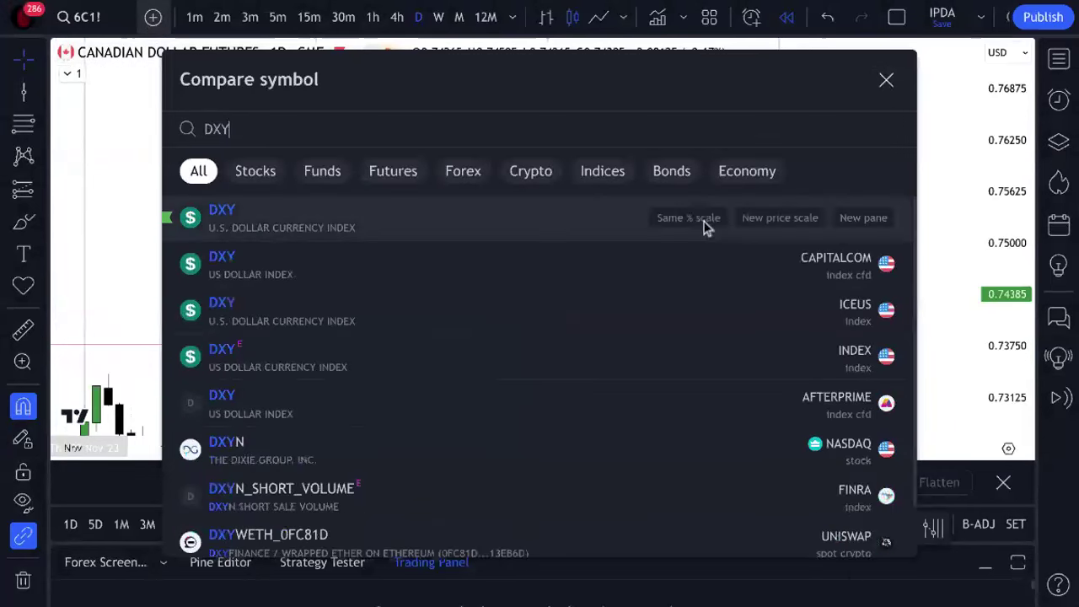
click(781, 220)
click(886, 80)
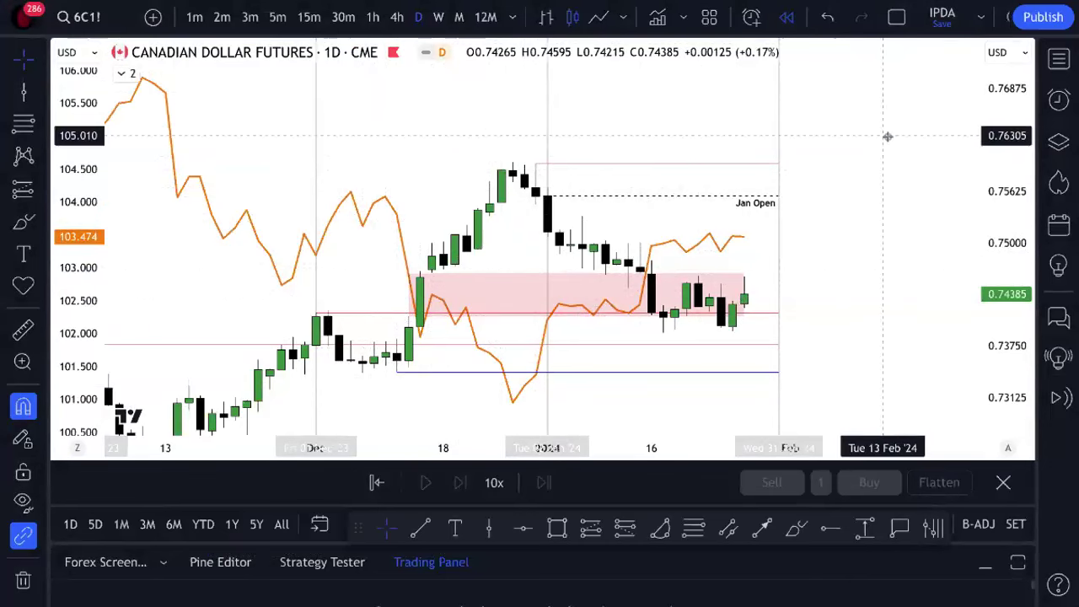
text(USOIL)
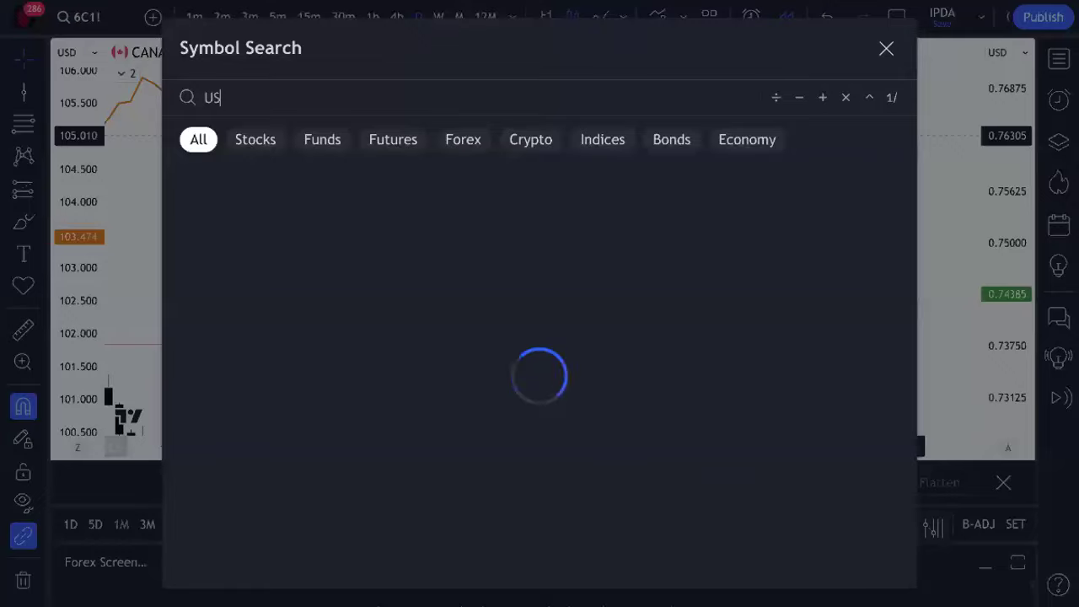
click(518, 193)
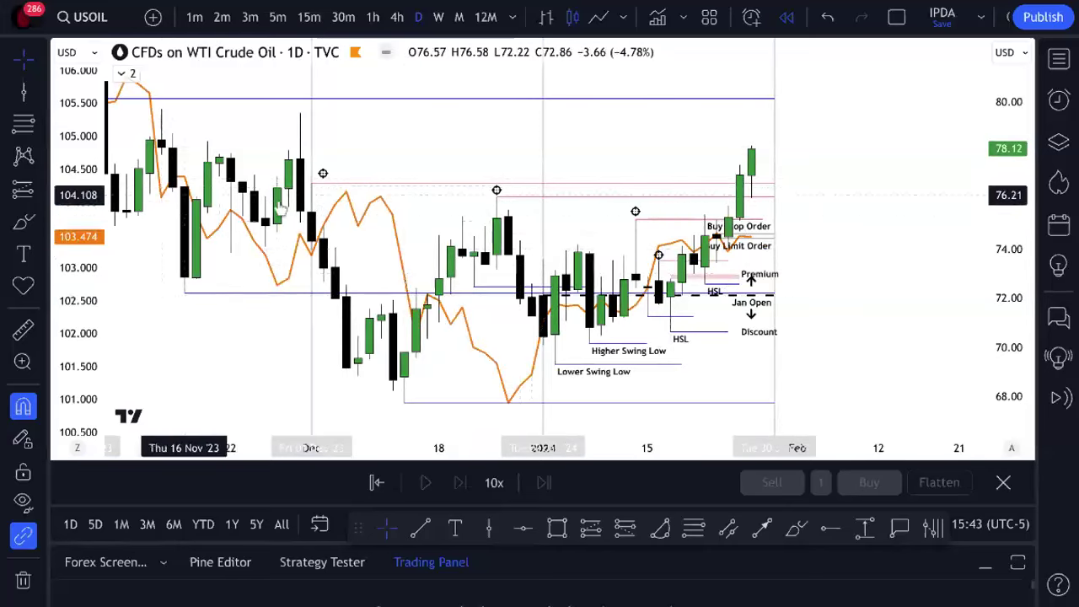
- Examine how WTI crude oil and the DXY line moved relative to each other from 2020 through 2022
scroll(433, 190, down, 3)
scroll(451, 189, down, 1)
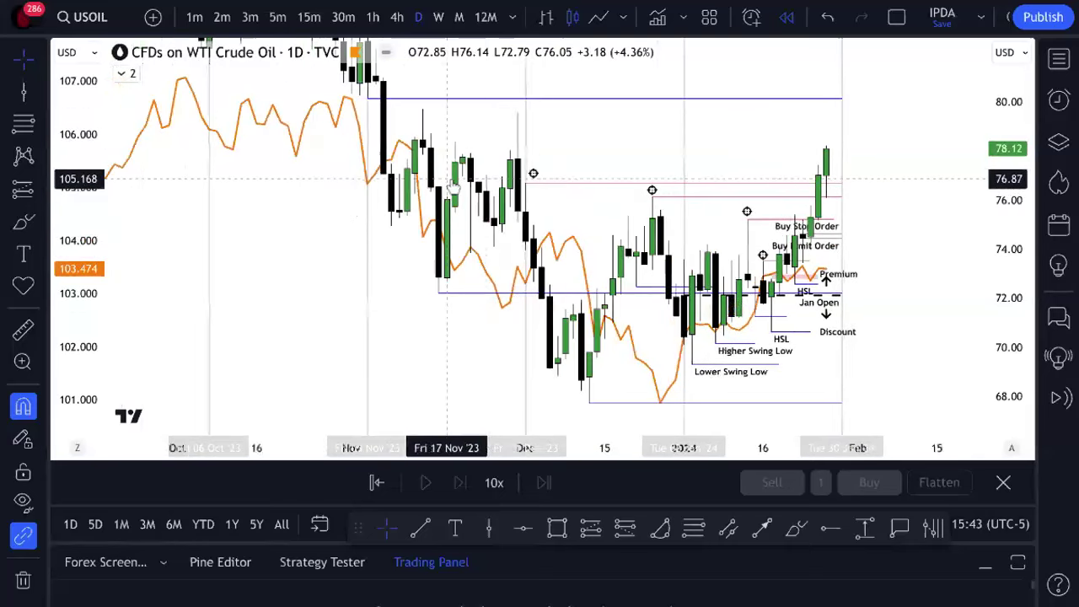
scroll(450, 184, down, 6)
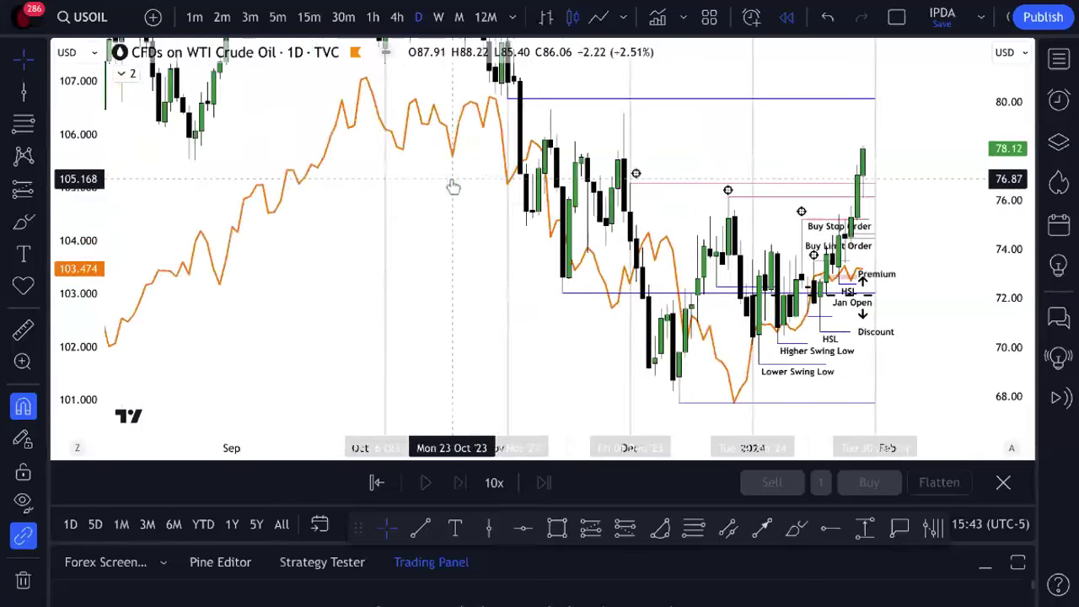
drag(528, 383, 516, 445)
drag(234, 257, 773, 245)
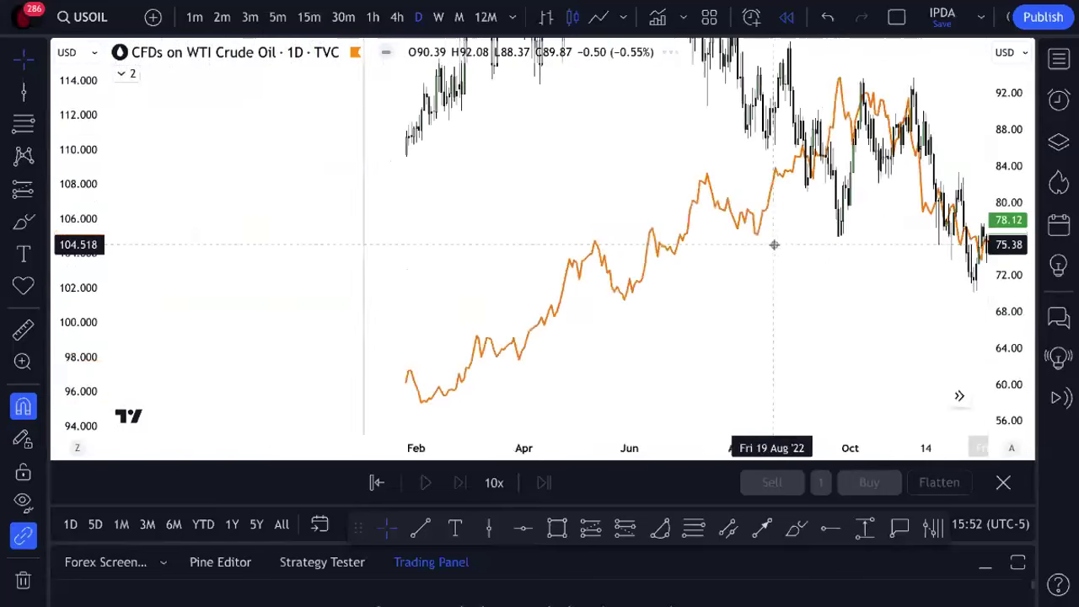
scroll(843, 243, down, 5)
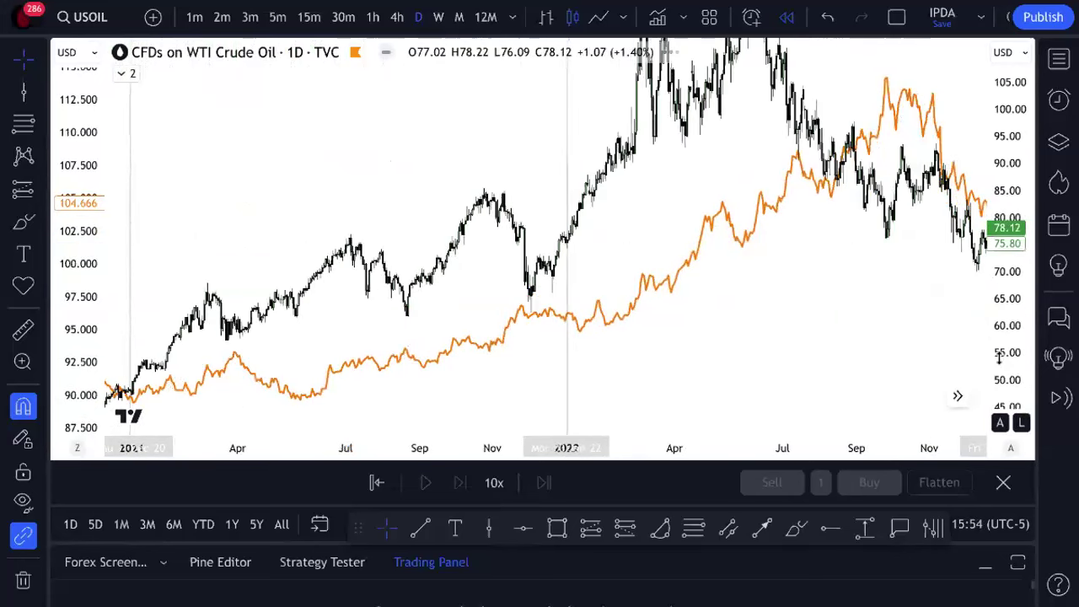
scroll(1007, 358, down, 3)
scroll(1007, 358, up, 2)
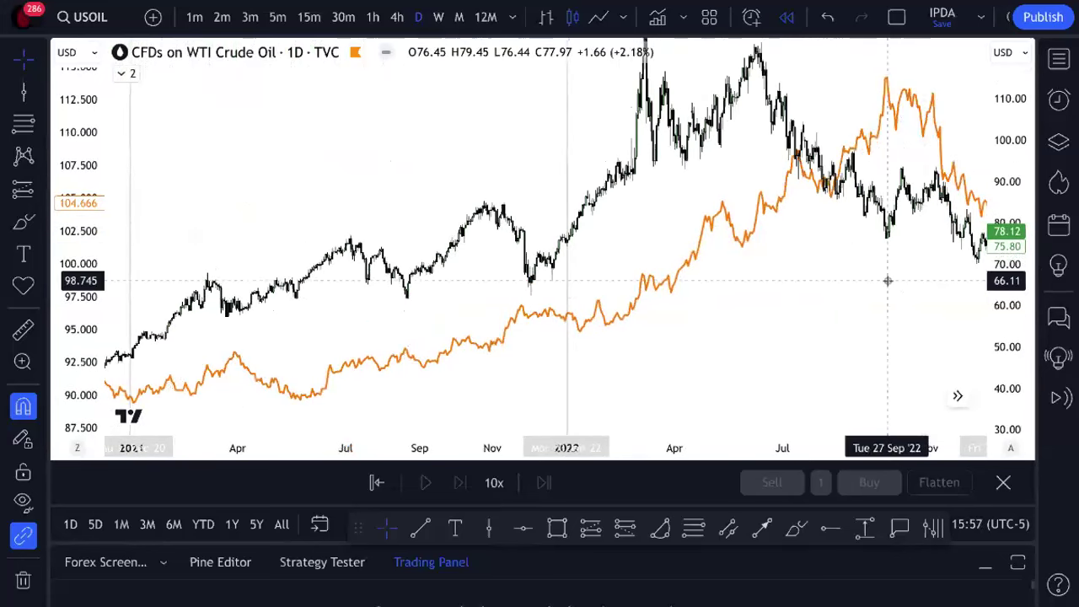
scroll(887, 281, left, 5)
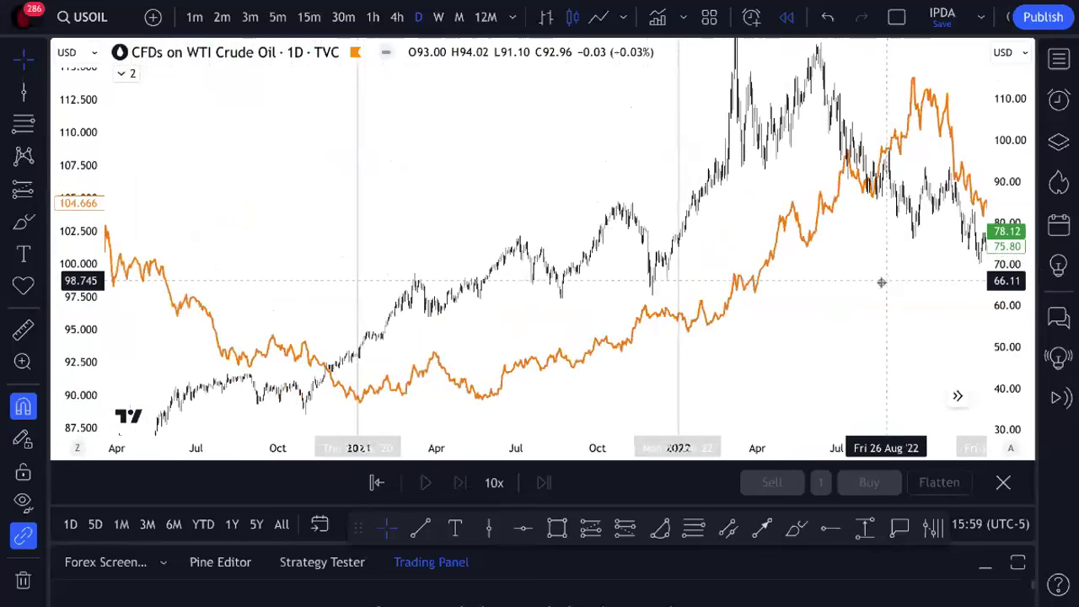
- Reset the chart view and examine how WTI crude oil and the DXY line moved relative to each other from 2023 into January 2024
drag(870, 304, 599, 291)
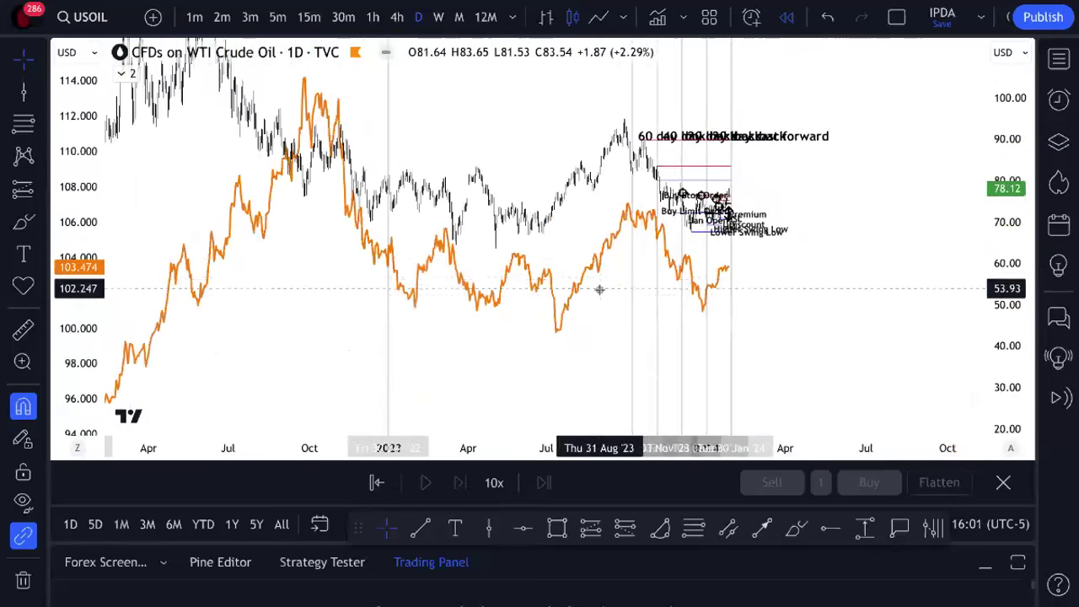
right_click(519, 321)
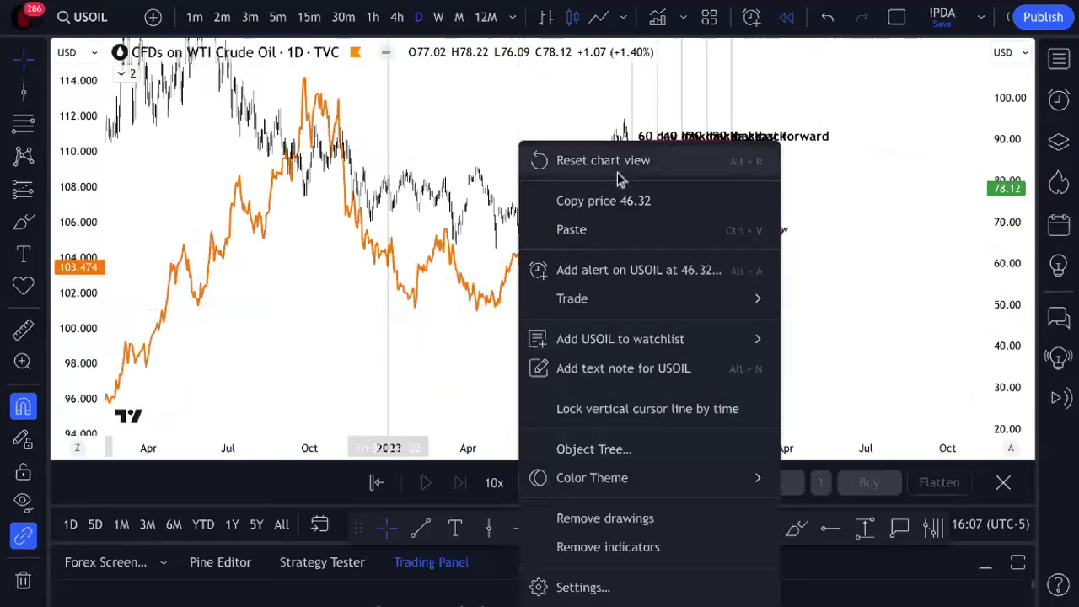
click(617, 172)
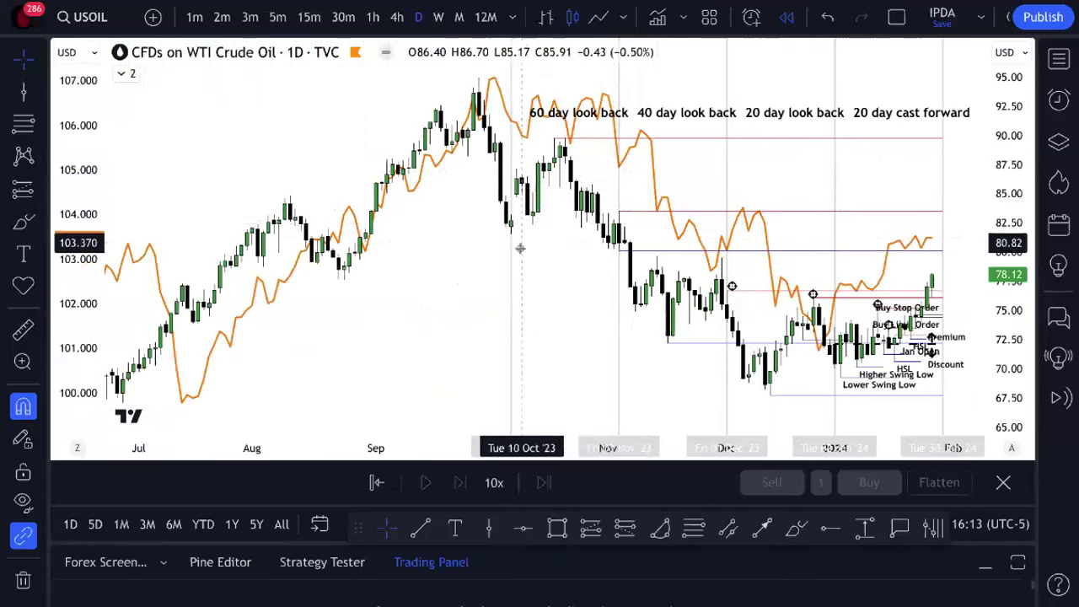
drag(552, 291, 467, 293)
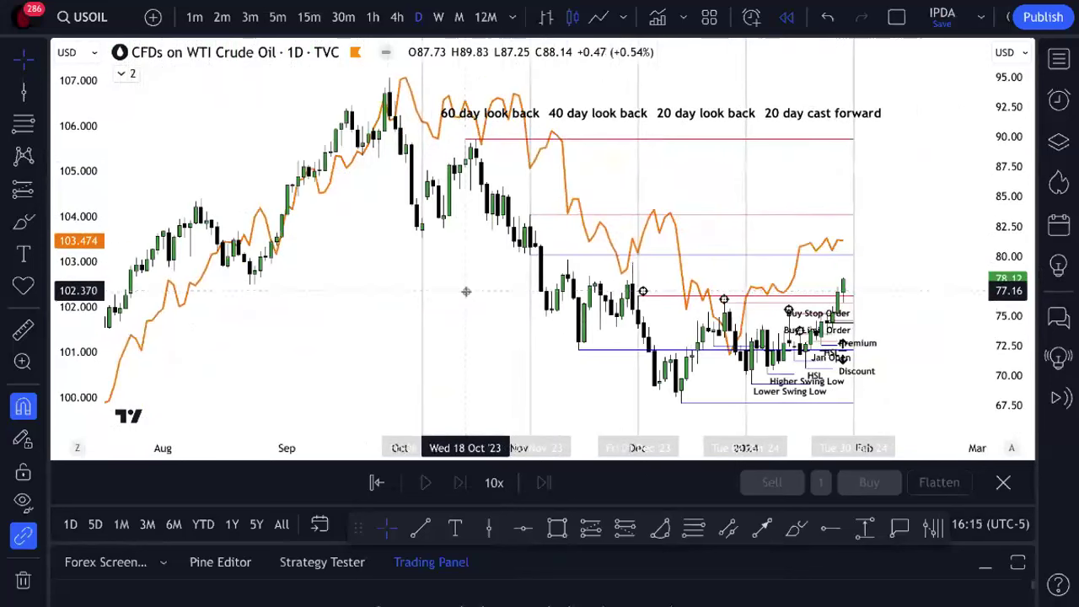
scroll(468, 293, up, 4)
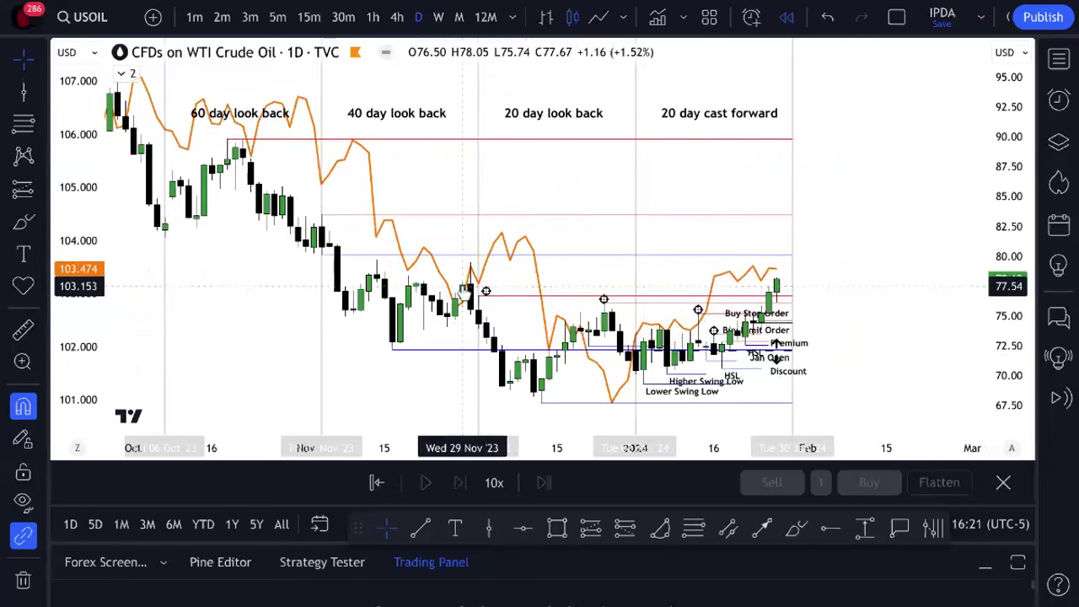
scroll(462, 286, down, 8)
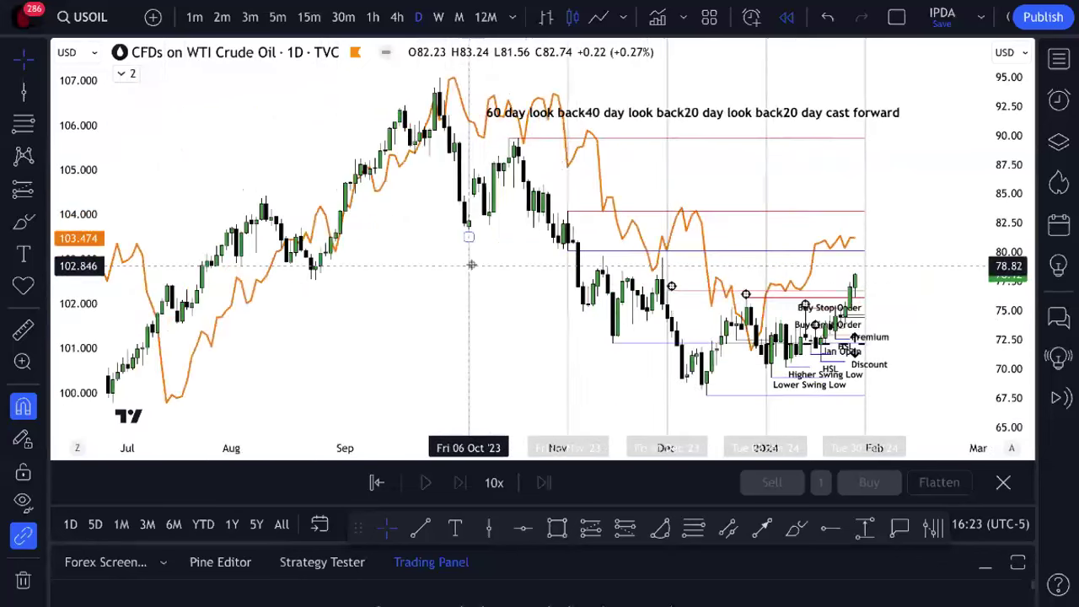
scroll(473, 260, down, 1)
scroll(473, 260, down, 3)
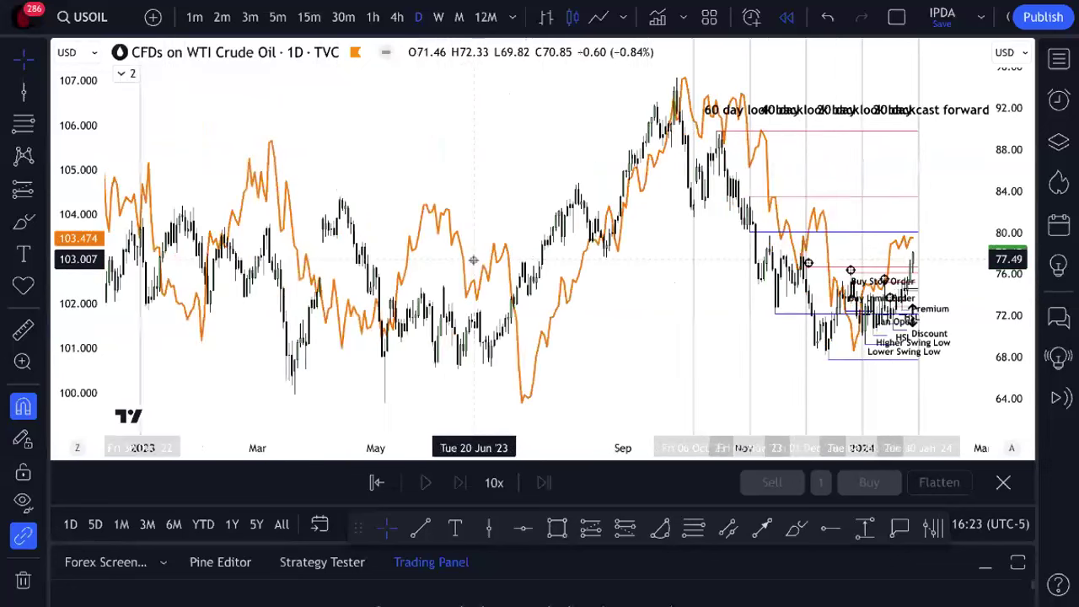
scroll(475, 268, up, 3)
scroll(476, 270, up, 2)
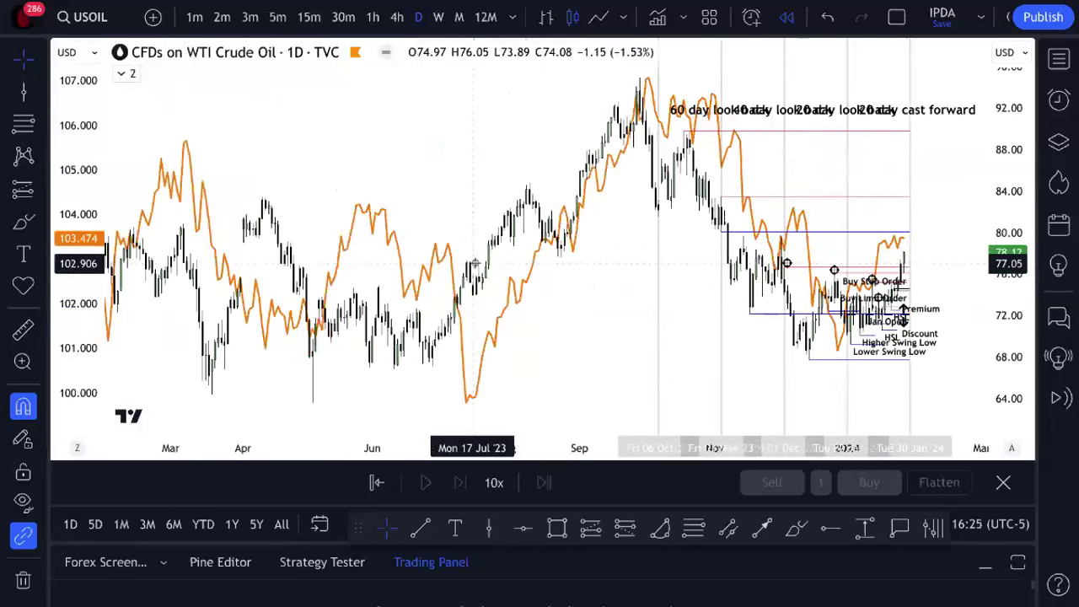
scroll(475, 263, up, 1)
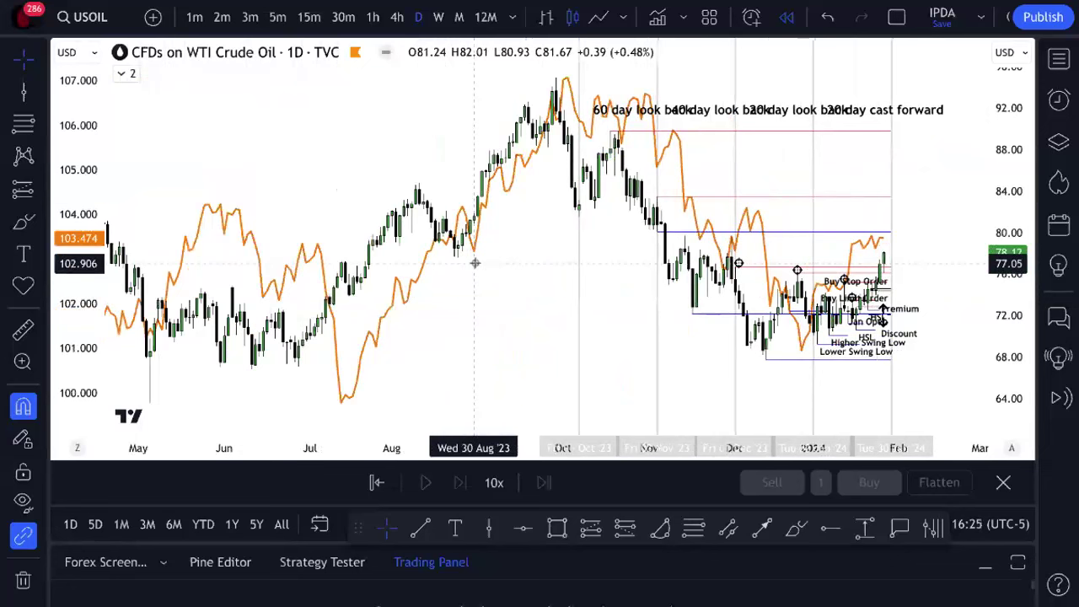
scroll(475, 263, up, 2)
scroll(474, 263, up, 4)
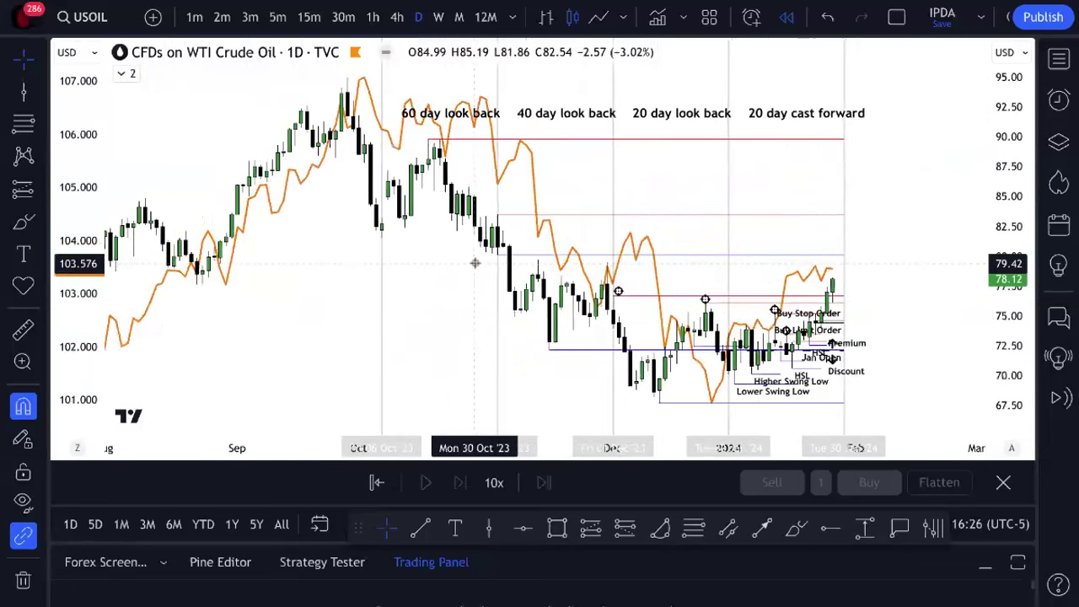
scroll(475, 268, up, 2)
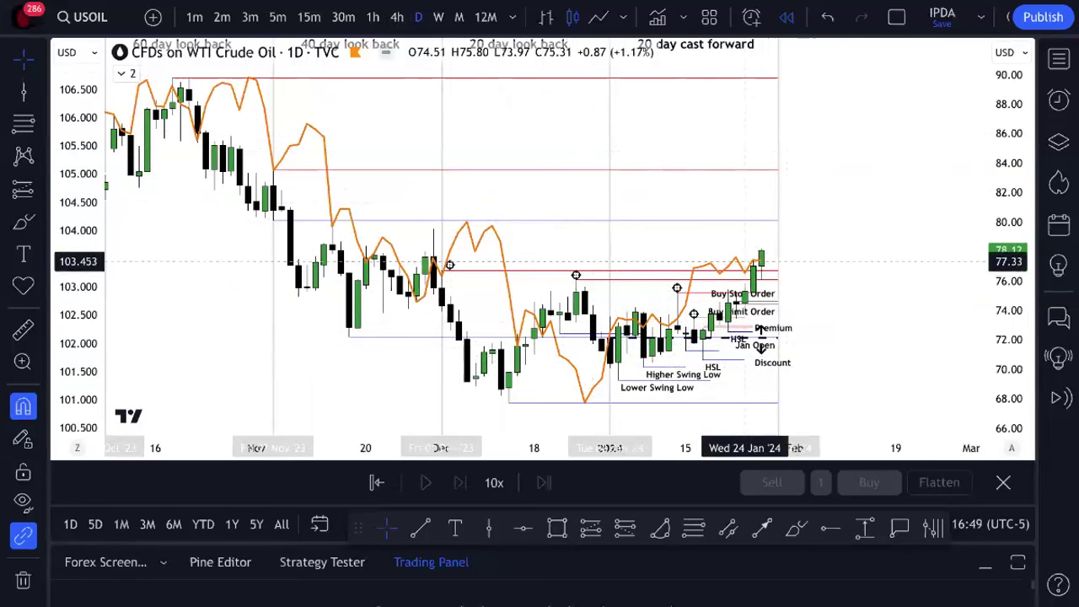
- Undo the recent chart changes, including the DXY overlay, back to the two-chart layout of Canadian Dollar futures and USOIL
click(125, 74)
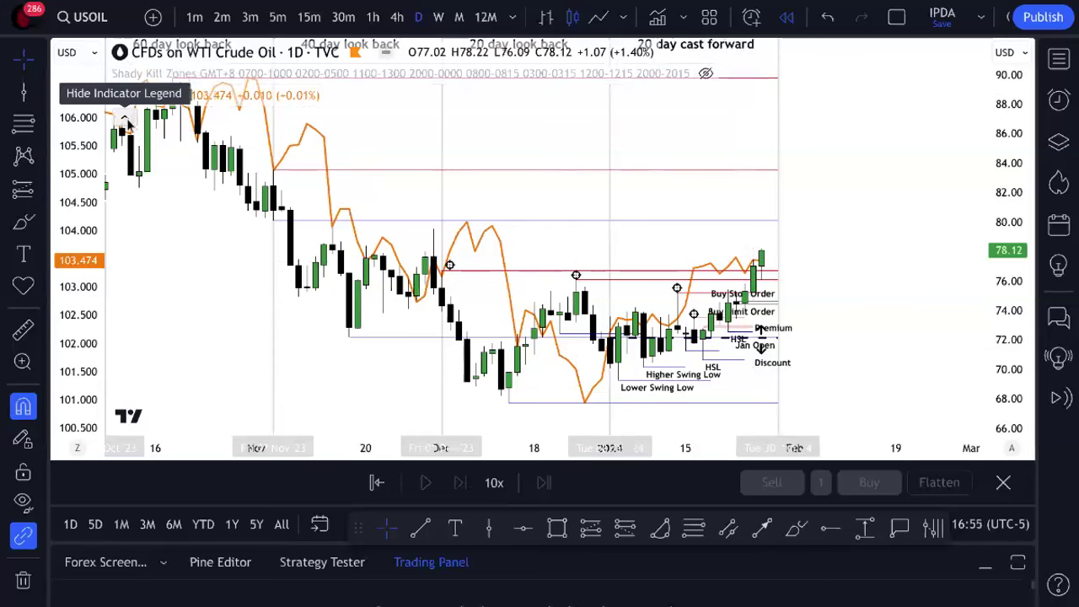
click(126, 120)
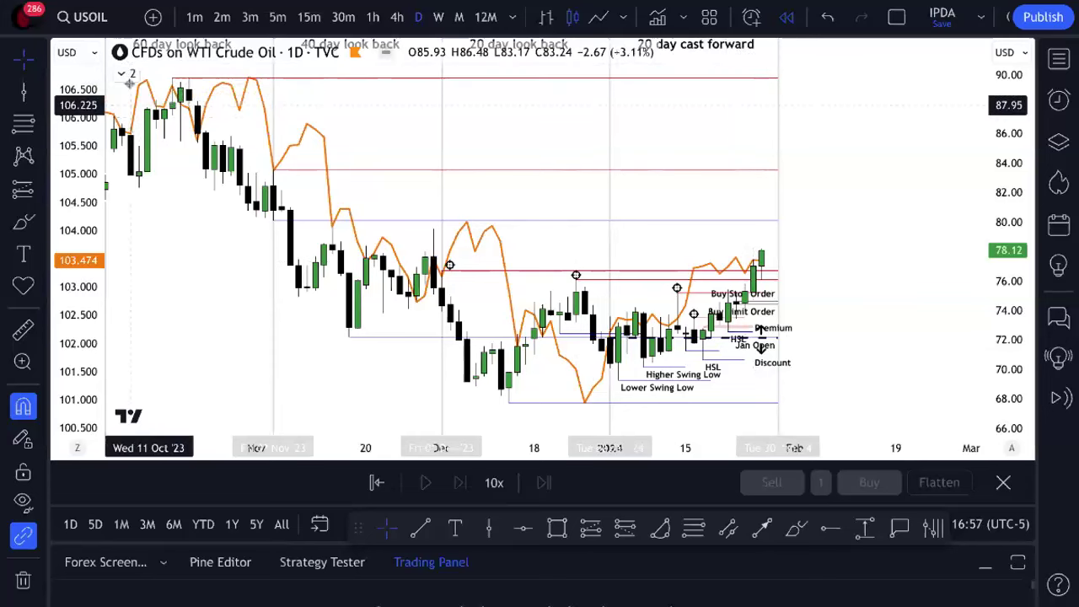
click(131, 82)
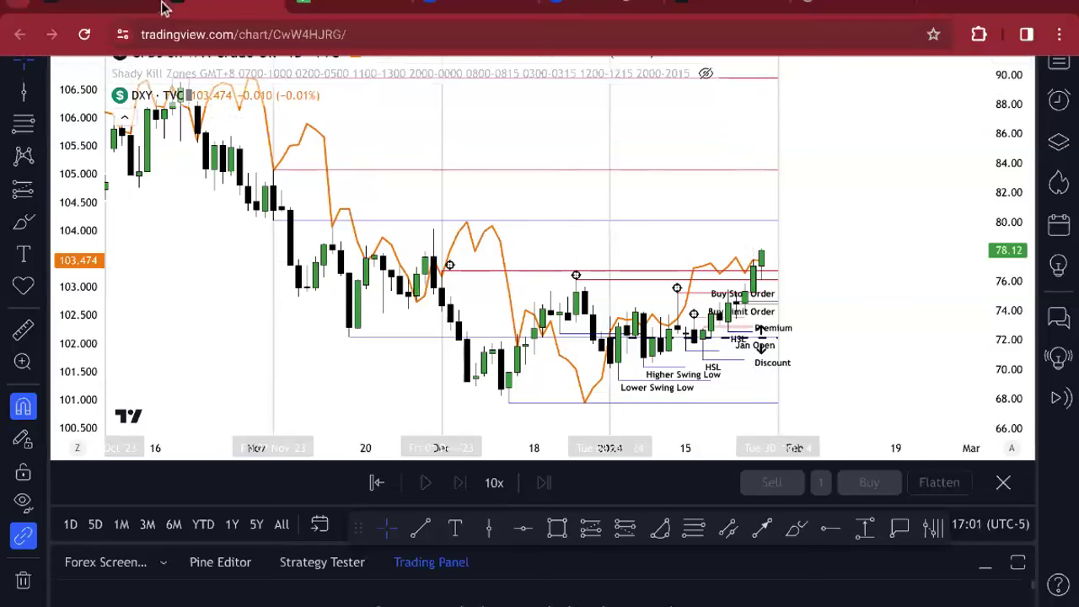
mouse_move(169, 10)
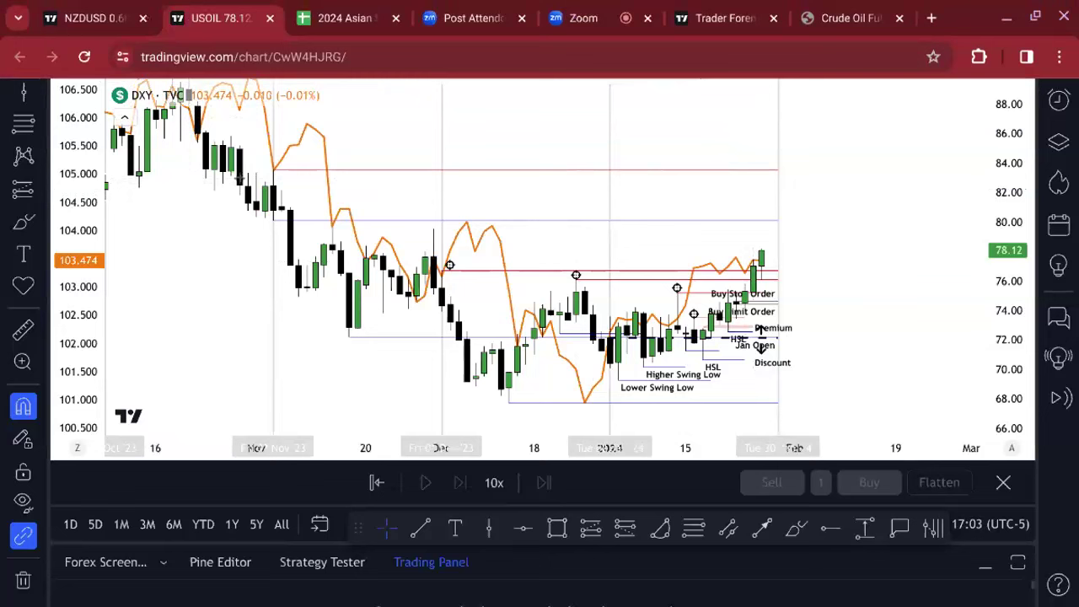
click(826, 20)
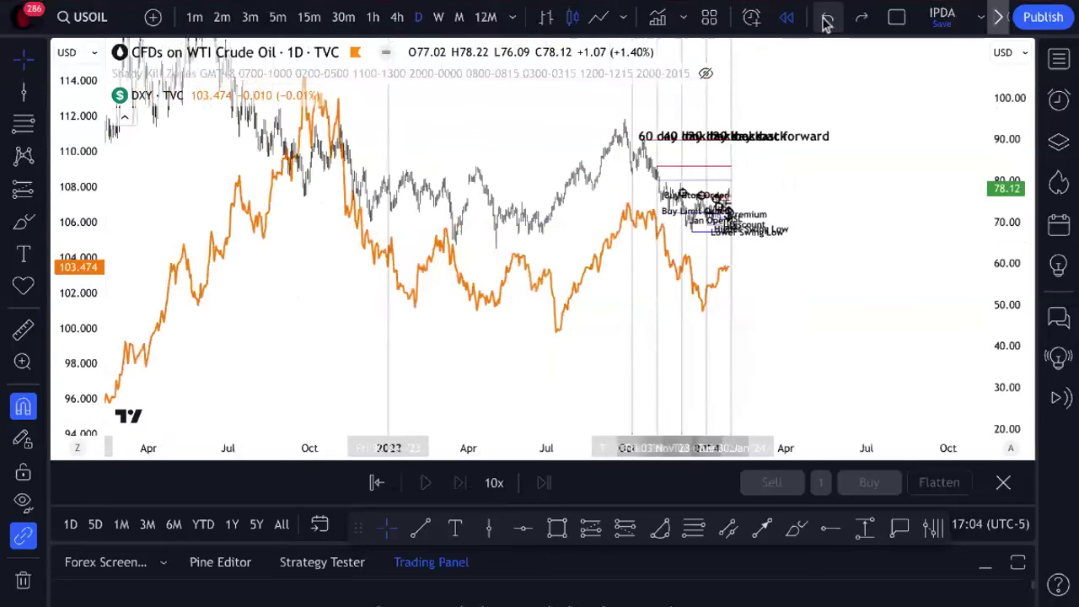
click(826, 20)
click(826, 21)
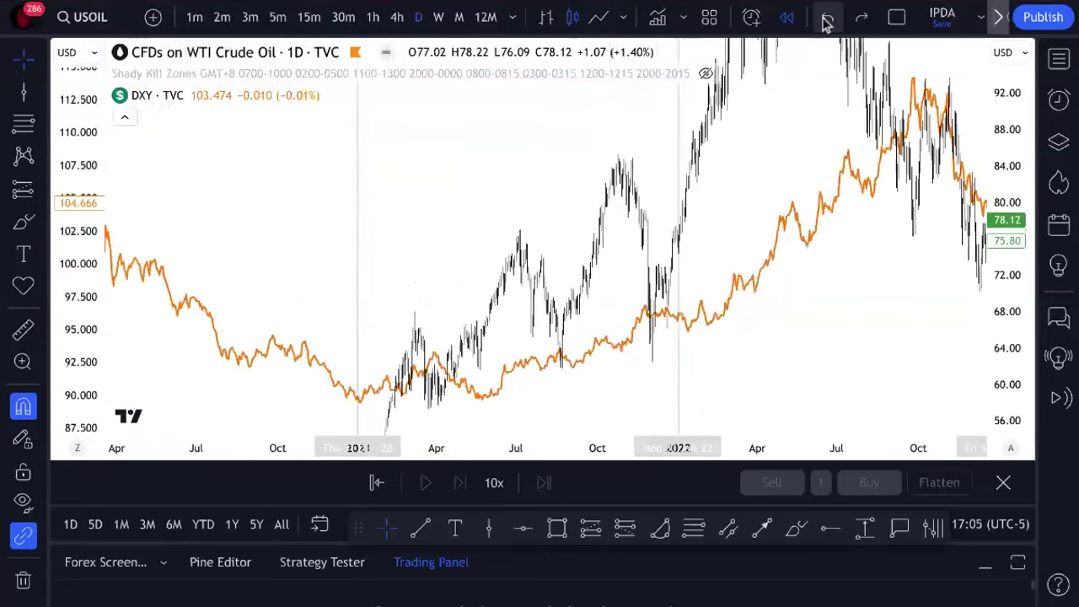
click(826, 20)
click(826, 20)
click(826, 20)
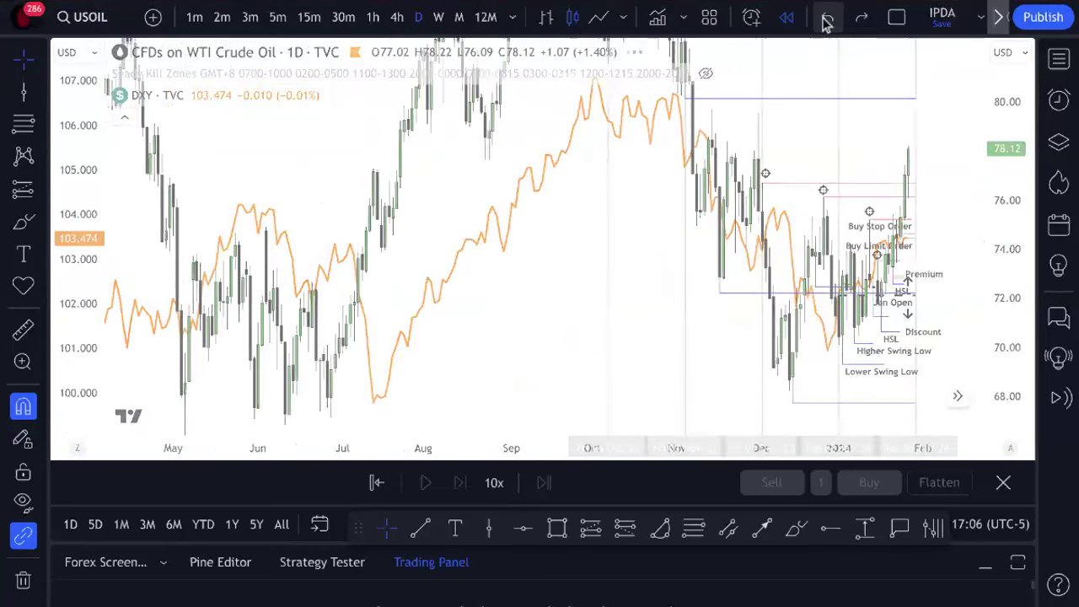
click(826, 20)
click(826, 20)
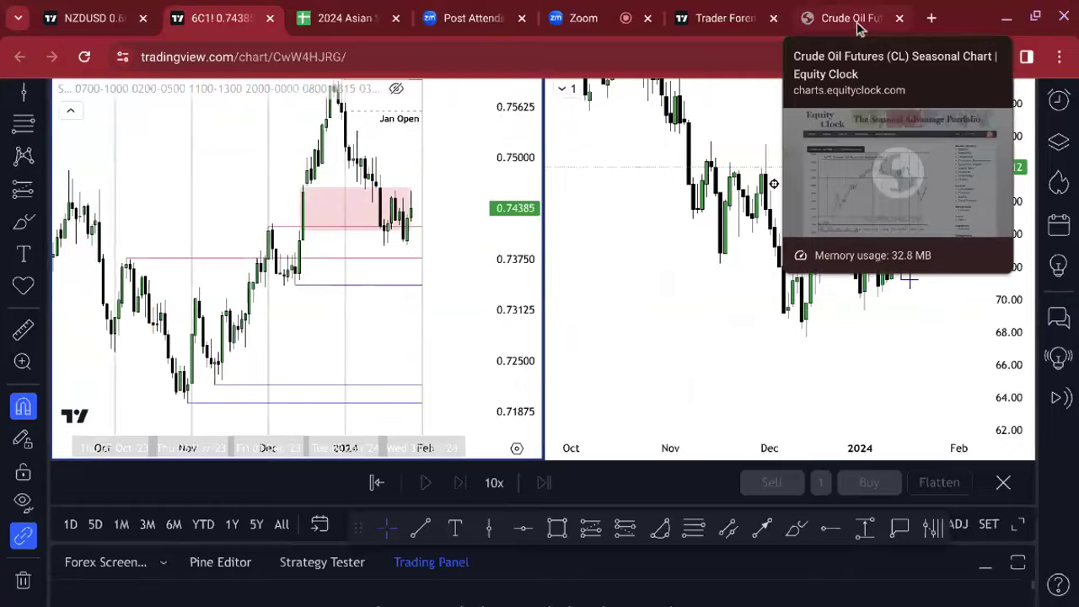
- Switch to the Equity Clock crude oil seasonal chart and place its window in a half-screen split beside the other browser window
click(851, 19)
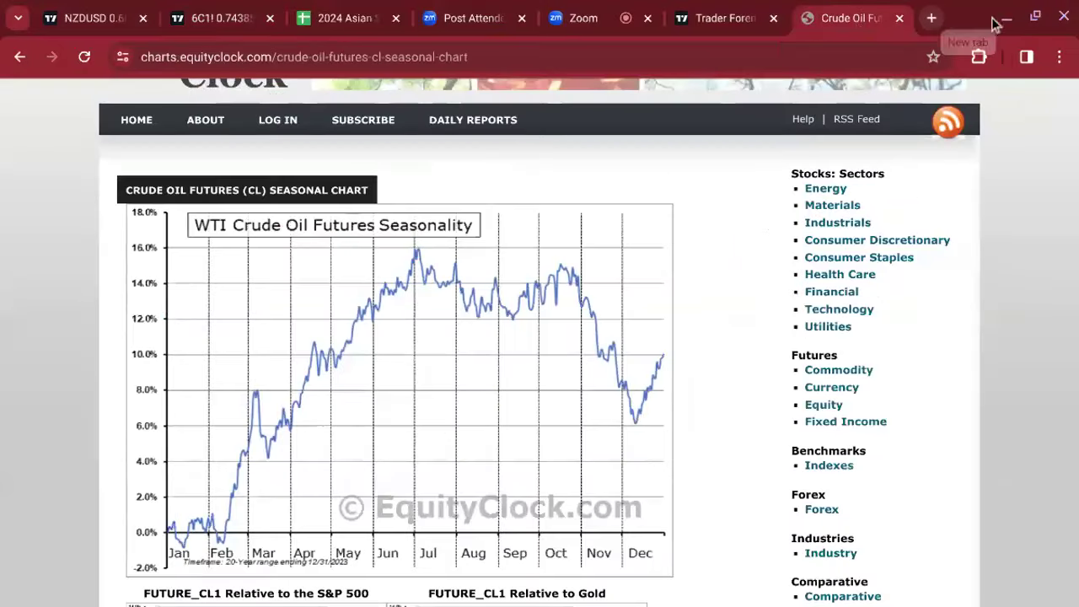
mouse_move(1035, 15)
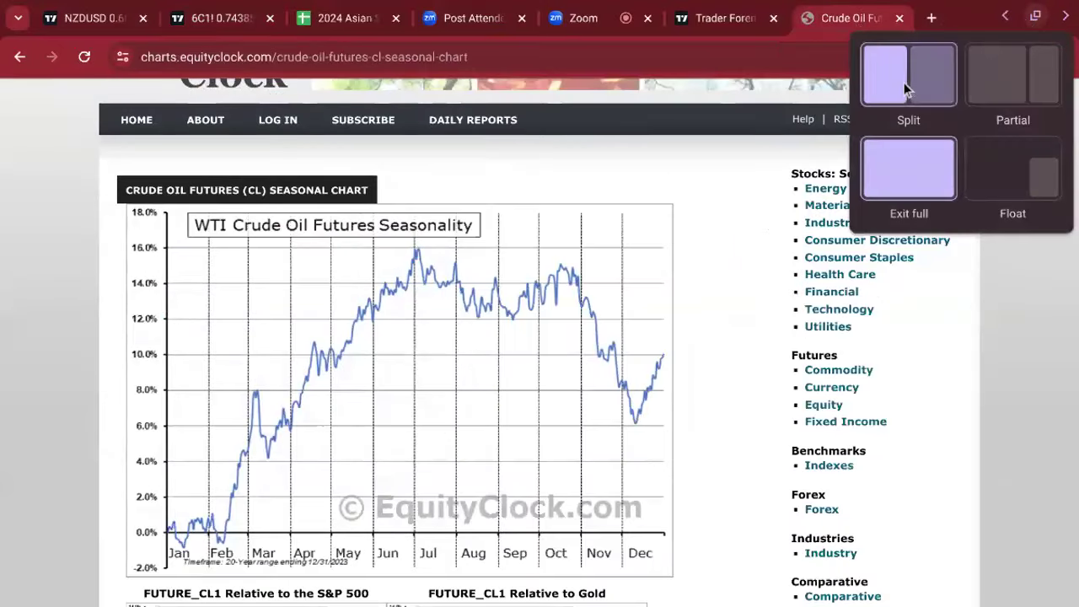
click(903, 83)
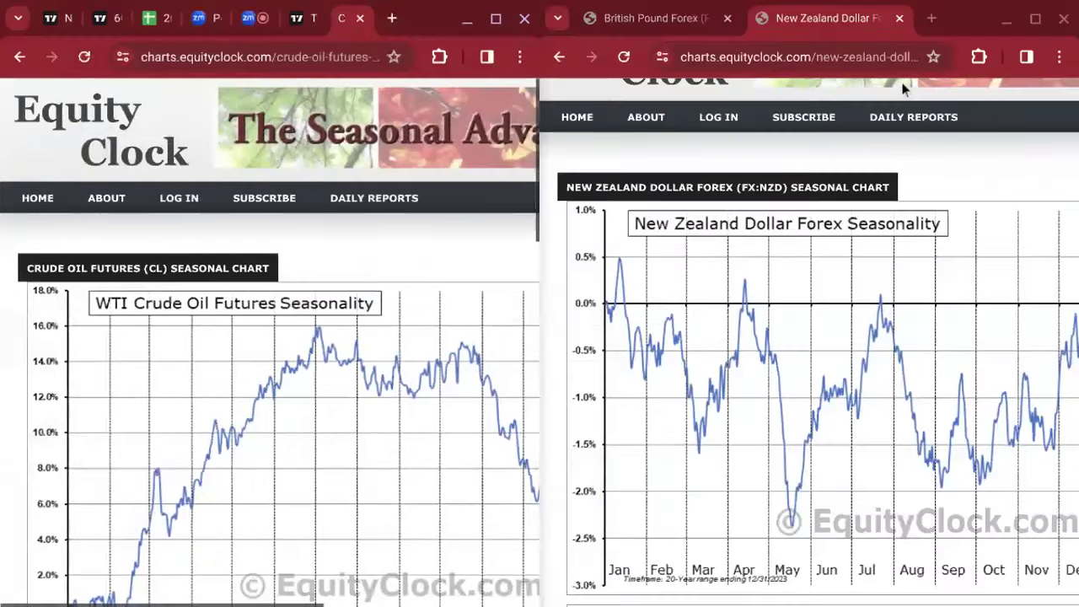
- In the window showing the New Zealand Dollar seasonal chart, open Equity Clock's Forex category
click(712, 145)
scroll(784, 219, down, 5)
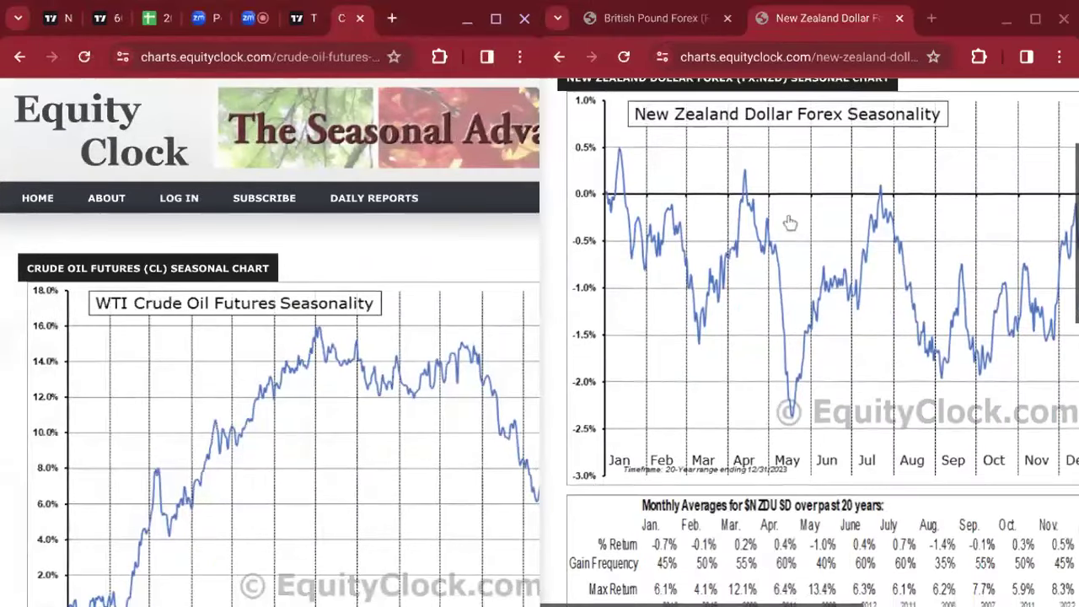
scroll(763, 295, up, 6)
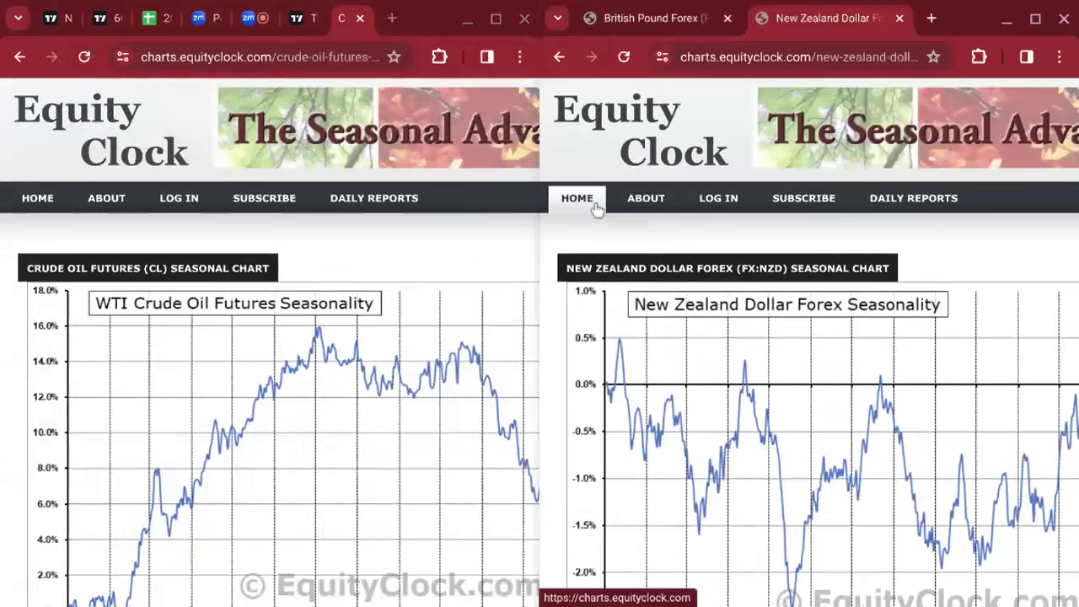
scroll(717, 287, down, 3)
scroll(720, 291, down, 8)
click(814, 366)
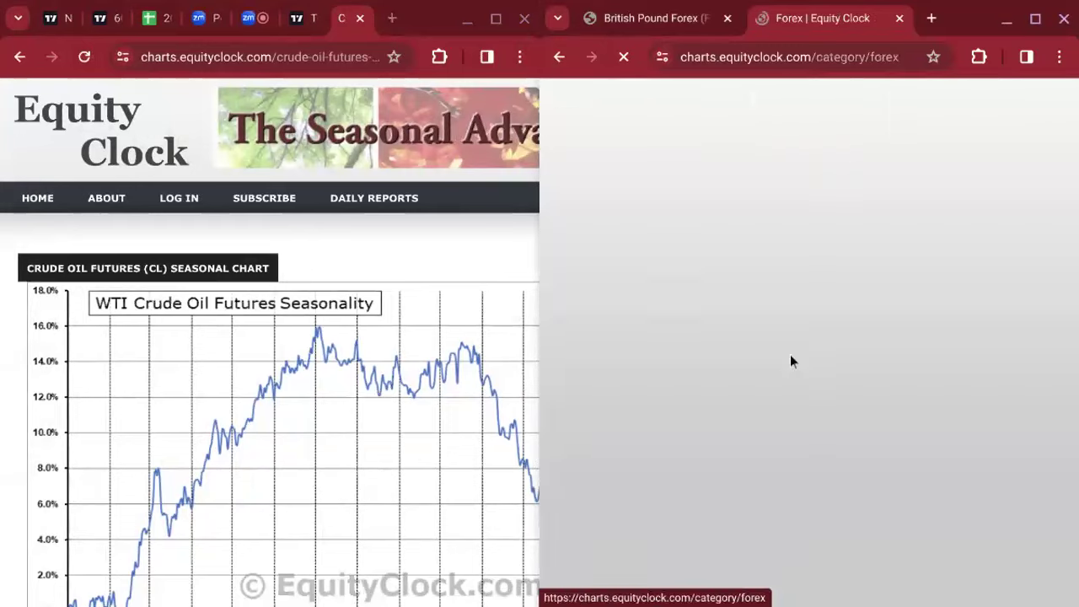
- Search the seasonal charts for US Dollar Index and open the US Dollar Index (USD) seasonal chart
click(611, 243)
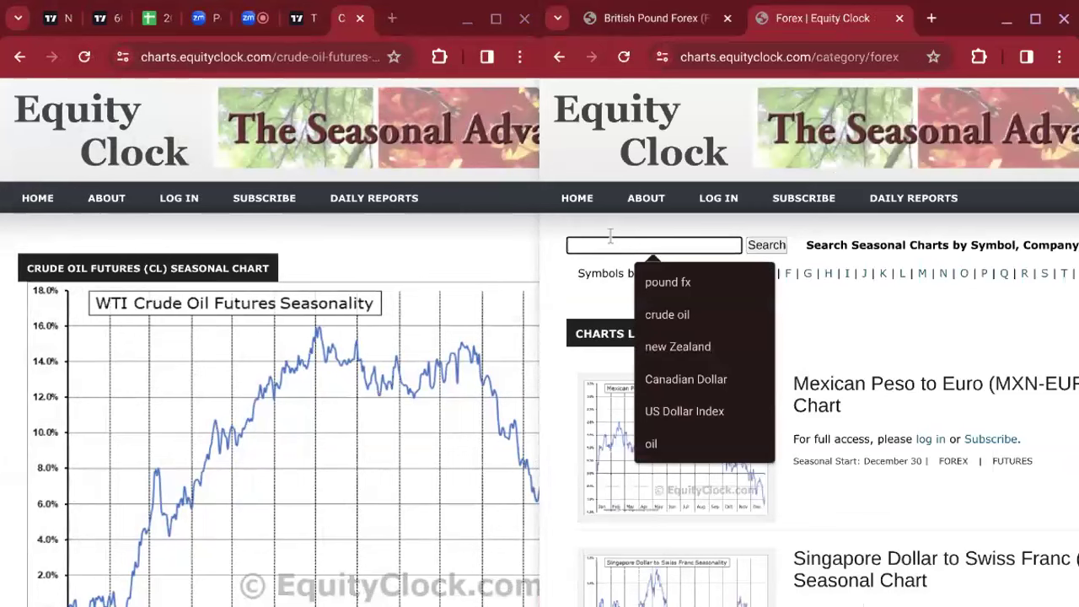
click(683, 410)
click(766, 245)
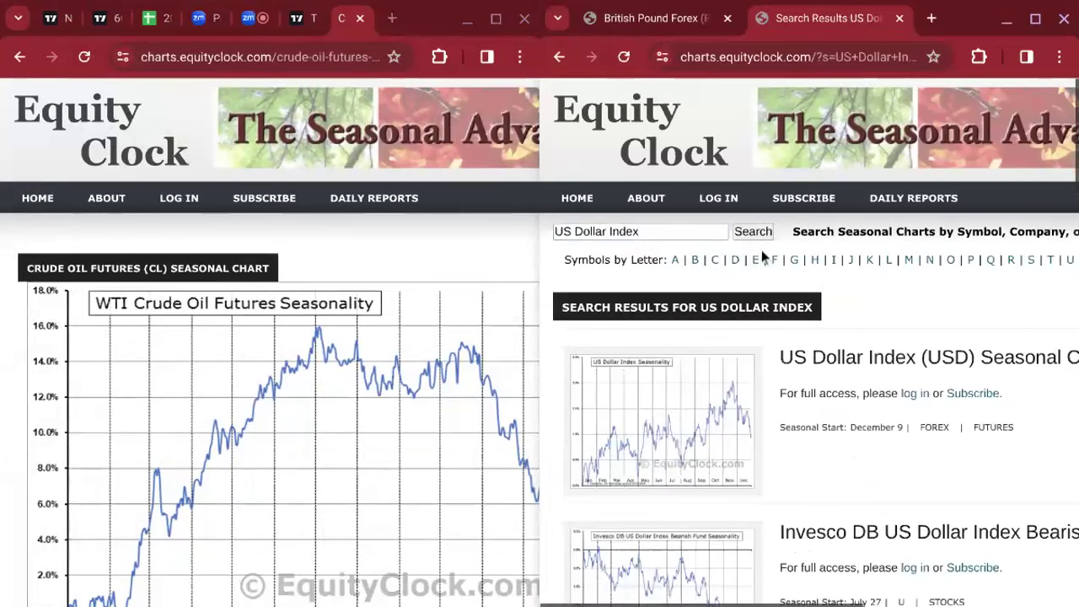
scroll(687, 284, down, 2)
click(668, 290)
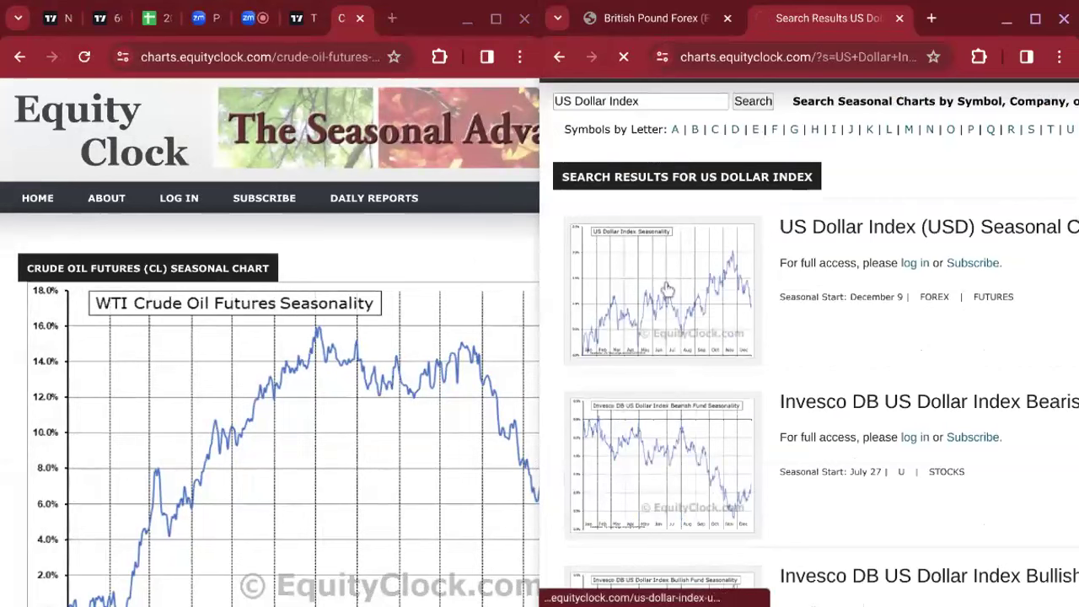
- Compare the monthly seasonality curves of WTI crude oil futures and the US Dollar Index side by side
scroll(725, 371, down, 3)
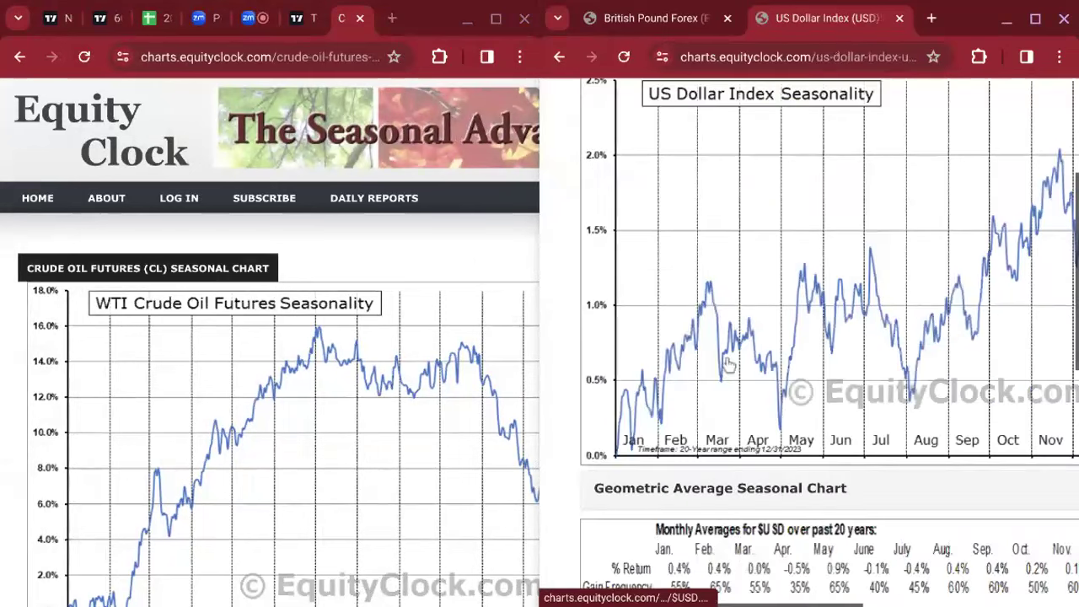
scroll(729, 364, up, 3)
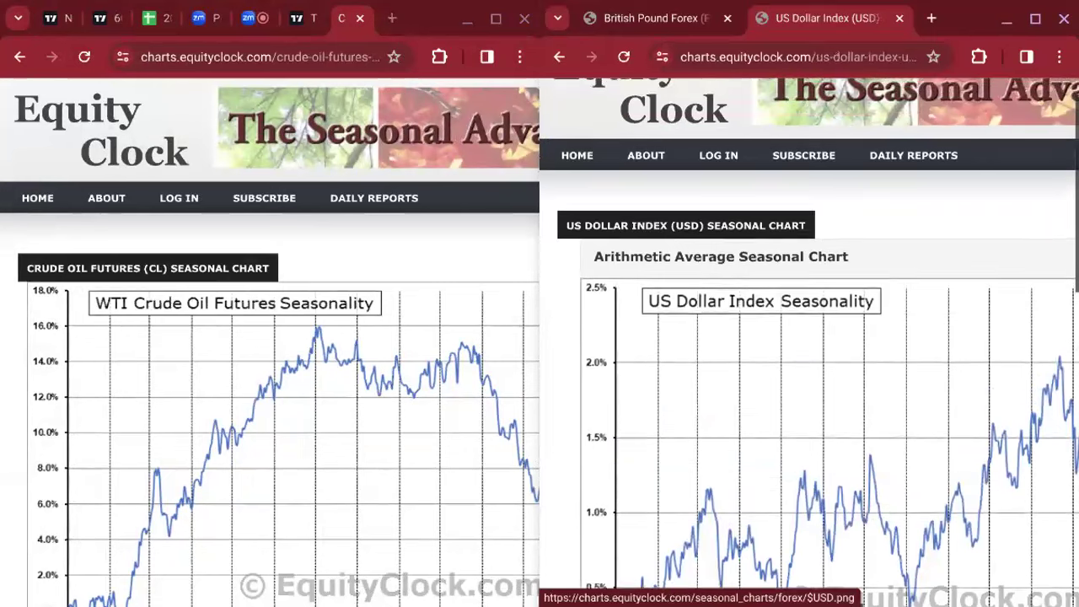
scroll(809, 379, right, 2)
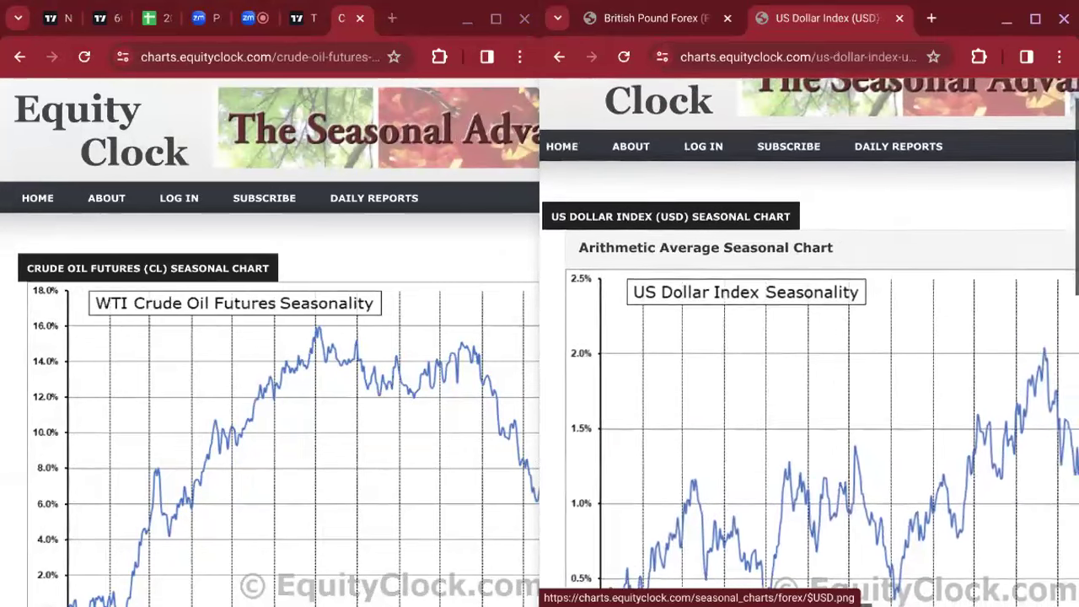
scroll(809, 379, down, 2)
scroll(809, 379, left, 1)
scroll(810, 380, down, 1)
scroll(269, 379, down, 3)
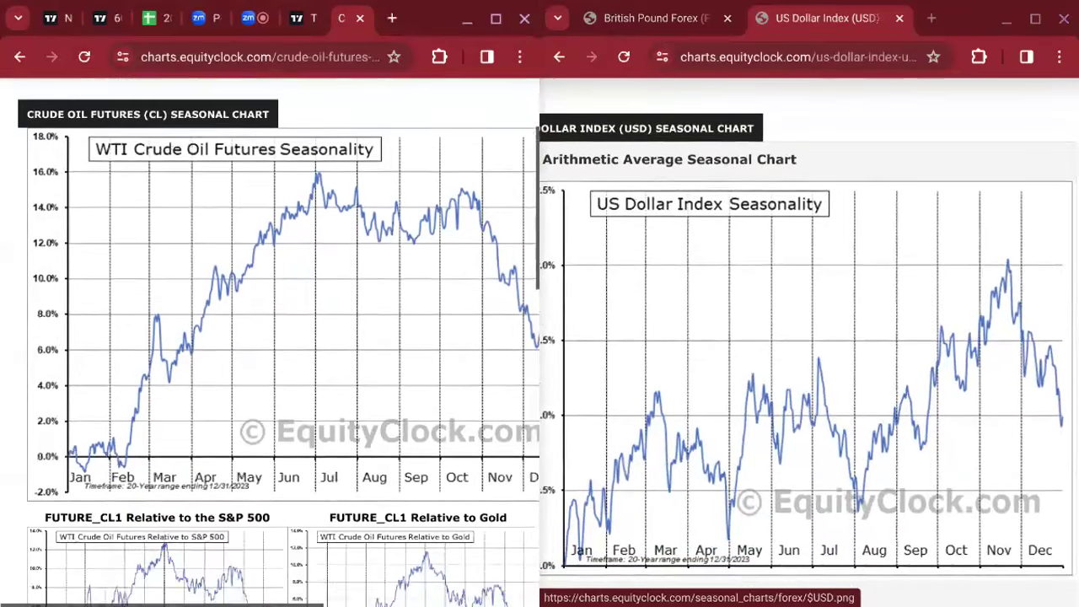
scroll(269, 380, up, 1)
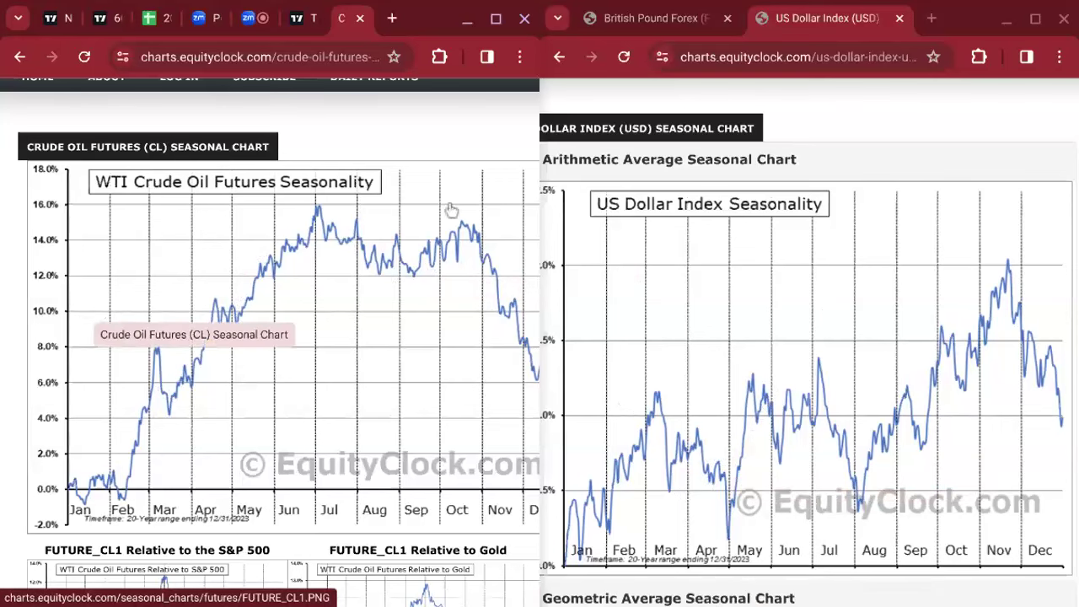
scroll(481, 162, up, 1)
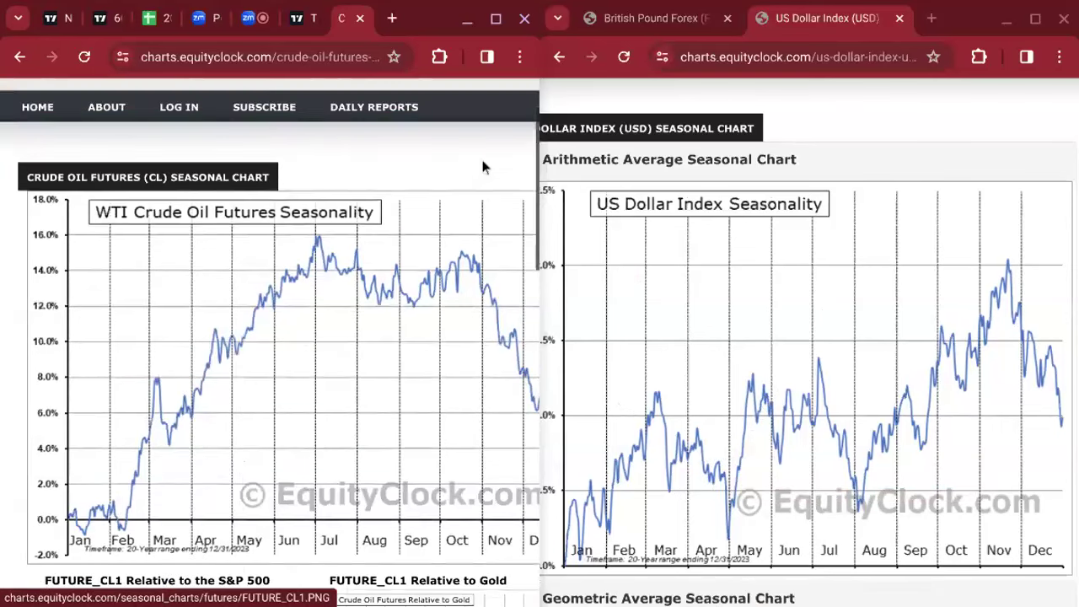
scroll(482, 167, up, 1)
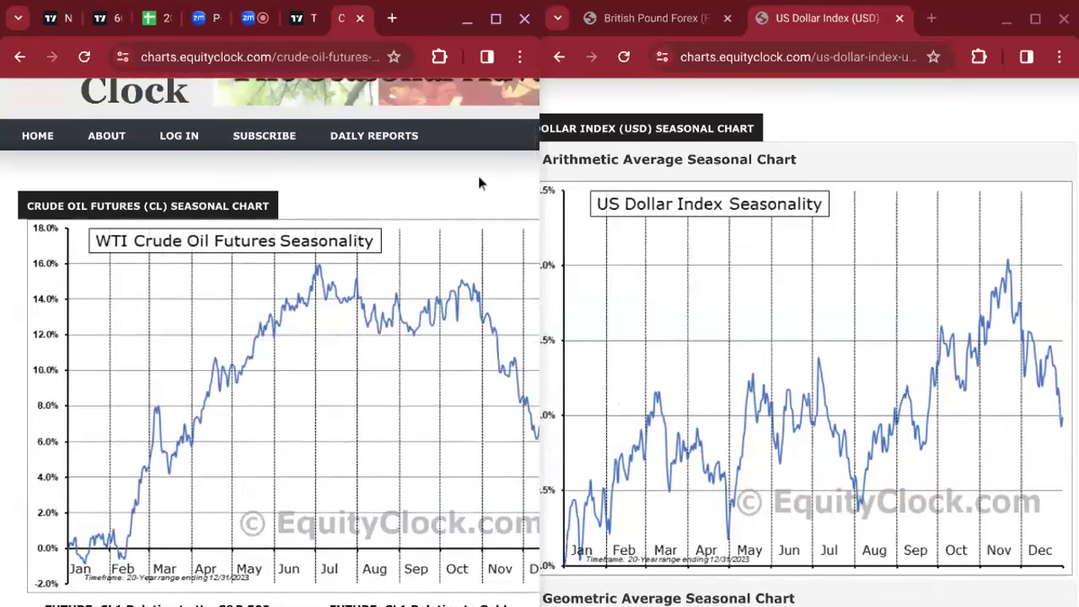
- Expand the browser window with the TradingView Canadian Dollar Futures charts to full size and return to the crude oil seasonal chart
scroll(477, 172, down, 1)
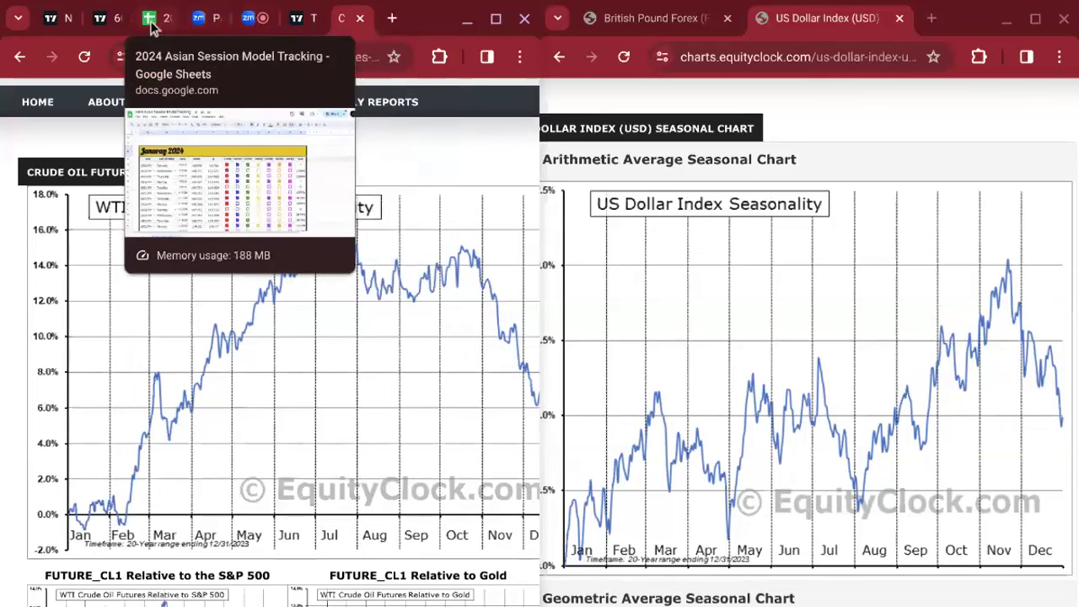
click(105, 19)
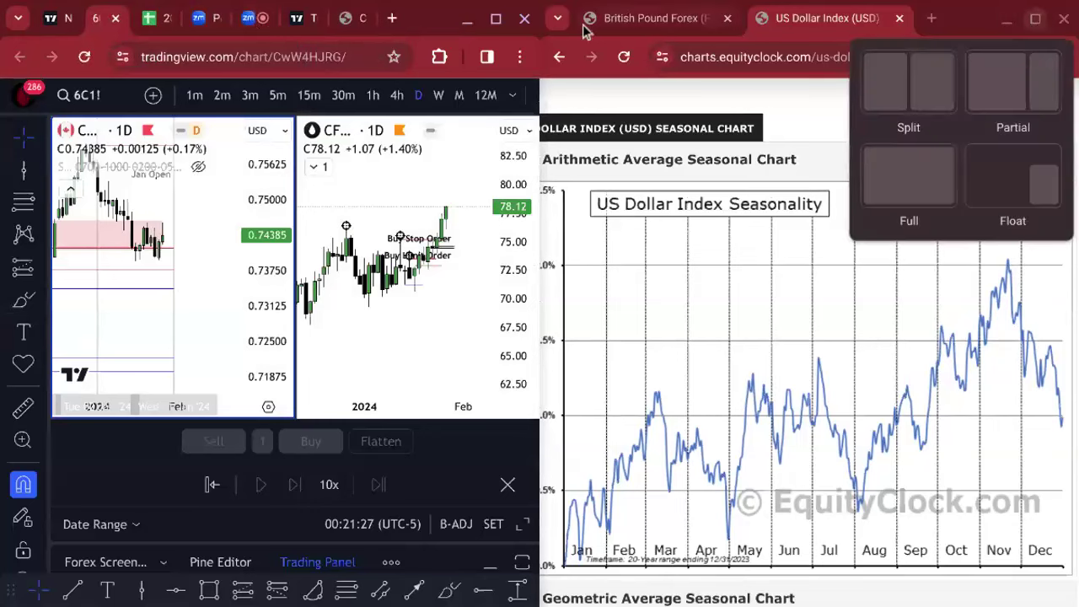
mouse_move(496, 21)
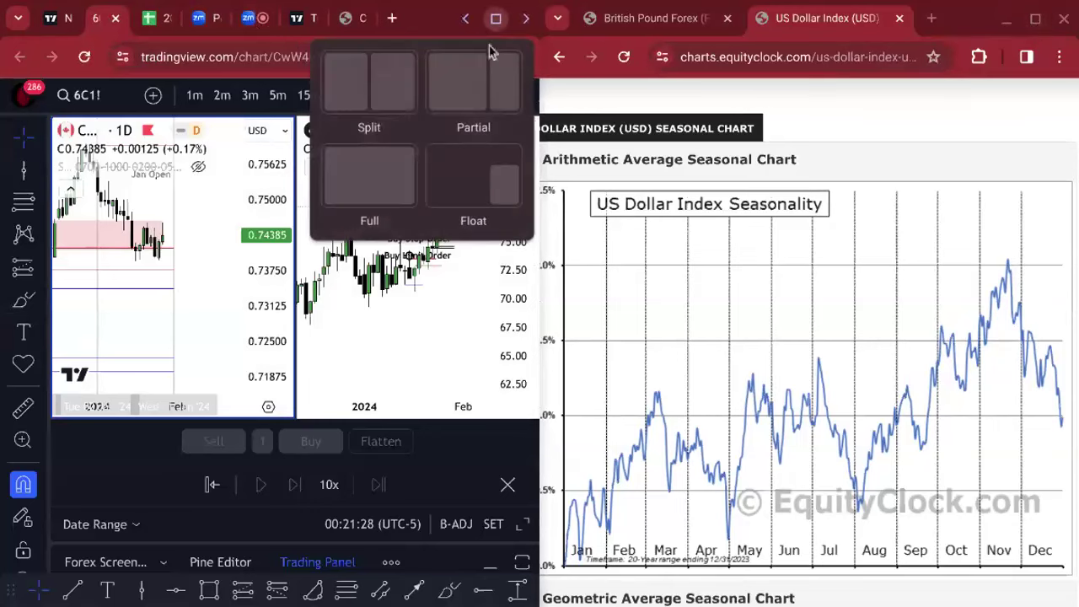
click(388, 171)
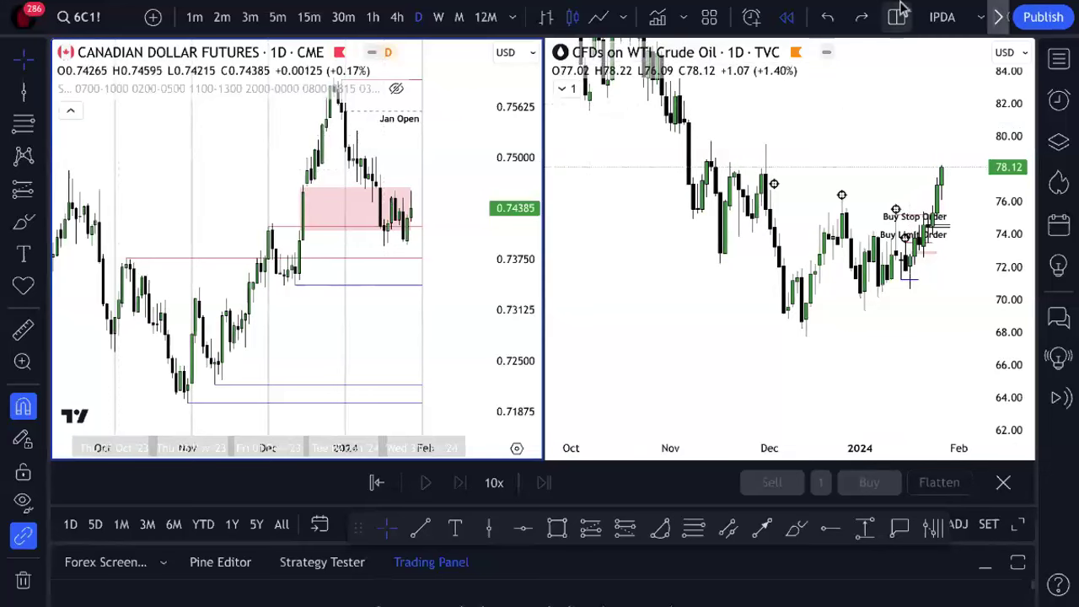
mouse_move(895, 18)
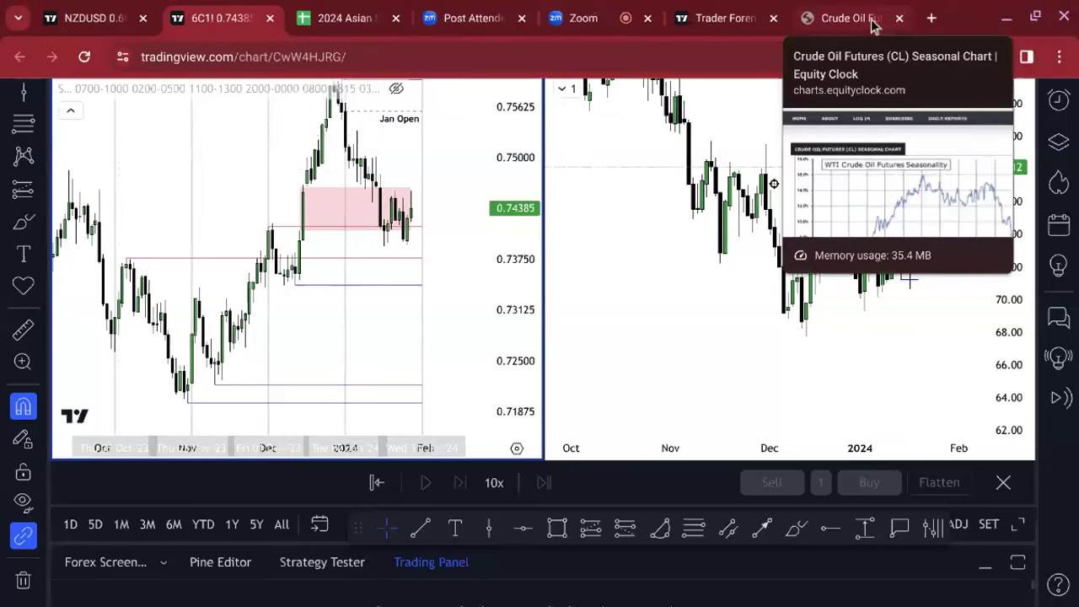
click(873, 22)
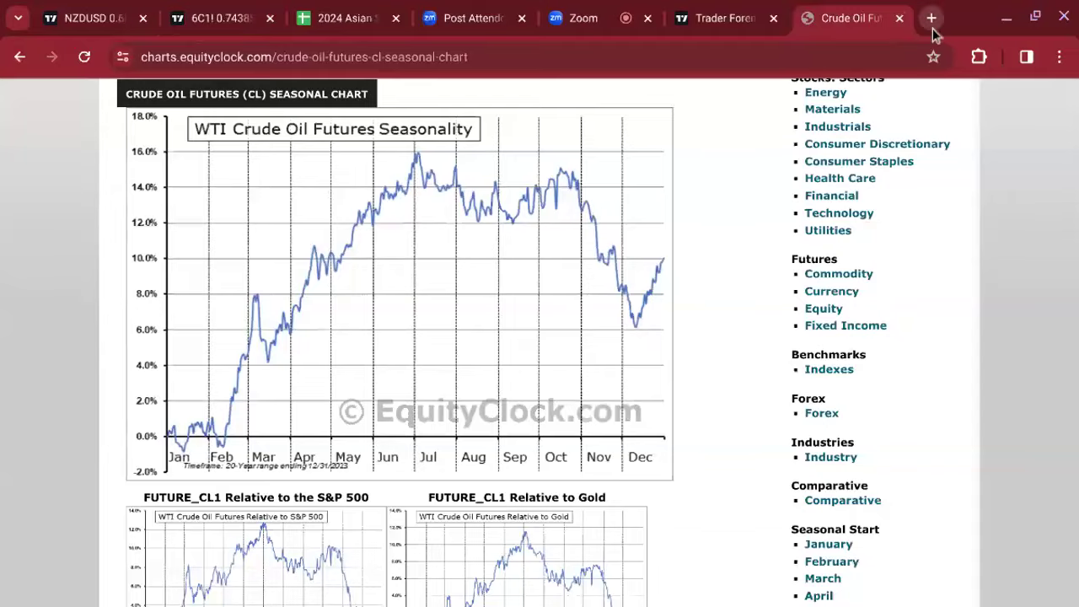
- Open the bookmarked global-rates.com central banks interest rates page in a new browser tab and show it full screen
click(931, 18)
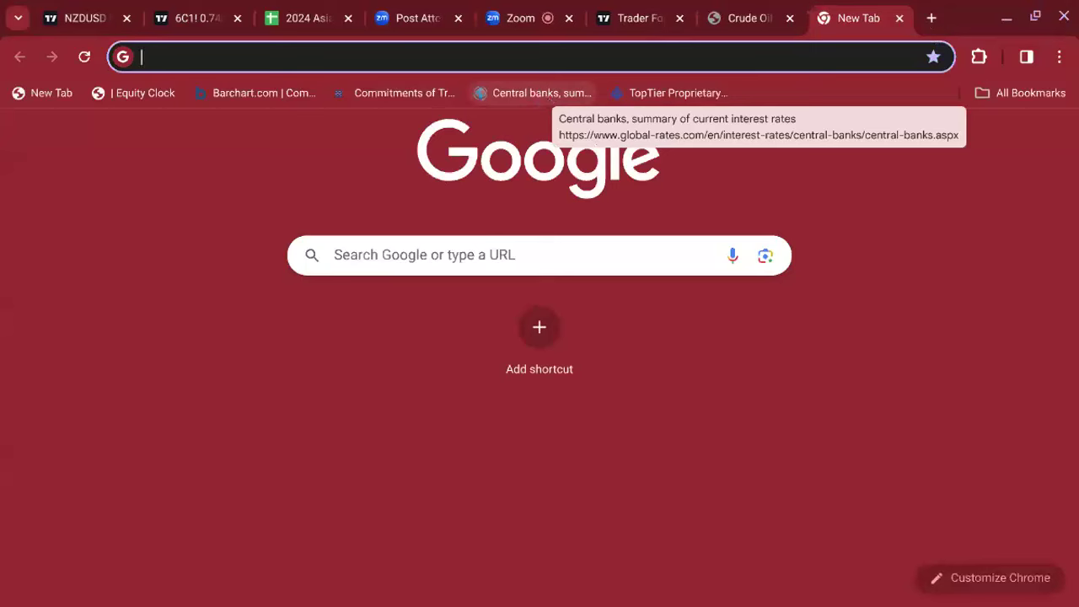
click(543, 94)
key(F11)
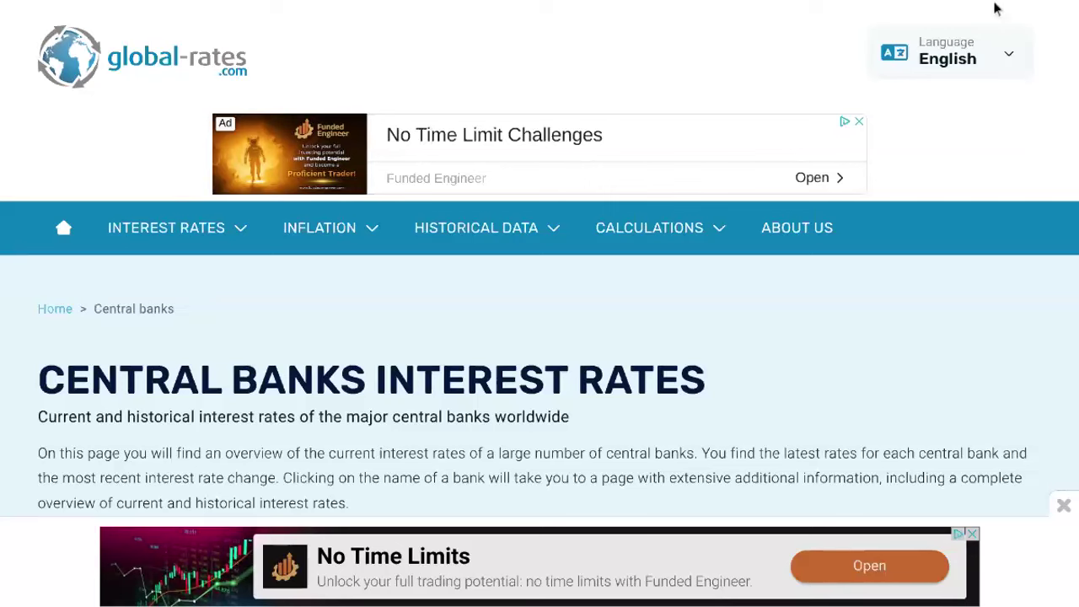
- In a new browser tab, search Google for "forensic forex" and open the Forensic Forex YouTube channel
mouse_move(1007, 3)
click(928, 18)
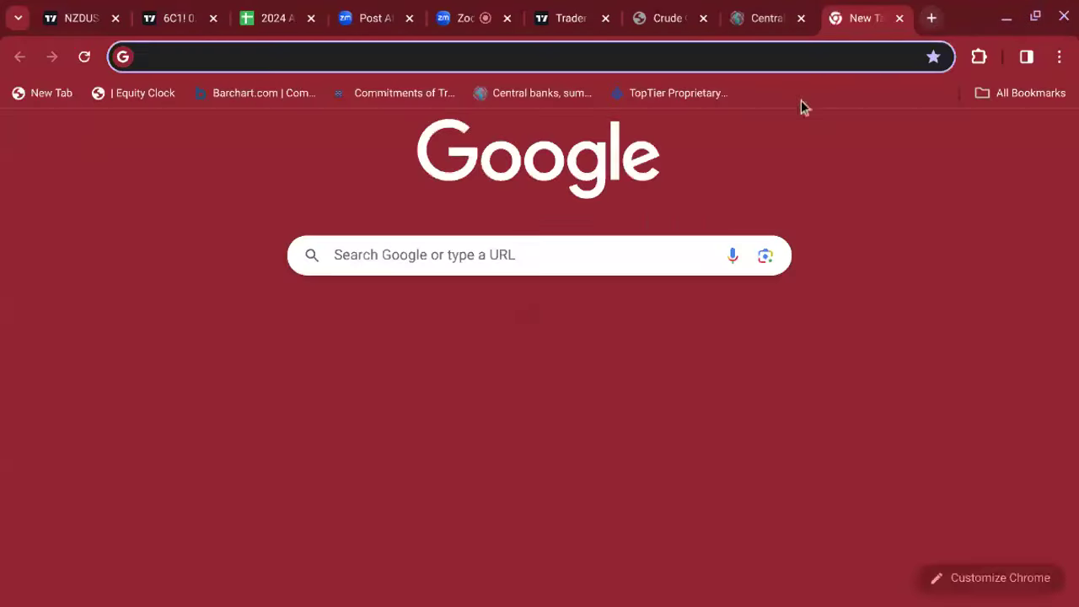
text(forensic forex)
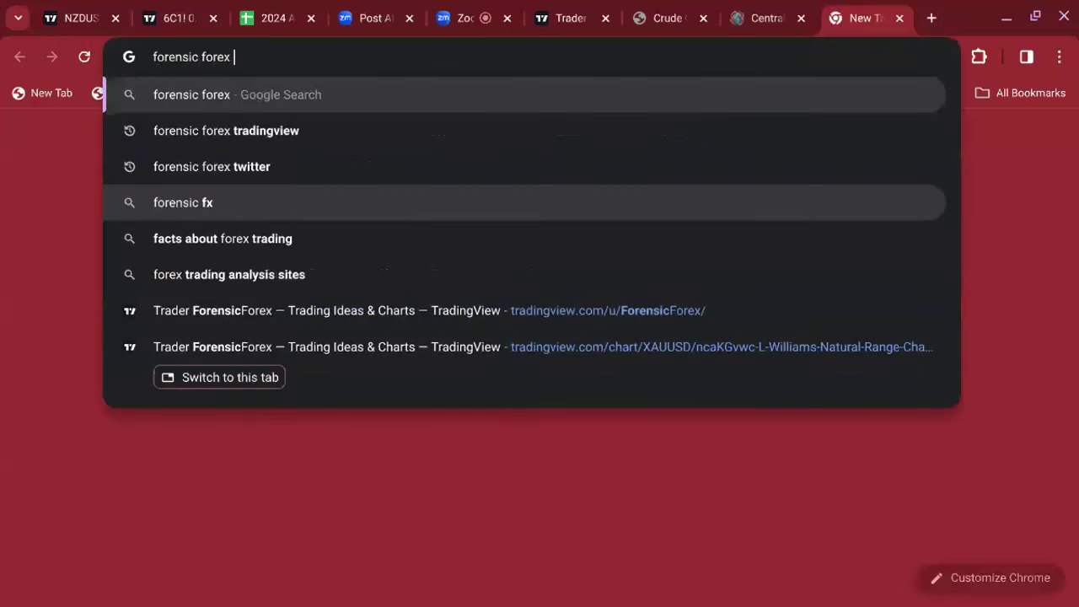
key(Return)
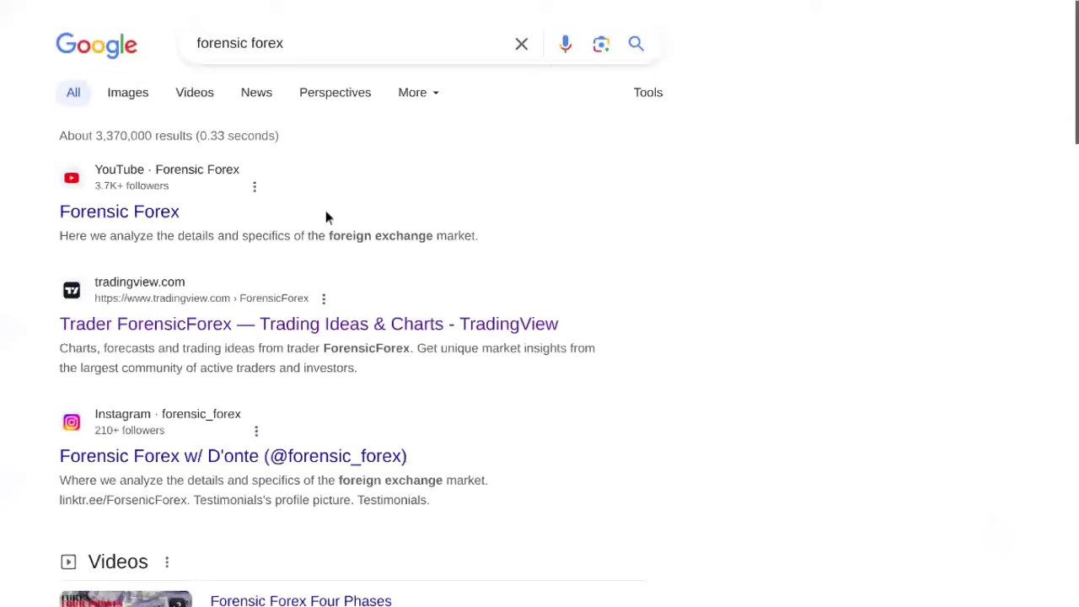
click(132, 215)
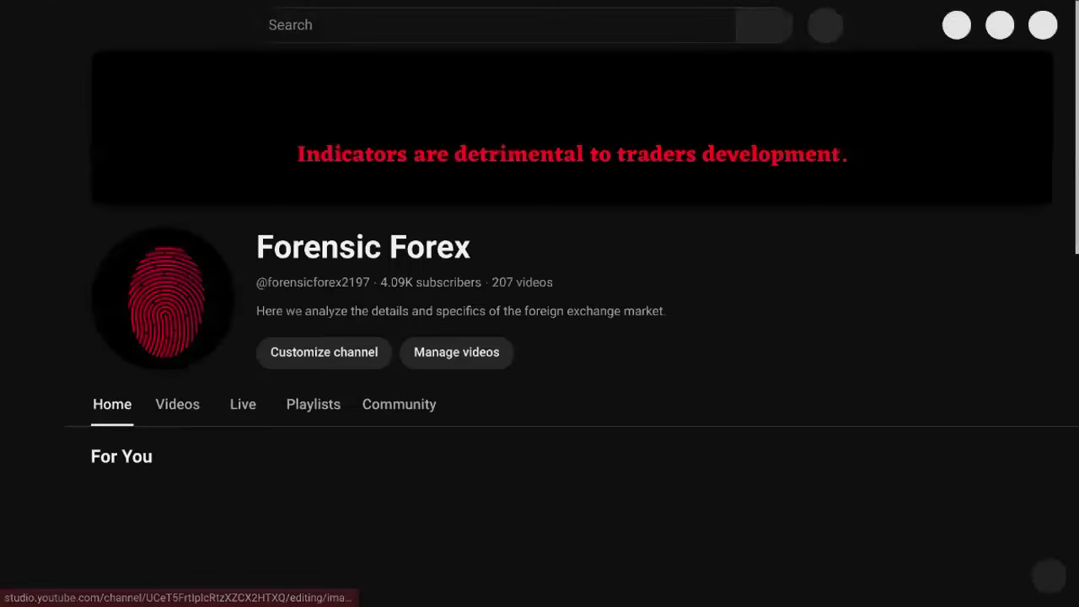
- Go to the channel's playlists and open the full Forensic Forex 2023 Lessons playlist
click(335, 373)
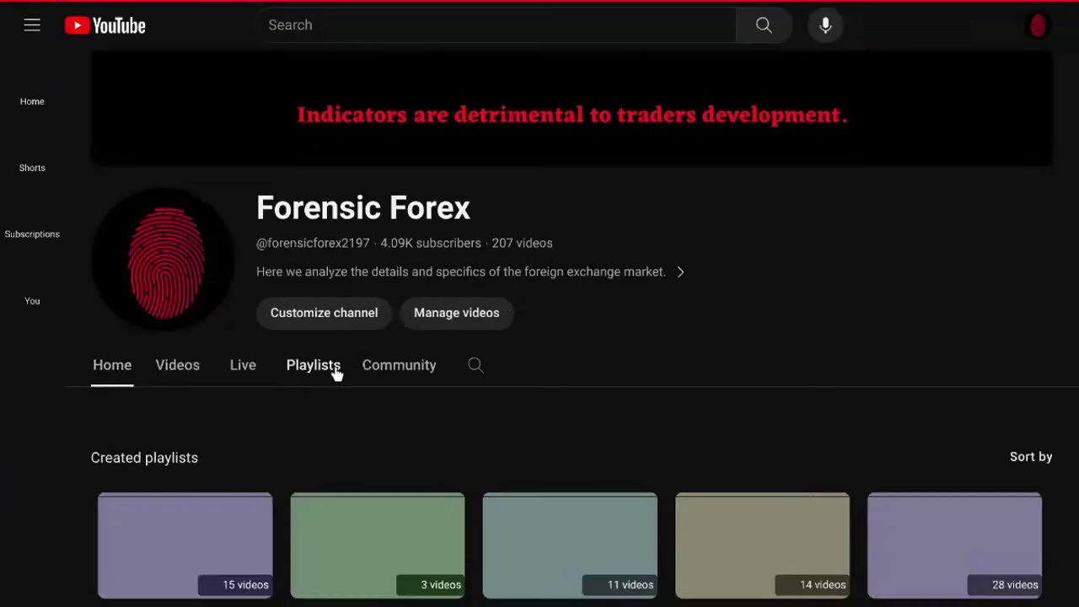
scroll(587, 305, down, 1)
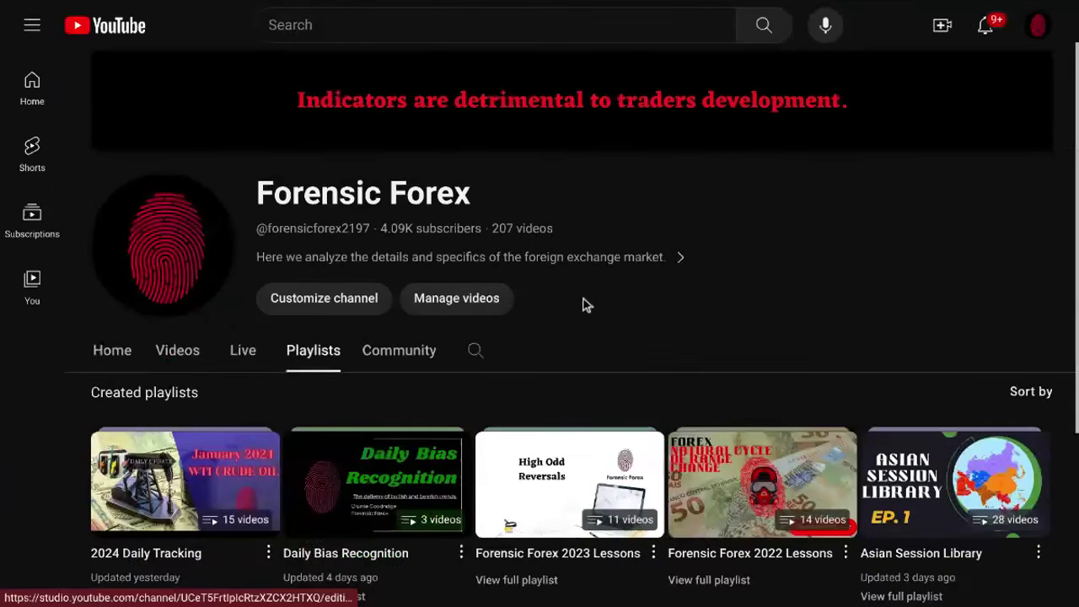
scroll(588, 305, down, 1)
scroll(673, 470, down, 2)
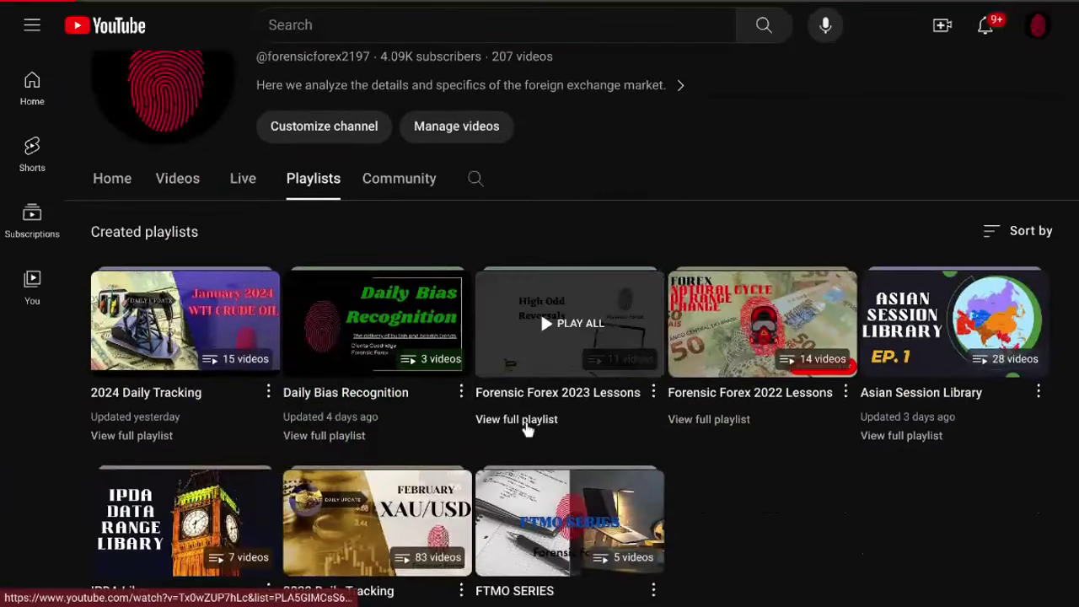
click(521, 420)
- Look through the lesson videos in the Forensic Forex 2023 Lessons playlist from first to last and return to the channel's playlists
scroll(904, 164, down, 5)
scroll(893, 181, up, 5)
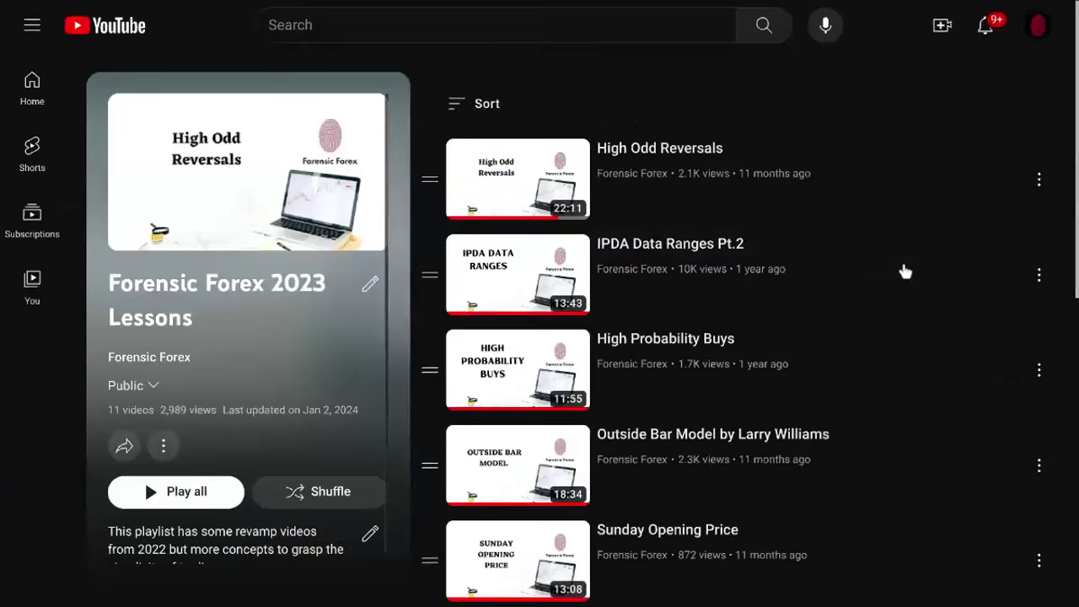
scroll(881, 252, down, 5)
scroll(756, 424, up, 5)
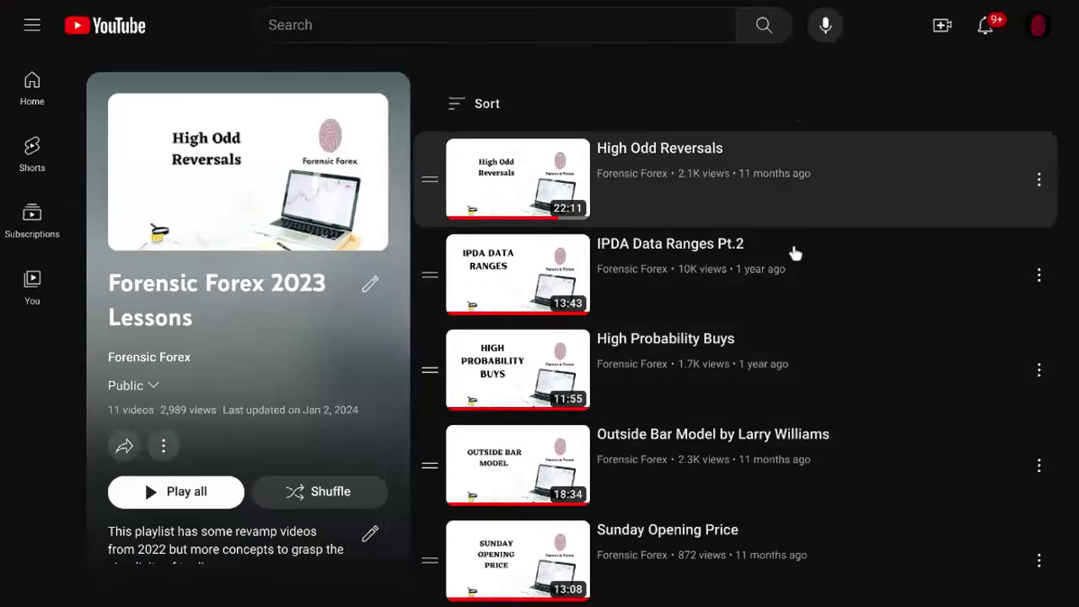
scroll(851, 251, down, 1)
scroll(852, 251, down, 1)
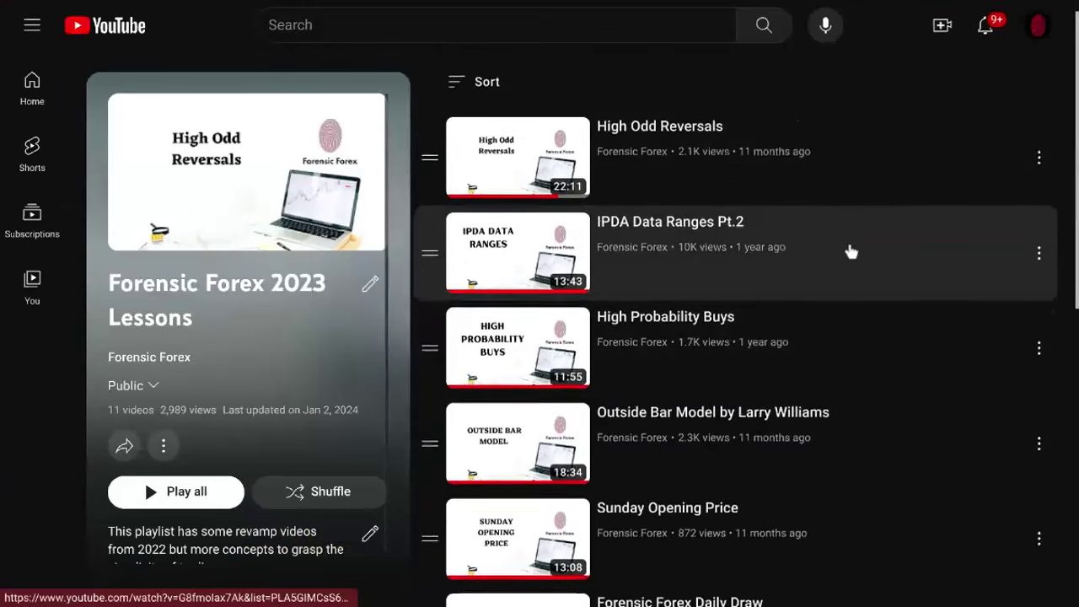
scroll(811, 302, down, 1)
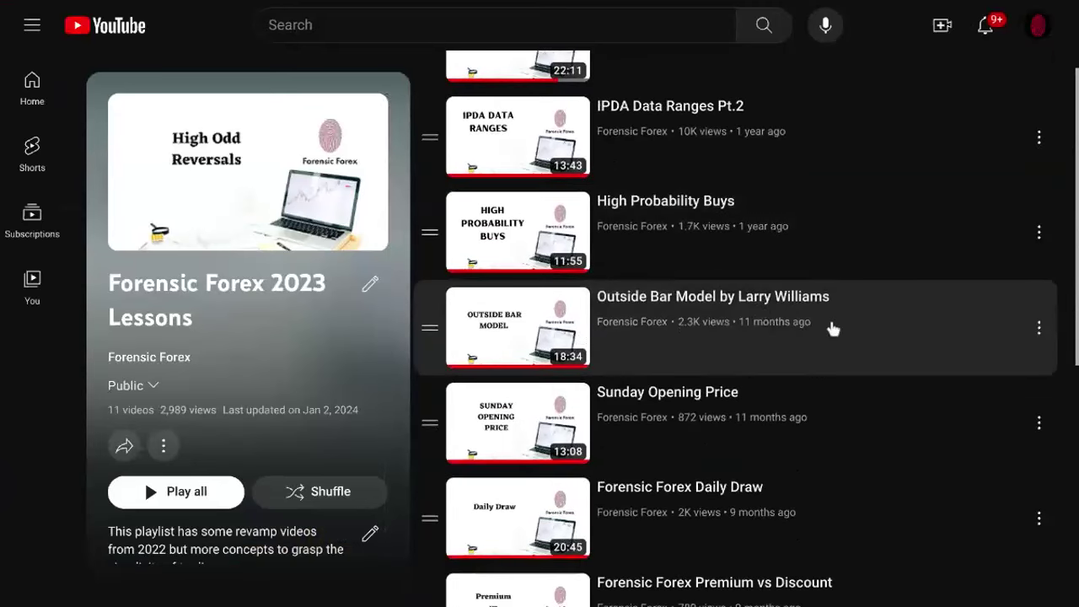
scroll(830, 329, down, 1)
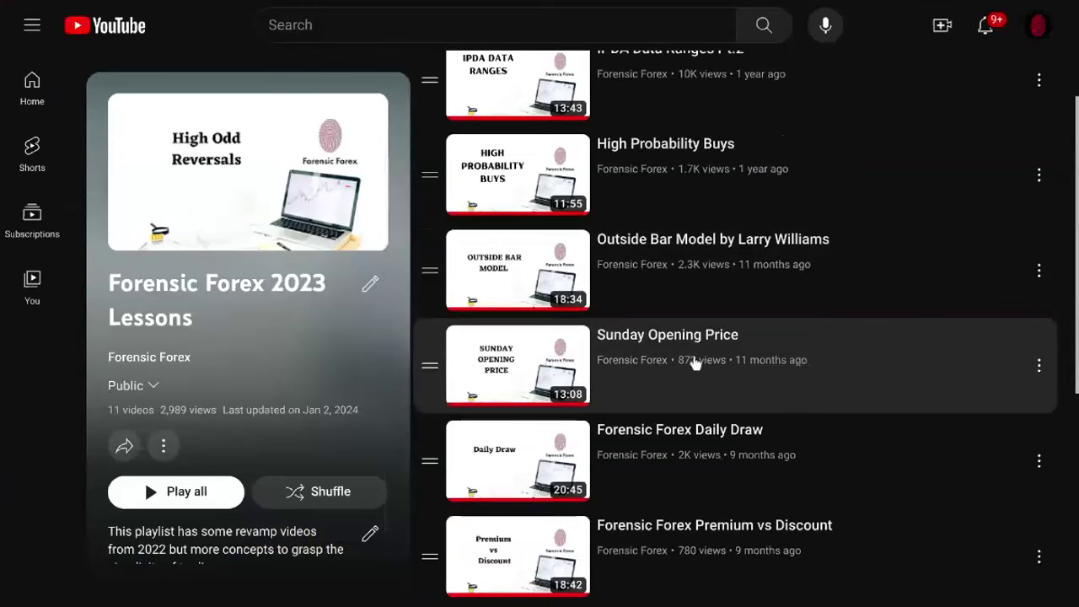
scroll(845, 359, down, 1)
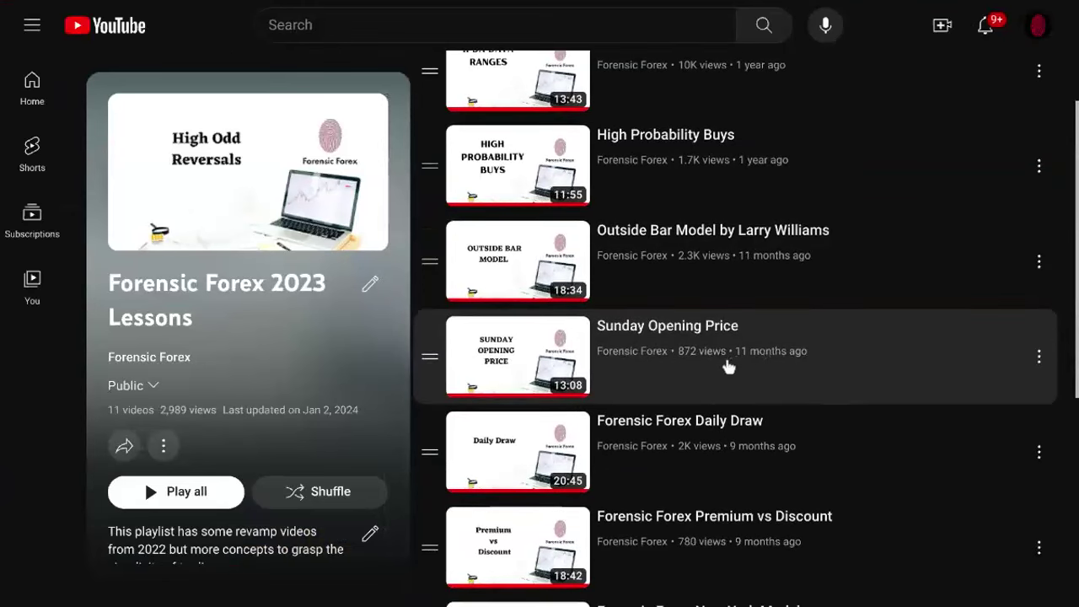
scroll(733, 358, down, 1)
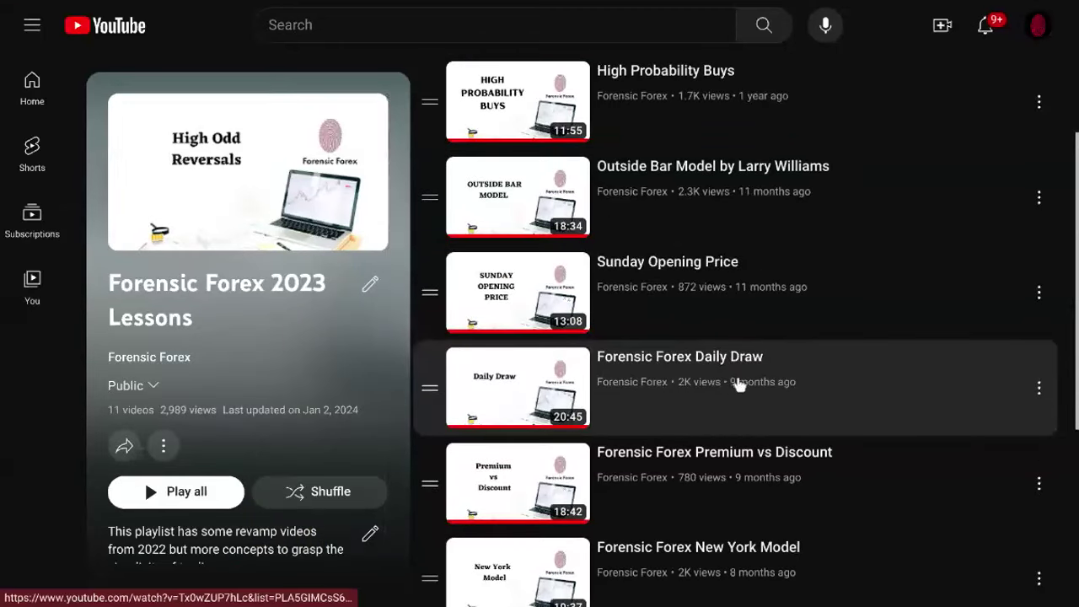
scroll(738, 384, down, 1)
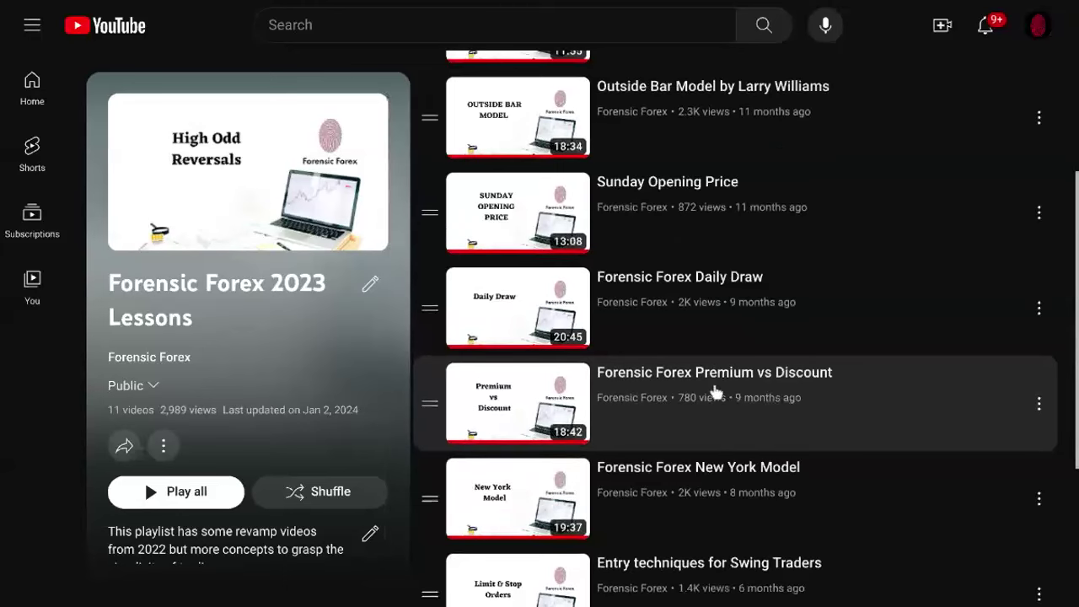
scroll(783, 402, down, 1)
scroll(772, 413, down, 1)
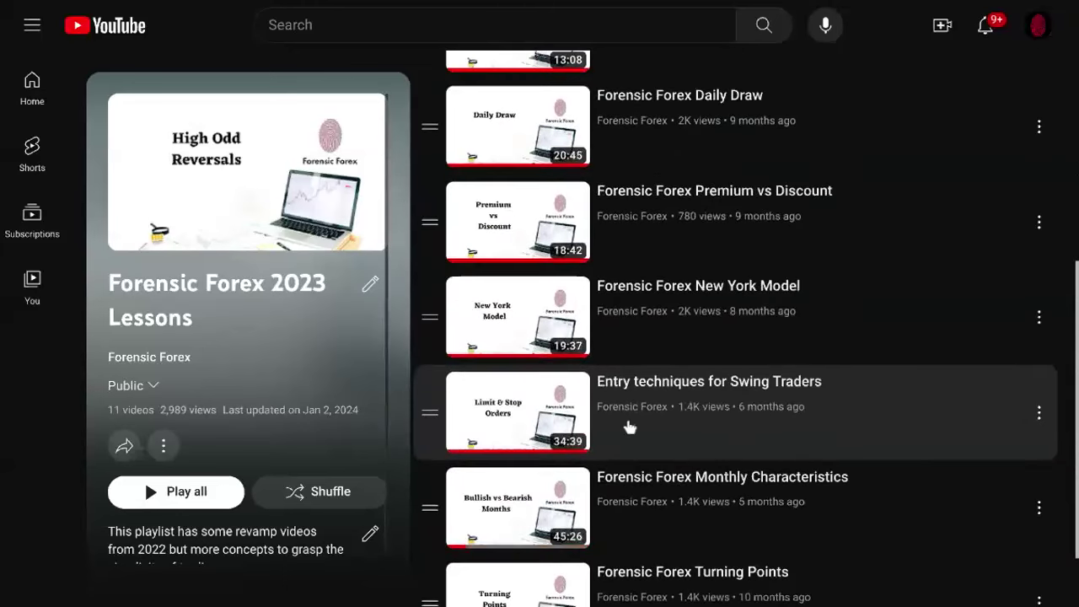
scroll(703, 415, down, 1)
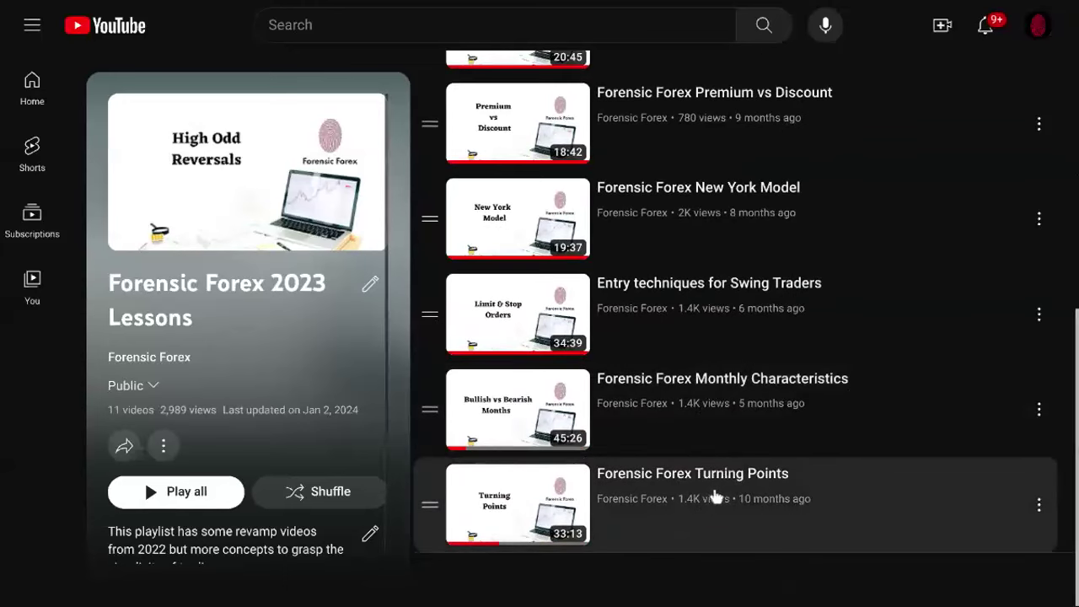
scroll(714, 497, up, 5)
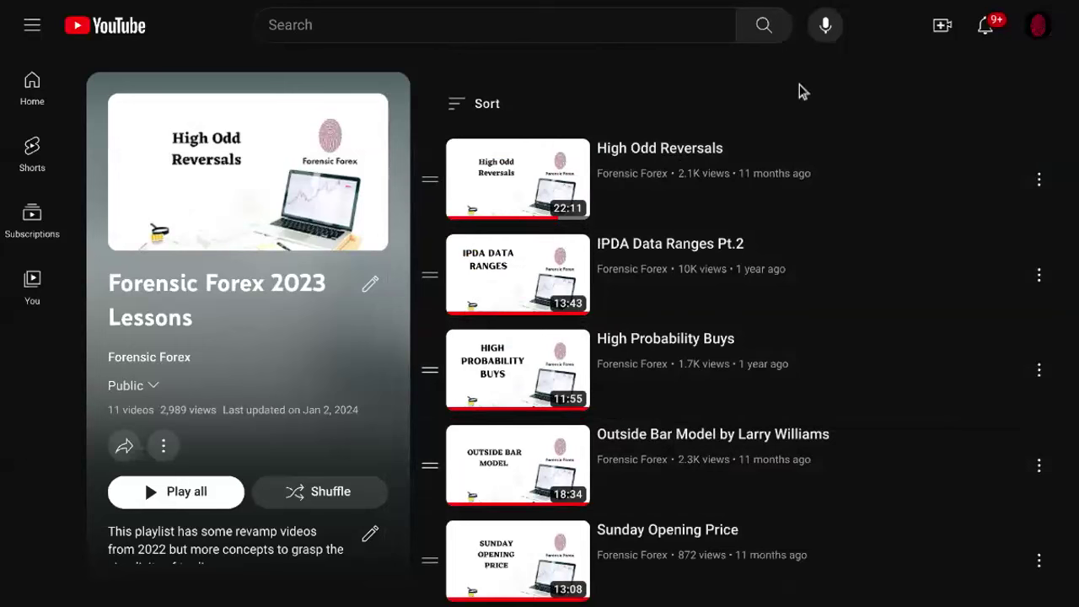
scroll(662, 187, down, 1)
scroll(661, 236, down, 2)
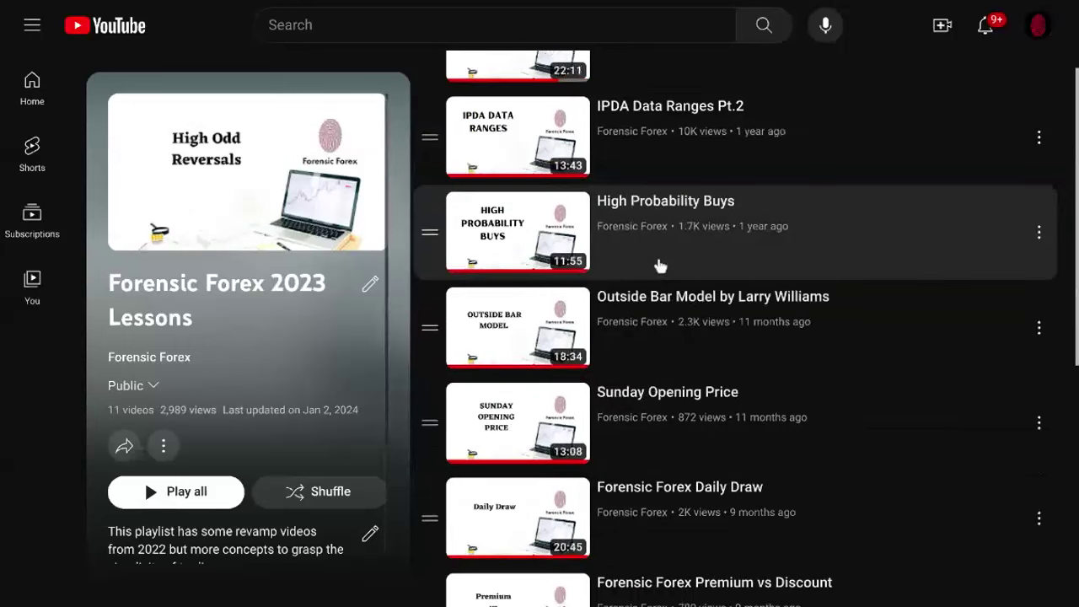
scroll(650, 278, down, 4)
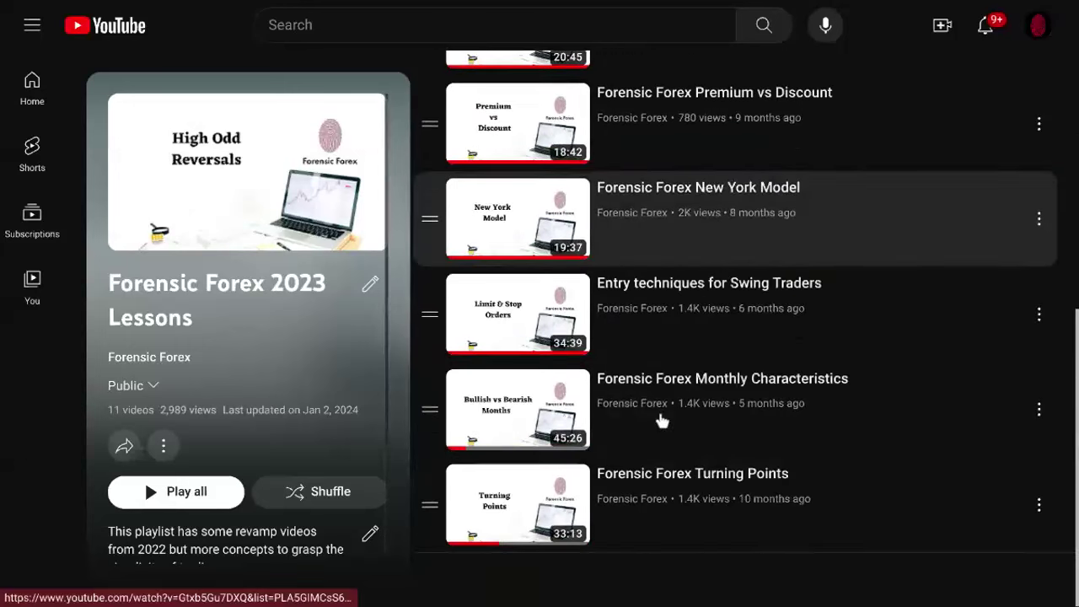
scroll(660, 419, up, 7)
scroll(691, 410, down, 5)
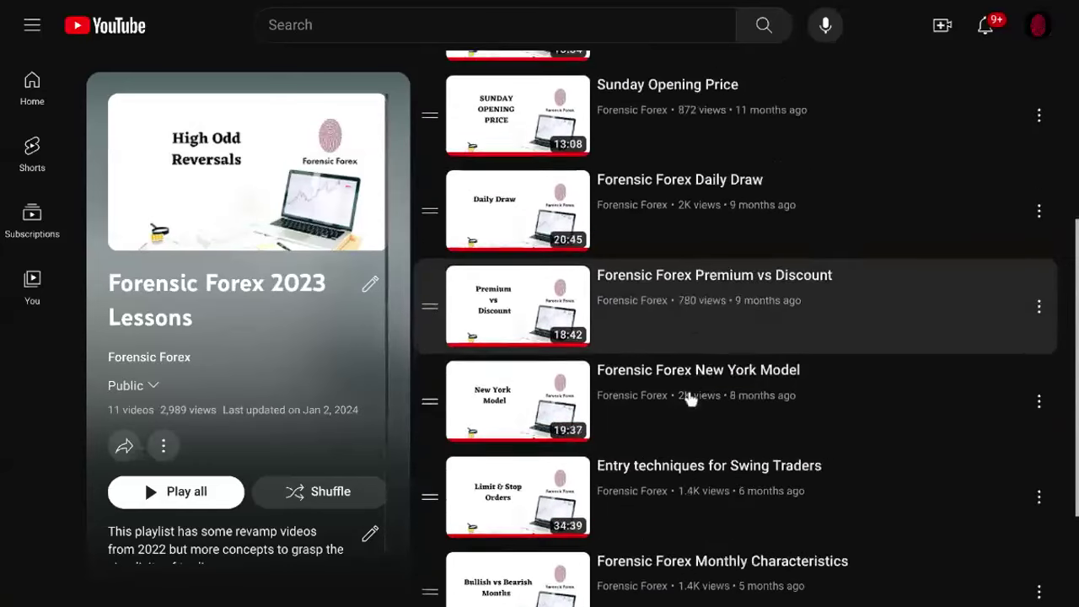
scroll(716, 404, up, 5)
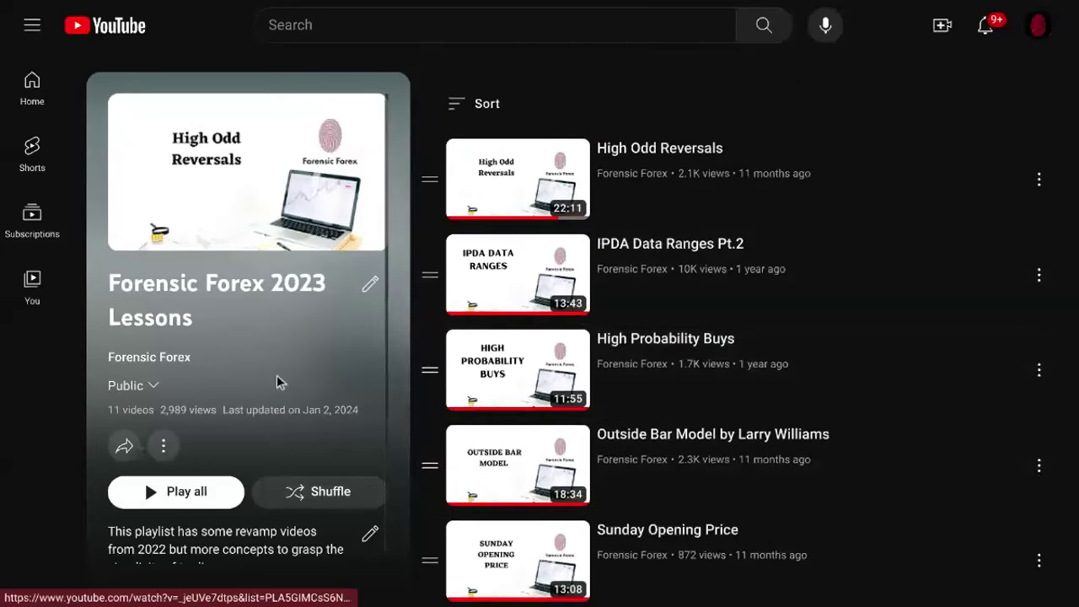
scroll(396, 370, down, 3)
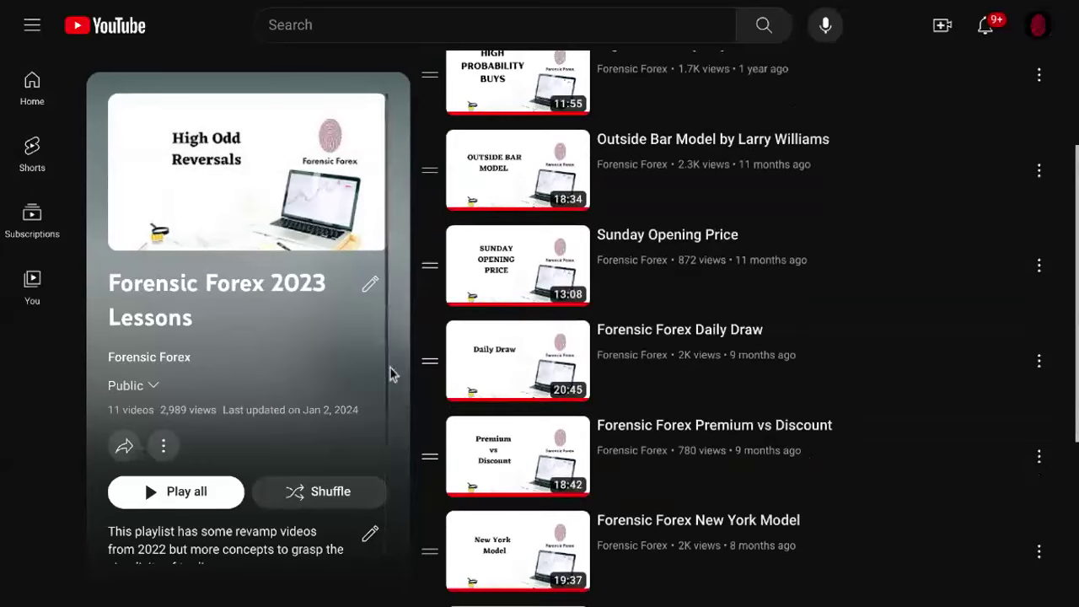
scroll(425, 472, down, 4)
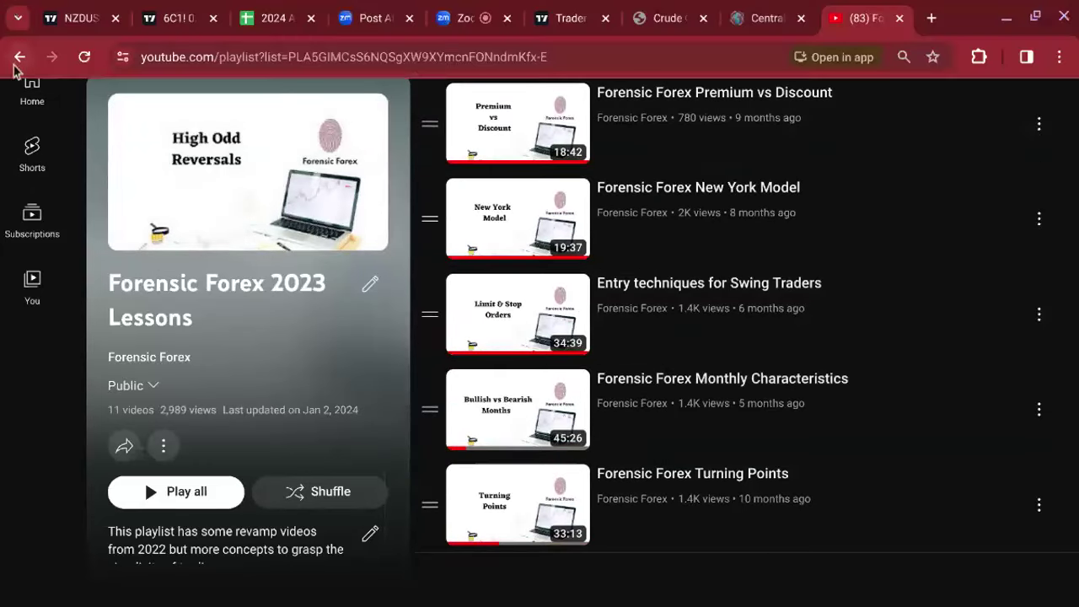
click(19, 57)
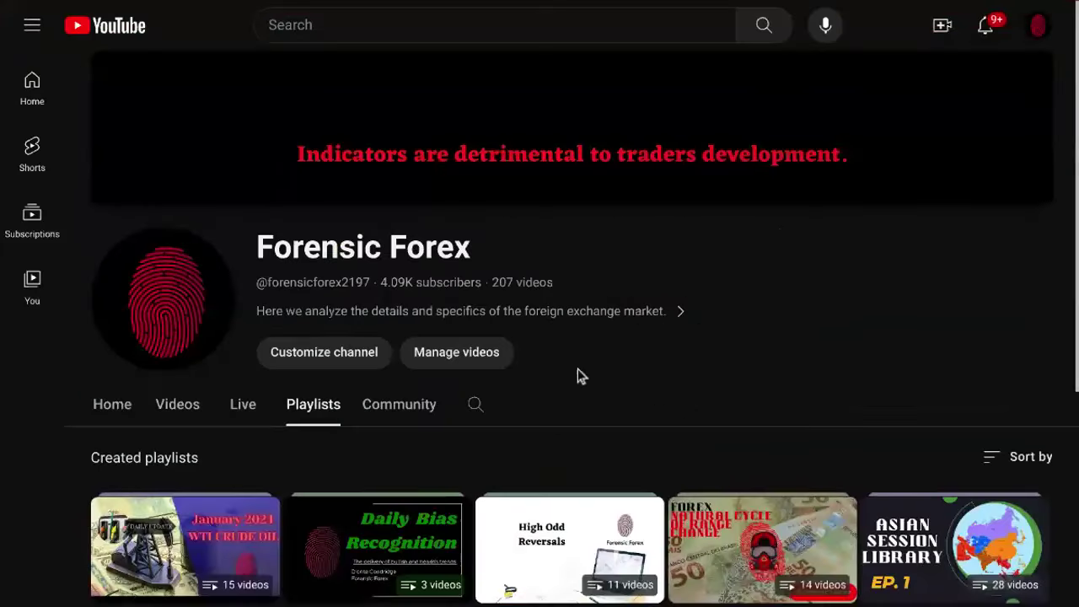
scroll(675, 421, down, 2)
click(751, 482)
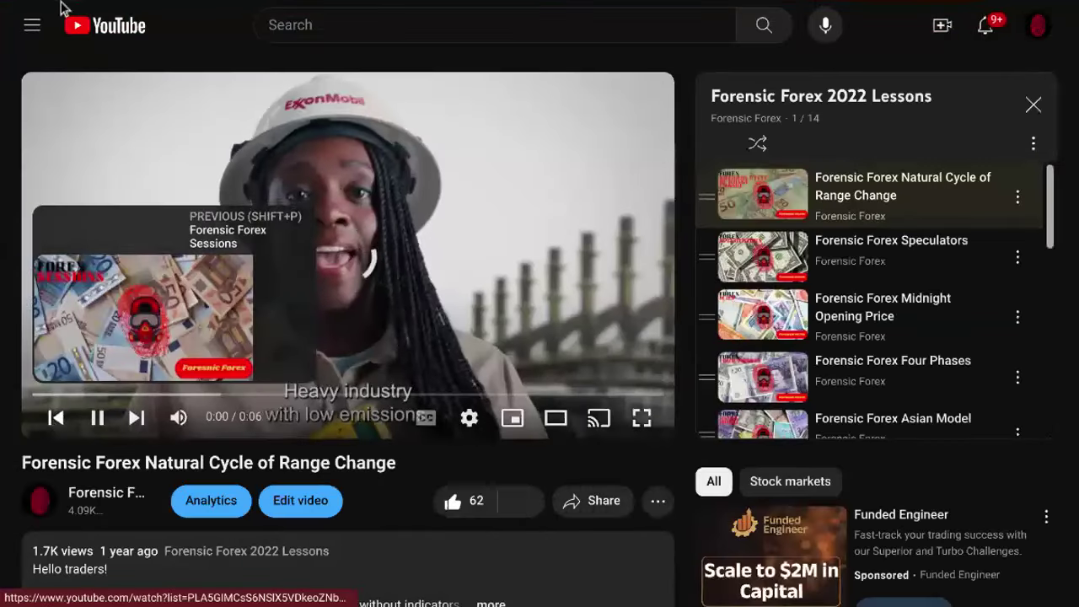
click(18, 59)
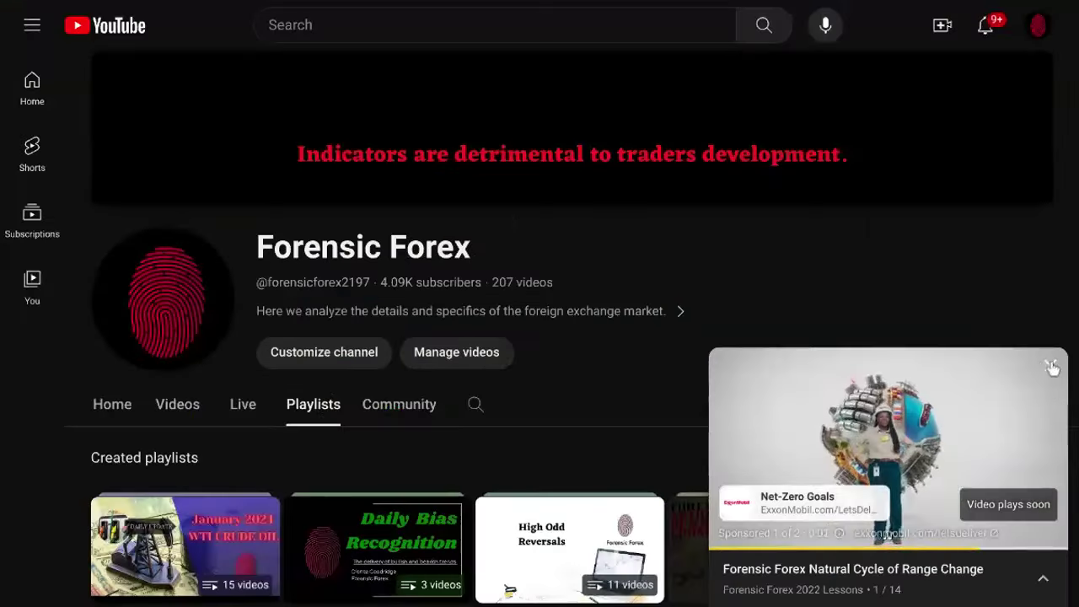
- Close the mini player and open the full Forensic Forex 2022 Lessons playlist
click(1052, 368)
scroll(918, 368, down, 1)
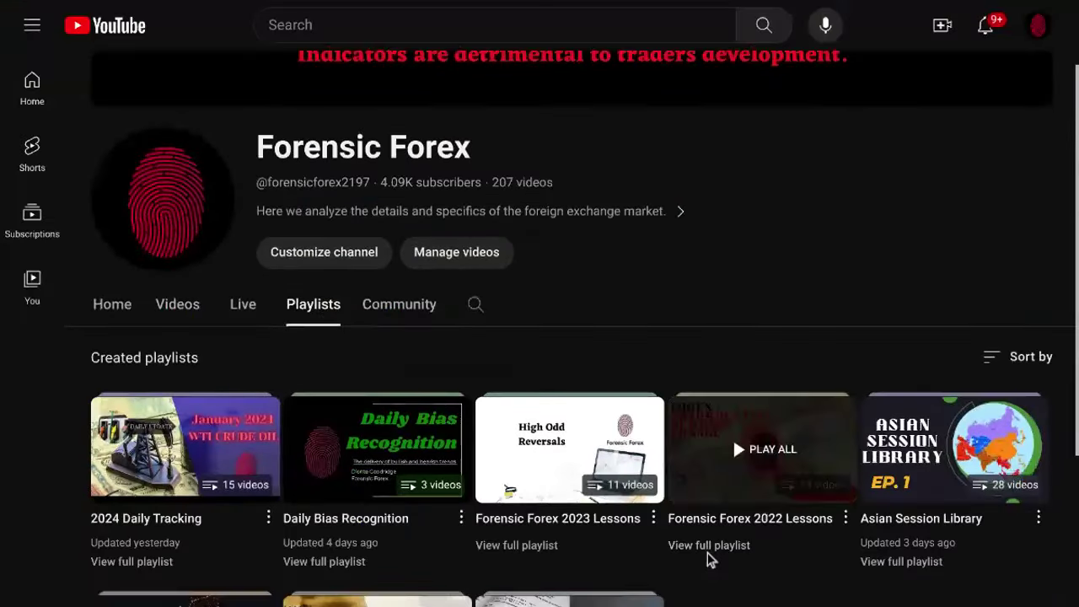
click(708, 546)
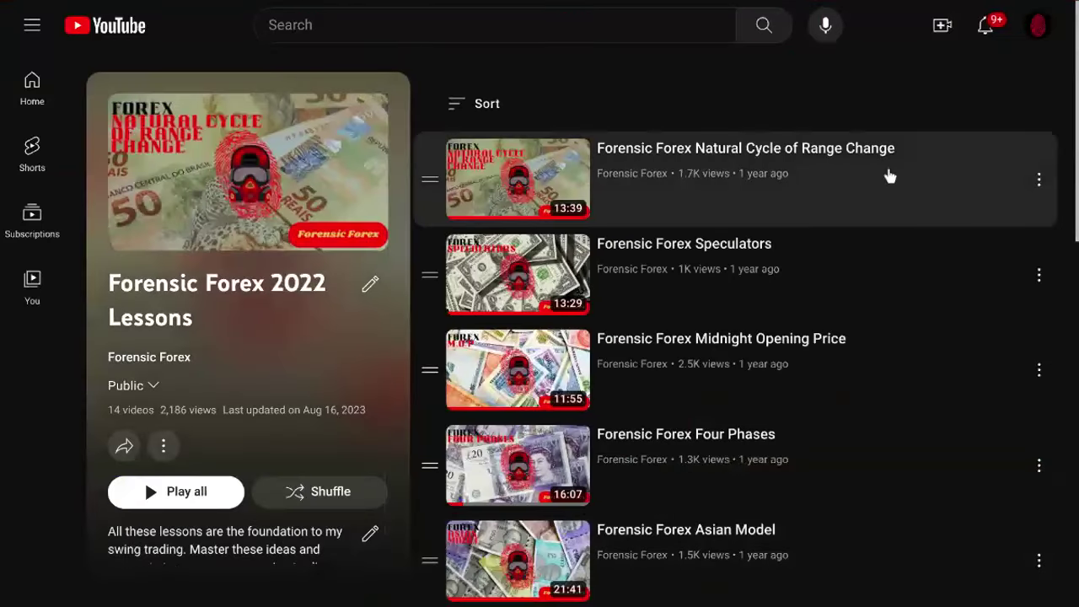
- Look through the lesson videos in the Forensic Forex 2022 Lessons playlist, from Natural Cycle of Range Change to Sessions
scroll(885, 175, down, 1)
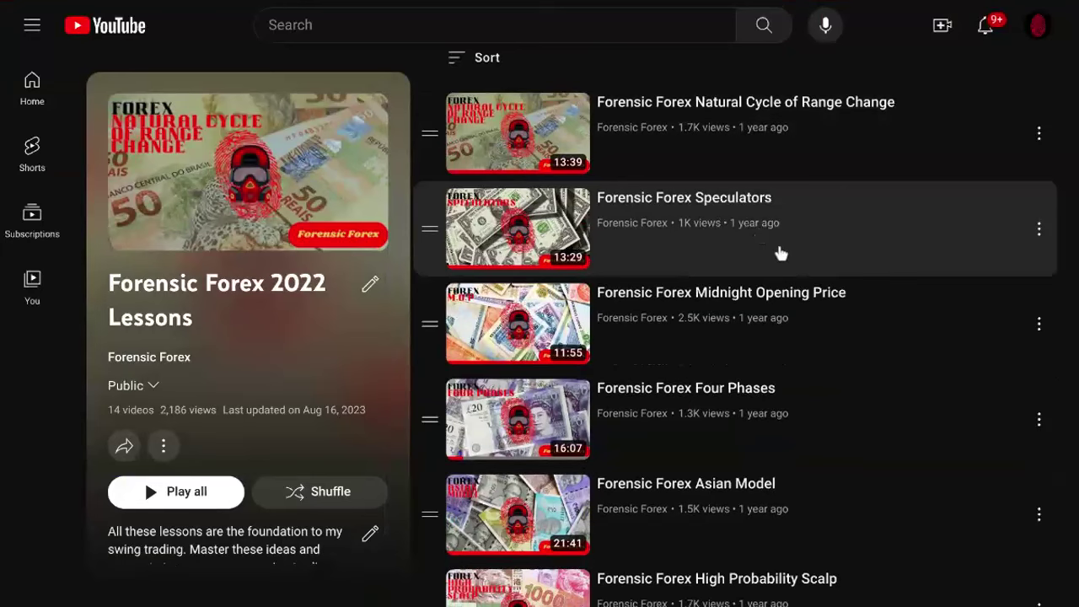
scroll(775, 250, down, 1)
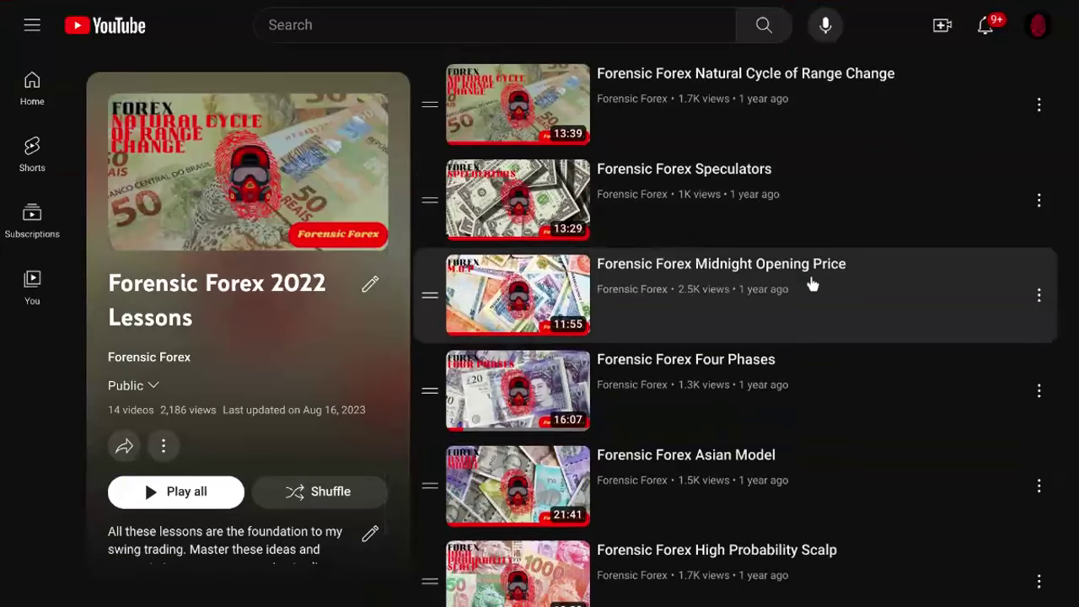
scroll(758, 312, down, 1)
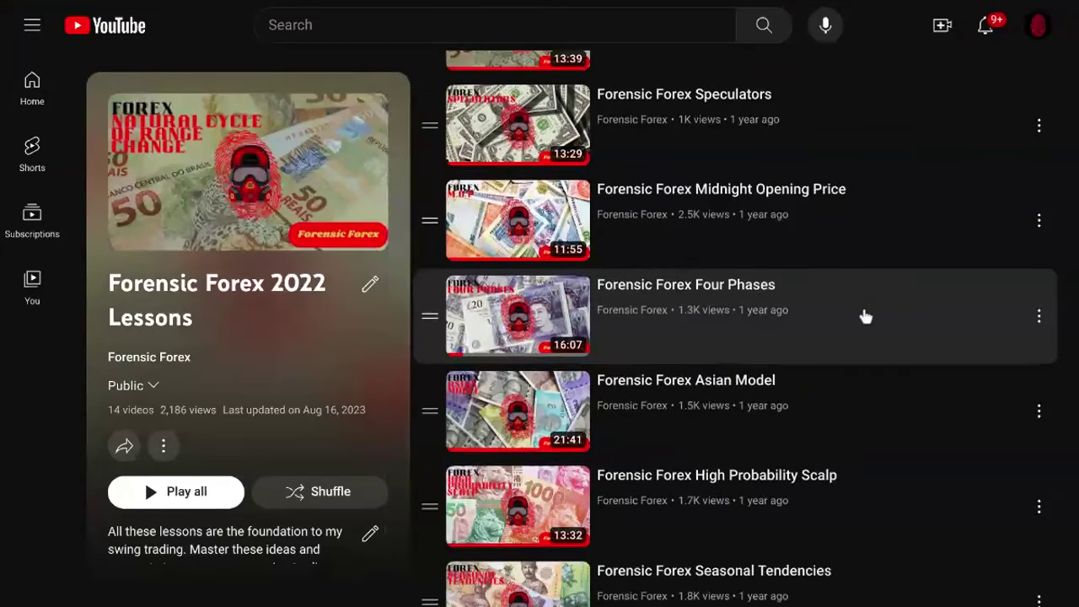
scroll(672, 376, down, 1)
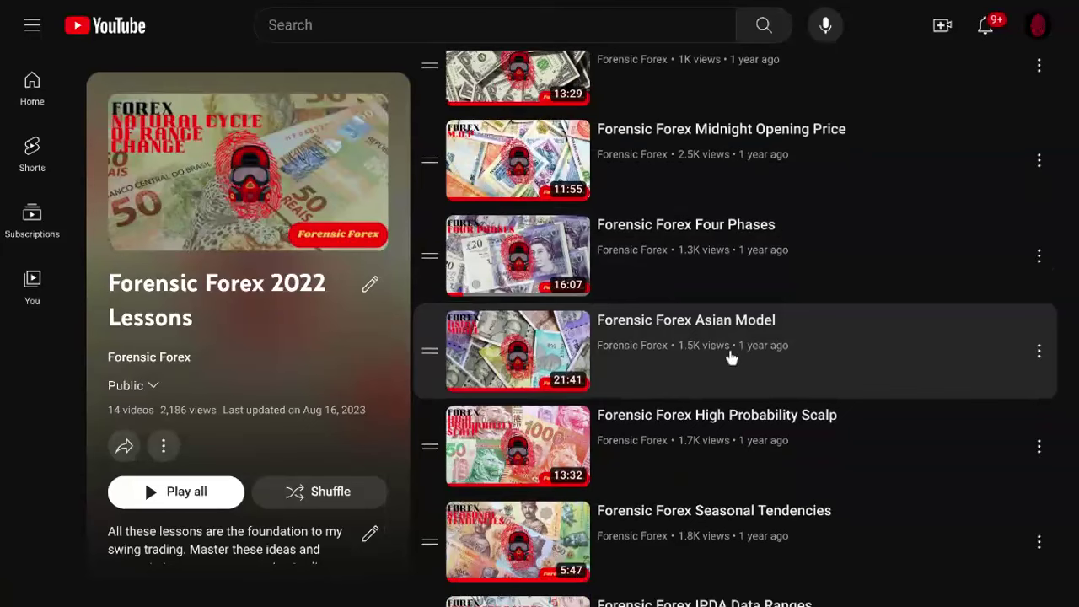
scroll(732, 353, down, 1)
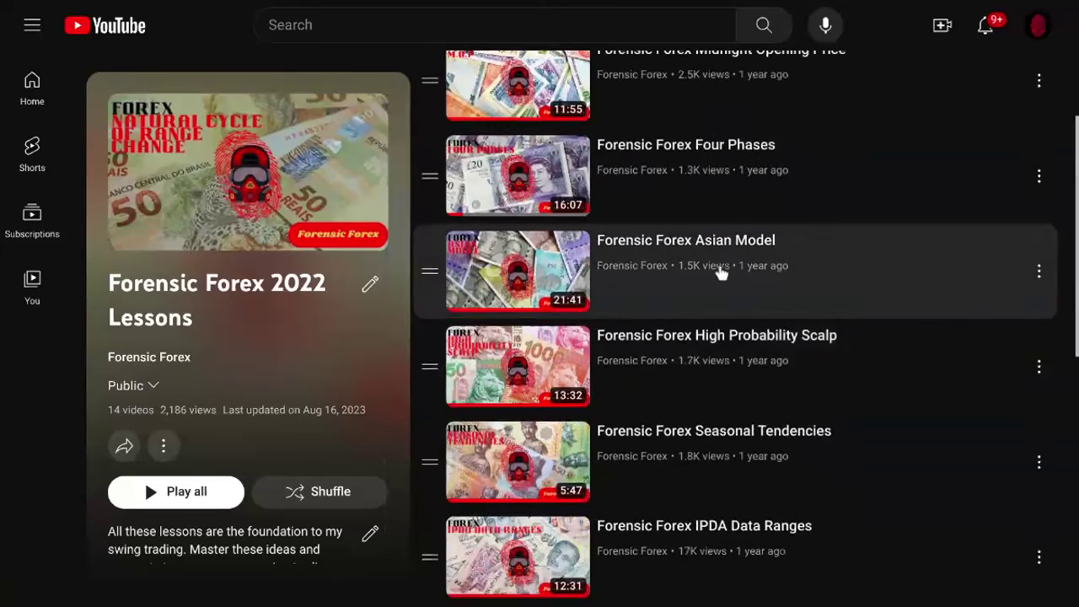
scroll(719, 288, down, 1)
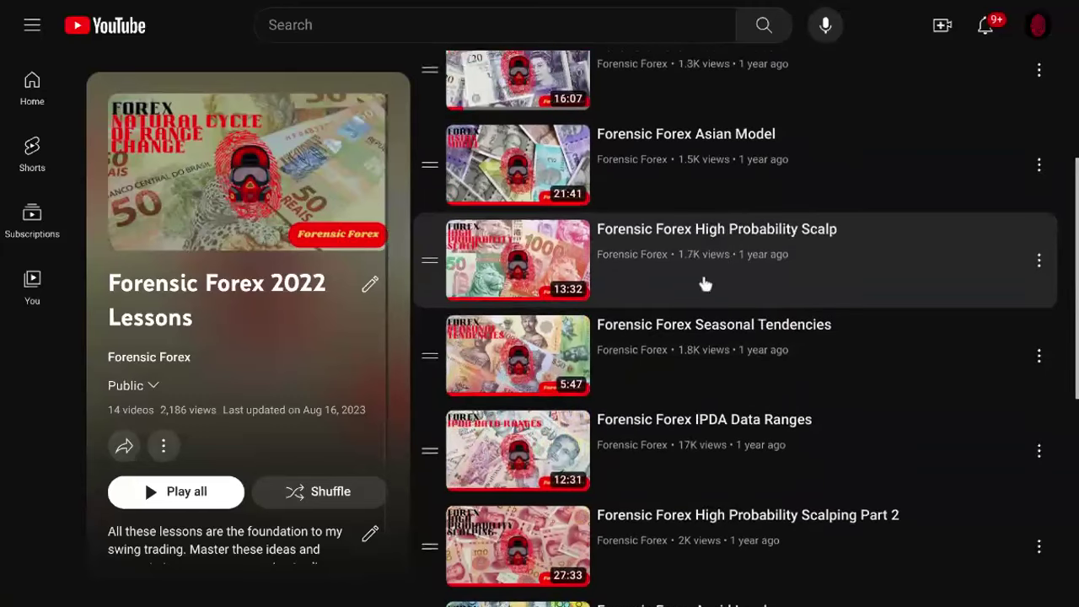
scroll(714, 294, down, 1)
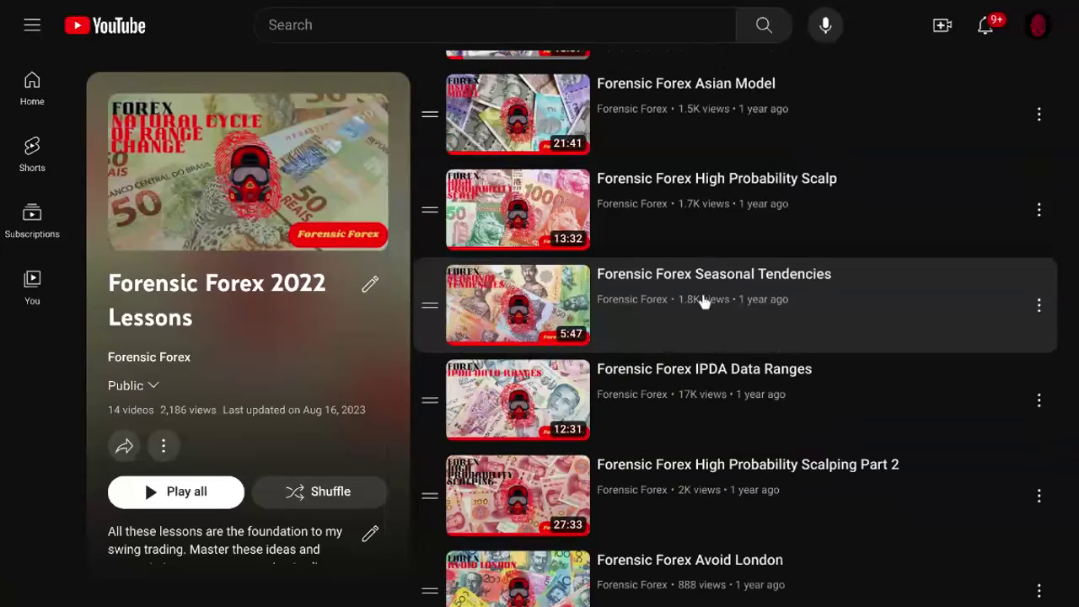
scroll(704, 300, down, 1)
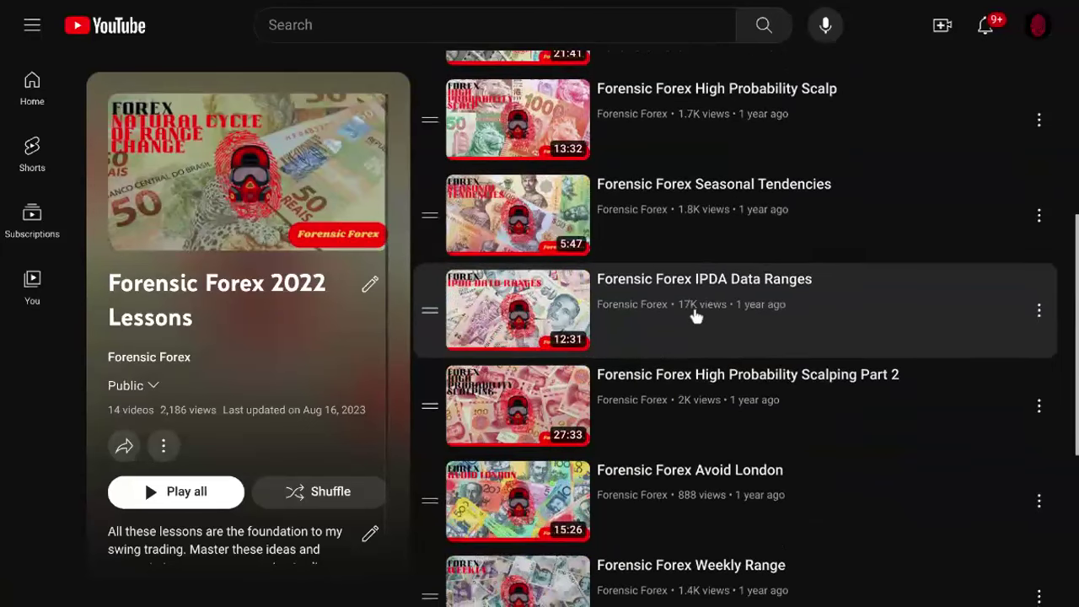
scroll(759, 320, down, 1)
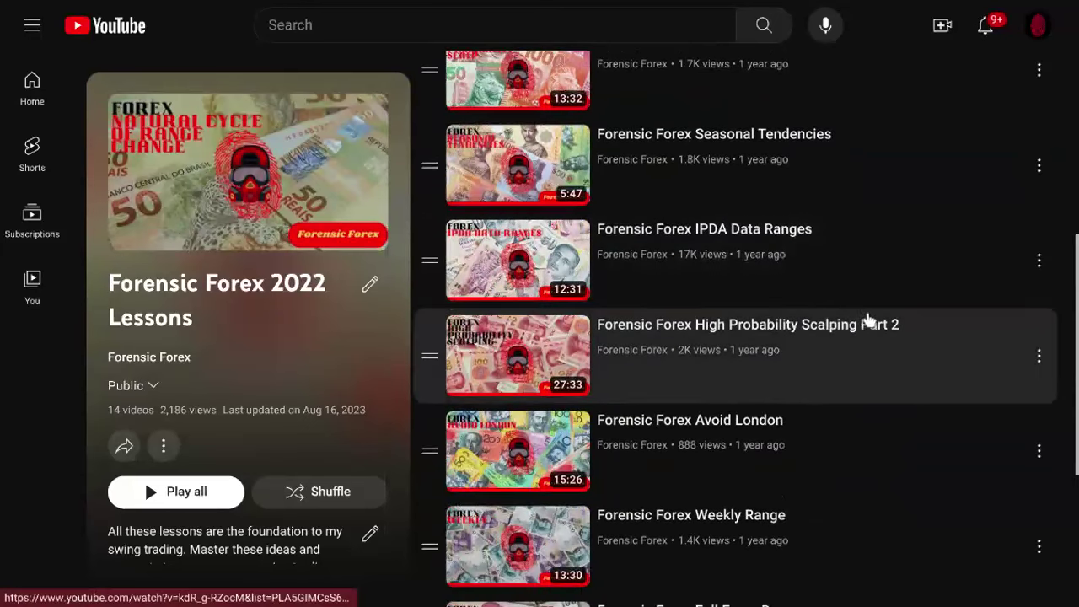
scroll(739, 407, down, 1)
scroll(748, 368, down, 1)
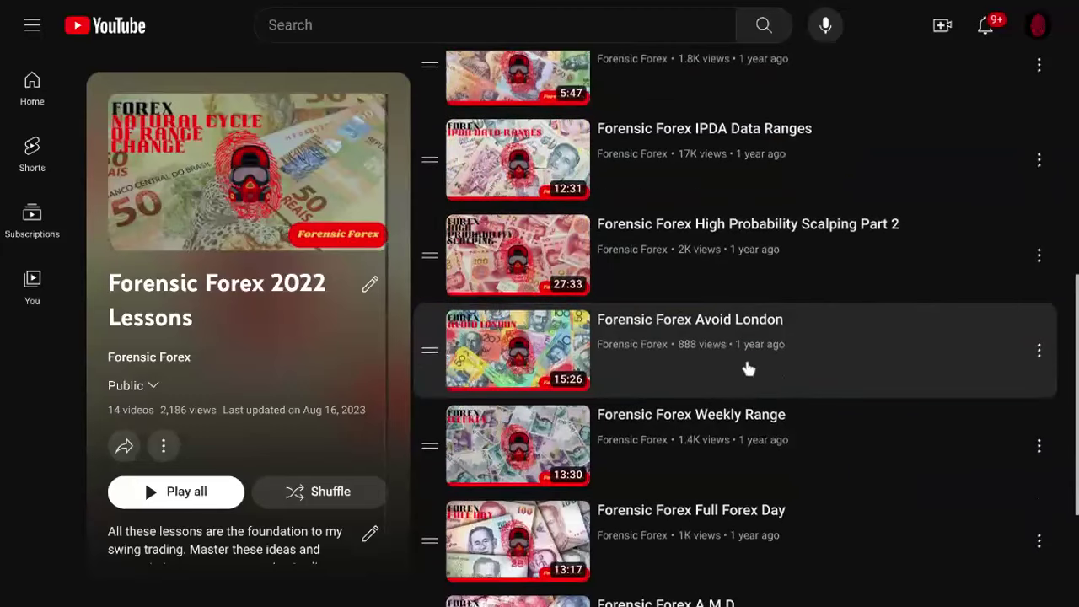
scroll(747, 368, down, 3)
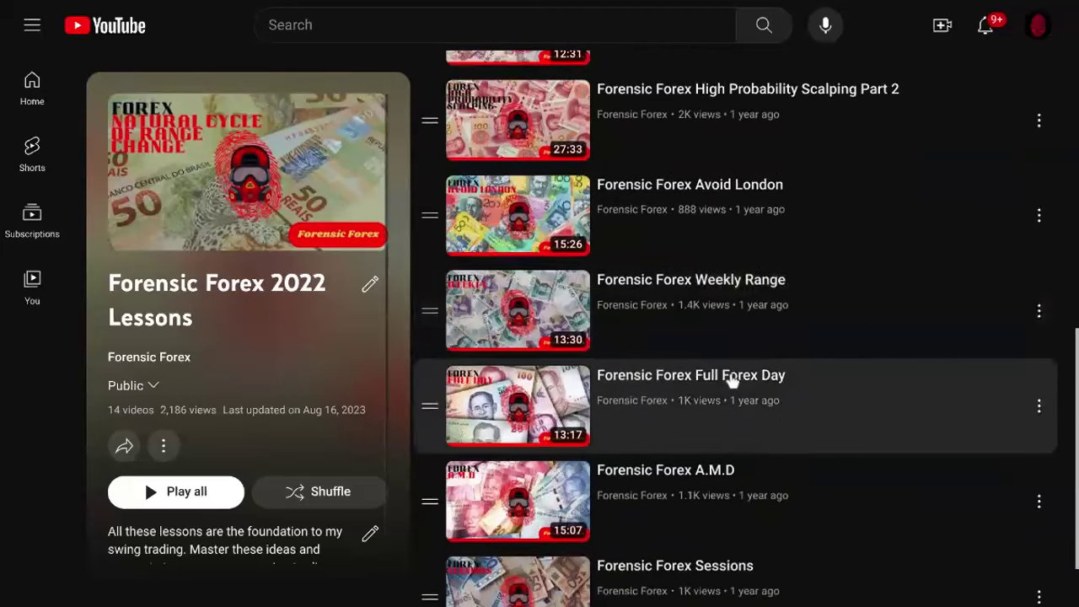
scroll(788, 366, down, 1)
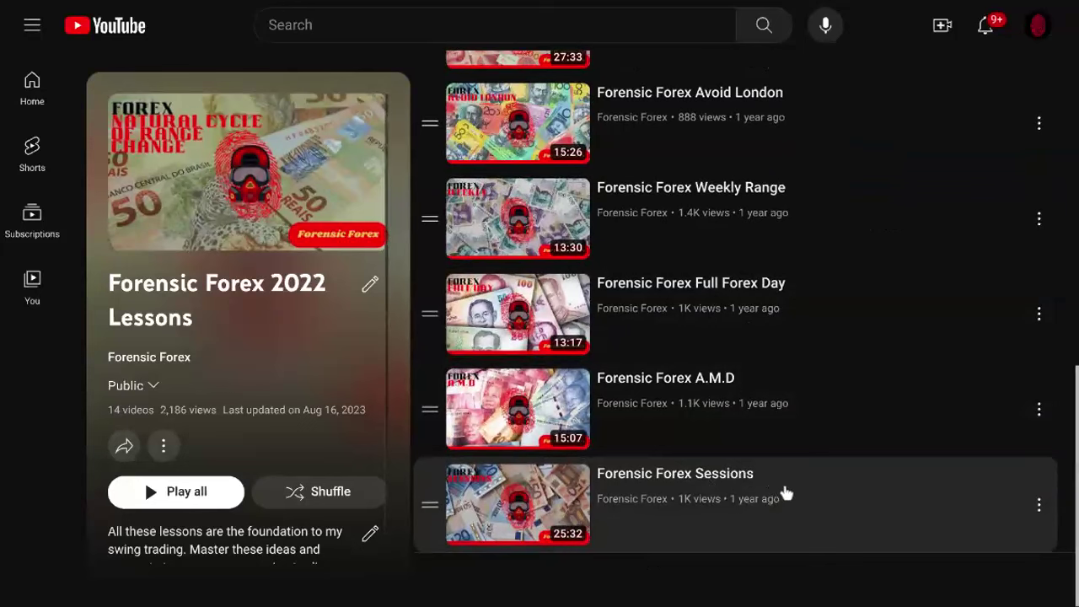
scroll(784, 493, up, 10)
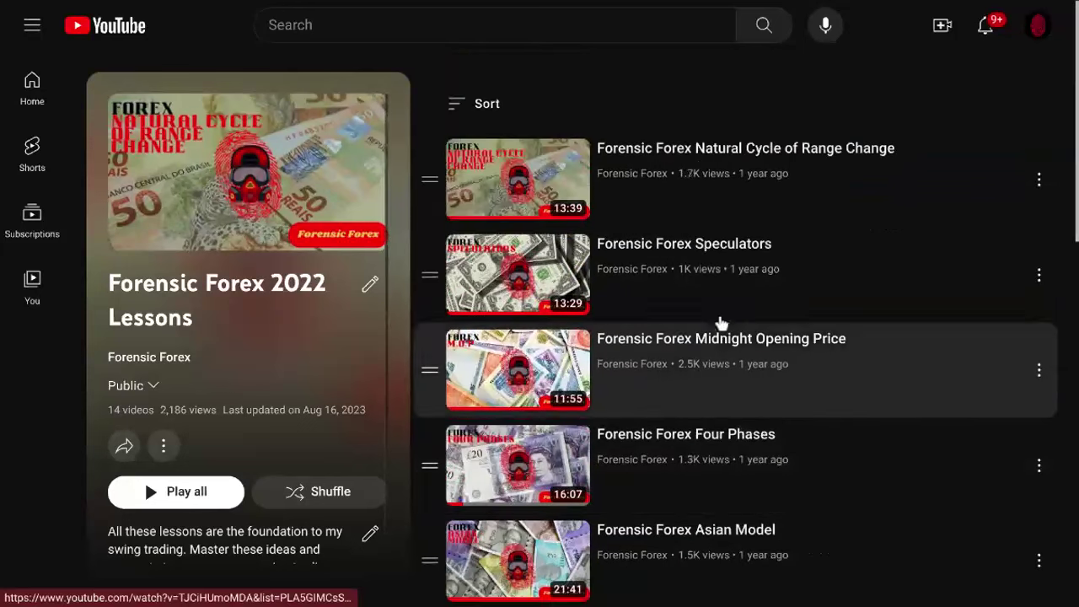
scroll(393, 392, down, 2)
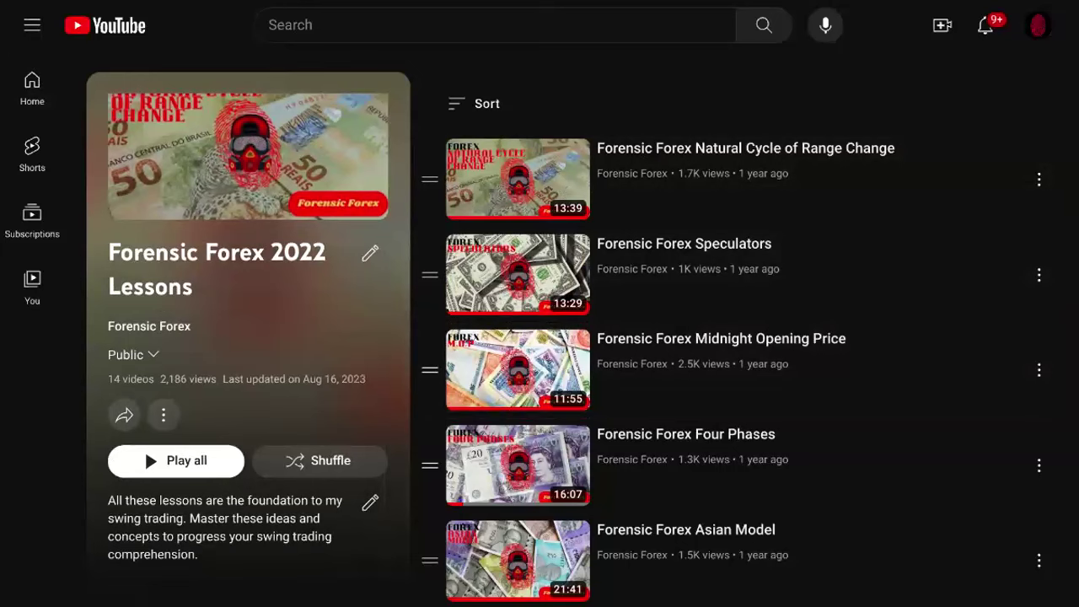
scroll(686, 140, down, 2)
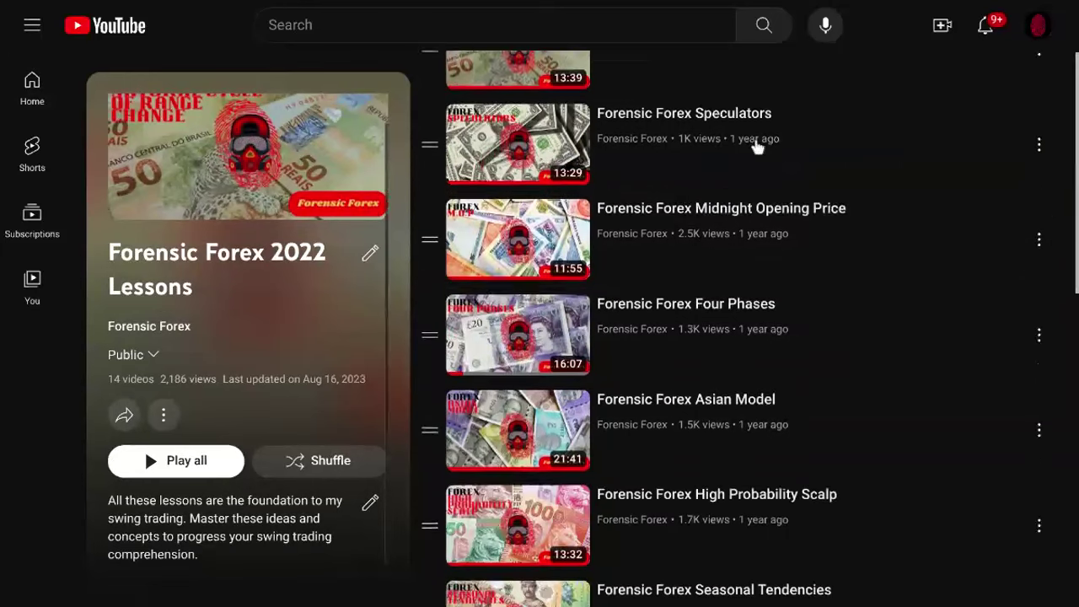
scroll(691, 210, down, 8)
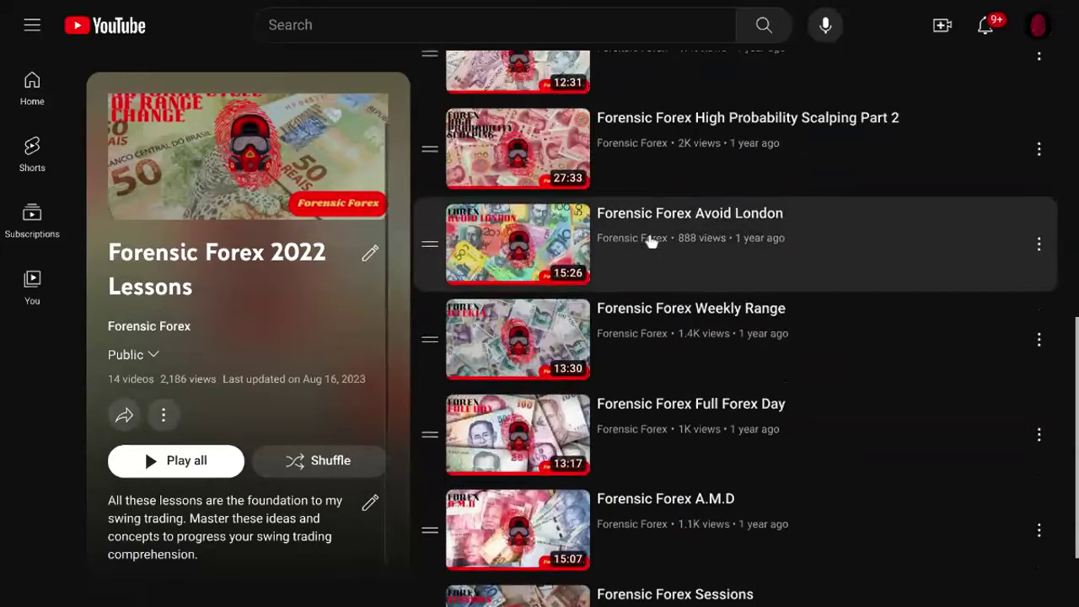
scroll(653, 354, up, 10)
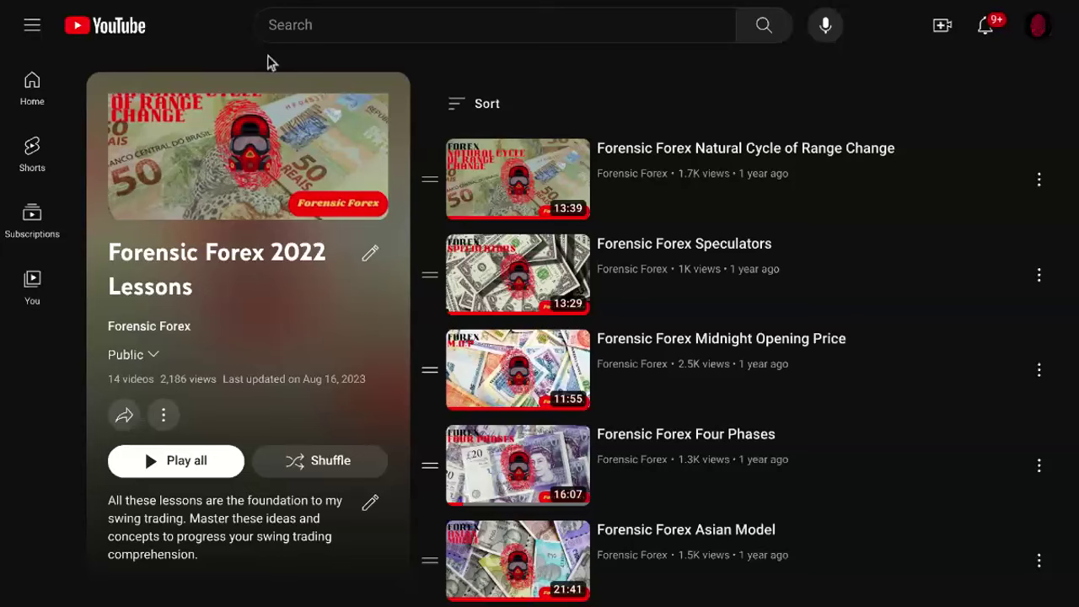
- Close the YouTube playlist's browser tab and bring up the Latest Interest Rates table on the central banks page
mouse_move(192, 34)
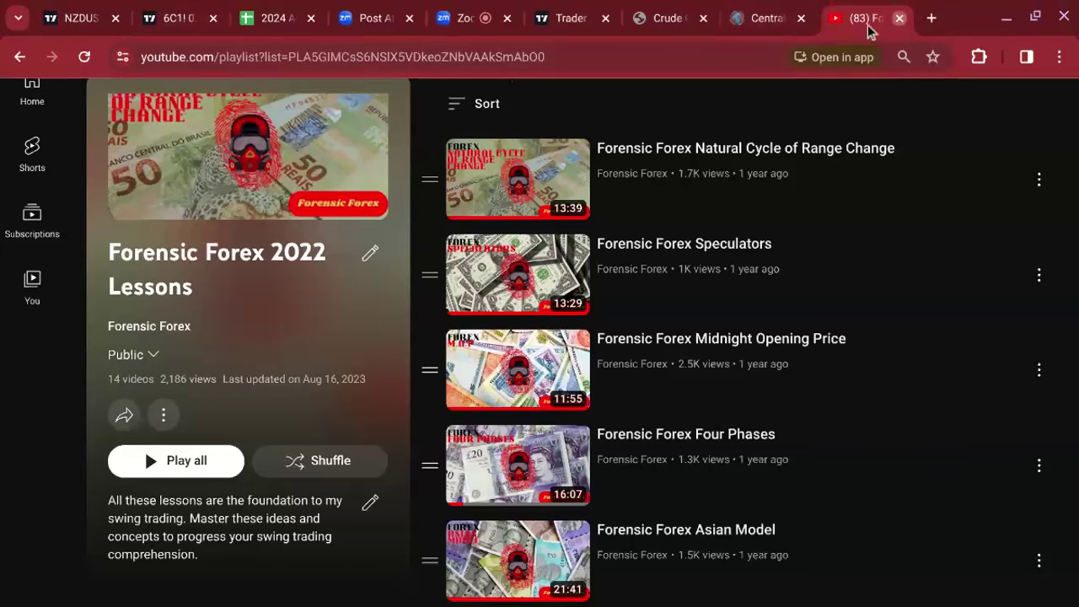
key(ctrl+w)
scroll(453, 321, down, 4)
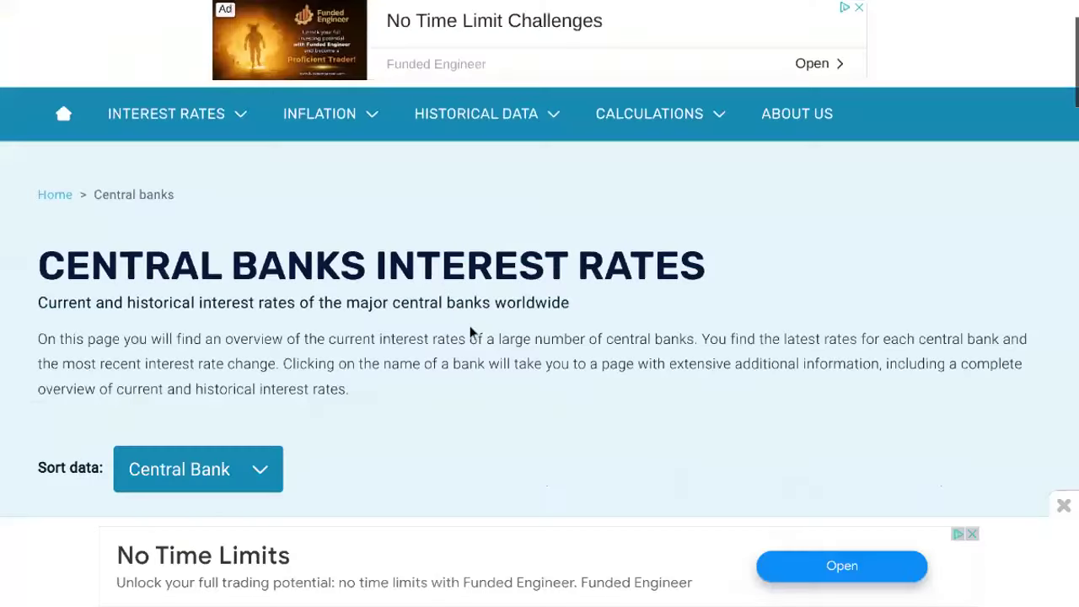
scroll(453, 325, down, 3)
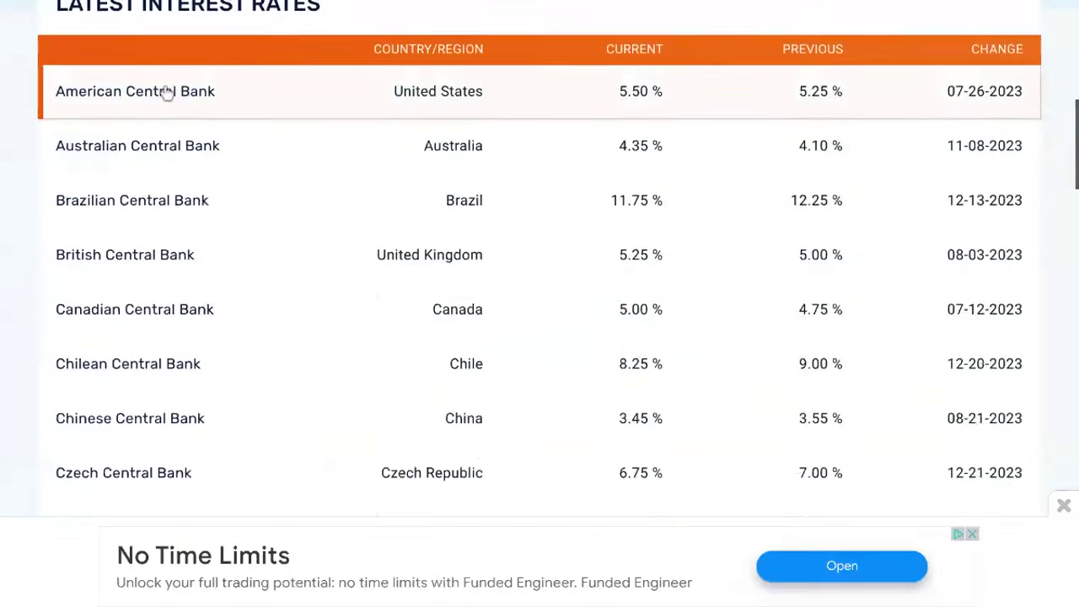
- Dismiss the advertisement banner covering the Latest Interest Rates table
scroll(165, 91, up, 1)
scroll(165, 95, up, 1)
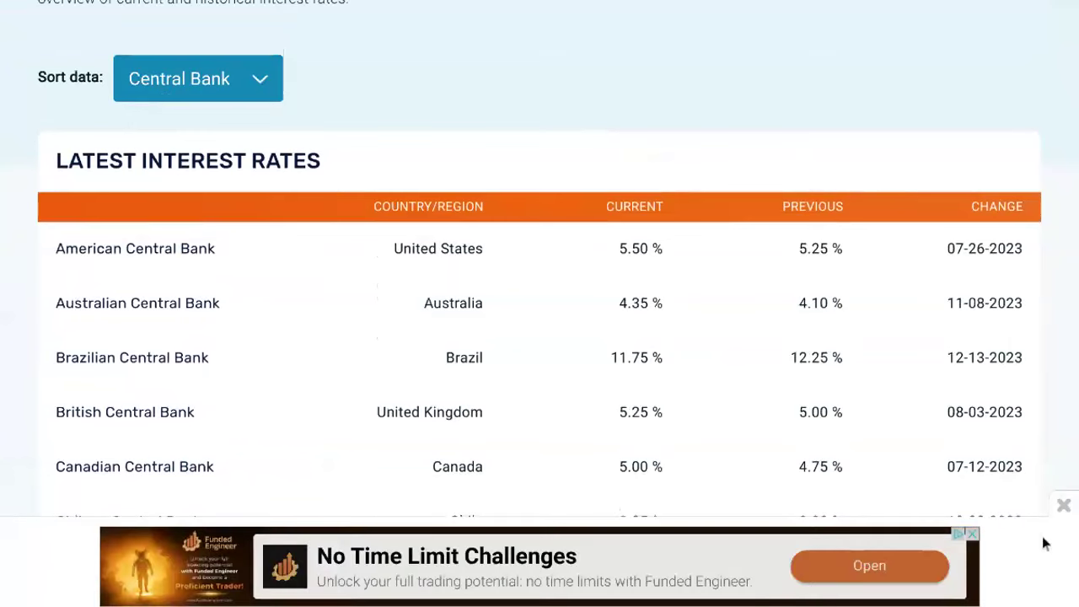
click(971, 533)
click(1062, 506)
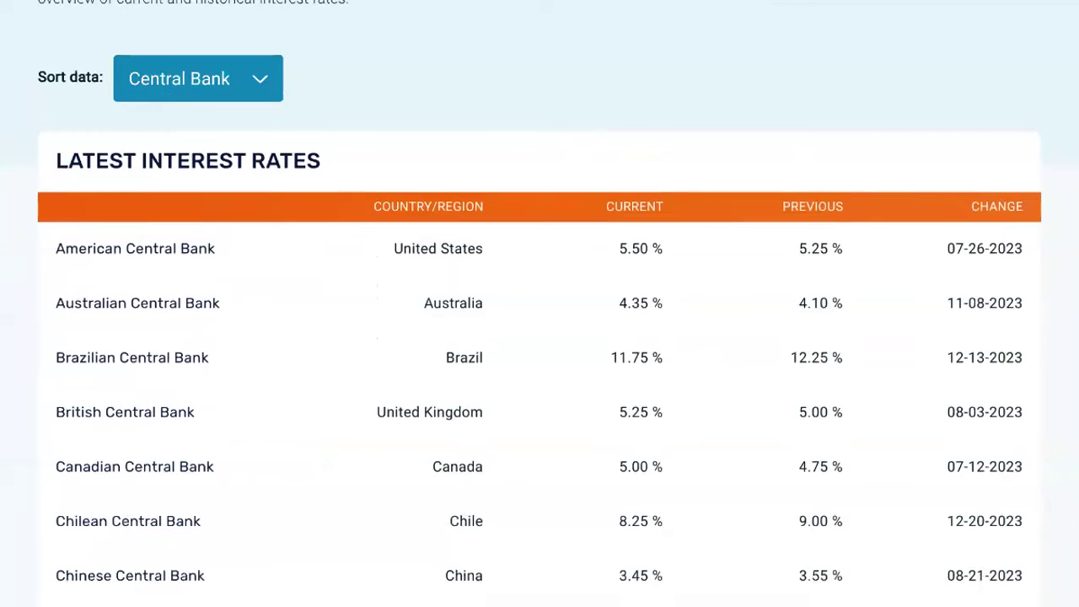
- Compare the American Central Bank's current interest rate with those of the other central banks, such as Japan, Mexico and New Zealand
scroll(607, 210, down, 1)
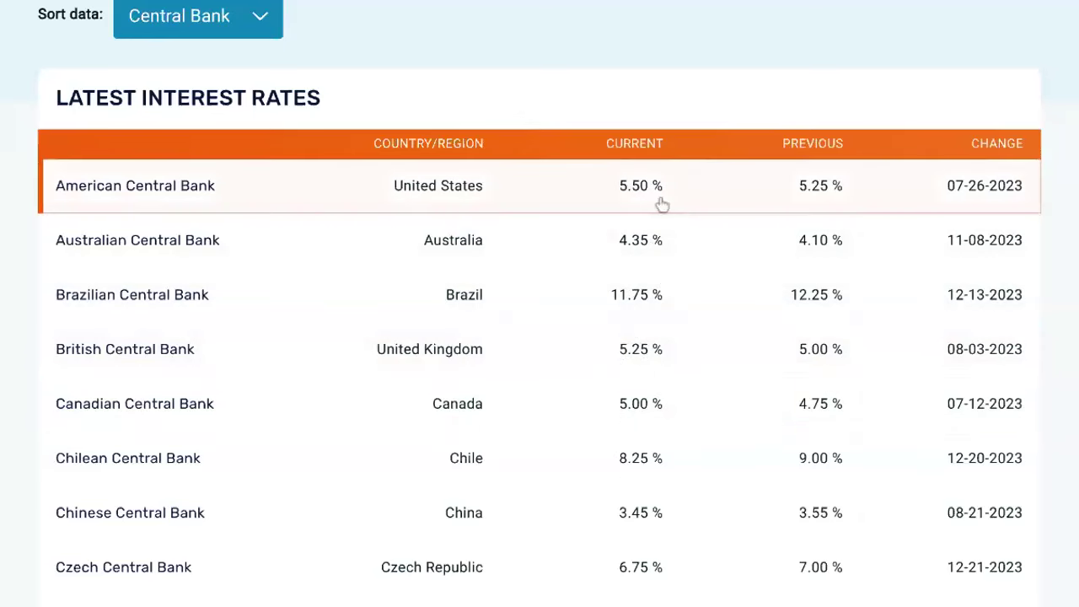
scroll(656, 192, down, 9)
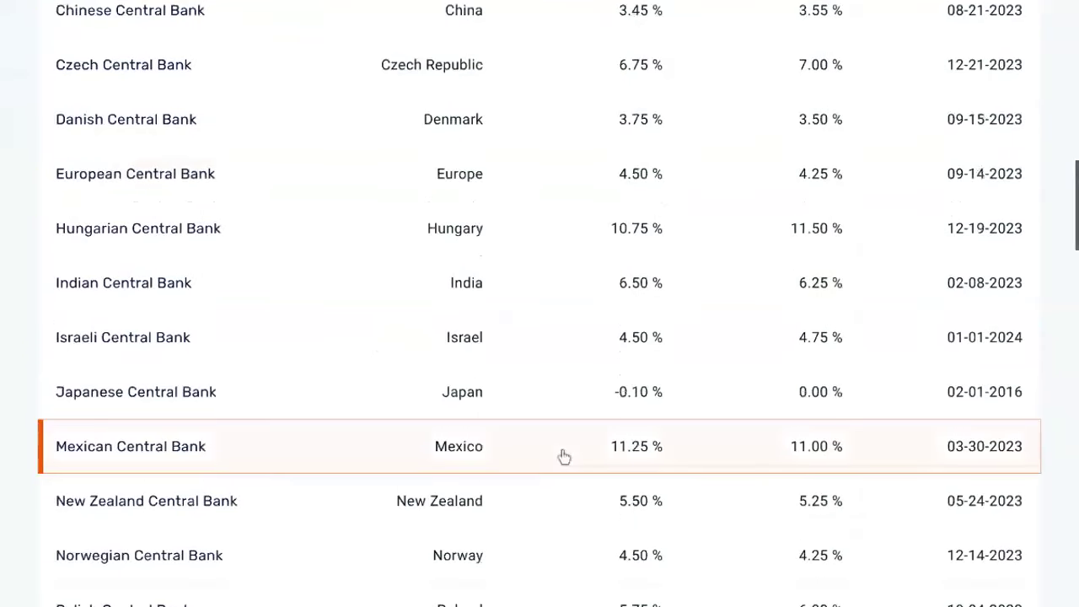
scroll(563, 461, down, 3)
scroll(631, 470, up, 6)
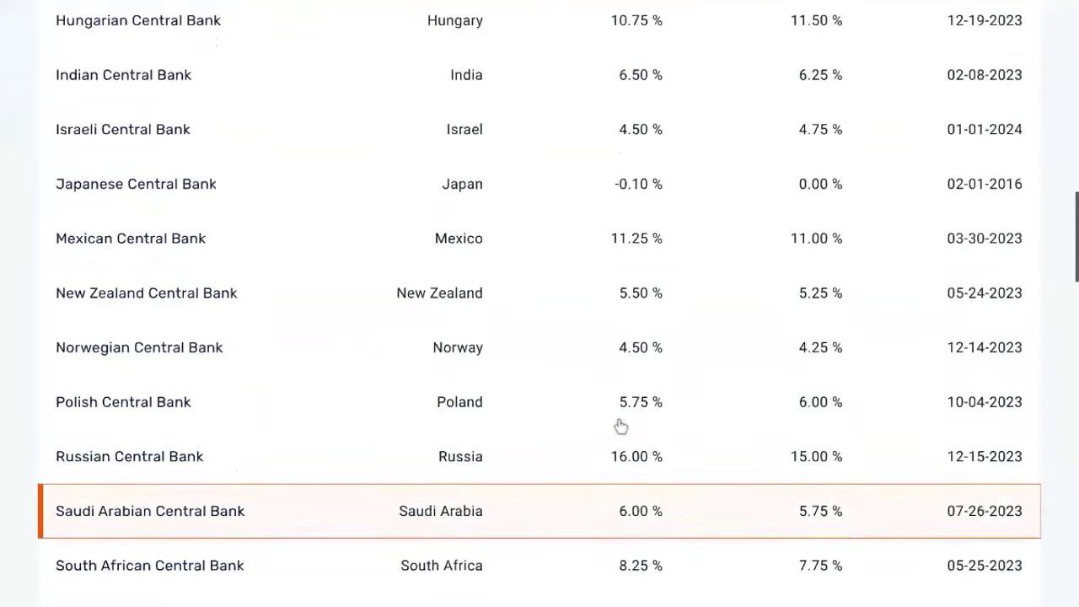
scroll(598, 330, up, 6)
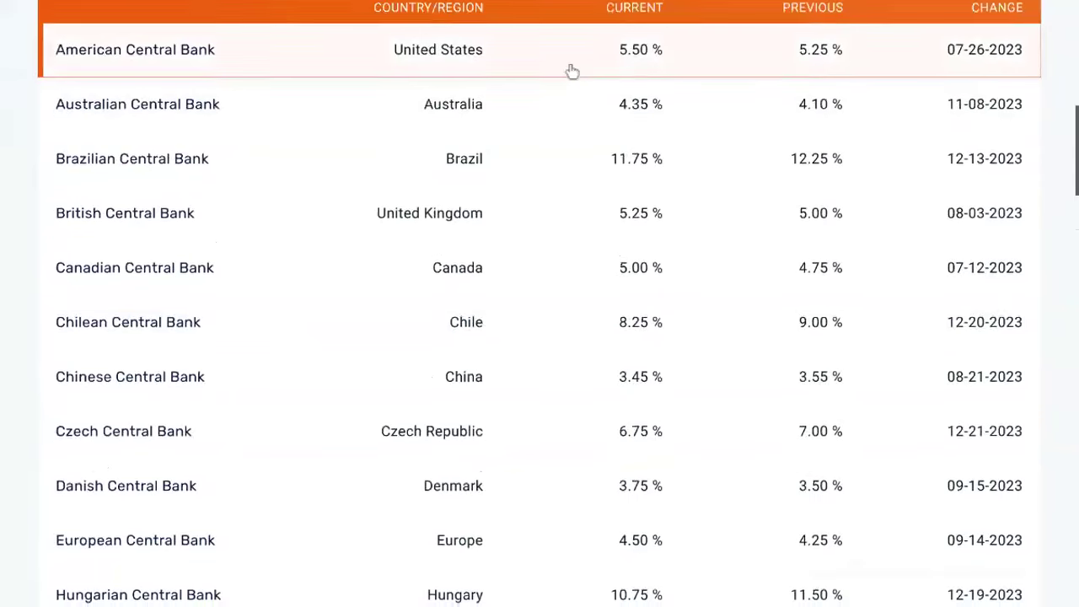
scroll(571, 101, down, 6)
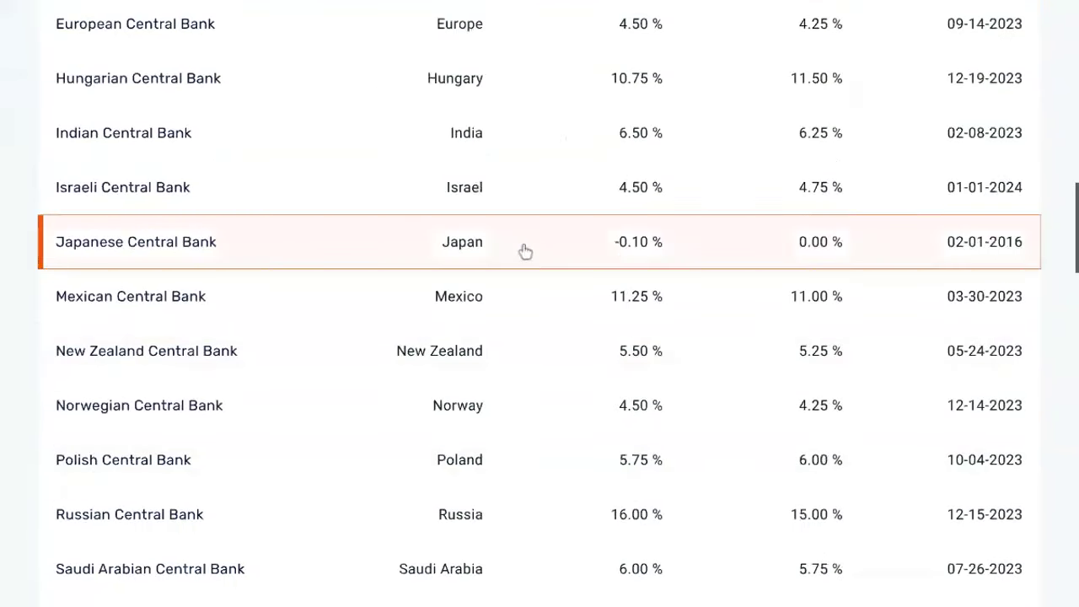
scroll(522, 250, up, 2)
scroll(675, 367, up, 5)
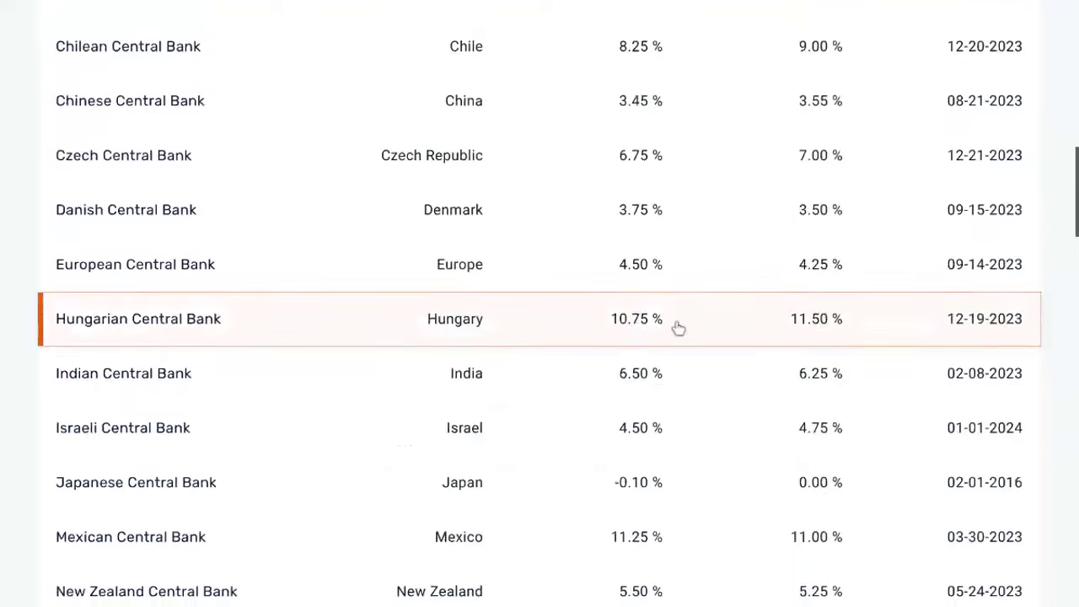
scroll(670, 127, up, 1)
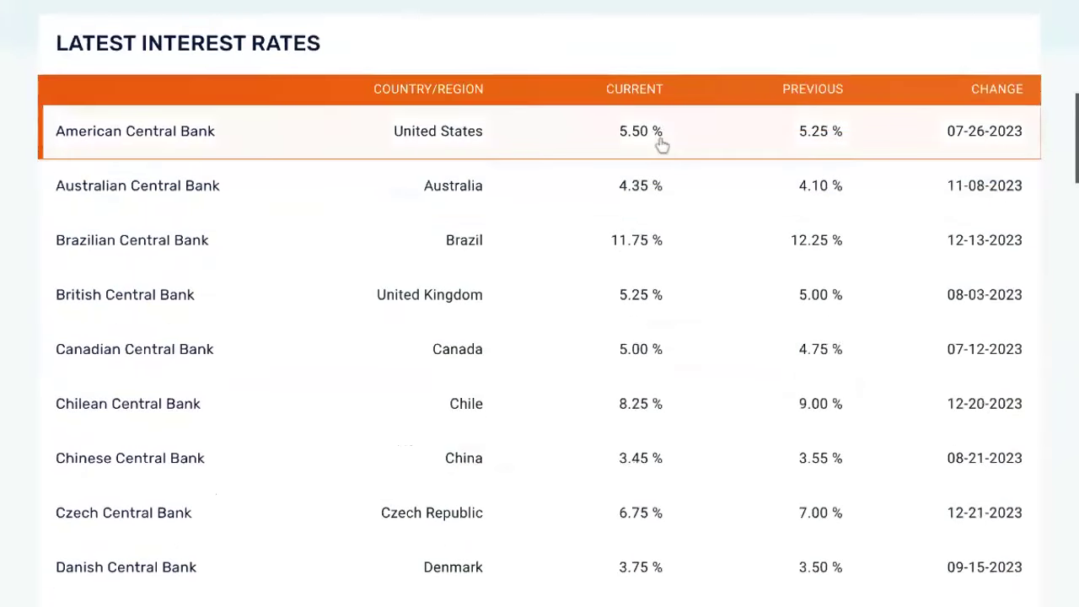
scroll(662, 145, down, 2)
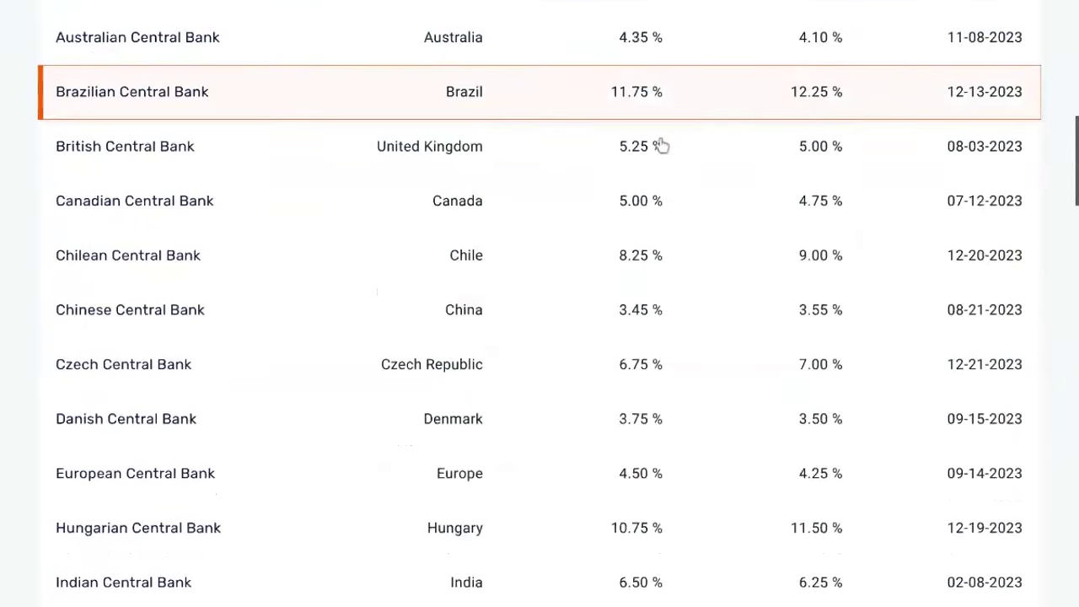
scroll(662, 147, down, 2)
scroll(660, 154, down, 2)
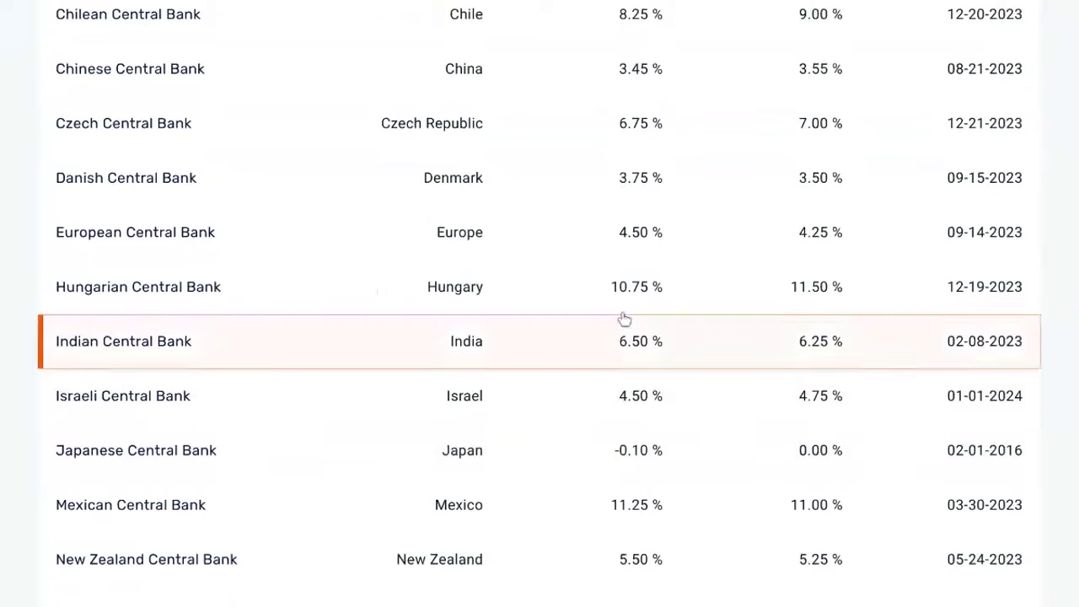
- Switch to the TradingView chart tab and change the layout to a single chart
mouse_move(518, 5)
click(76, 26)
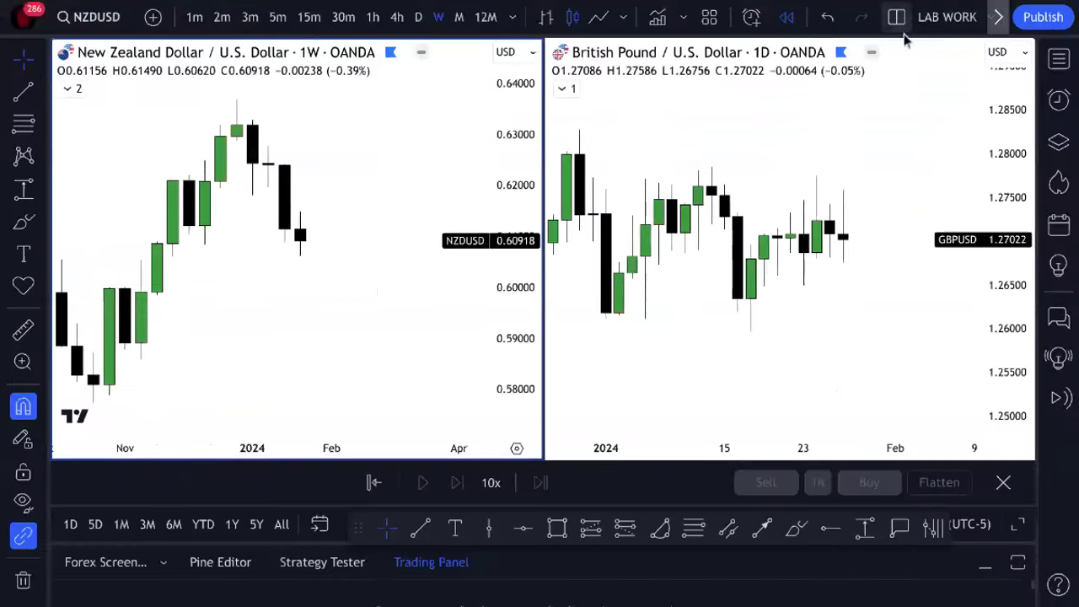
click(899, 19)
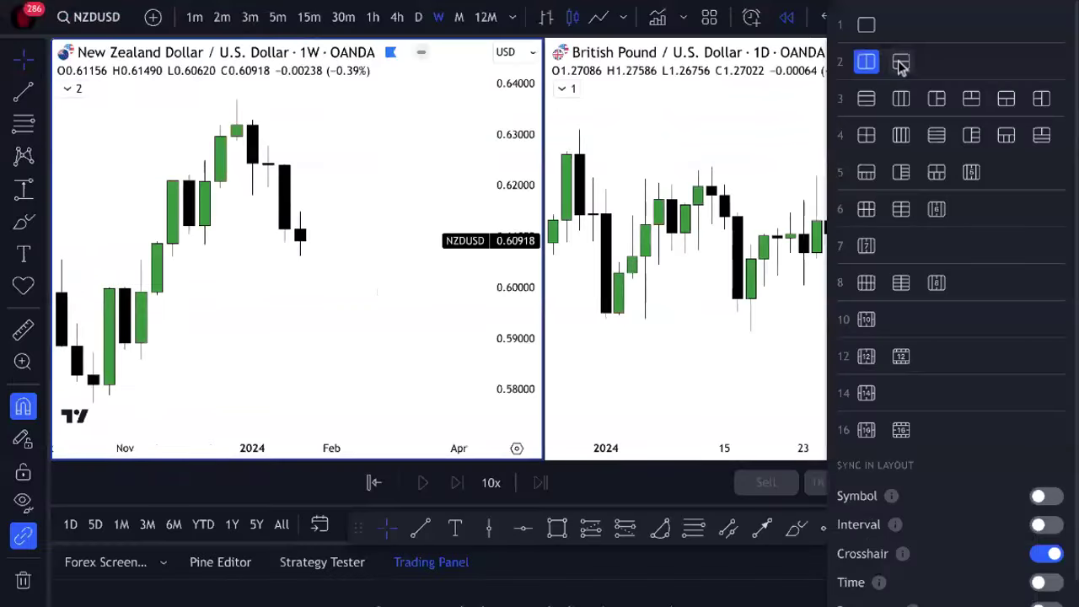
click(869, 29)
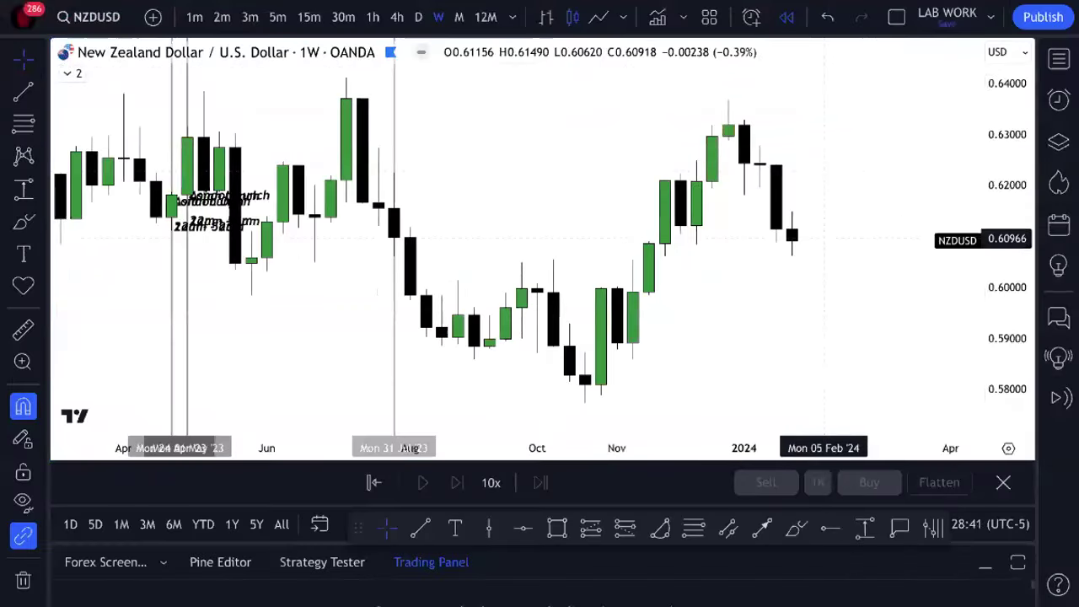
- Load the USDJPY symbol and show its daily candles around December 2023 and January 2024
text(USDJPY)
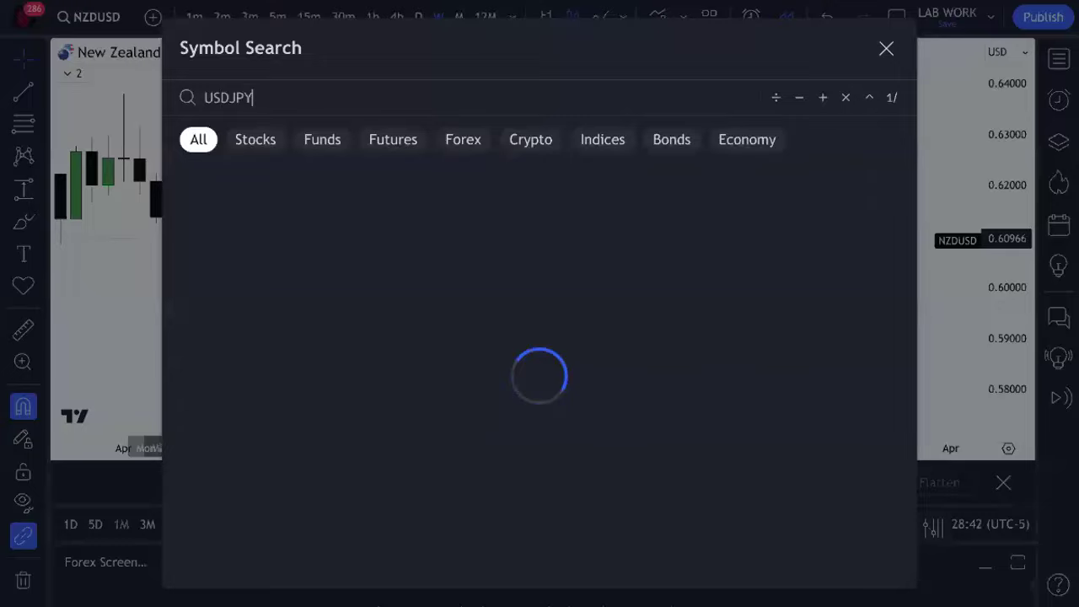
key(Return)
scroll(846, 229, down, 4)
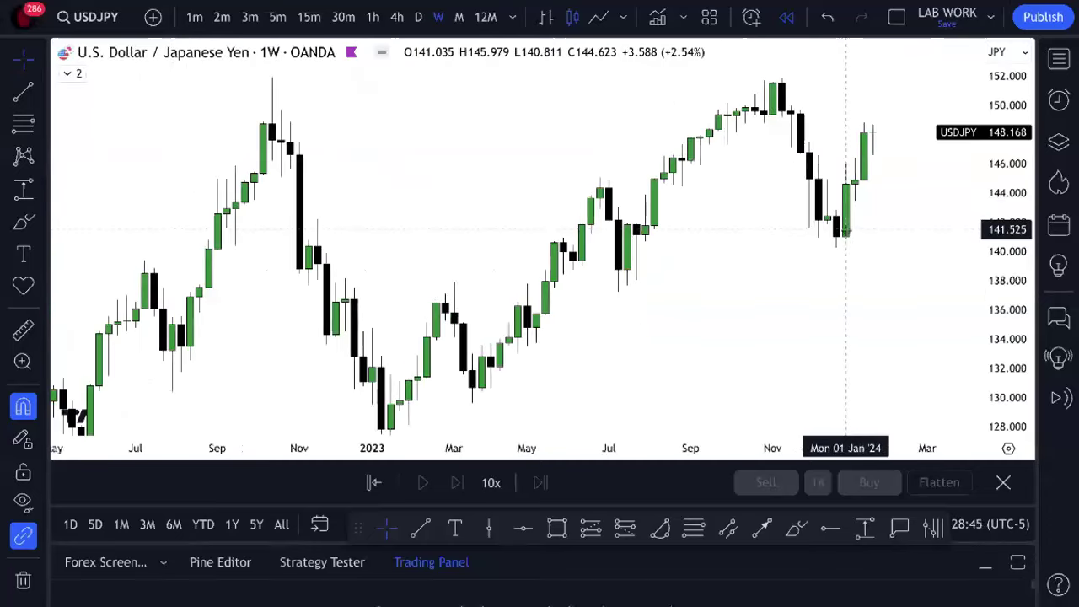
click(397, 17)
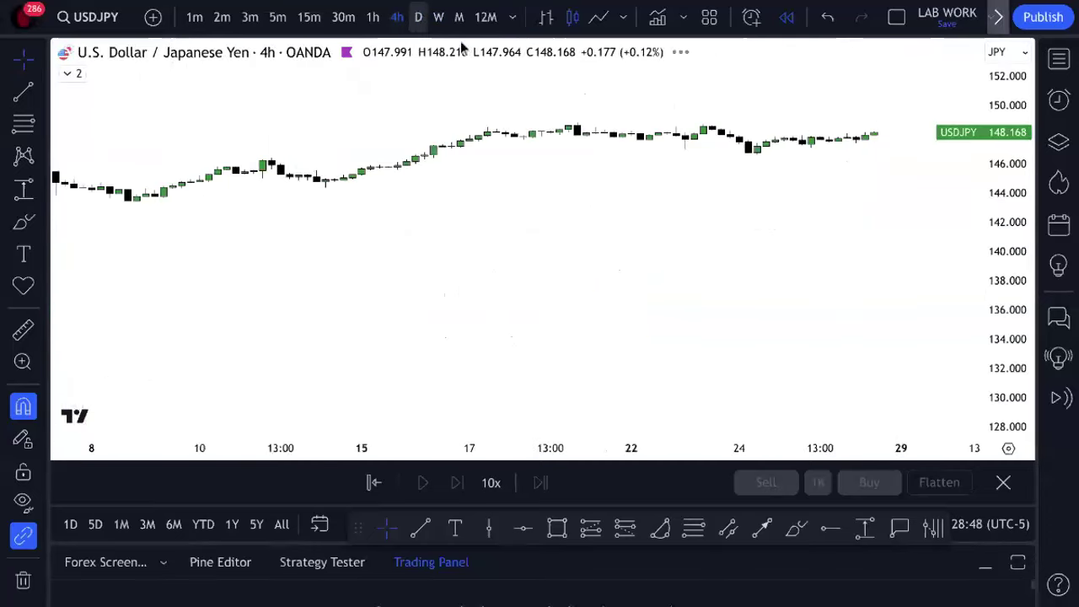
right_click(873, 164)
click(875, 166)
scroll(834, 253, up, 5)
scroll(797, 296, right, 3)
- Draw a brush loop around the January 2024 rally on the USDJPY chart, then undo it
click(796, 529)
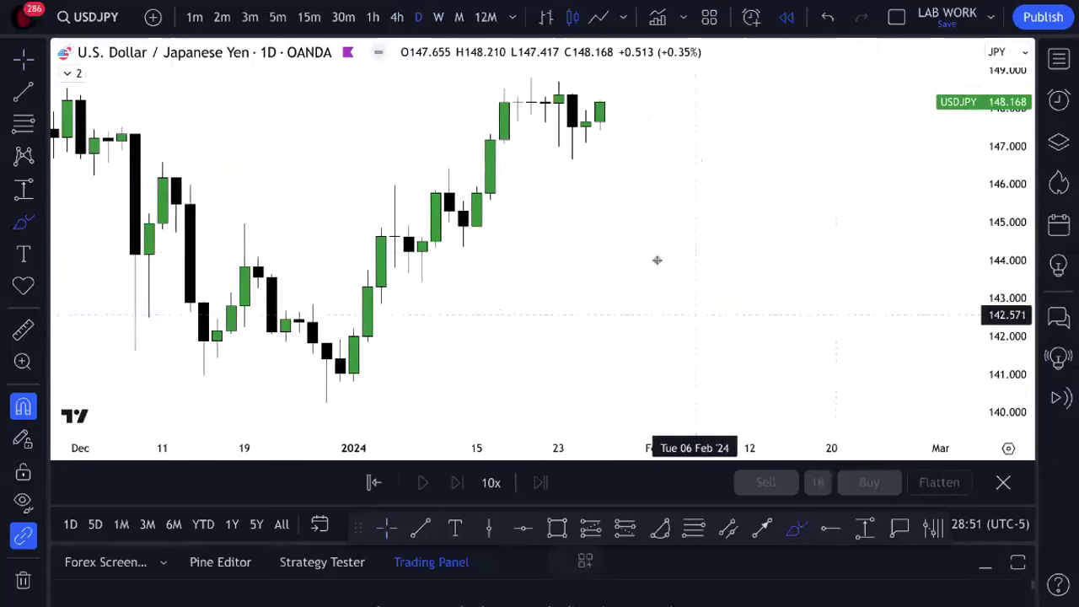
click(395, 346)
click(654, 114)
click(270, 278)
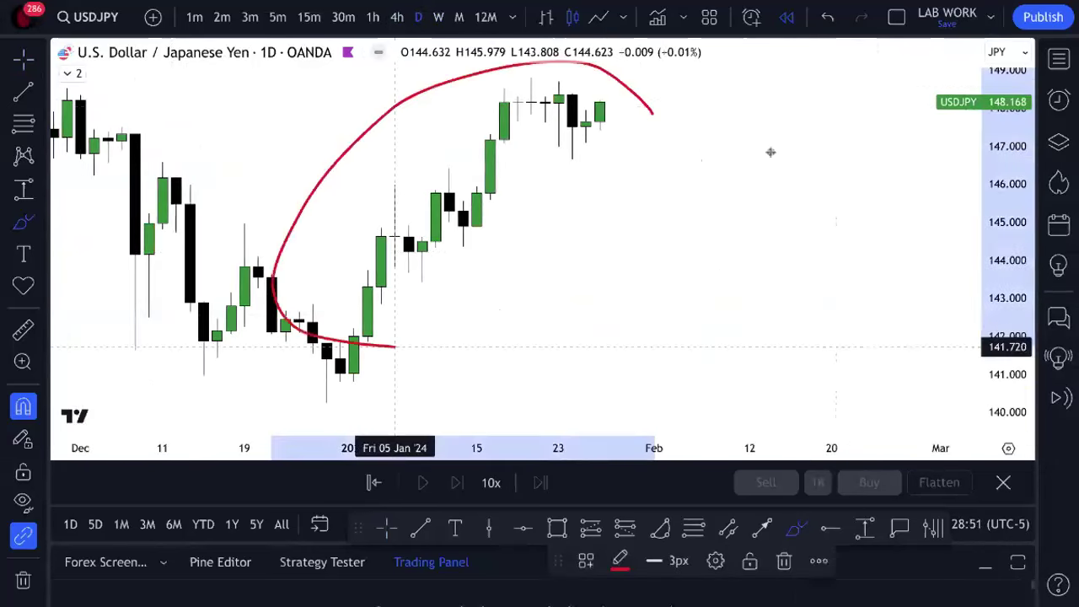
click(827, 18)
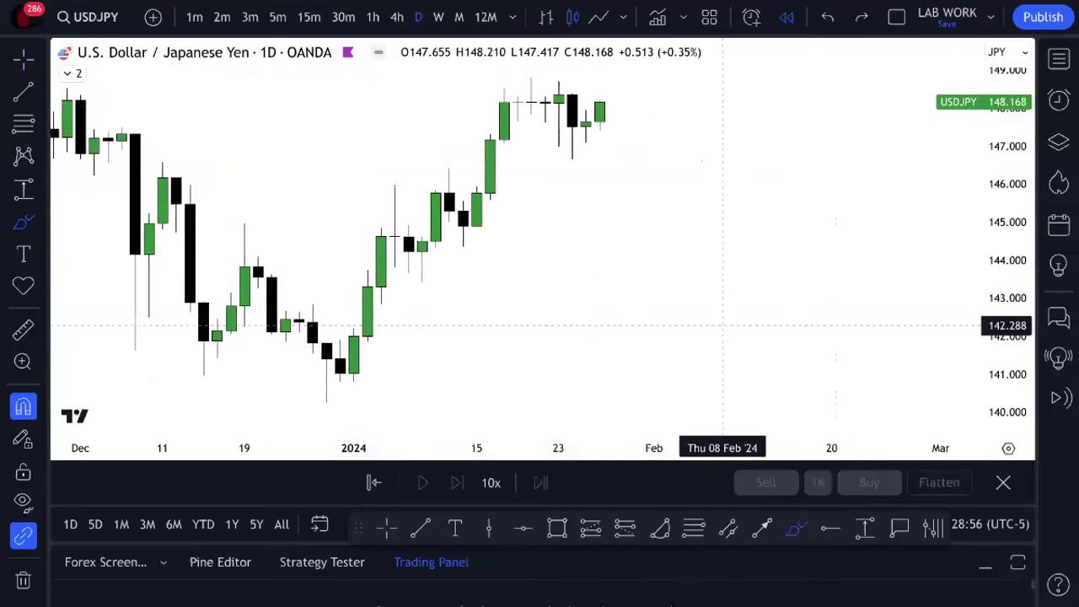
- Load the NZDJPY daily chart, followed by the CADJPY daily chart
text(NZDJPY)
click(472, 178)
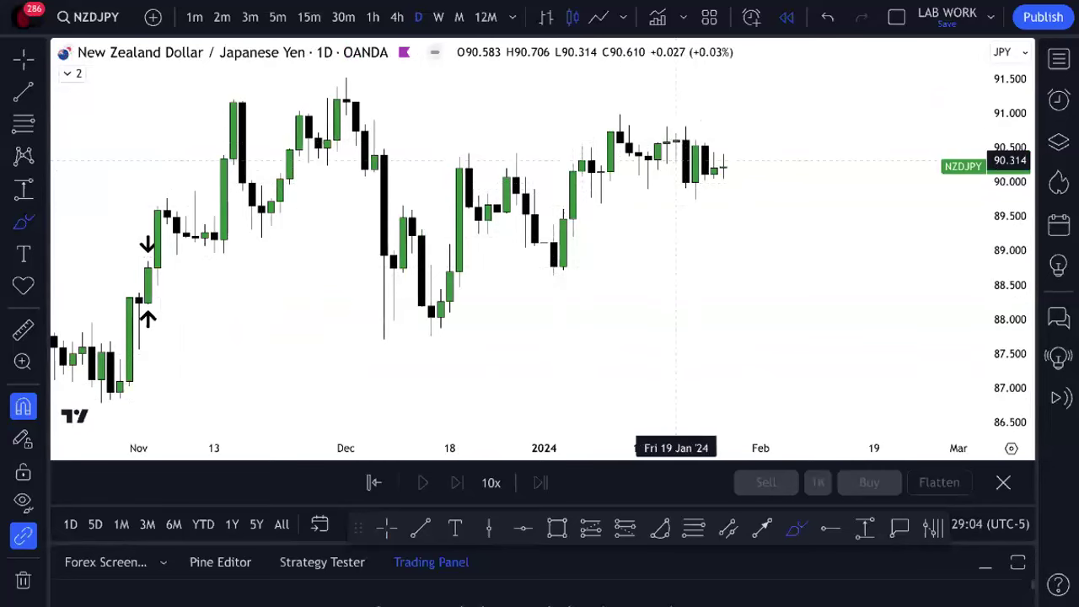
key(space)
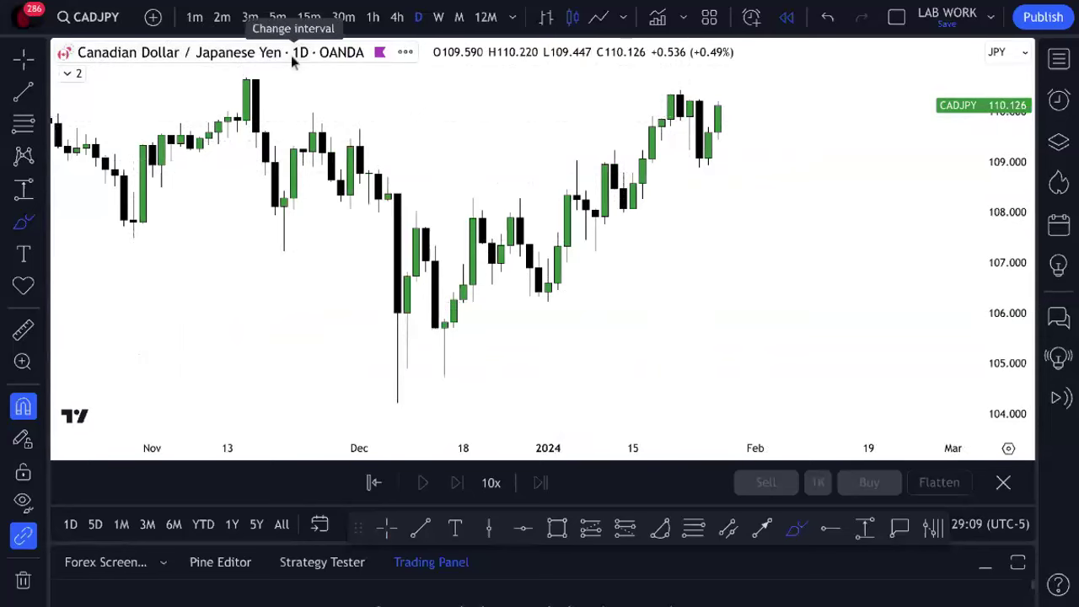
- Switch to the central banks page and review the current interest rates from the American down to the New Zealand Central Bank
mouse_move(685, 4)
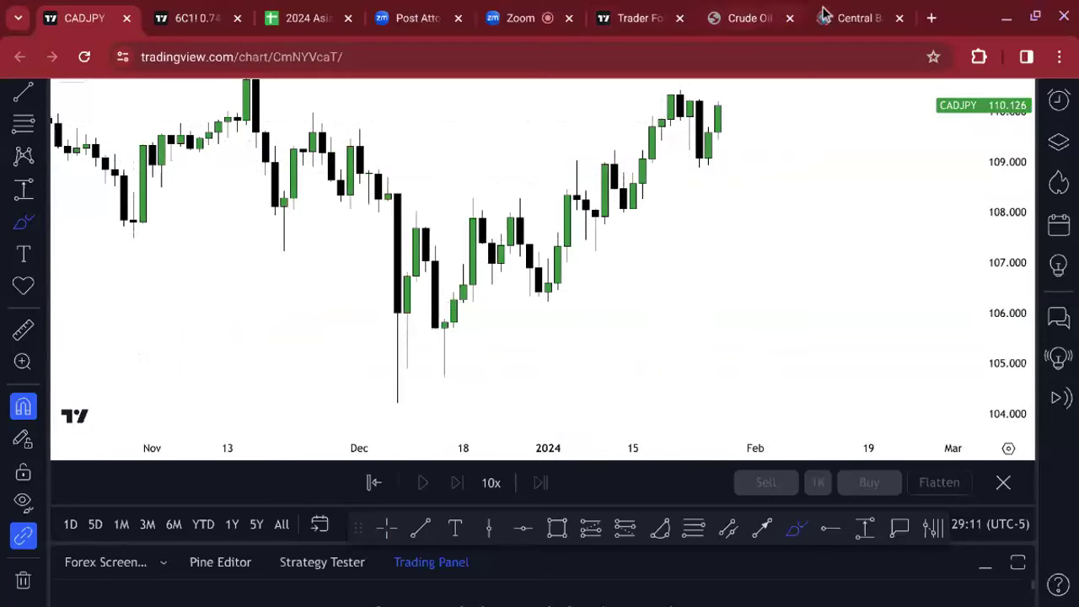
click(851, 17)
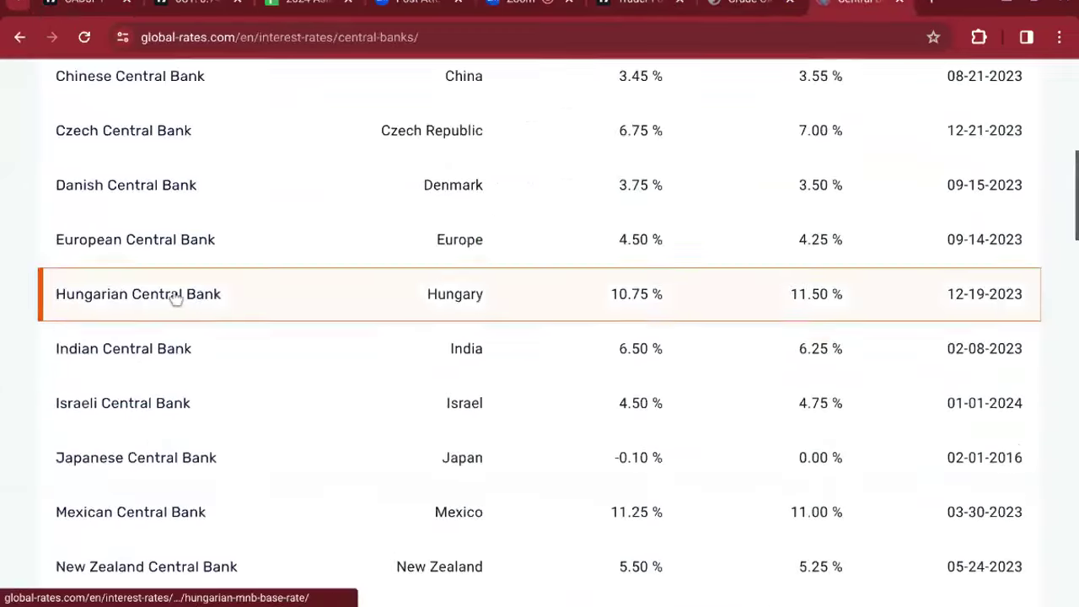
scroll(211, 295, up, 3)
scroll(175, 298, up, 3)
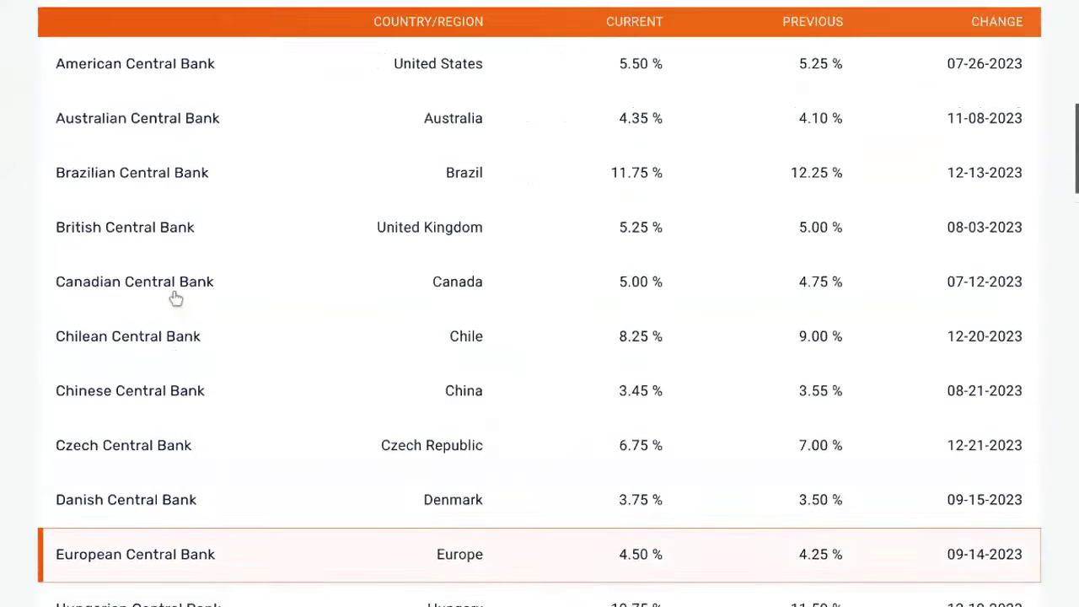
scroll(174, 296, down, 3)
scroll(238, 243, down, 1)
scroll(239, 243, up, 2)
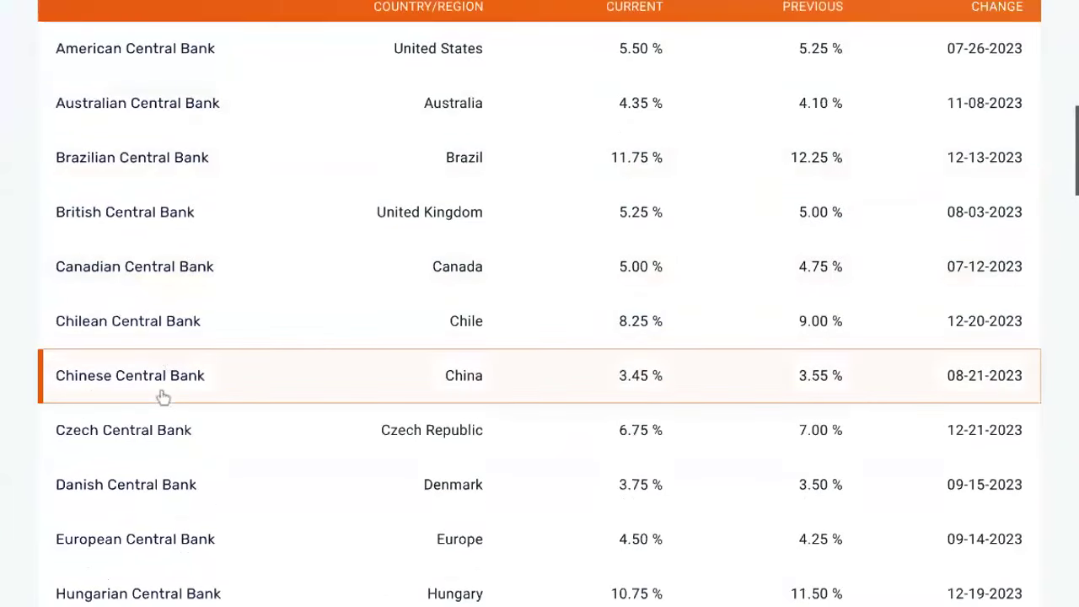
scroll(163, 397, down, 1)
scroll(169, 371, up, 1)
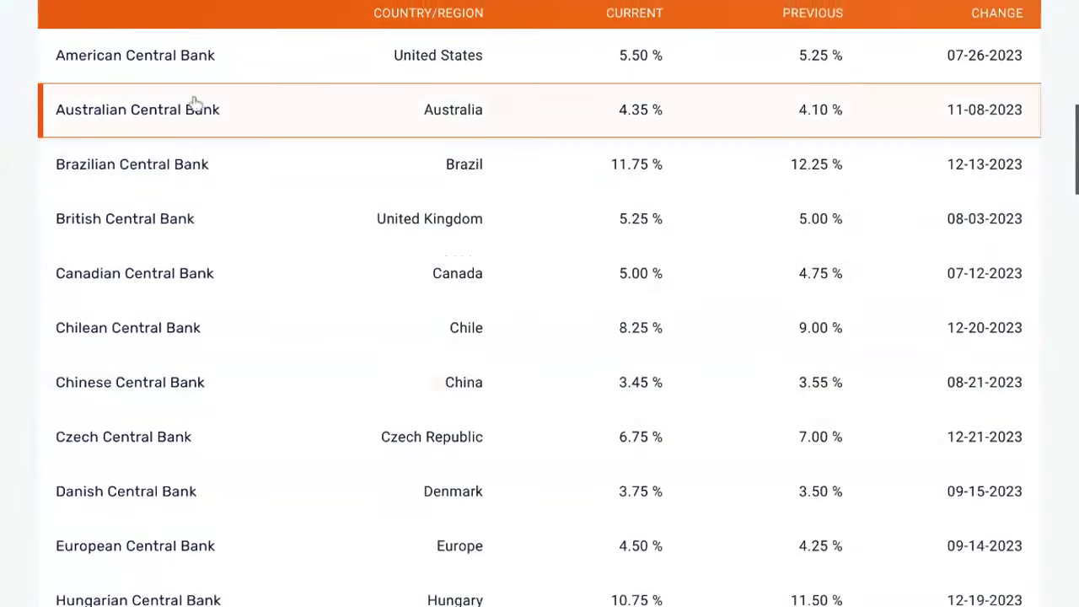
scroll(202, 253, down, 5)
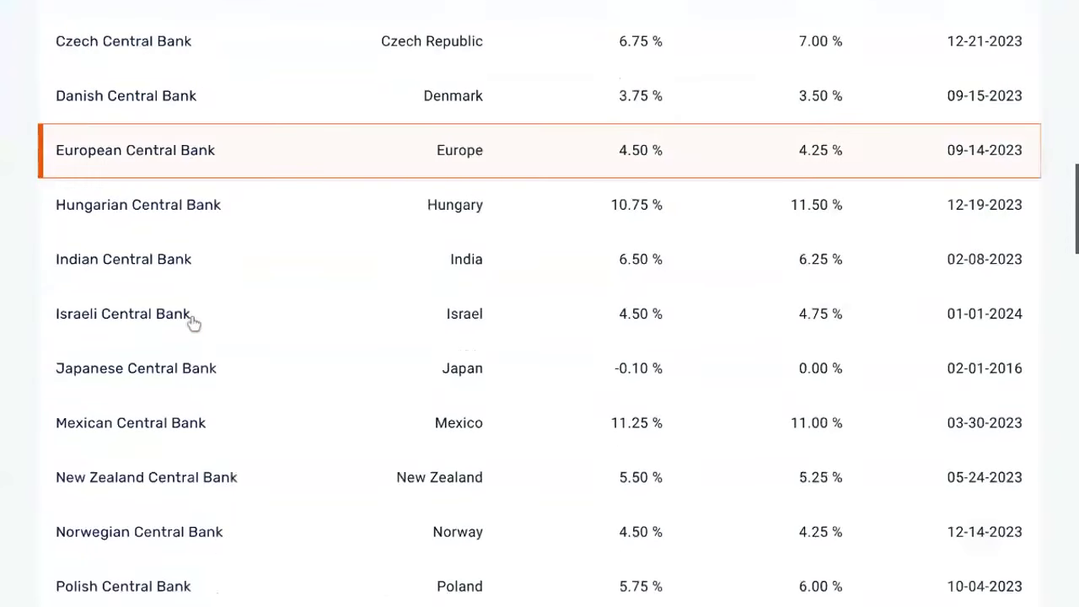
scroll(192, 321, up, 2)
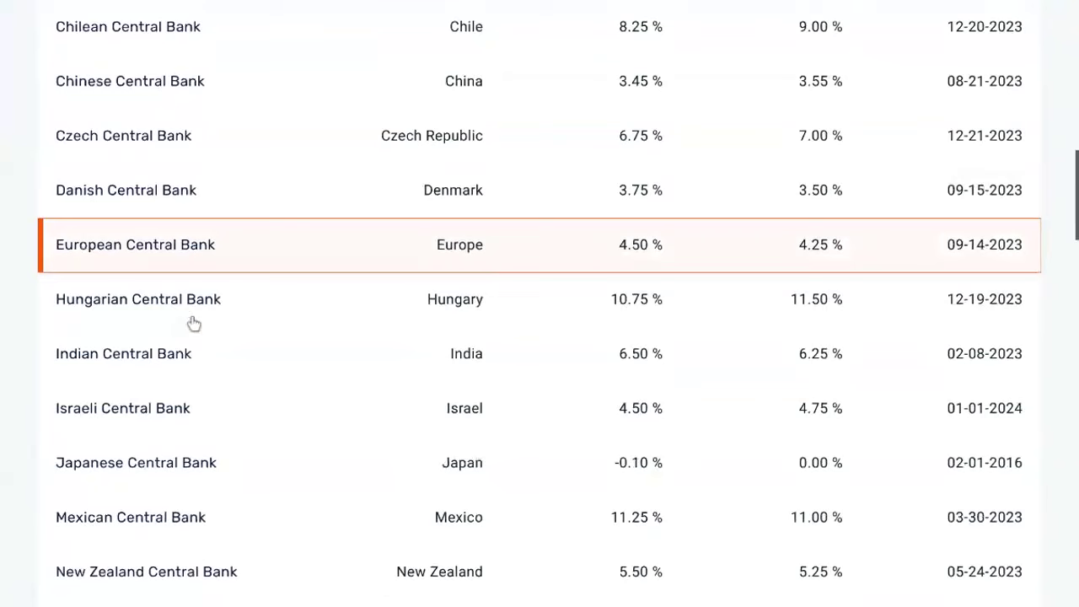
- Compare the Canadian Central Bank's current interest rate with that of the Japanese Central Bank
scroll(192, 322, up, 5)
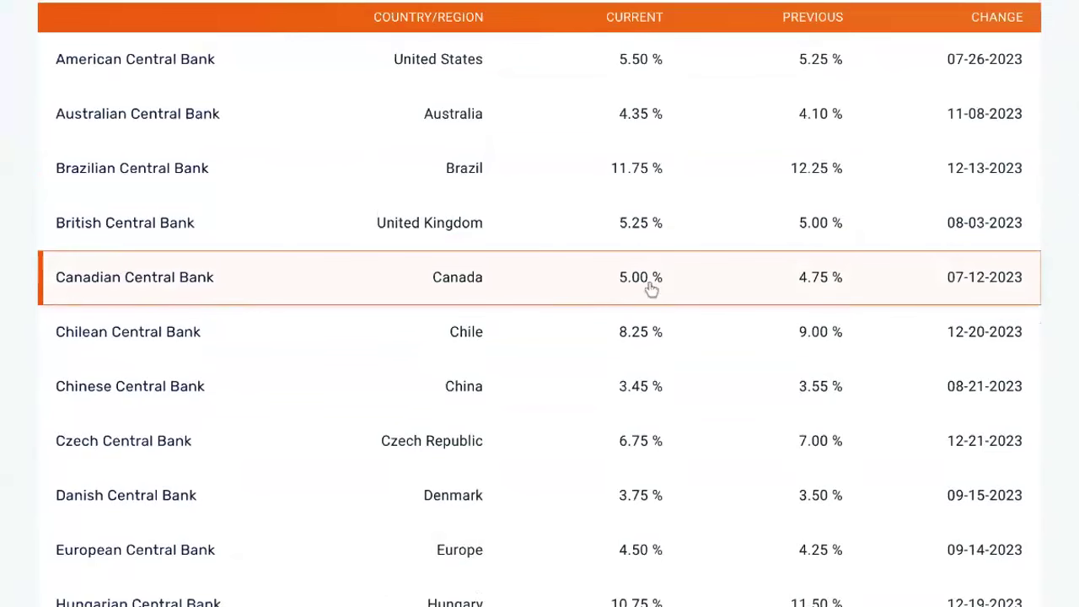
scroll(650, 289, down, 1)
scroll(651, 289, down, 4)
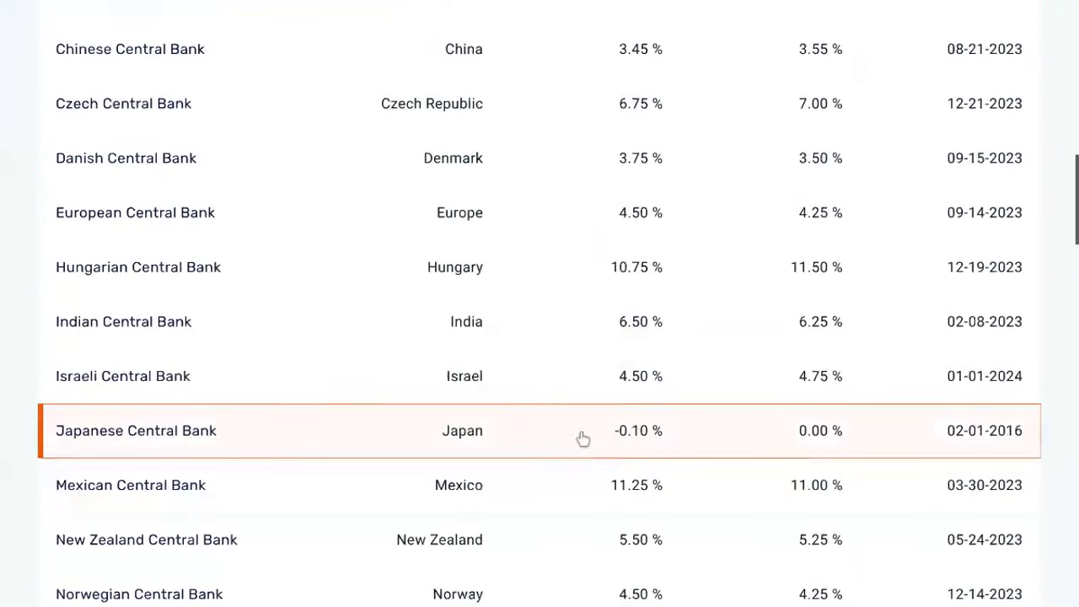
scroll(693, 437, up, 2)
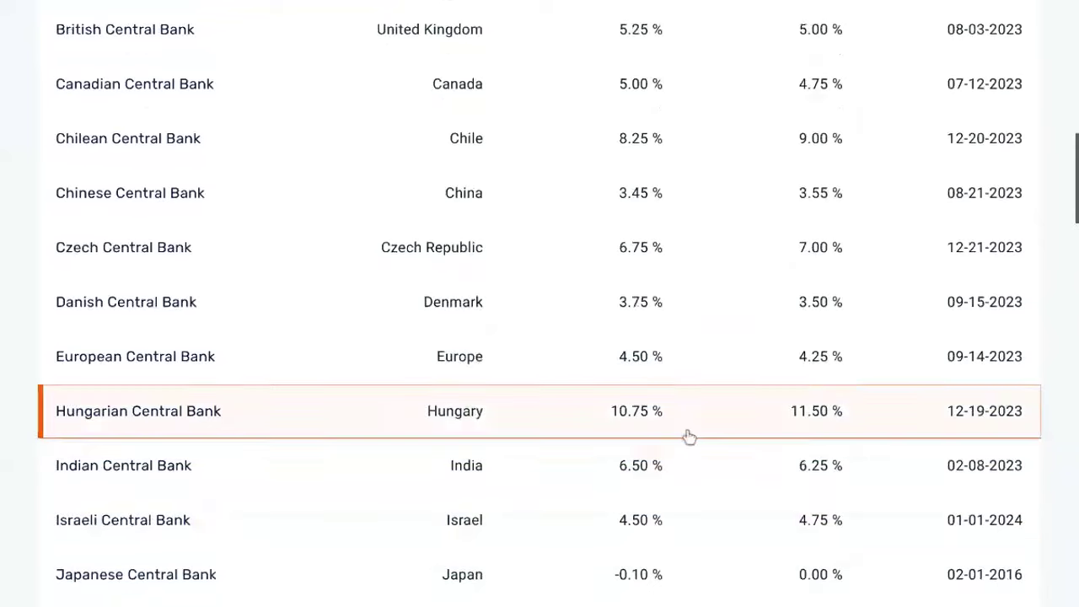
scroll(682, 231, up, 1)
scroll(655, 183, down, 2)
scroll(642, 89, up, 1)
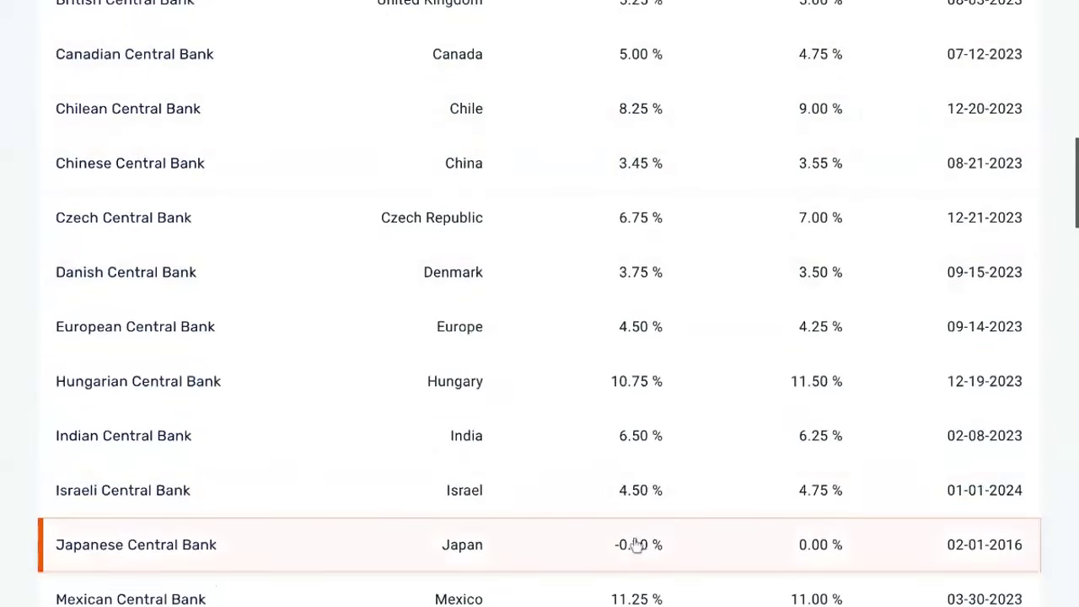
- Return to the CADJPY chart in TradingView and place a vertical line on Tuesday, 2 January 2024
mouse_move(458, 4)
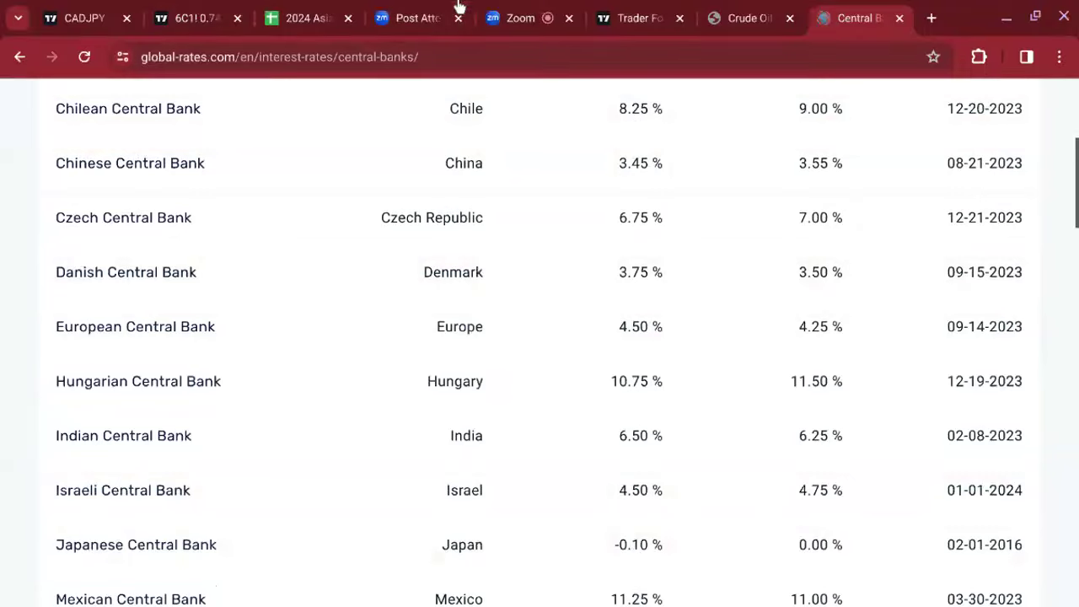
click(74, 17)
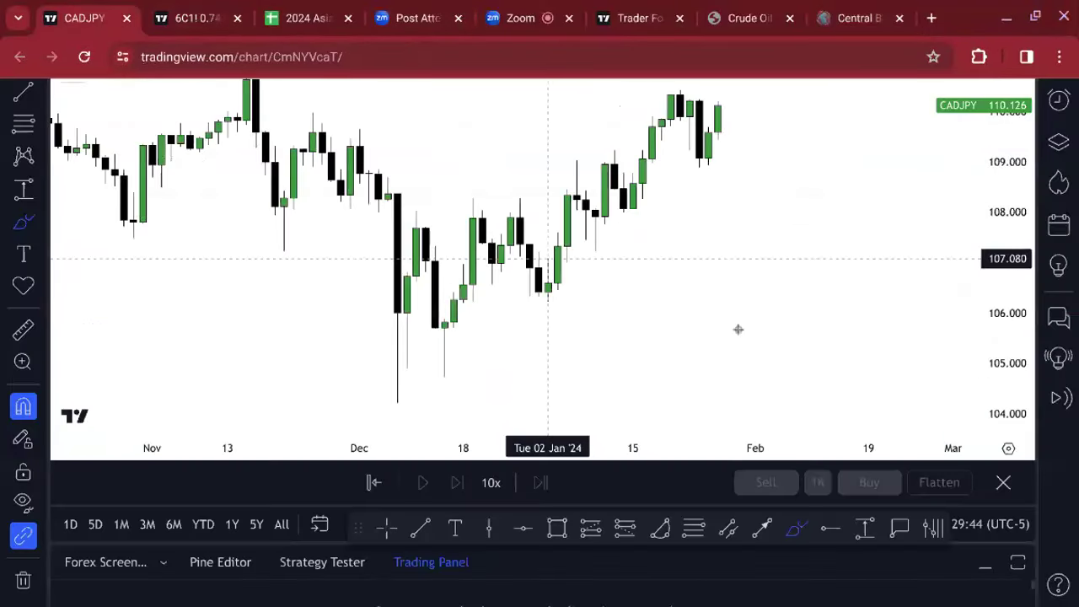
click(548, 237)
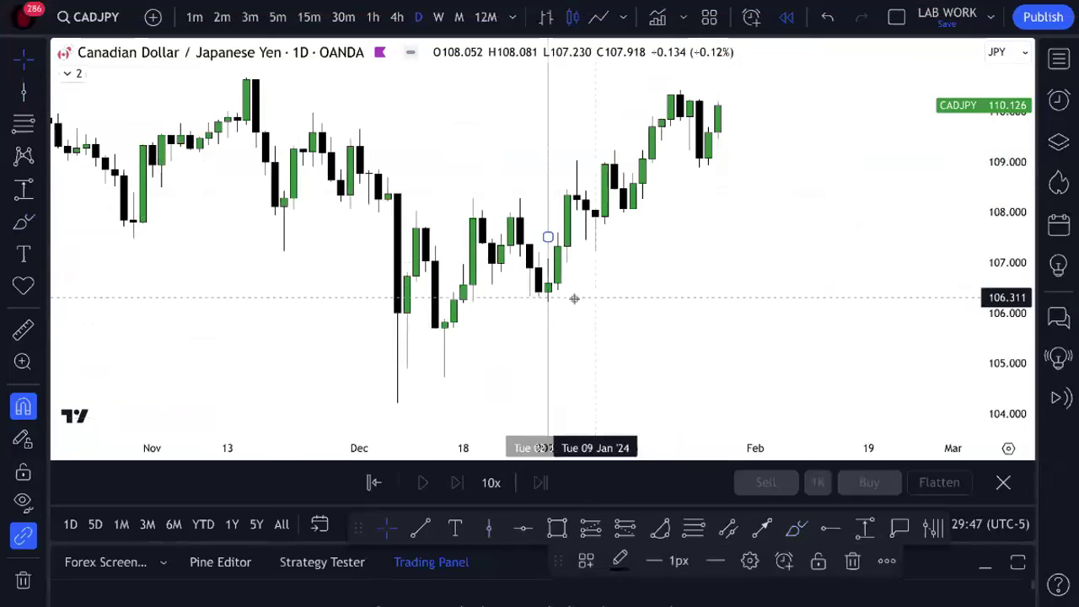
scroll(660, 330, up, 3)
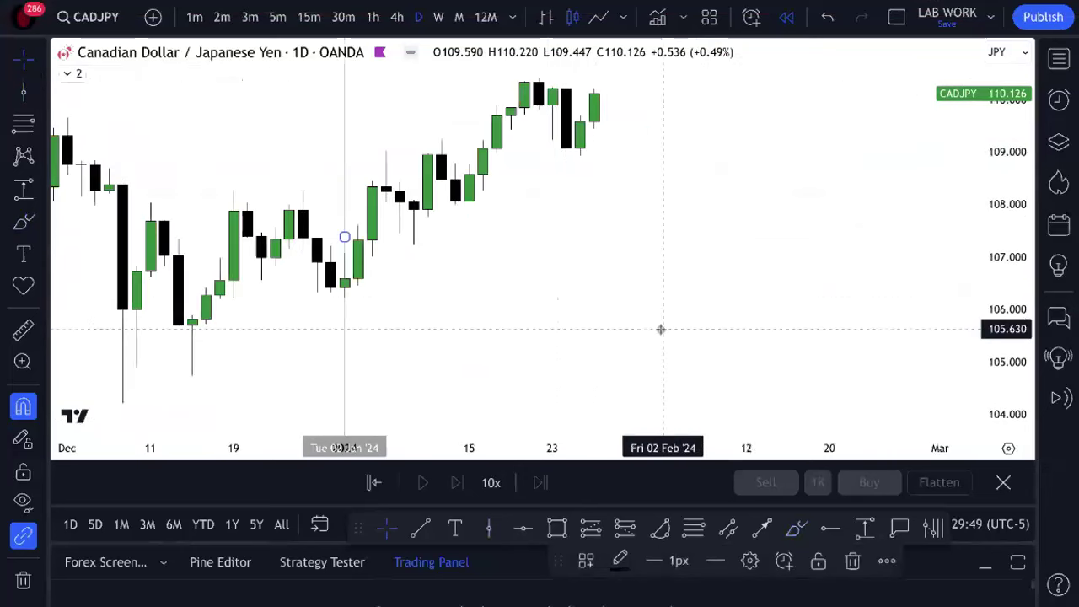
- Bring up the GBPJPY daily chart and split the layout into two side-by-side charts, with GBPUSD as the second
drag(474, 277, 672, 152)
drag(493, 341, 516, 314)
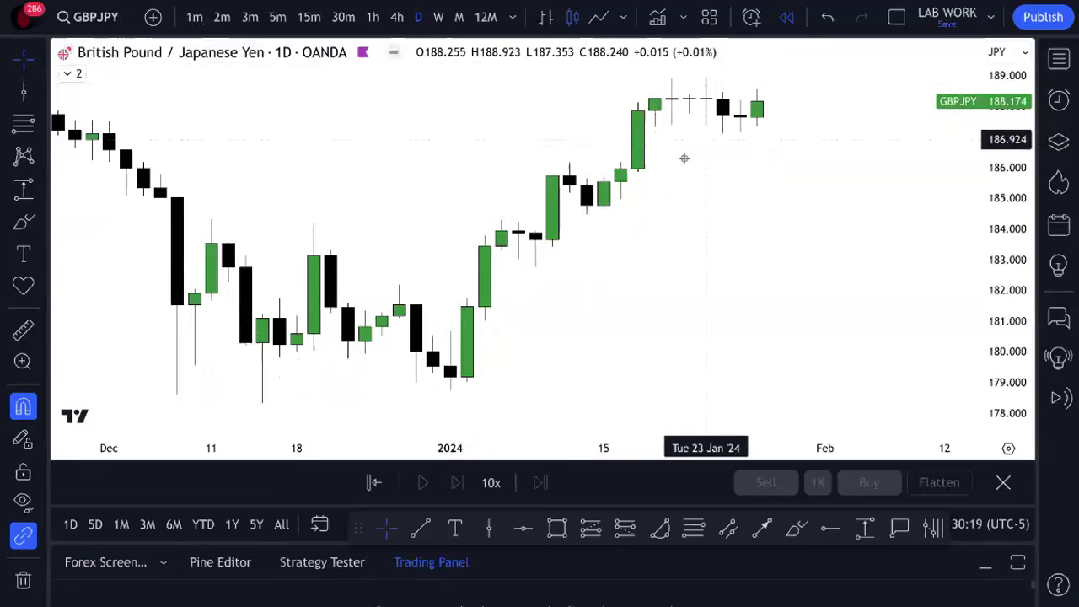
click(896, 16)
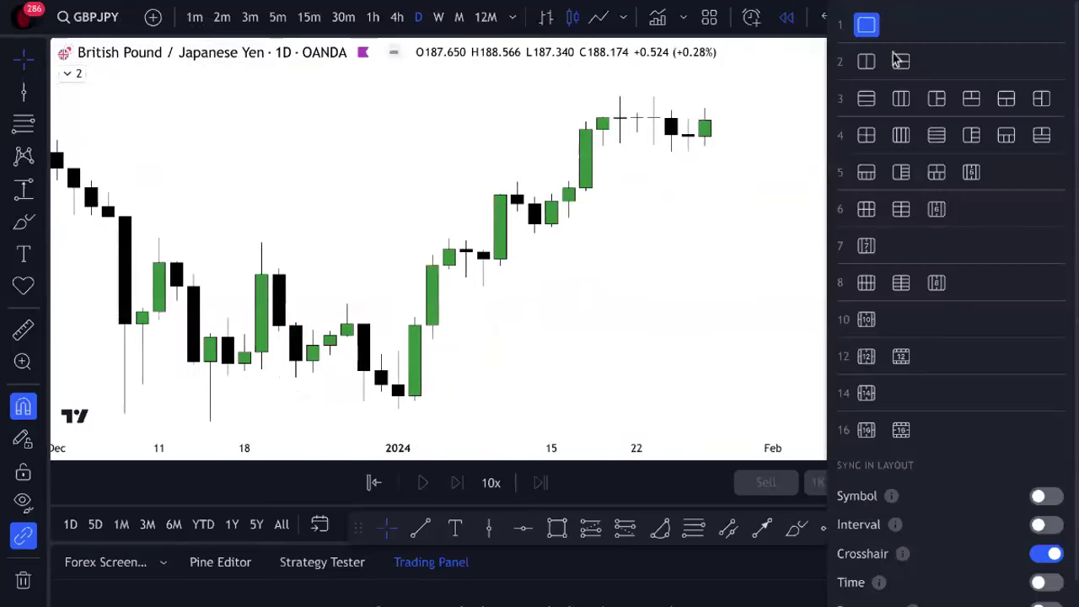
click(872, 69)
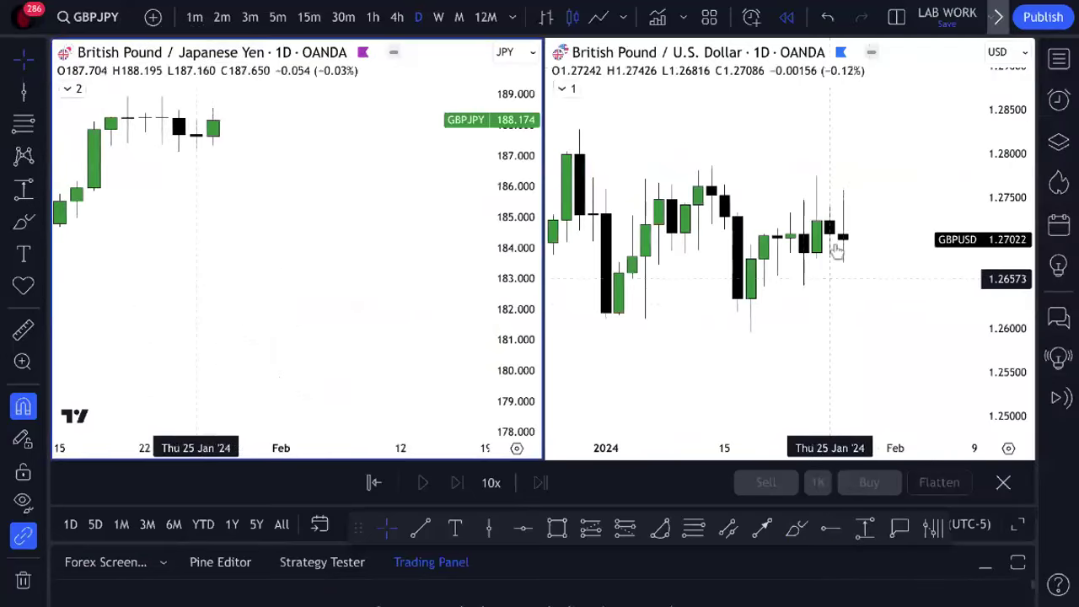
- Compare the January 2024 daily price action of GBPJPY with that of GBPUSD
scroll(836, 251, down, 3)
click(901, 320)
scroll(901, 320, up, 2)
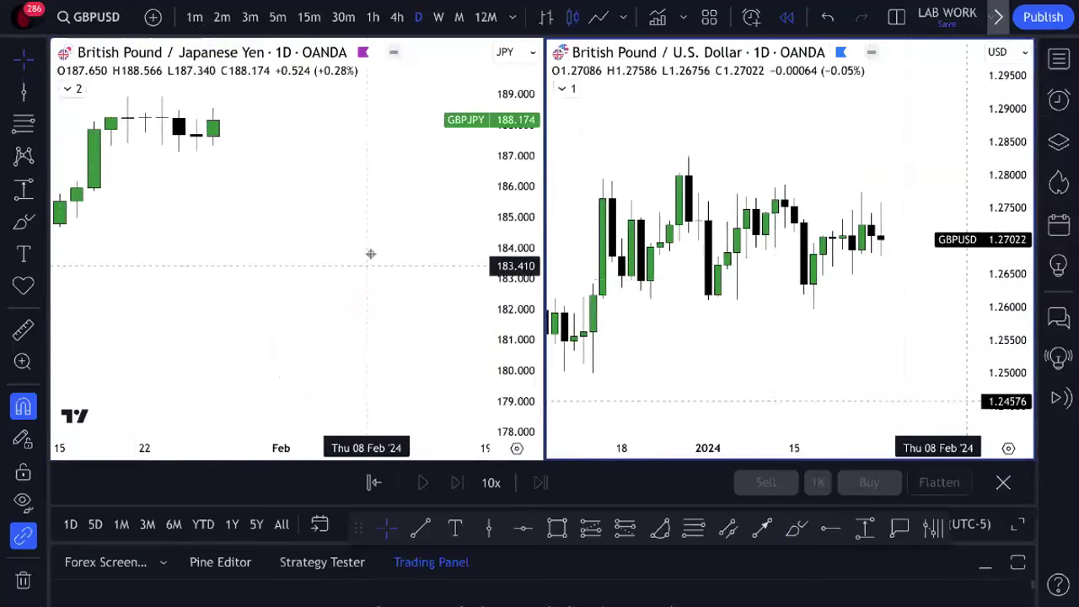
scroll(369, 253, down, 2)
scroll(367, 242, down, 2)
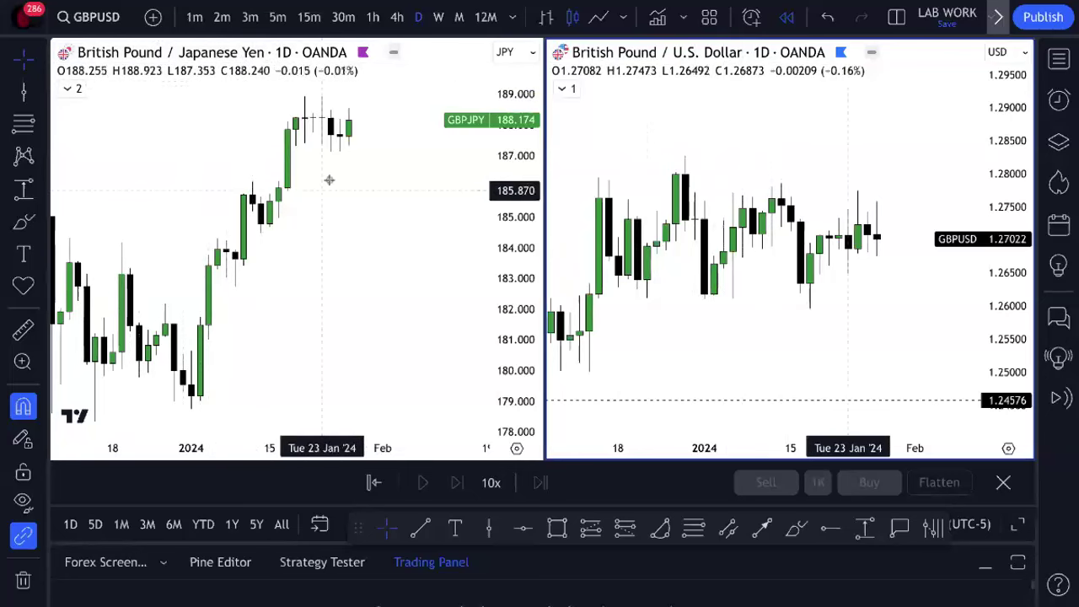
scroll(767, 197, right, 2)
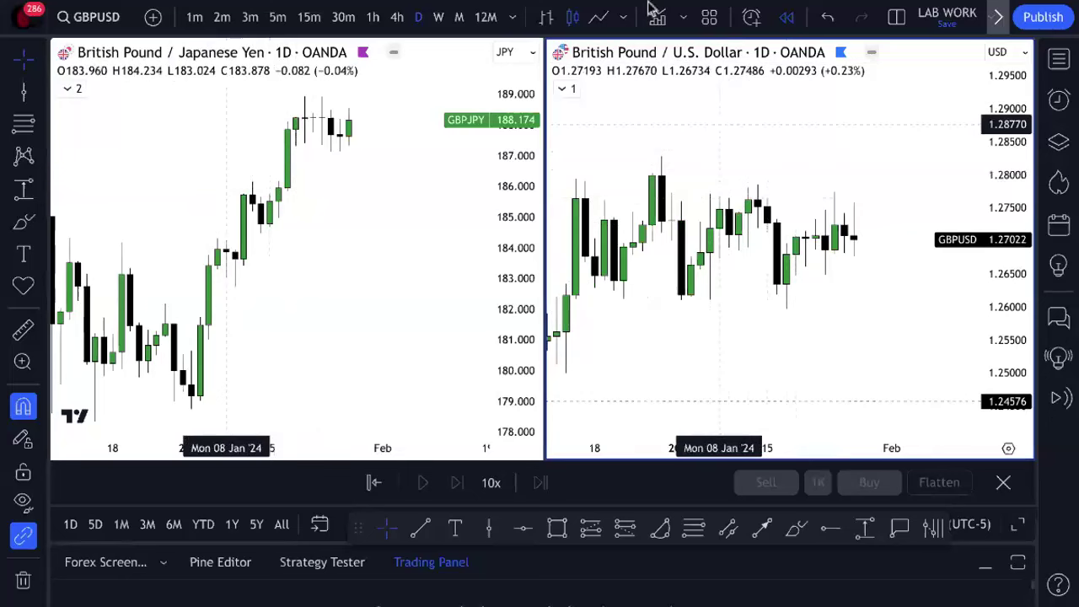
- Switch back to the central banks page and view the start of the Latest Interest Rates table
mouse_move(784, 17)
click(839, 25)
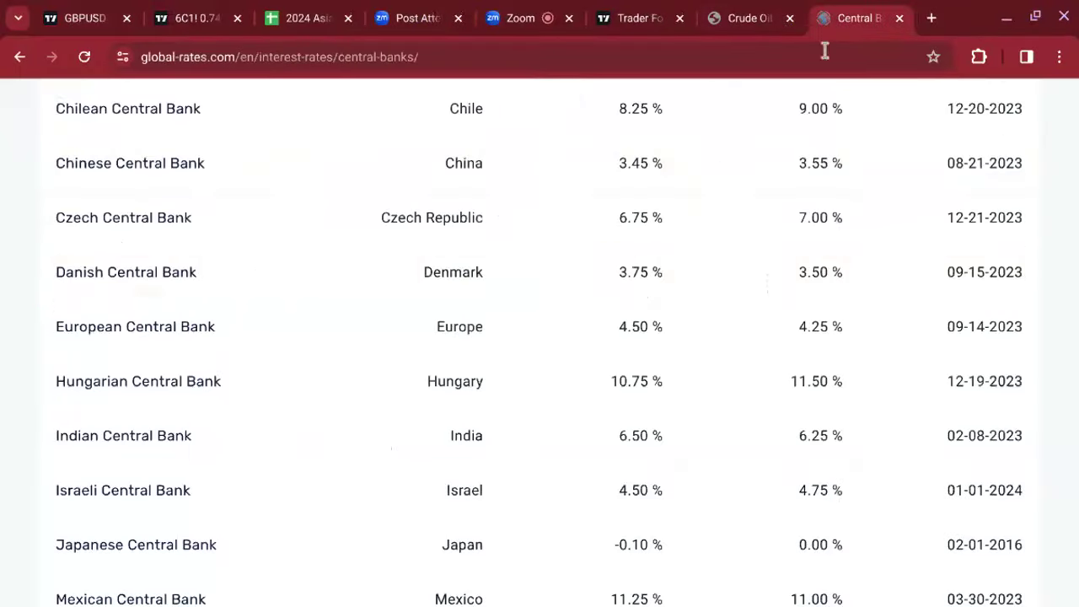
scroll(615, 259, up, 5)
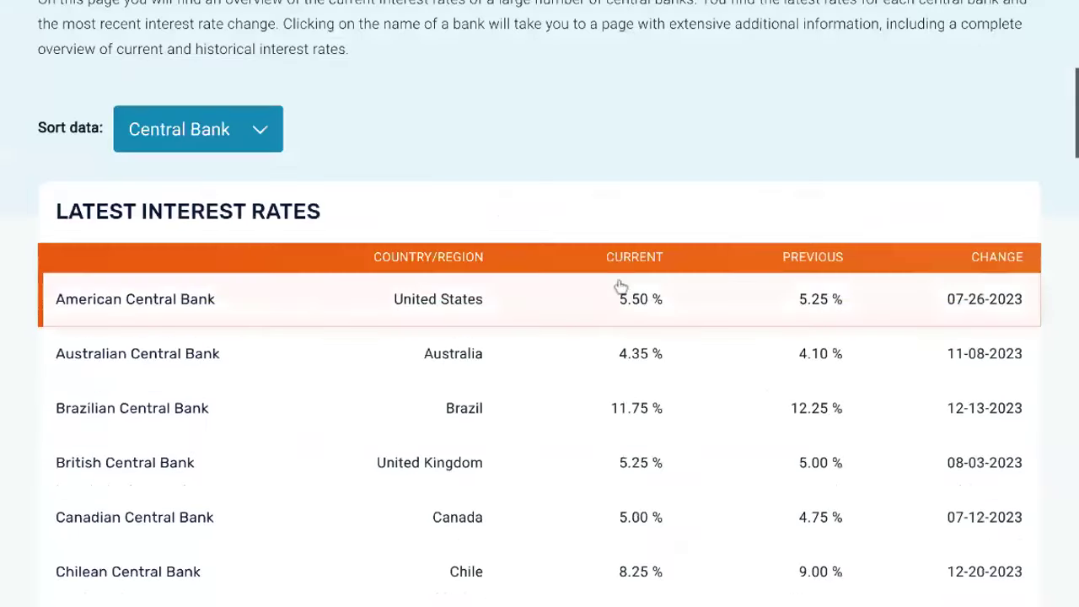
scroll(621, 288, up, 2)
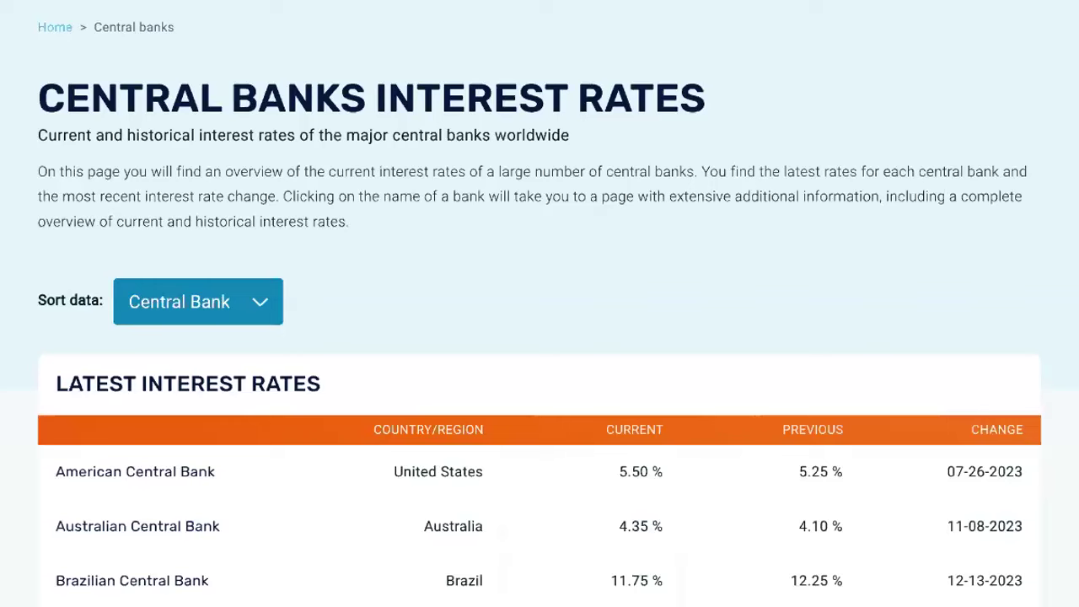
- Compare the current and previous rates of the American and Japanese central banks in the Latest Interest Rates table
scroll(621, 287, down, 10)
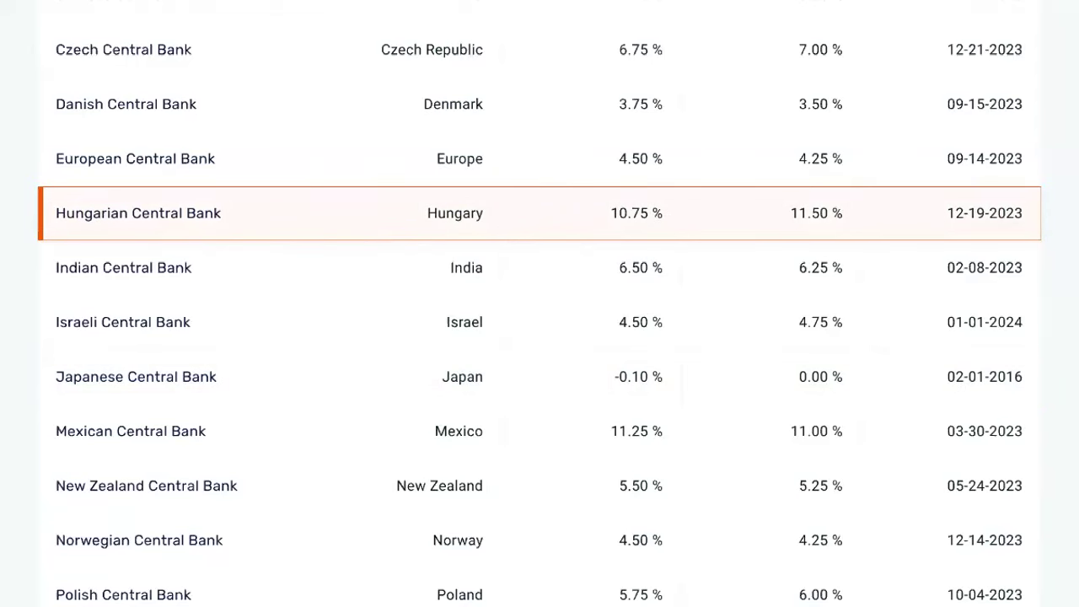
scroll(544, 216, up, 5)
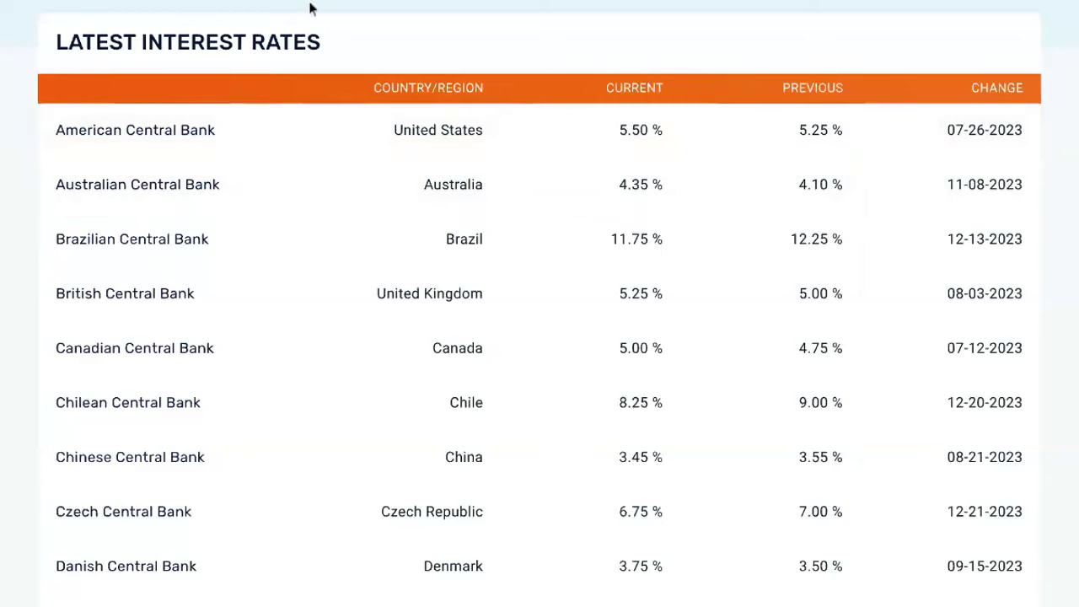
mouse_move(311, 6)
mouse_move(189, 24)
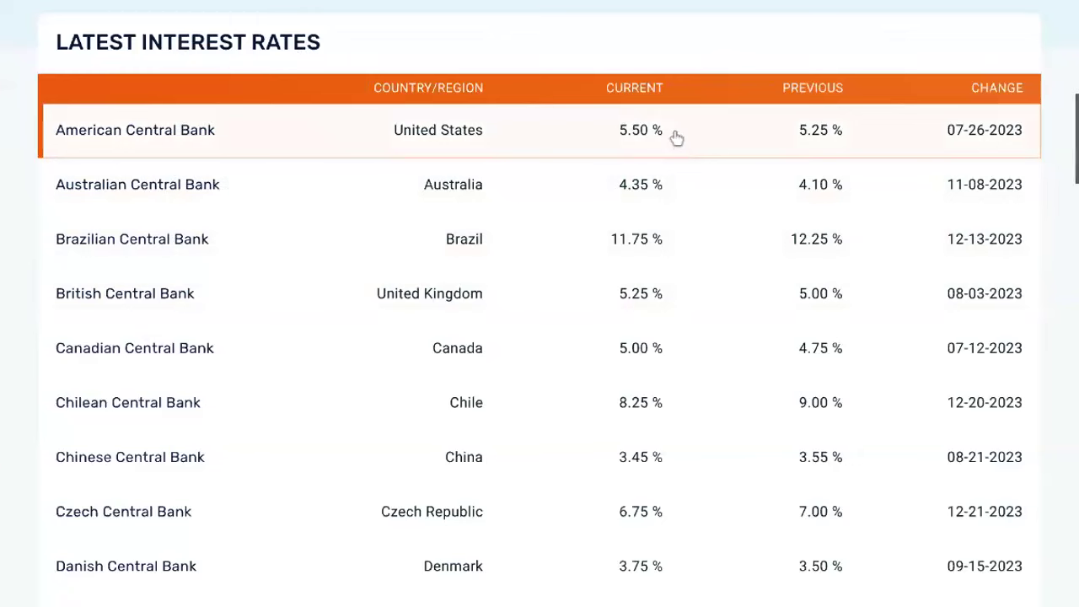
scroll(677, 138, down, 4)
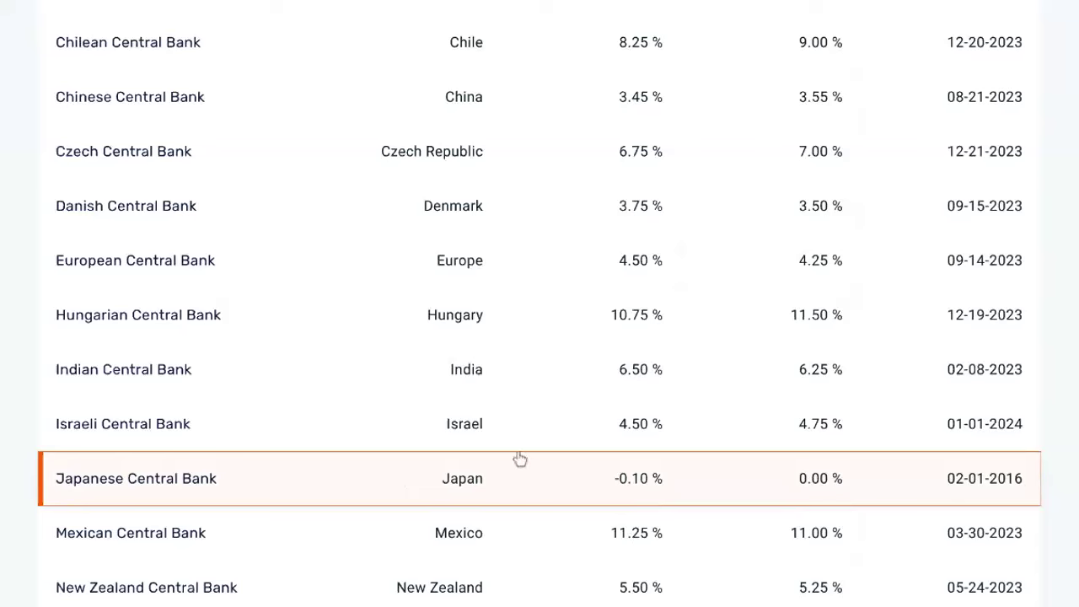
- Return to the TradingView charts and view the GBPJPY daily price action from October 2023 through January 2024
mouse_move(258, 5)
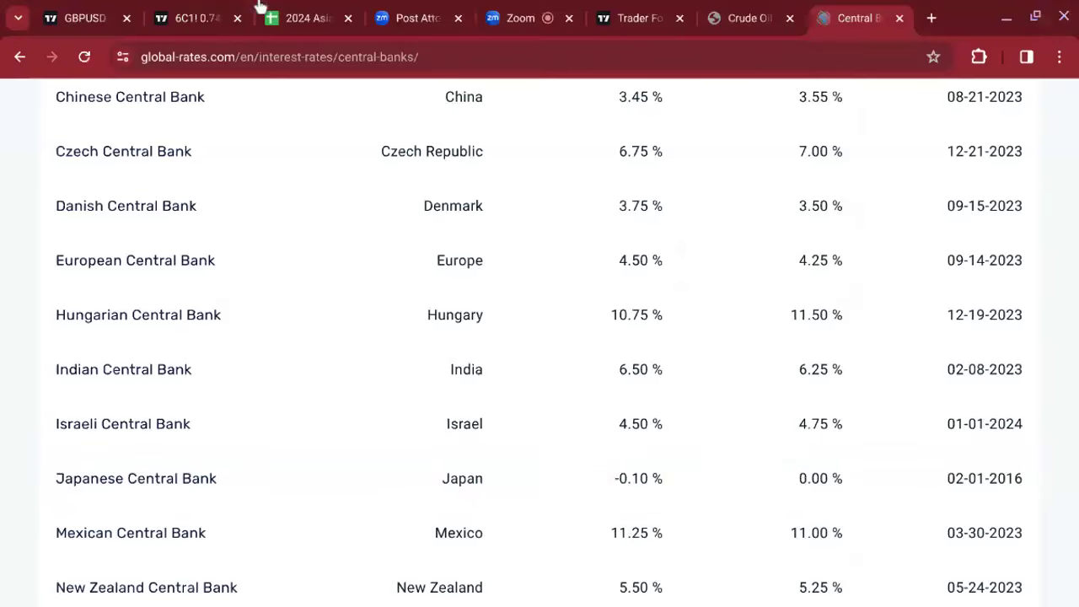
click(76, 17)
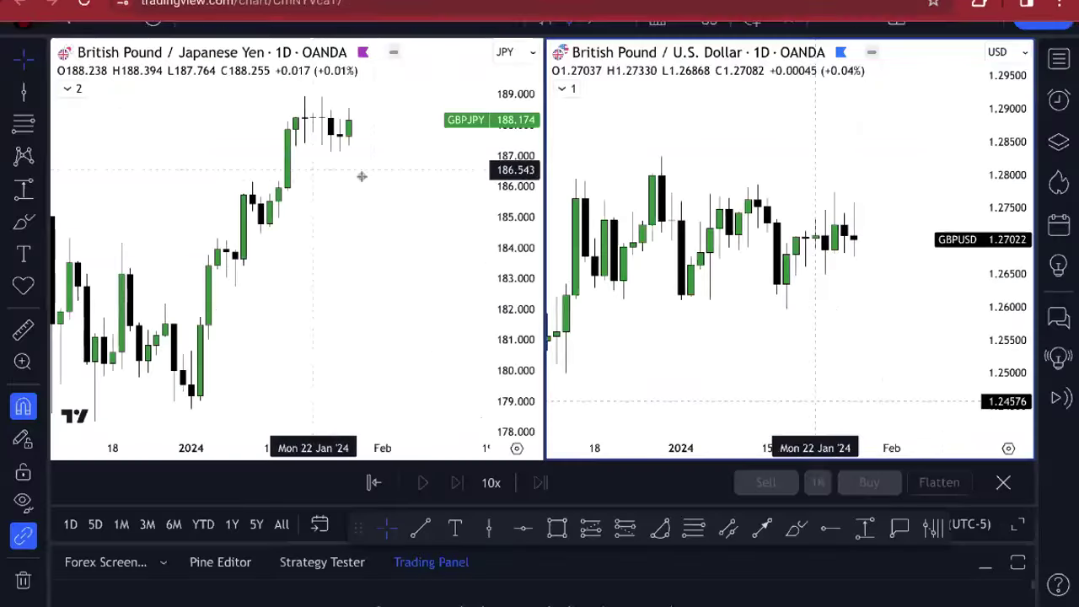
scroll(393, 179, down, 5)
scroll(393, 180, down, 3)
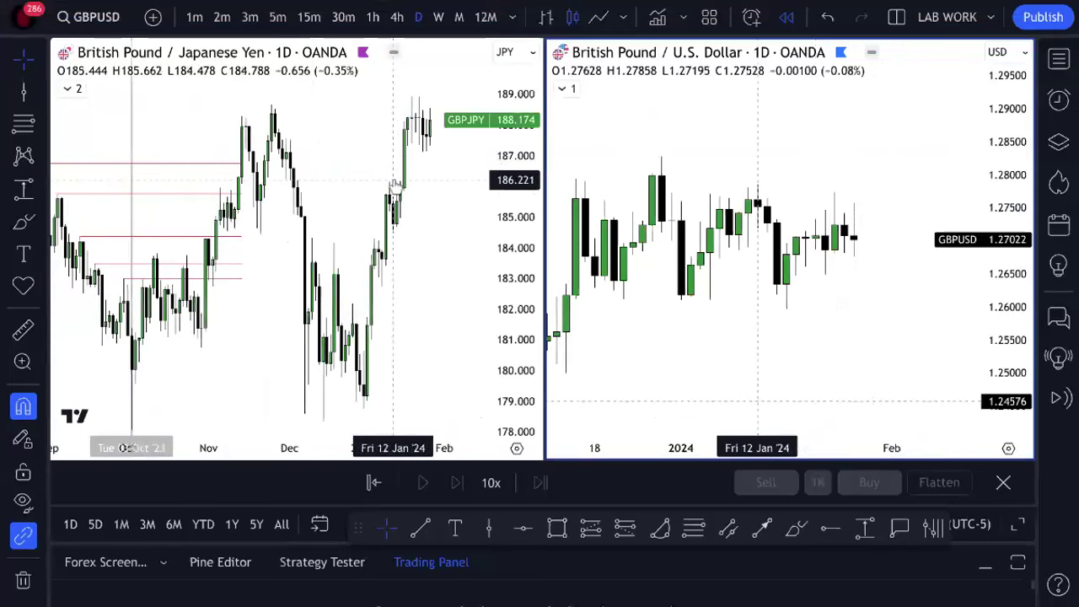